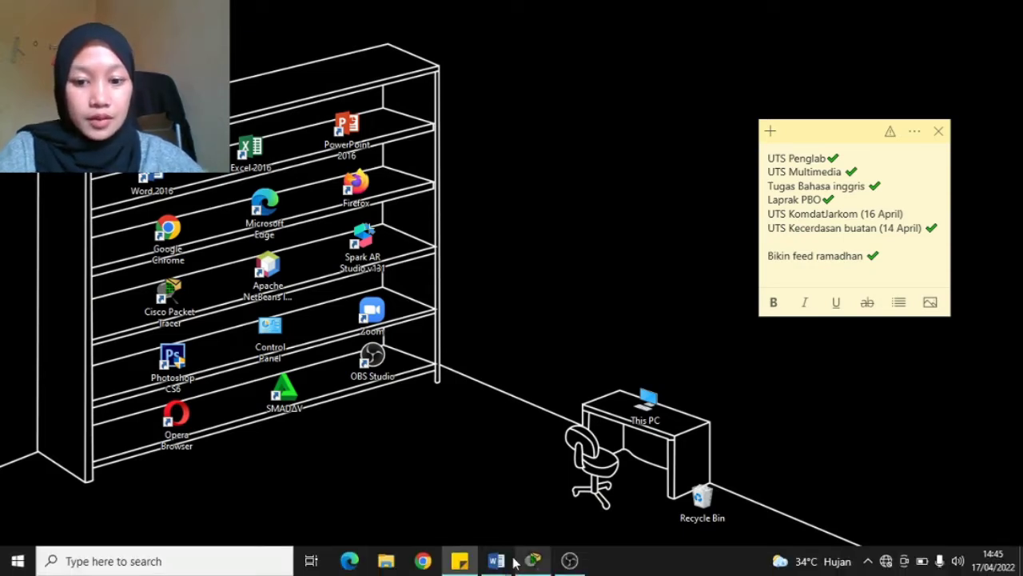
Bring up the UTS Konmdatarkom 2 2022 assignment in Word and scroll through its network diagram.
left_click(497, 560)
left_click(468, 526)
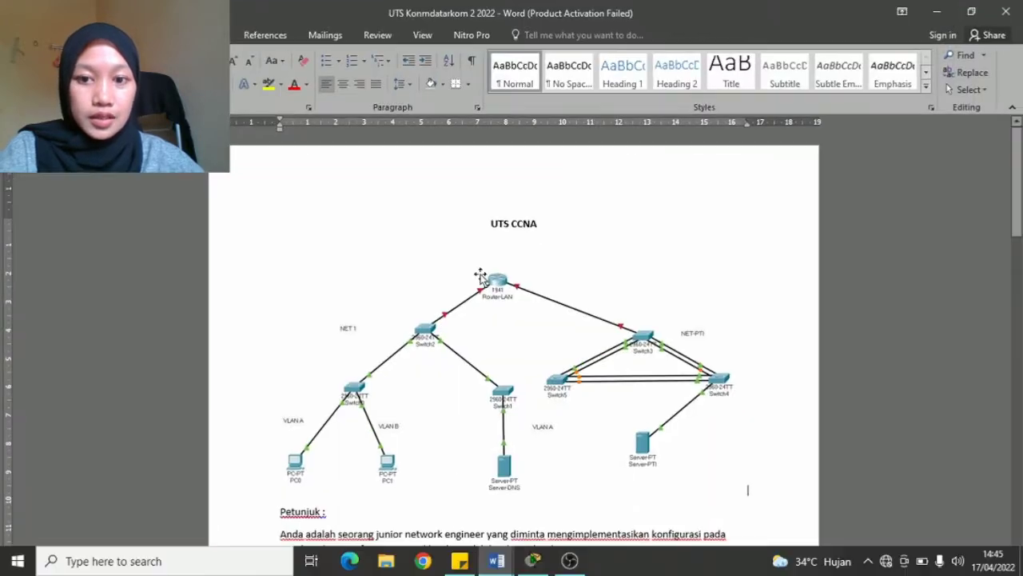
left_click(535, 263)
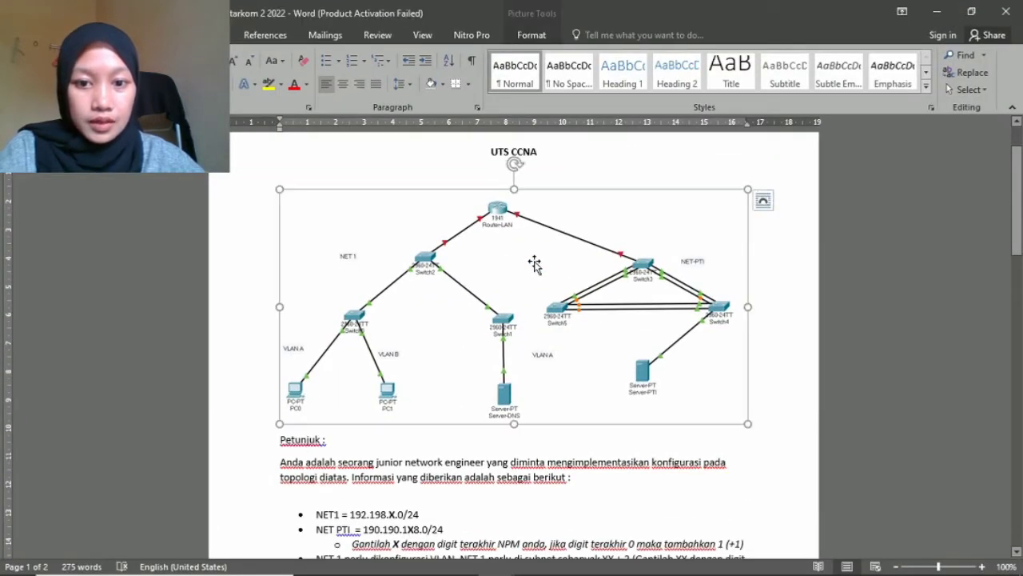
scroll(623, 298, "down", 1)
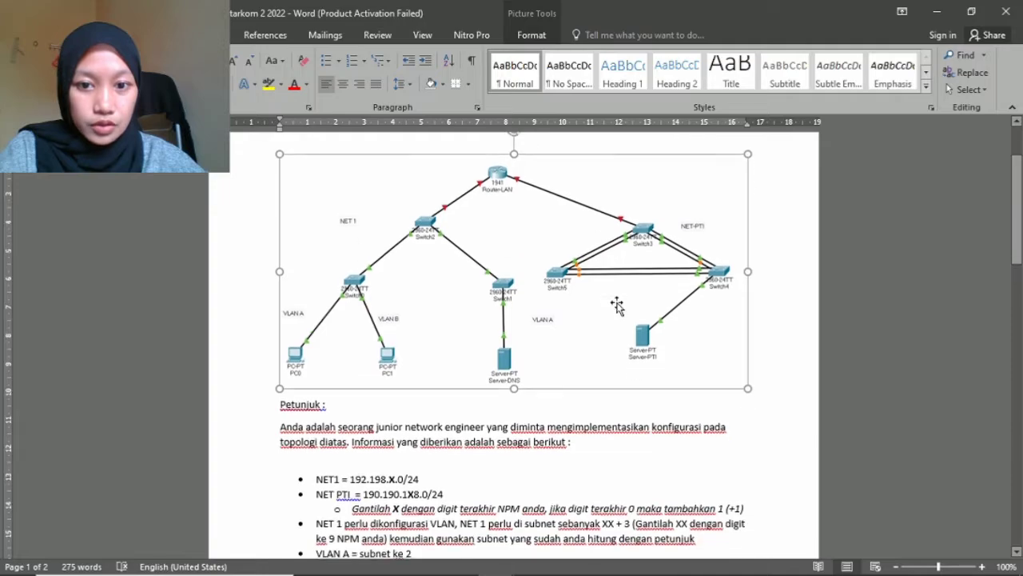
scroll(608, 308, "down", 3)
scroll(602, 312, "down", 5)
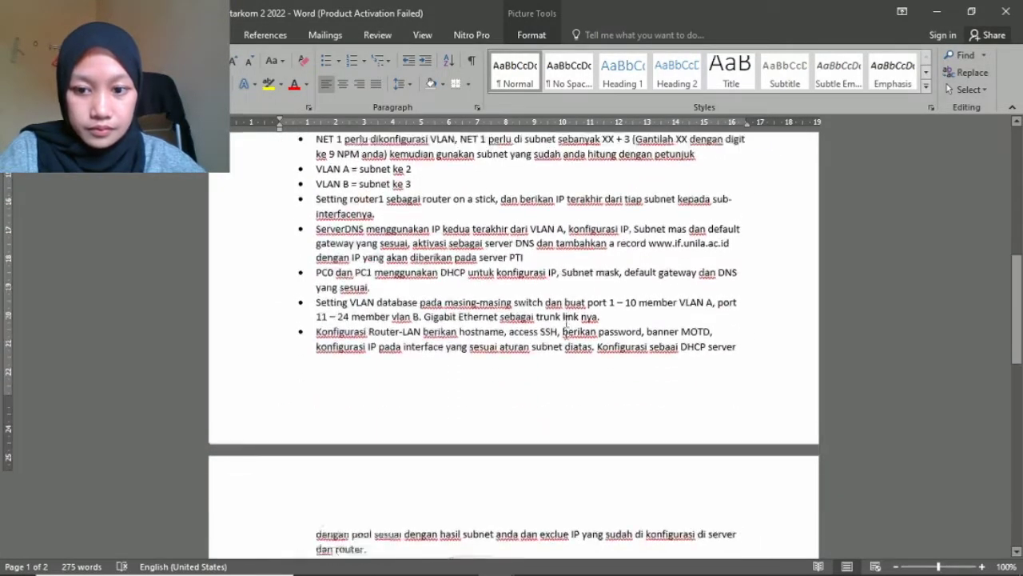
scroll(321, 292, "up", 5)
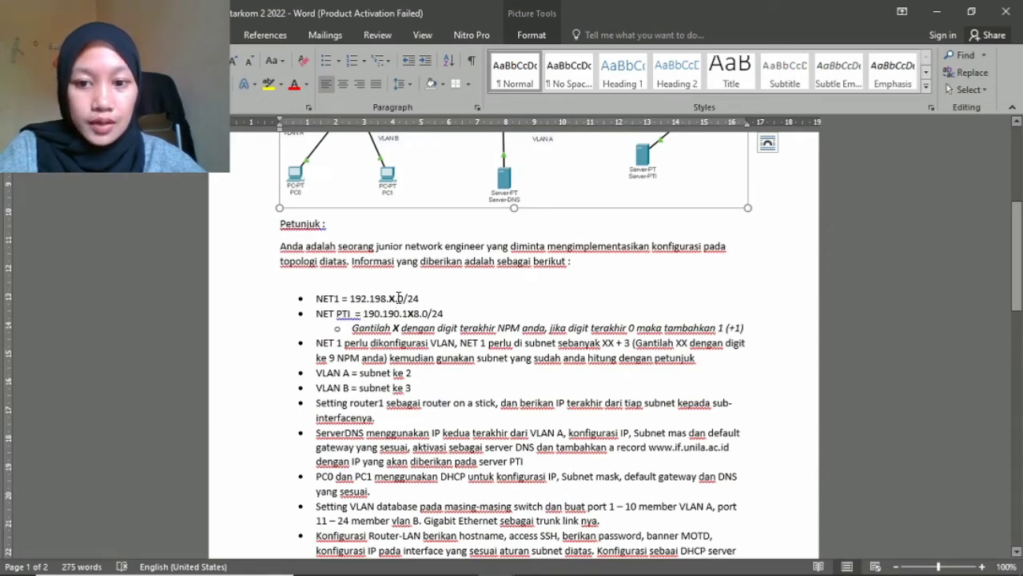
Highlight the X placeholder in NET1 and the note text, then snap the document to the left half.
left_click_drag(398, 298, 388, 297)
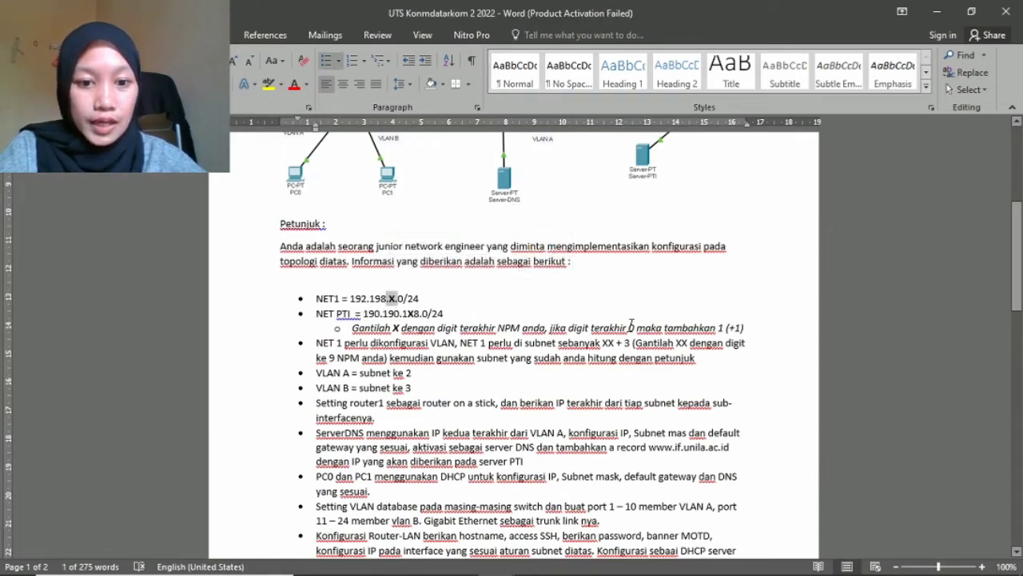
left_click_drag(659, 327, 710, 328)
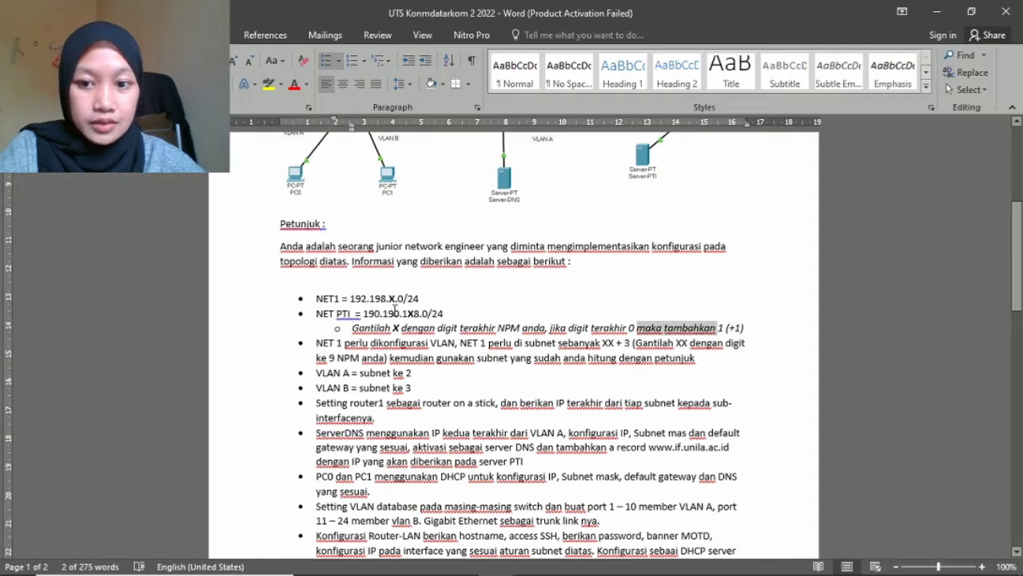
left_click(392, 312)
scroll(492, 324, "down", 1)
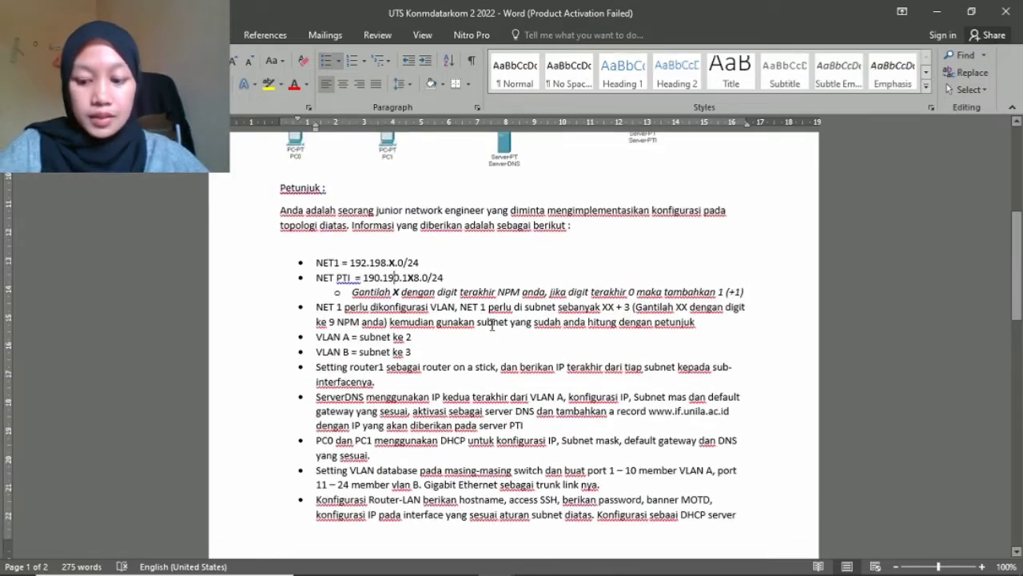
key("super+Left")
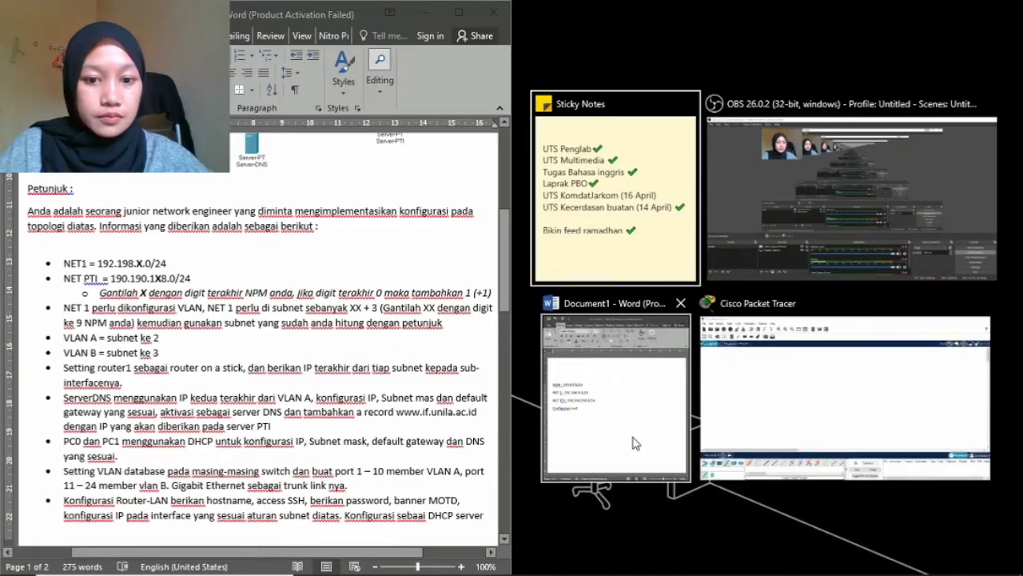
Put the Document1 address notes on the right half and scroll the assignment to its closing instructions.
left_click(632, 443)
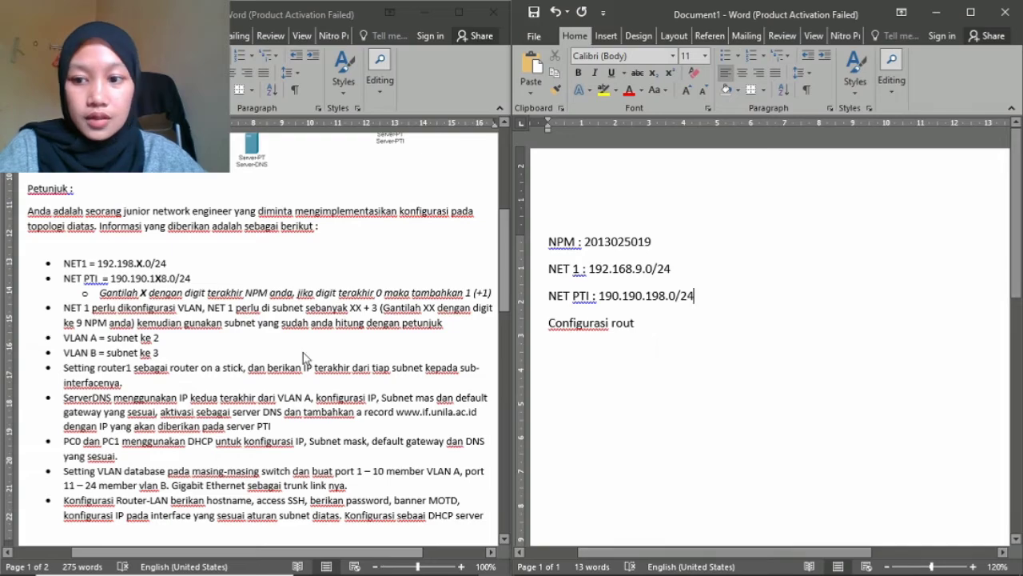
scroll(272, 356, "down", 8)
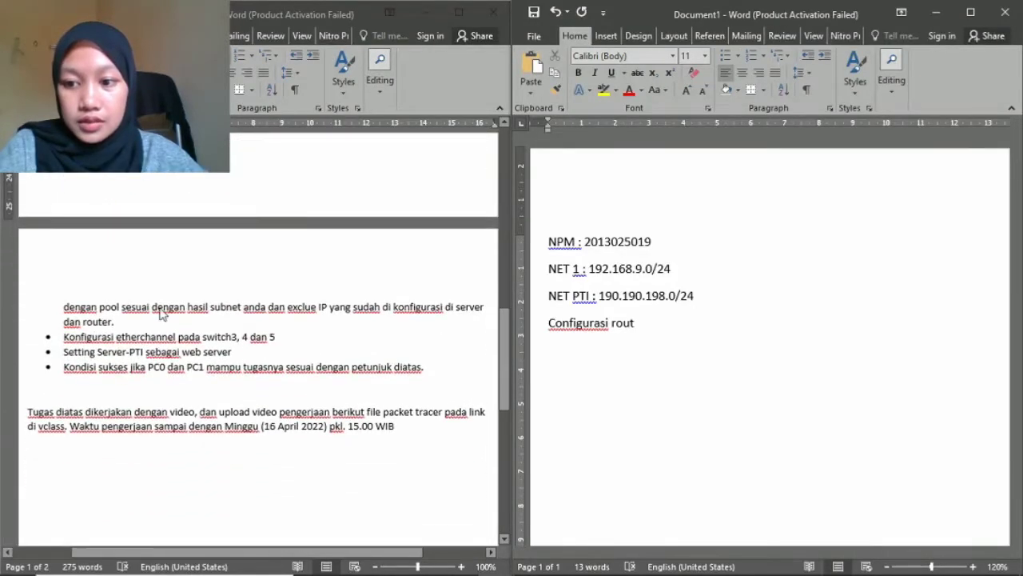
scroll(198, 291, "up", 4)
scroll(198, 315, "down", 4)
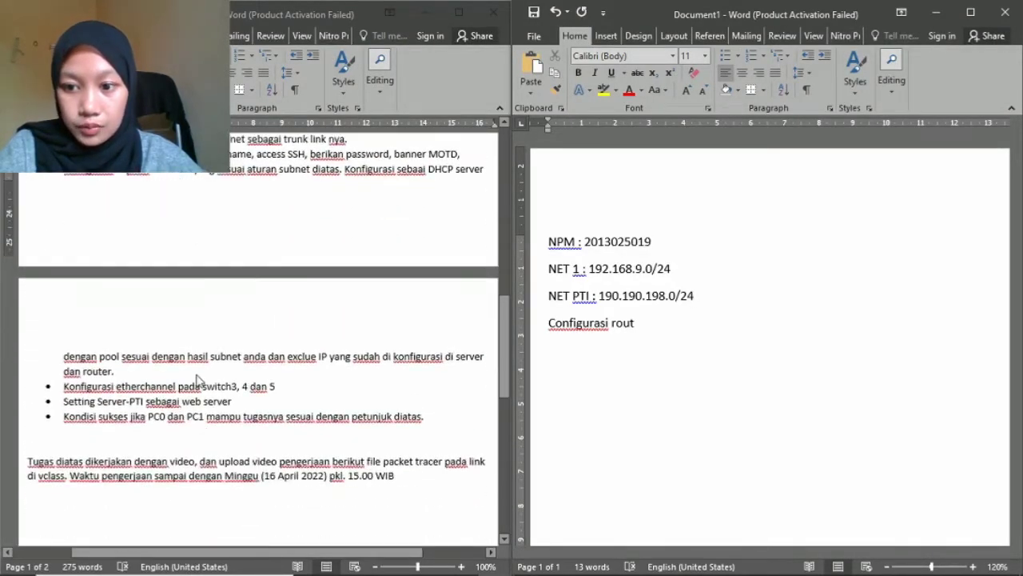
mouse_move(534, 564)
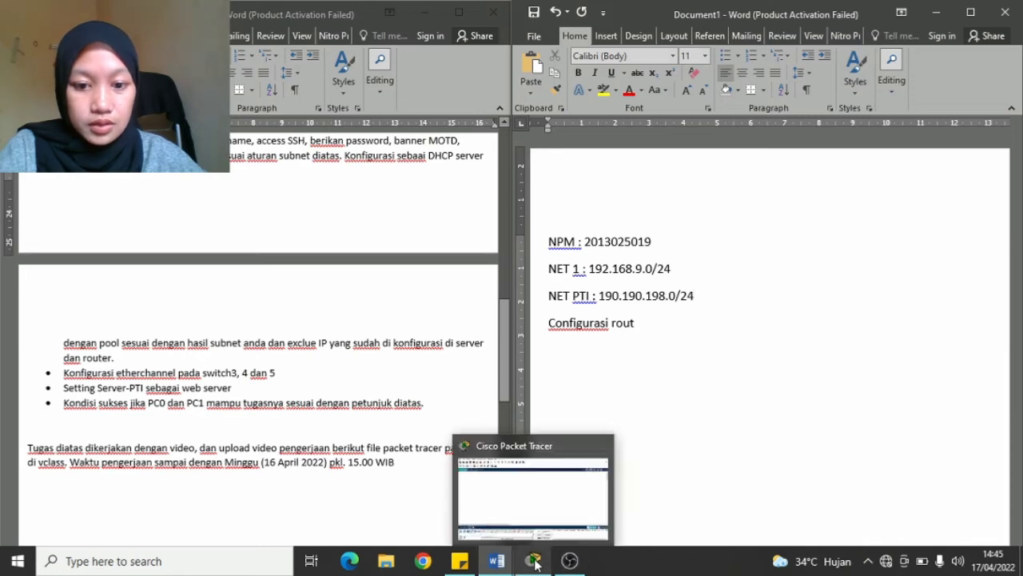
left_click(534, 562)
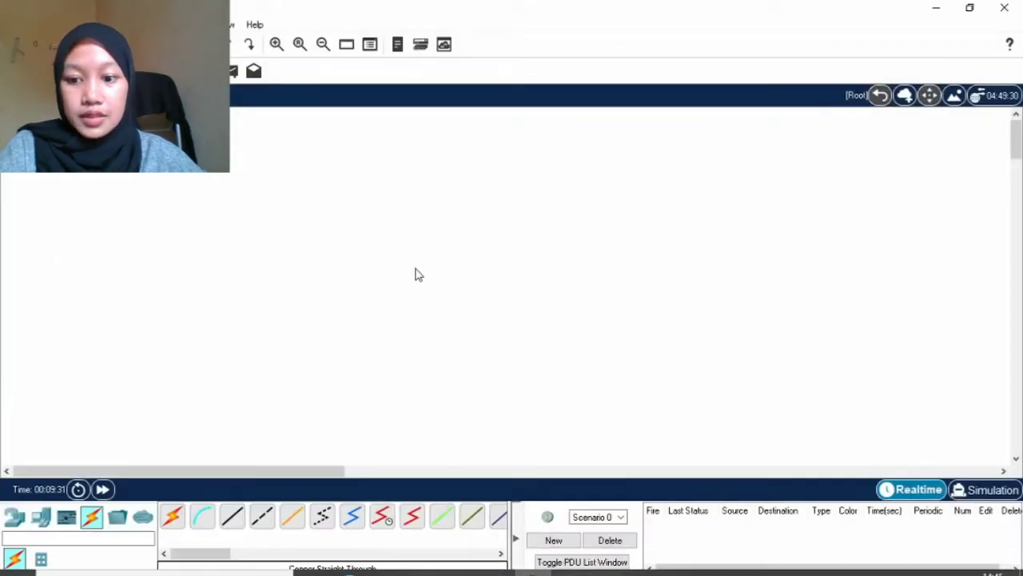
Show the router models in Packet Tracer and check the assignment diagram for reference.
left_click(17, 518)
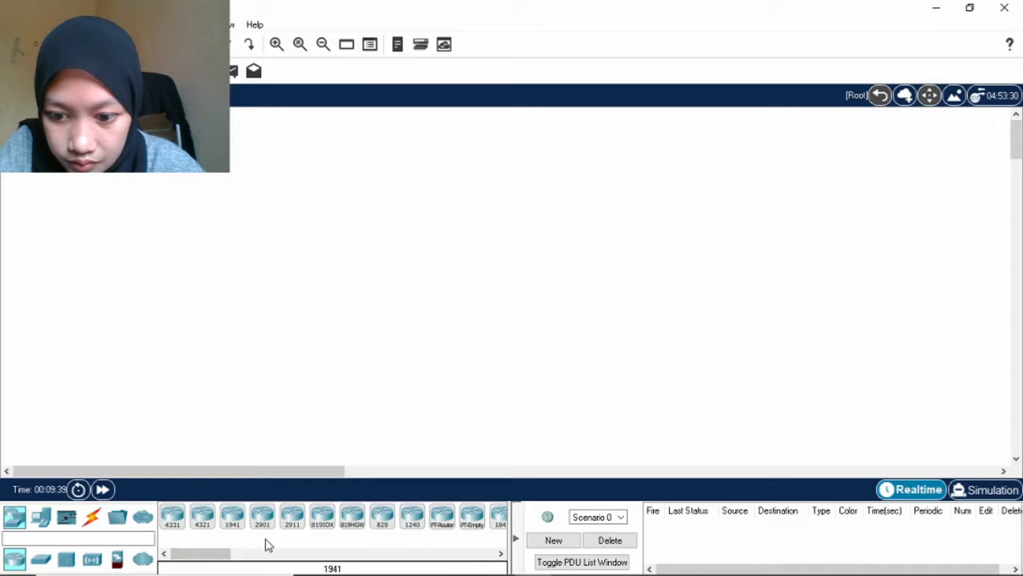
mouse_move(496, 561)
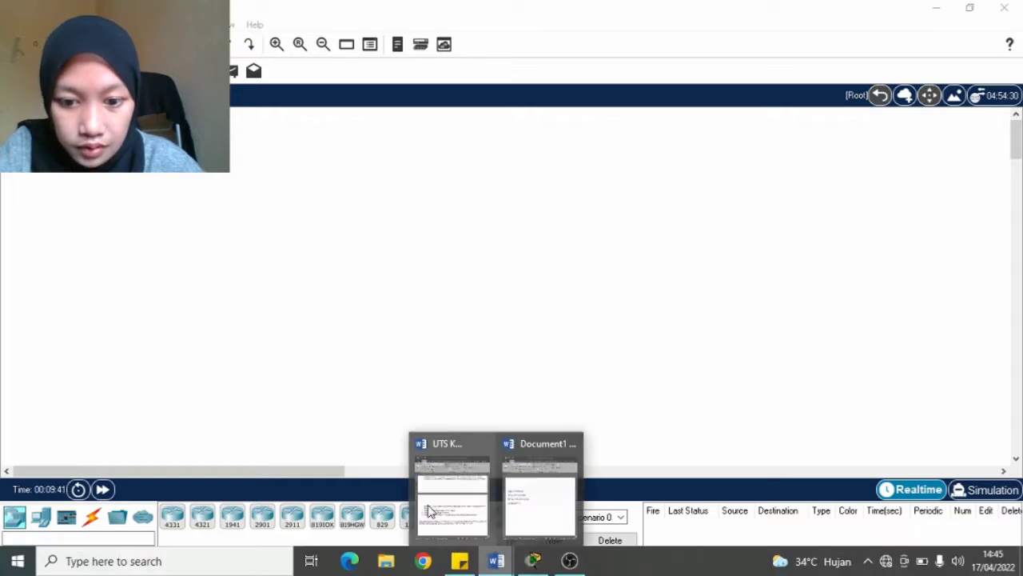
left_click(429, 512)
scroll(400, 272, "up", 10)
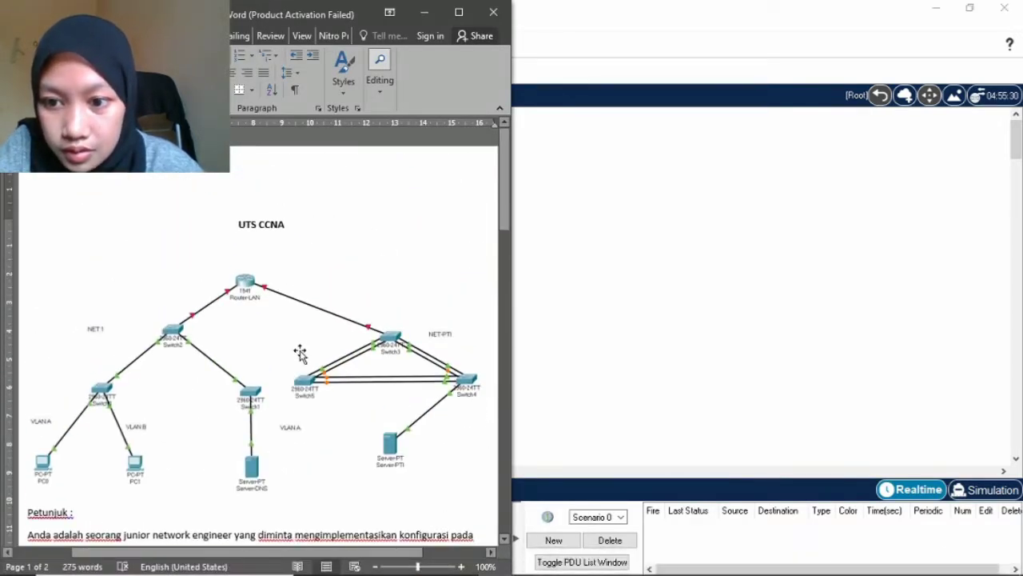
left_click(530, 563)
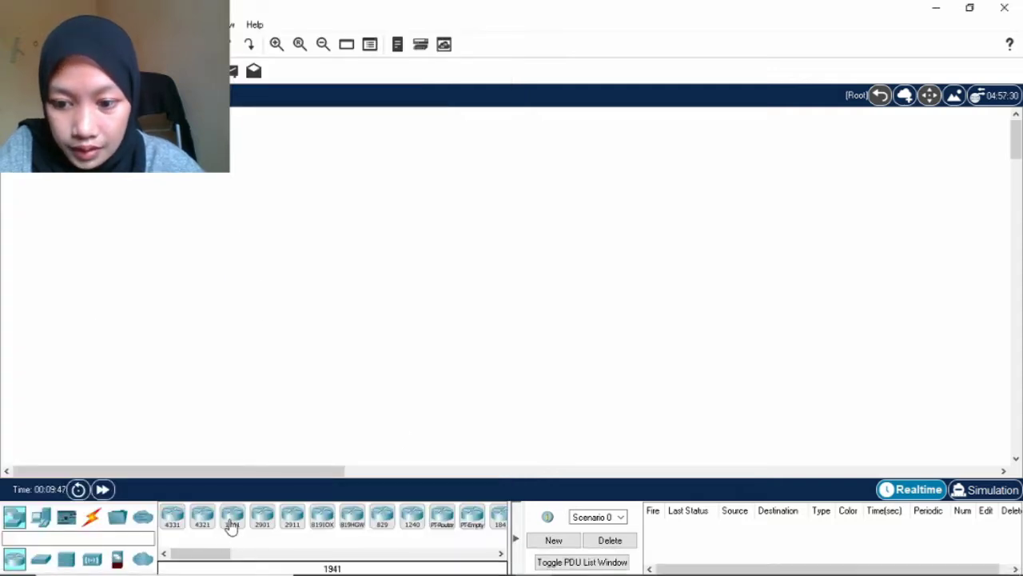
Place a 1941 router and three 2960 switches on the canvas, docking Packet Tracer on the right.
left_click_drag(229, 523, 485, 158)
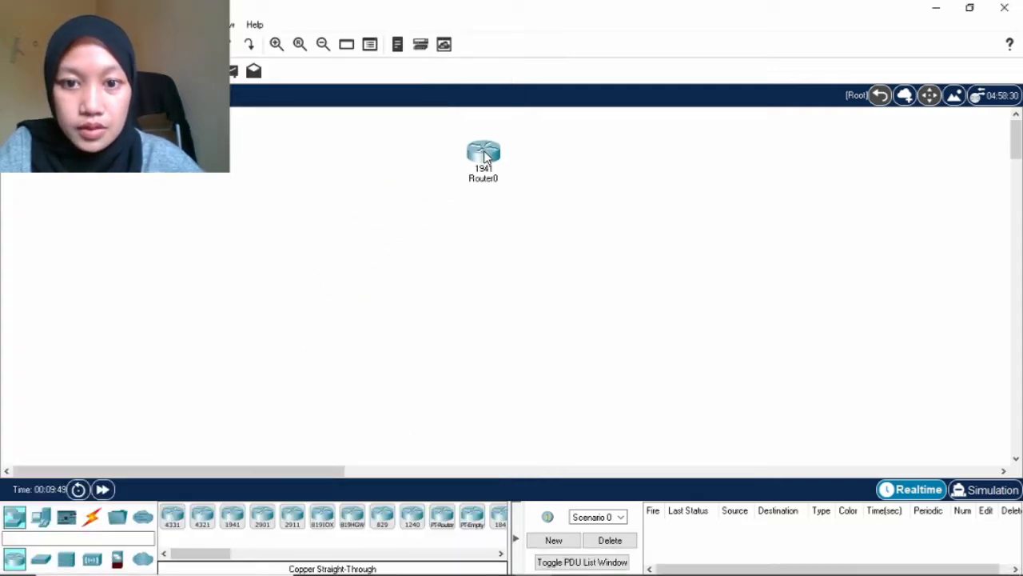
left_click(44, 563)
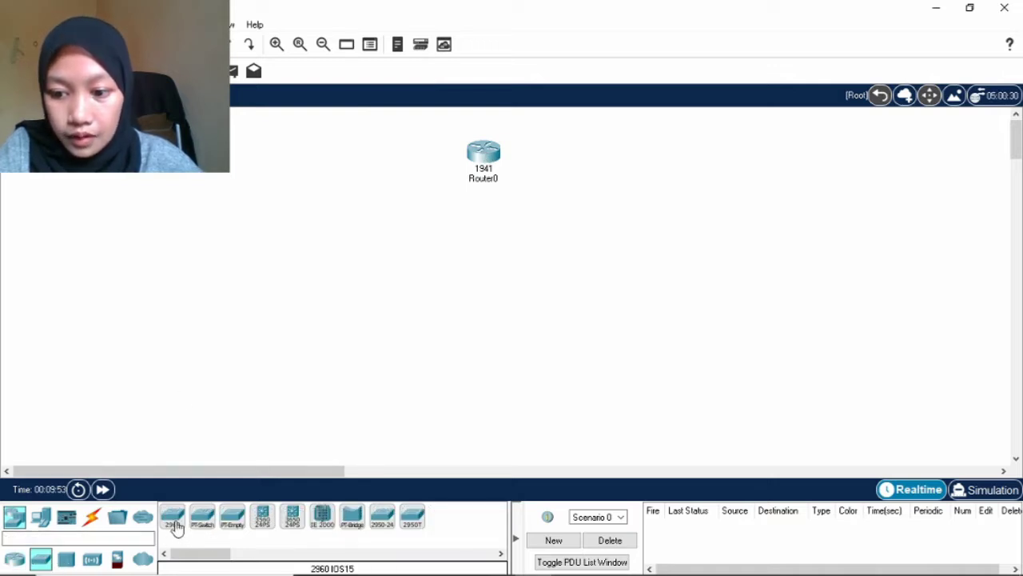
left_click_drag(177, 527, 274, 238)
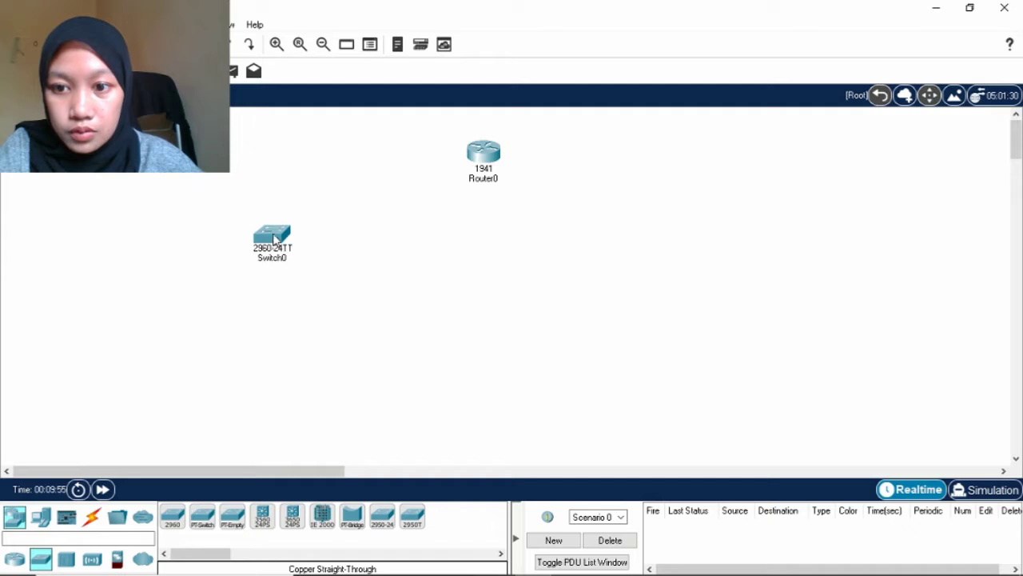
left_click_drag(177, 516, 190, 320)
left_click_drag(177, 520, 297, 339)
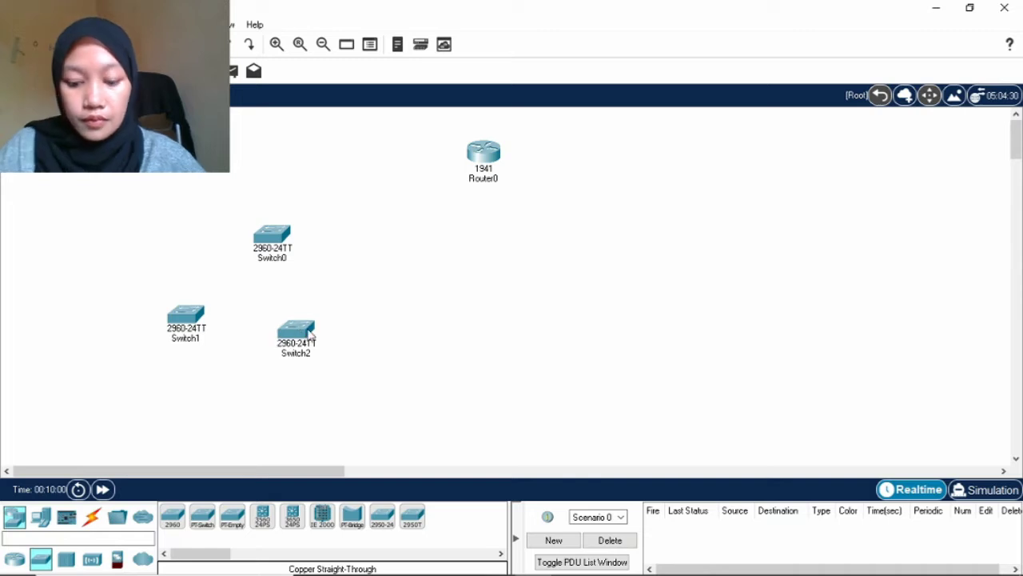
key("super+Right")
scroll(335, 330, "down", 3)
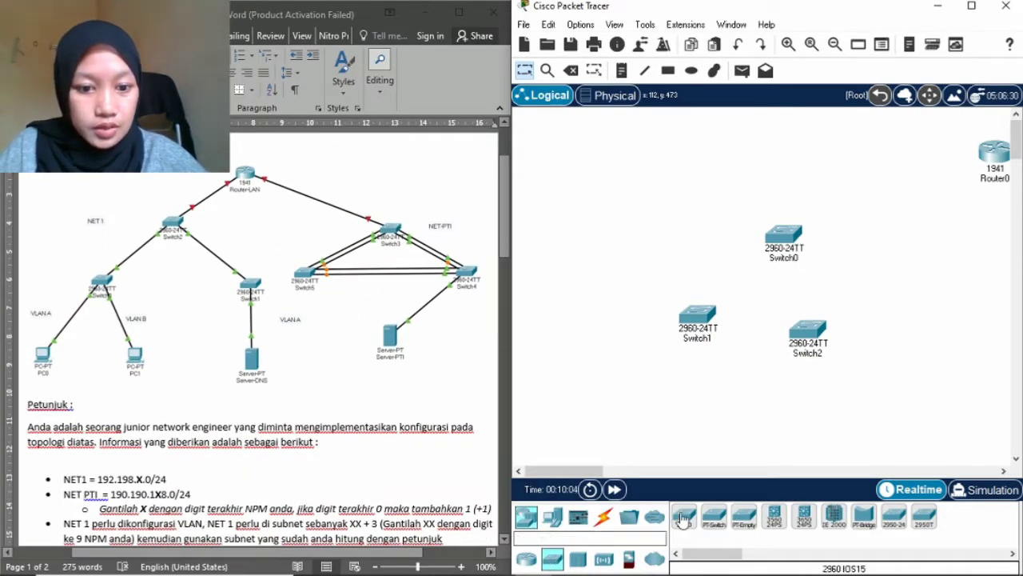
Add three more 2960 switches, Switch3, Switch4 and Switch5, around Router0.
left_click_drag(685, 517, 1009, 251)
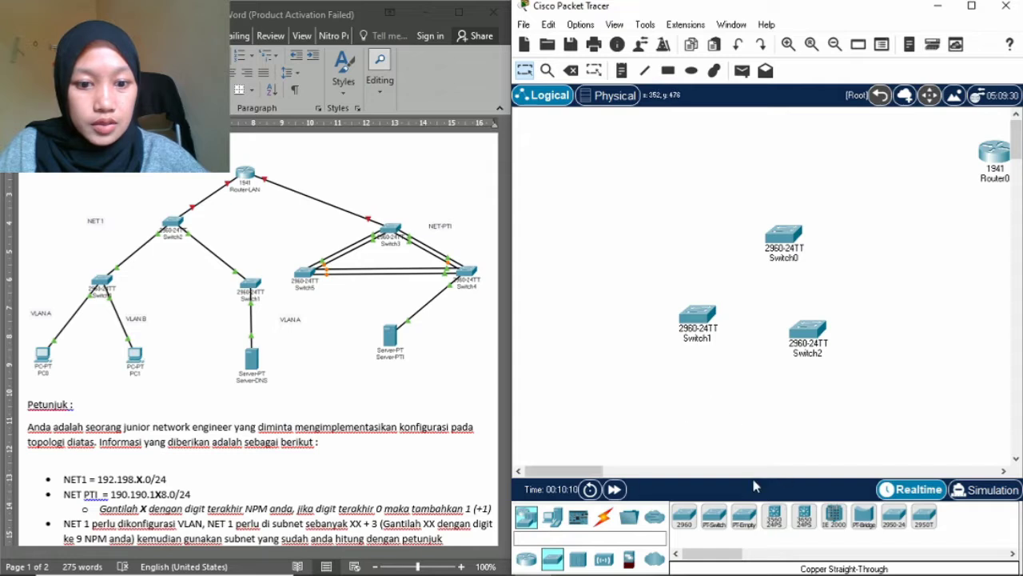
left_click_drag(564, 470, 618, 471)
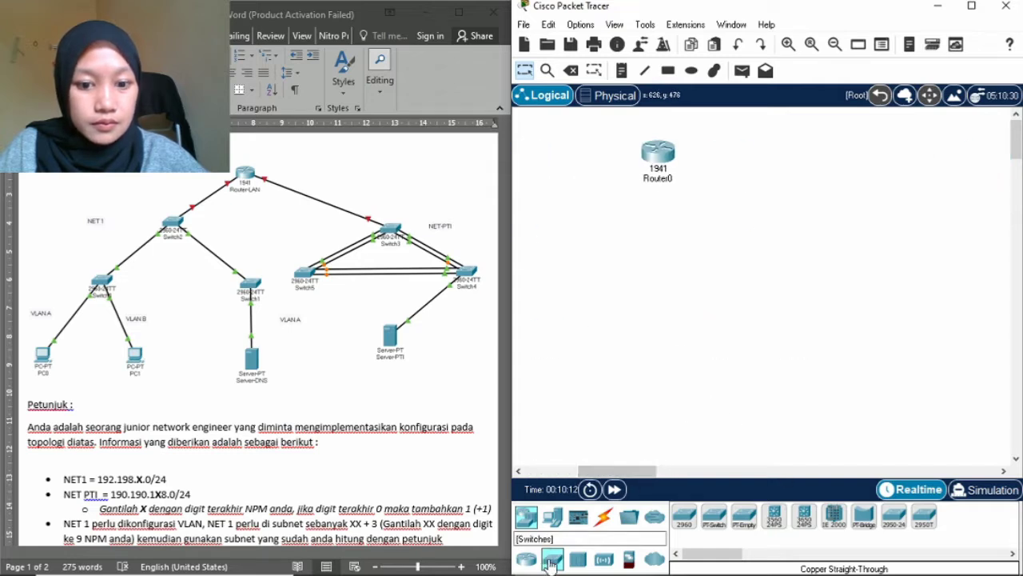
left_click_drag(685, 516, 790, 267)
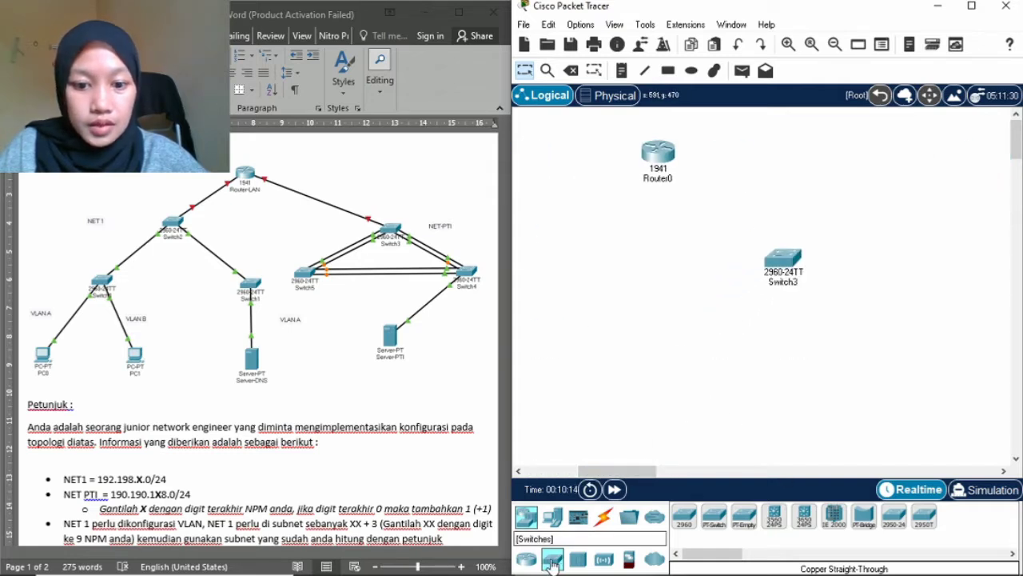
left_click_drag(685, 516, 665, 349)
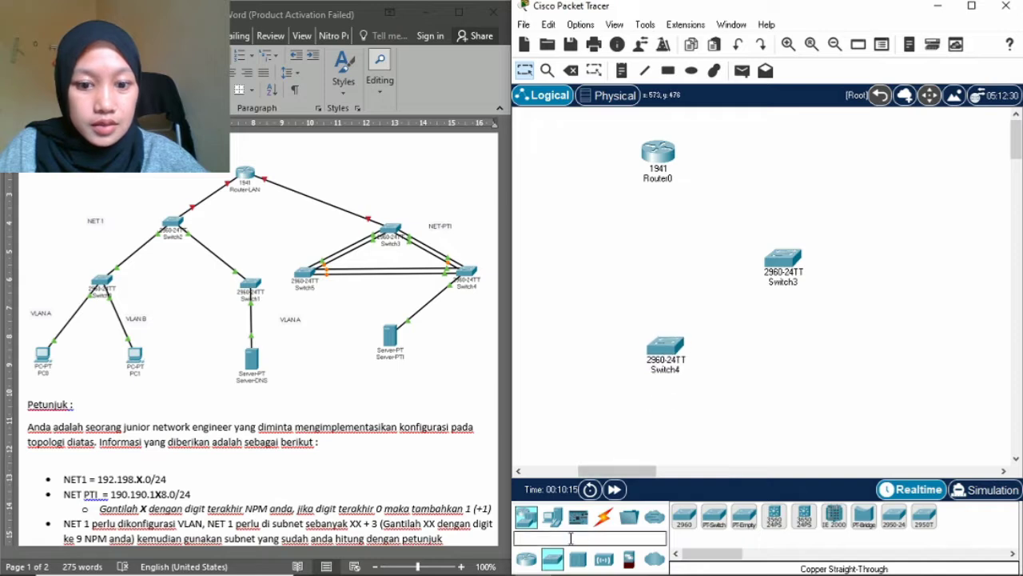
left_click_drag(684, 516, 846, 357)
left_click_drag(647, 471, 610, 462)
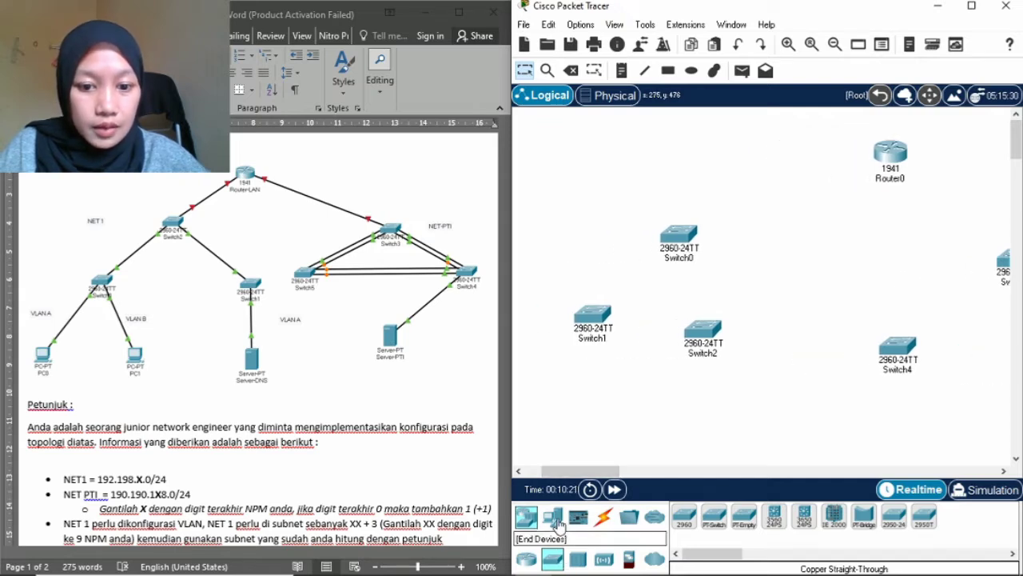
Add PC0, PC1, Server0 and Server1 and maximize the Packet Tracer window.
left_click(552, 517)
left_click_drag(687, 519, 576, 413)
left_click_drag(690, 531, 707, 413)
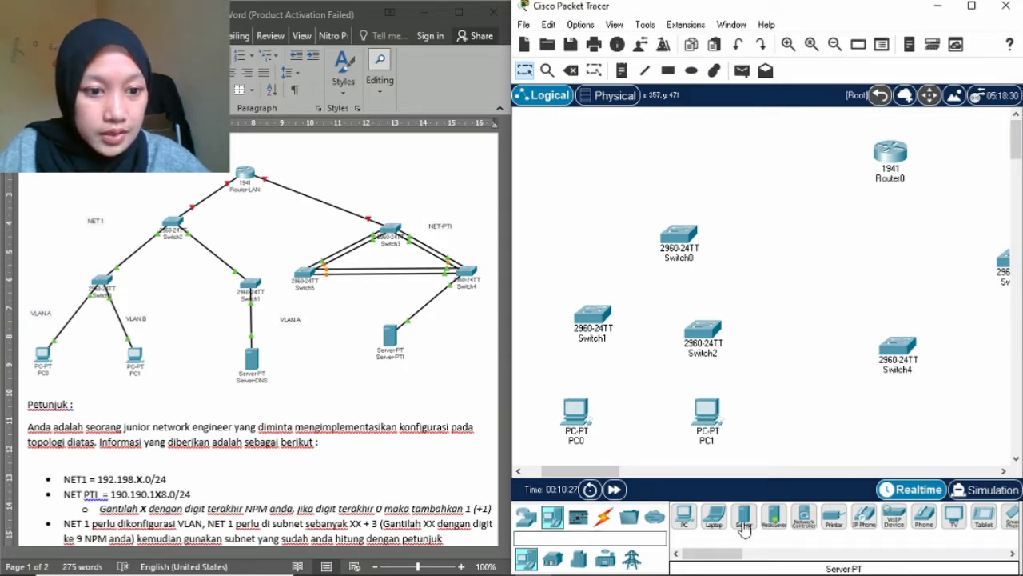
left_click_drag(744, 529, 902, 429)
left_click_drag(618, 472, 675, 474)
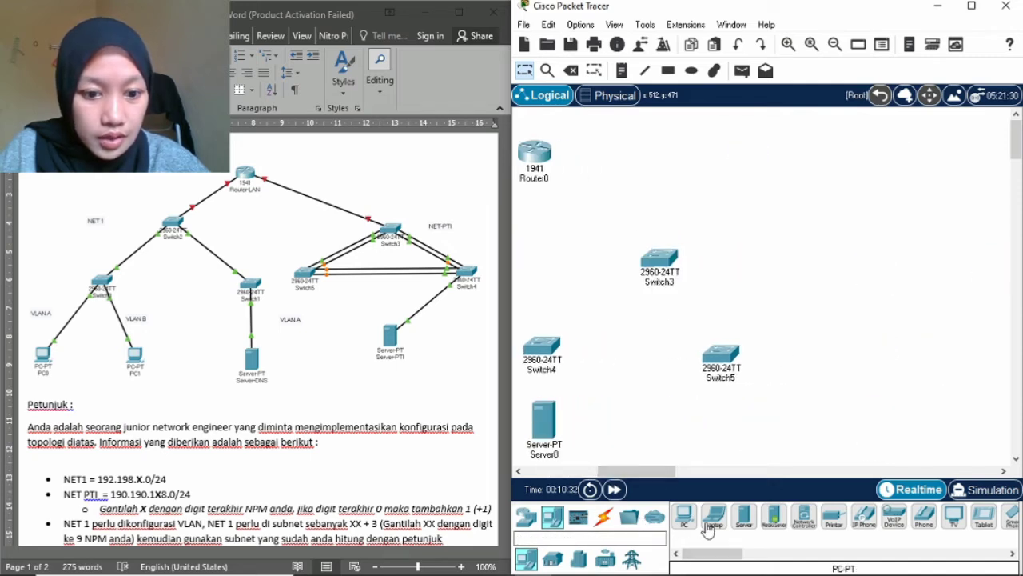
left_click_drag(744, 524, 646, 425)
left_click(971, 6)
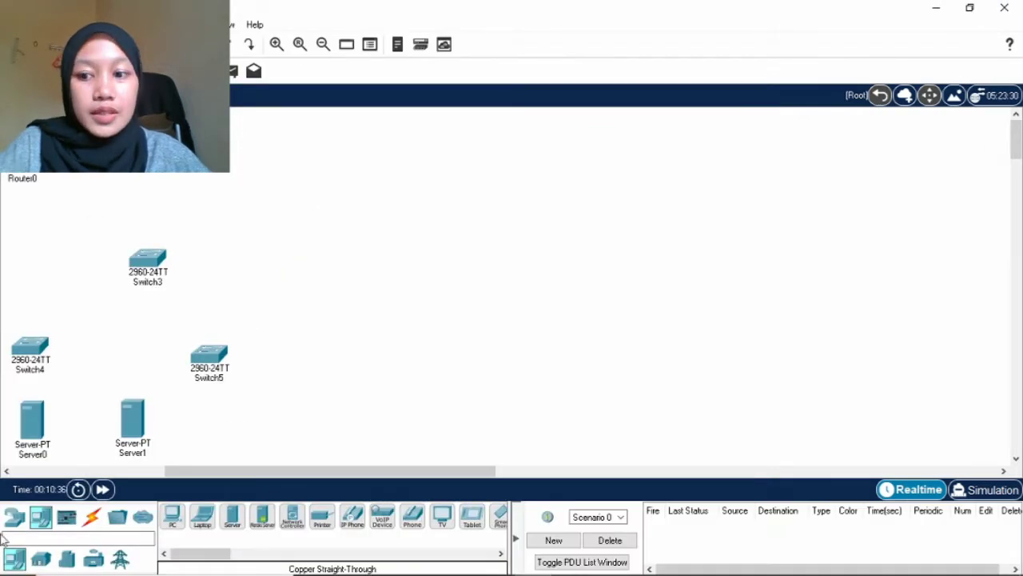
Rearrange Switch2, PC0, PC1 and Server0 into tidy tiers on the left side.
left_click_drag(329, 471, 205, 471)
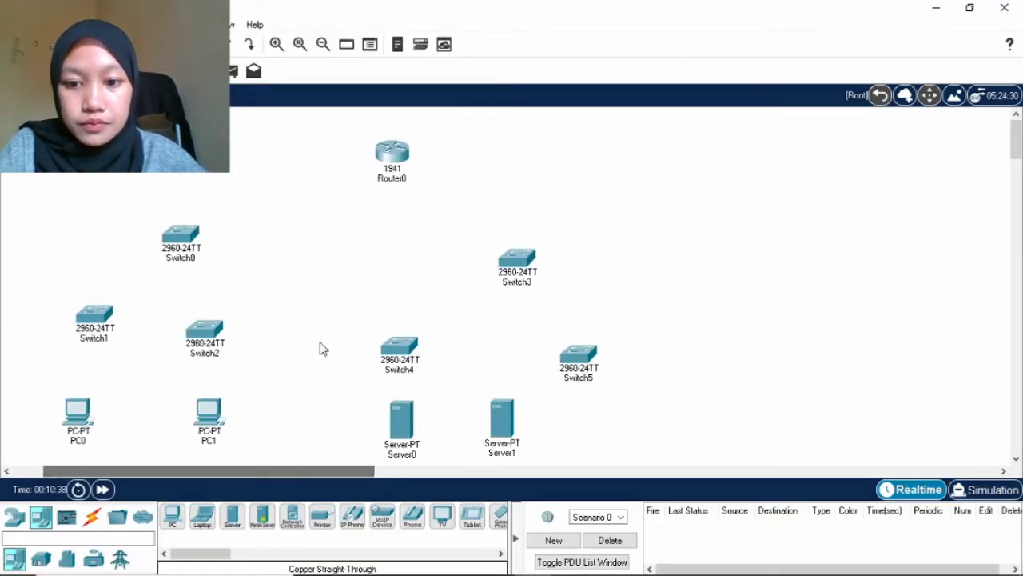
scroll(322, 349, "down", 3)
left_click_drag(397, 244, 401, 209)
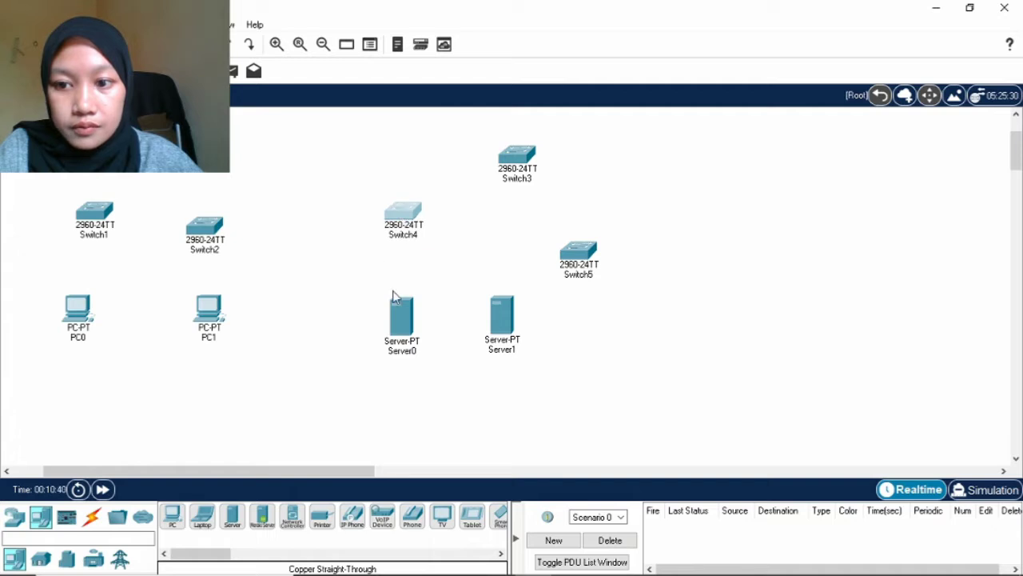
left_click_drag(394, 324, 304, 297)
left_click_drag(204, 318, 154, 308)
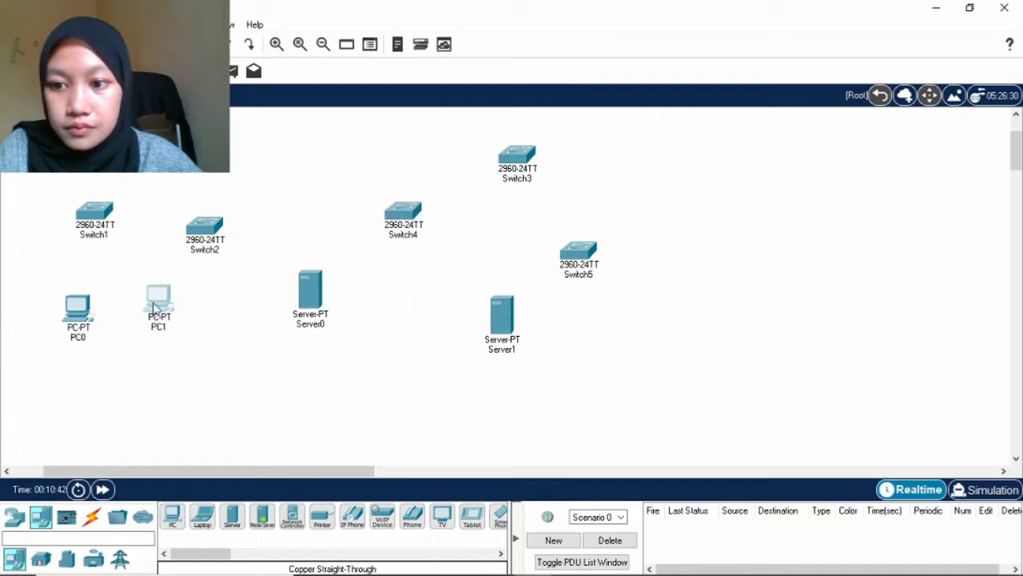
left_click_drag(204, 244, 253, 224)
left_click_drag(310, 287, 236, 308)
left_click_drag(91, 318, 53, 313)
left_click_drag(168, 320, 154, 320)
scroll(168, 232, "up", 2)
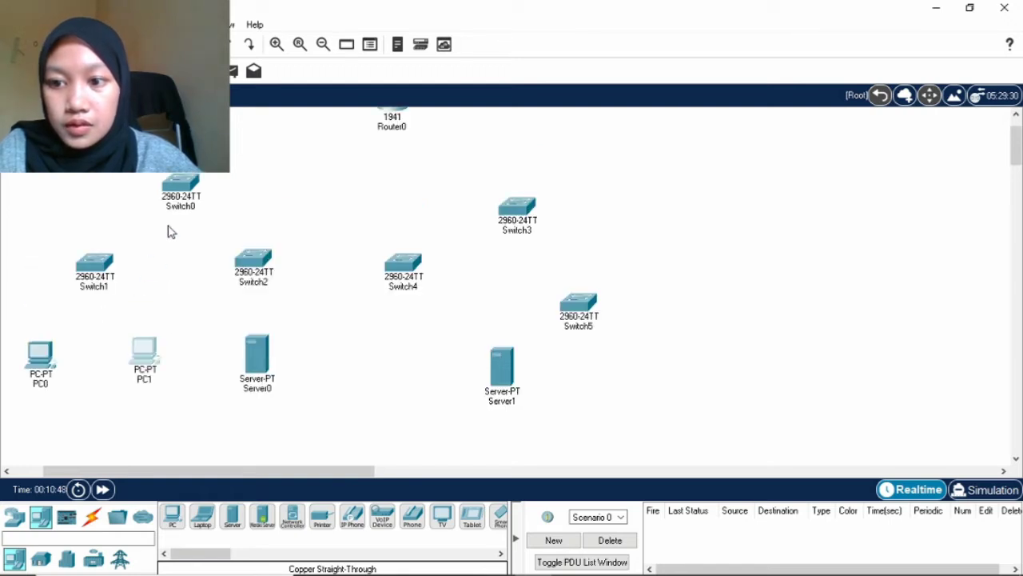
scroll(192, 185, "up", 2)
Center Router0 above the switches and line up Switch3–5 and Server1 in their tiers.
left_click_drag(394, 159, 340, 158)
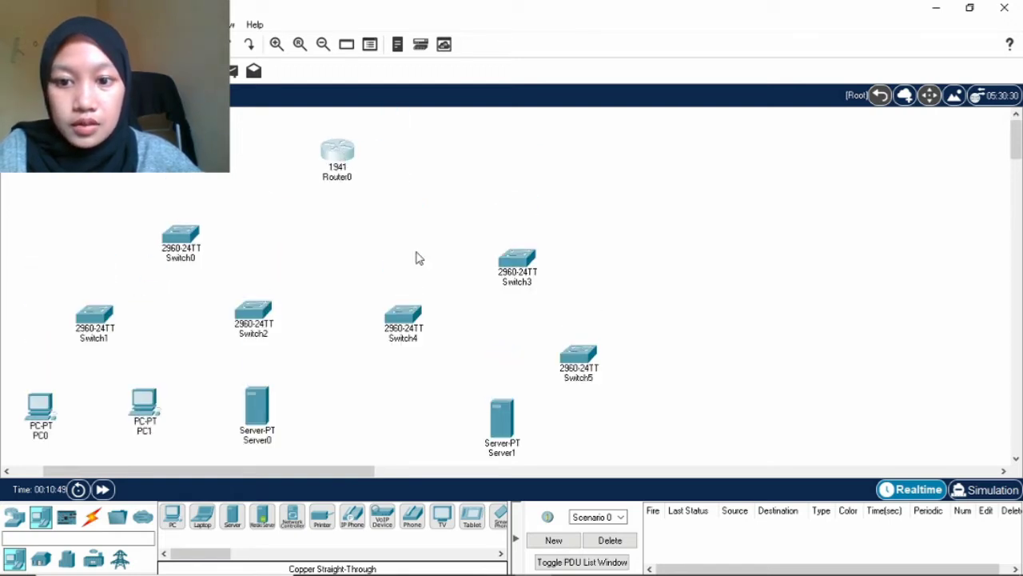
left_click_drag(412, 318, 418, 306)
left_click_drag(497, 274, 493, 242)
left_click_drag(581, 366, 576, 318)
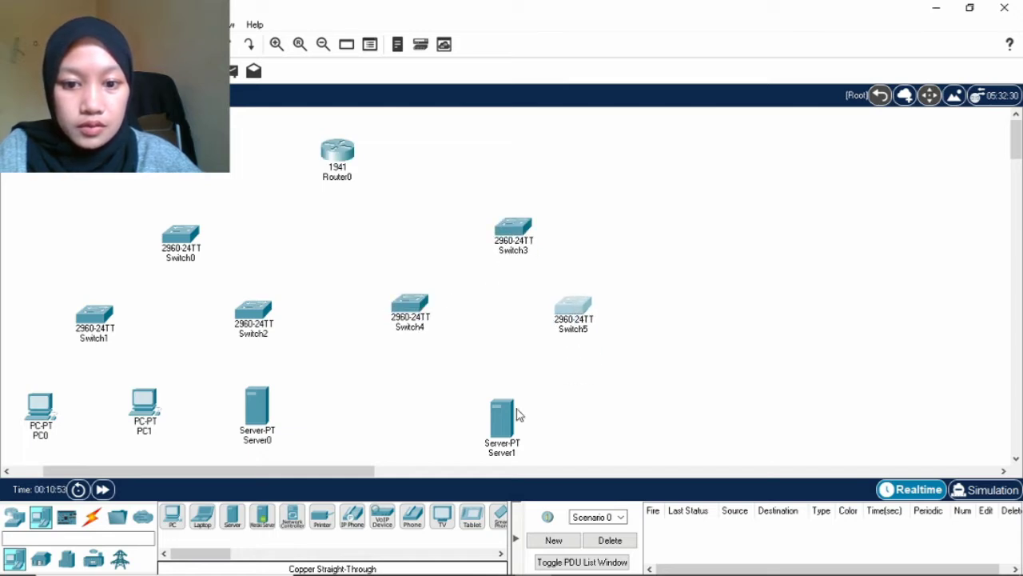
left_click_drag(516, 414, 504, 384)
left_click(319, 408)
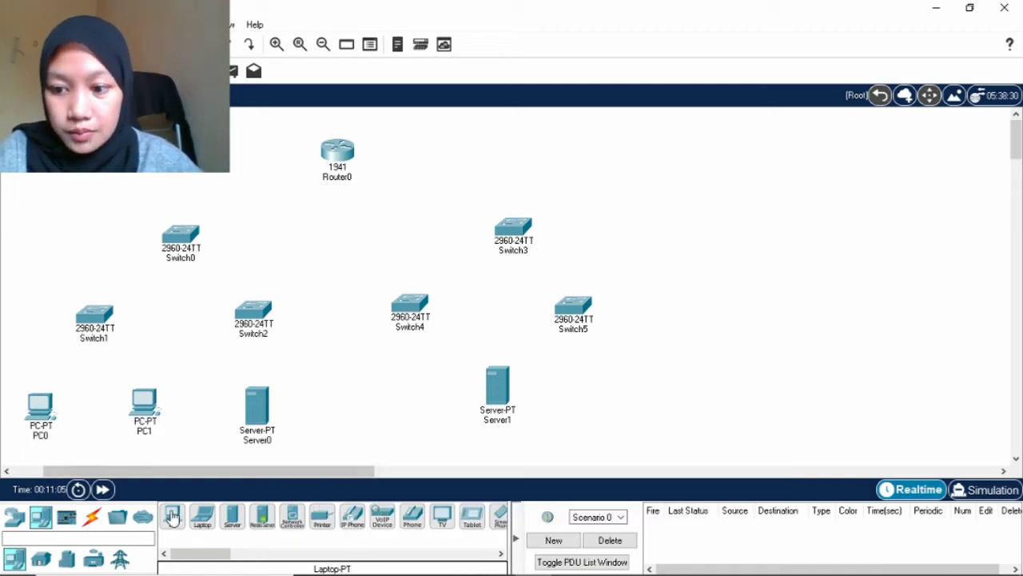
left_click(91, 516)
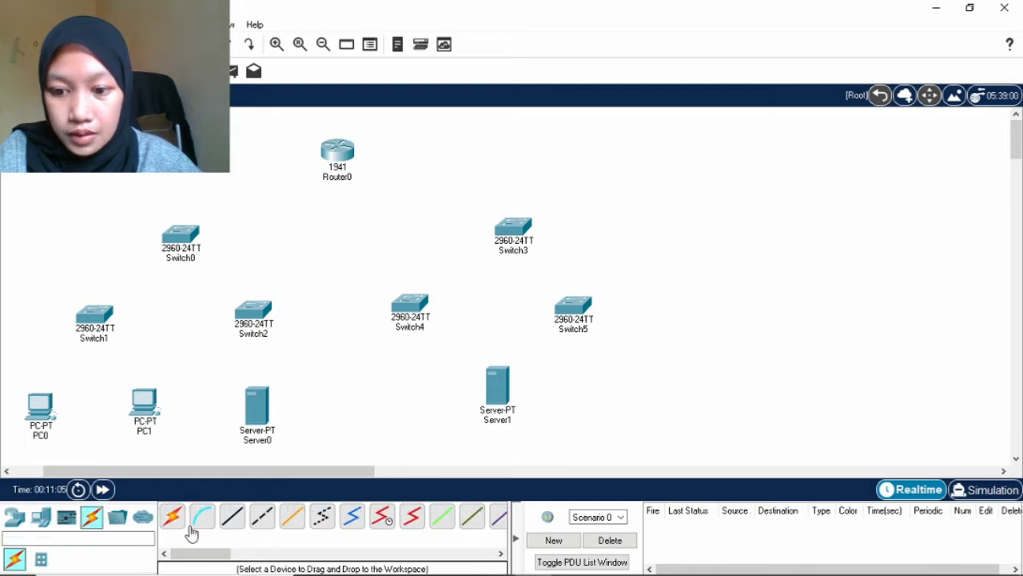
Cable Router0 GigabitEthernet0/0 to Switch0 GigabitEthernet0/2 with copper straight-through.
left_click(231, 521)
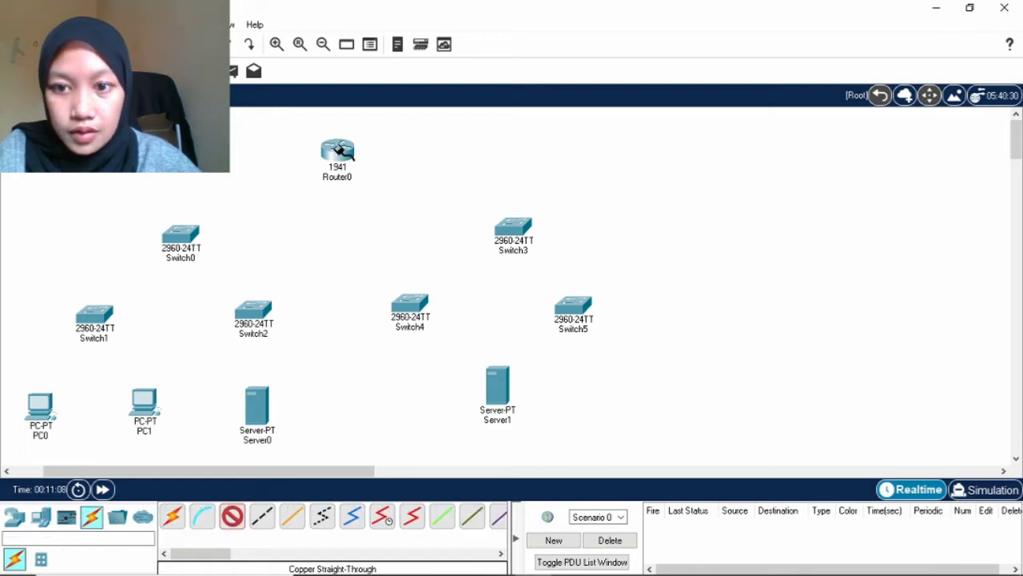
left_click(342, 151)
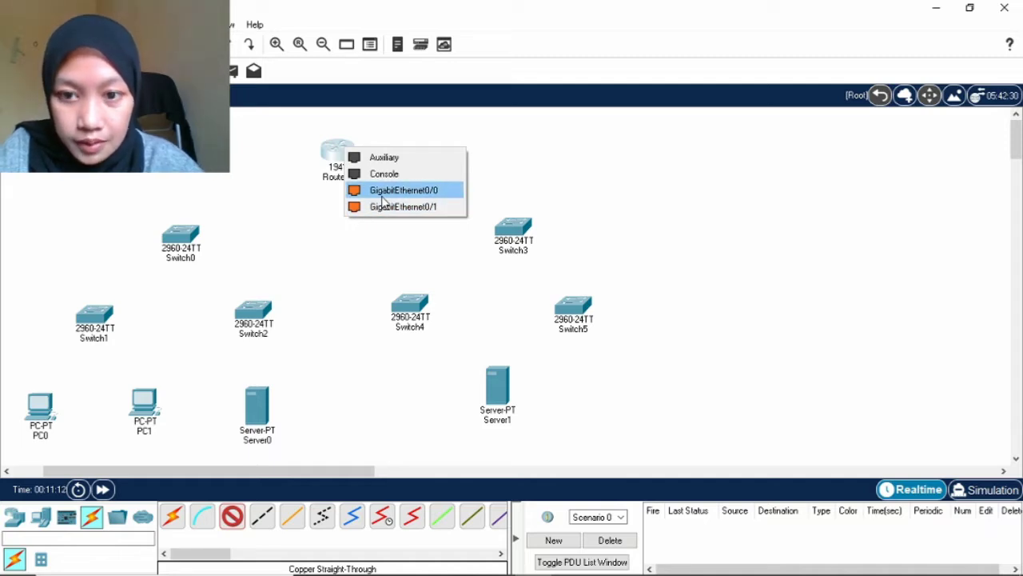
left_click(383, 194)
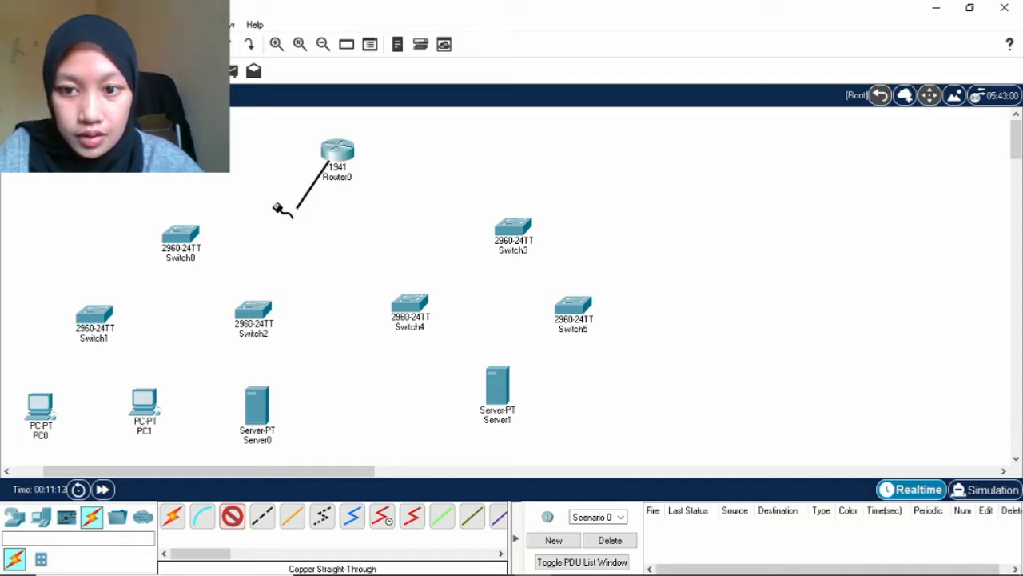
left_click(187, 233)
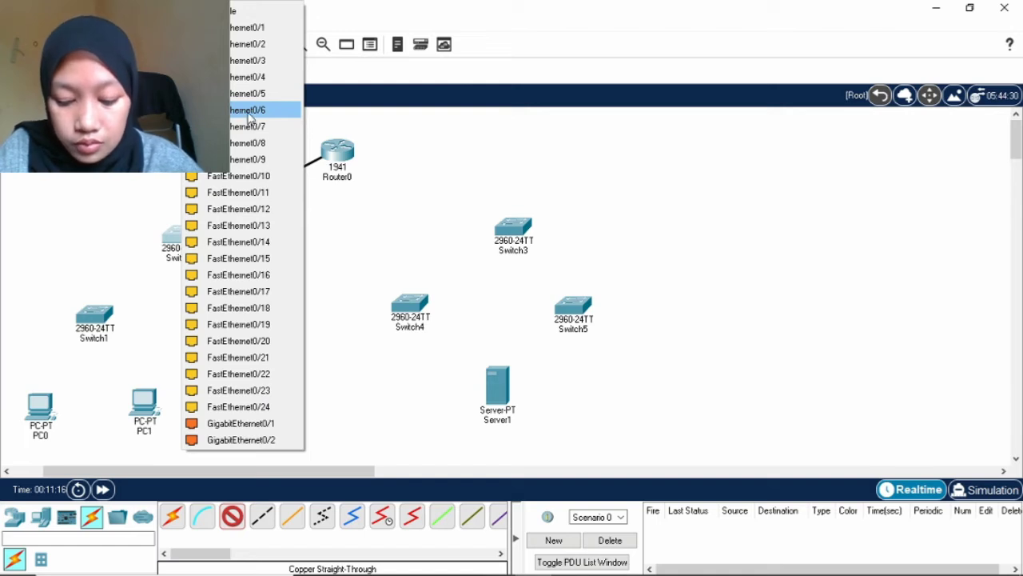
left_click(266, 442)
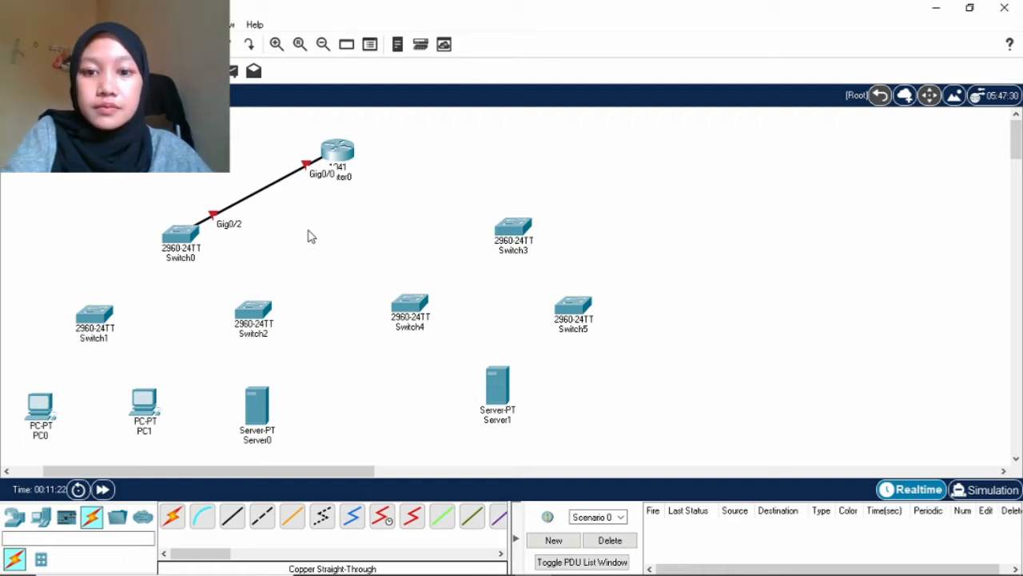
Cable Router0 GigabitEthernet0/1 to Switch3 GigabitEthernet0/2 with copper straight-through.
left_click(232, 516)
left_click(335, 153)
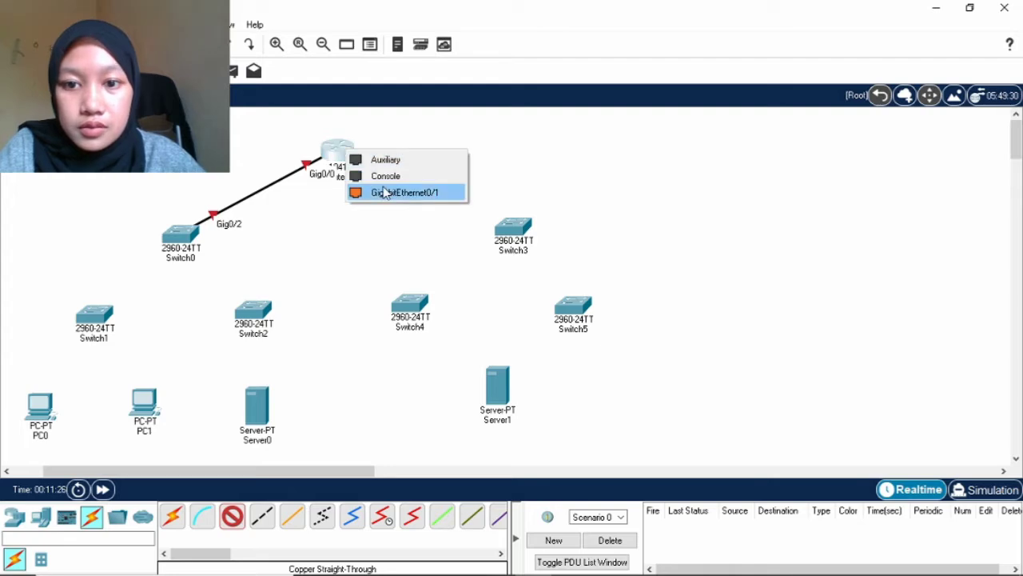
left_click(383, 192)
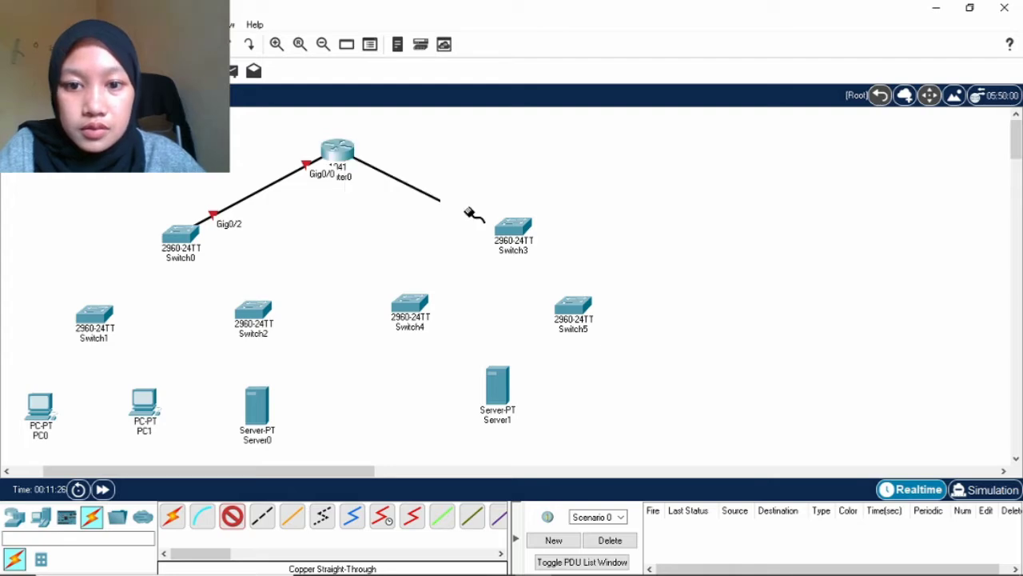
left_click(517, 228)
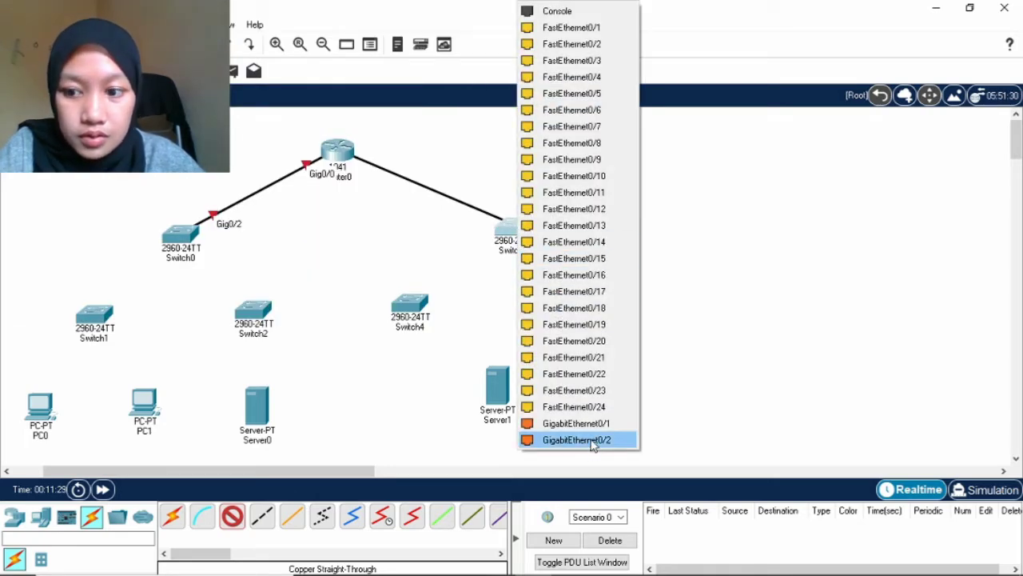
left_click(577, 440)
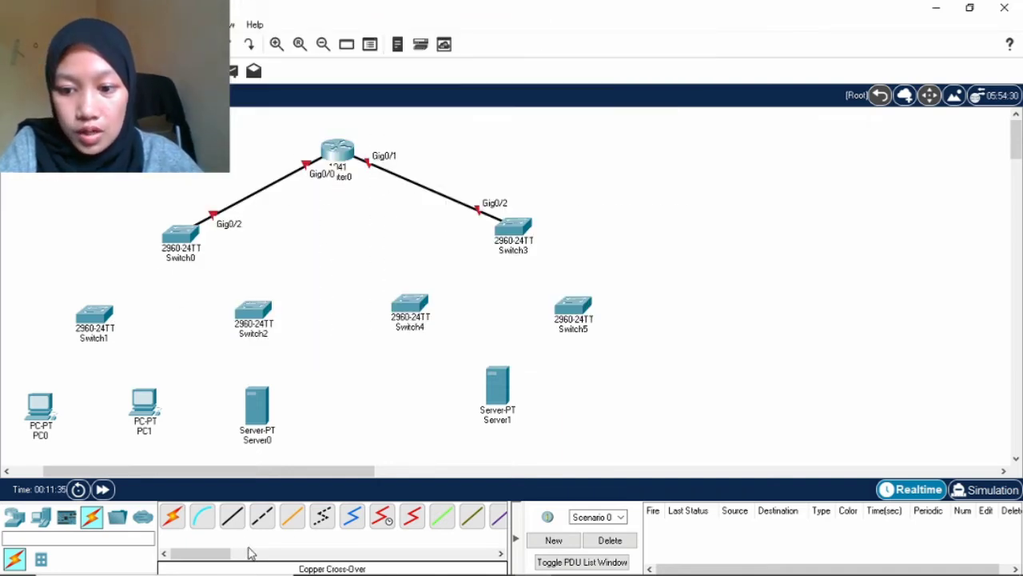
left_click(237, 514)
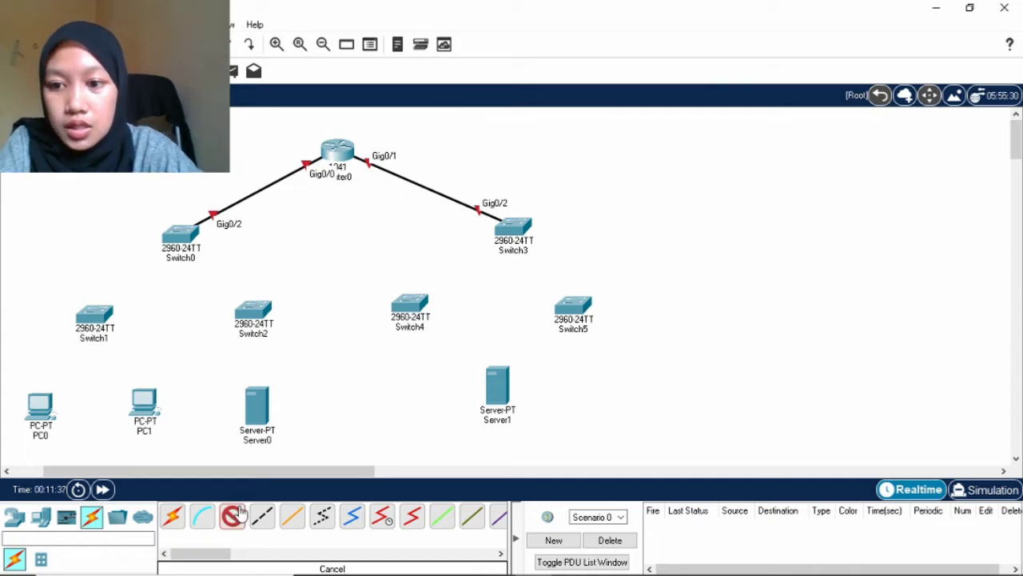
left_click(184, 250)
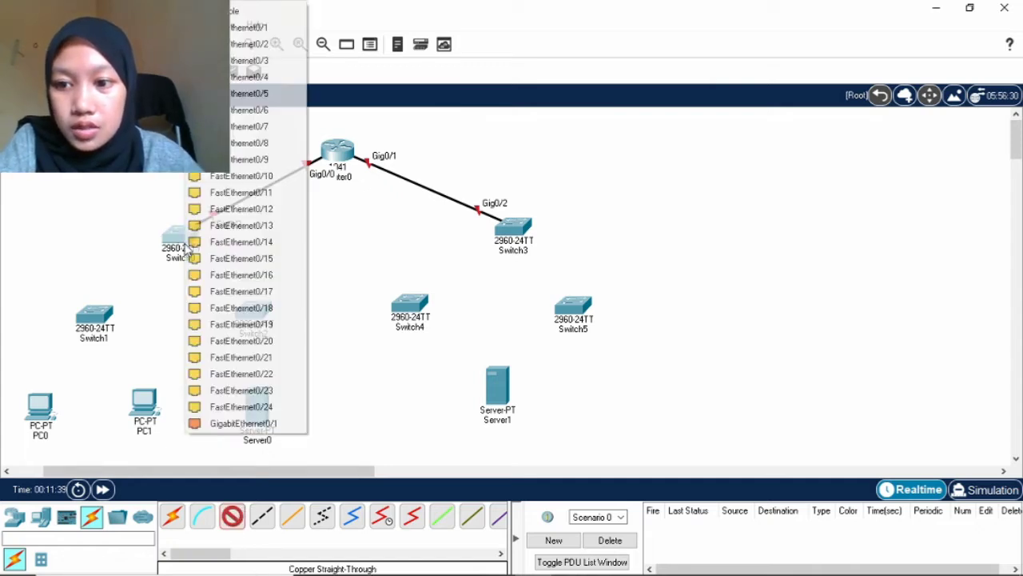
Link Switch0 Fa0/1 to Switch1 Fa0/1 and Switch0 Fa0/2 to Switch2 Fa0/1.
left_click(254, 27)
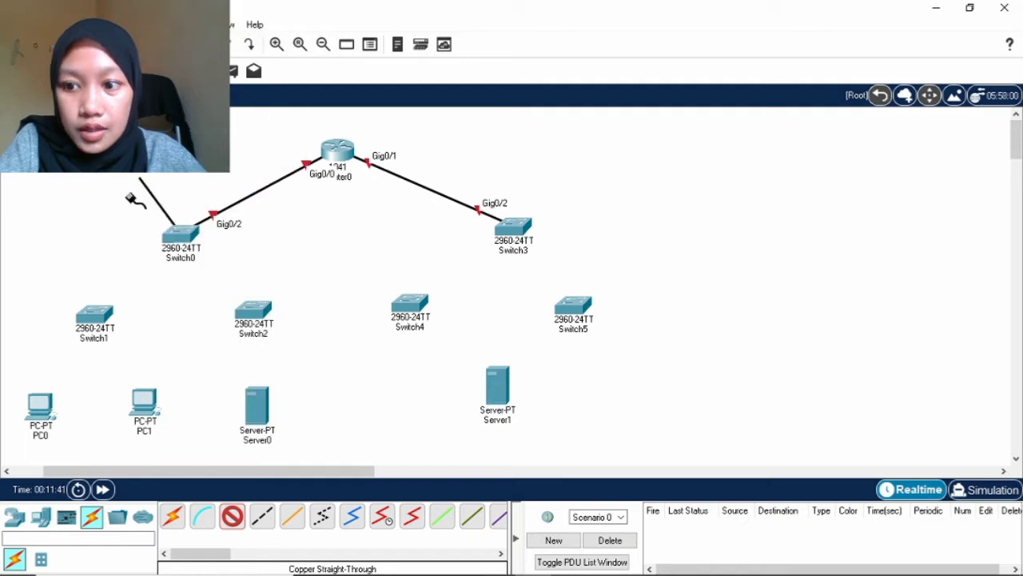
left_click(94, 320)
left_click(146, 28)
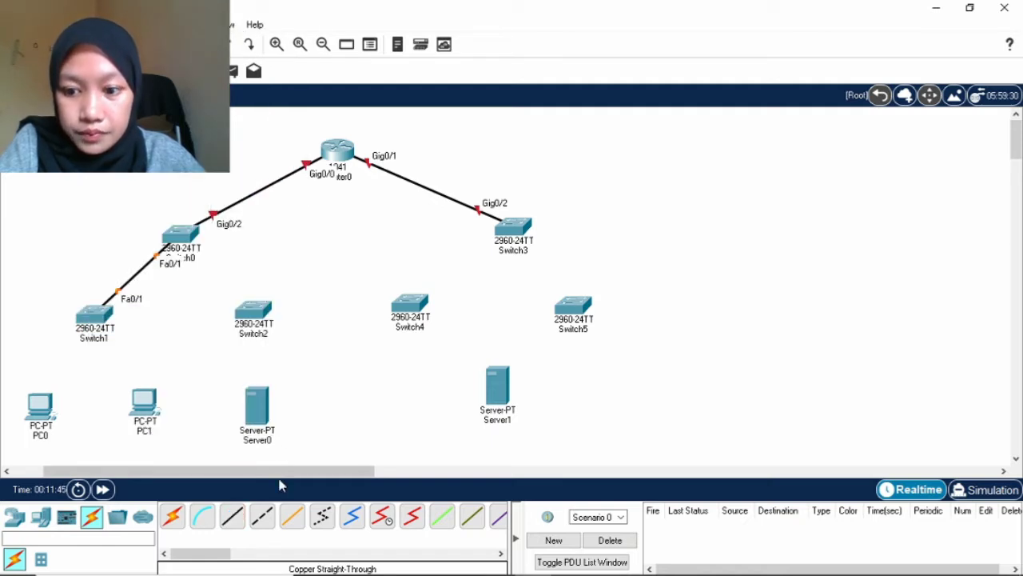
left_click(234, 516)
left_click(182, 240)
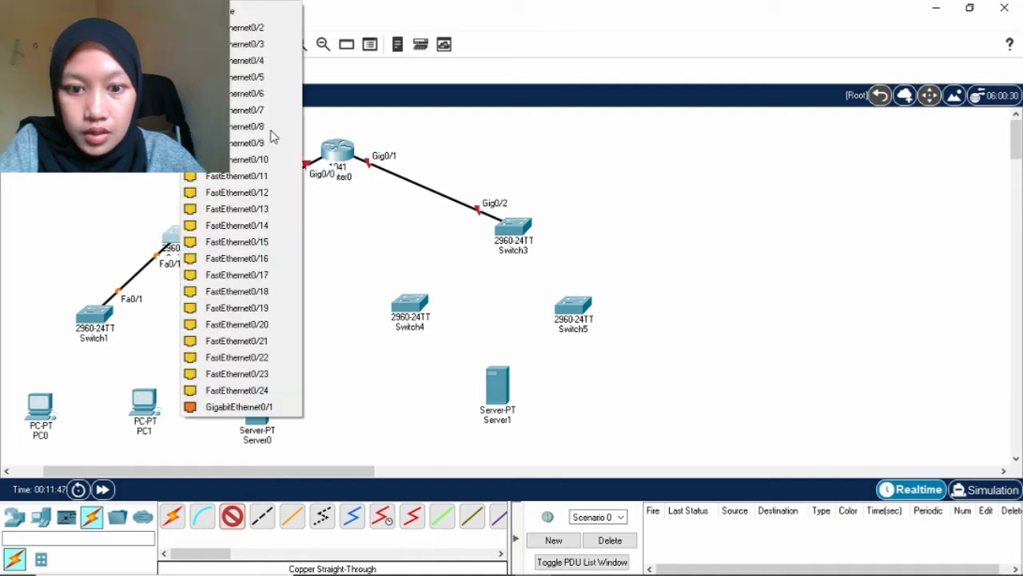
left_click(290, 30)
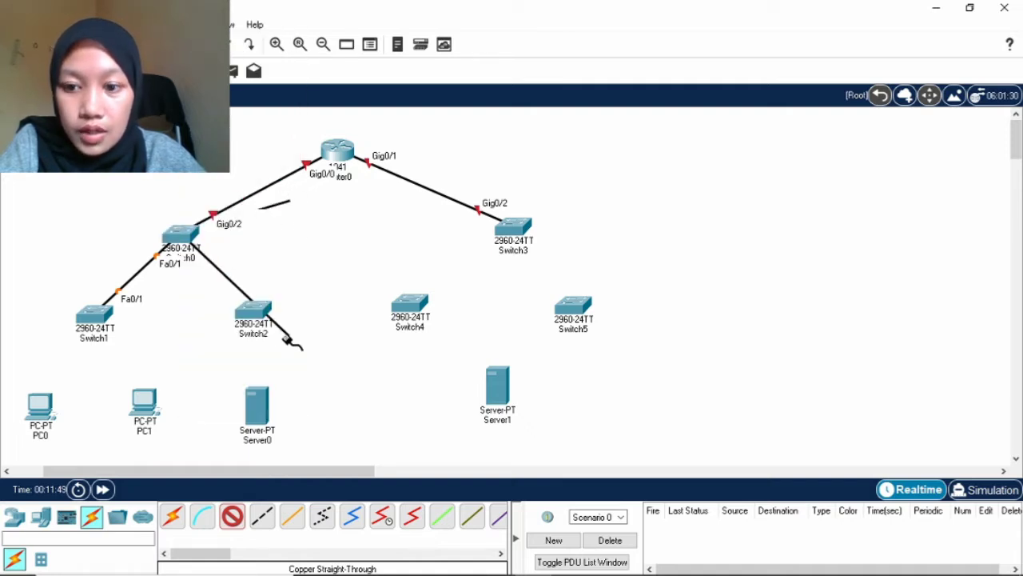
left_click(258, 310)
left_click(319, 28)
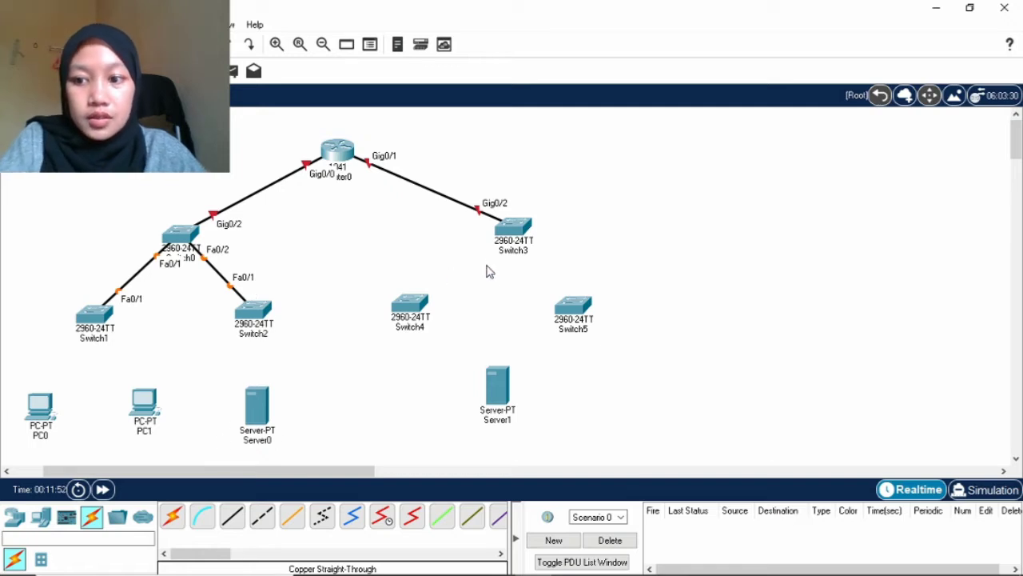
Connect PC0 and PC1 FastEthernet0 to Switch1 ports Fa0/3 and Fa0/4.
left_click(232, 516)
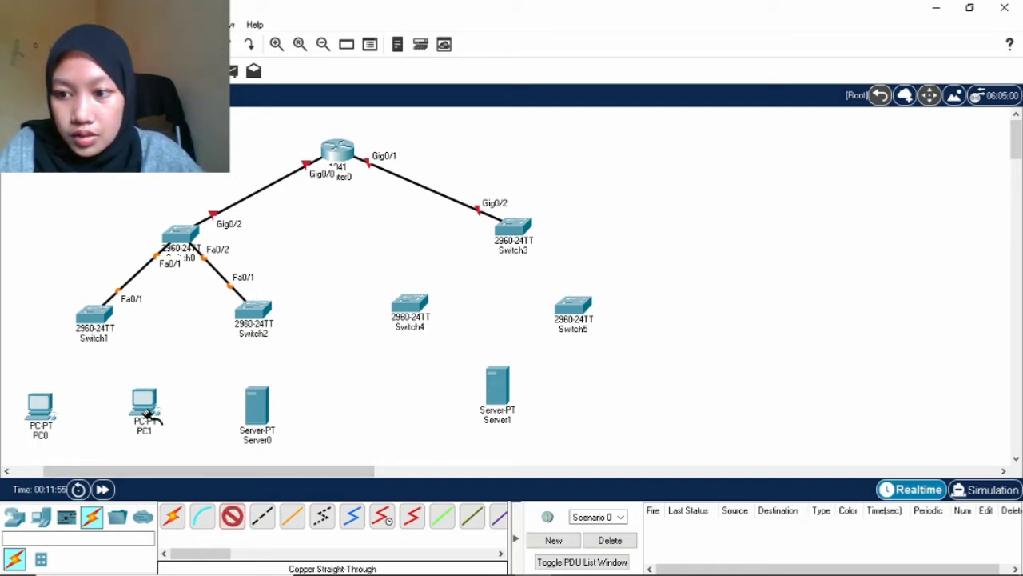
left_click(90, 324)
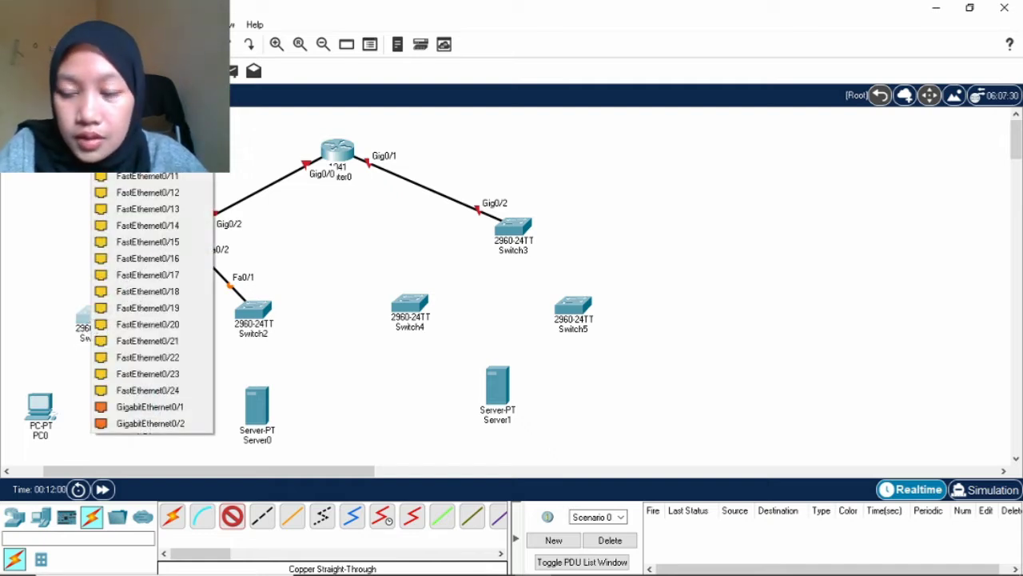
left_click(148, 28)
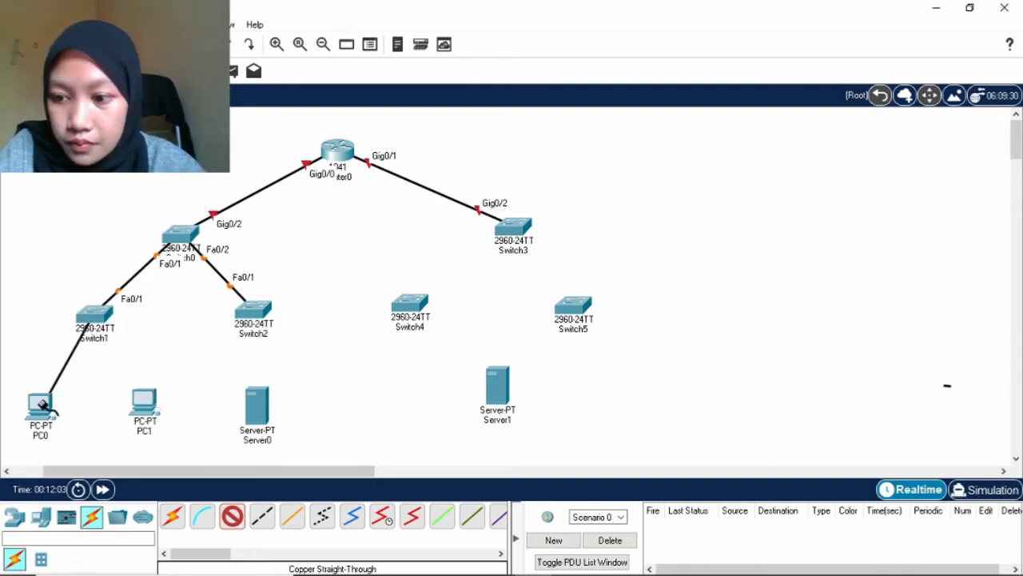
left_click(40, 403)
left_click(92, 466)
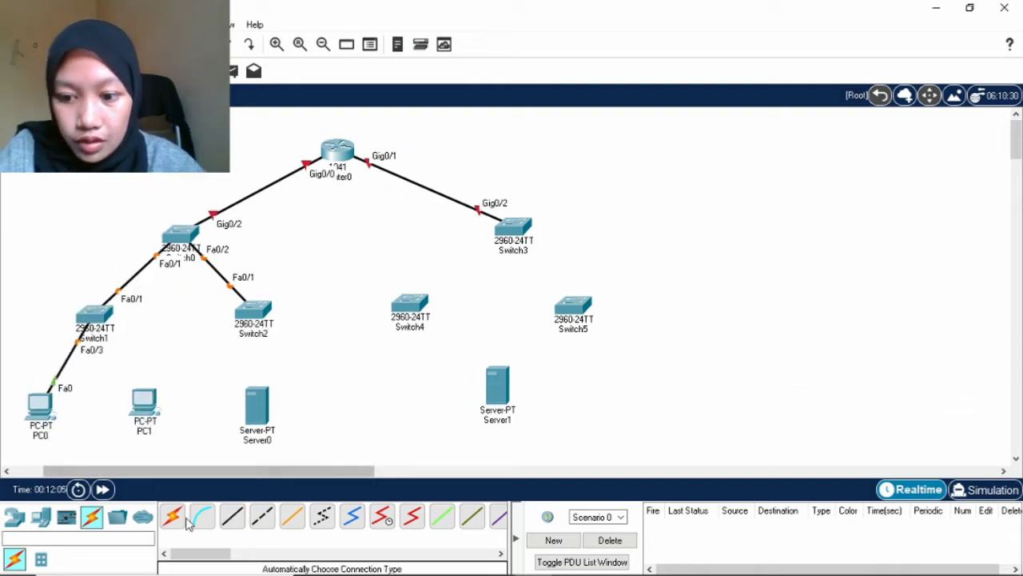
left_click(92, 318)
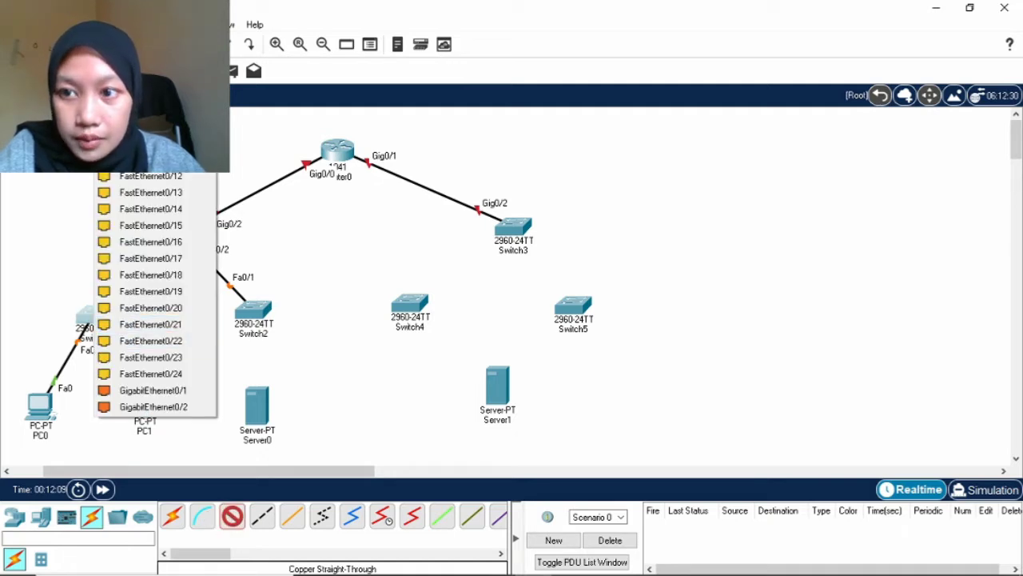
left_click(152, 209)
left_click(147, 398)
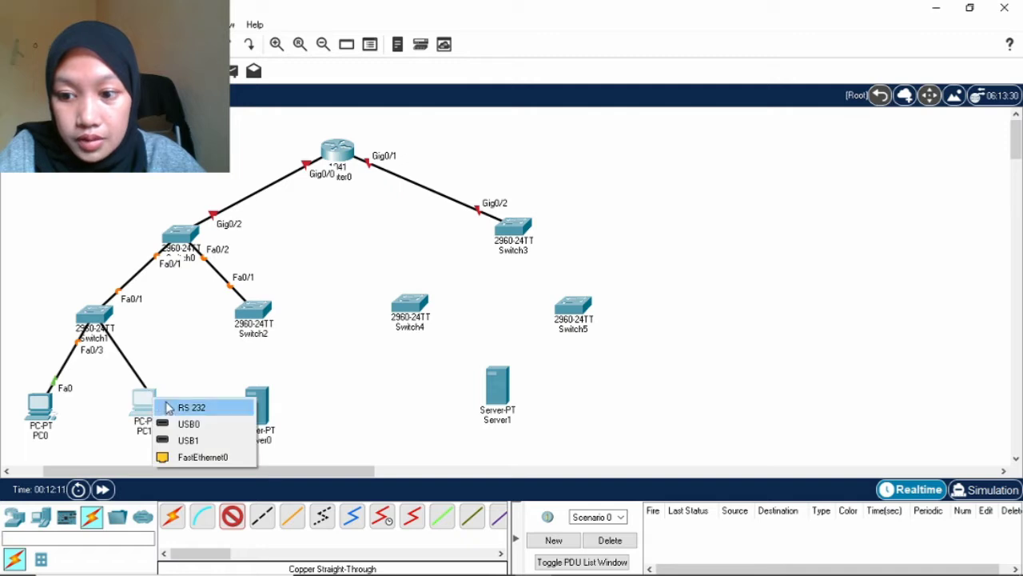
left_click(196, 457)
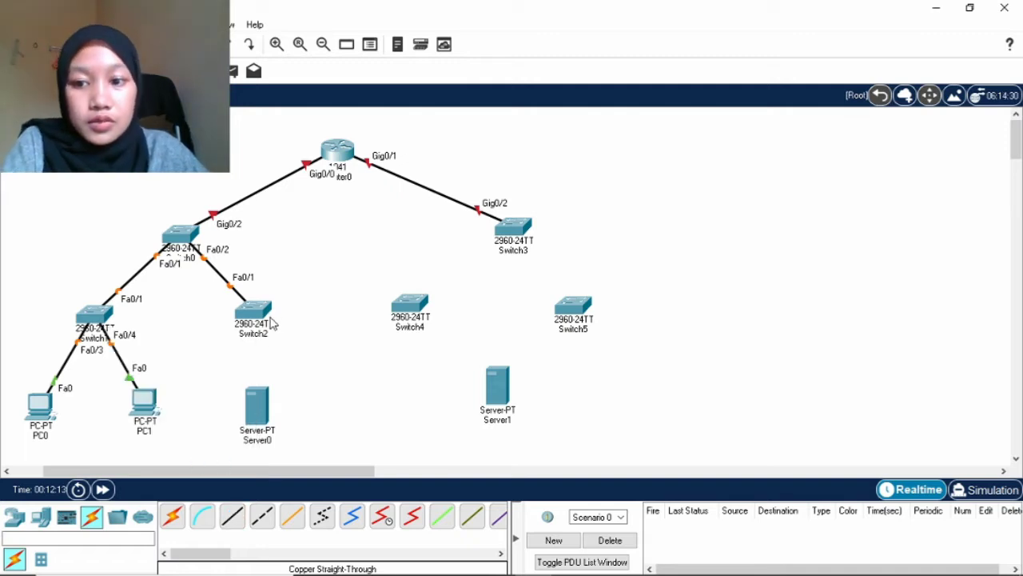
Cable Server0 FastEthernet0 to Switch2 FastEthernet0/5 with copper straight-through.
left_click(230, 520)
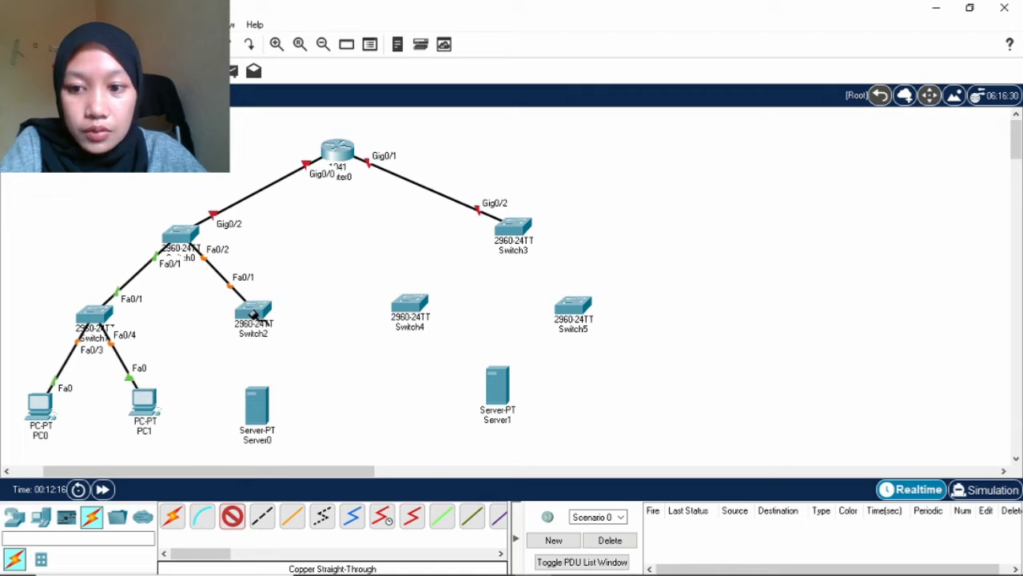
left_click(253, 314)
left_click(331, 82)
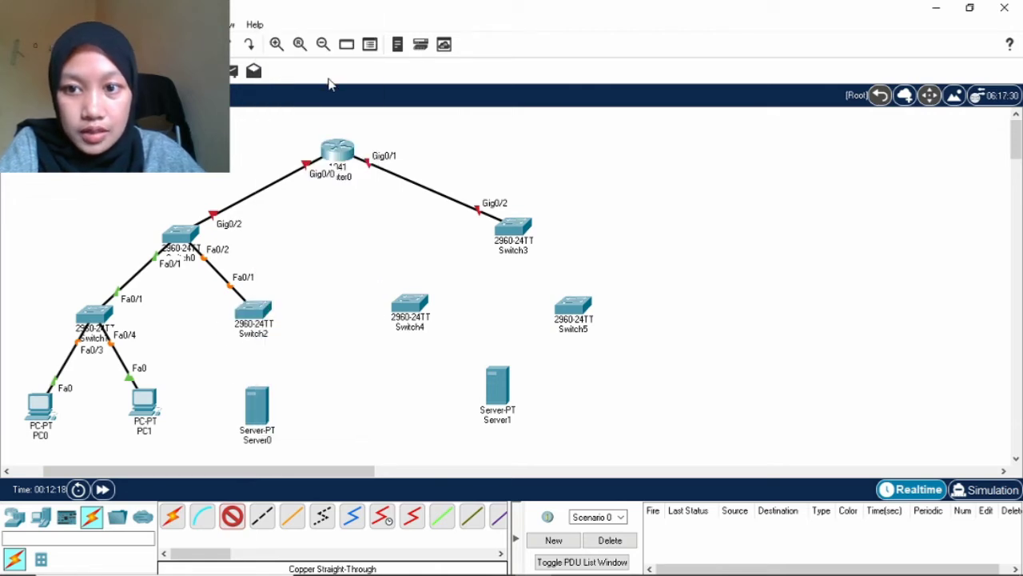
left_click(258, 408)
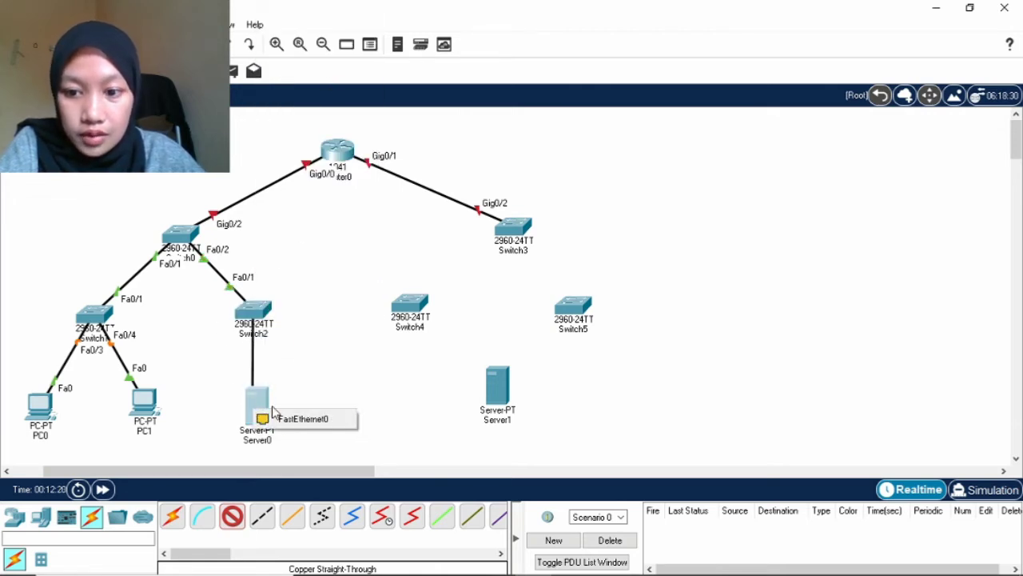
left_click(276, 418)
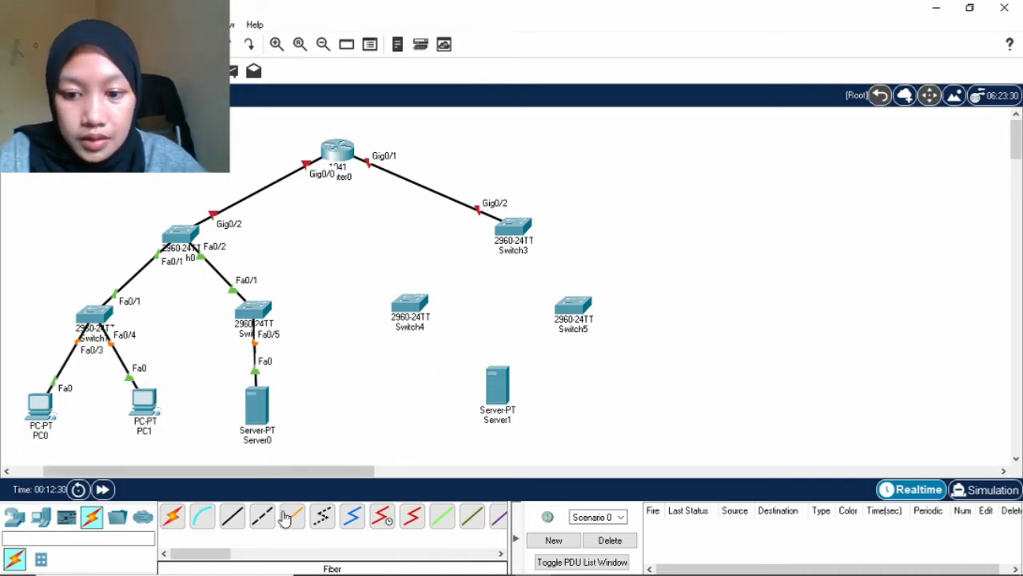
Link Switch3 to Switch4 with two cables on ports Fa0/1 and Fa0/2.
left_click(234, 517)
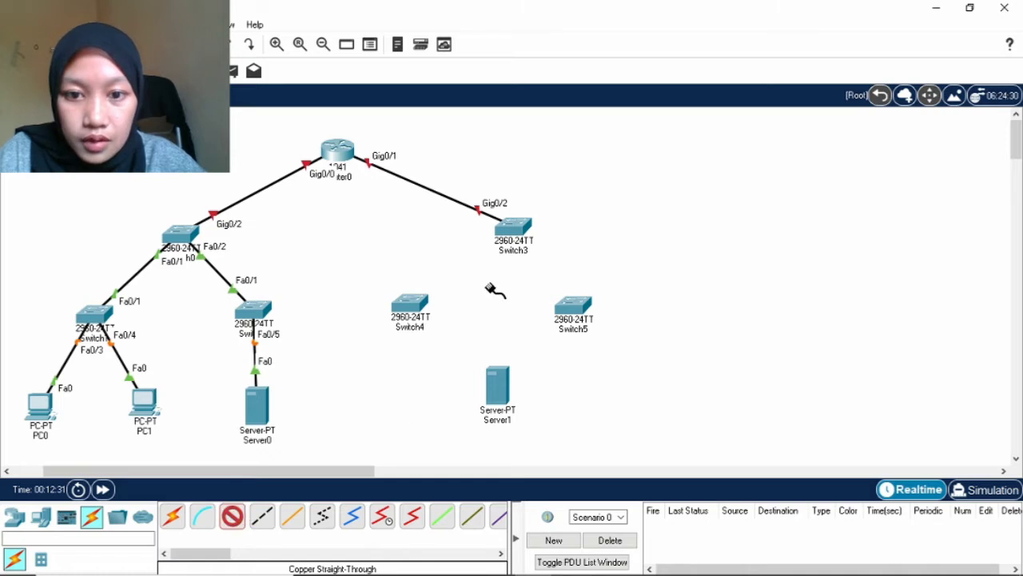
left_click(515, 223)
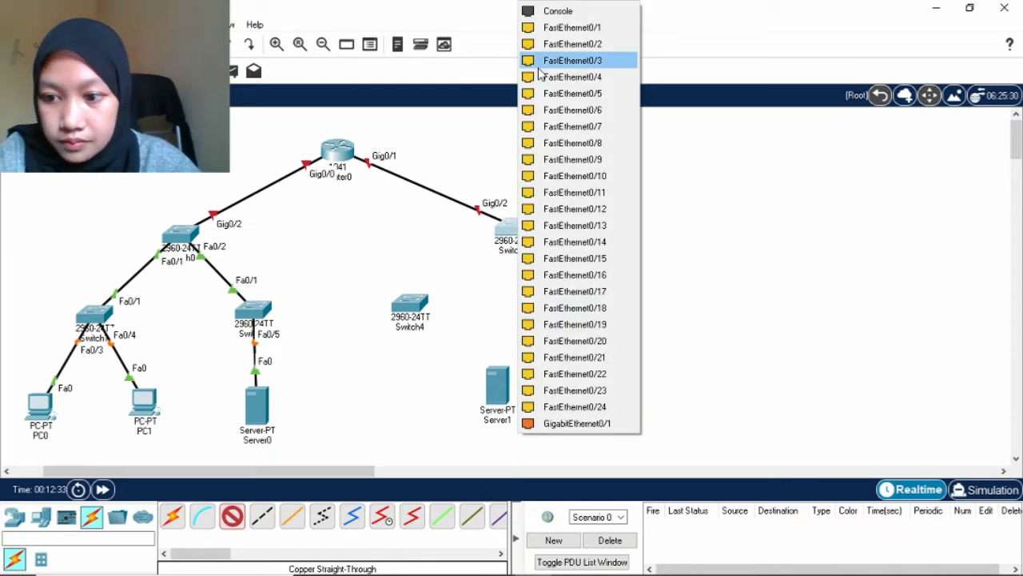
left_click(591, 44)
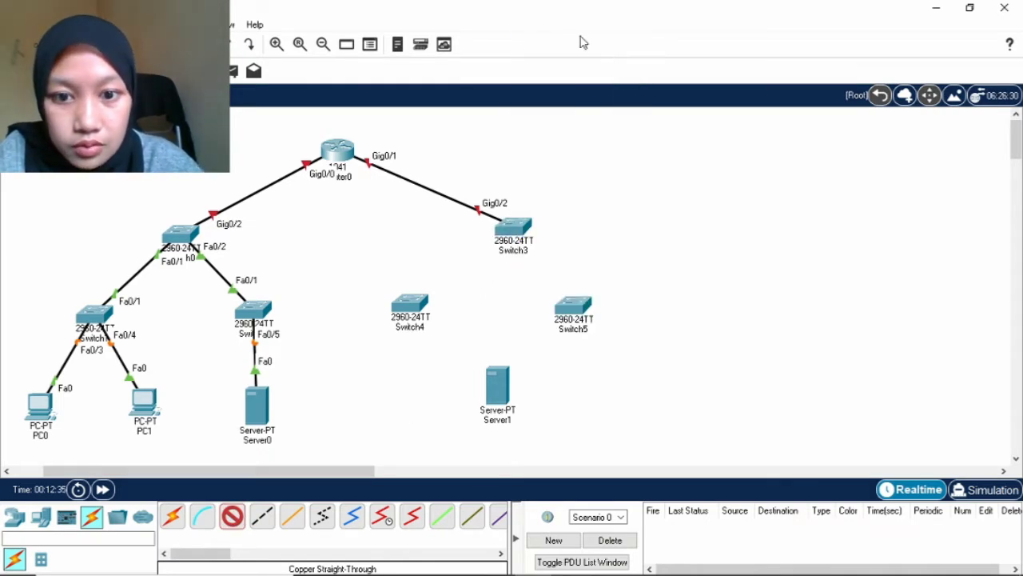
left_click(409, 297)
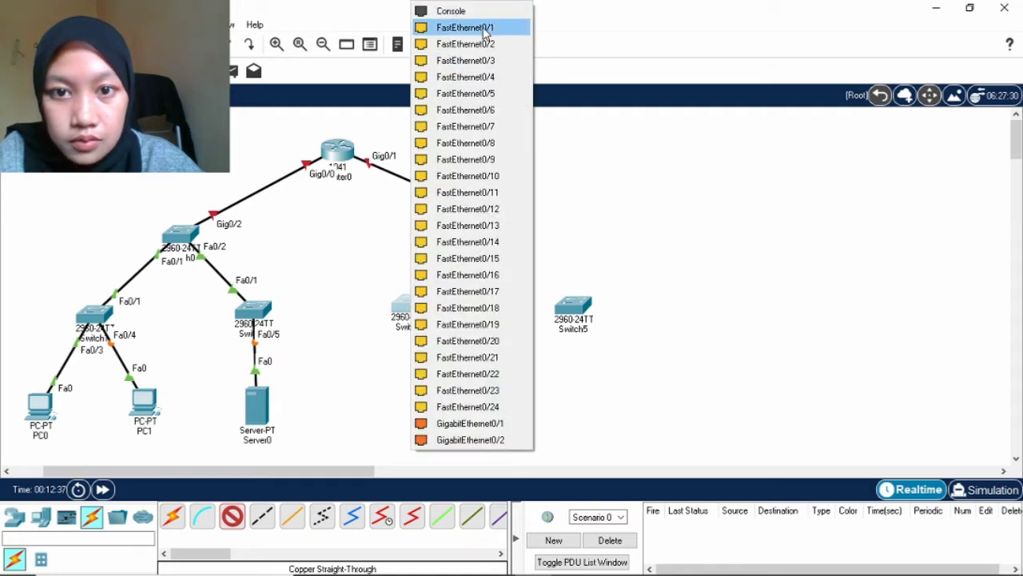
left_click(484, 29)
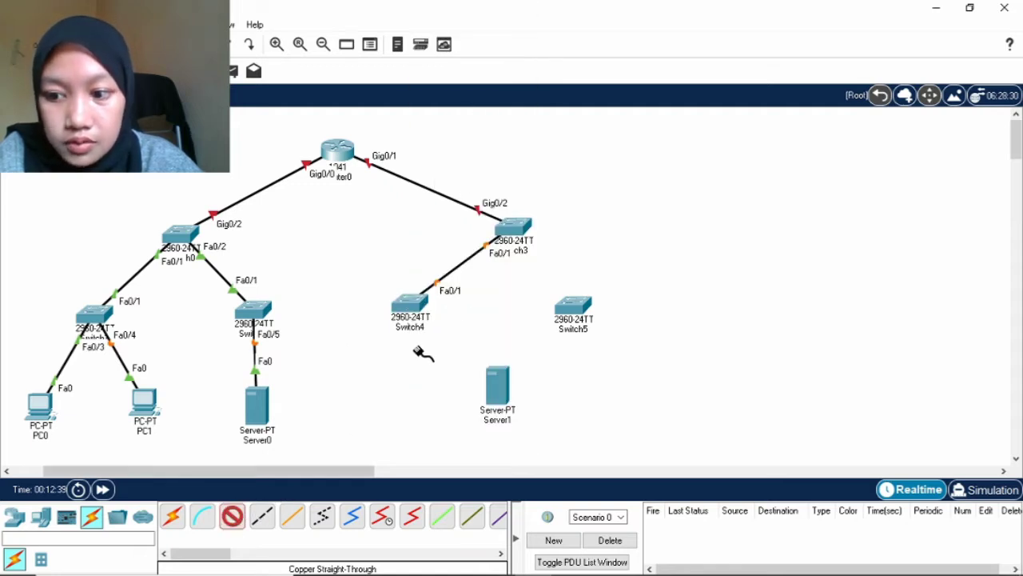
left_click(512, 231)
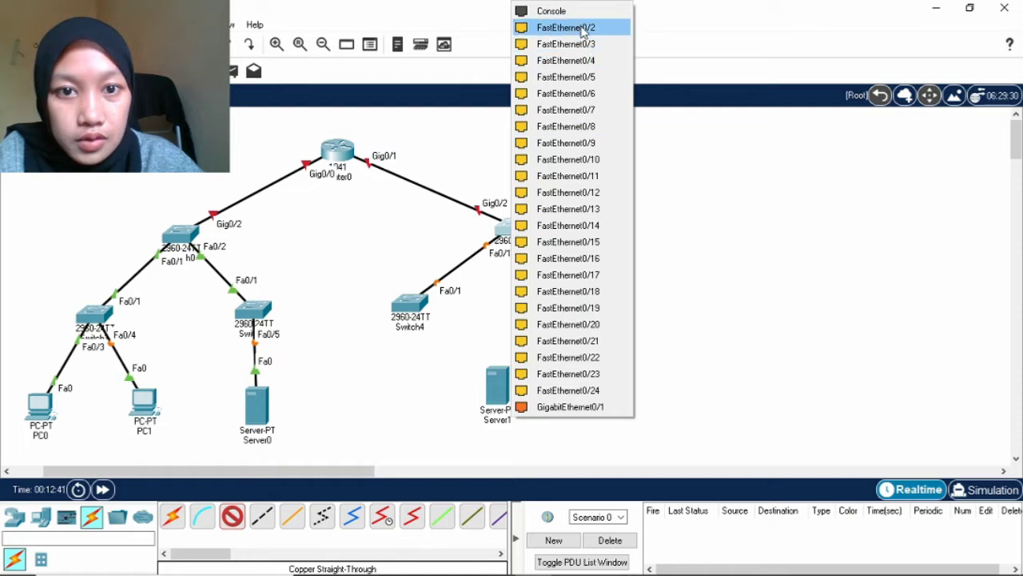
left_click(582, 29)
left_click(407, 301)
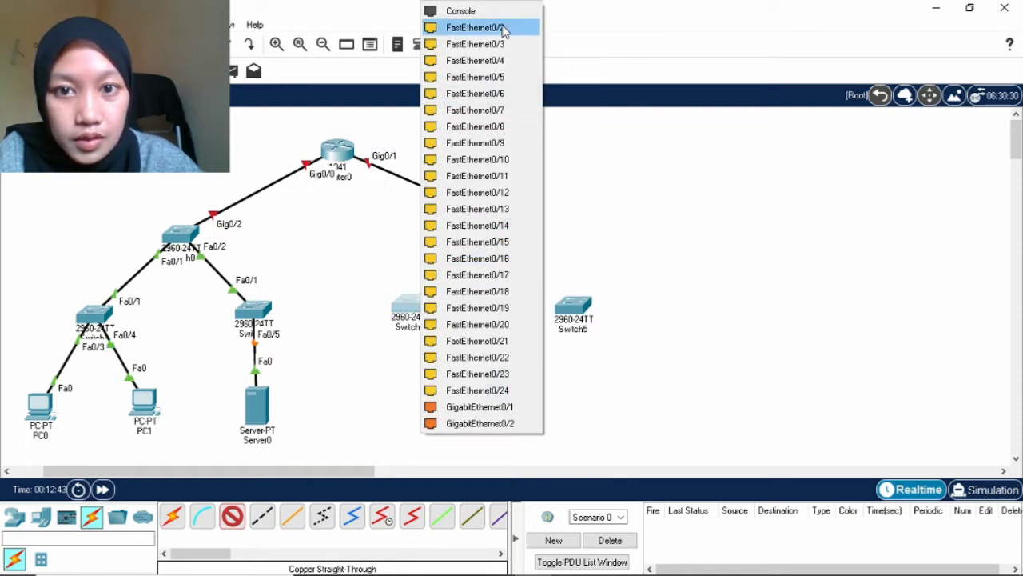
left_click(503, 29)
Add two copper links from Switch3 to Switch5 ports Fa0/3 and Fa0/4.
left_click(230, 519)
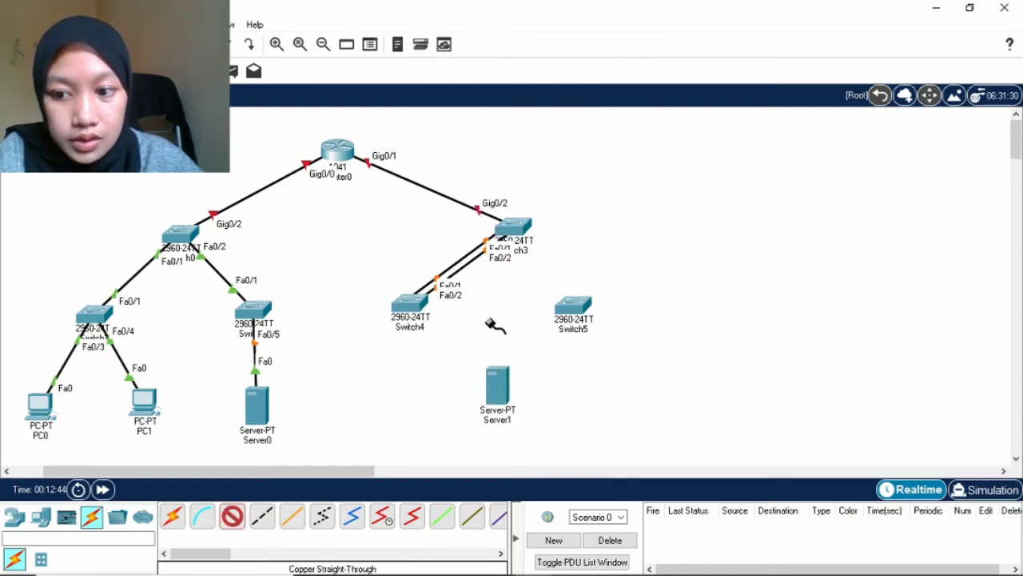
left_click(528, 237)
left_click(615, 64)
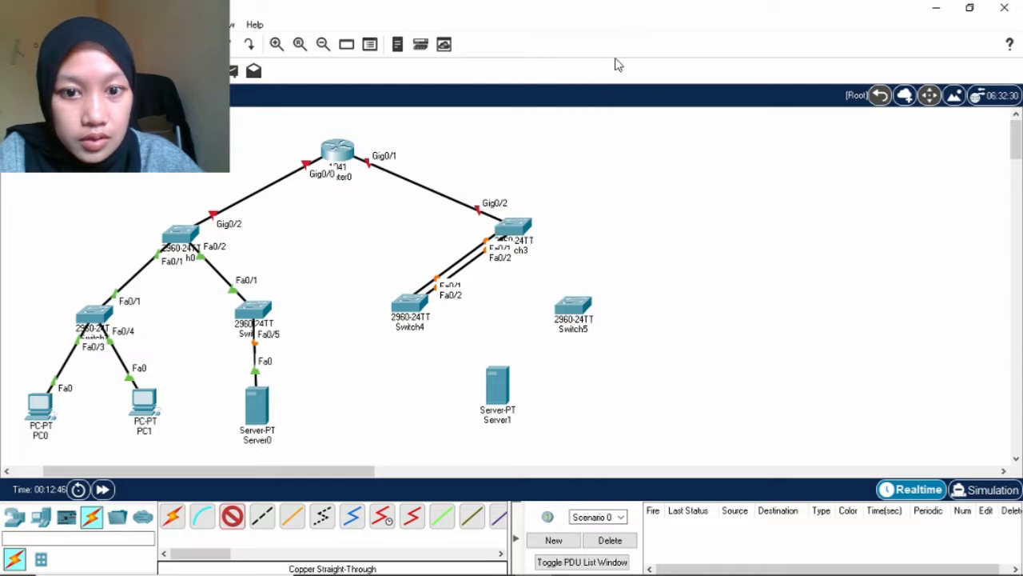
left_click(576, 307)
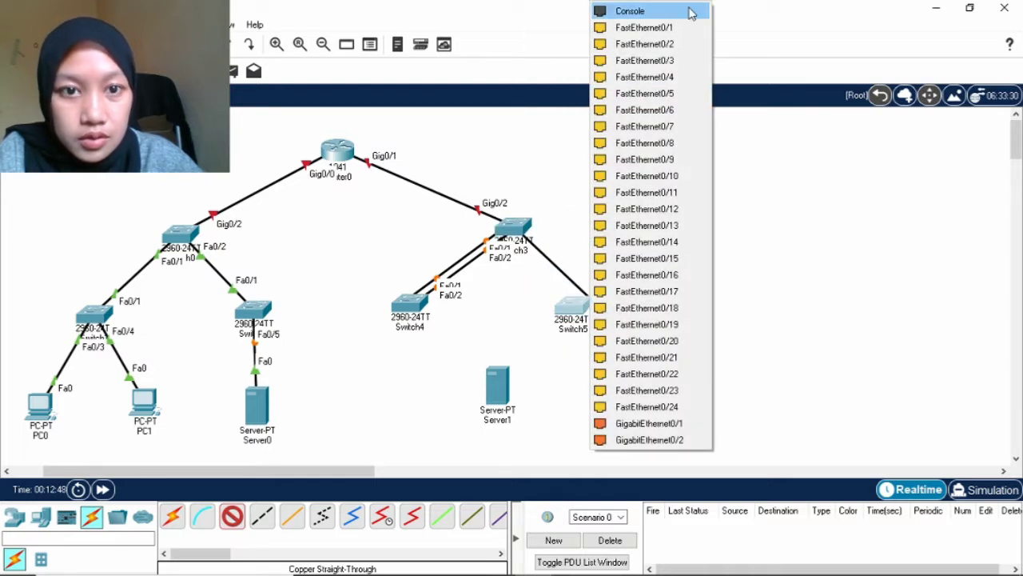
left_click(685, 63)
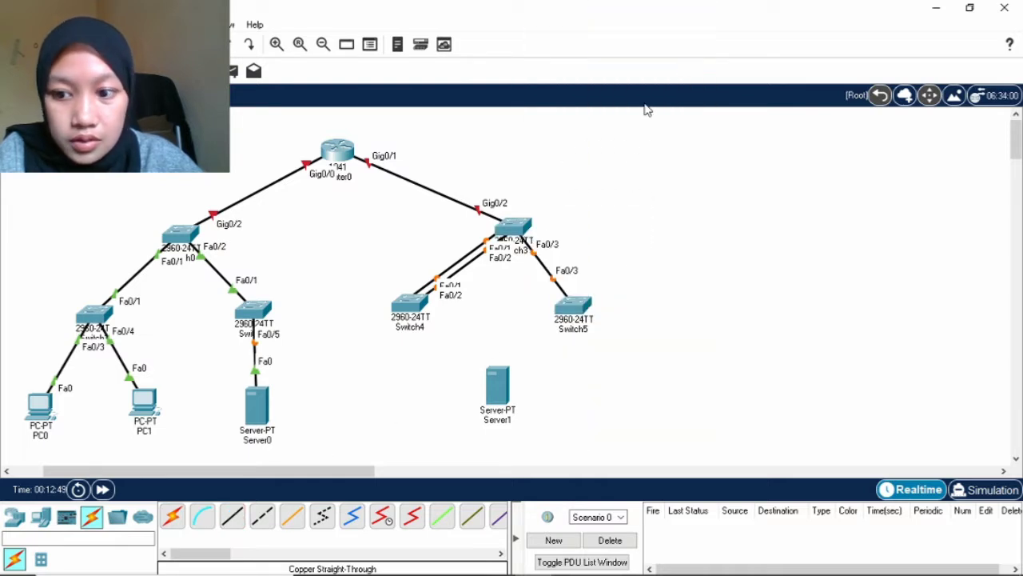
left_click(231, 516)
left_click(521, 232)
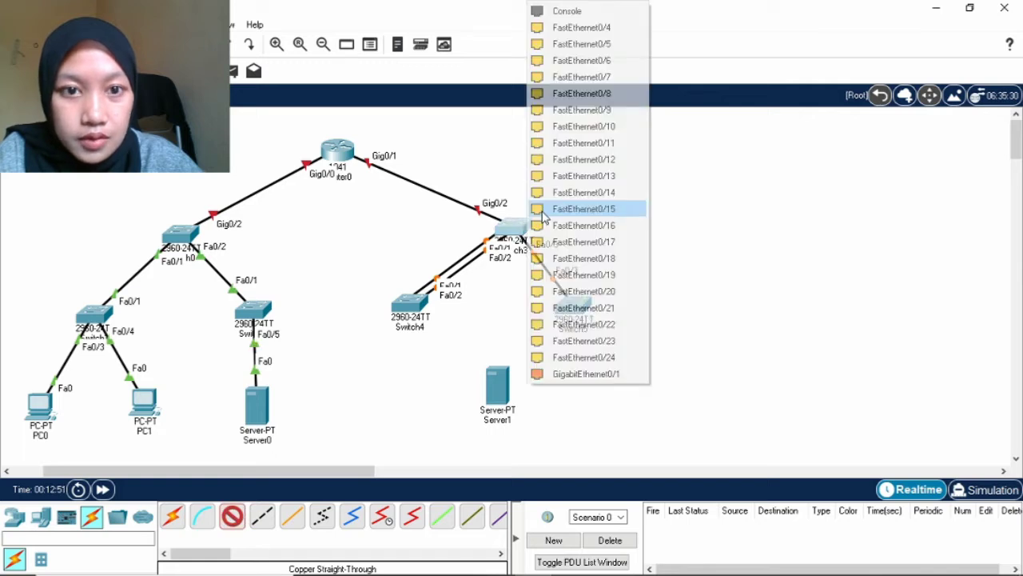
left_click(613, 60)
left_click(572, 308)
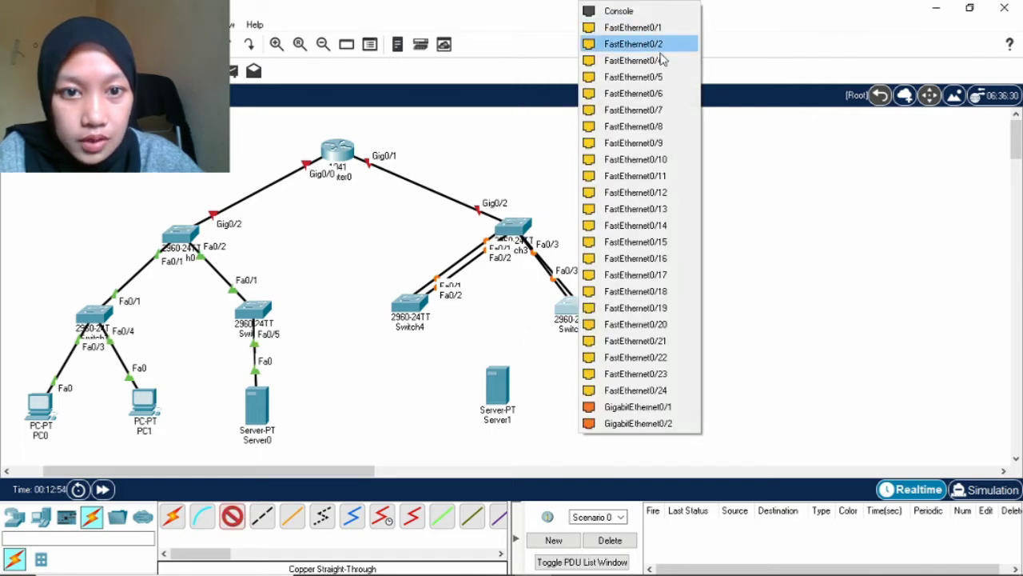
left_click(662, 60)
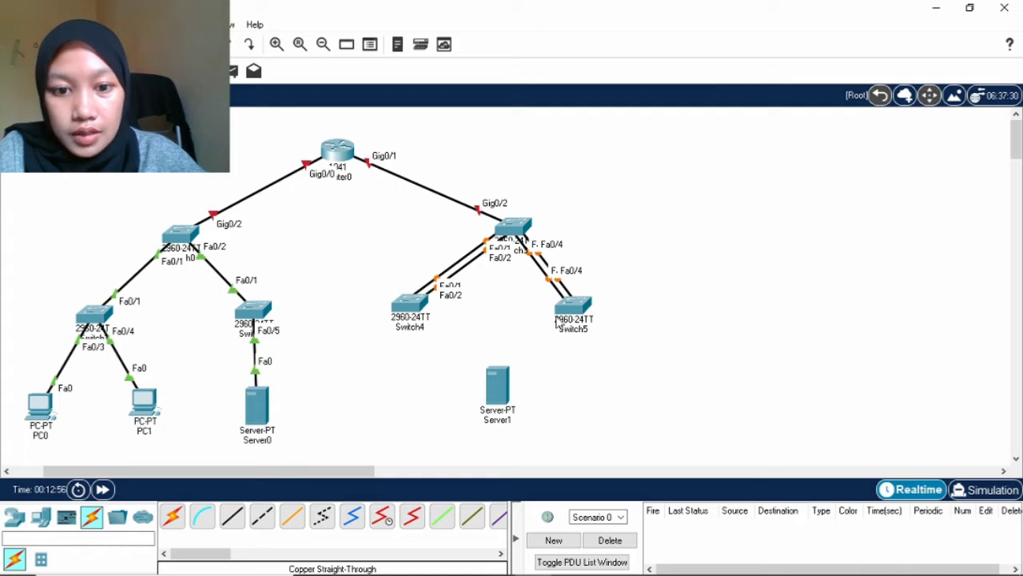
left_click(512, 421)
key("BackSpace")
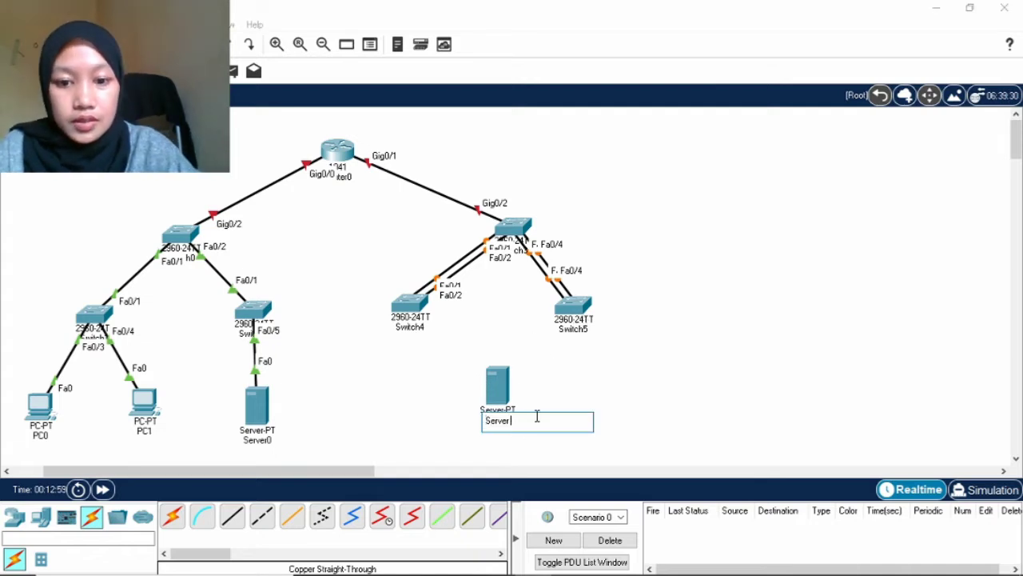
type("PT")
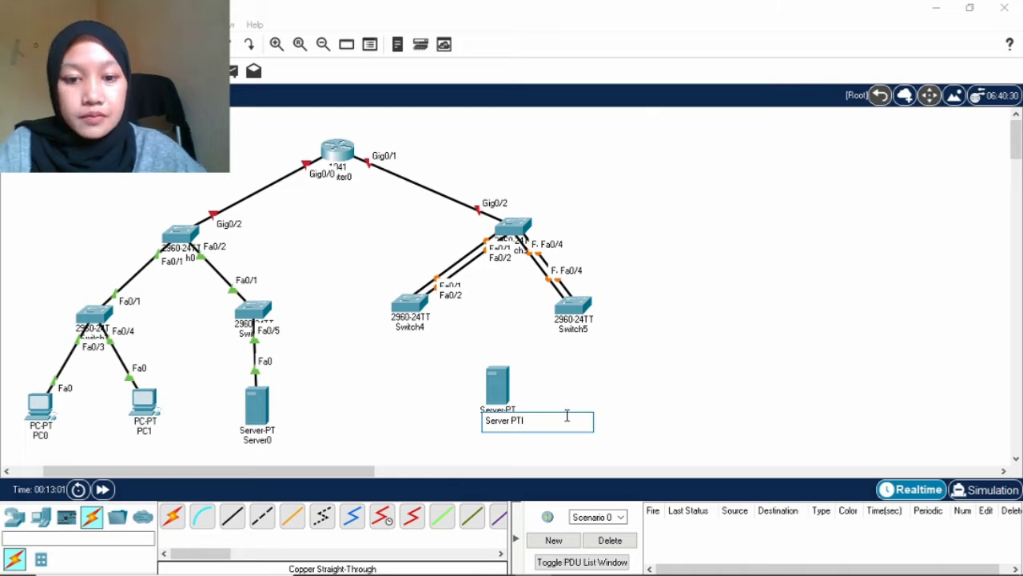
left_click(610, 412)
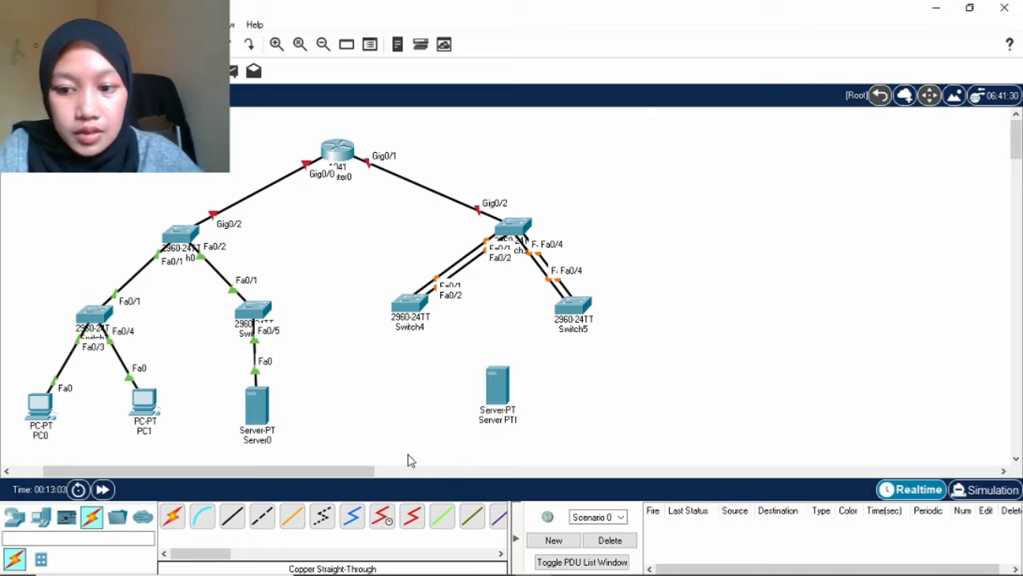
left_click(232, 516)
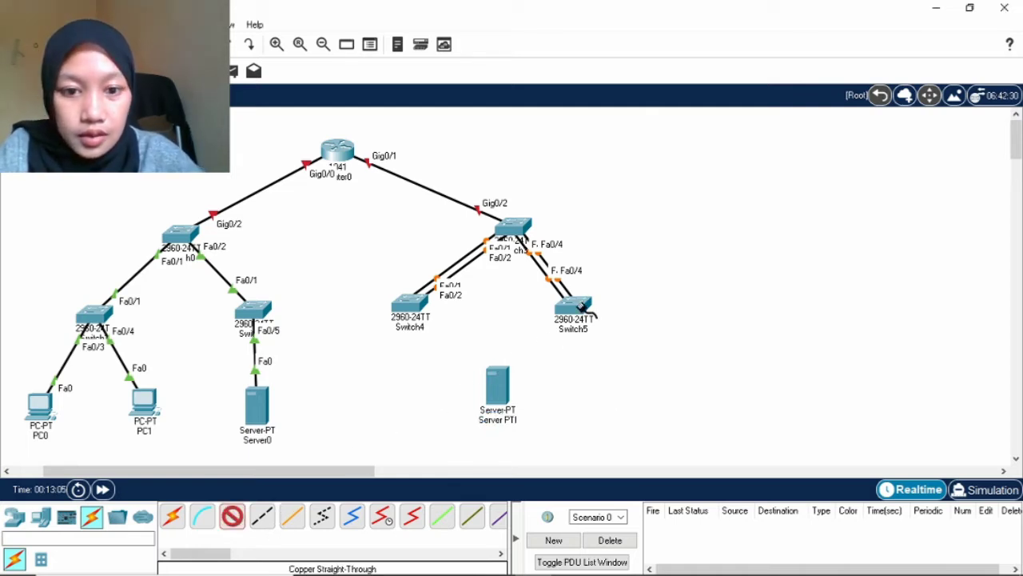
left_click(582, 309)
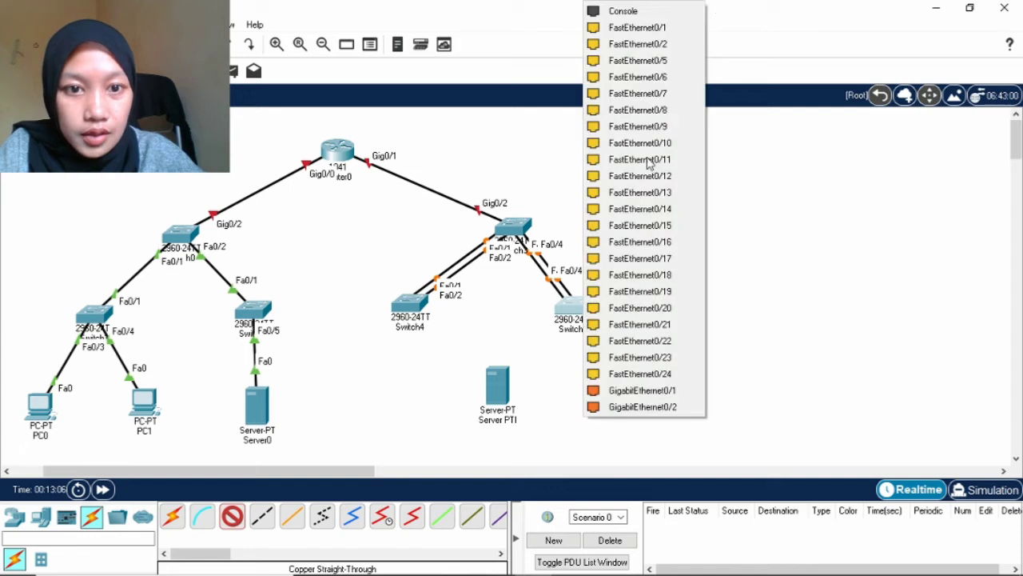
left_click(674, 29)
left_click(500, 386)
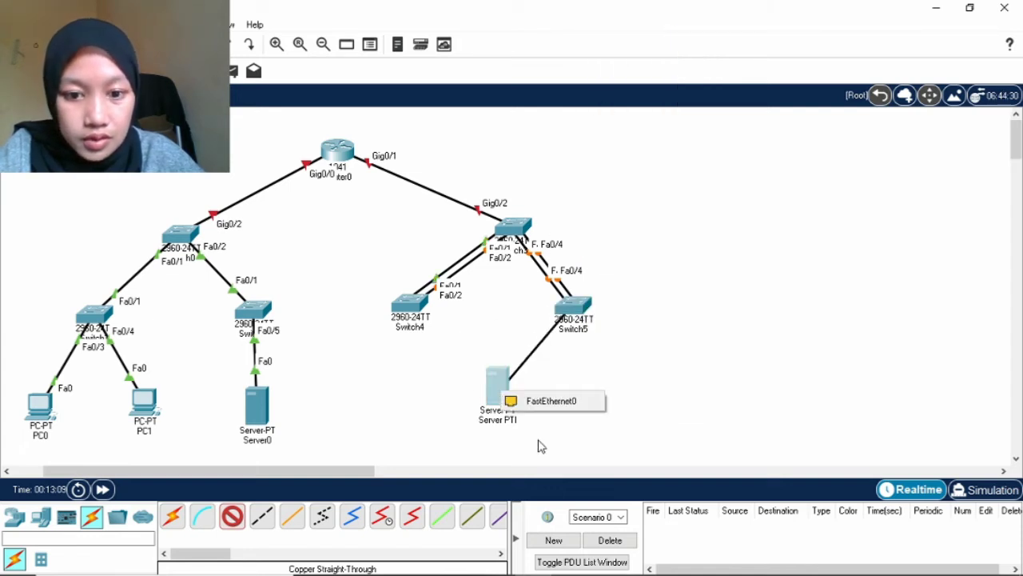
left_click(551, 402)
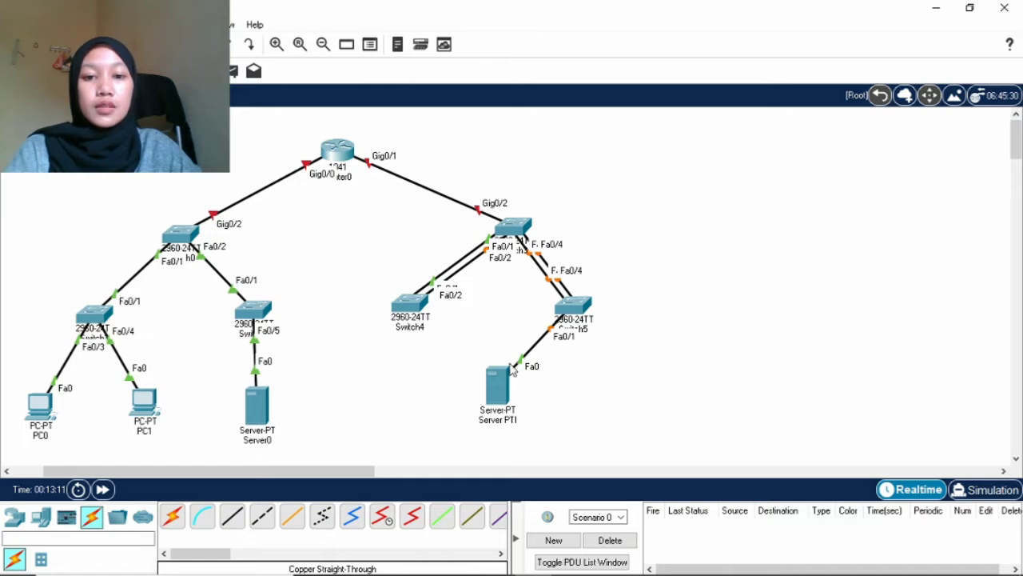
left_click_drag(350, 471, 266, 471)
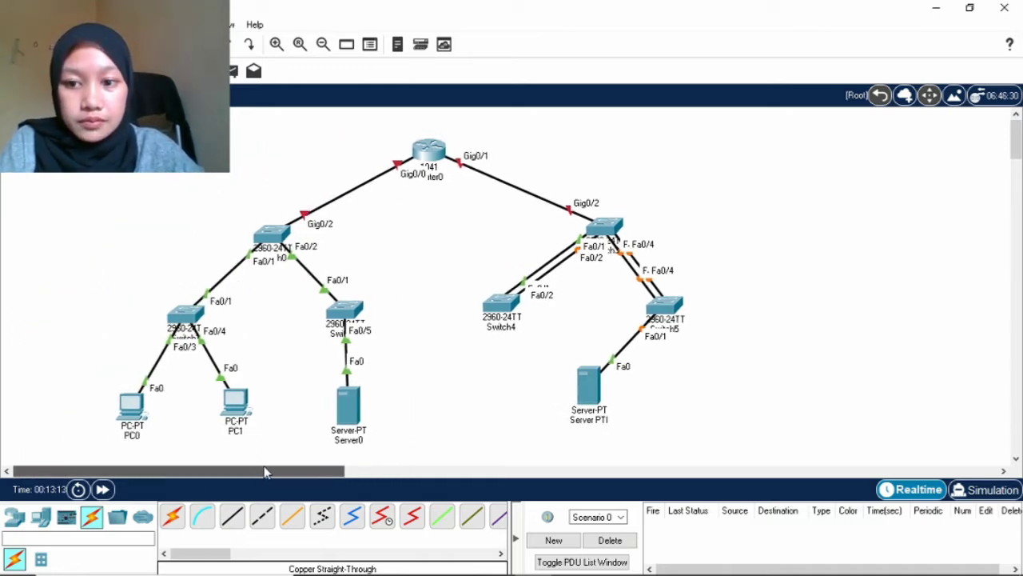
scroll(441, 422, "down", 2)
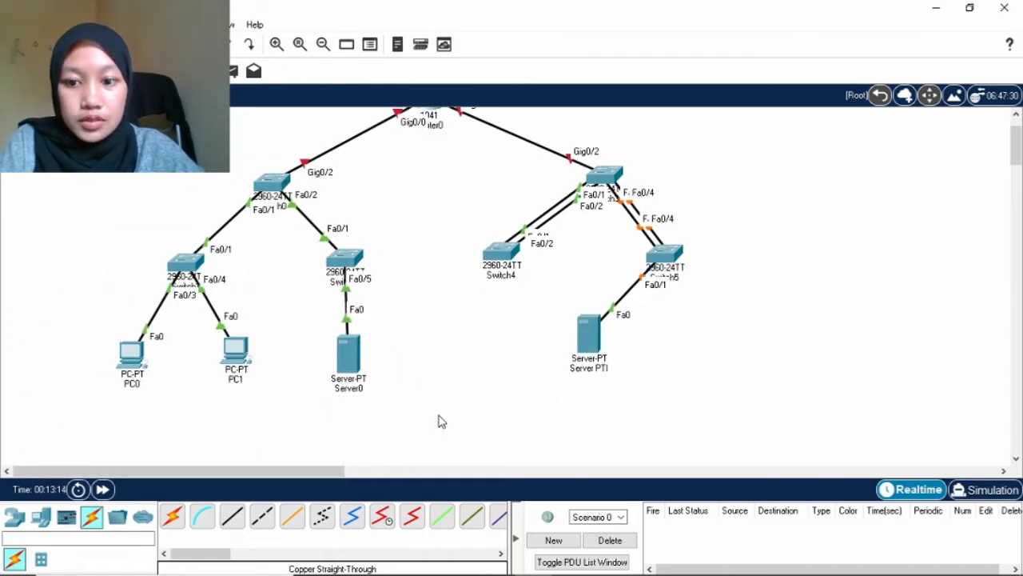
scroll(442, 422, "up", 2)
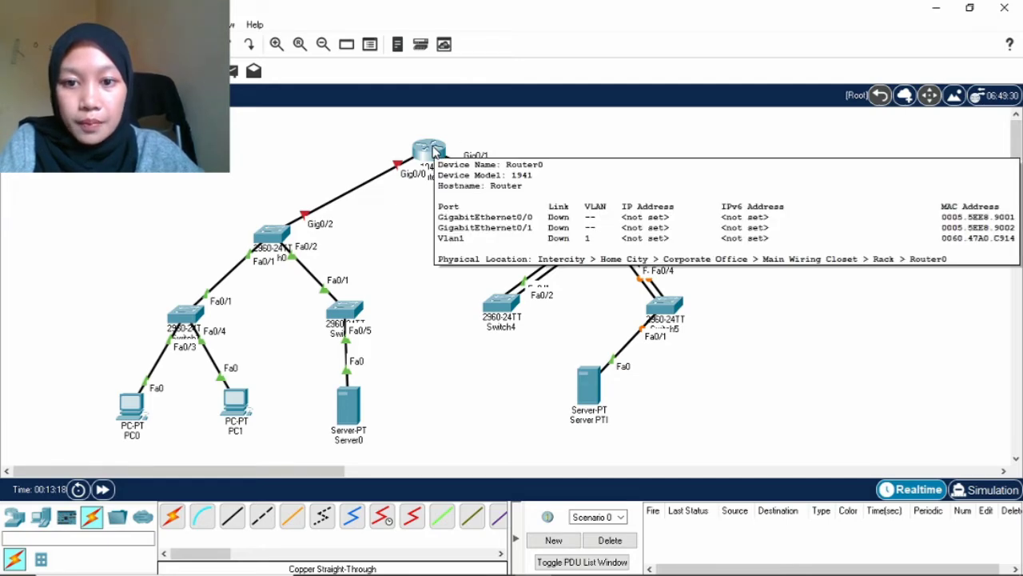
In Router0's CLI, skip the setup dialog and enter privileged and global configuration mode.
left_click(431, 151)
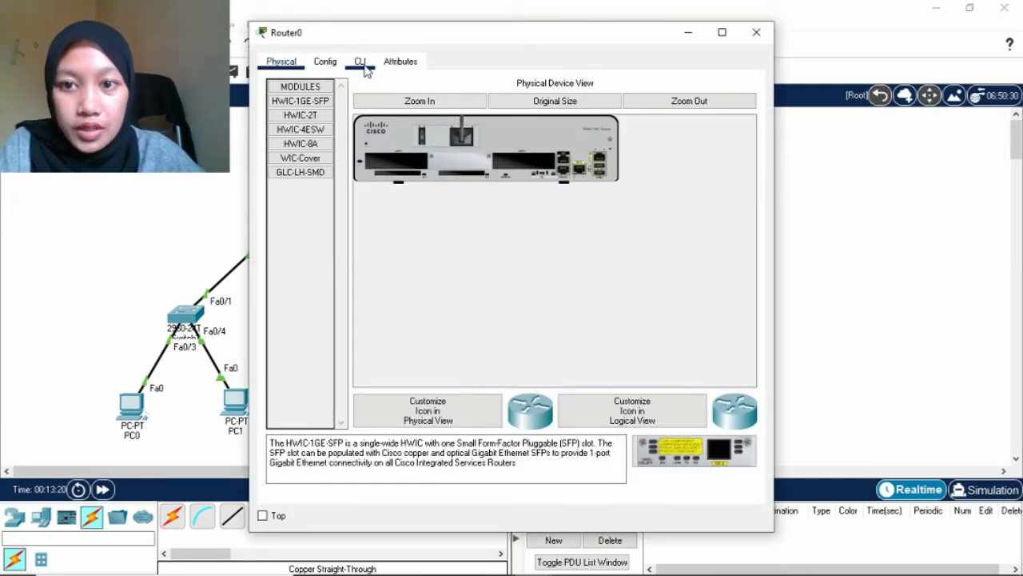
left_click(361, 62)
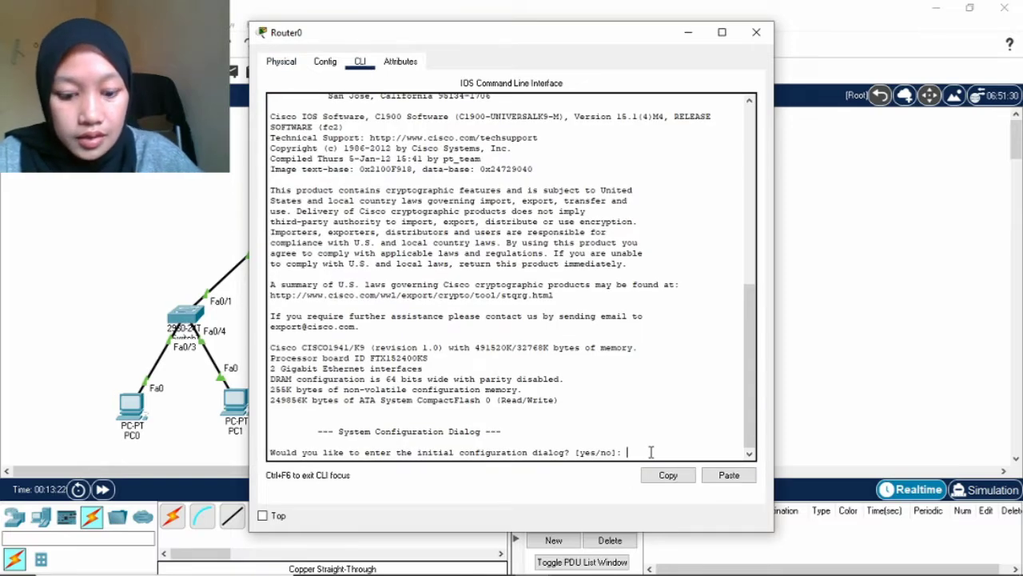
type("no")
key("Return")
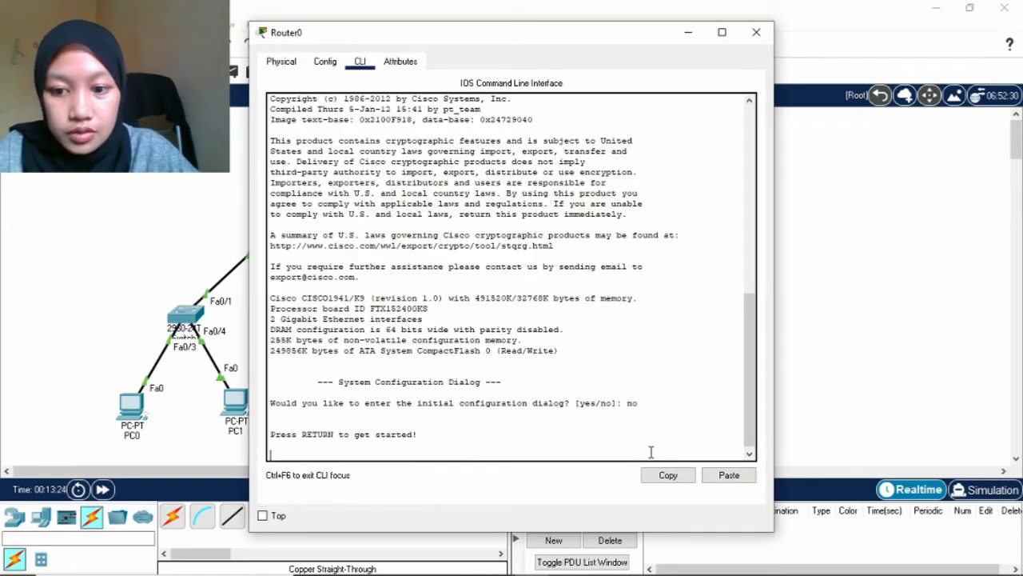
key("Return")
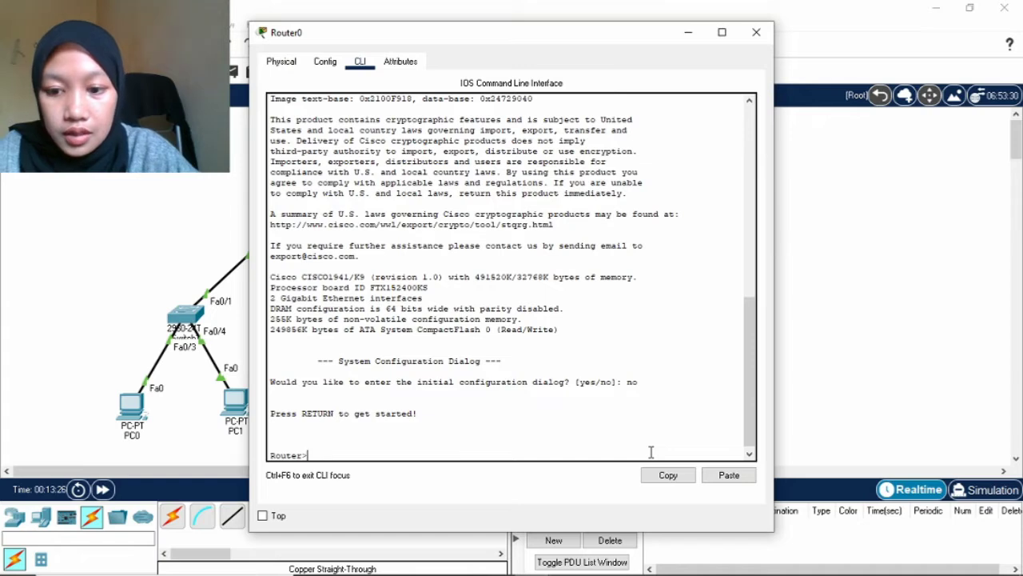
type("en")
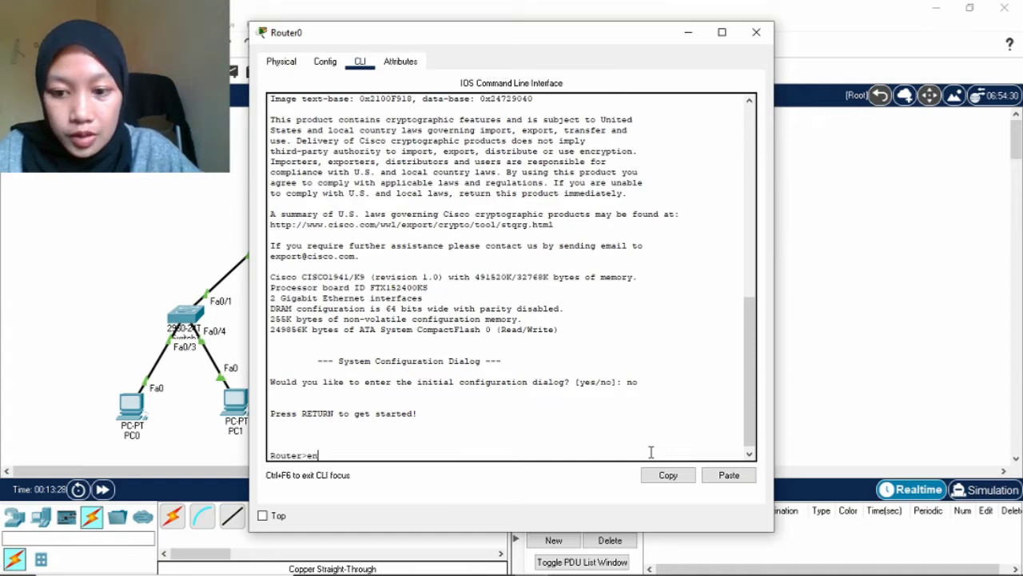
key("Return")
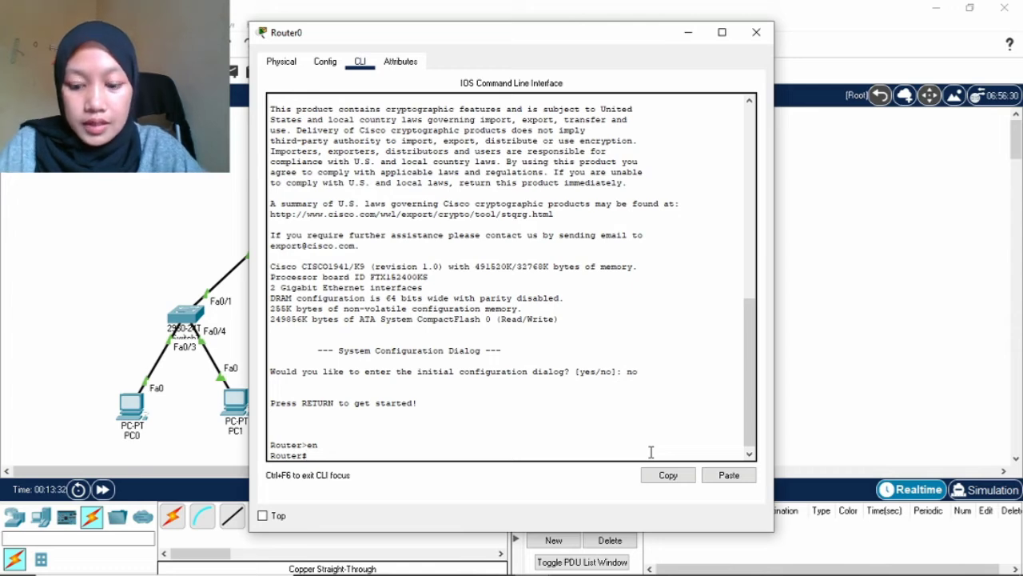
type("config")
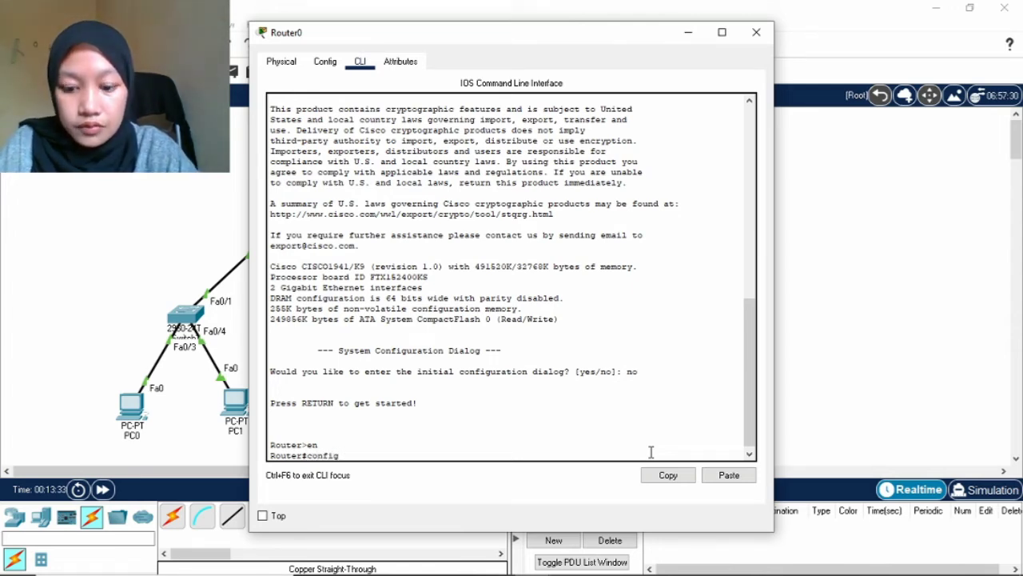
type(" t")
key("Return")
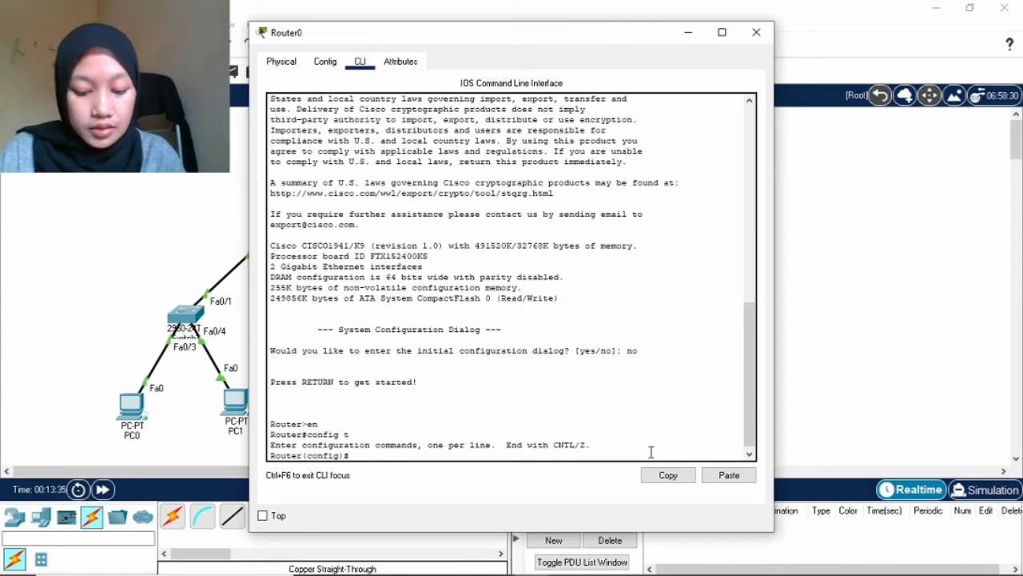
Create subinterface gig0/0.10 with encapsulation dot1Q 10 and start the ip address command.
type("in")
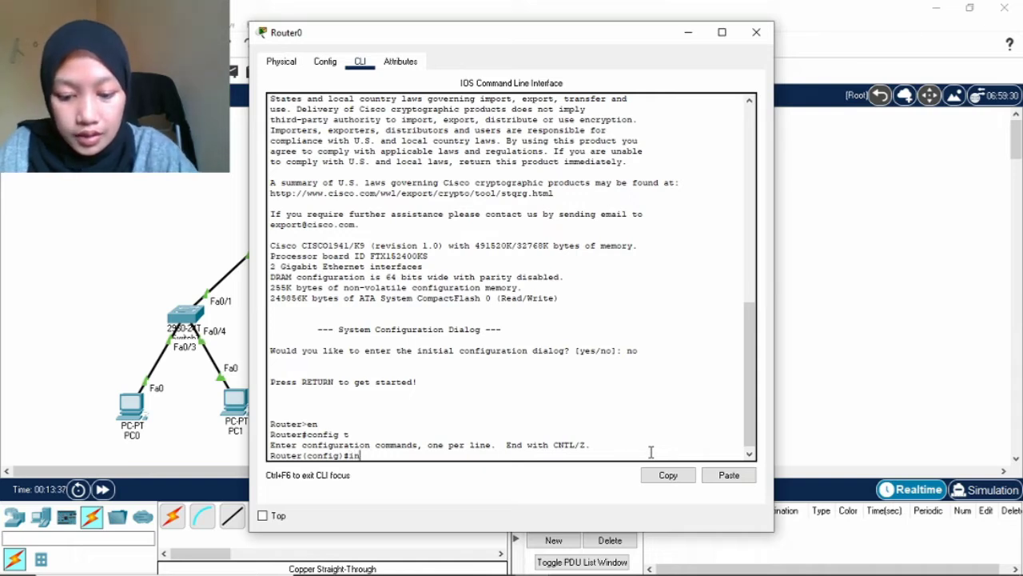
type("t g")
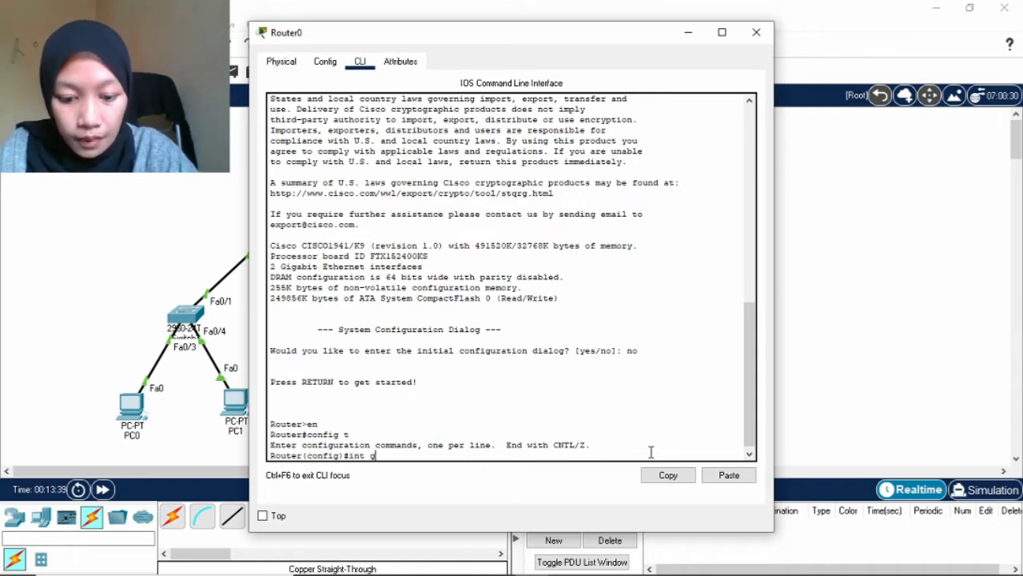
type("ig0/")
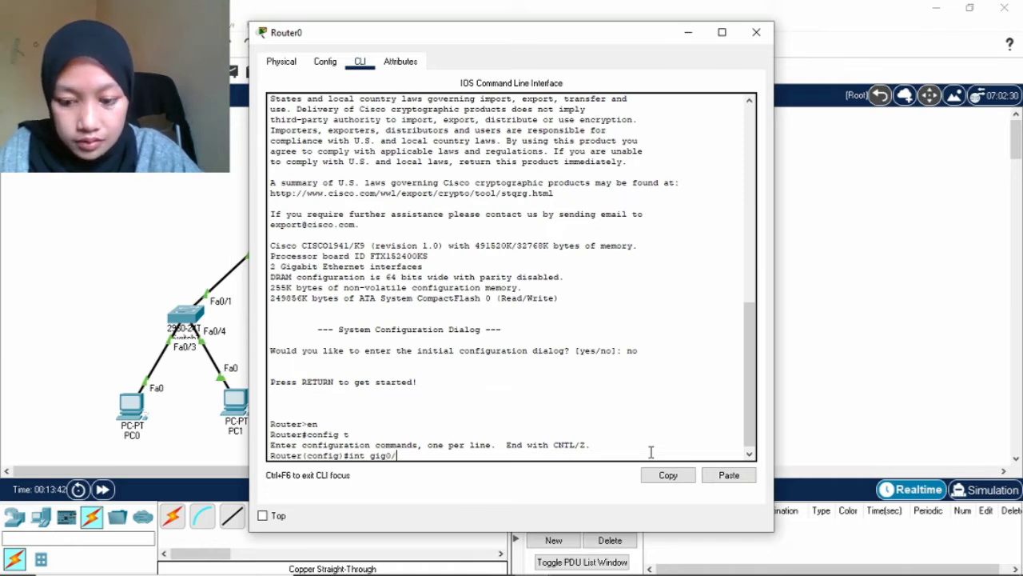
type("0")
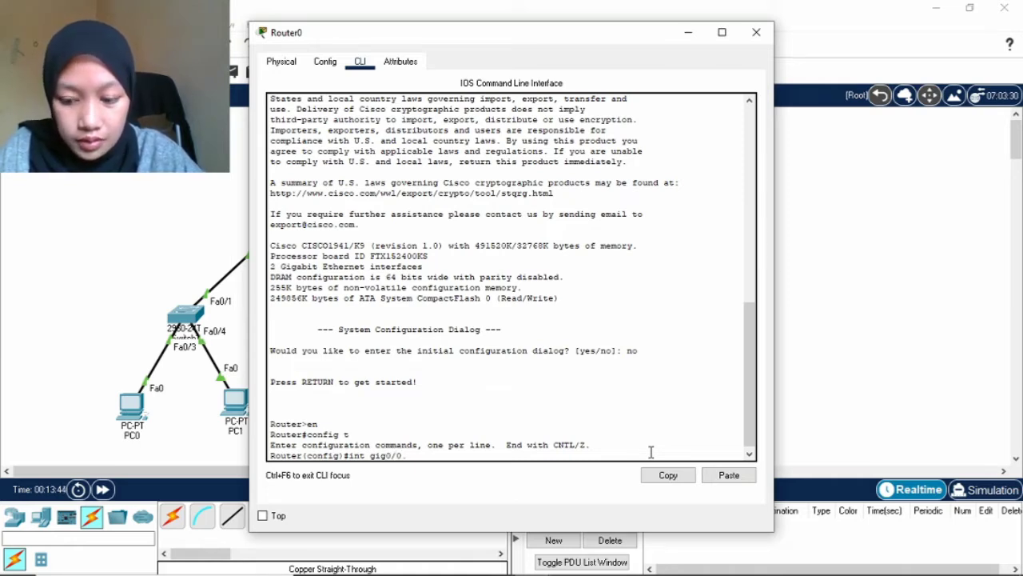
type(".10")
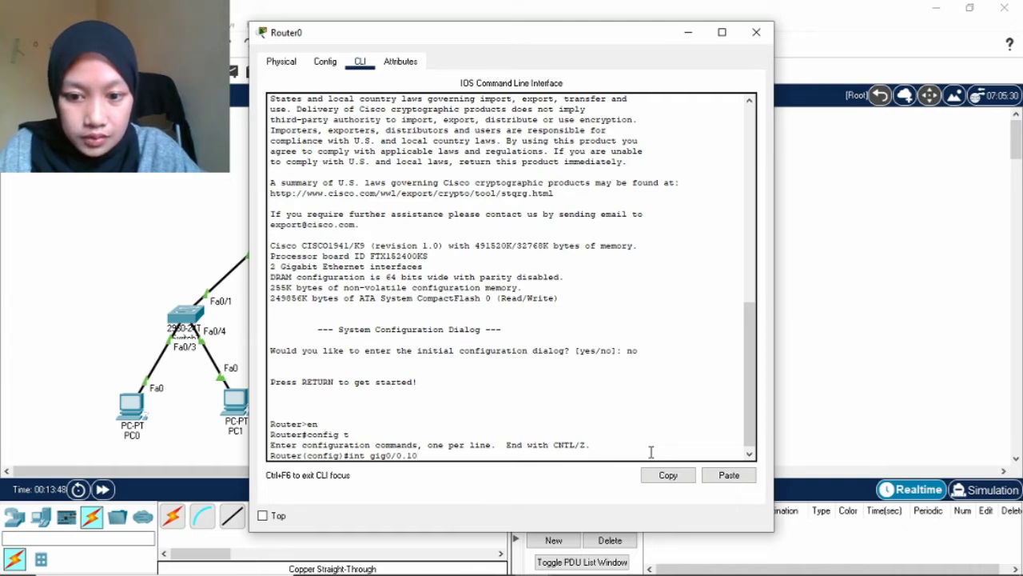
key("Return")
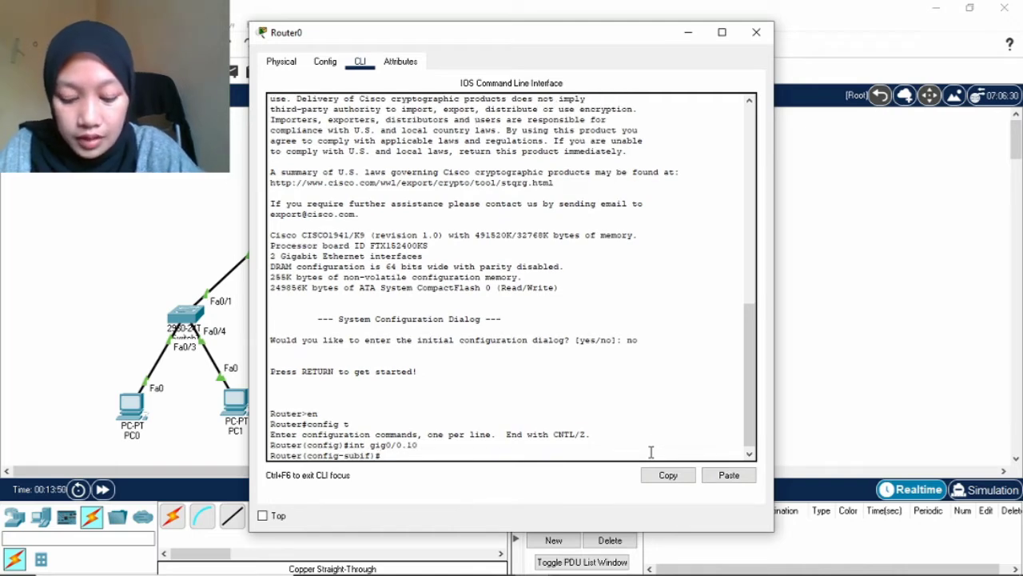
type("enca")
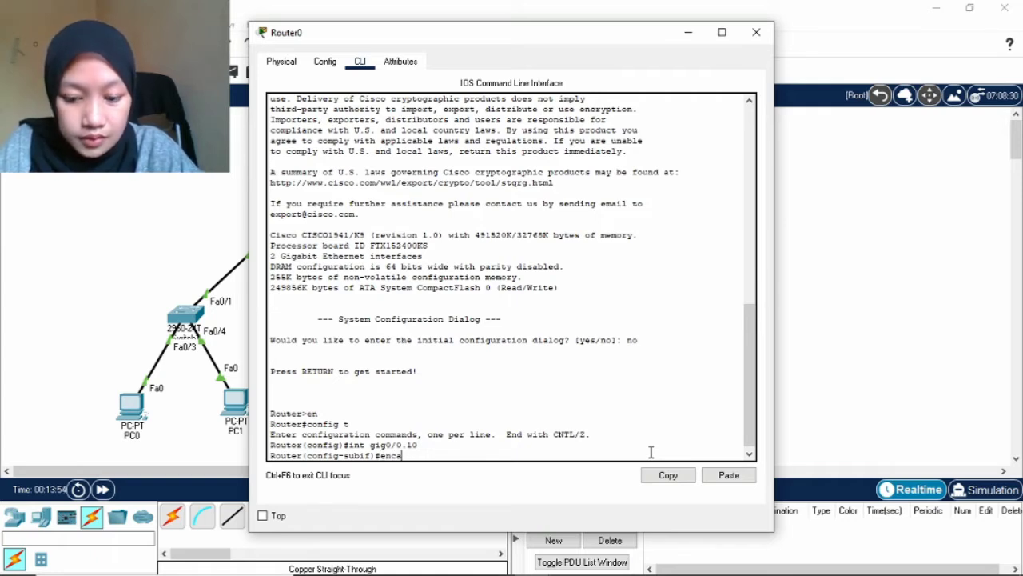
type("psulation")
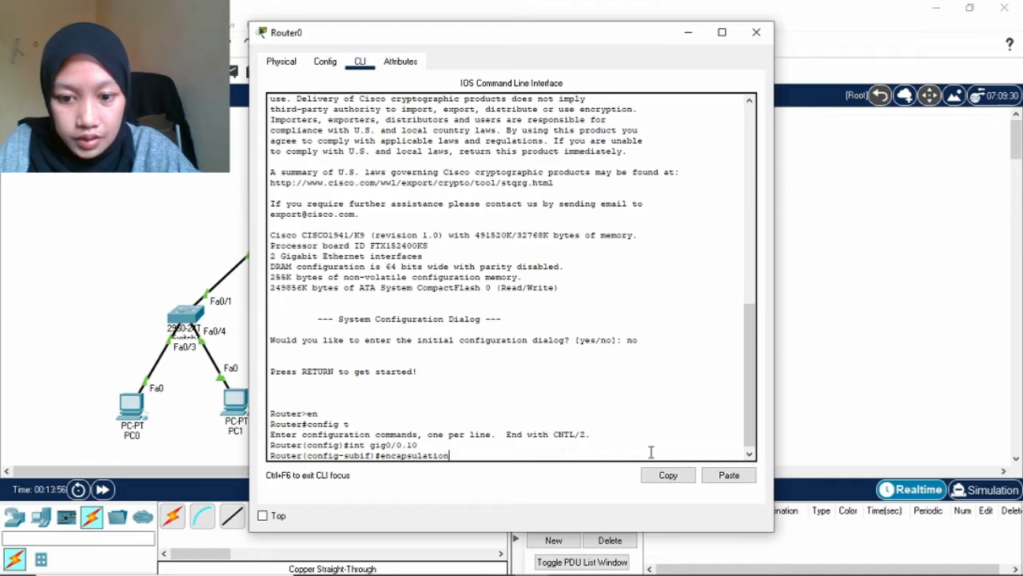
type(" dot")
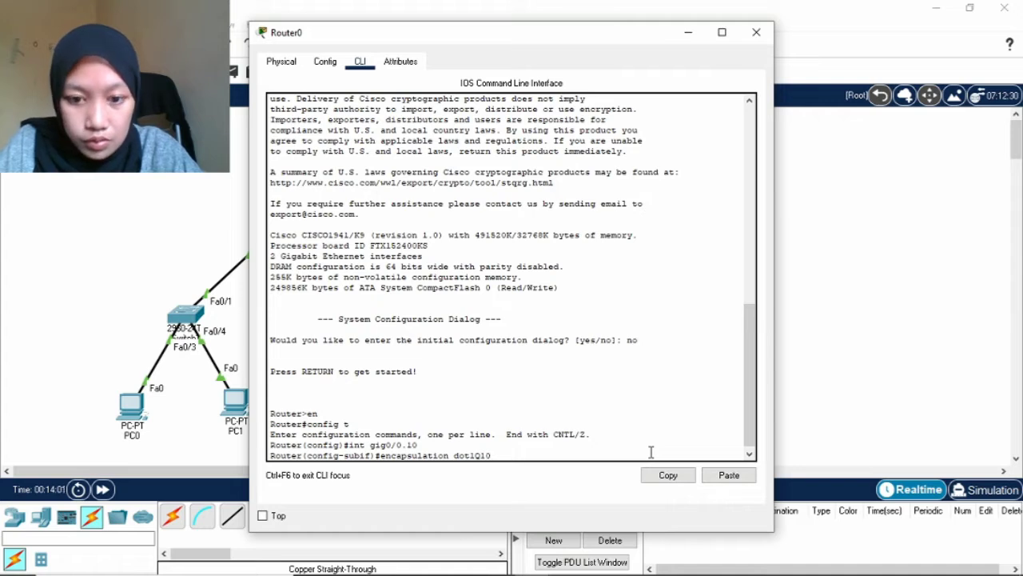
type("1Q 10")
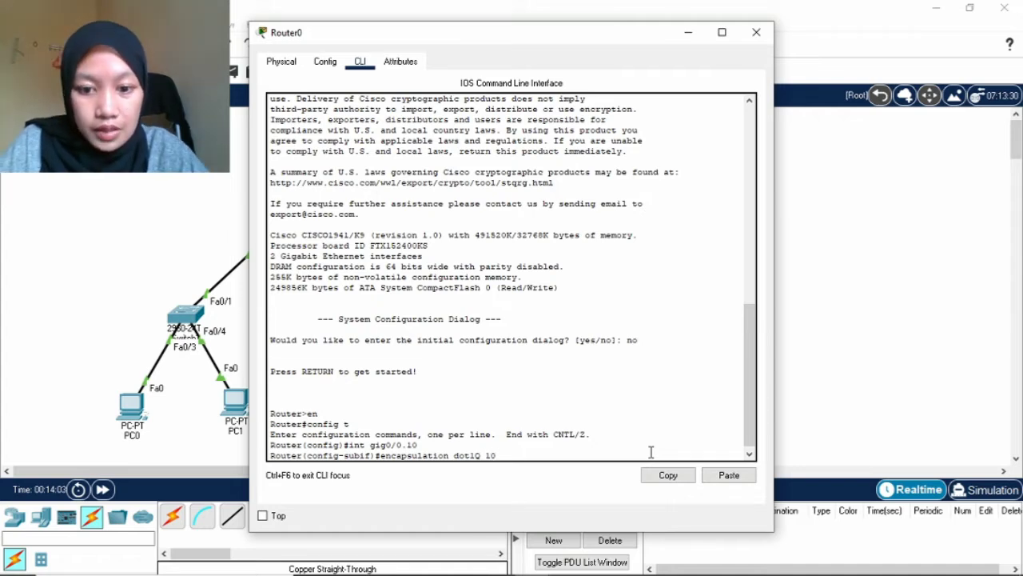
key("Return")
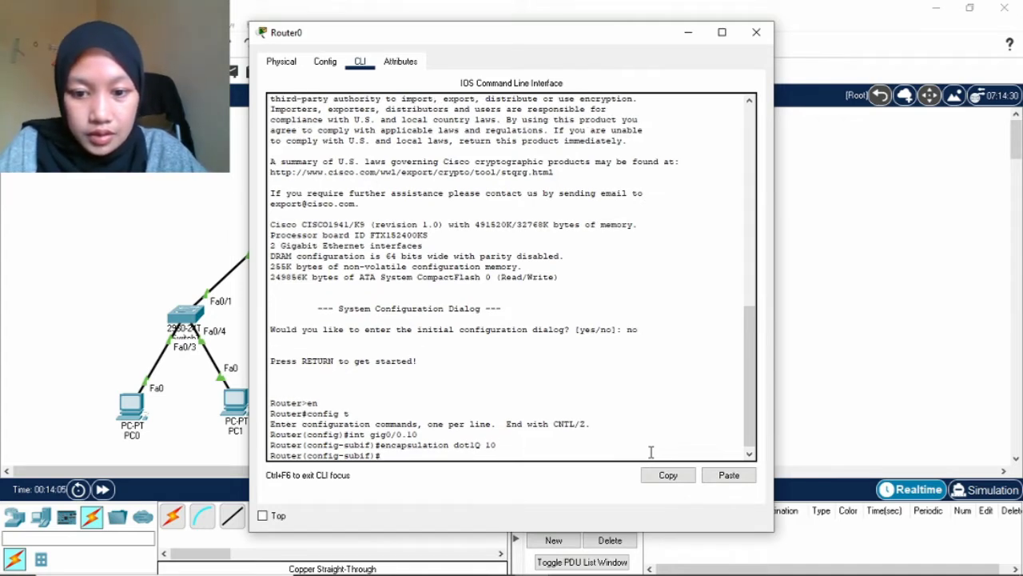
type("ip")
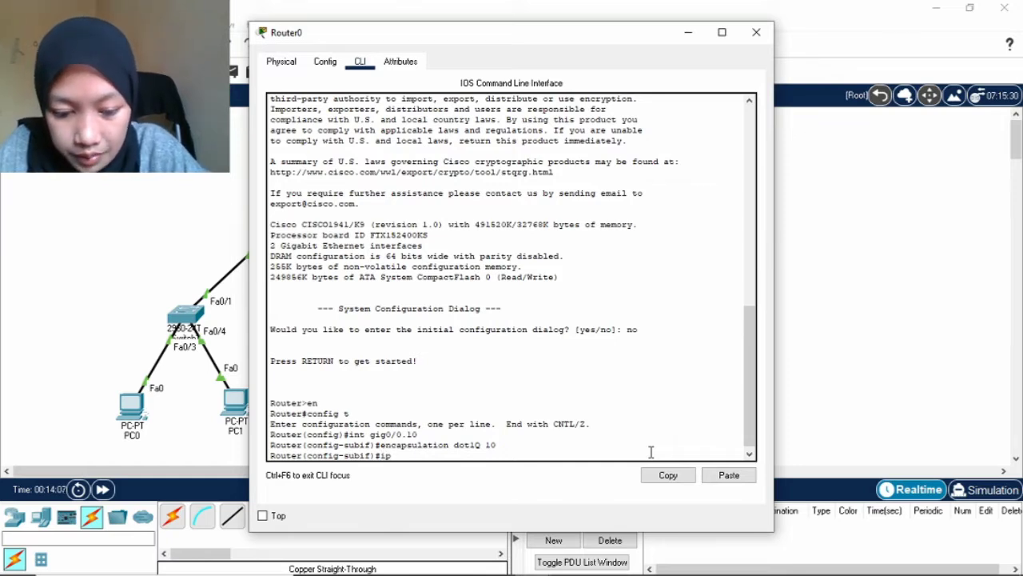
type(" addrss")
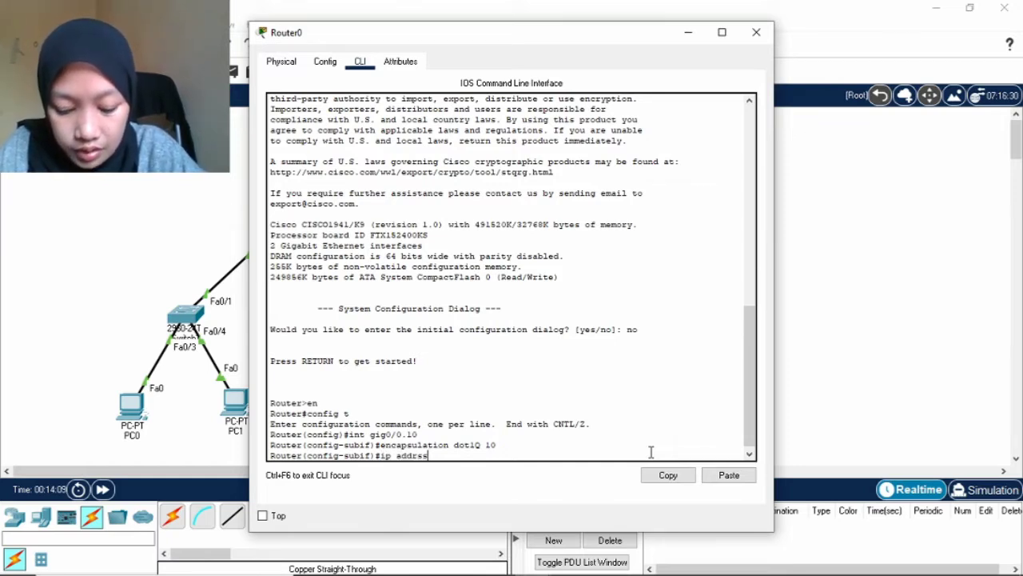
key("BackSpace")
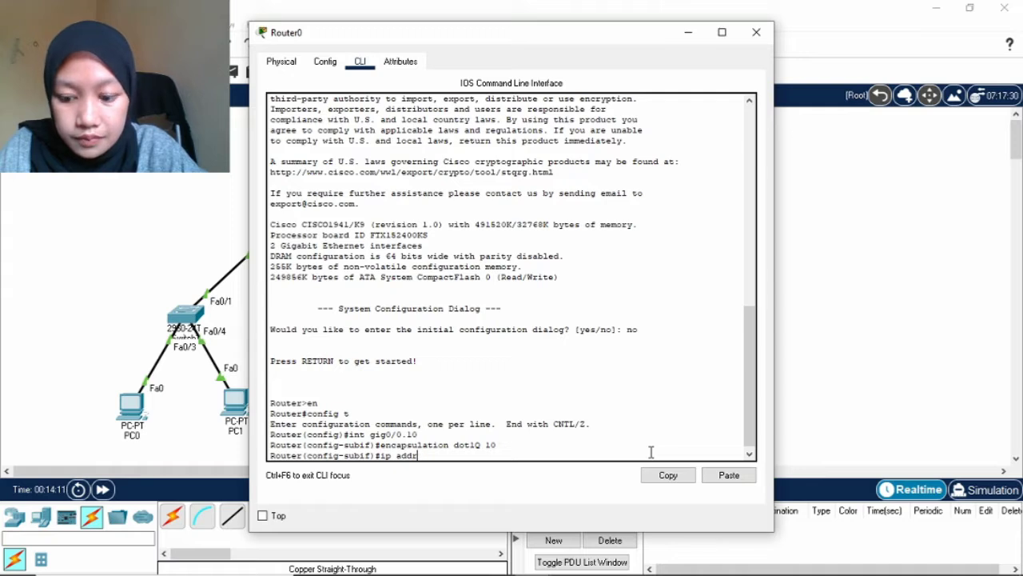
Check the NET 1 address in the notes, then assign gig0/0.10 192.168.9.126 255.255.255.192.
type("ss")
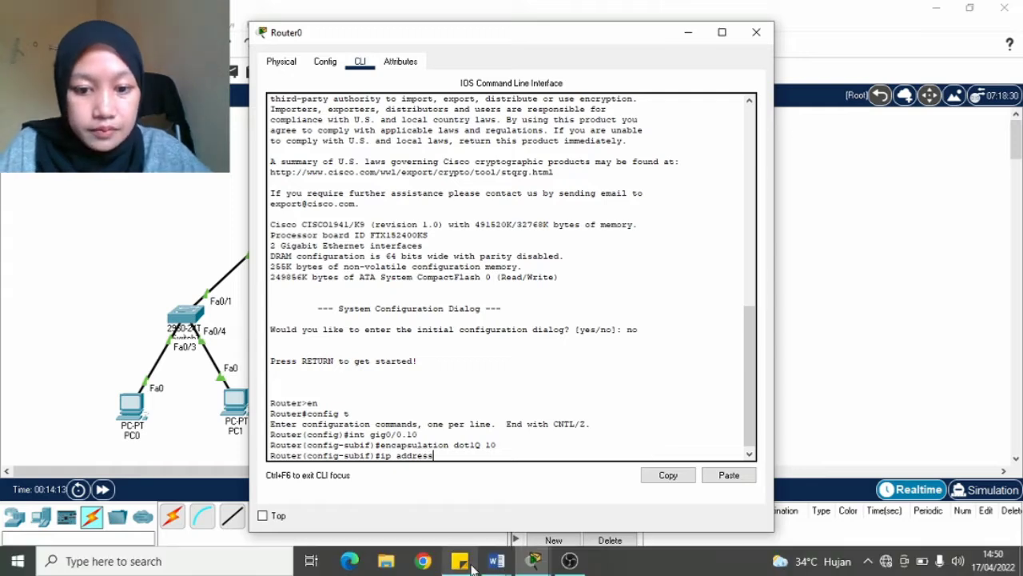
left_click(507, 564)
left_click(528, 500)
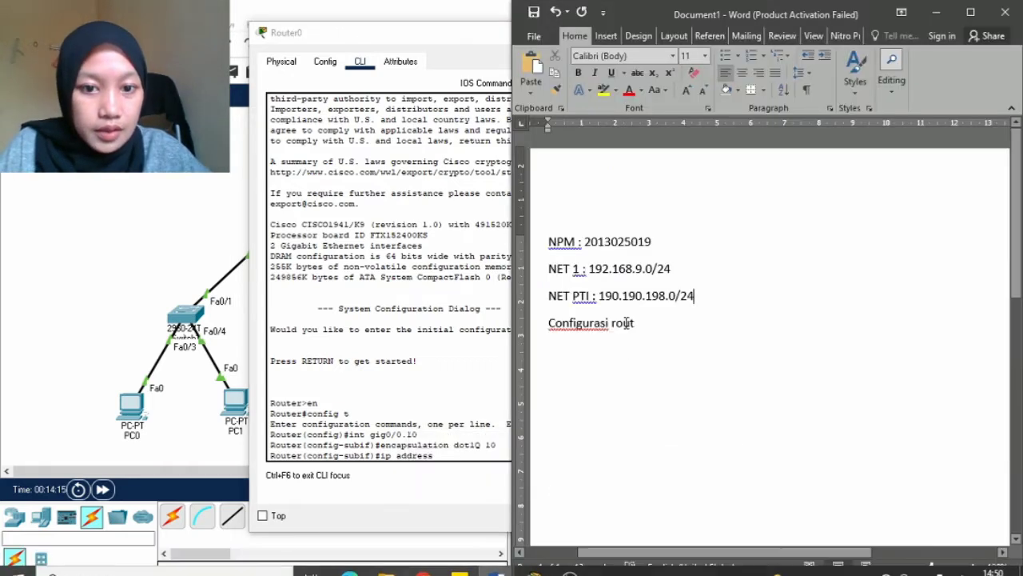
left_click(639, 268)
left_click(444, 456)
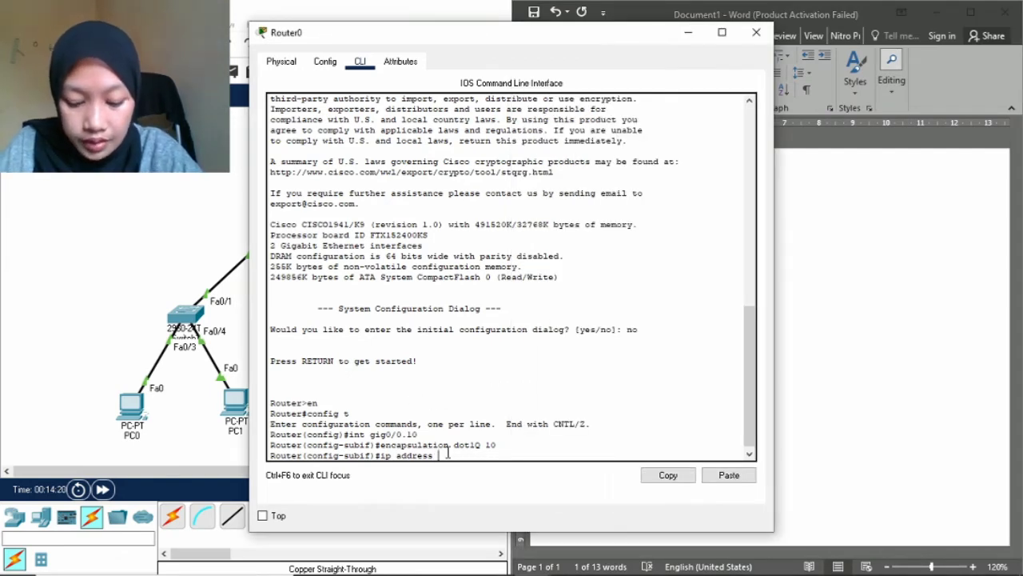
type("192.1")
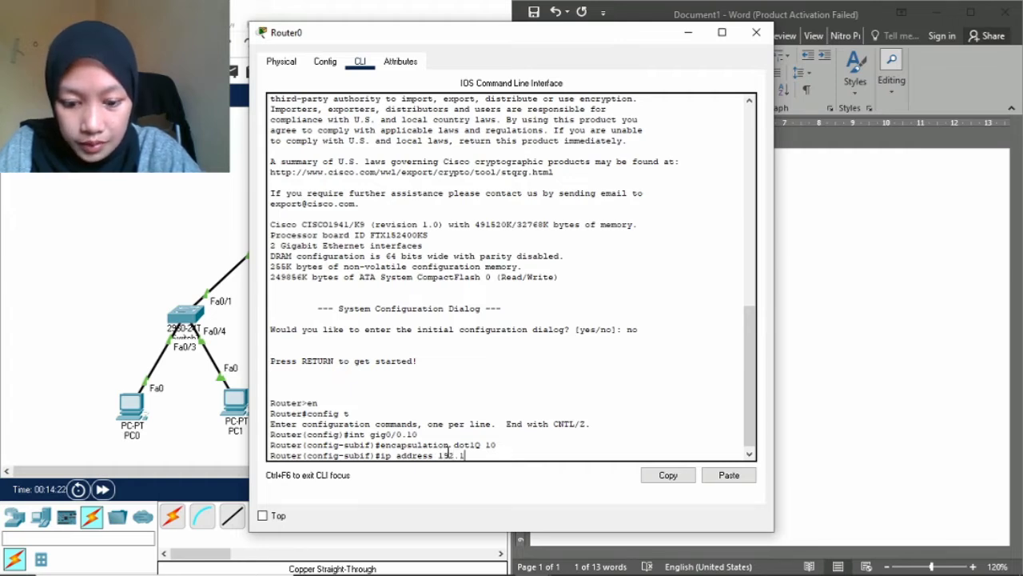
type("68")
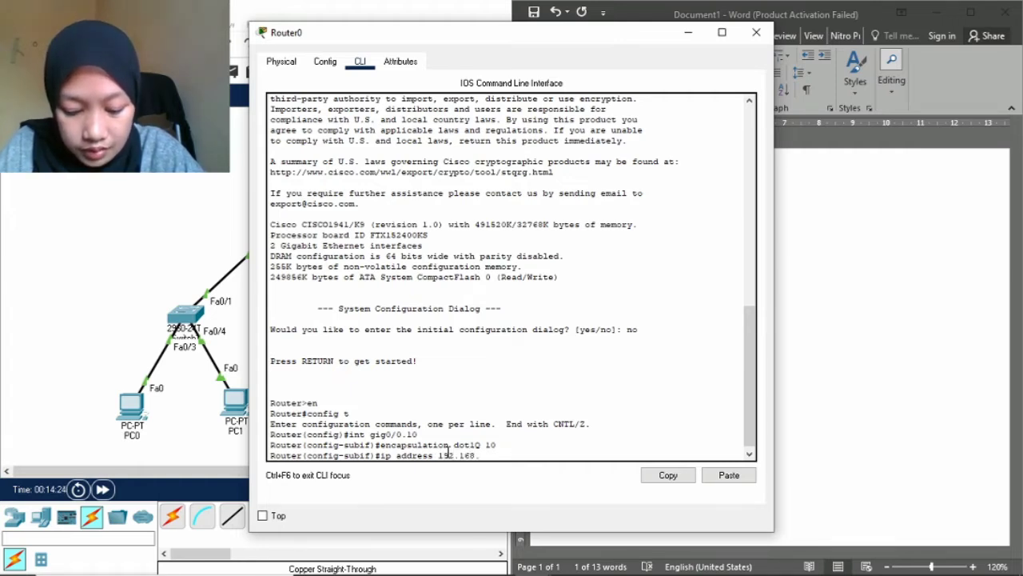
type(".9.1")
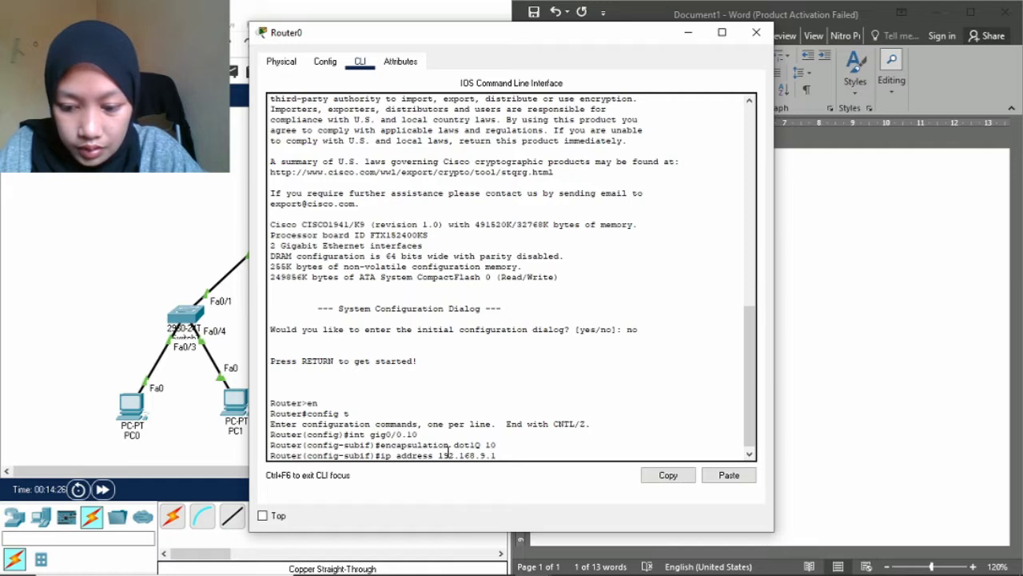
type("26")
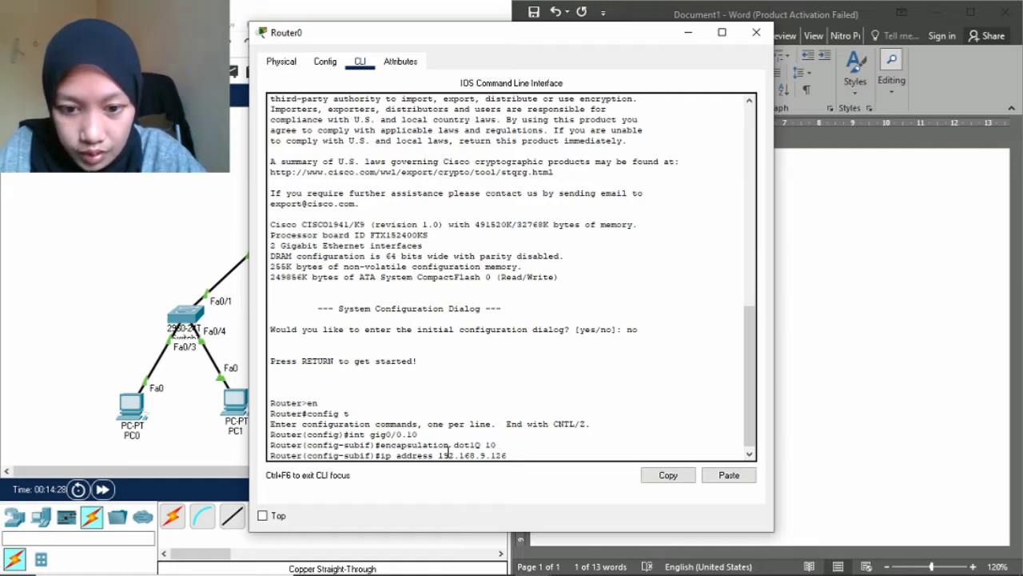
type(" 255.255.255.192")
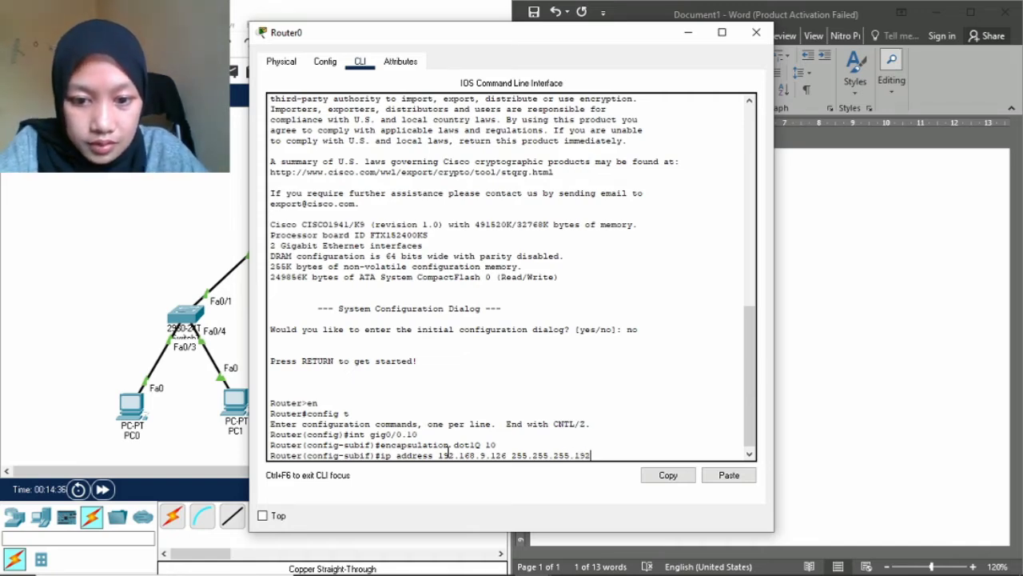
key("Return")
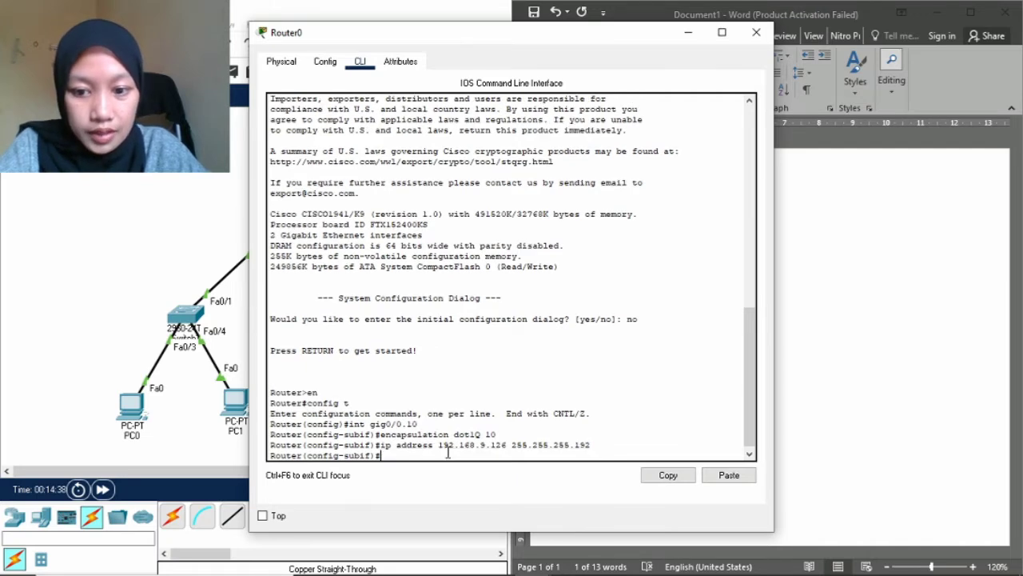
Create subinterface gig0/0.20 and tag it with dot1Q encapsulation for VLAN 20.
type("in")
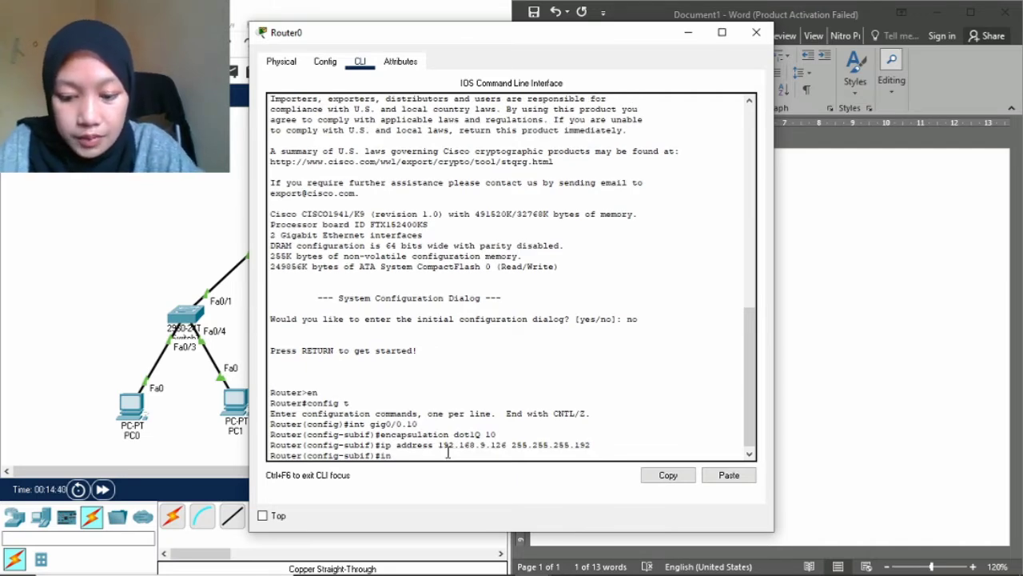
type("t gig0/0")
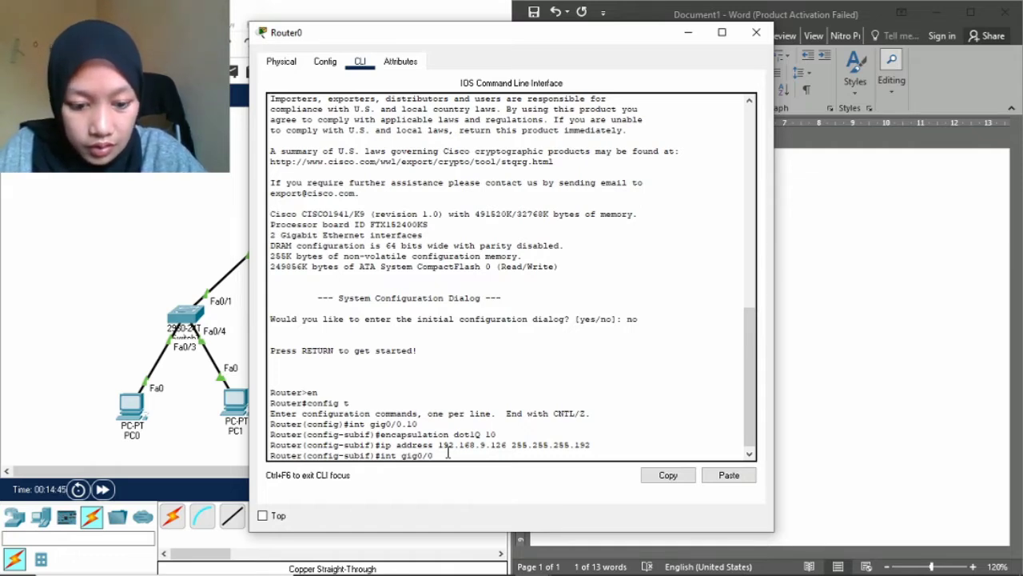
type(".20")
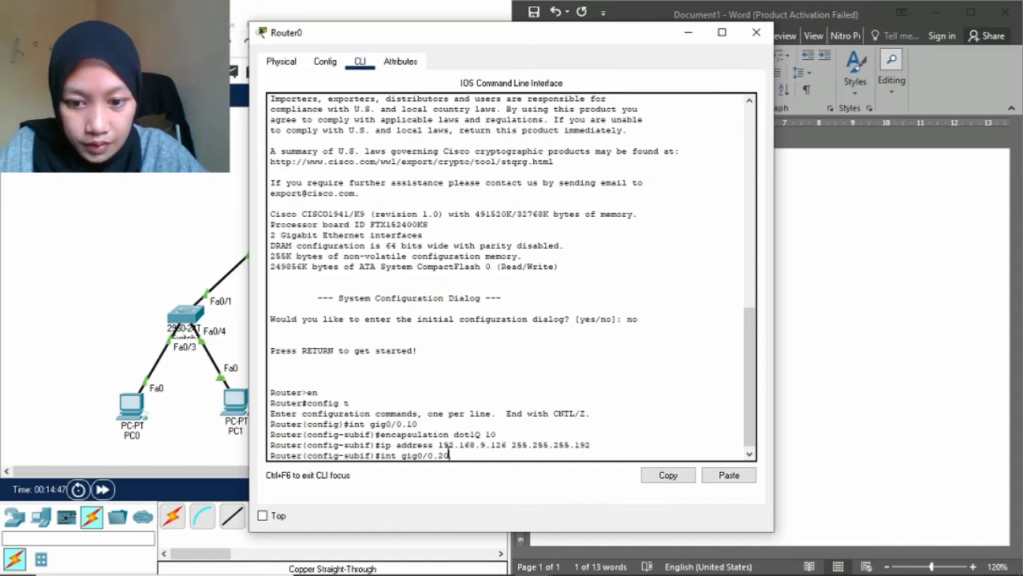
key("Return")
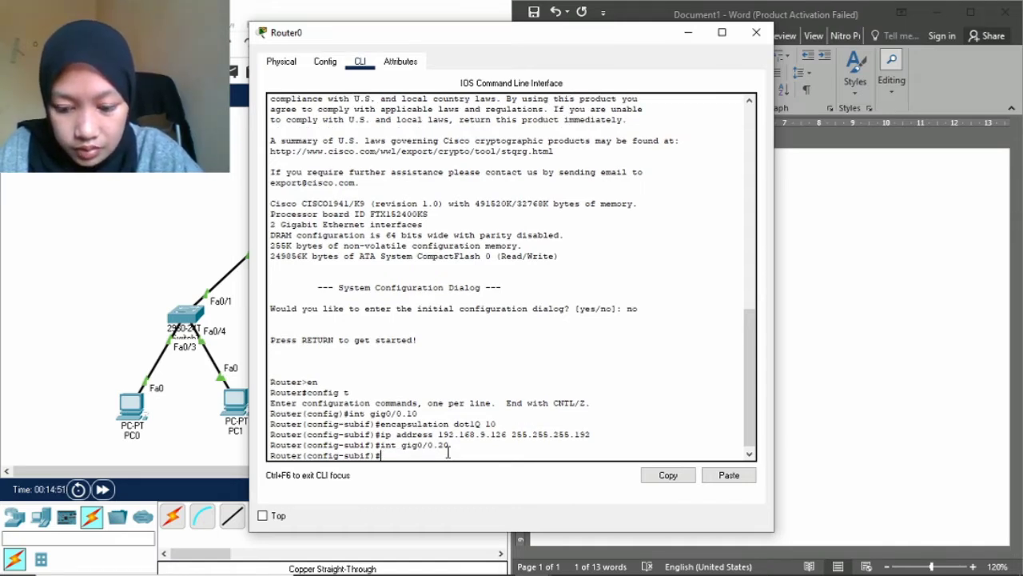
type("encasu")
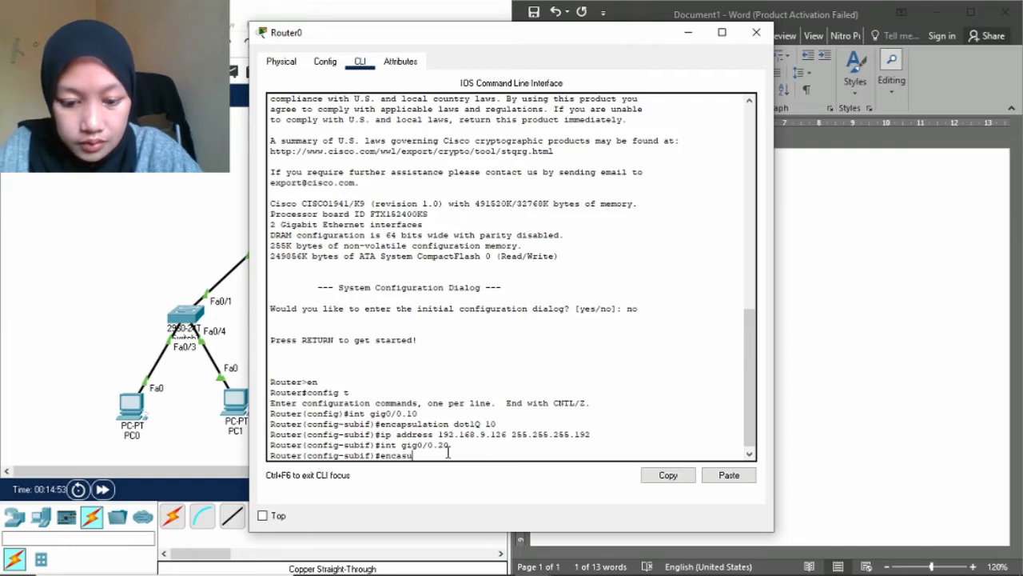
type("lation do")
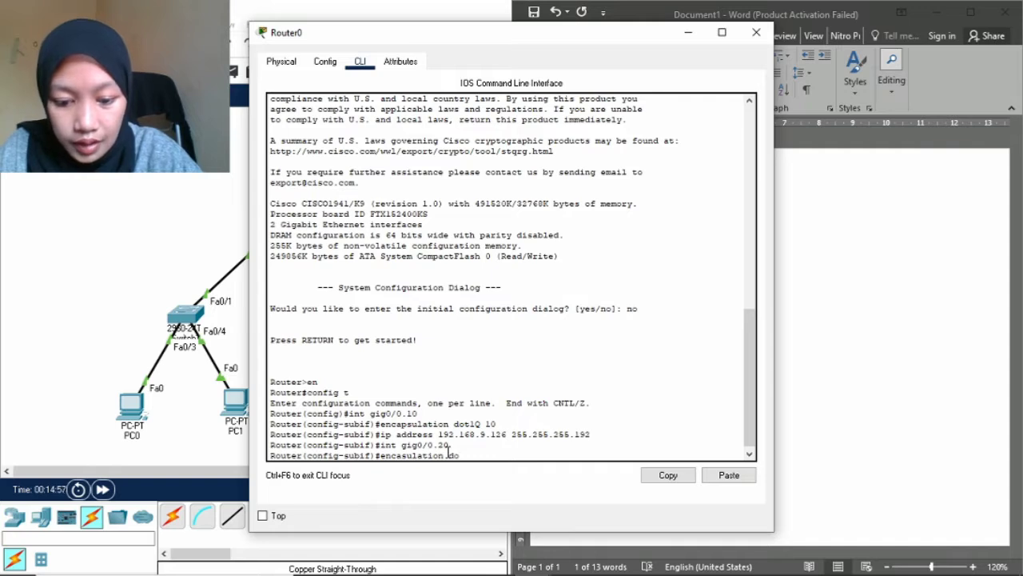
type("t")
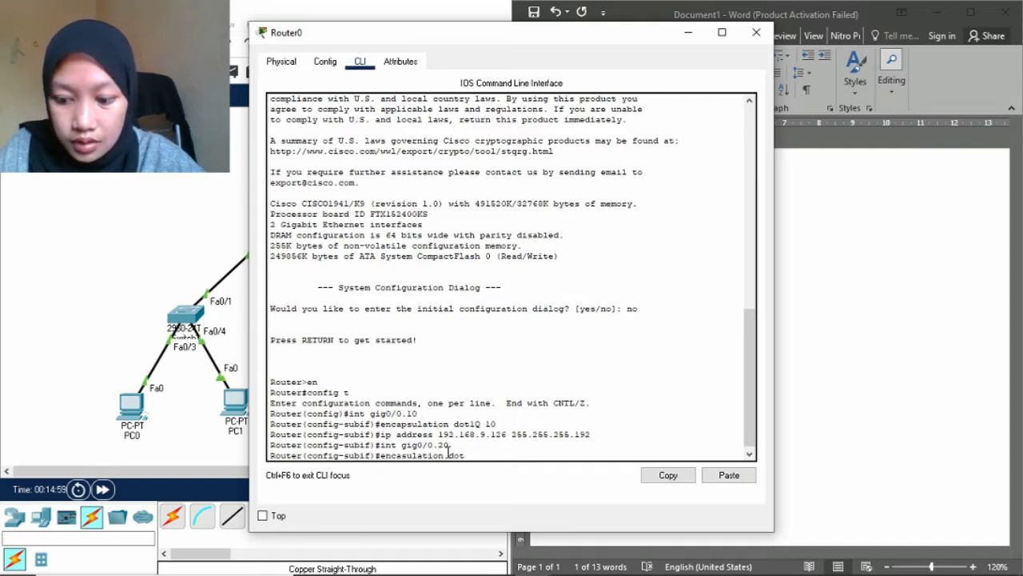
type("1Q 20")
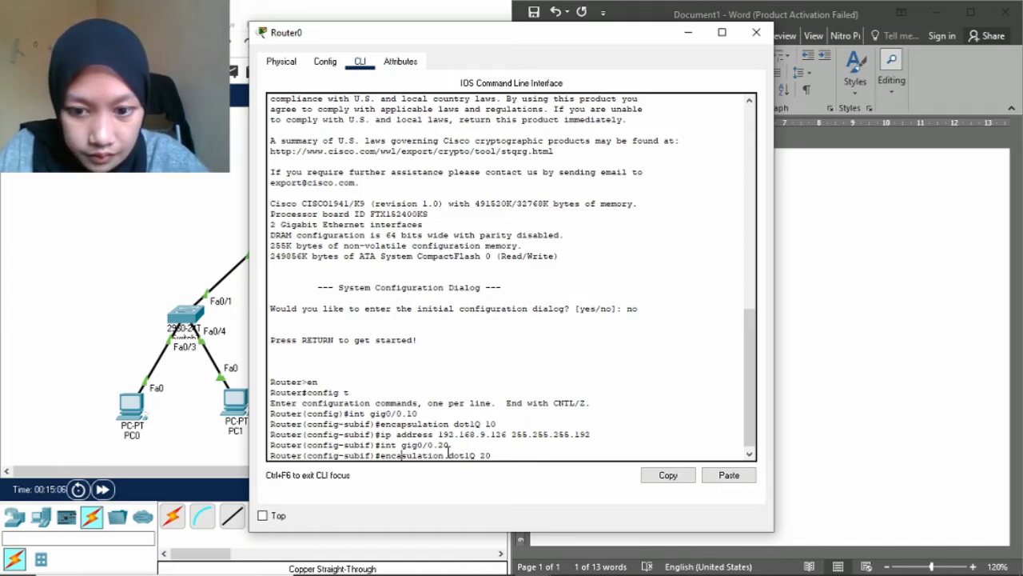
type("p")
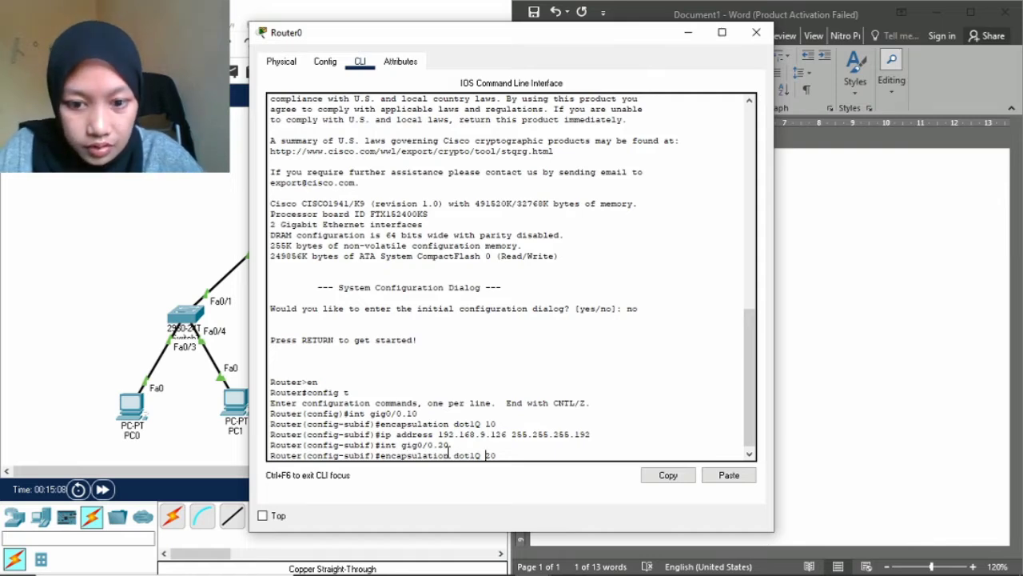
key("Return")
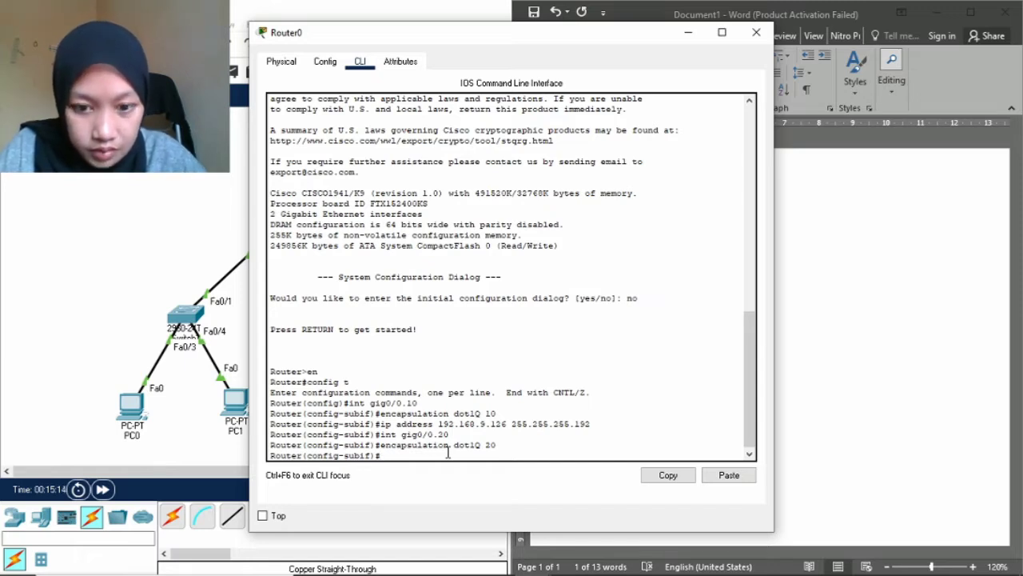
Assign 192.168.9.190 255.255.255.192 to the subinterface and return to global configuration.
type("192")
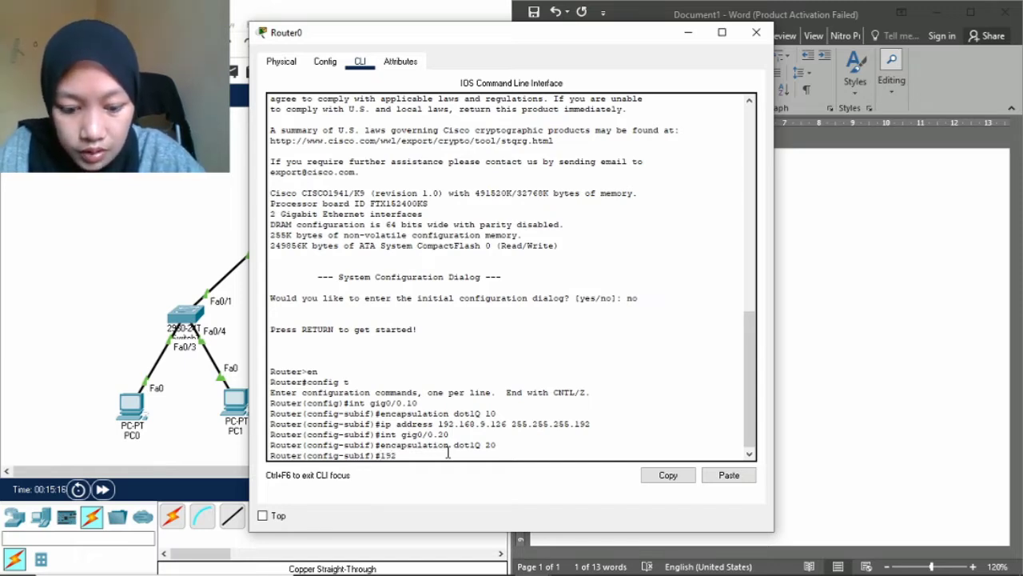
key("BackSpace")
key("BackSpace")
key("BackSpace")
type("ip address")
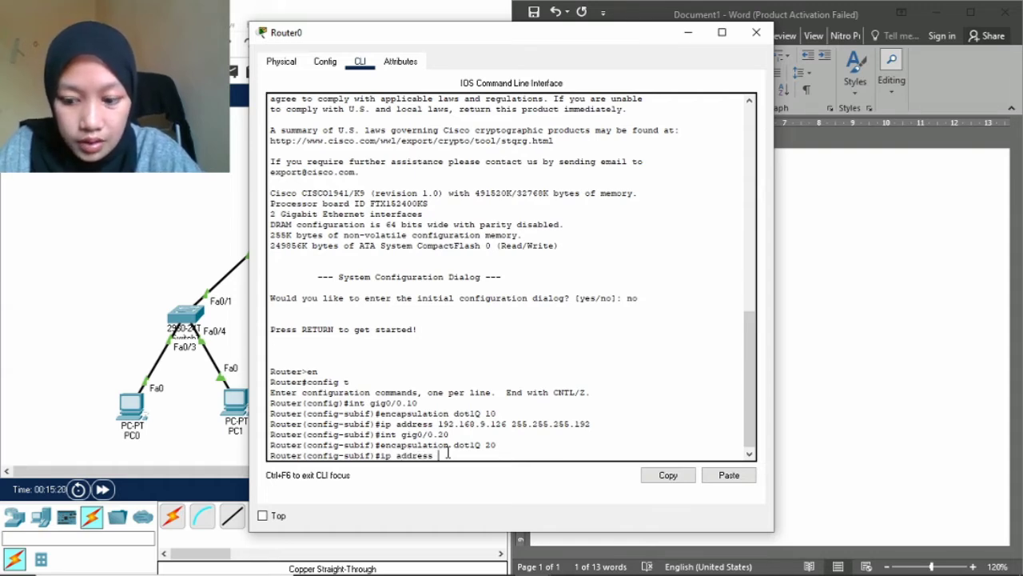
type(" 192.1")
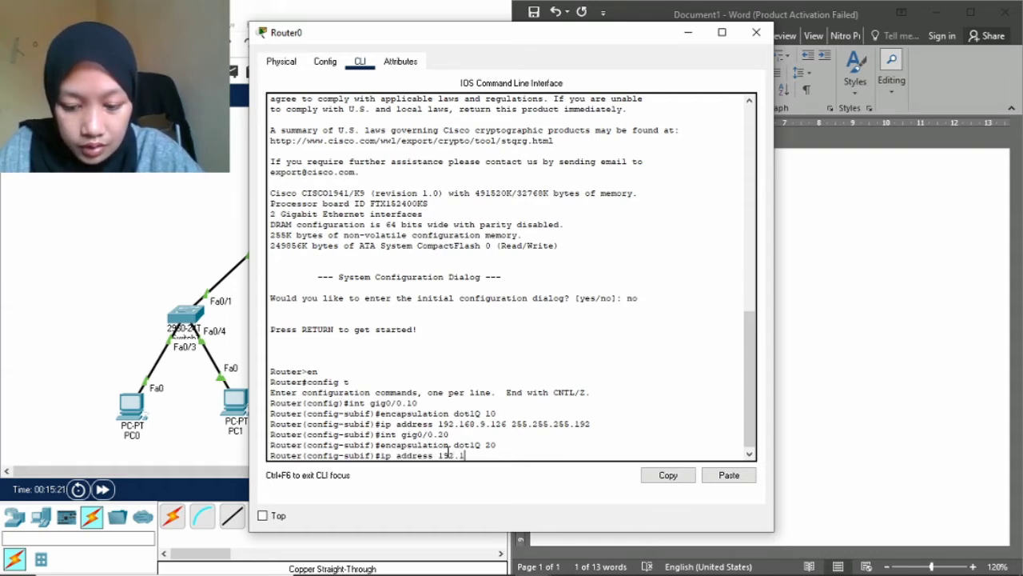
type("68.9")
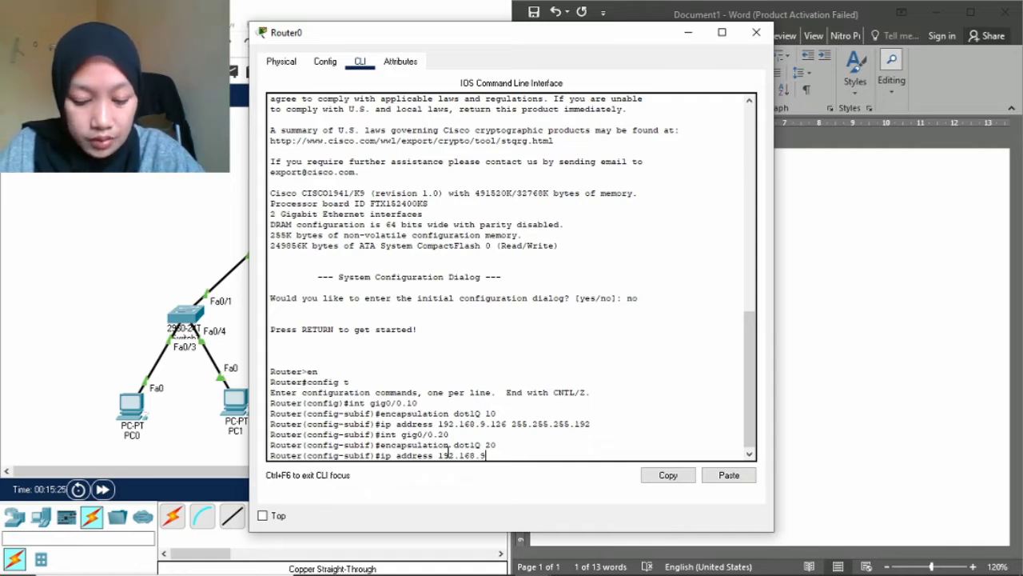
type(".190 ")
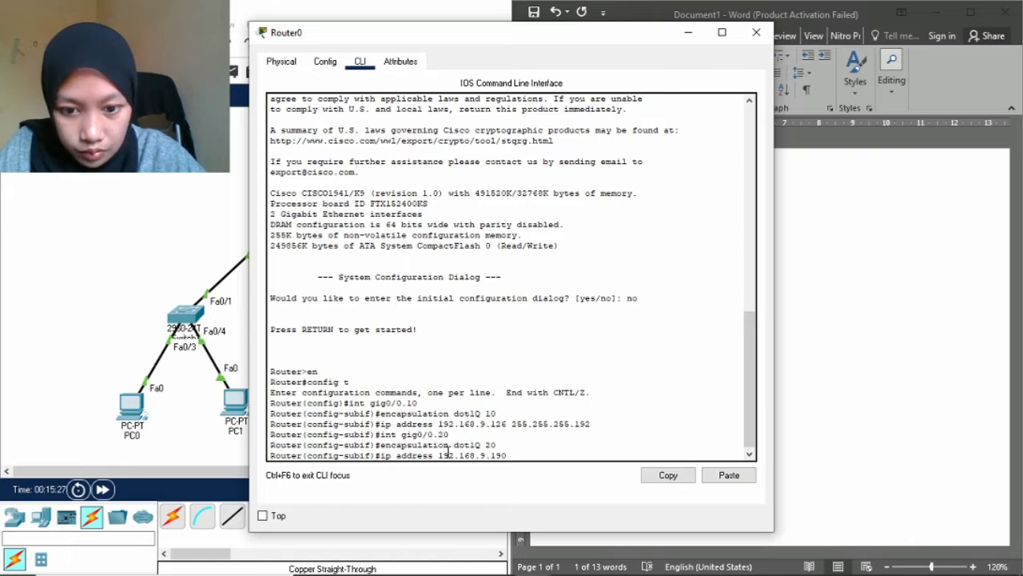
type("2")
type("55.")
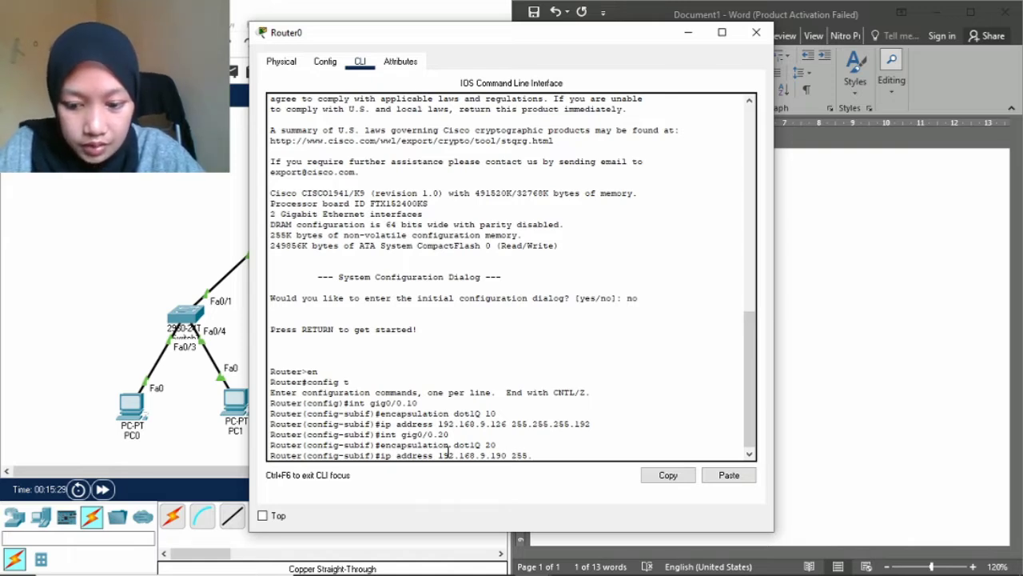
type("255.25")
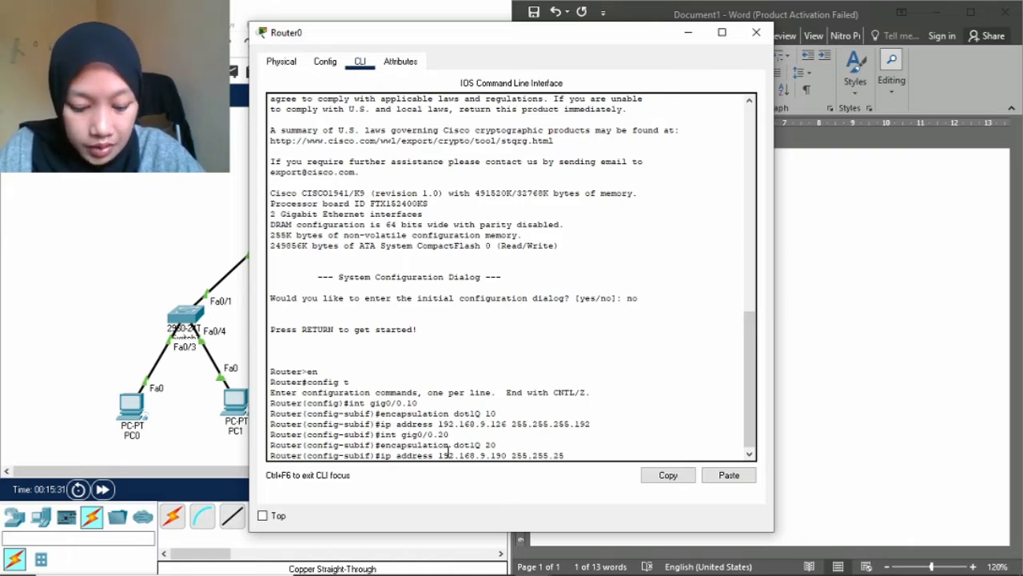
type("5.192")
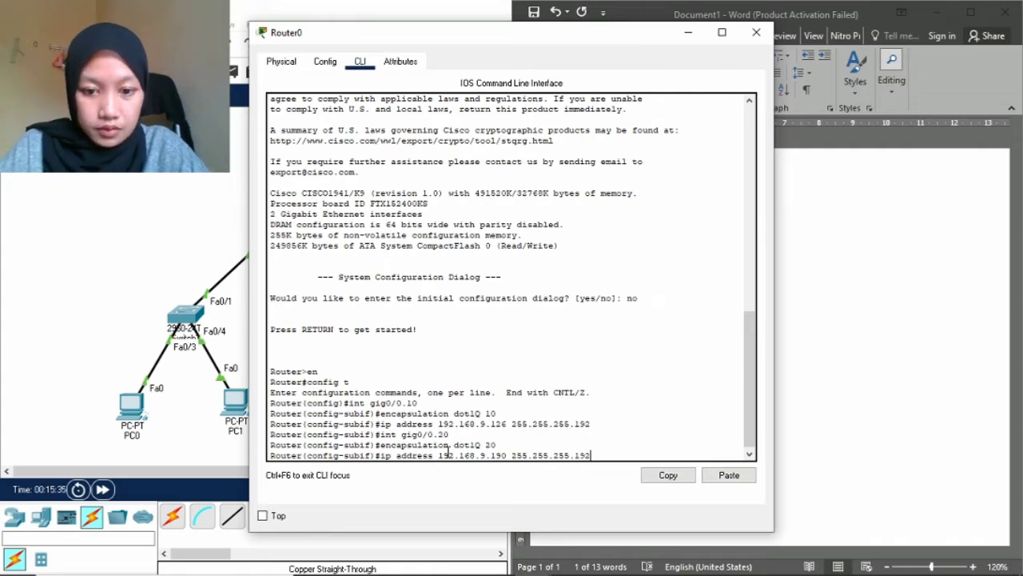
key("Return")
type("exit")
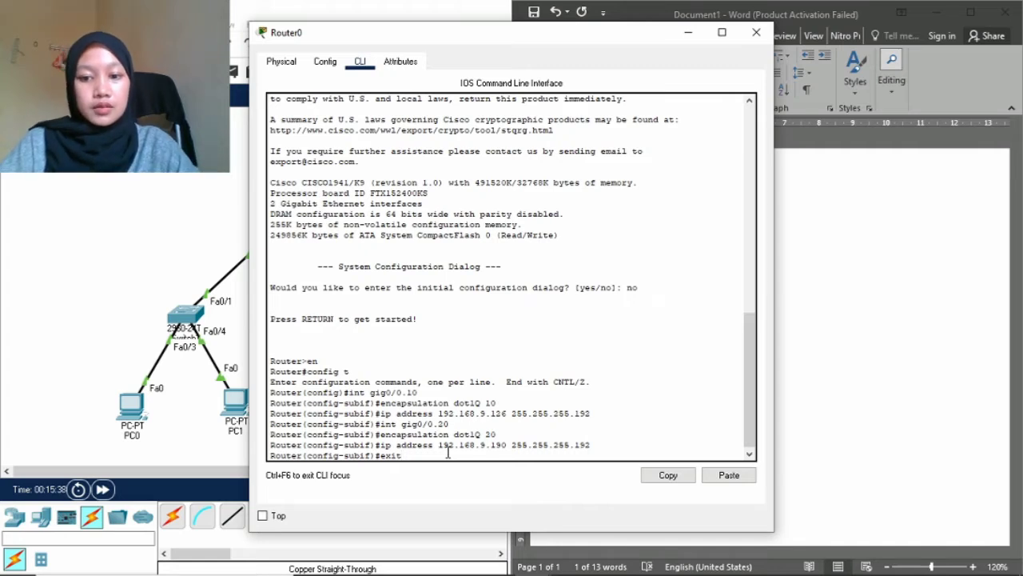
key("Return")
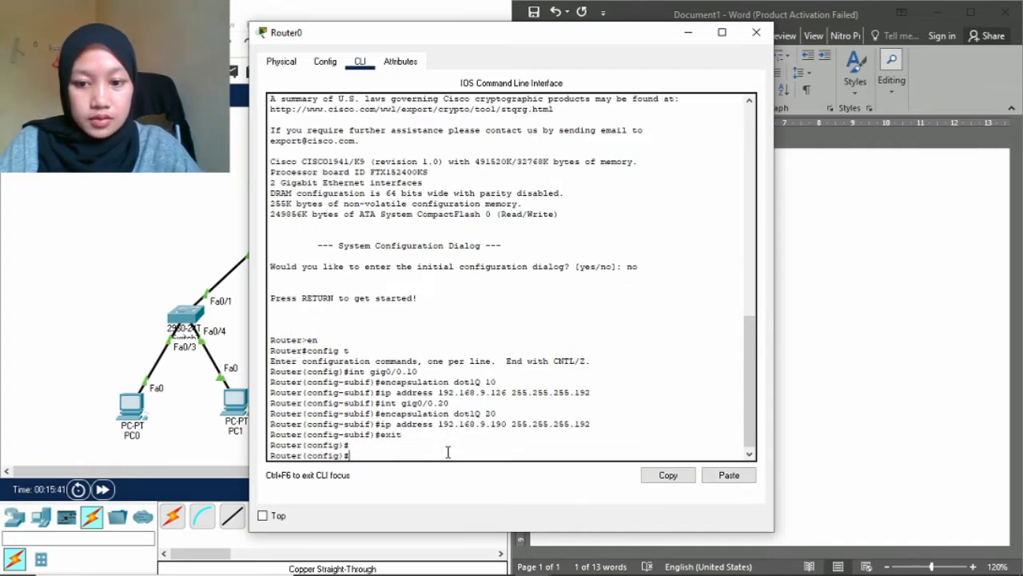
Set Router0's hostname to rtr-pti.
key("Return")
type("ho")
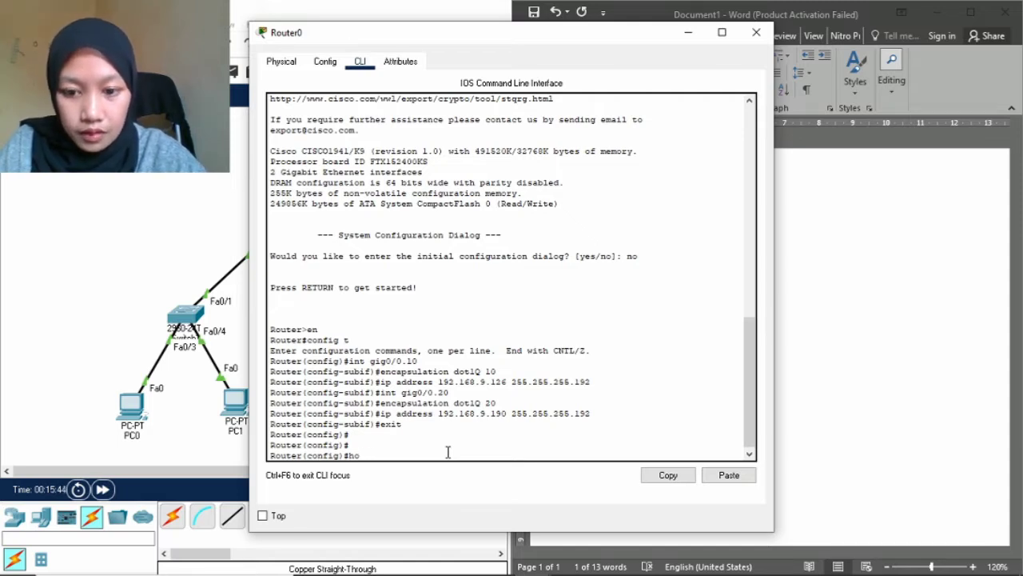
type("tstname")
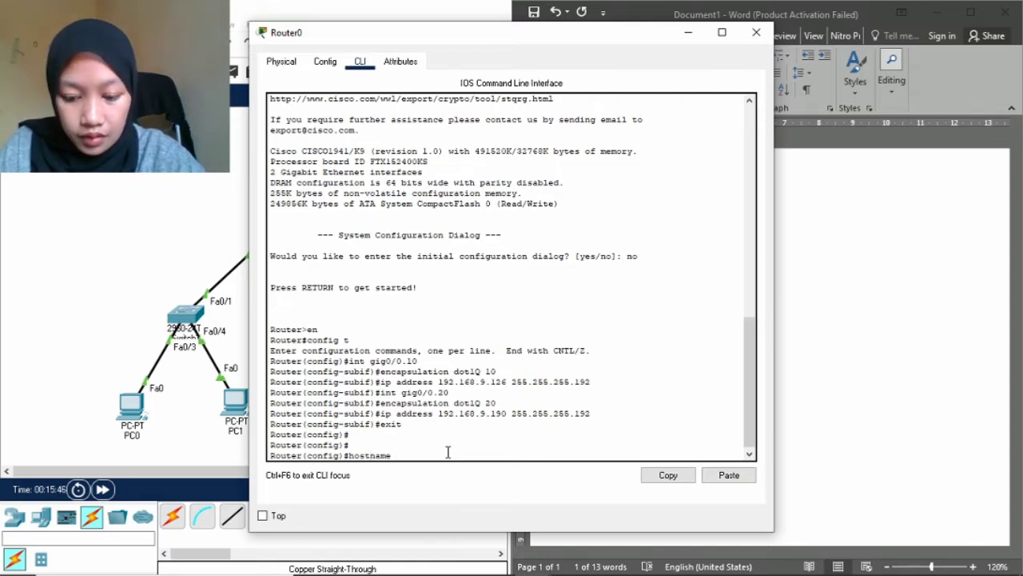
type(" rtr")
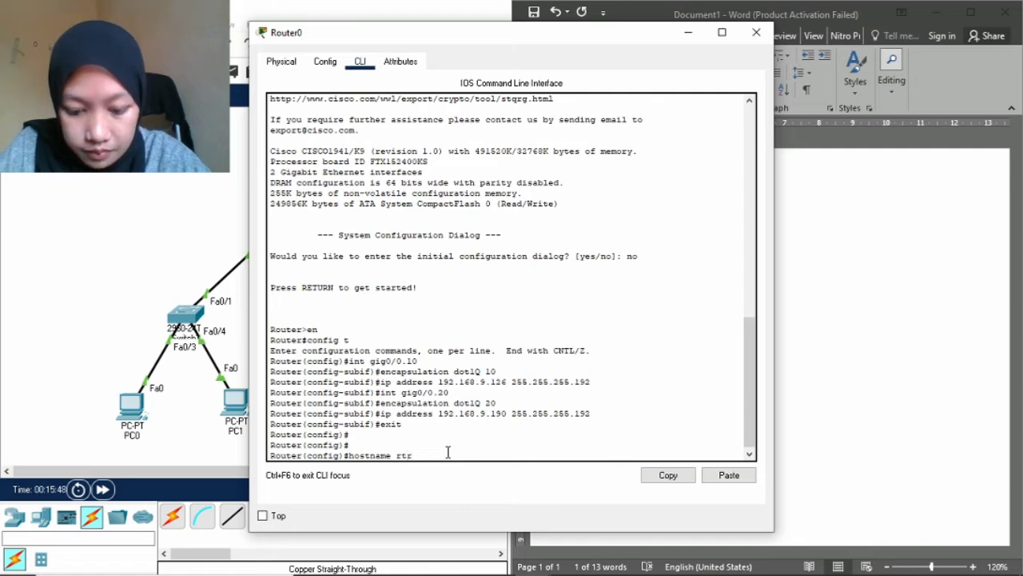
type("-pti")
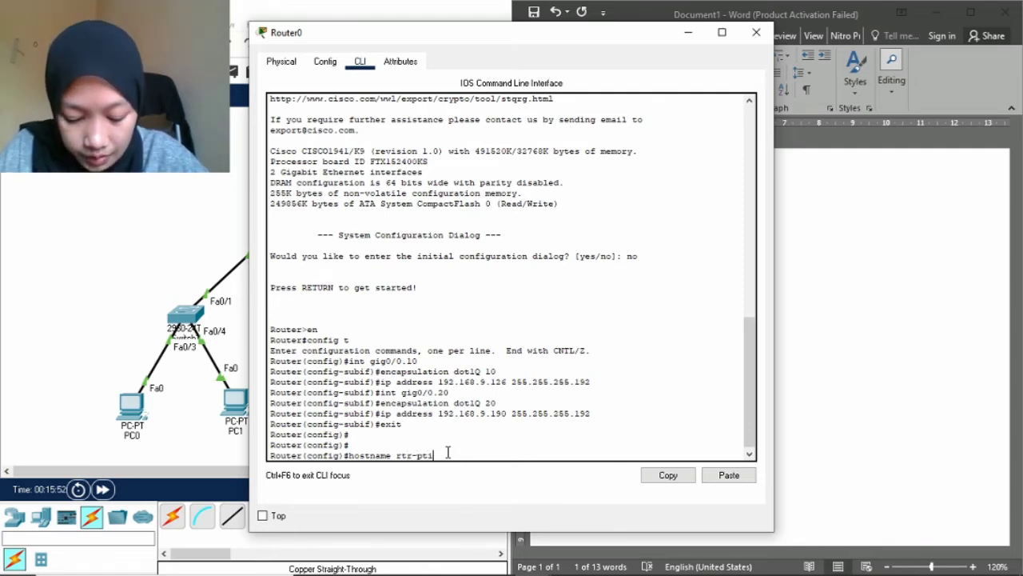
key("Return")
Add the banner motd "SELAMAT DATANG" and set an enable secret password.
type("ban")
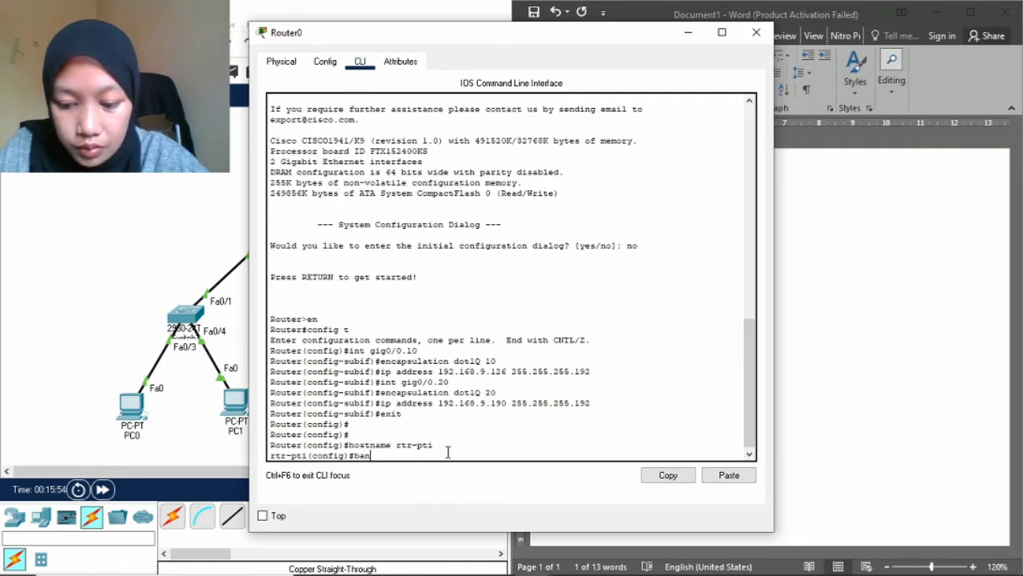
type("ner mo")
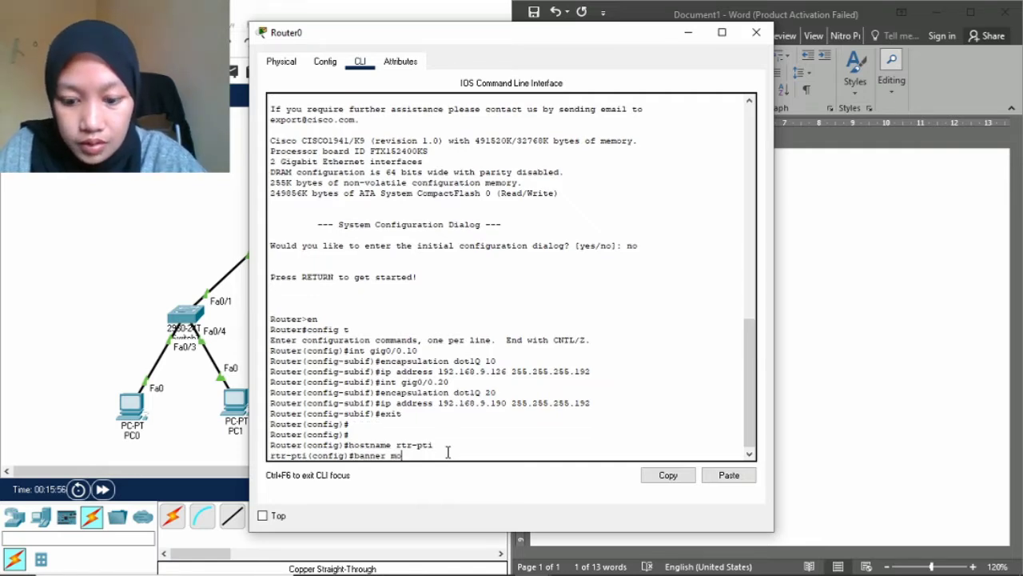
type("td \"")
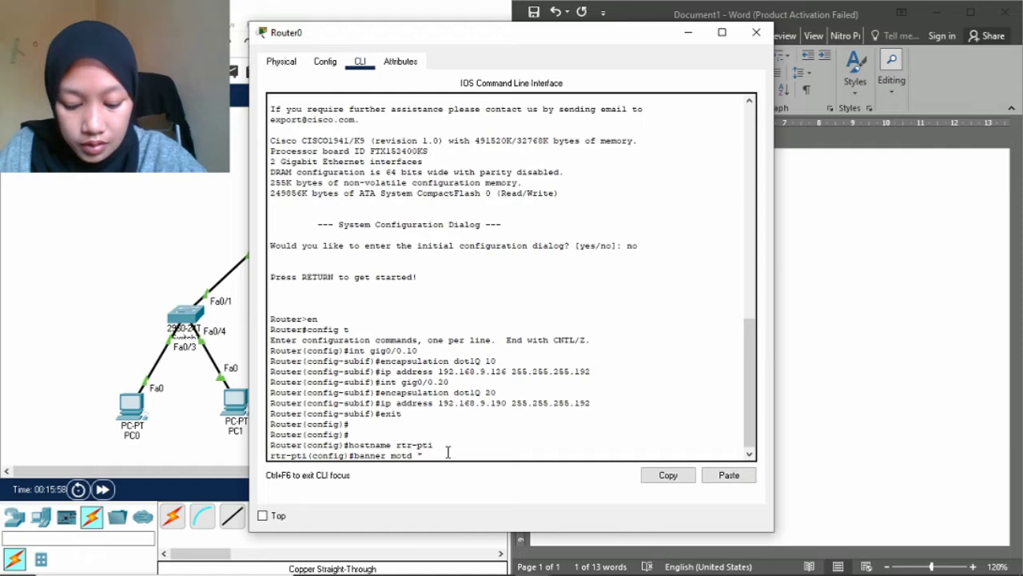
type("S")
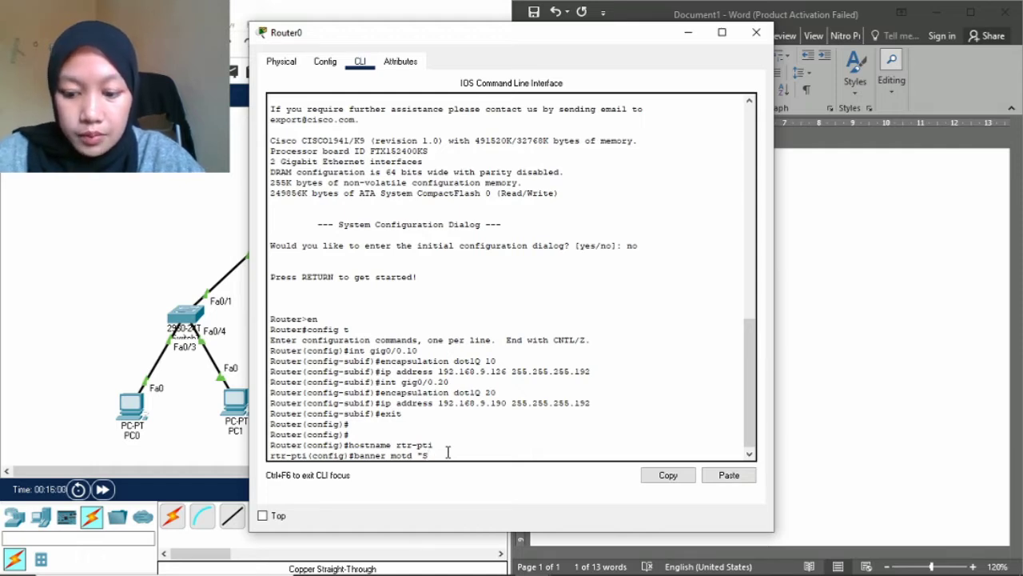
type("ELAMAT DATANG")
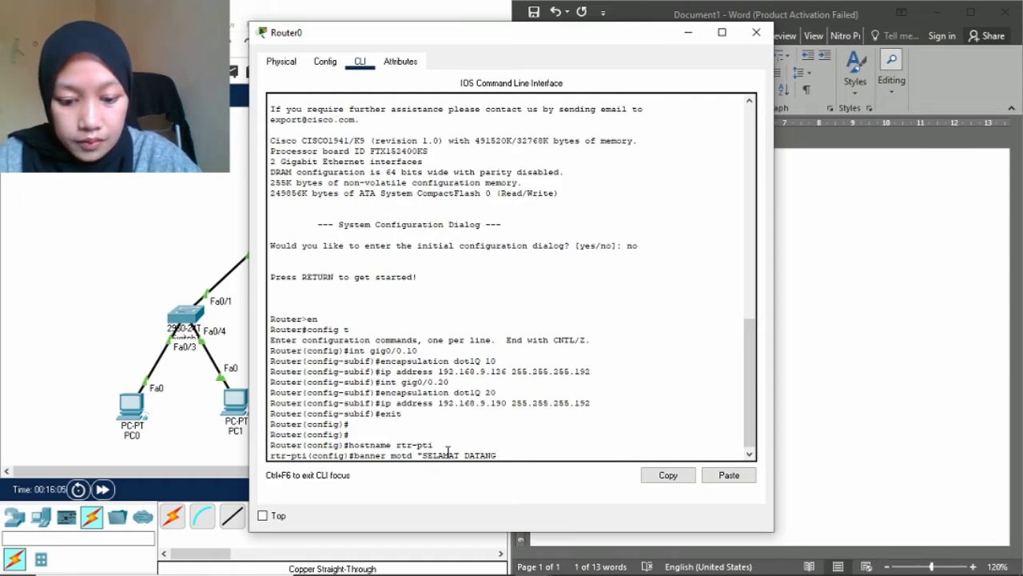
type(" D")
key("BackSpace")
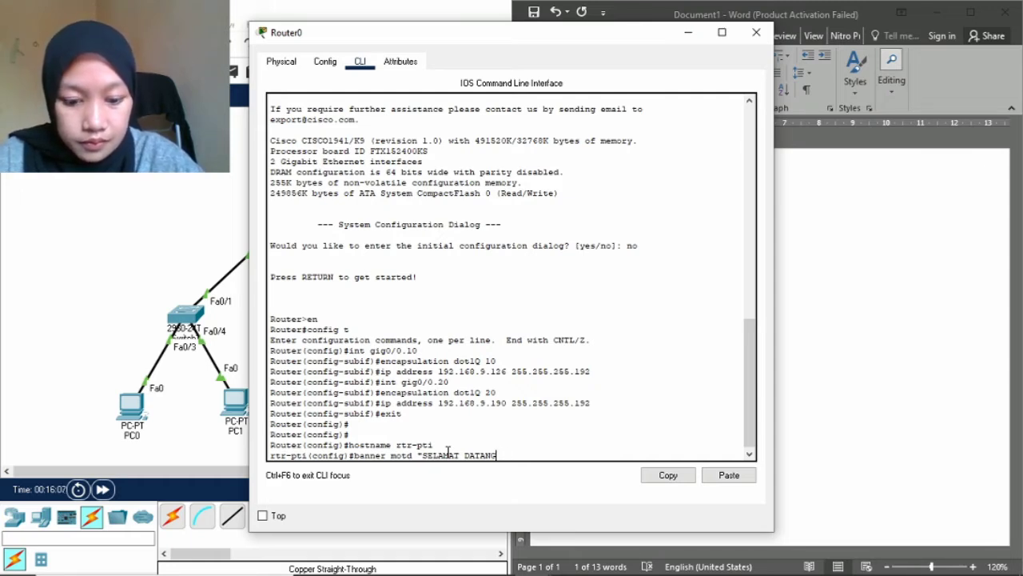
type("\"")
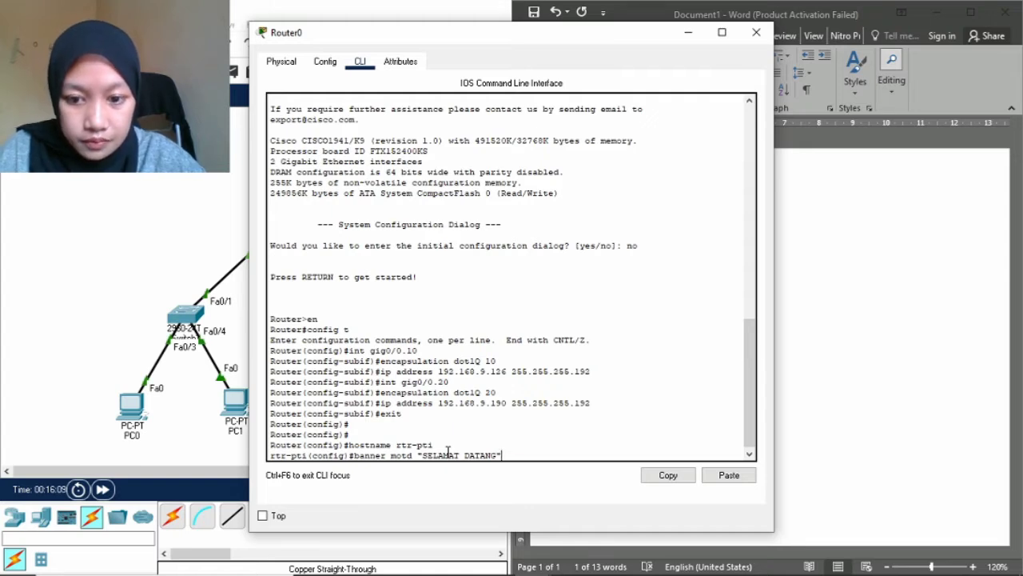
key("Return")
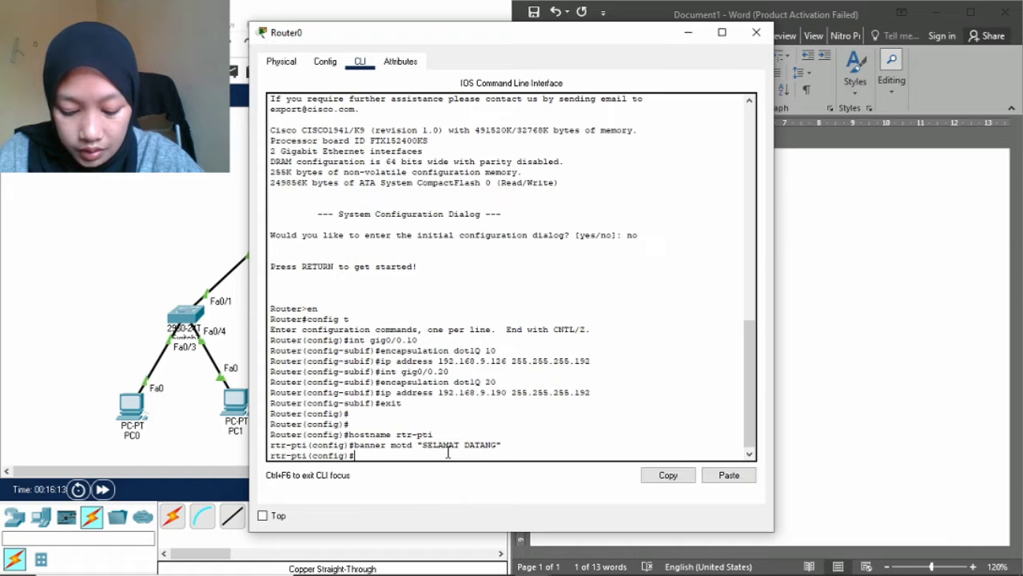
type("enab")
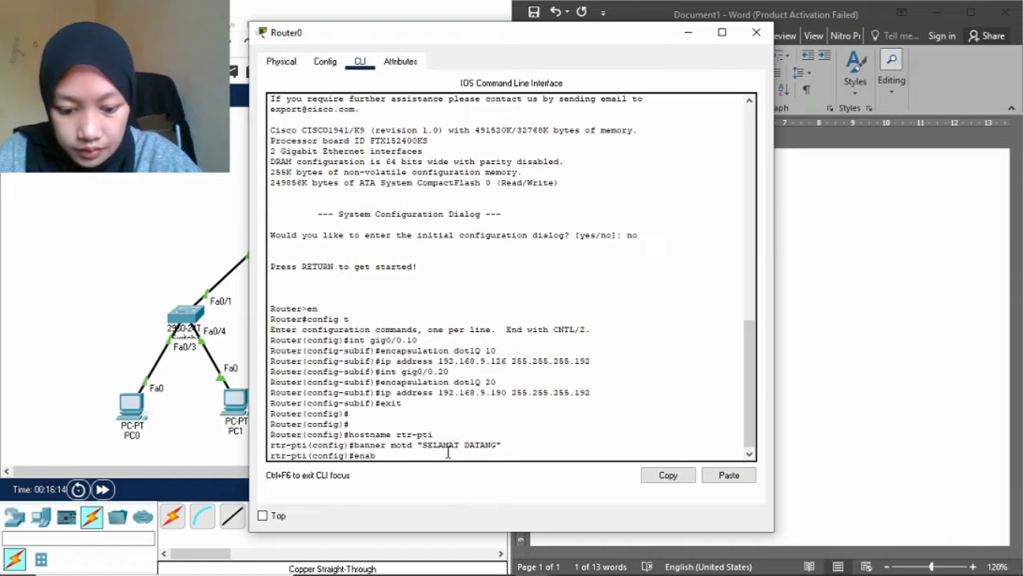
type("le secret")
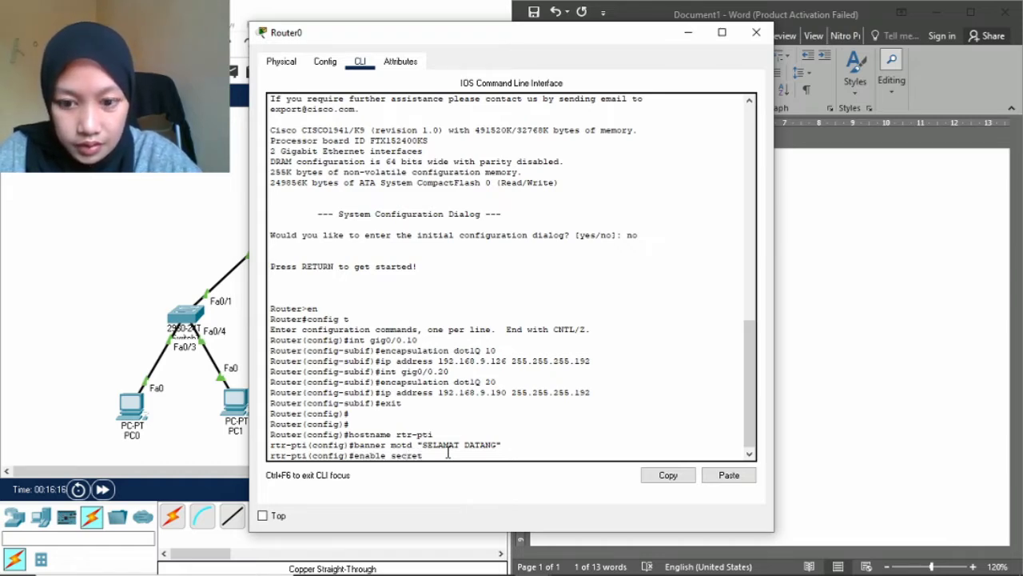
type(" leody")
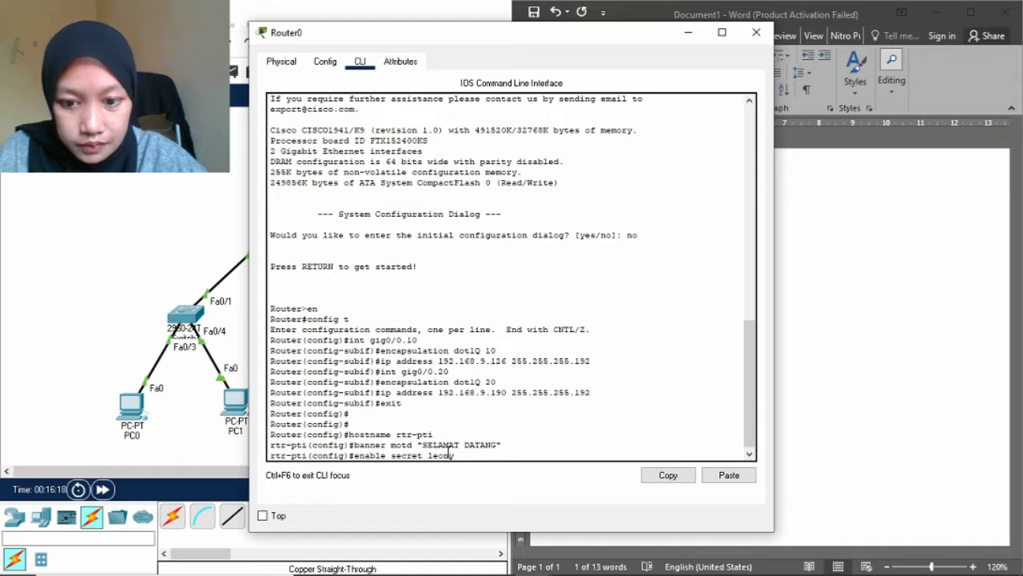
key("Return")
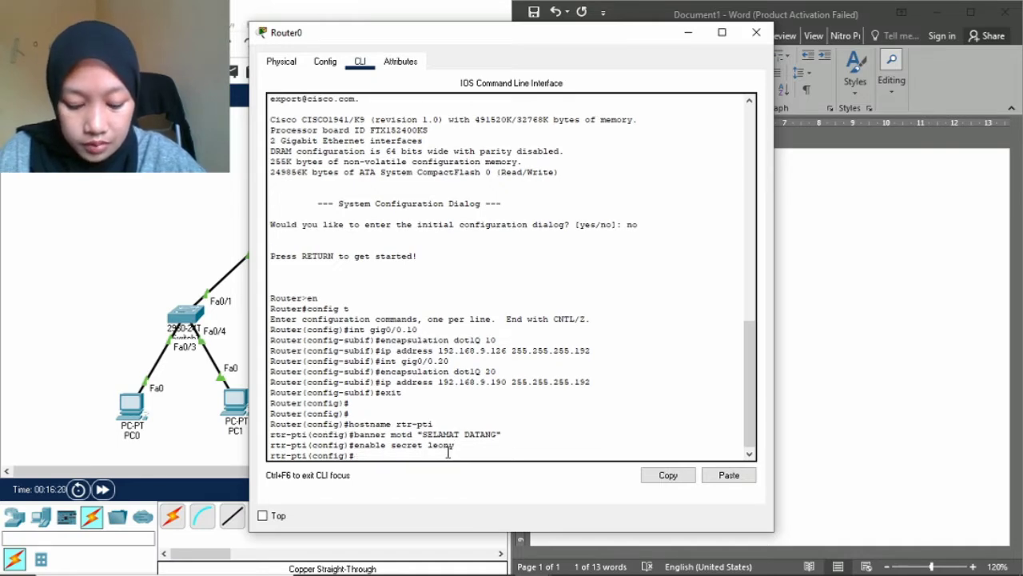
type("user")
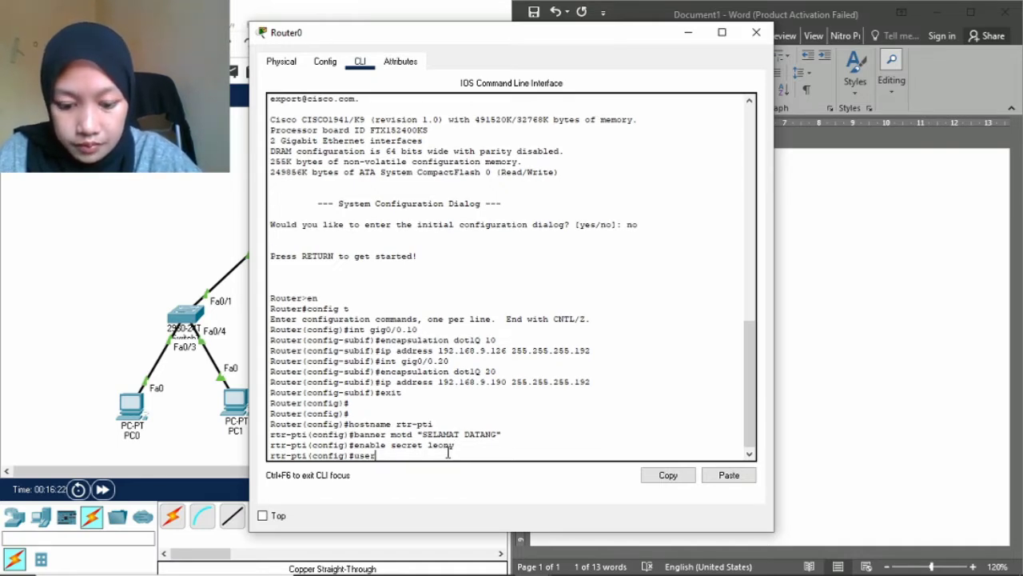
type("name leony")
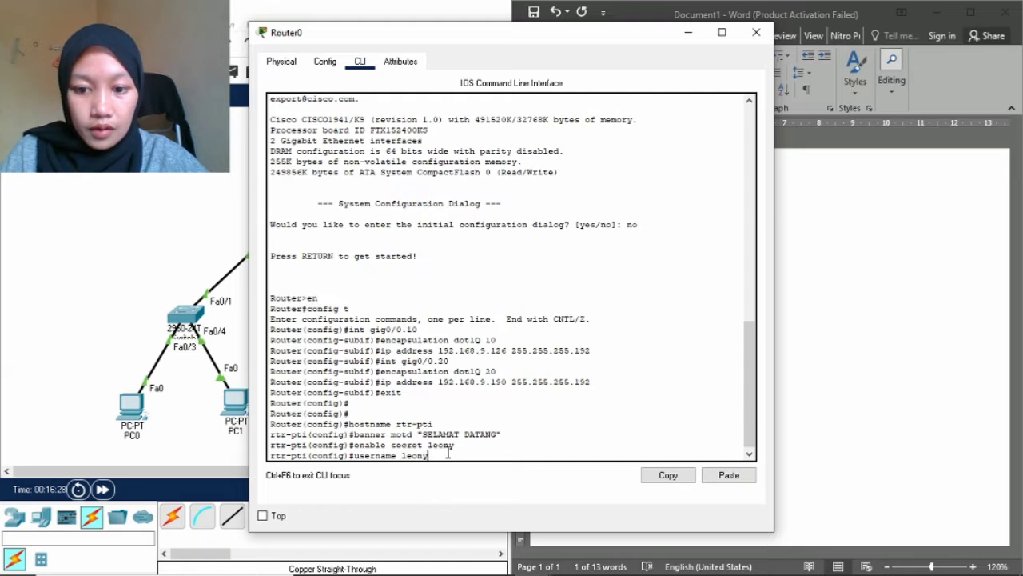
key("Return")
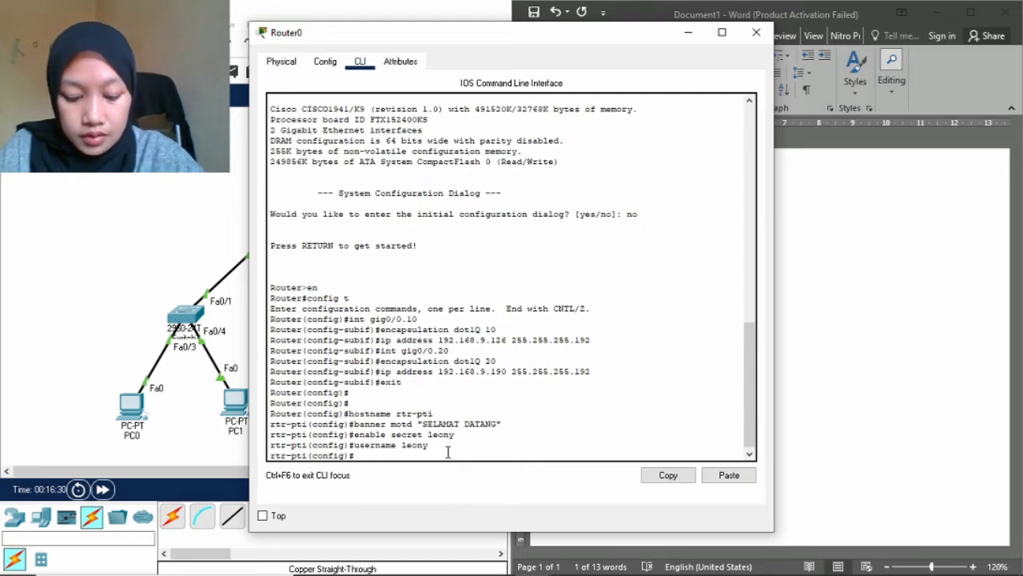
type("ip d")
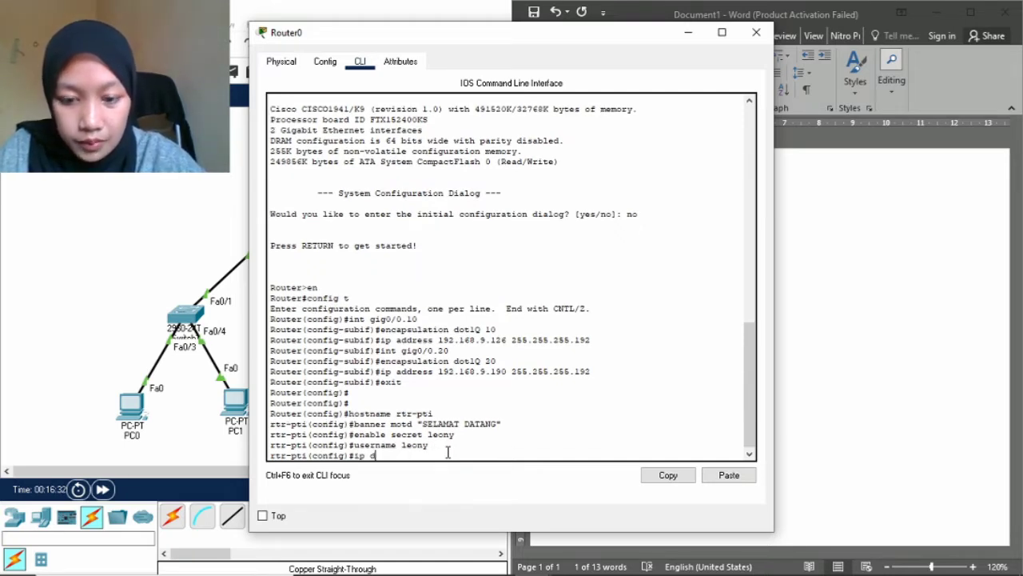
key("BackSpace")
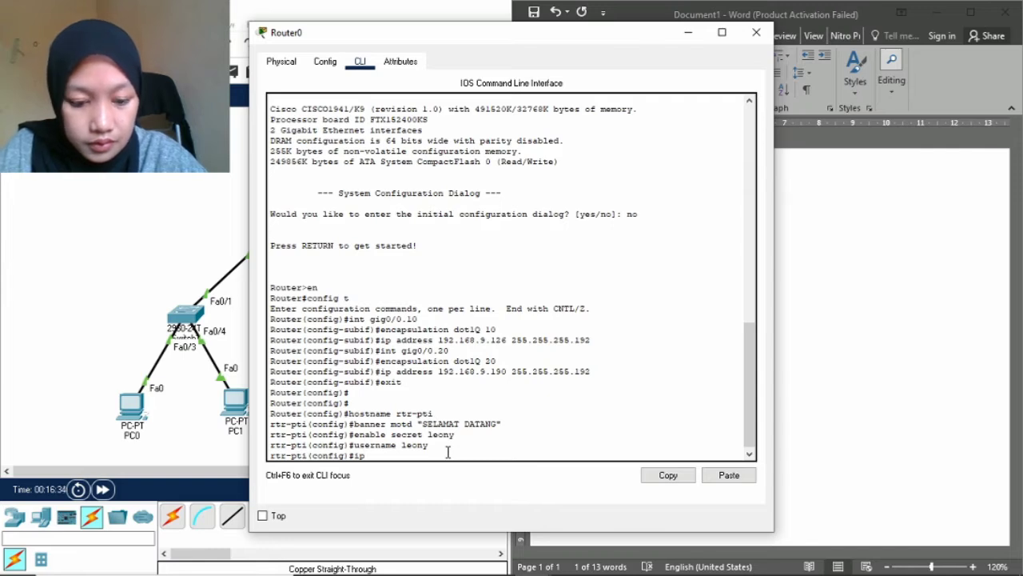
type("domain")
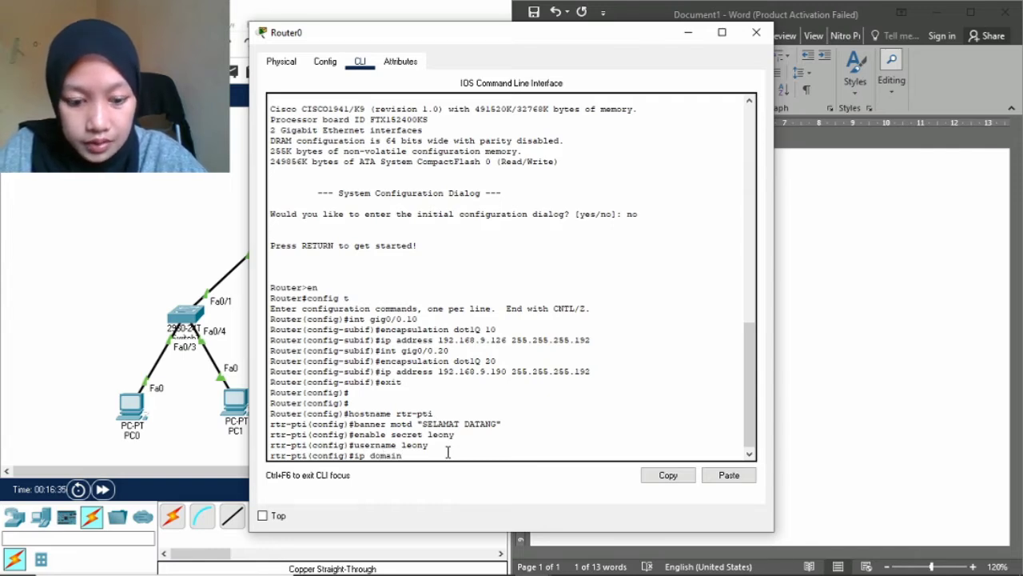
type("-name www")
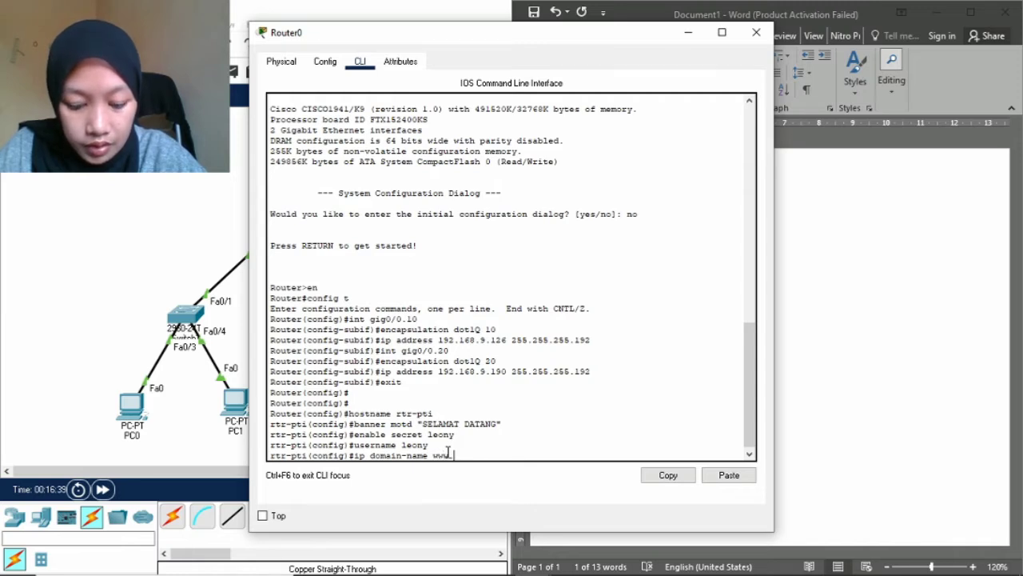
type(".if.un")
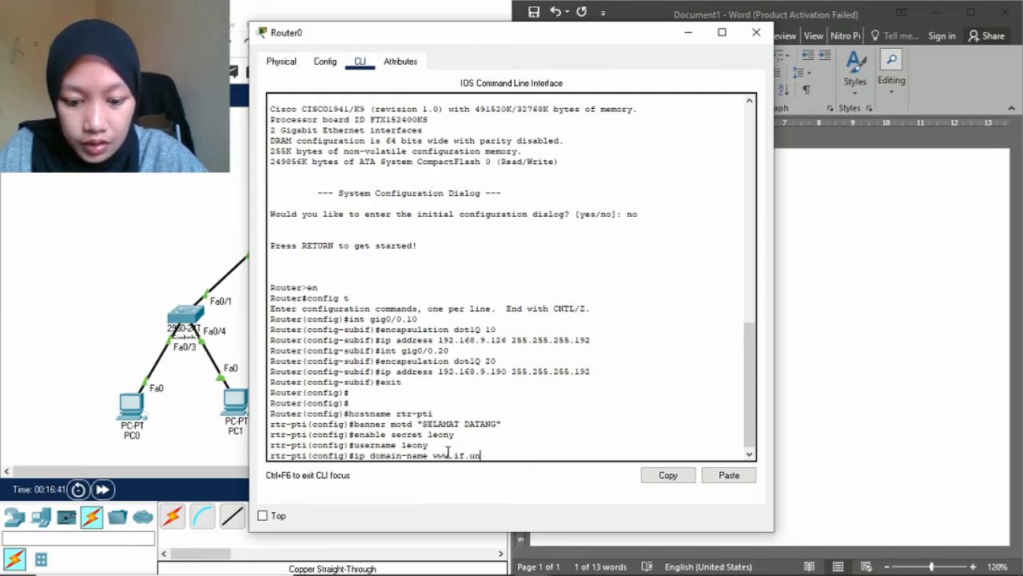
type("ila.ac.id")
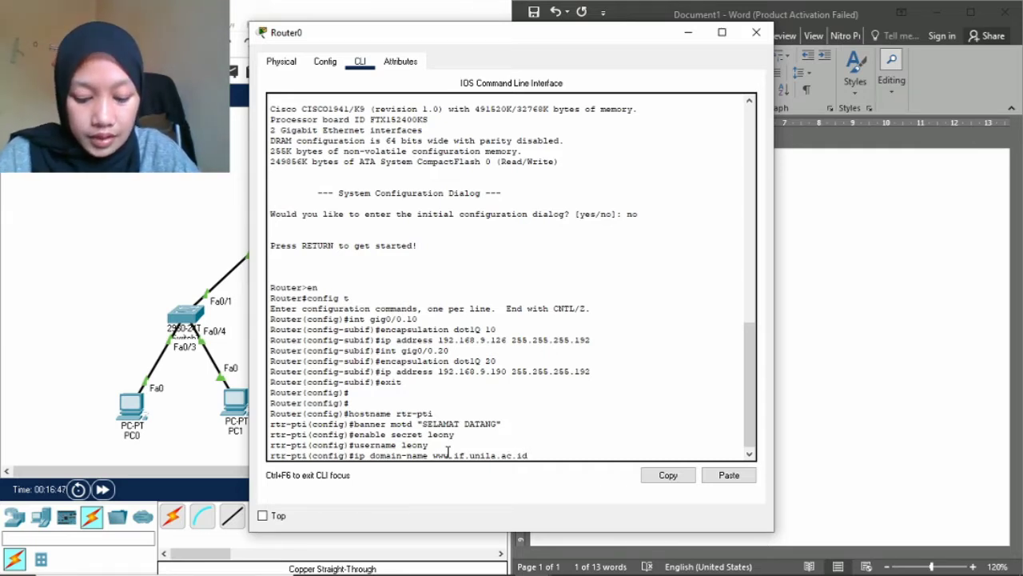
key("Return")
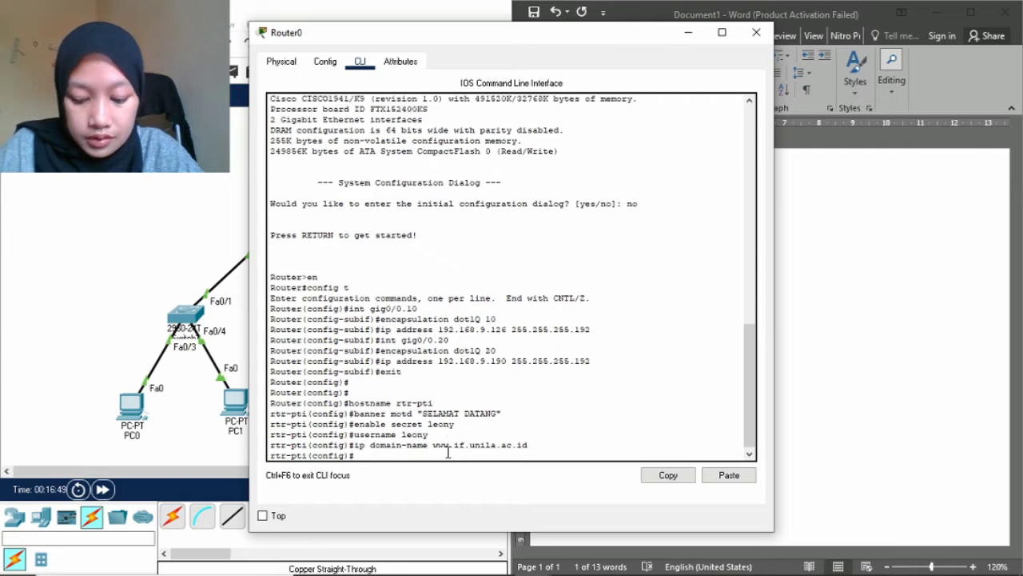
Enter line vty 0 4 configuration and return to global configuration.
type("line ")
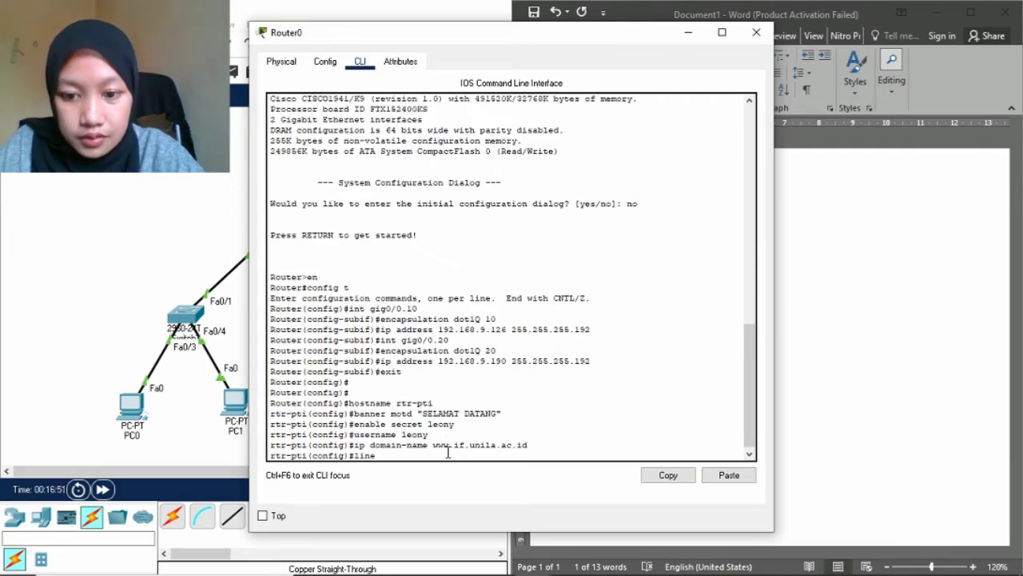
type("vty 0 ")
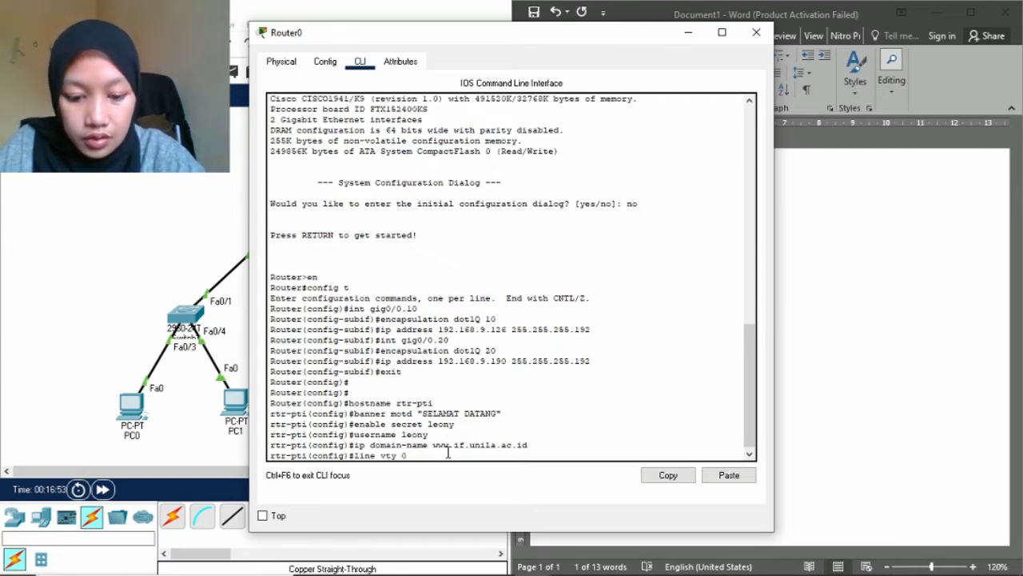
type("4")
key("Return")
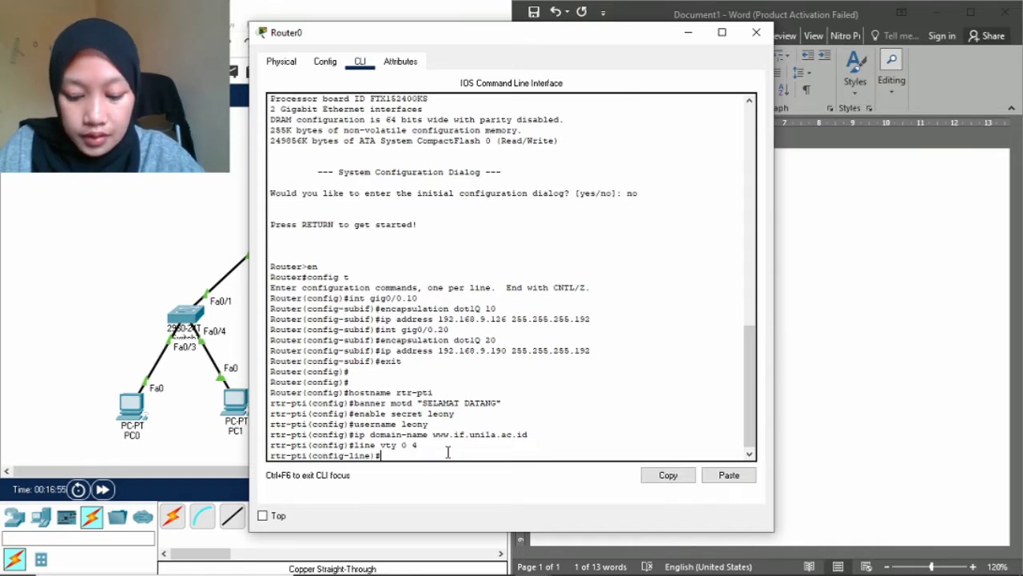
type("exit")
key("Return")
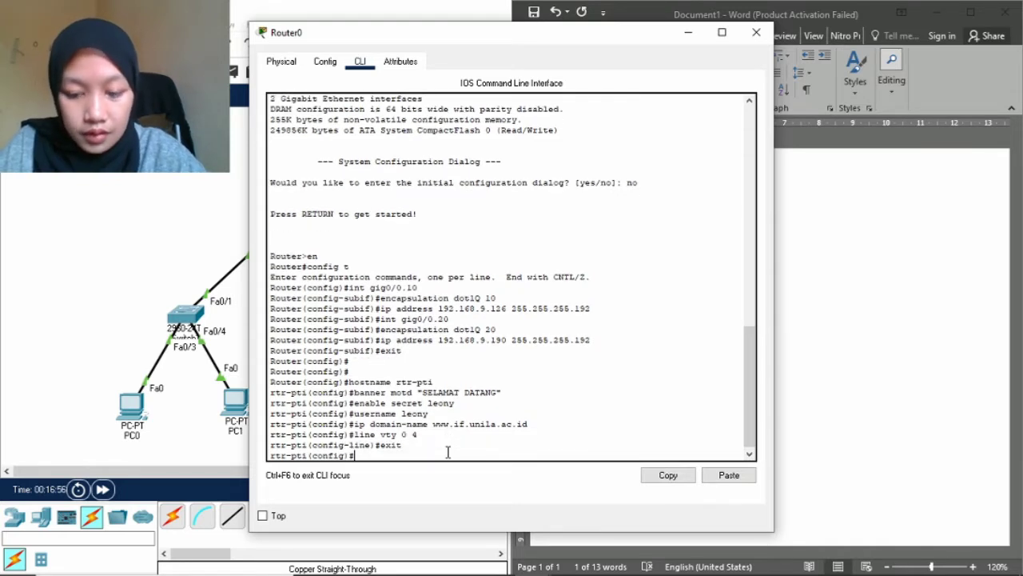
key("Return")
Generate RSA keys with crypto key generate rsa, accepting the default 512-bit modulus.
type("c")
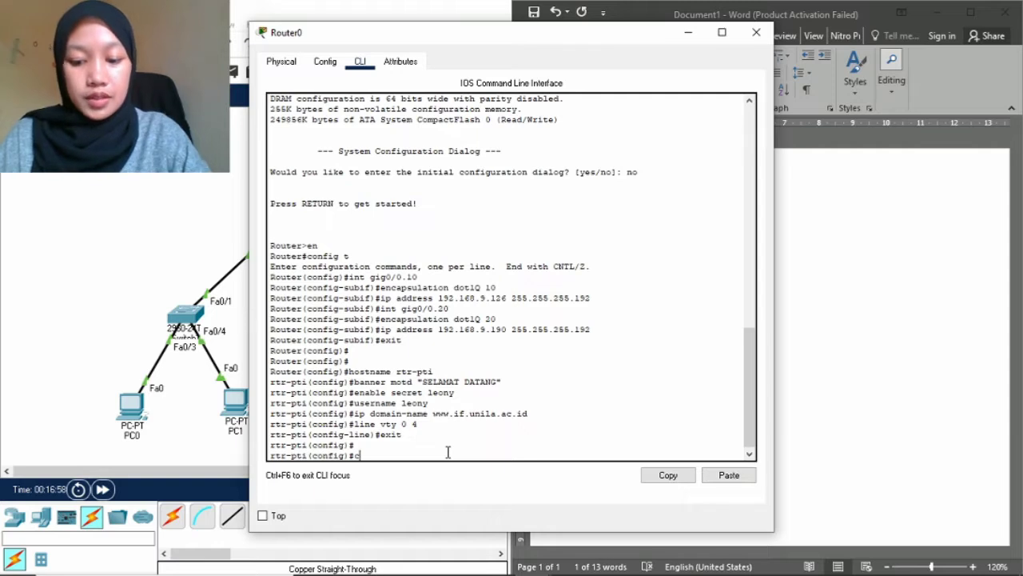
type("rpt\\\\")
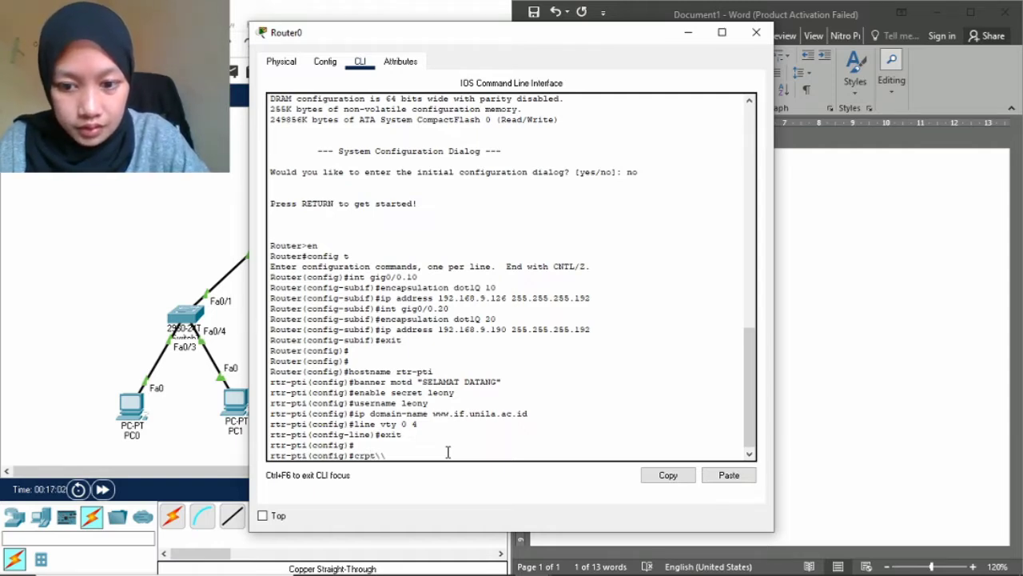
key("BackSpace")
key("BackSpace")
type("ypto ke")
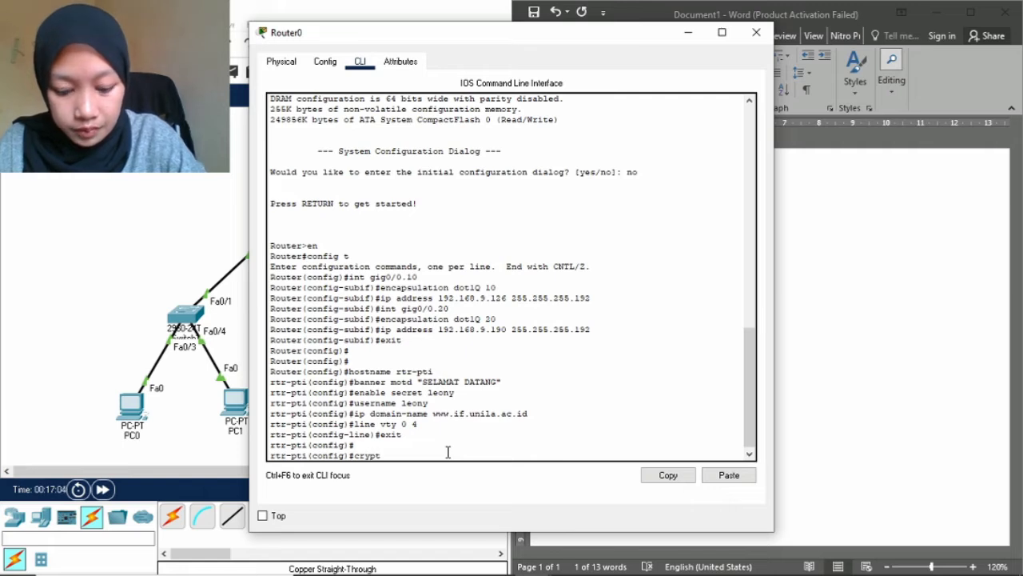
type("y")
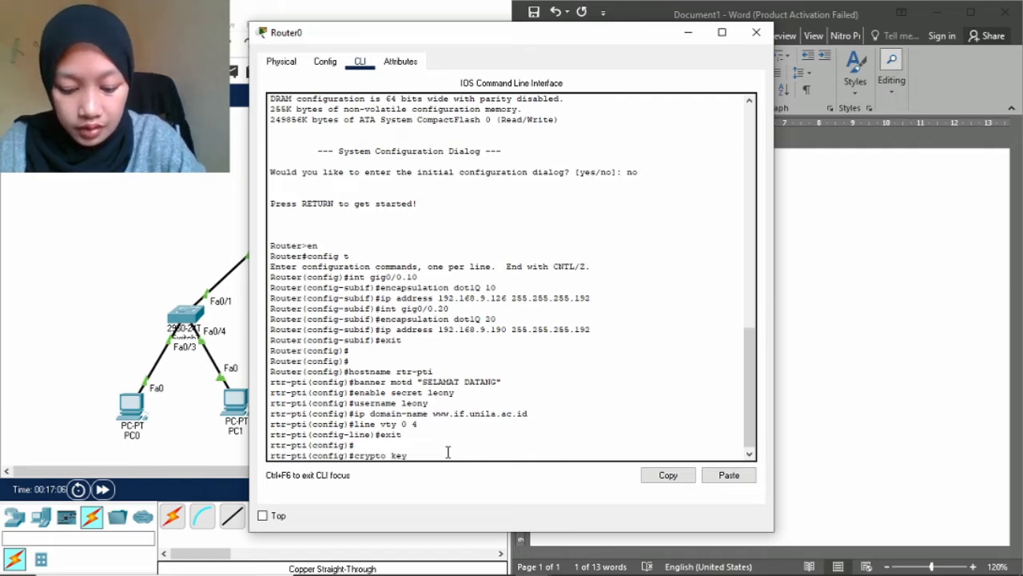
type(" generate")
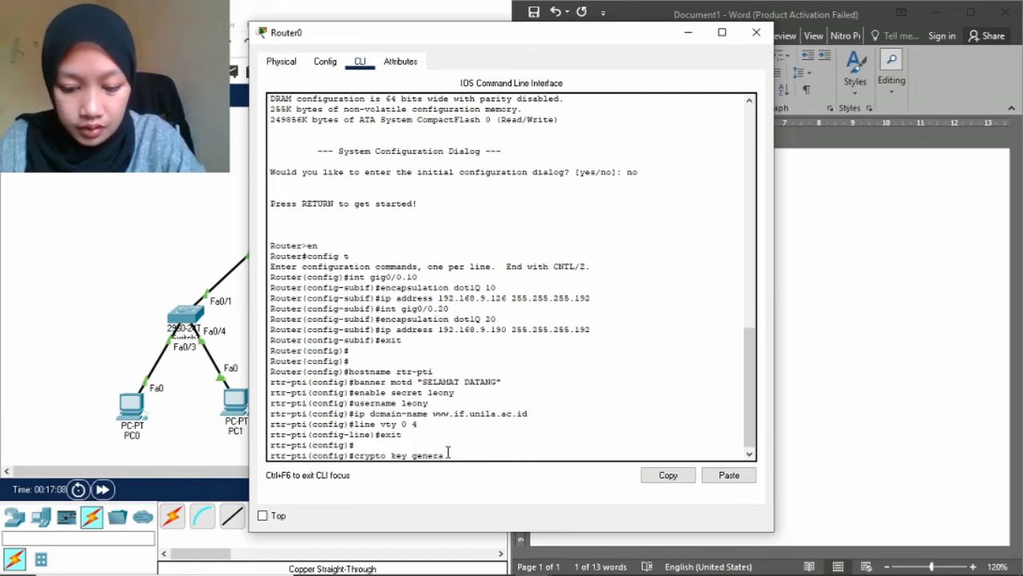
type(" rsa")
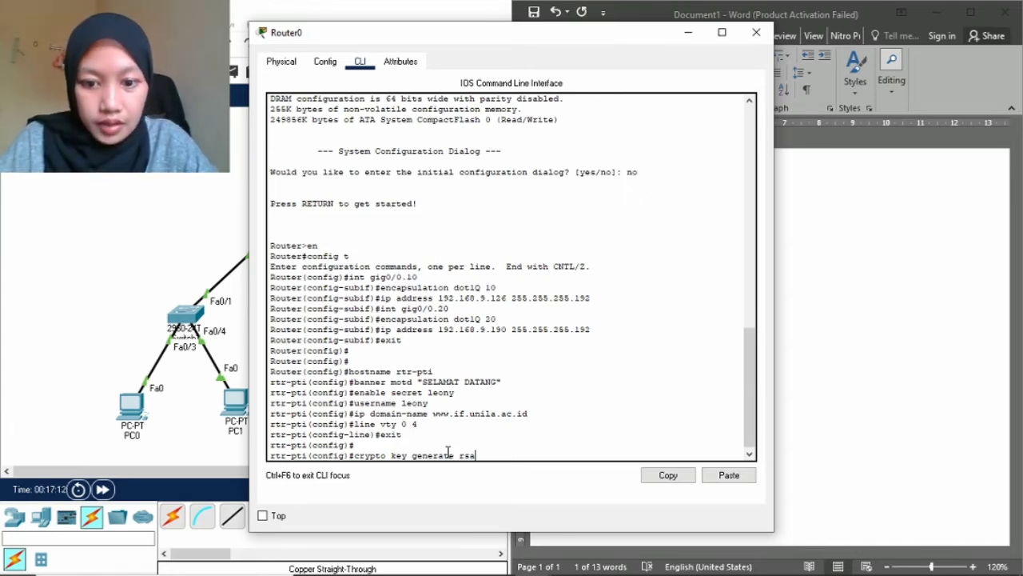
key("Return")
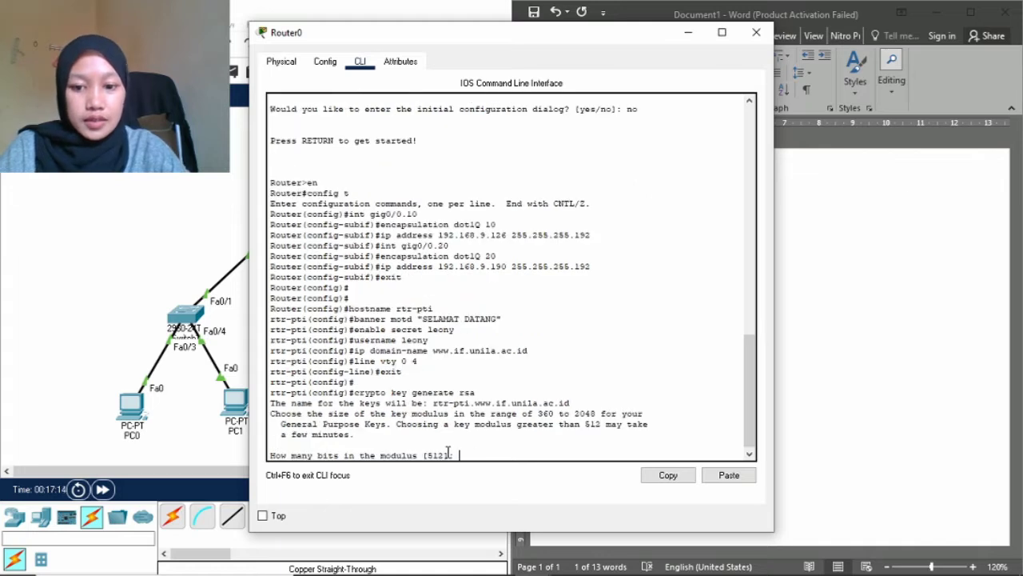
key("Return")
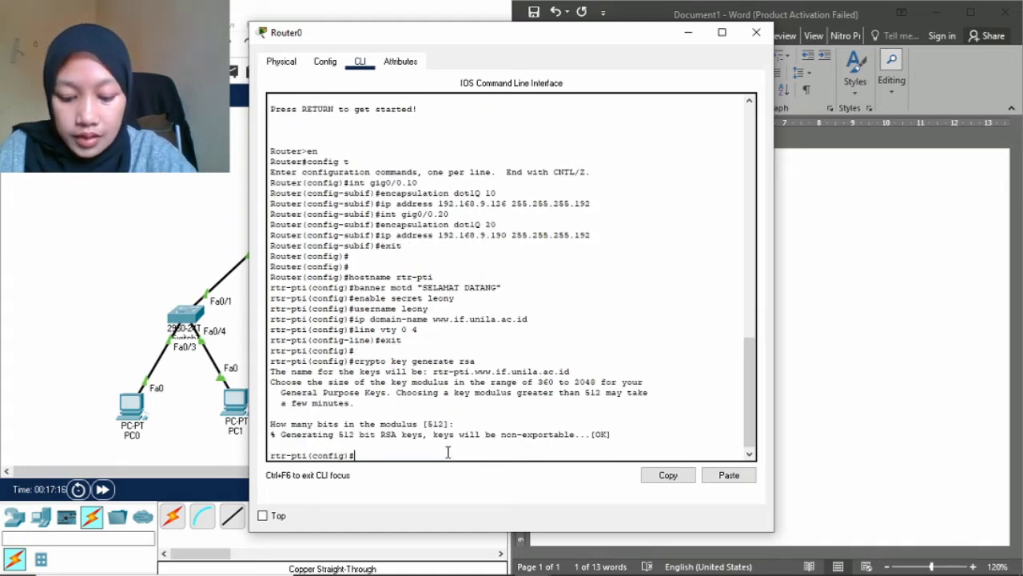
Restrict vty lines 0 4 to SSH with transport input ssh.
type("lin")
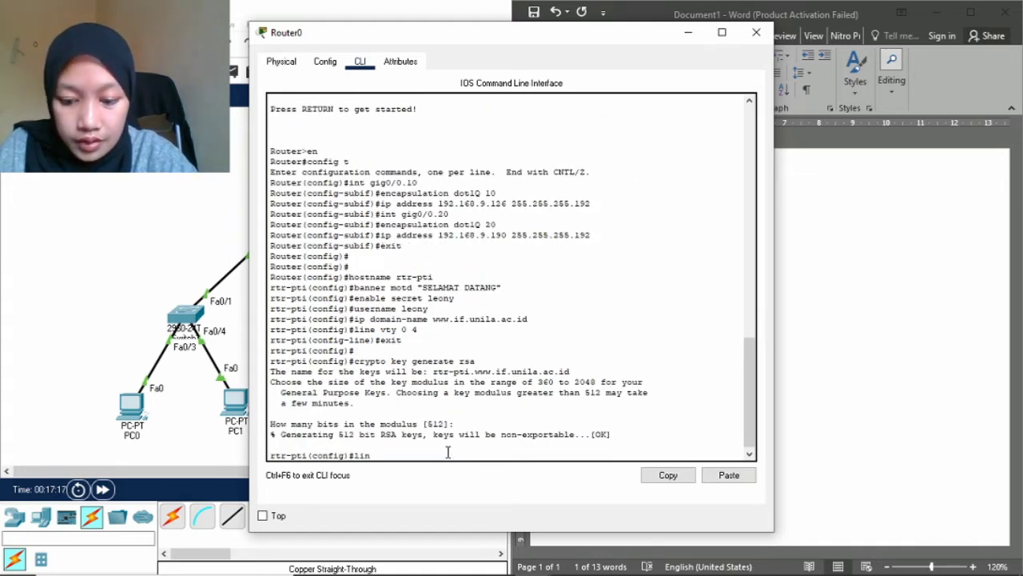
type("e vty 0 4")
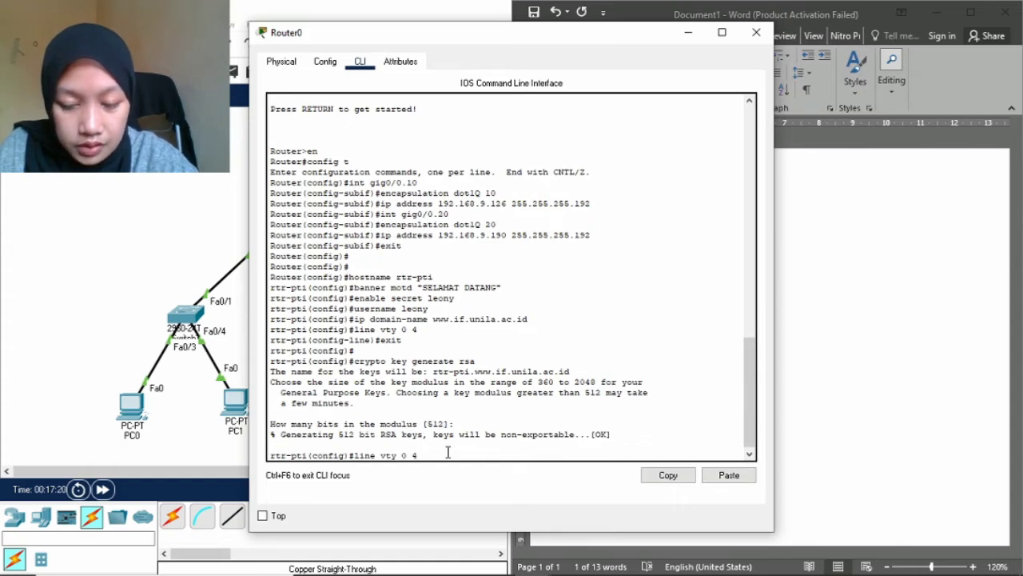
key("Return")
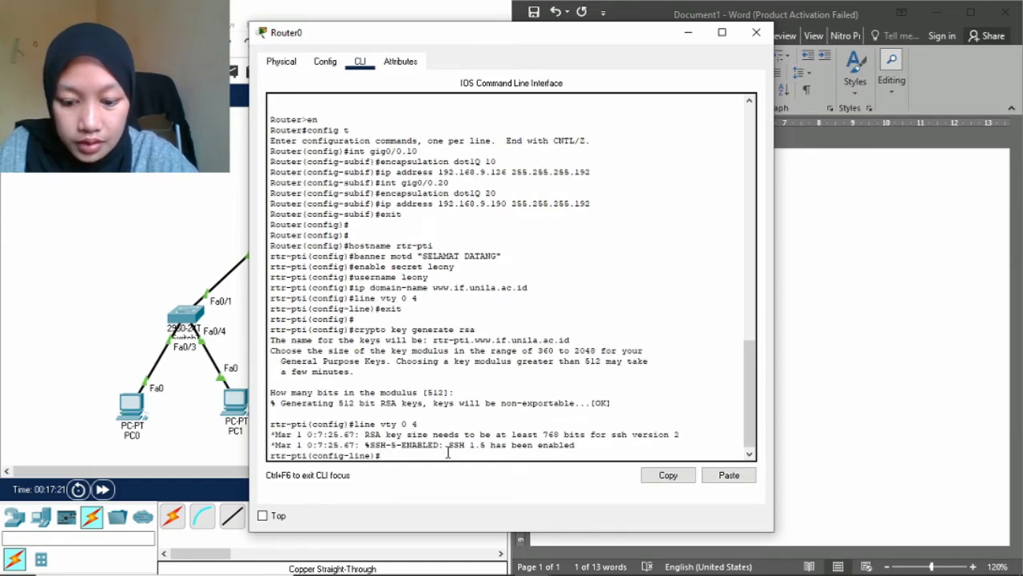
type("tr")
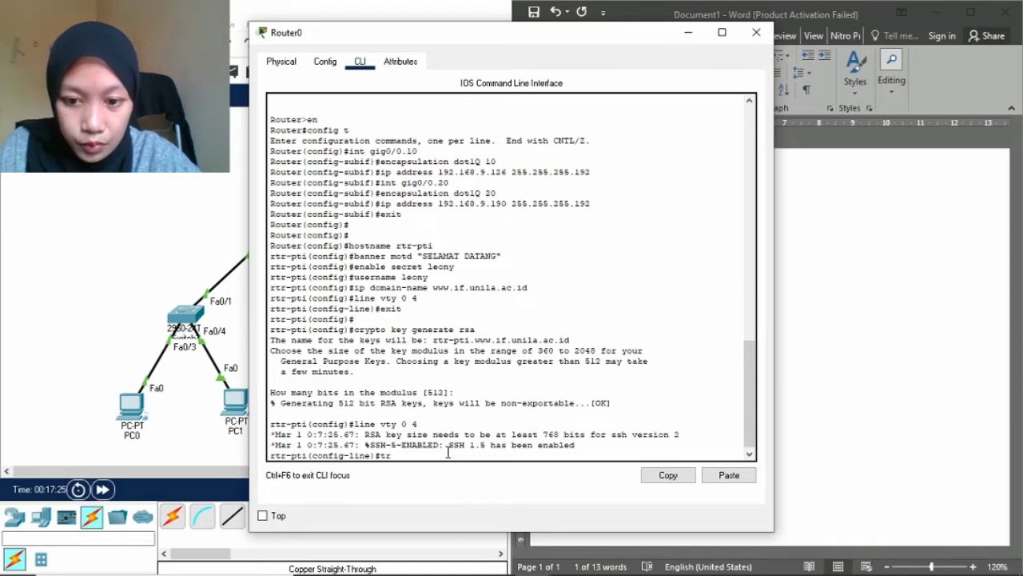
type("anspo")
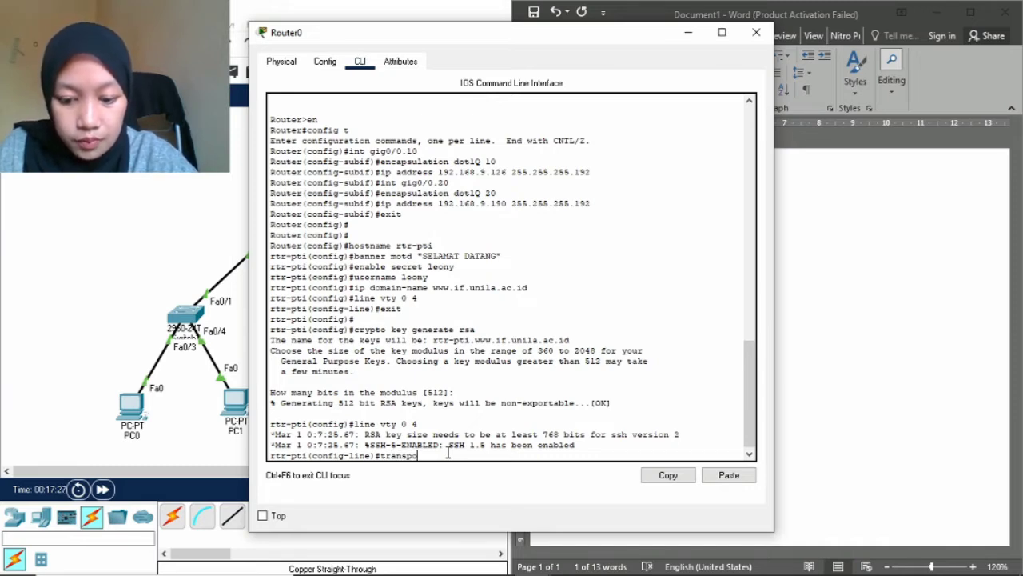
type("r")
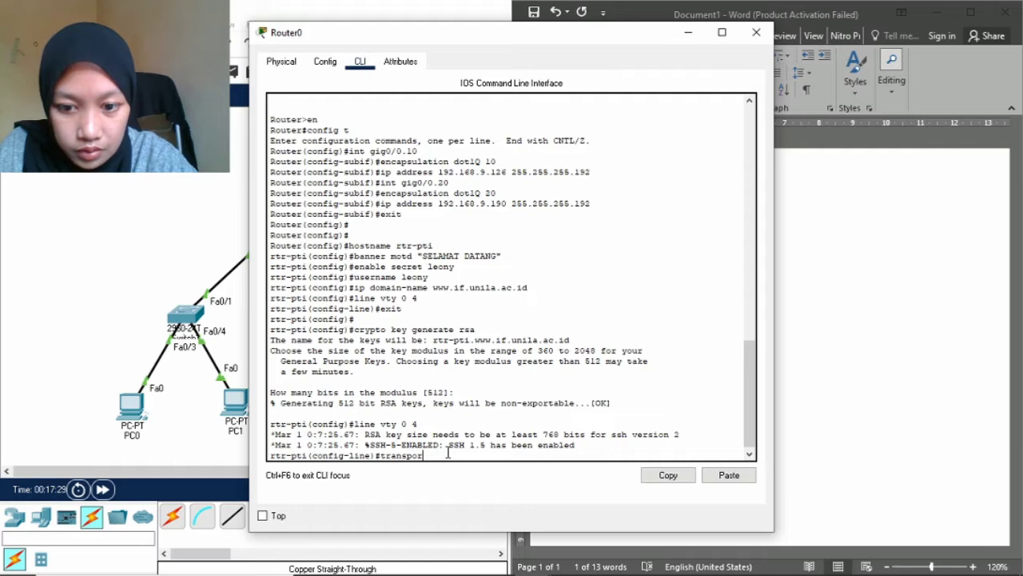
type("t input ")
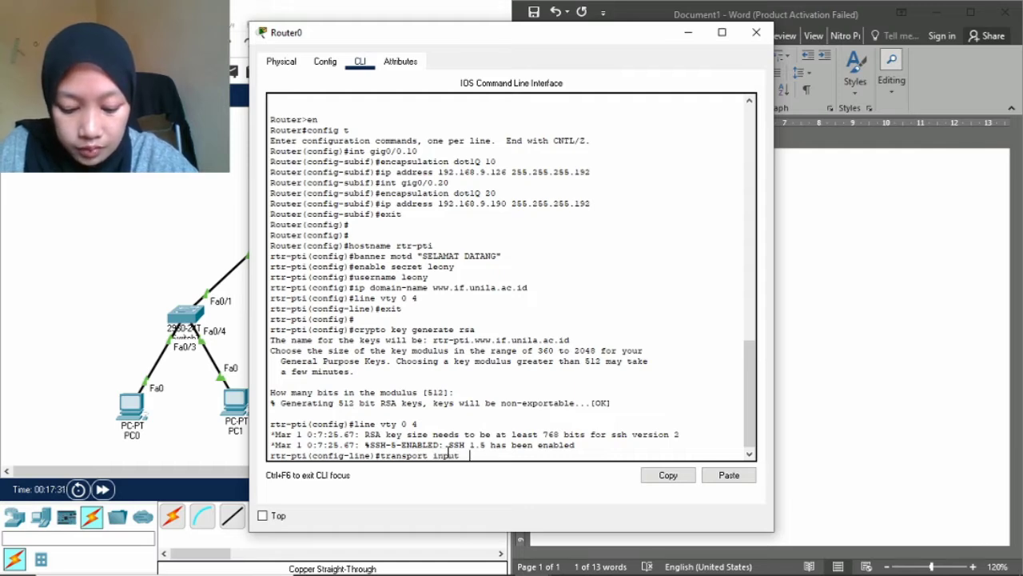
type(" ssh")
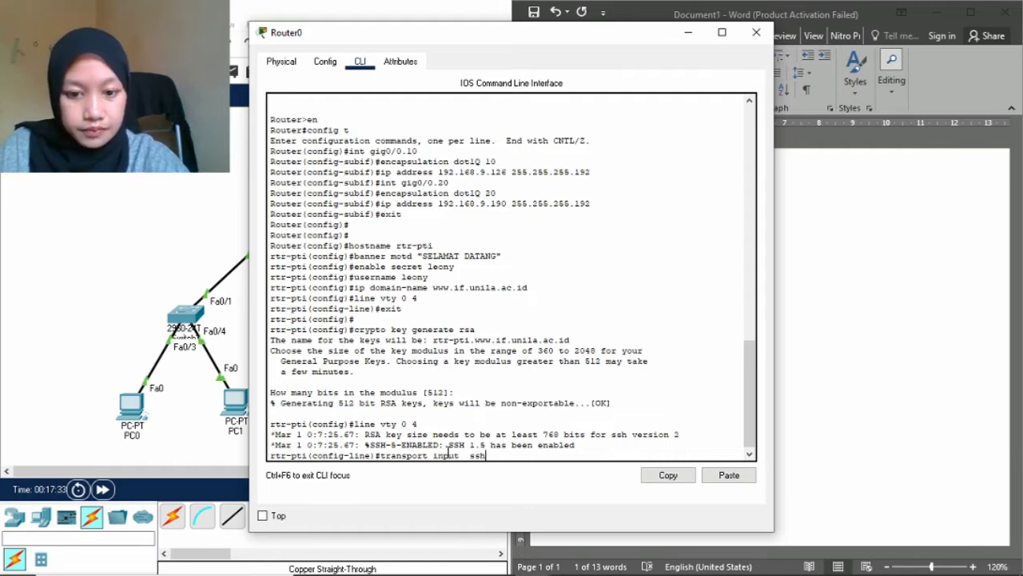
key("Return")
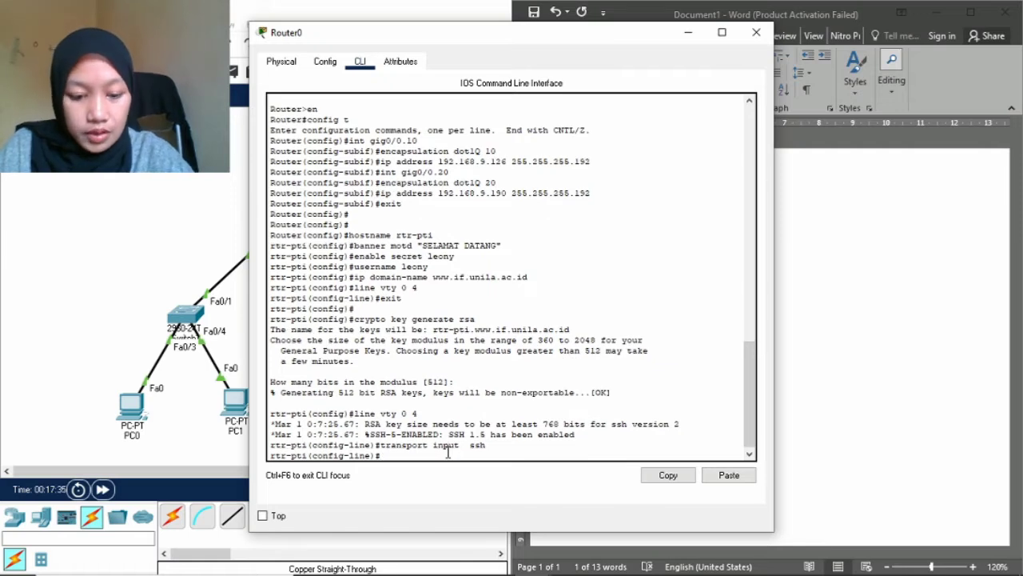
Give the vty lines a password, require login, and return to global configuration.
type("pas")
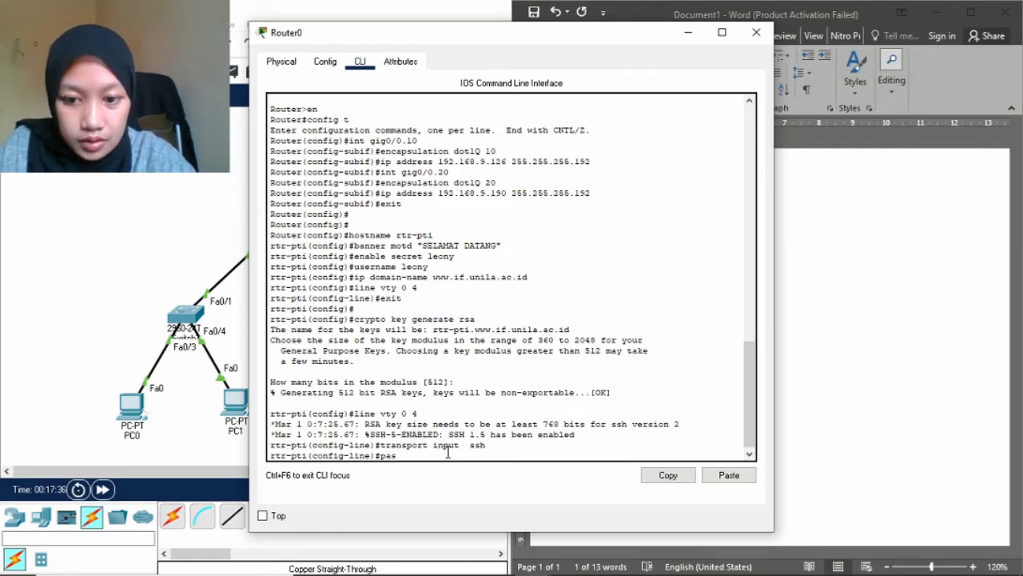
type("sword")
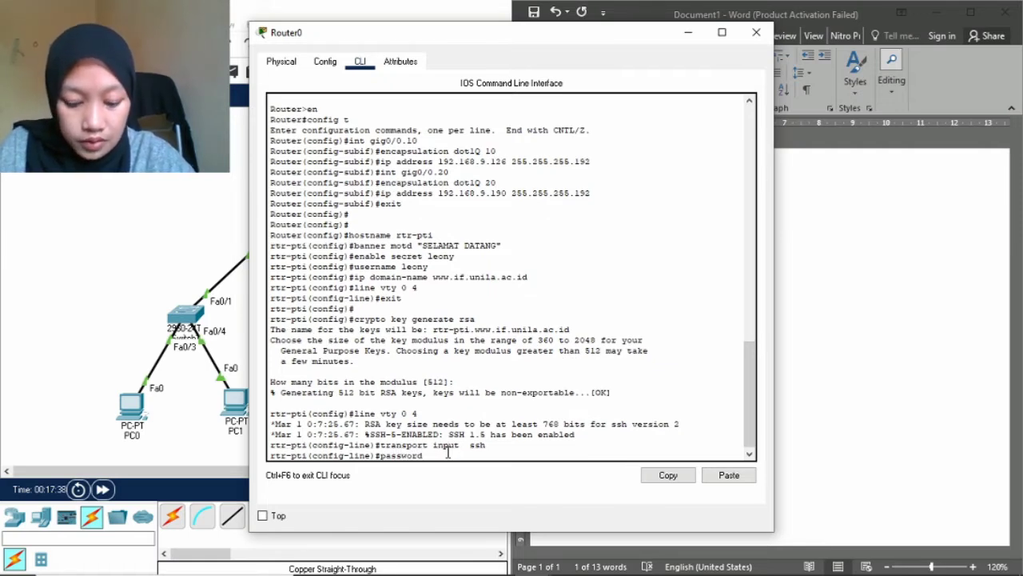
type(" pti123")
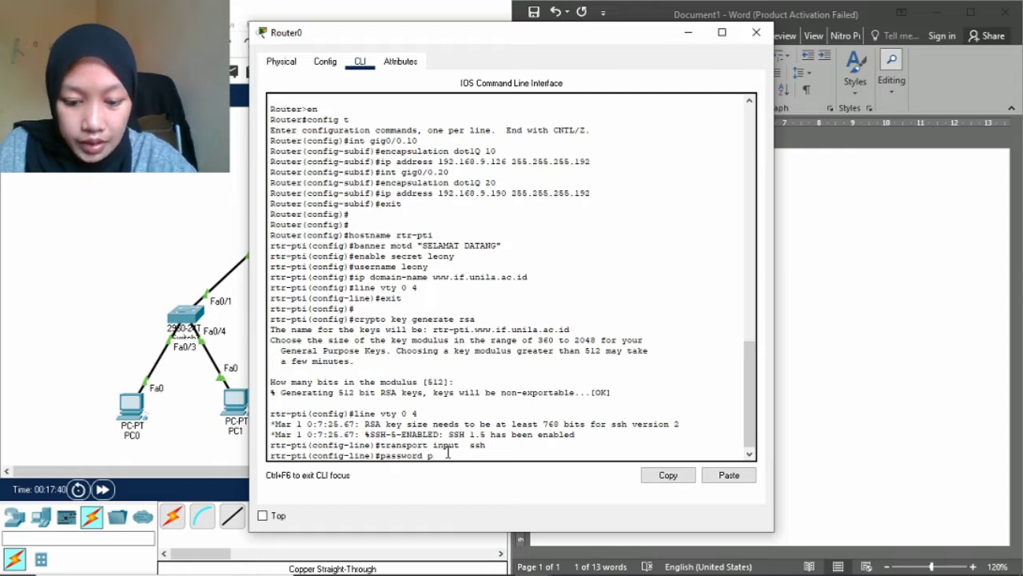
key("Return")
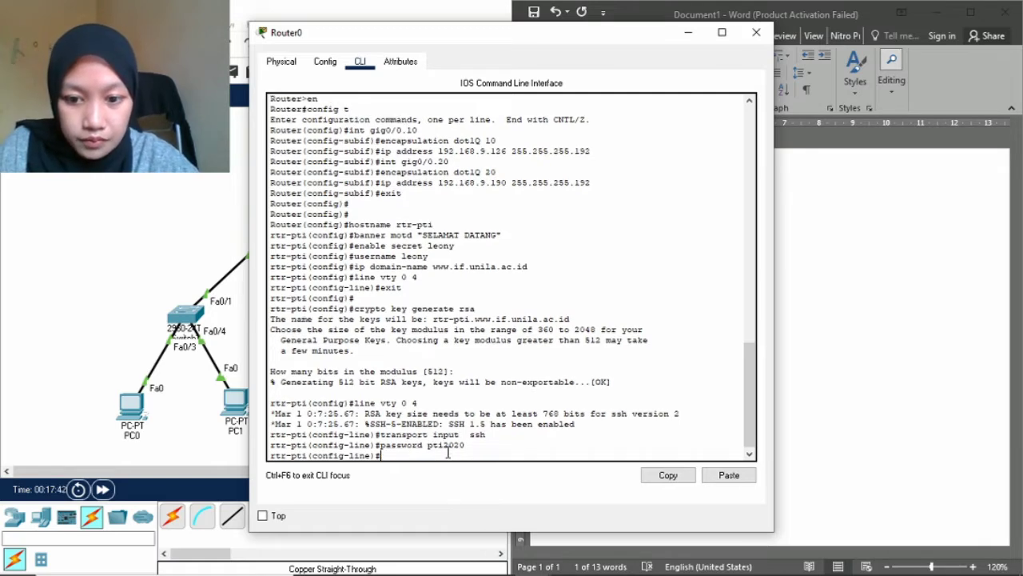
type("login")
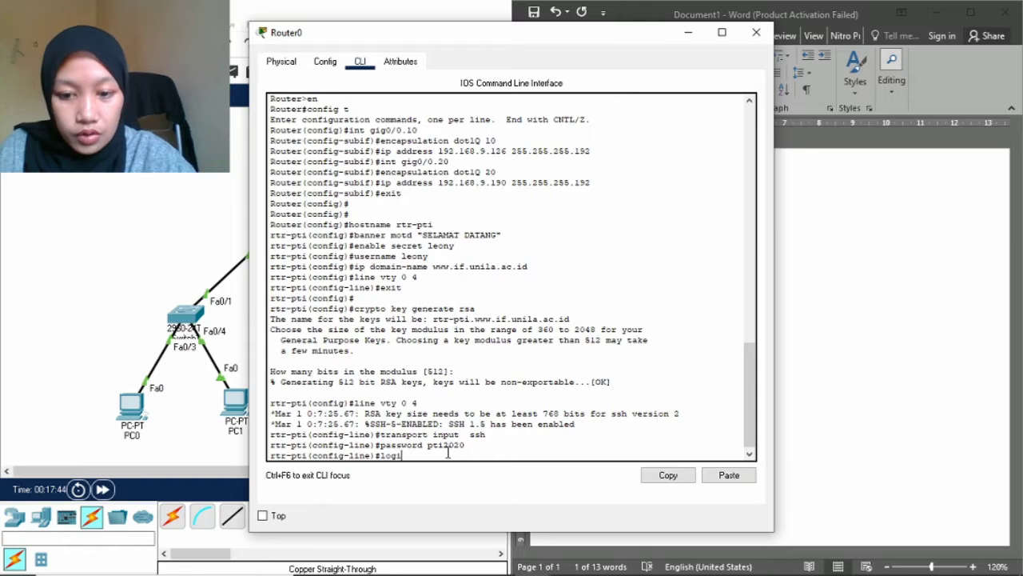
key("Return")
type("exit")
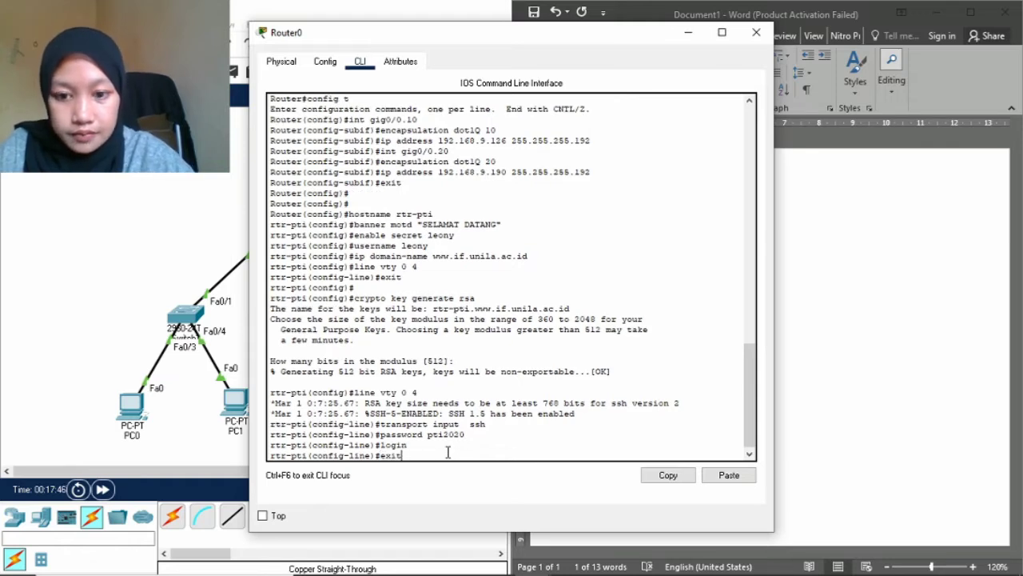
key("Return")
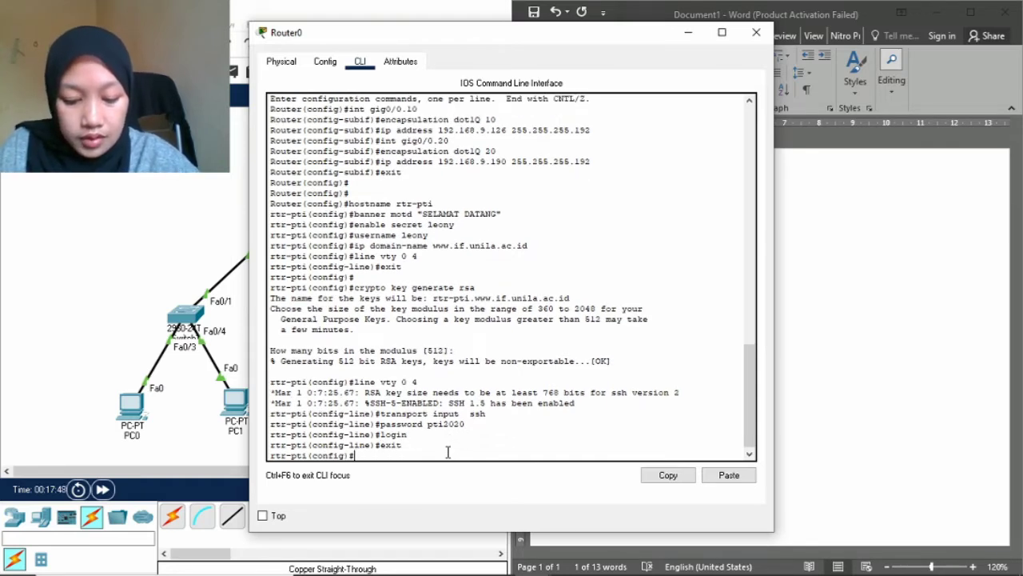
key("Return")
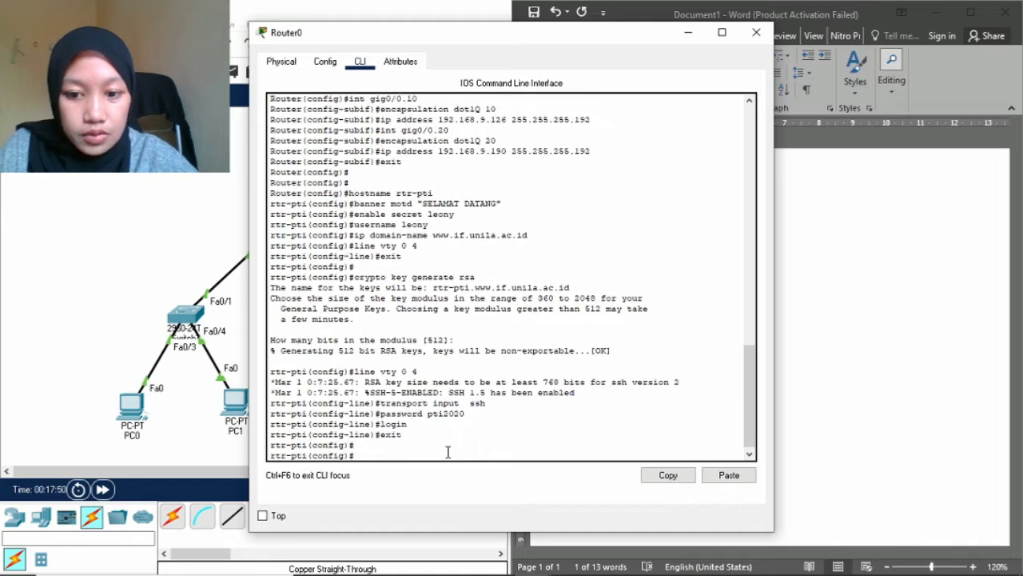
Create DHCP pool LAN-A with network 192.168.9.64 255.255.255.192.
type("ip")
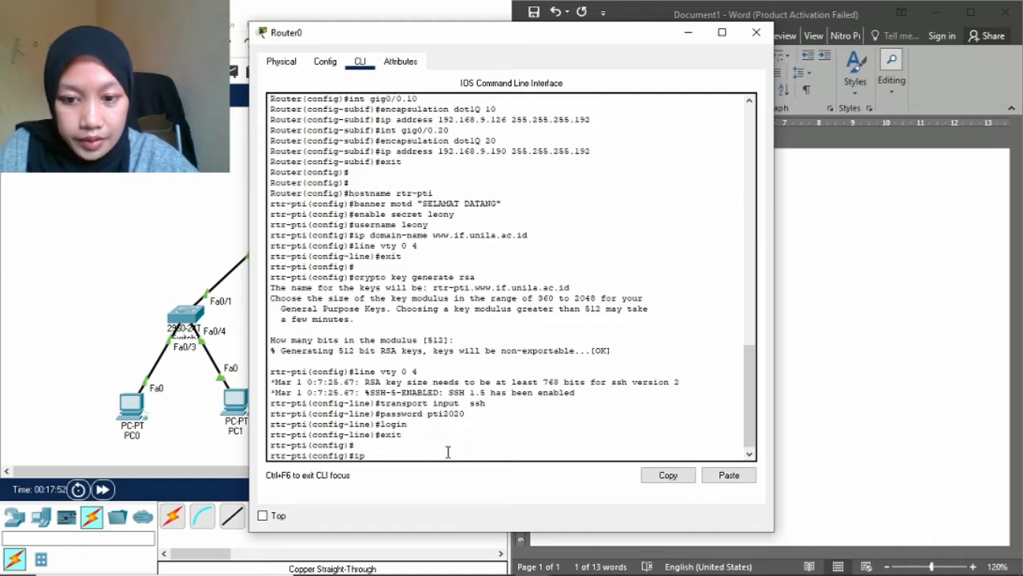
type(" dhcp")
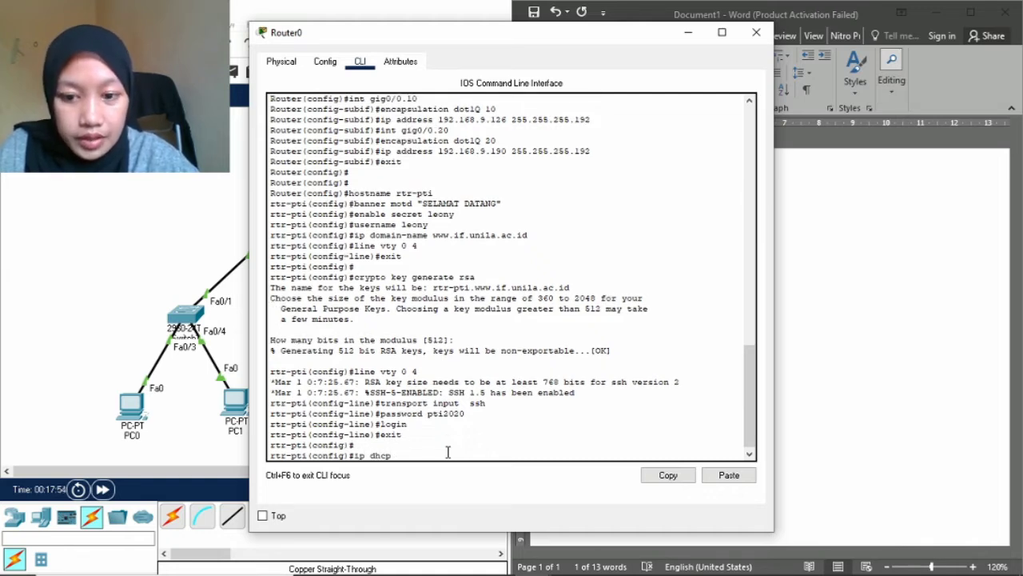
type(" poo")
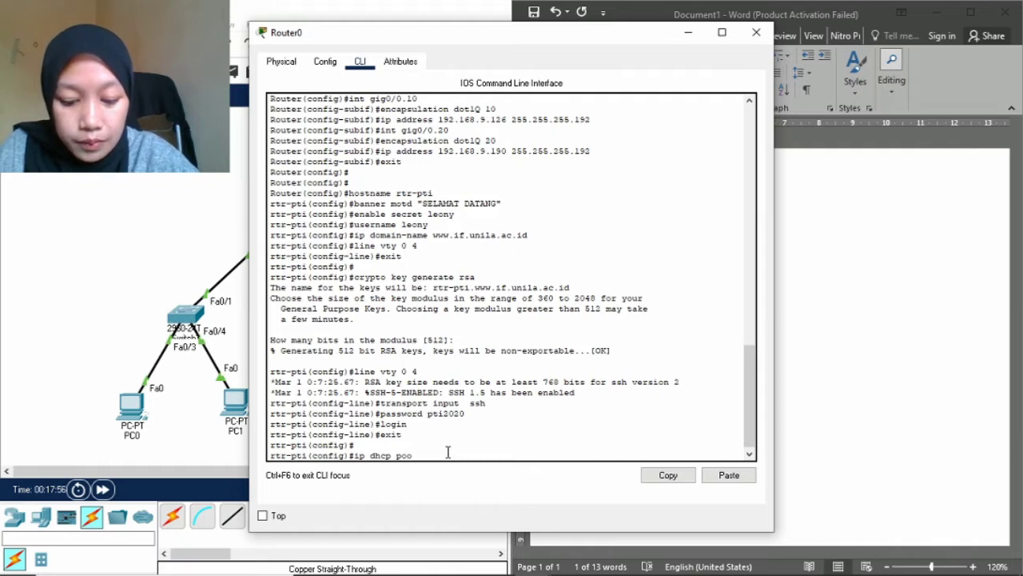
type("l")
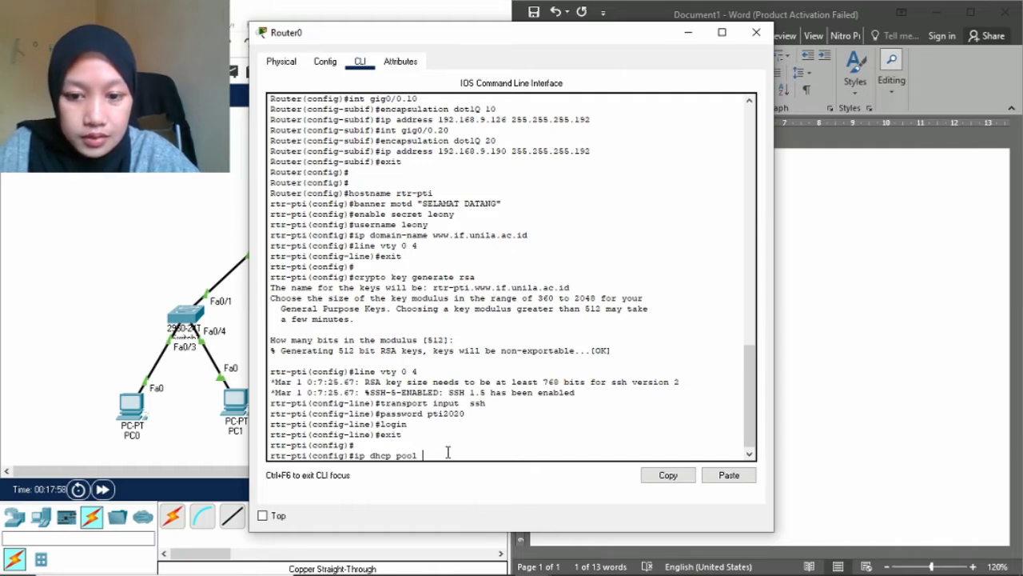
type(" LAN")
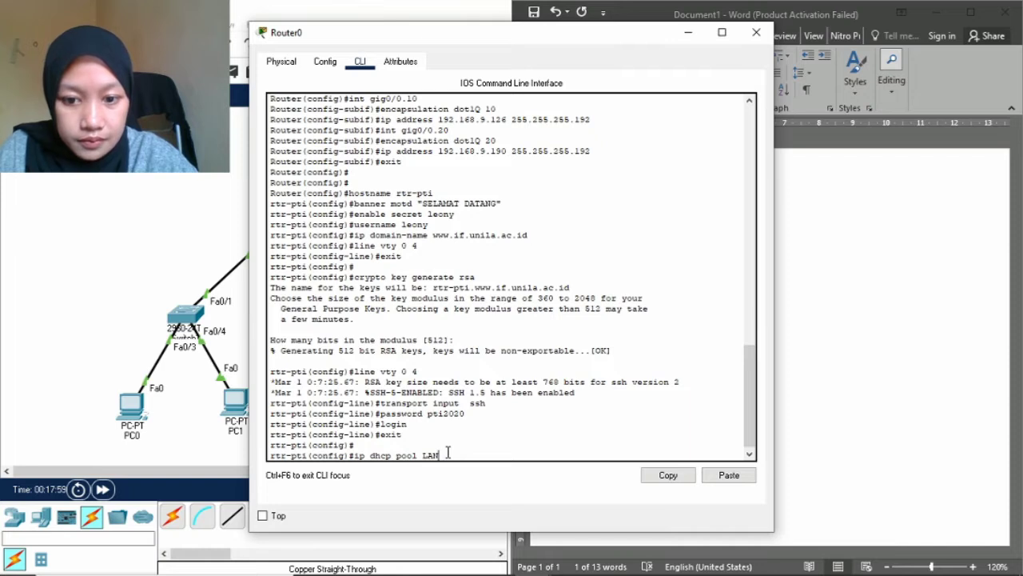
type("-A")
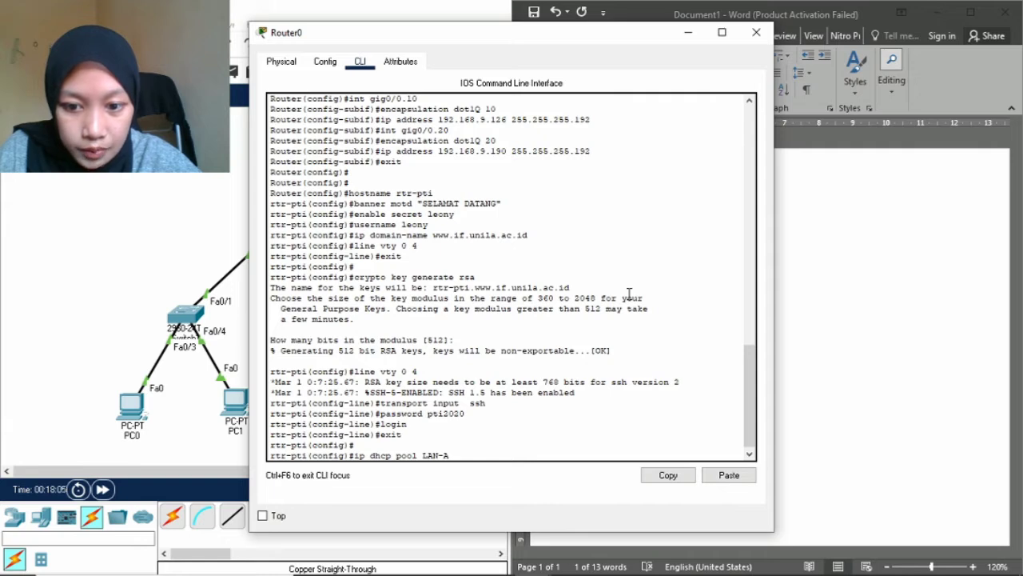
key("Return")
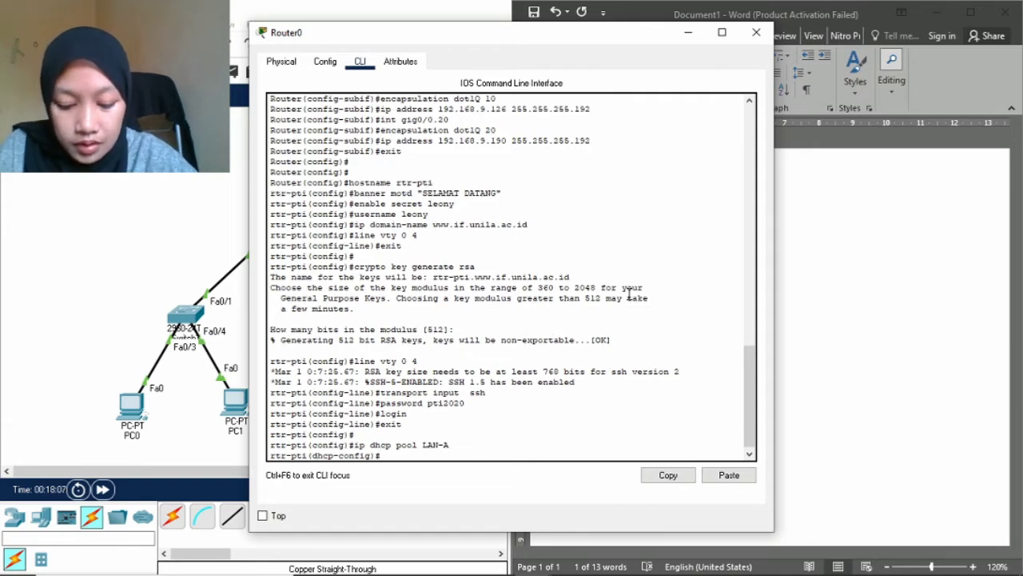
type("networl")
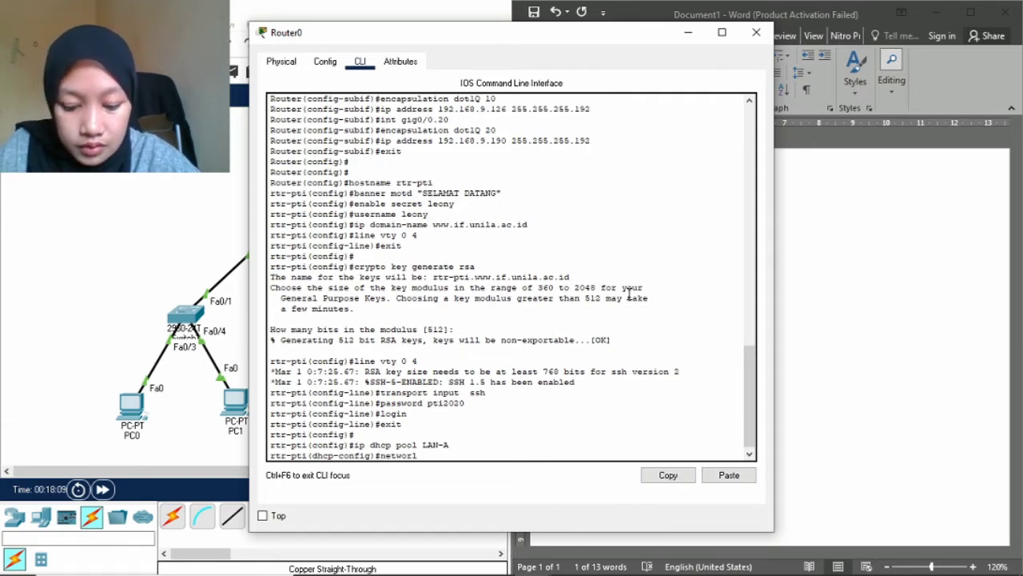
key("BackSpace")
type("k")
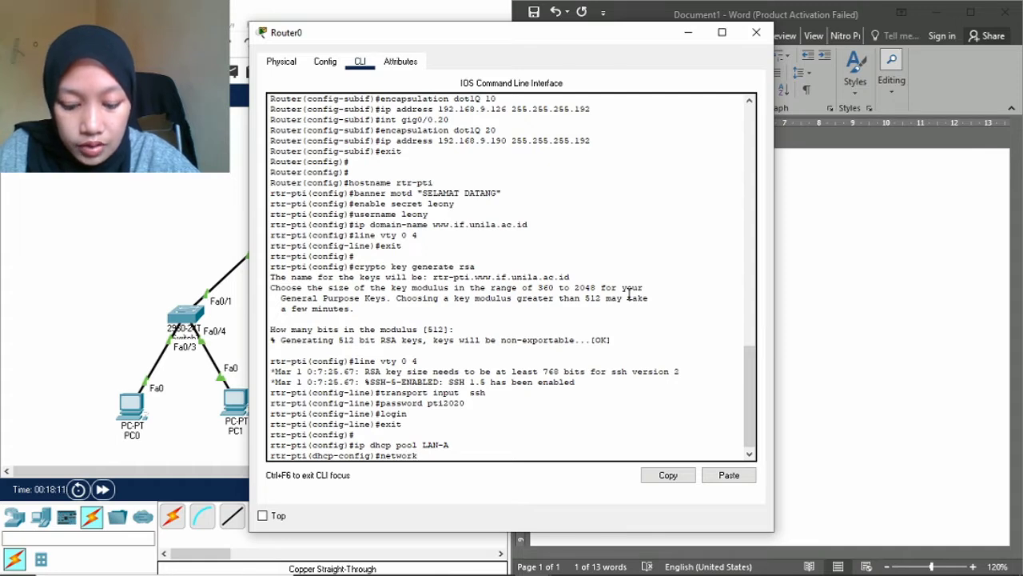
type(" 192.1")
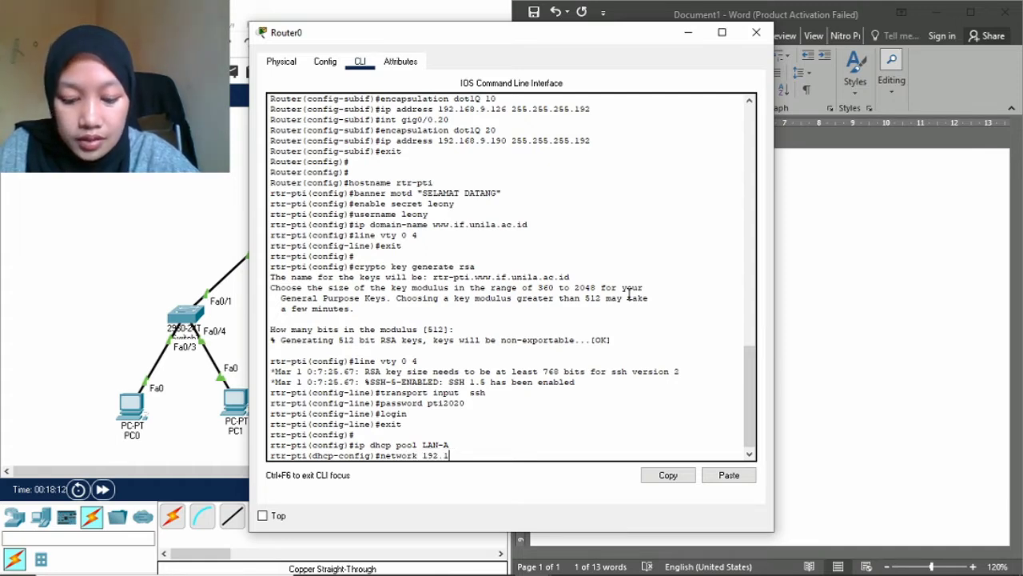
type("68.")
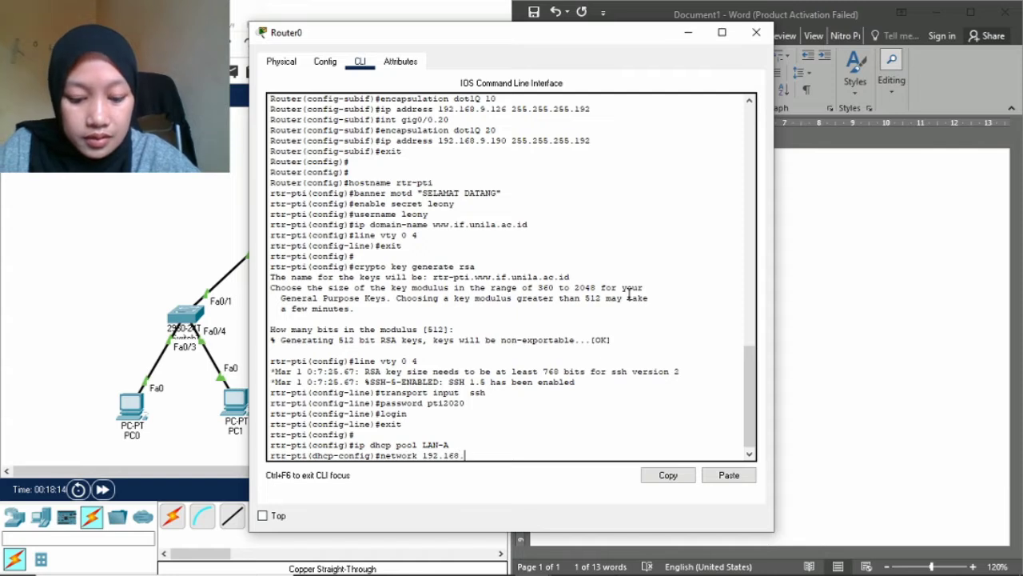
type("9")
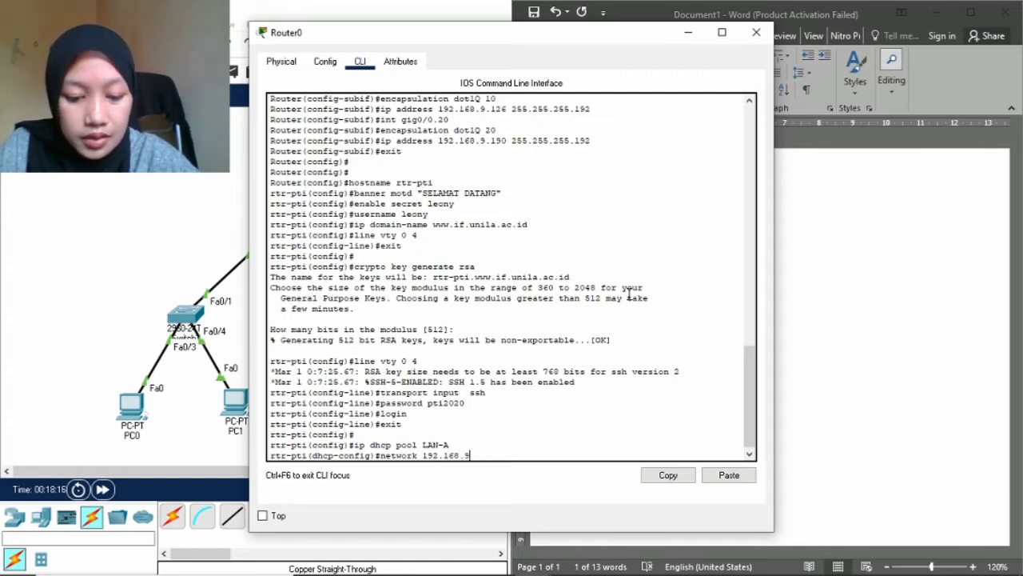
type(".64")
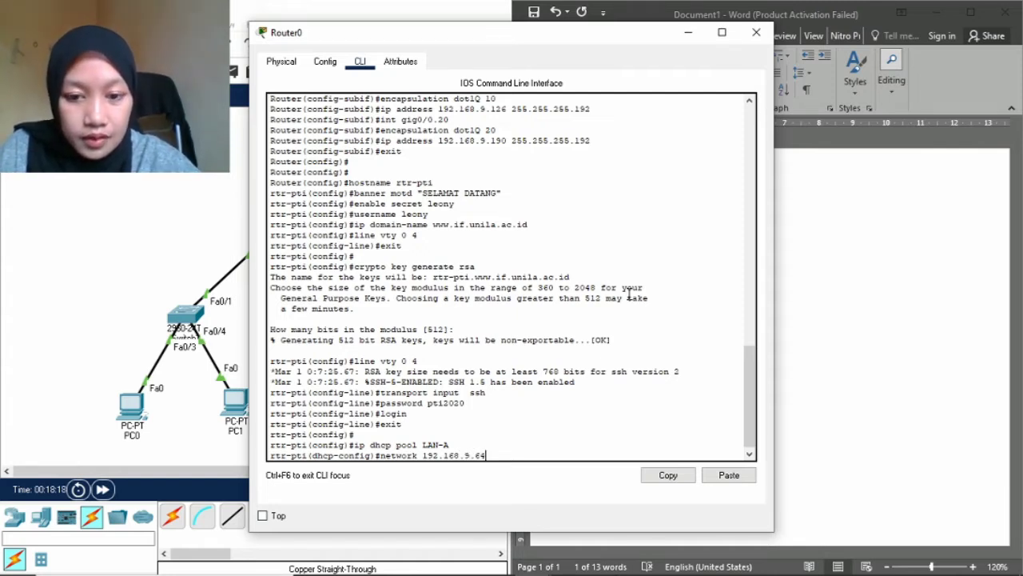
type(" 255")
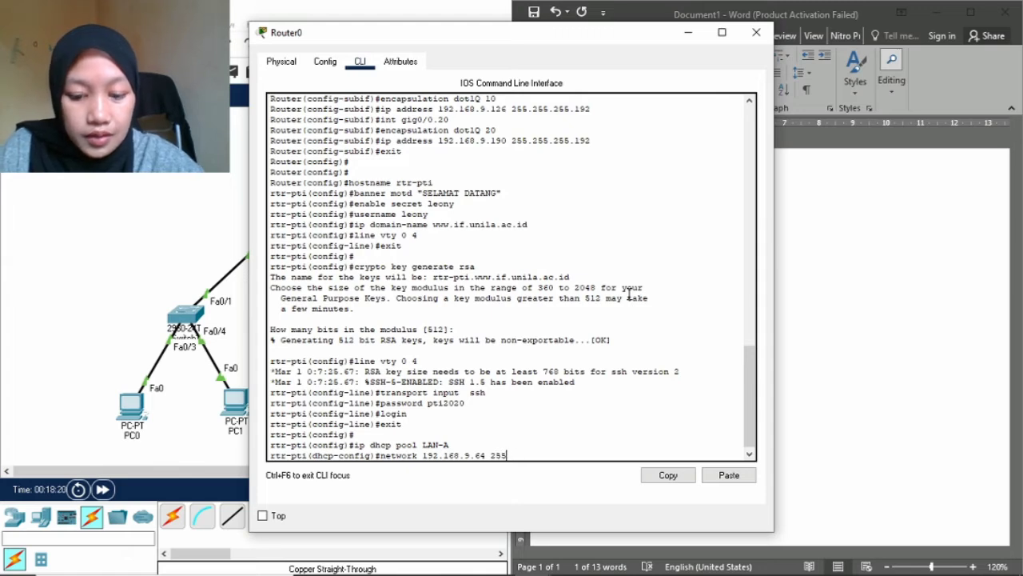
type(".255.255")
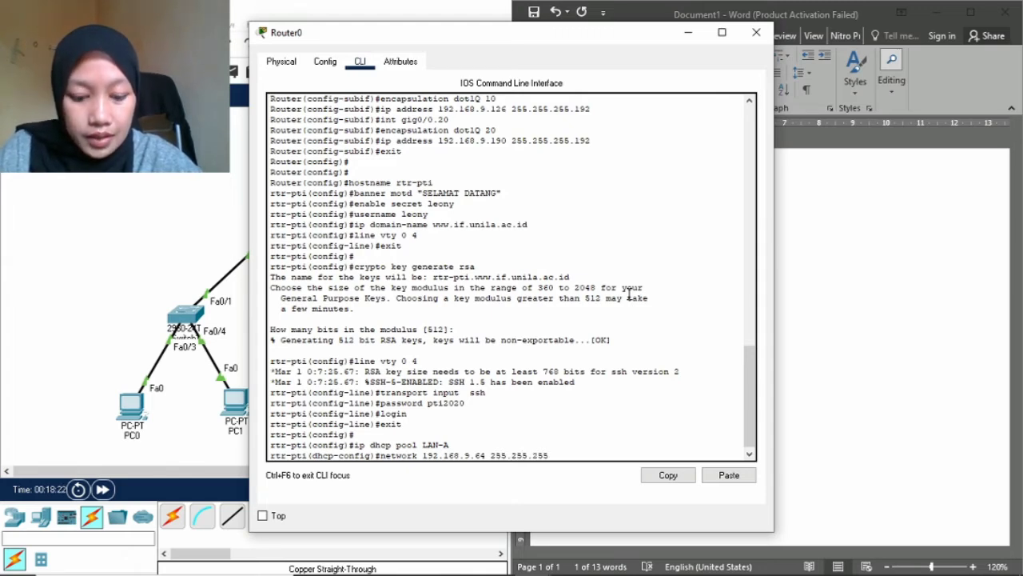
type(".192")
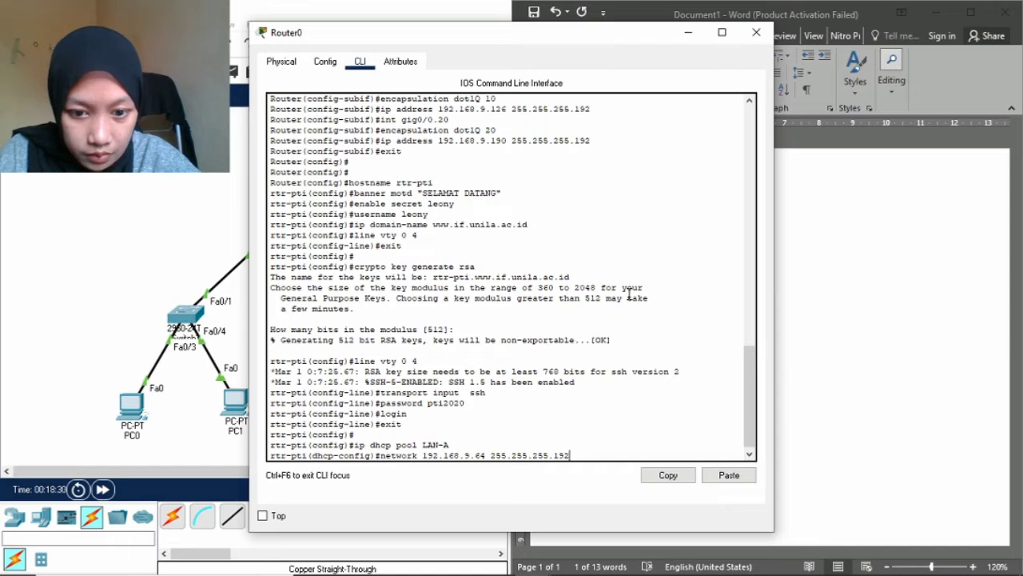
key("Return")
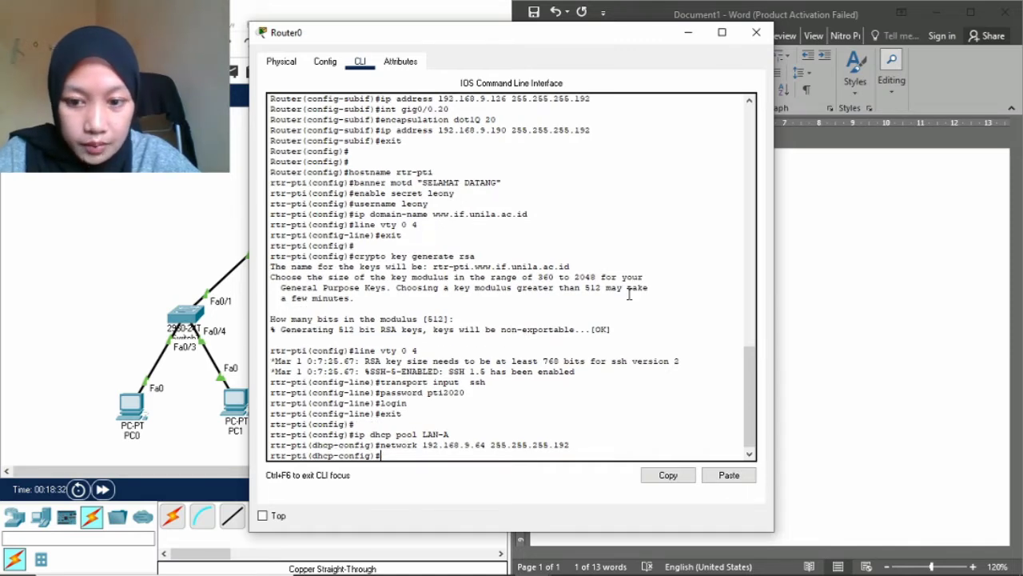
Set the pool's default router to 192.168.9.126, begin a dns-server entry, and minimize Router0's console.
type("defaul")
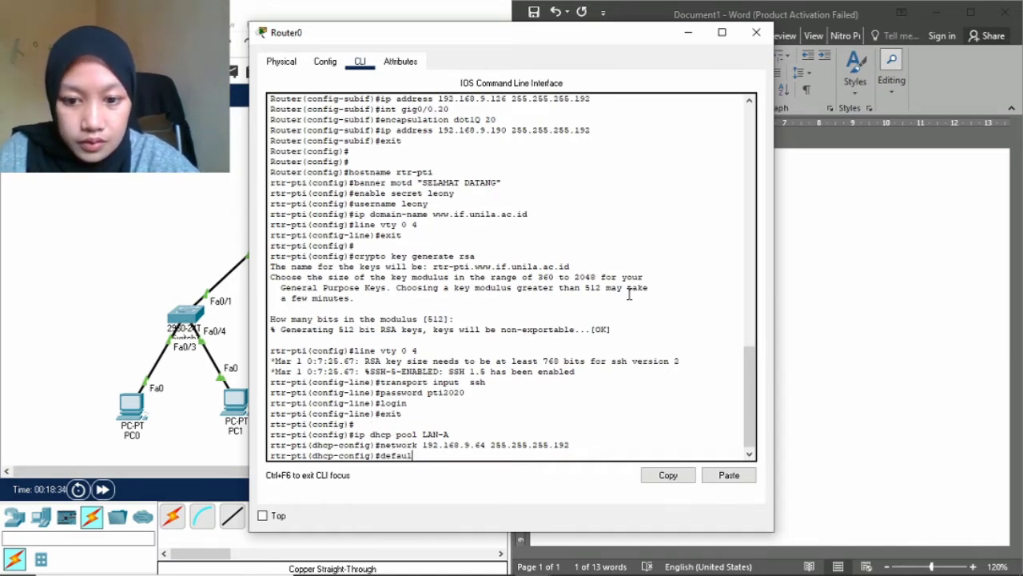
type("t")
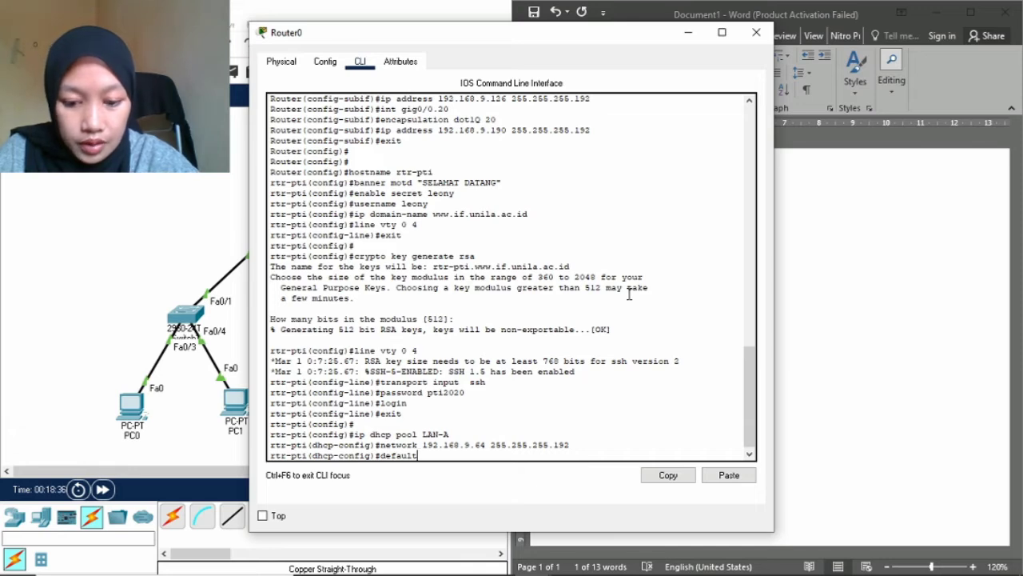
type("-router")
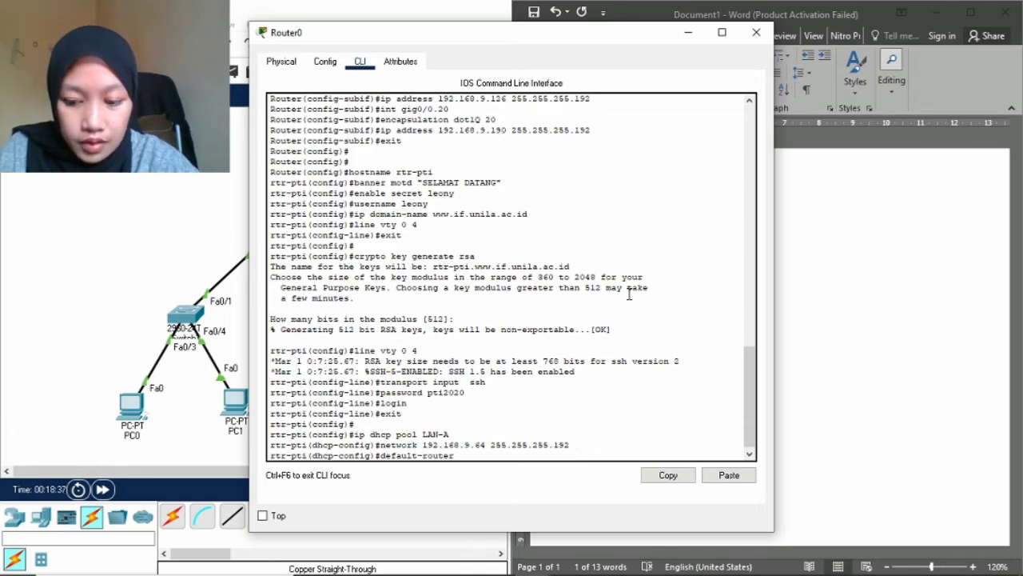
type(" 192.")
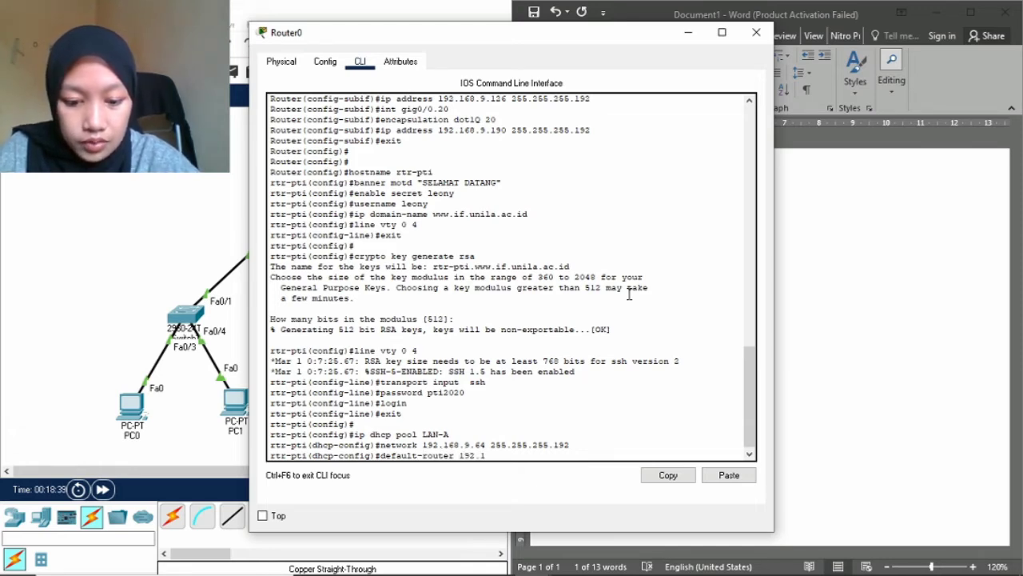
type("168.9")
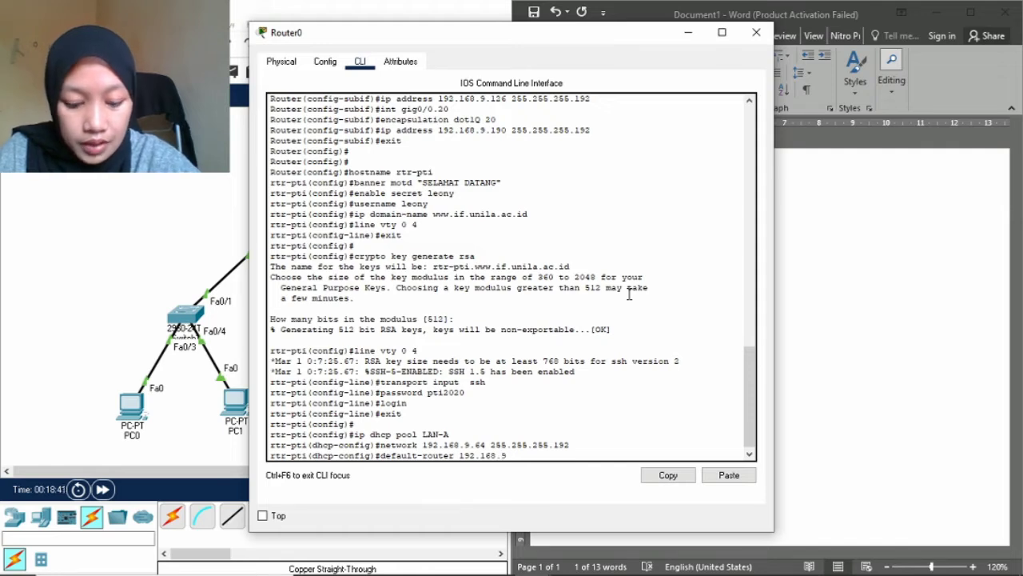
type(".126")
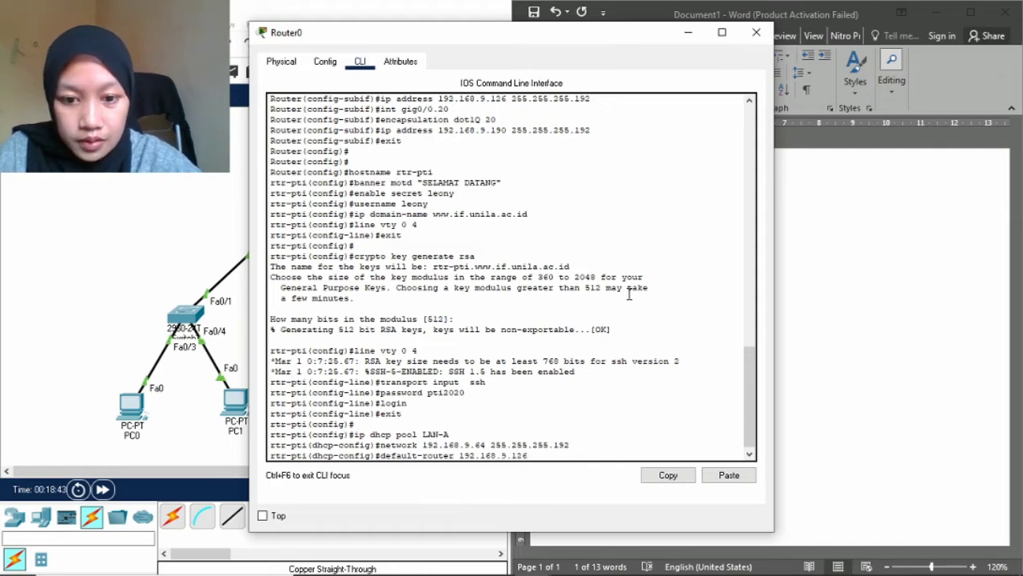
key("Return")
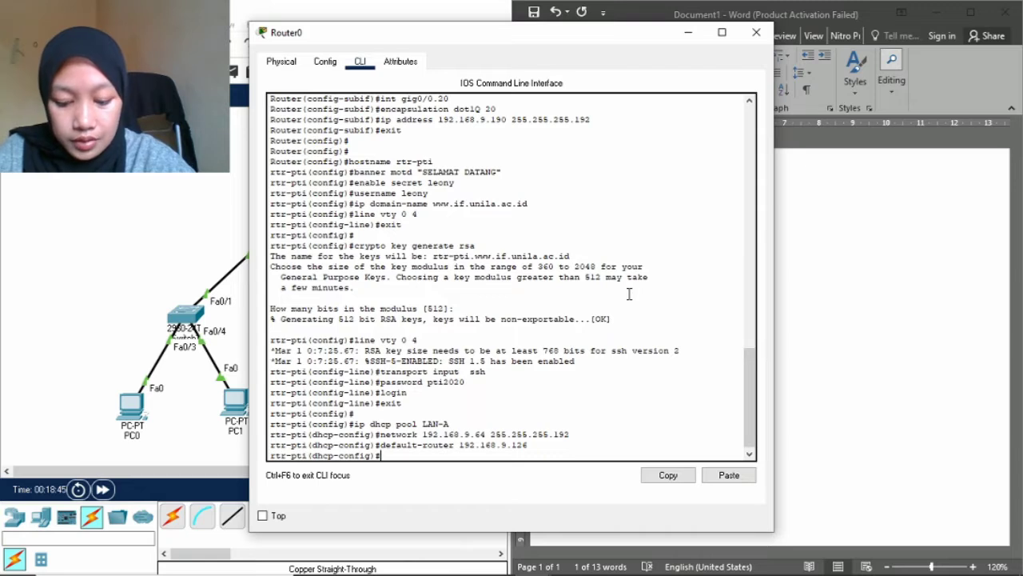
type("dns se")
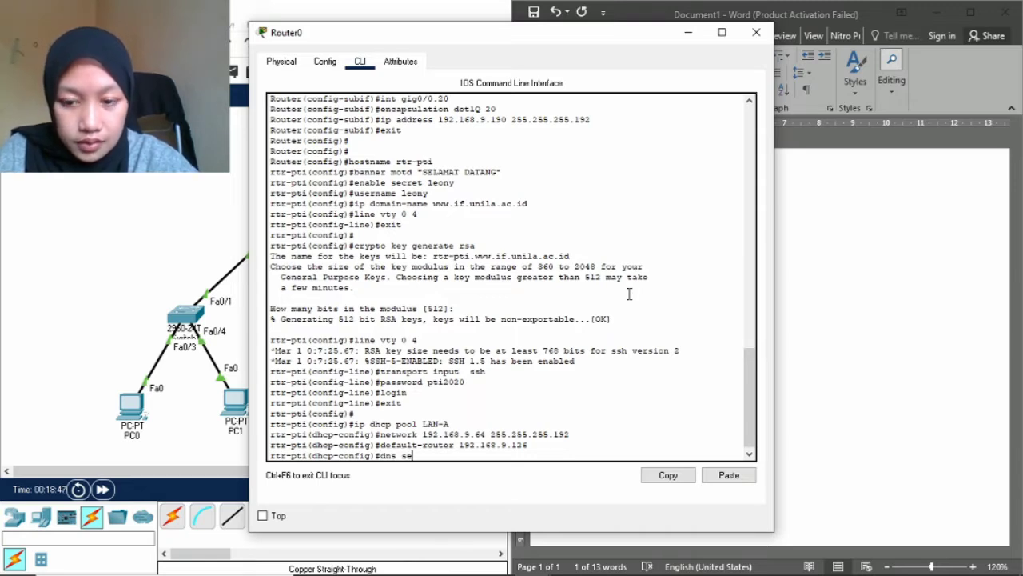
key("BackSpace")
key("BackSpace")
key("BackSpace")
type("-se")
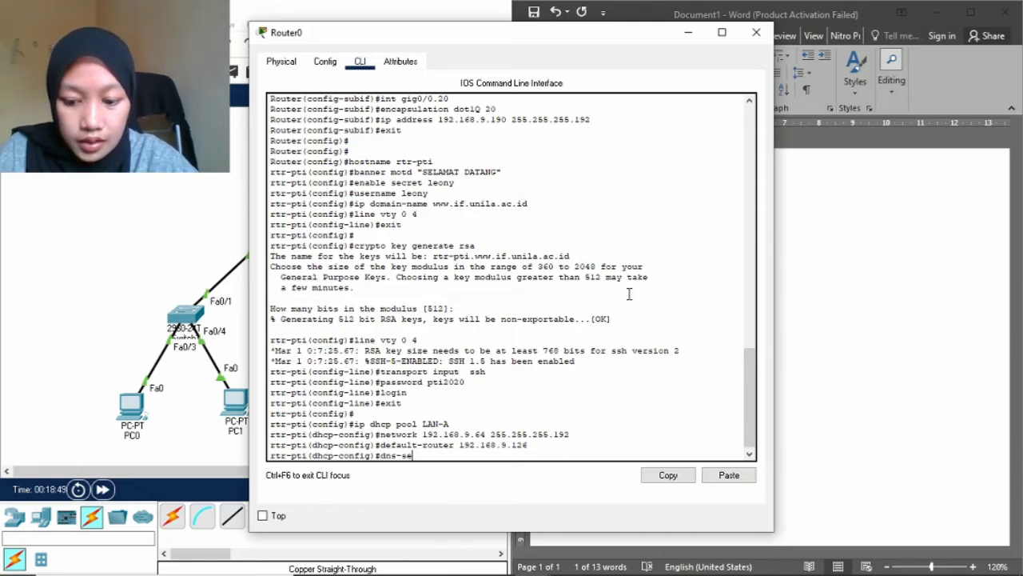
type("rver")
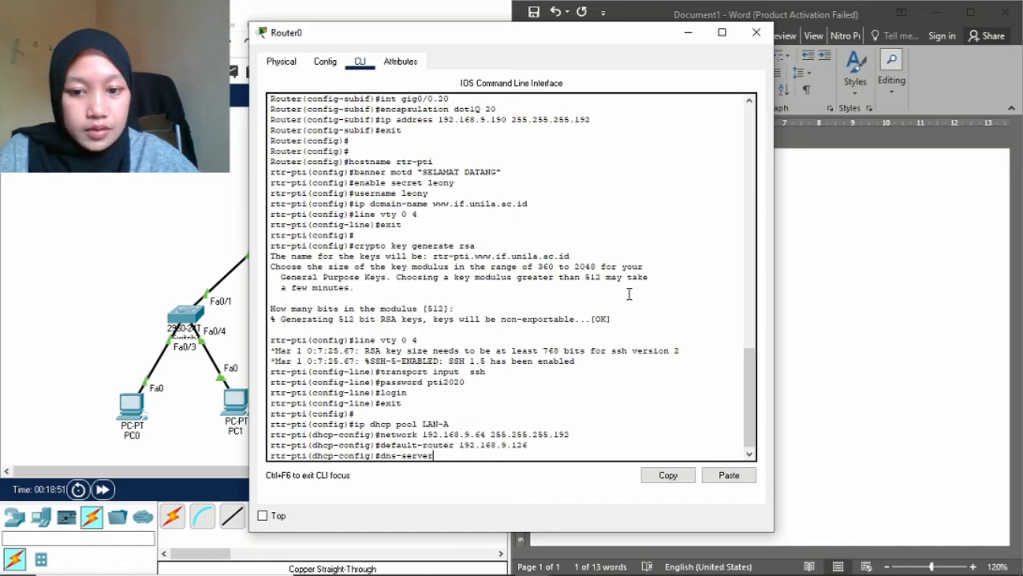
left_click(687, 33)
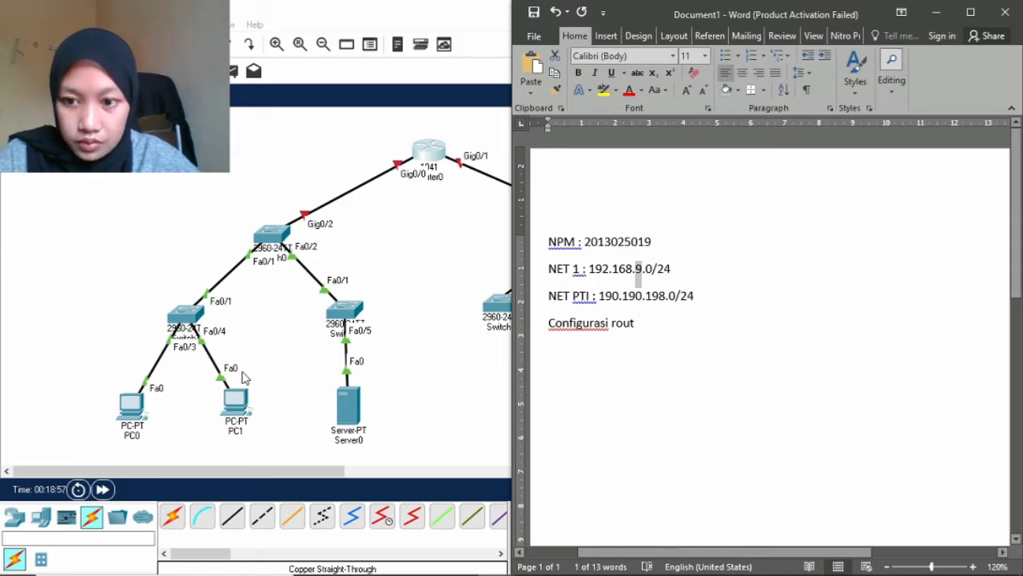
Enter 192.168.9.125 as Server0's IPv4 address in Desktop IP Configuration.
left_click(356, 414)
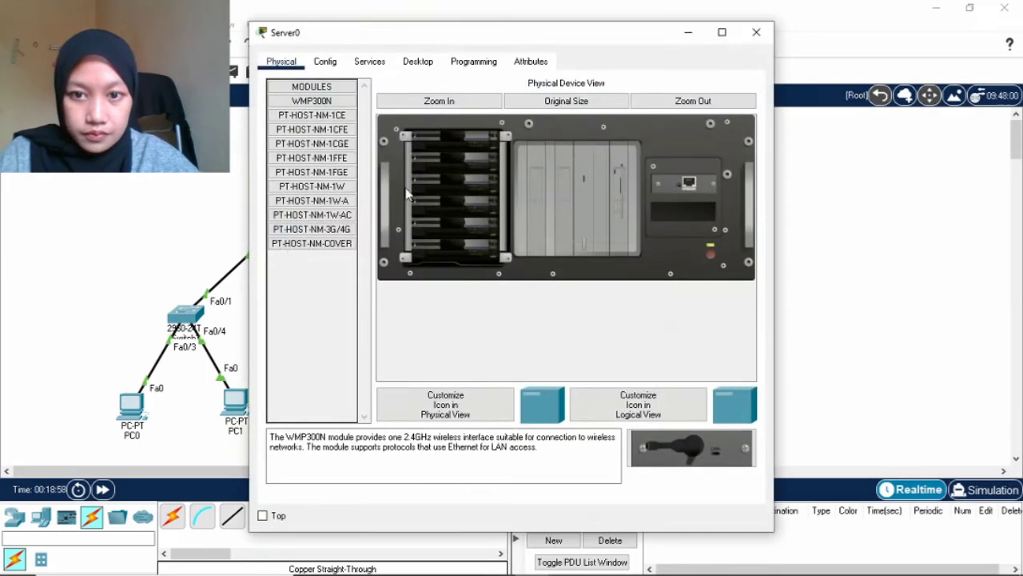
left_click(412, 66)
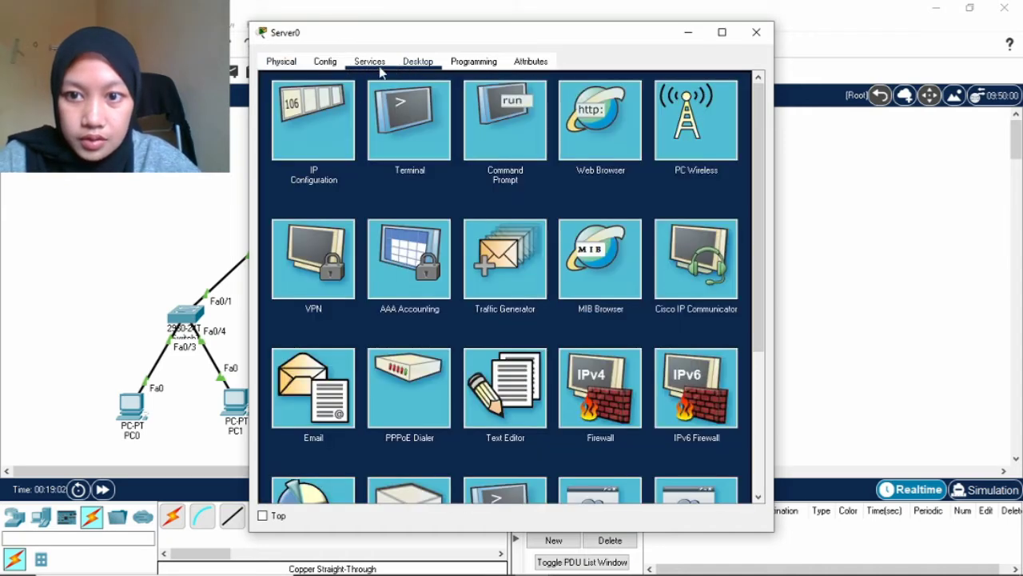
left_click(337, 106)
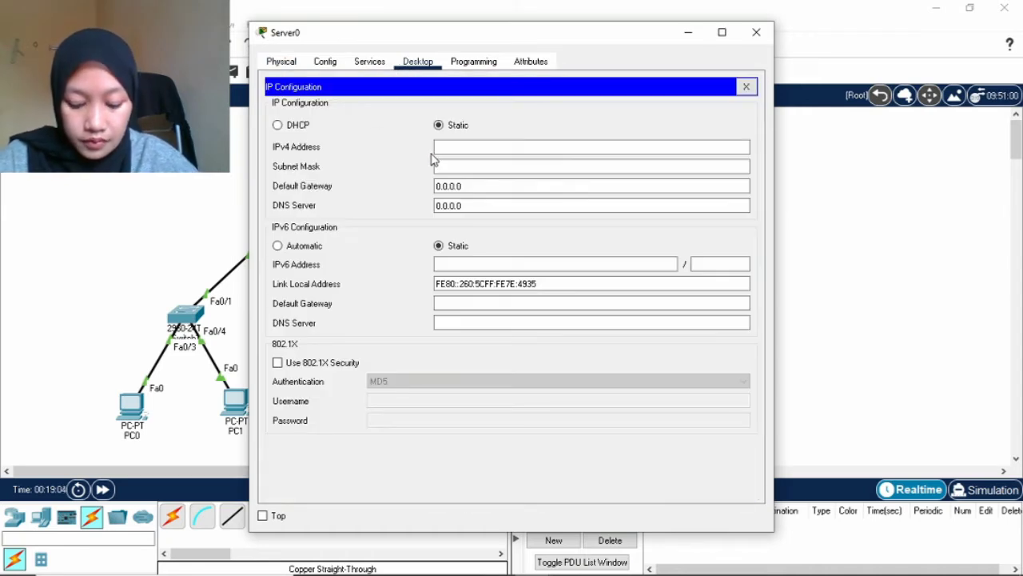
left_click(439, 148)
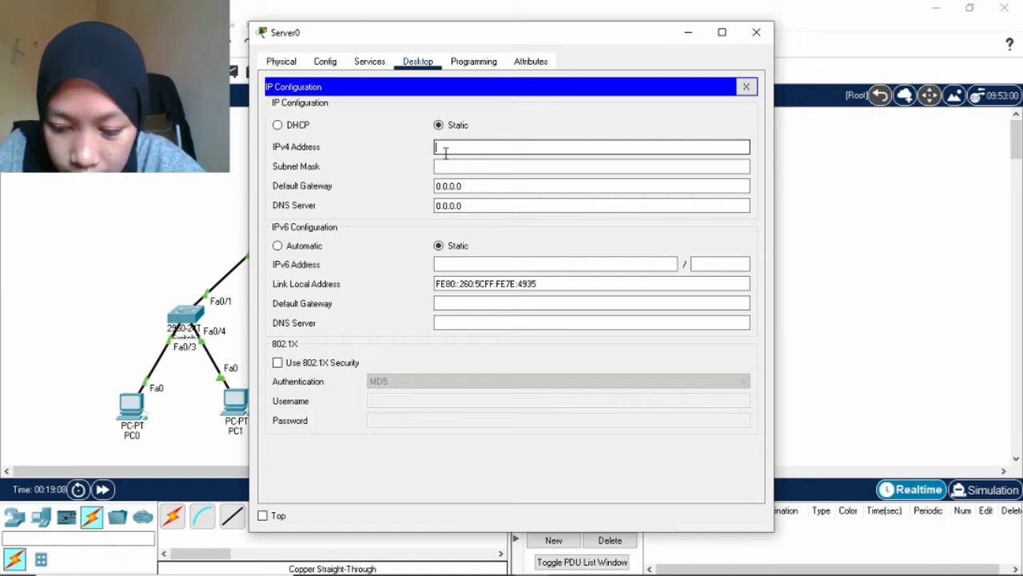
type("192")
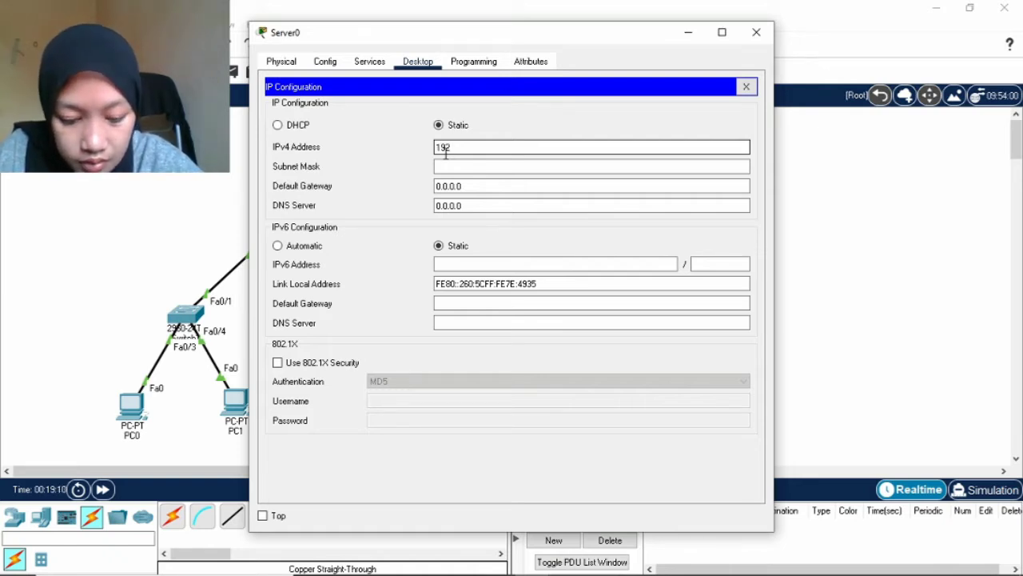
type(".168")
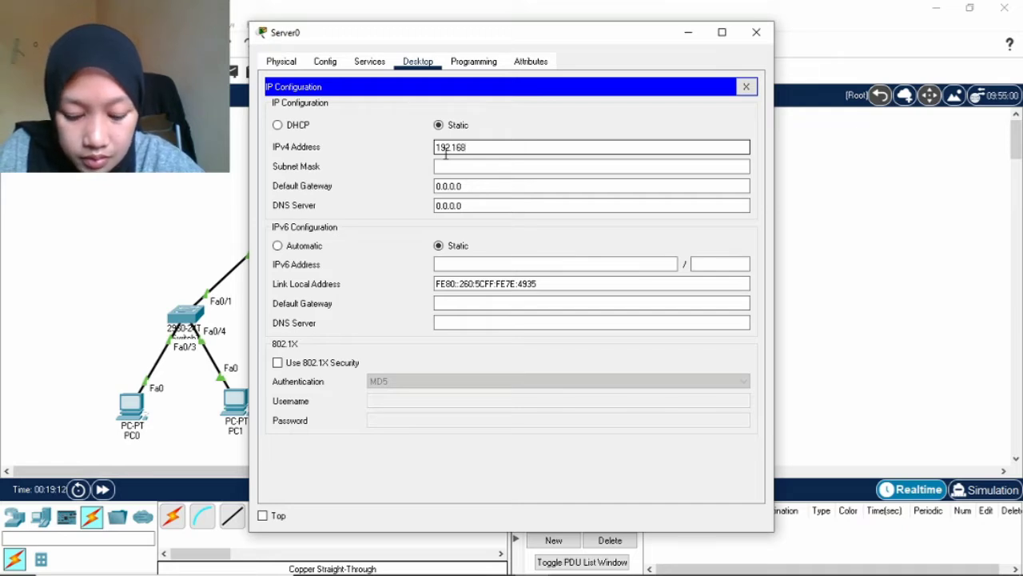
type(".9.125")
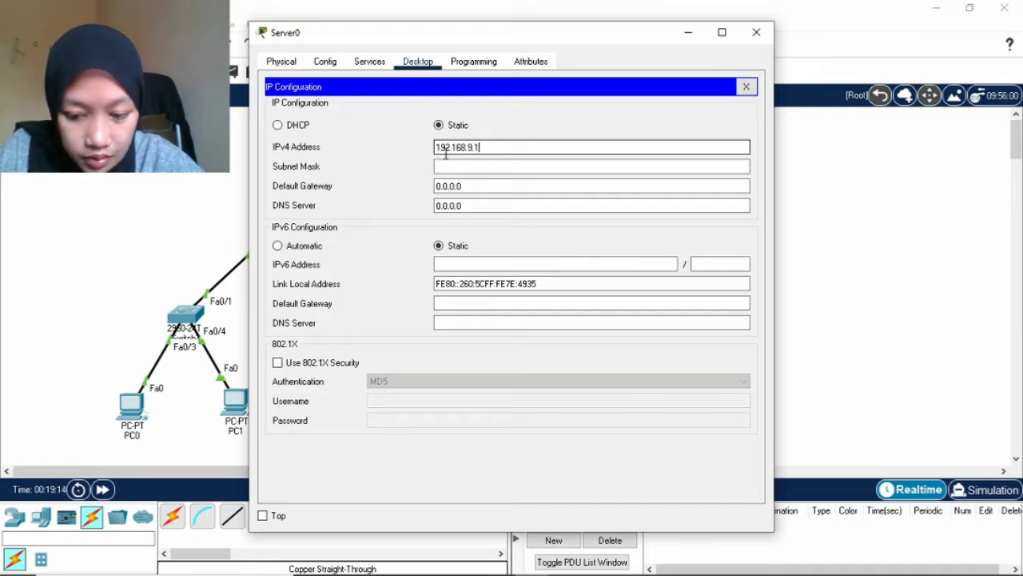
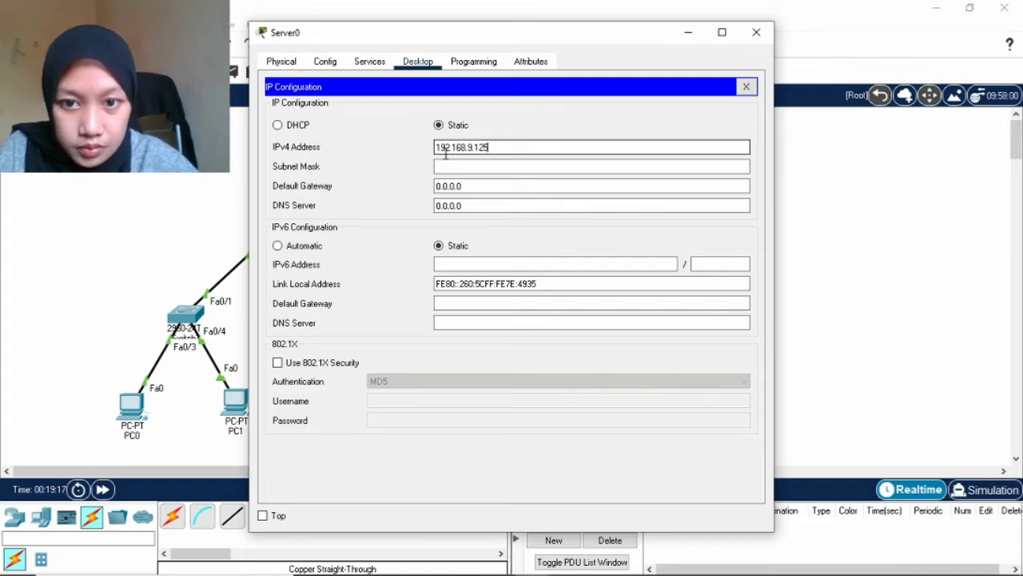
Set Server0's subnet mask to 255.255.255.192 and default gateway to 192.168.9.126.
left_click(551, 166)
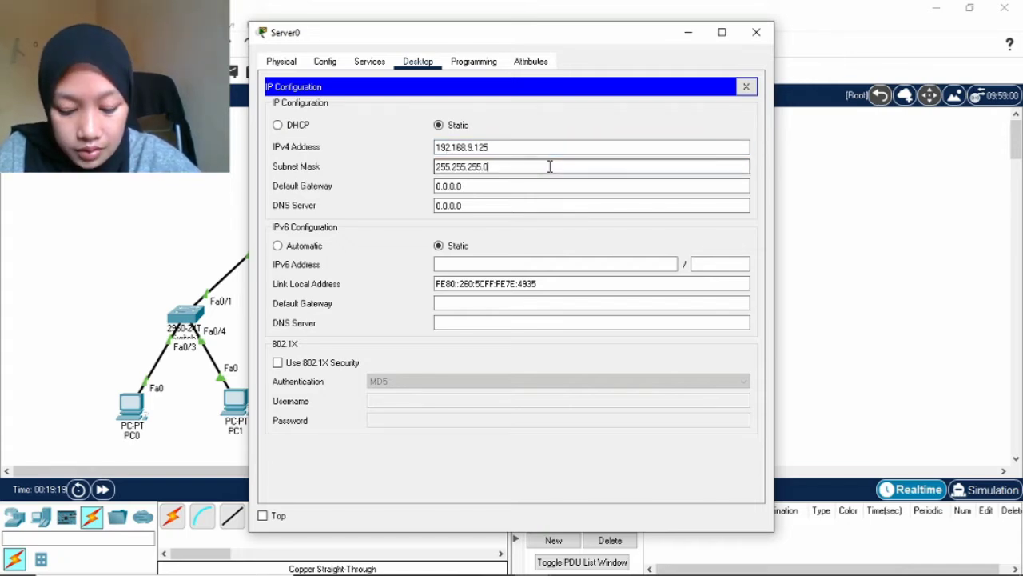
key("BackSpace")
key("BackSpace")
type(".192")
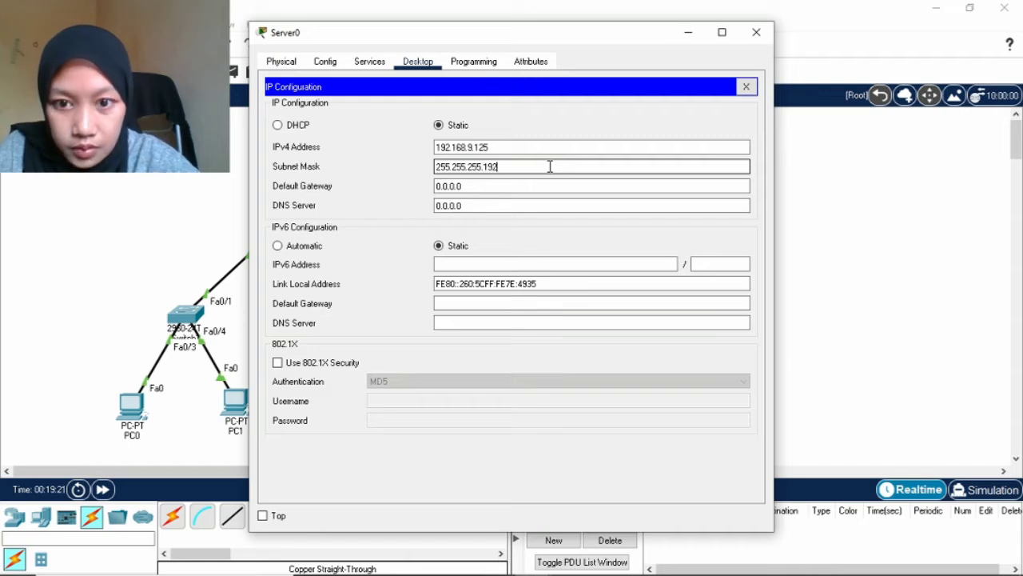
left_click(538, 187)
key("BackSpace")
key("BackSpace")
key("BackSpace")
key("BackSpace")
key("BackSpace")
key("BackSpace")
key("BackSpace")
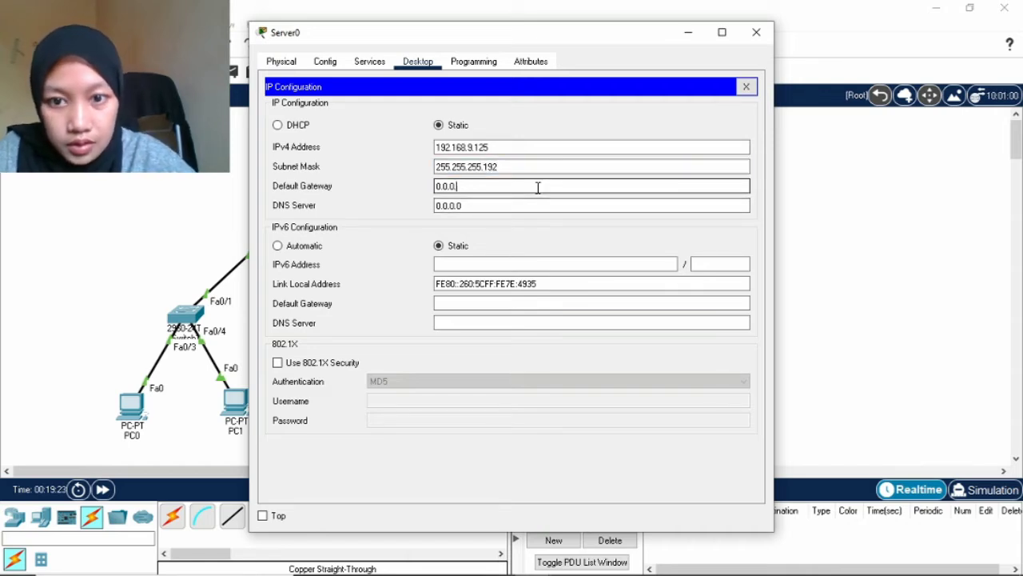
type("192")
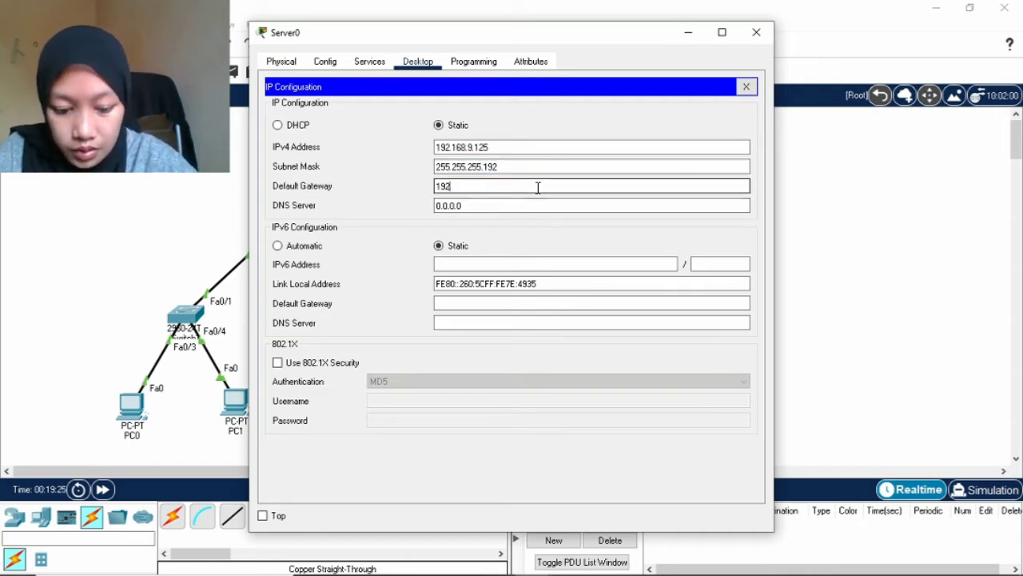
type(".16")
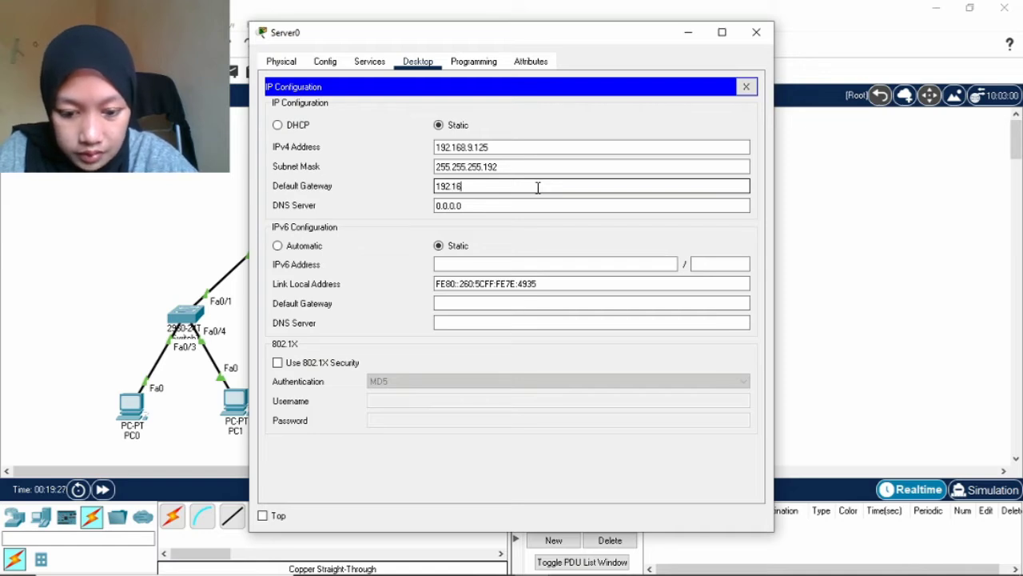
type("8.2")
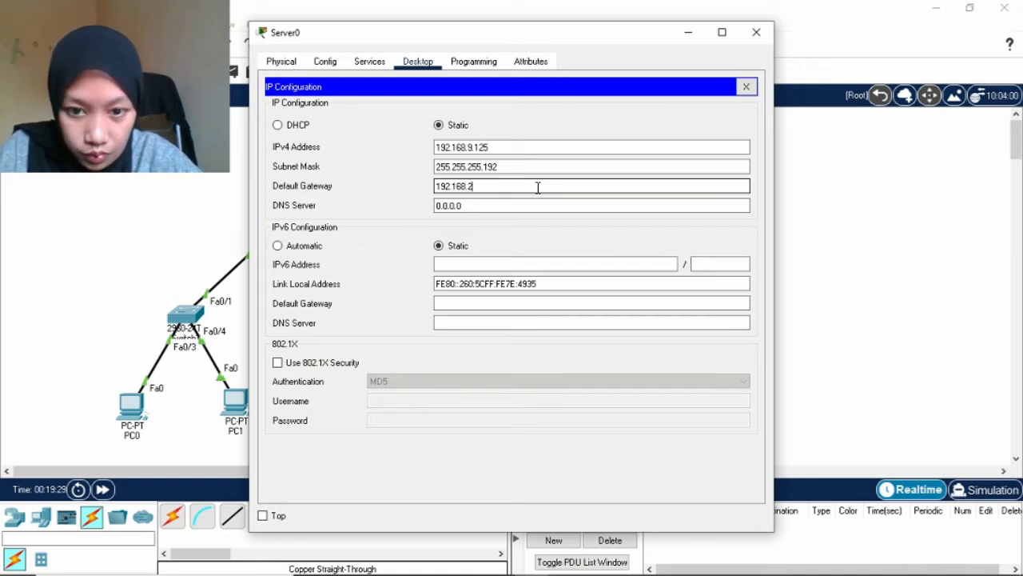
key("BackSpace")
type("9")
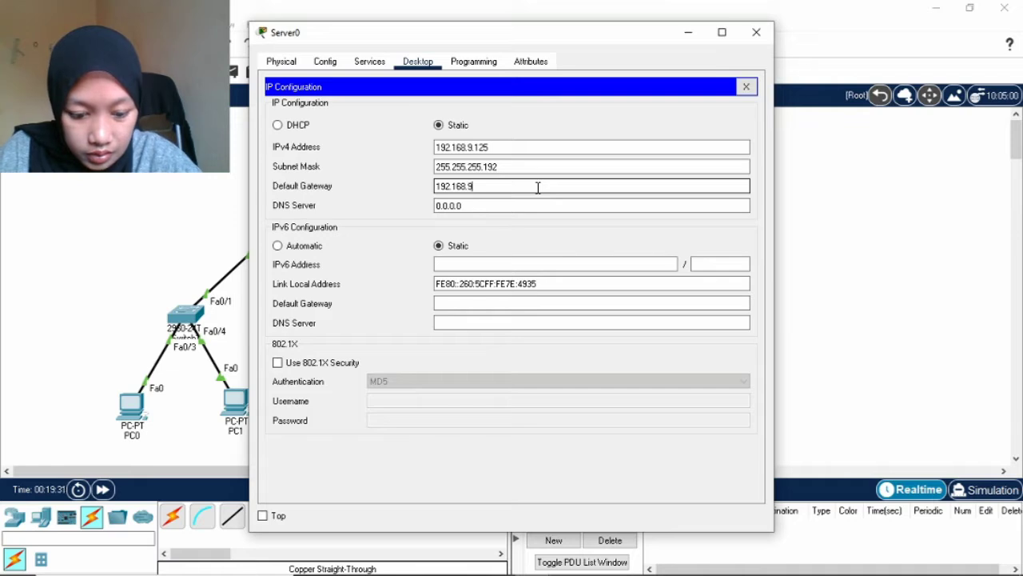
type(".126")
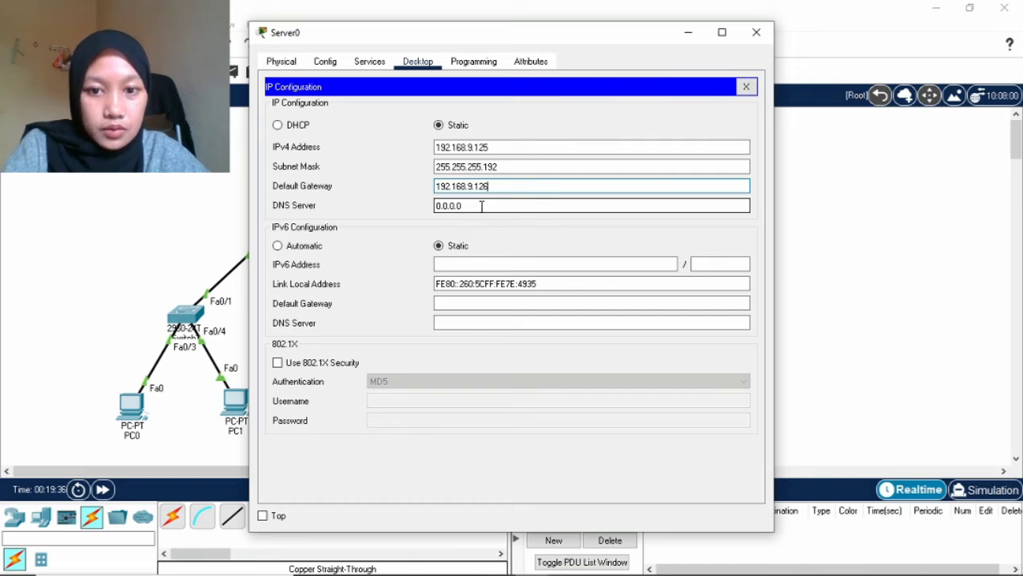
Enter 192.168.9.125 as Server0's DNS server and minimize its window.
left_click(481, 206)
key("BackSpace")
key("BackSpace")
key("BackSpace")
key("BackSpace")
key("BackSpace")
key("BackSpace")
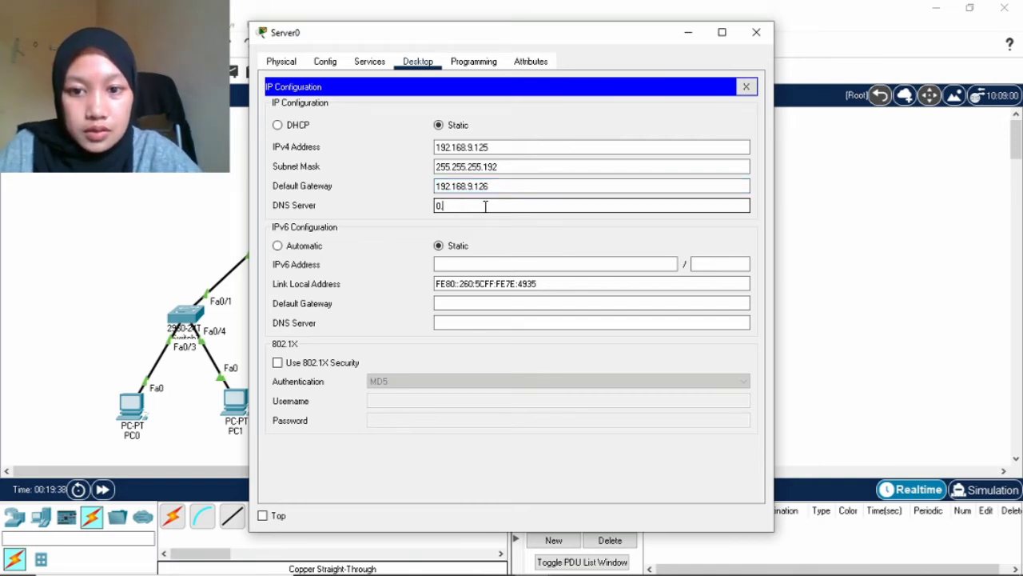
key("BackSpace")
type("1")
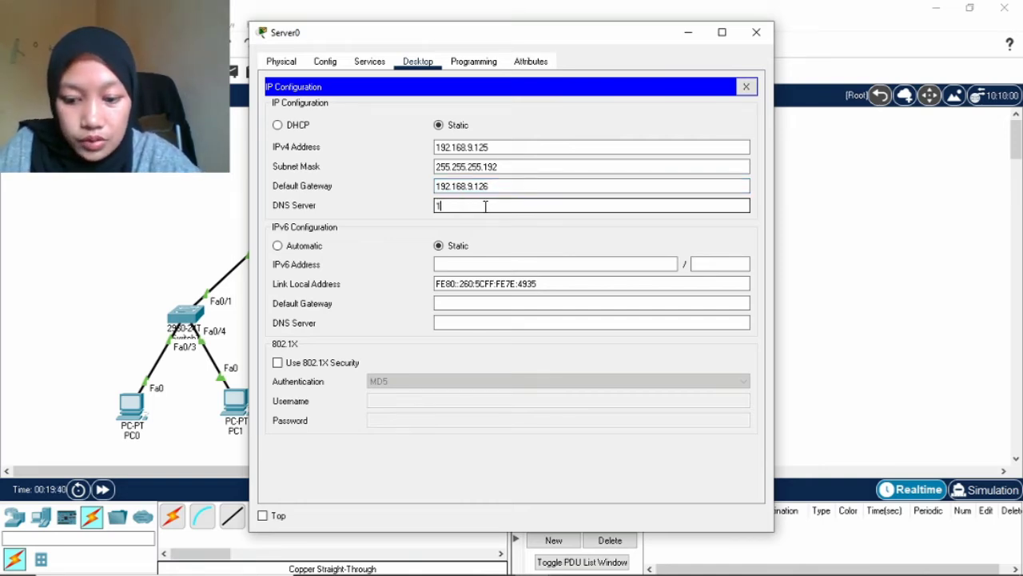
type("92.1")
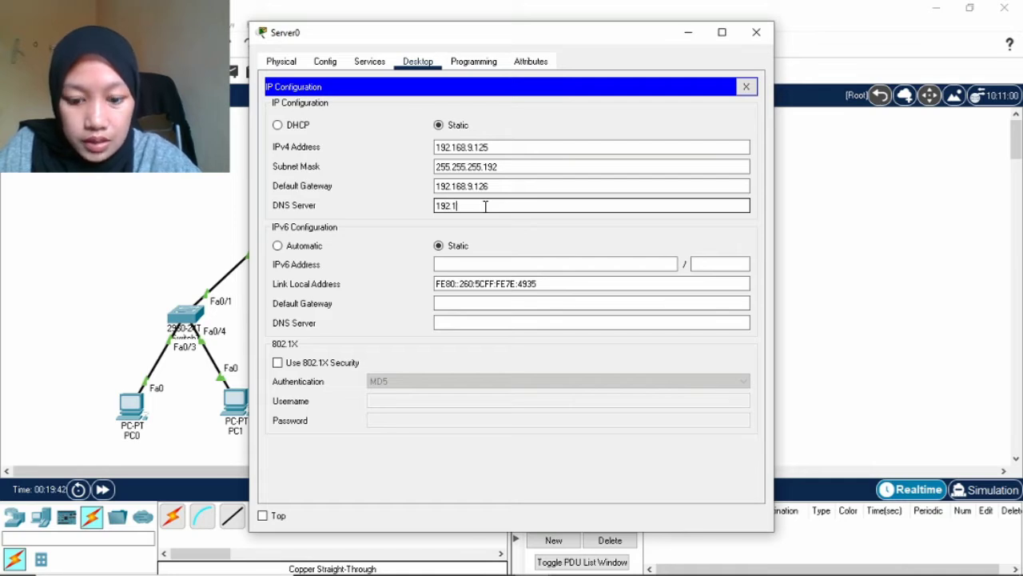
type("6")
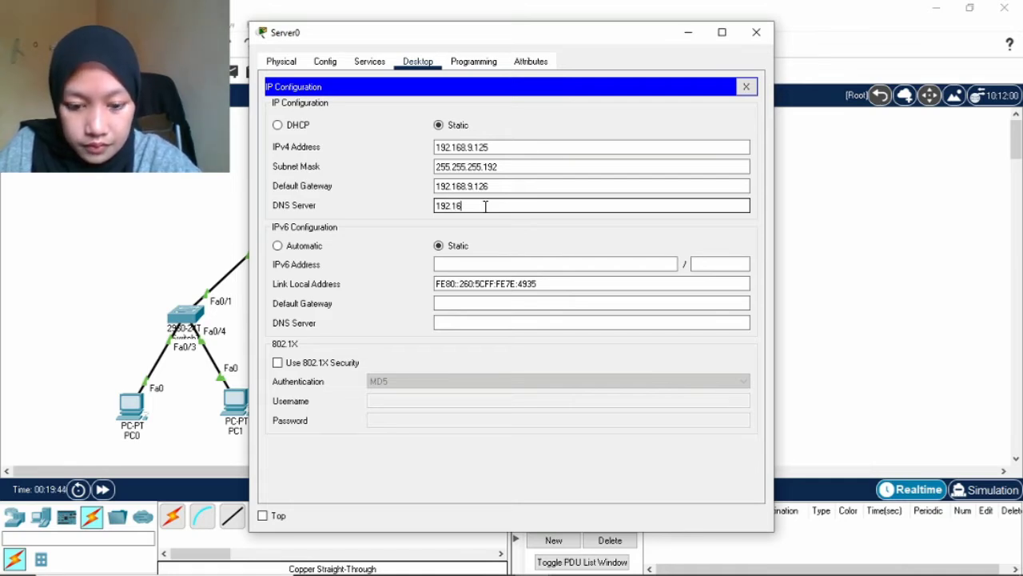
type("8.9.12")
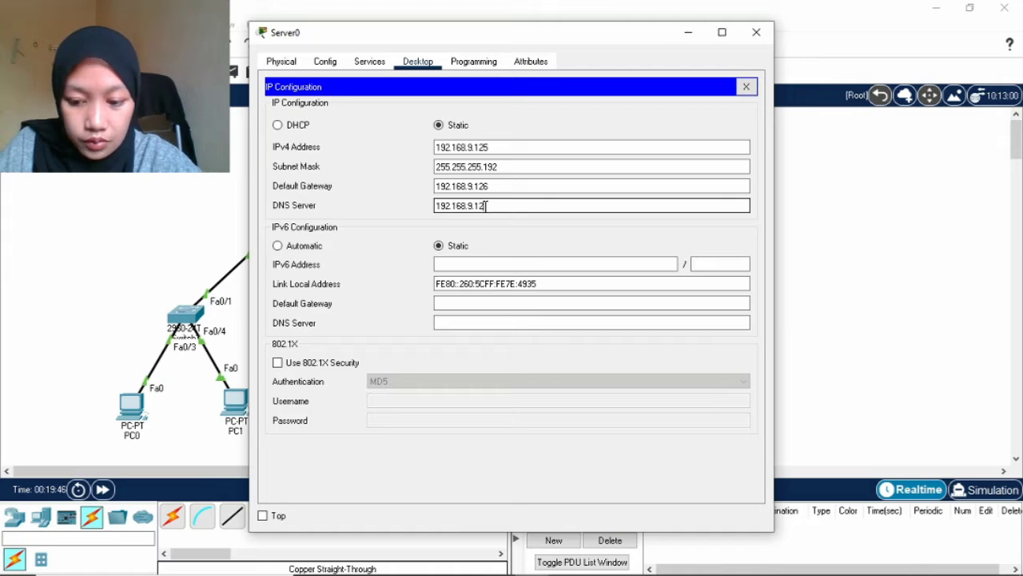
type("5")
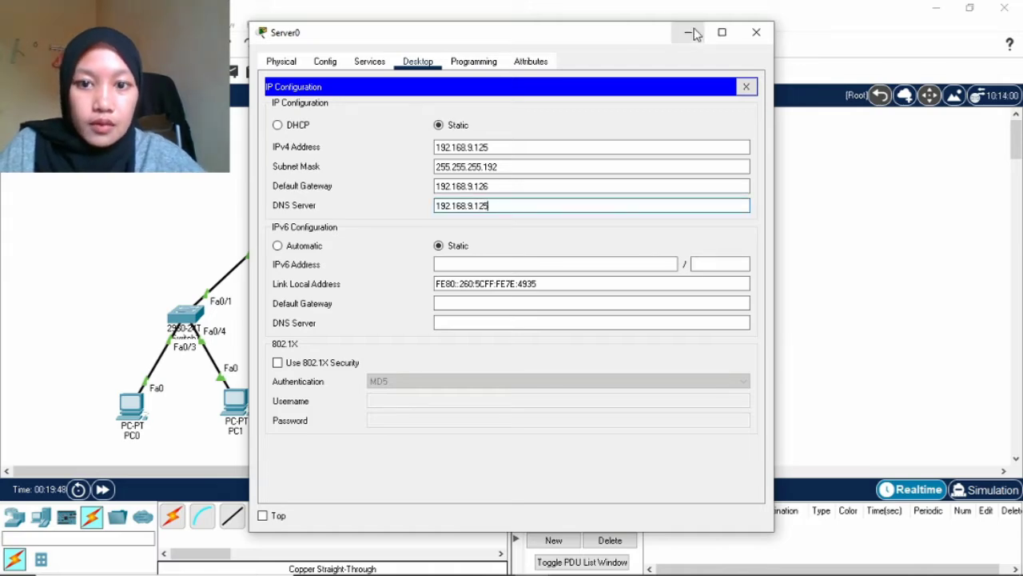
left_click(689, 31)
Complete LAN-A's dns-server 192.168.9.125 in Router0's CLI and exit the pool.
left_click(440, 150)
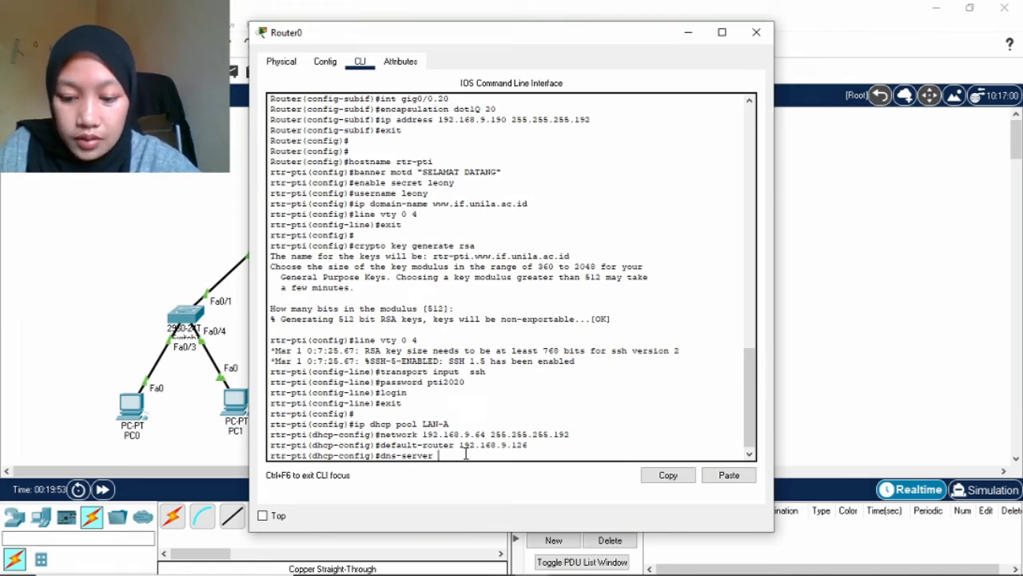
type("192.1")
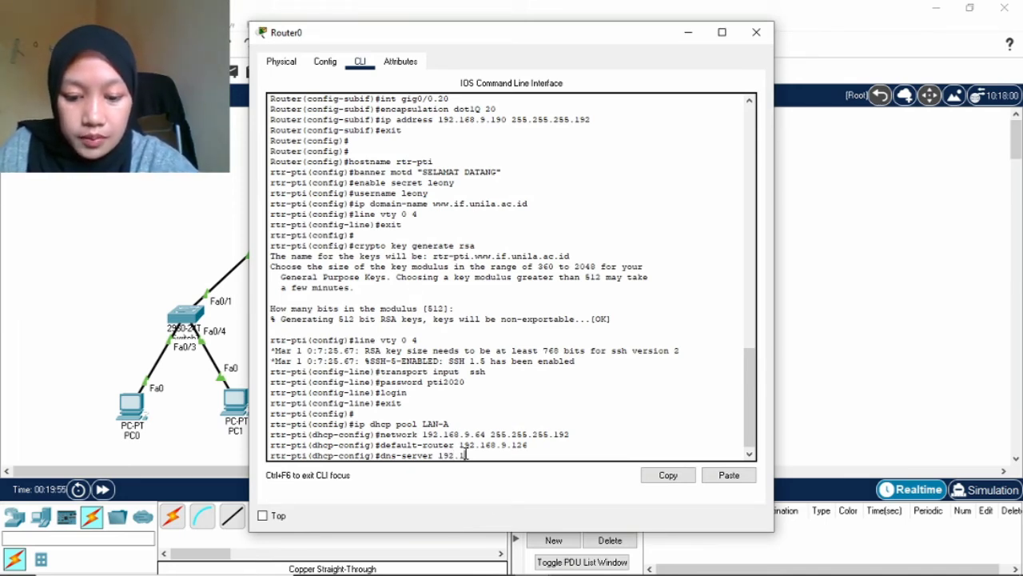
type("68.")
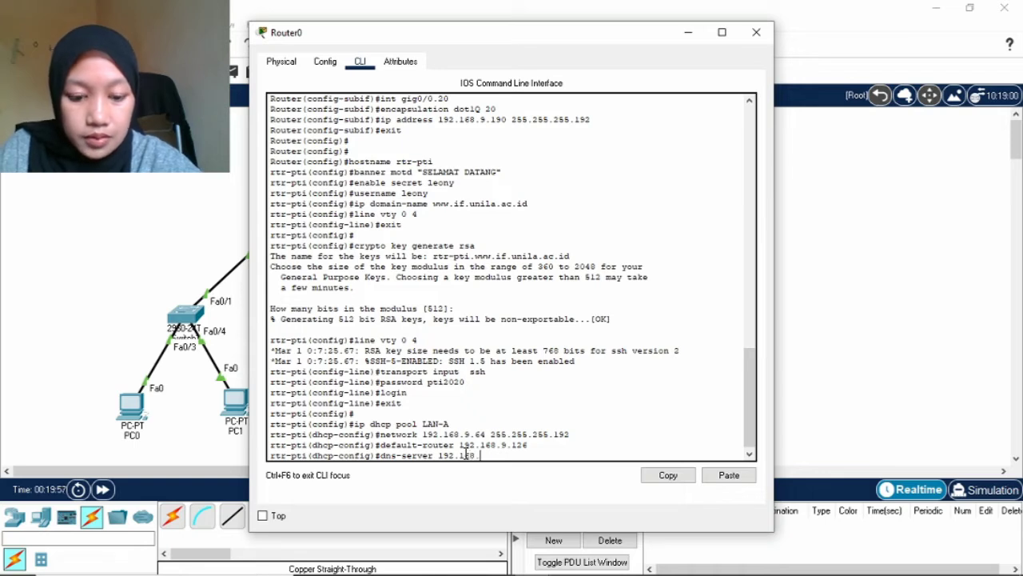
type("9.1")
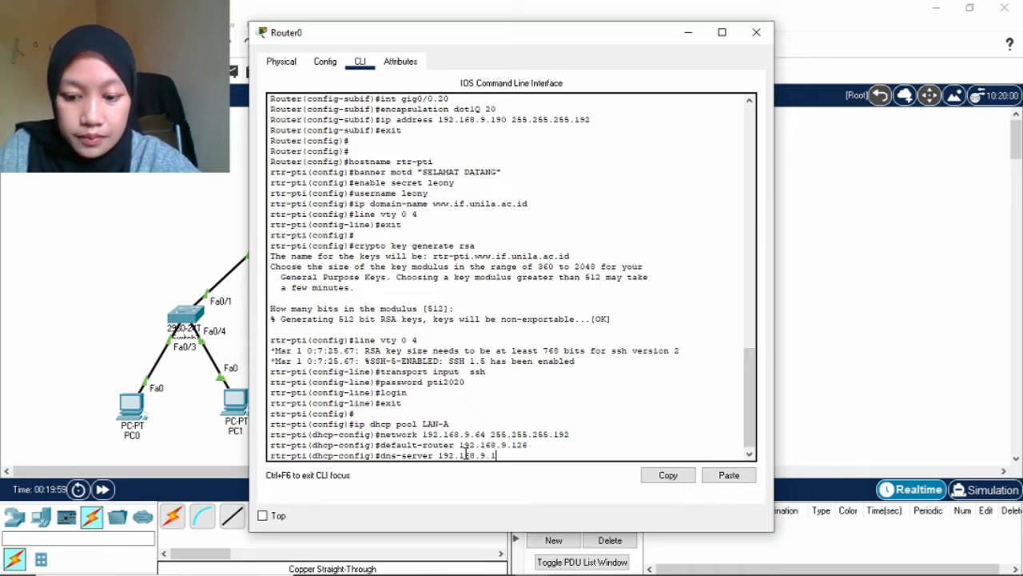
type("25")
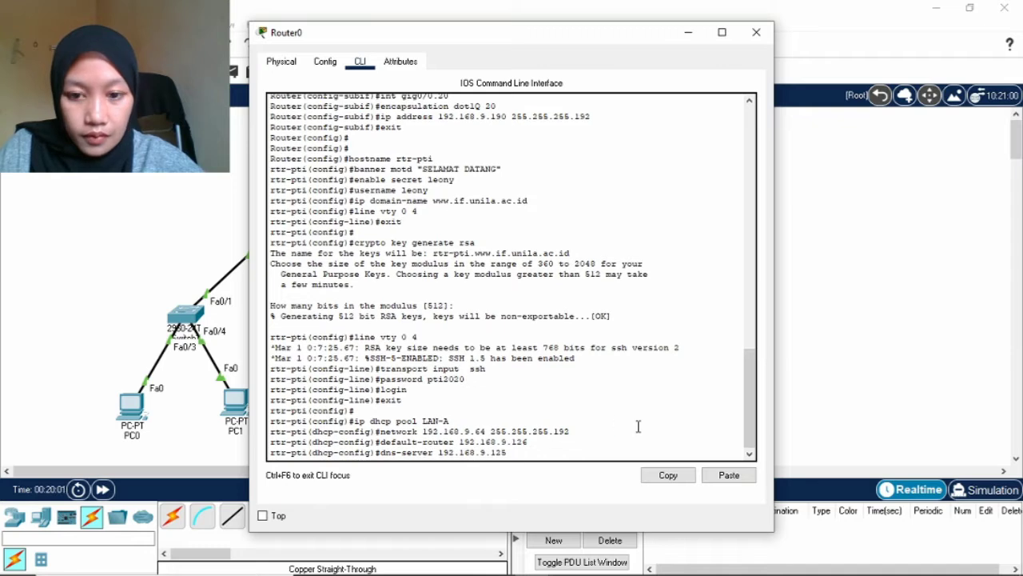
key("Return")
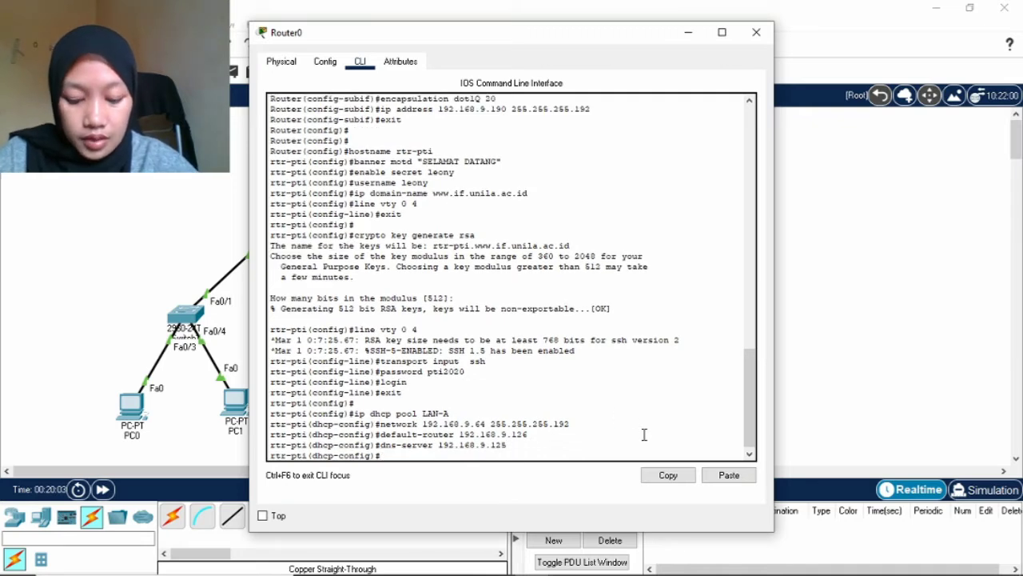
type("exit")
key("Return")
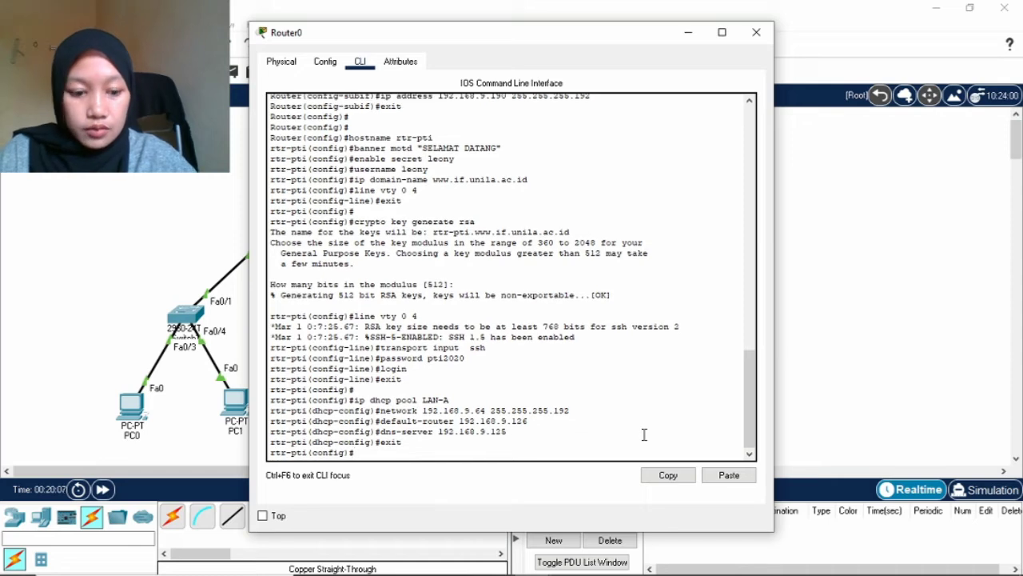
Create DHCP pool VLAN-B with network 192.168.9.128 255.255.255.192.
key("Return")
type("d")
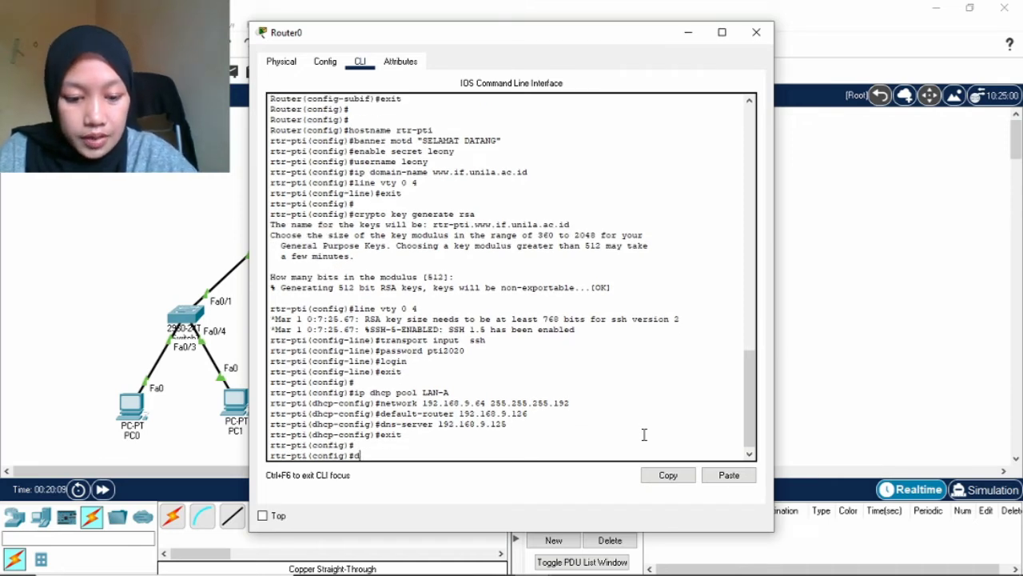
key("BackSpace")
type("ip ")
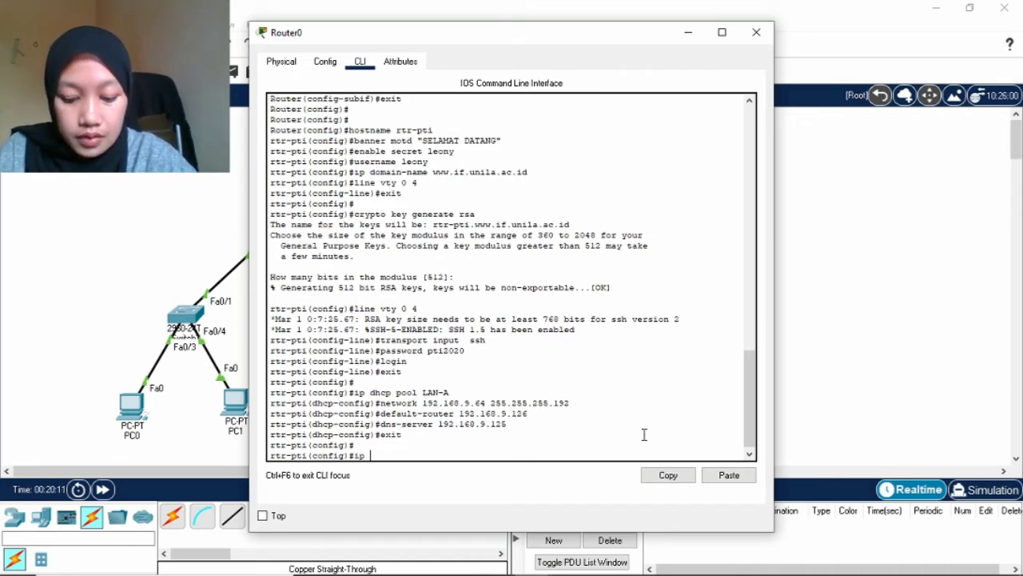
type("dhcp")
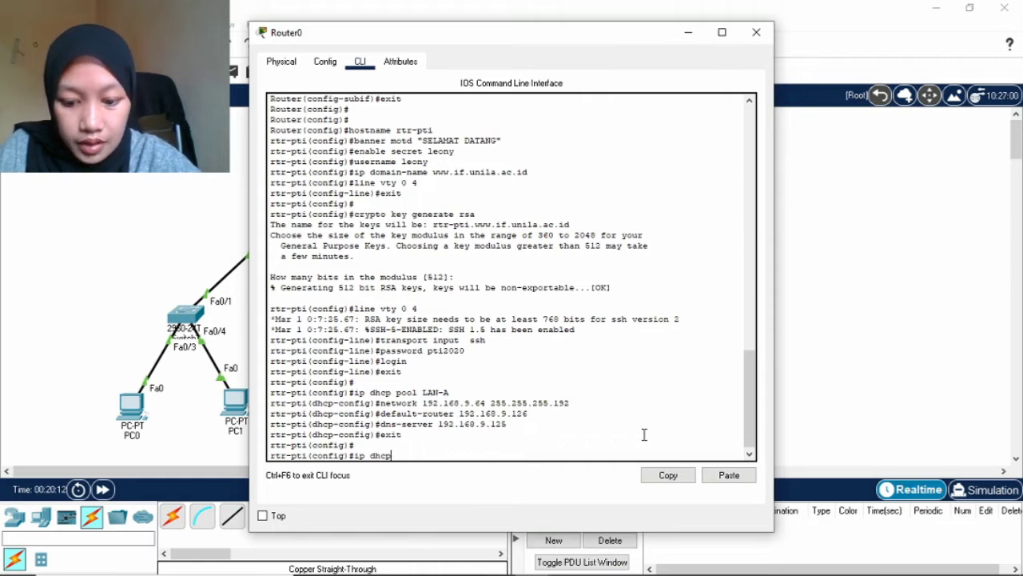
type(" pool")
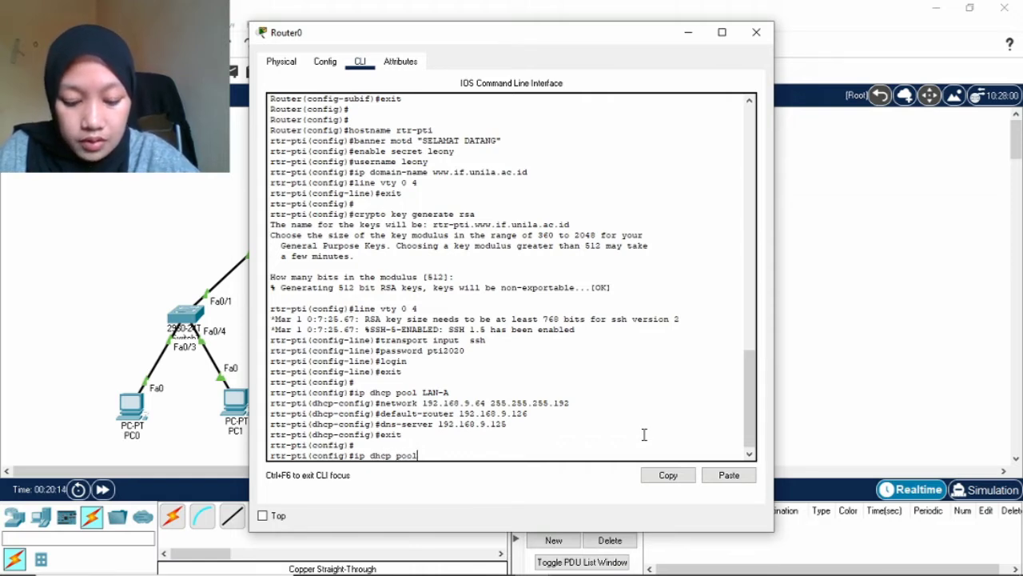
type(" VLAN")
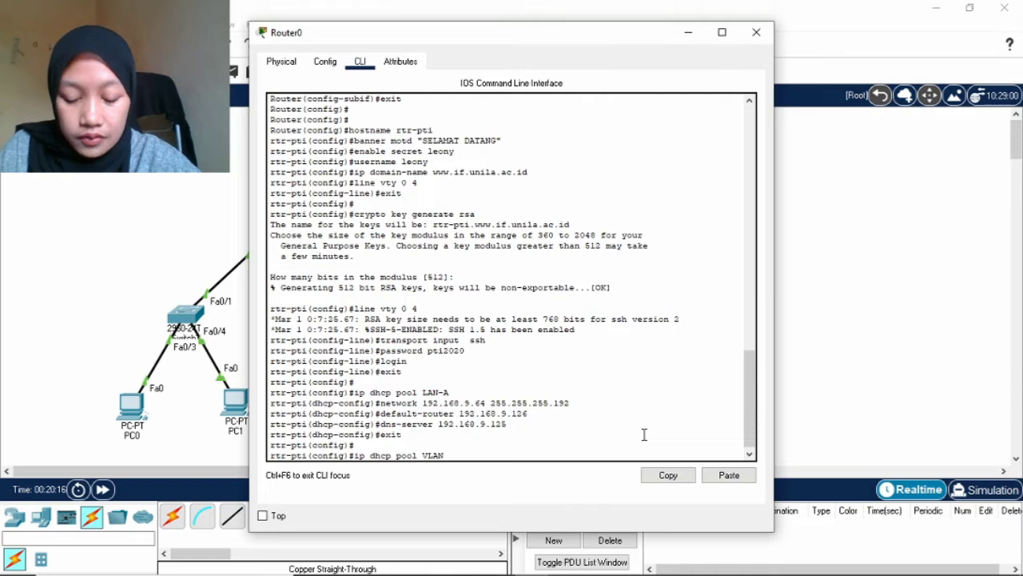
type("-B")
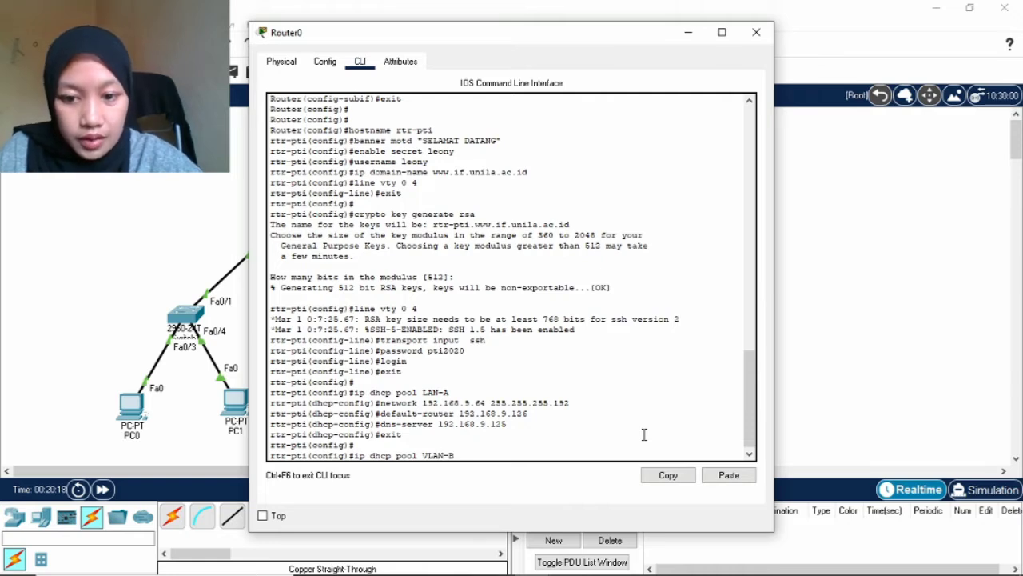
key("Return")
type("nfig)#n")
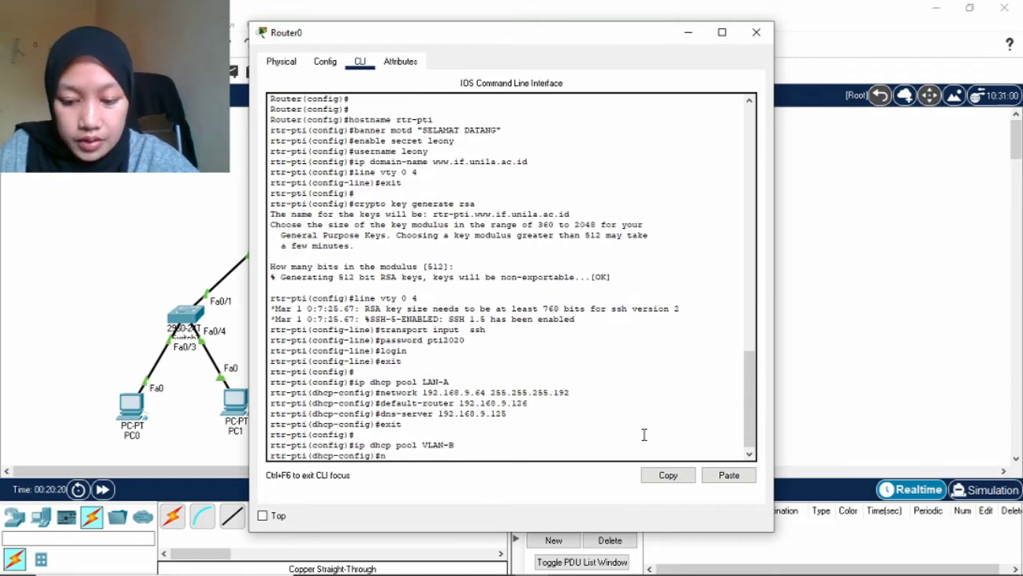
type("etwork")
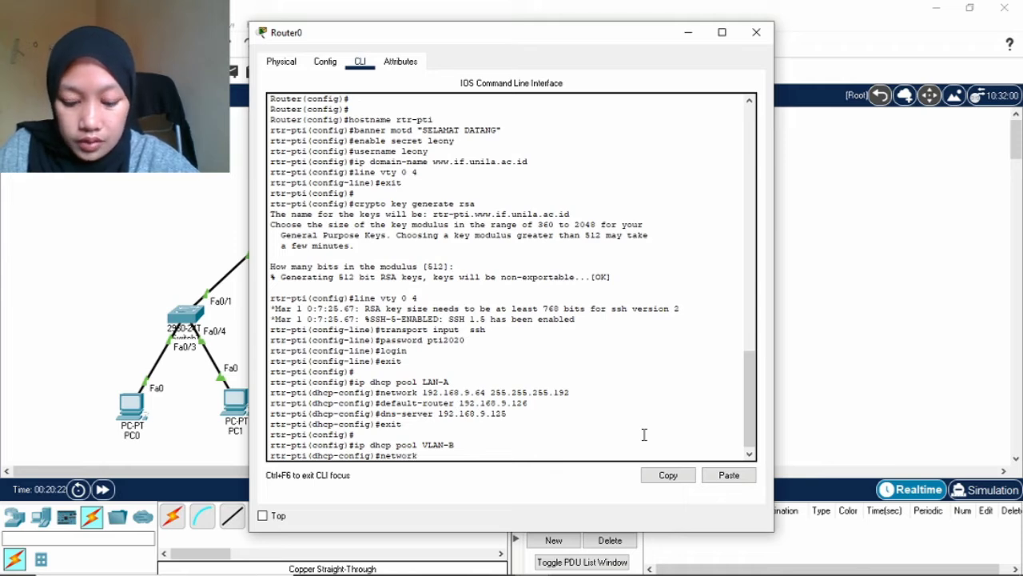
type(" 192")
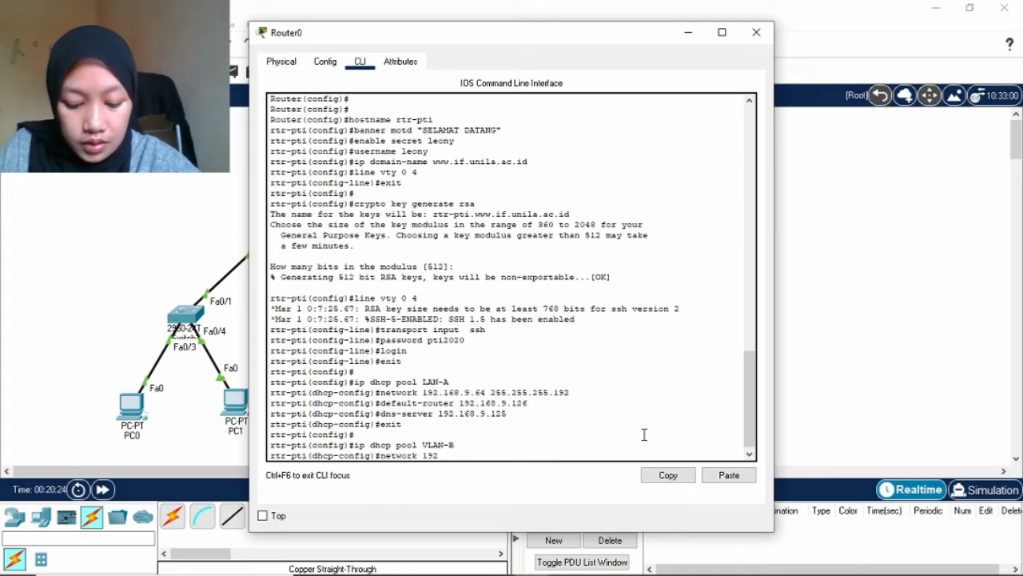
type(".168")
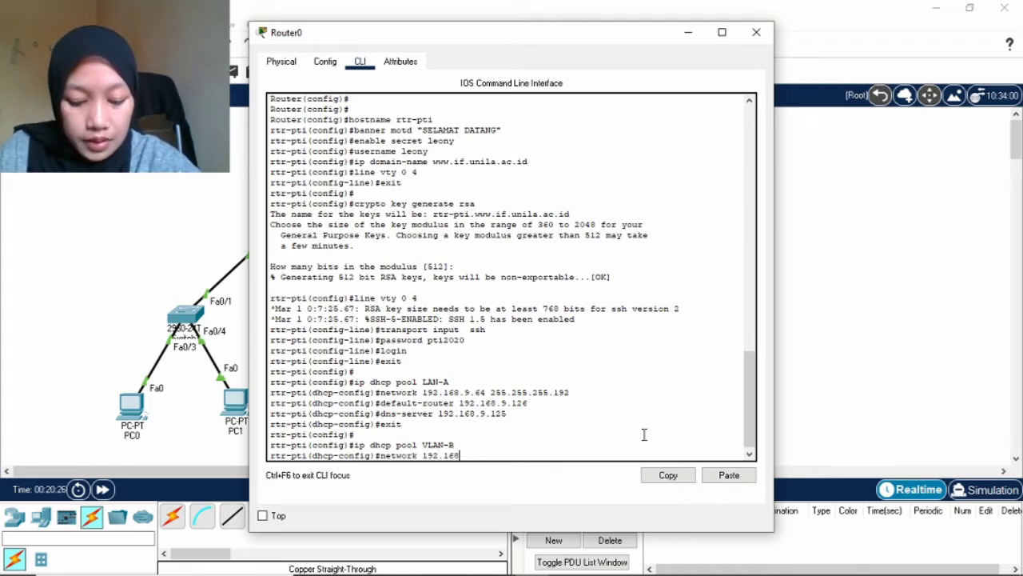
type(".9.")
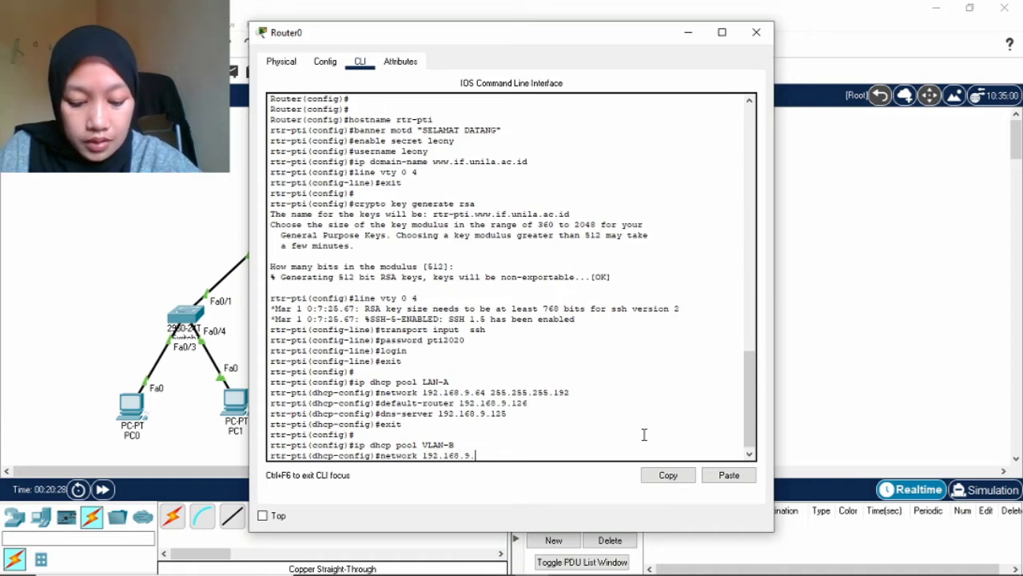
type("12")
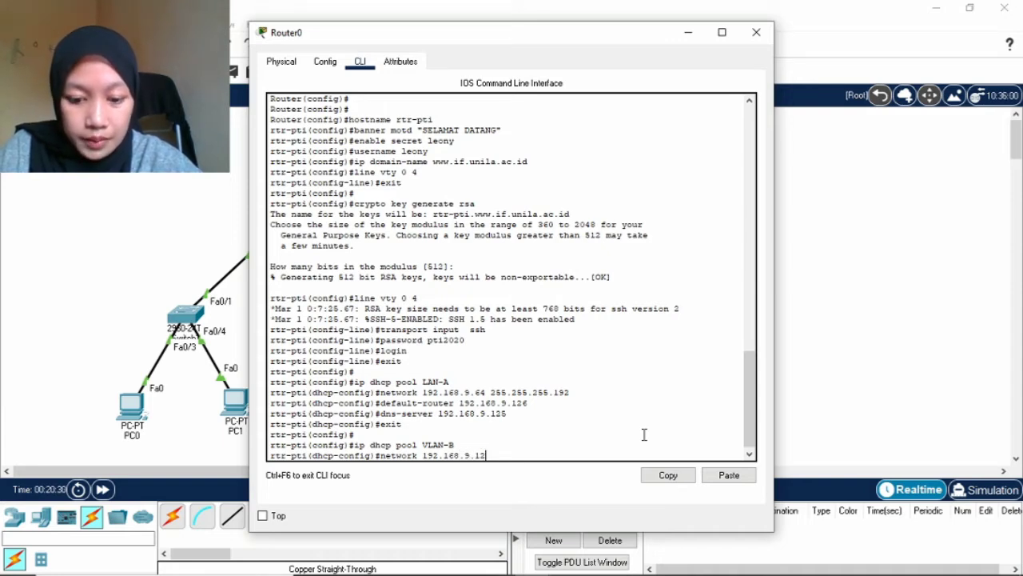
type("8 255.2")
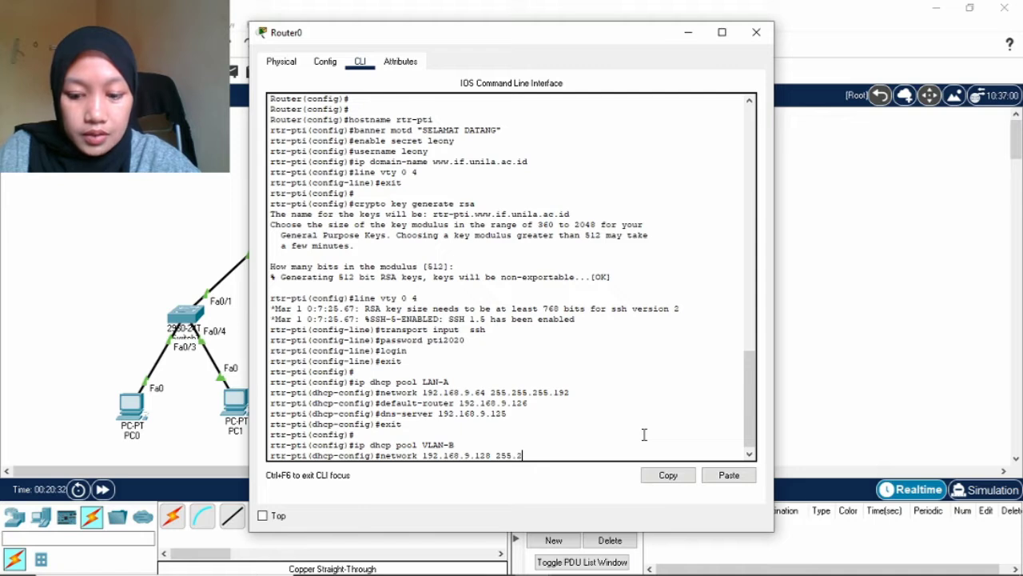
type("55.255")
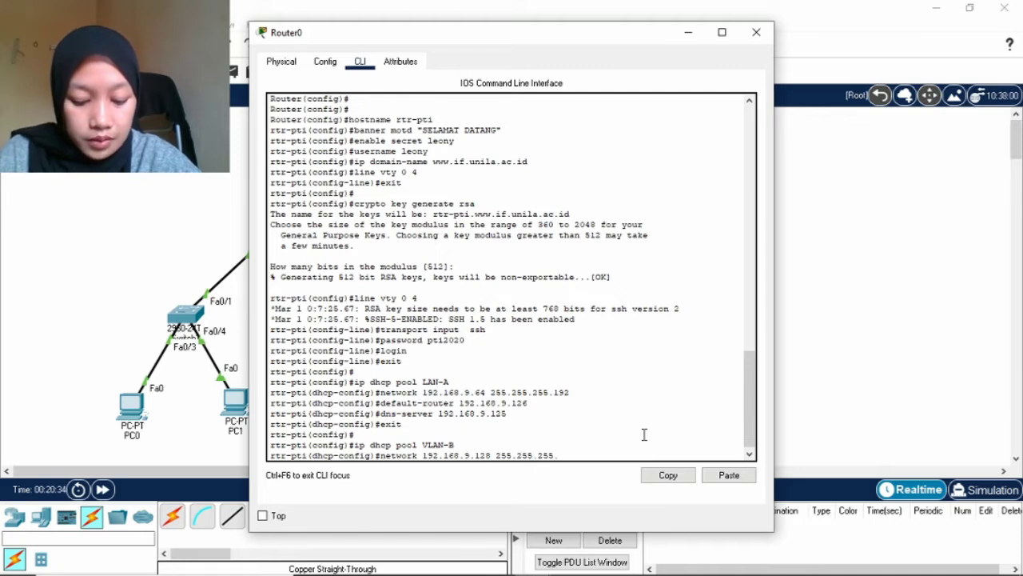
type(".192")
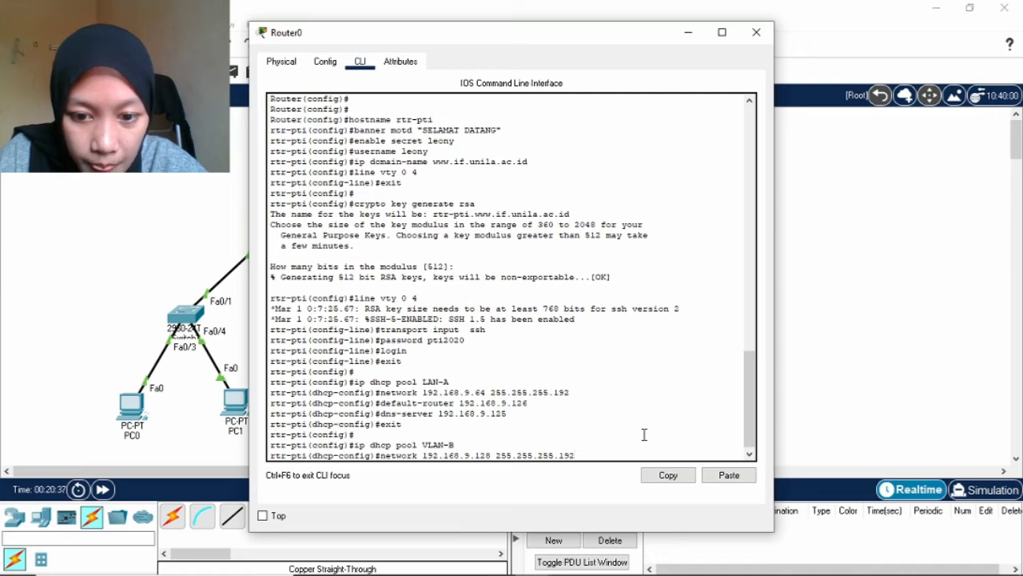
key("Return")
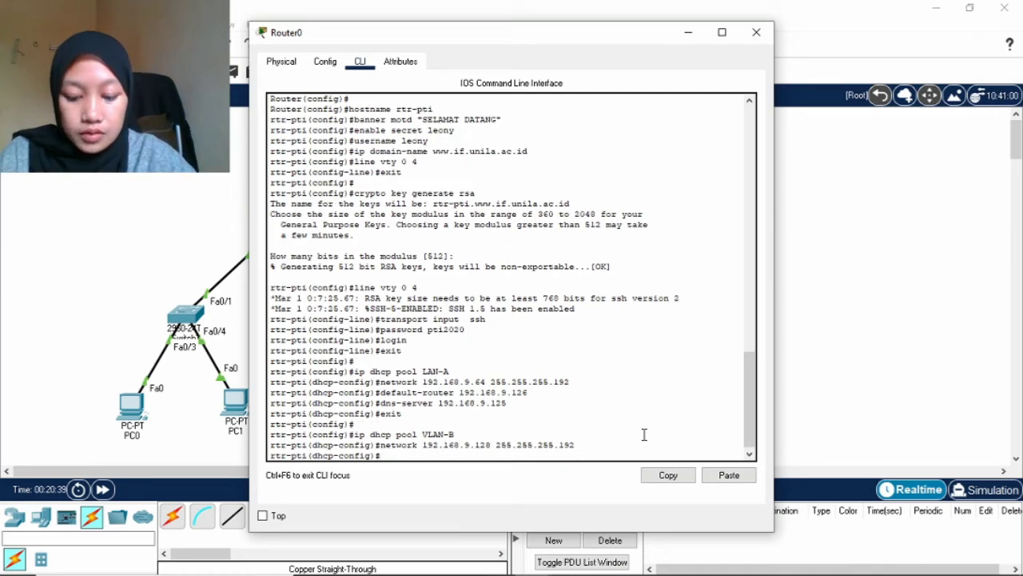
Give pool VLAN-B default router 192.168.9.190 and DNS server 192.168.9.125.
type("default")
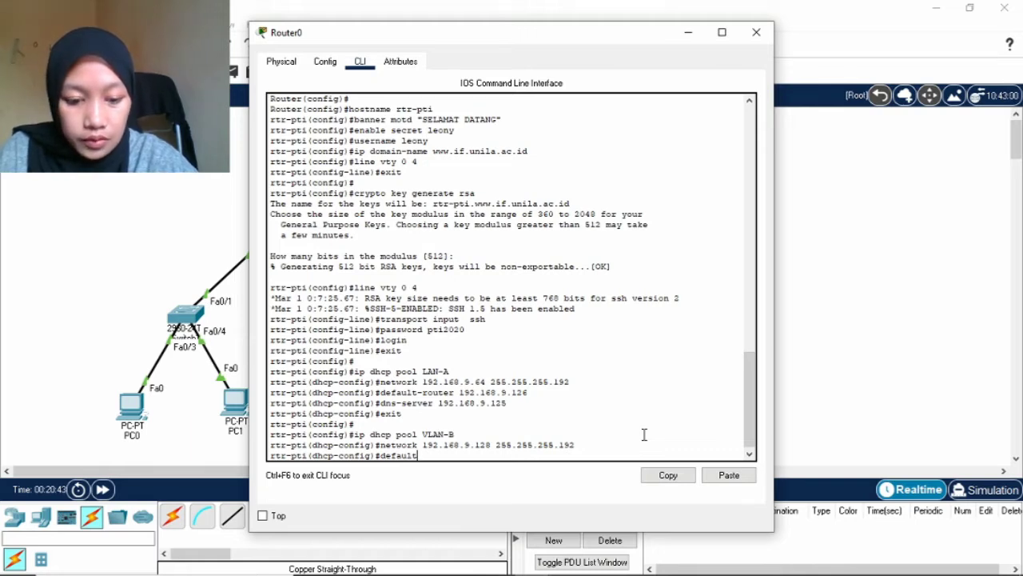
type("-router")
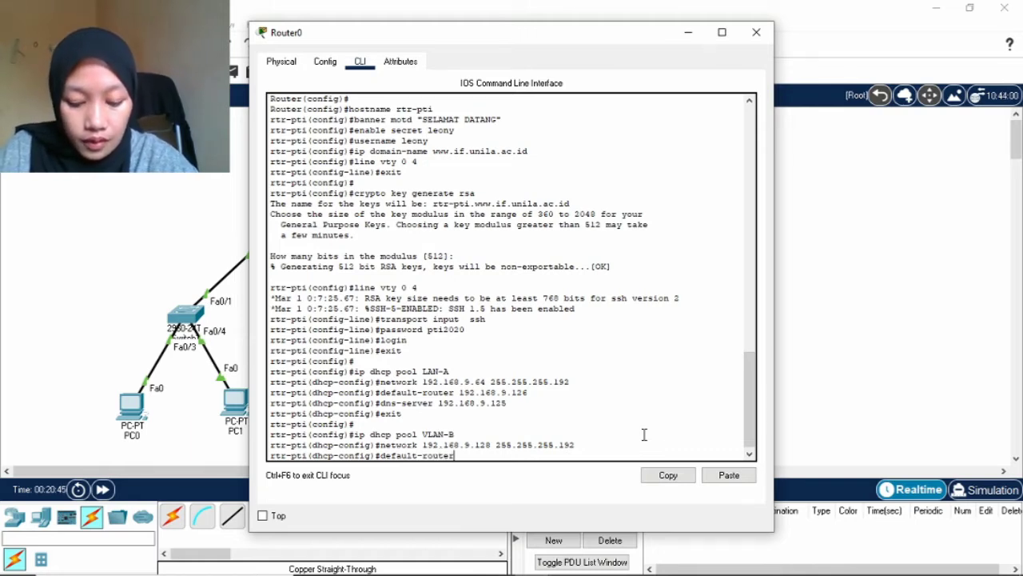
type(" 192.")
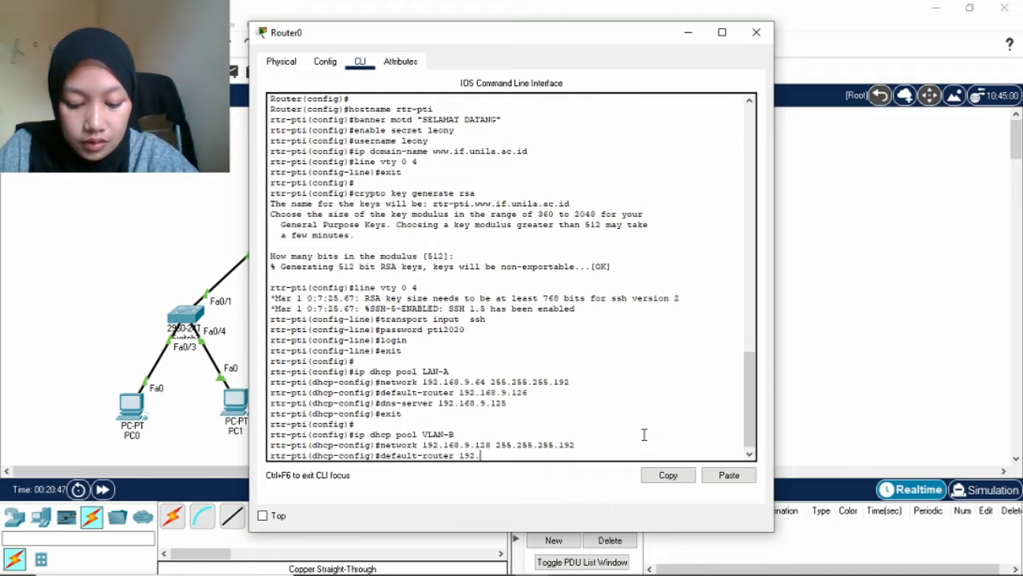
type("168")
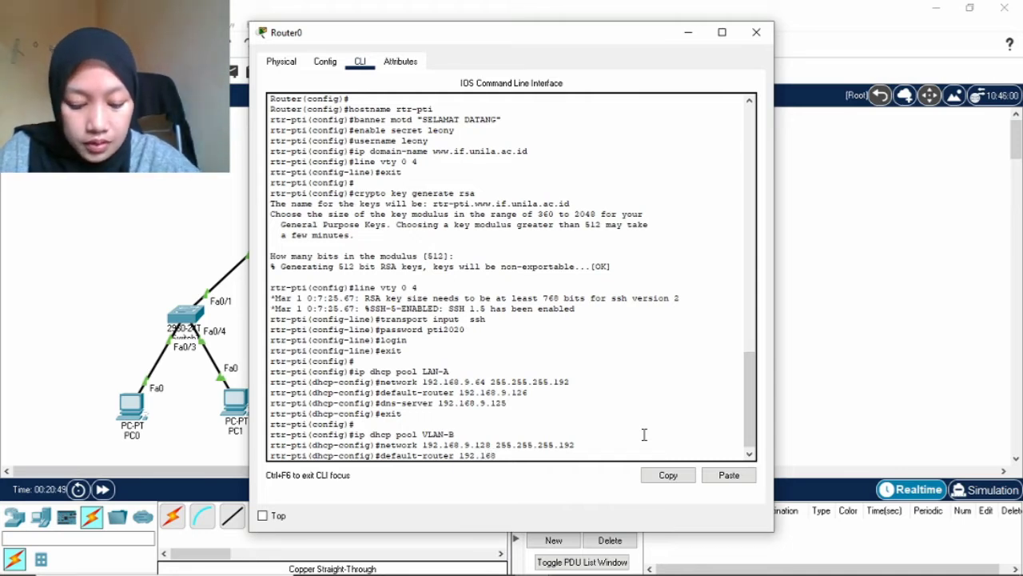
type(".9.1")
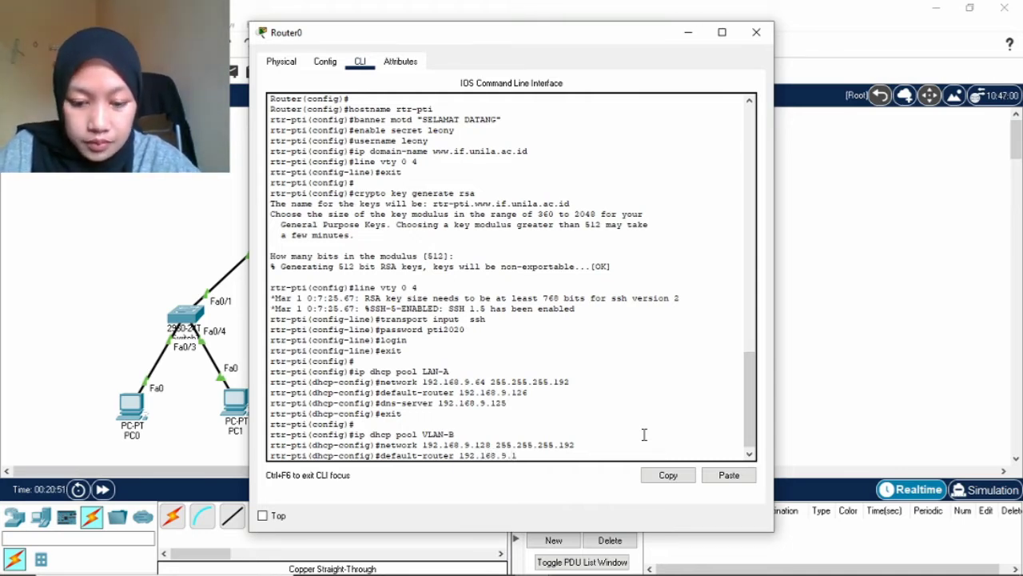
type("90")
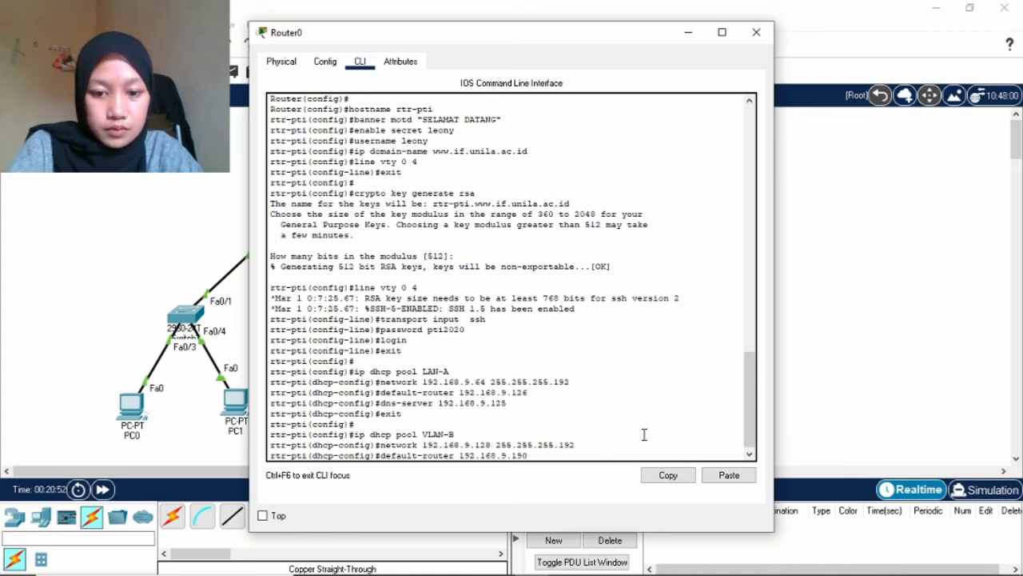
key("Return")
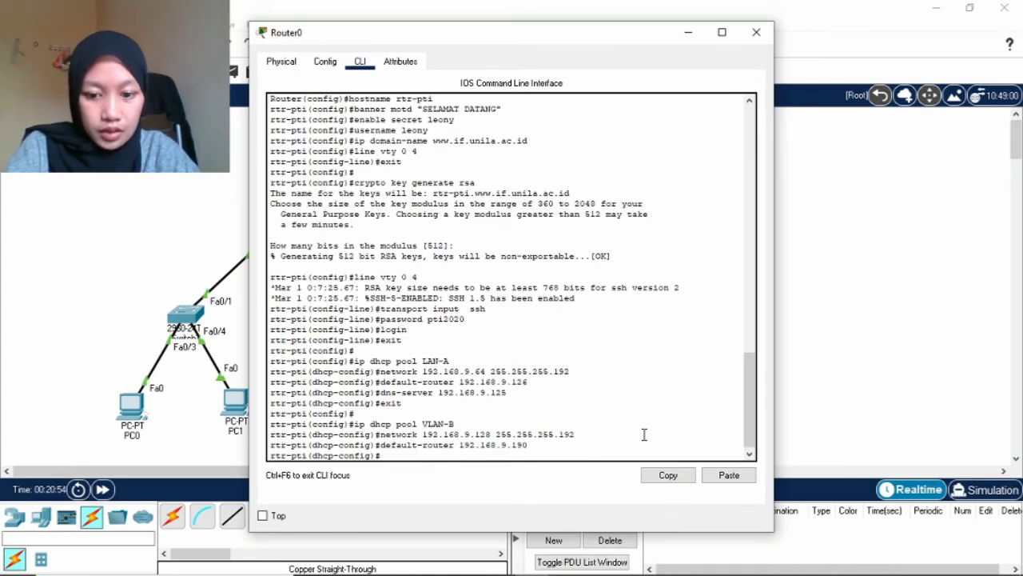
type("d")
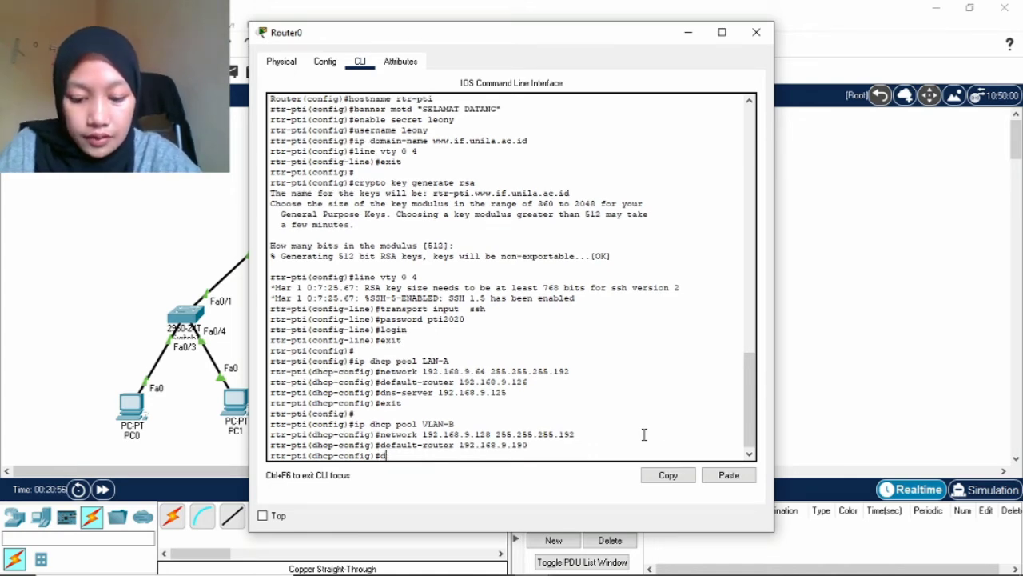
type("ns -")
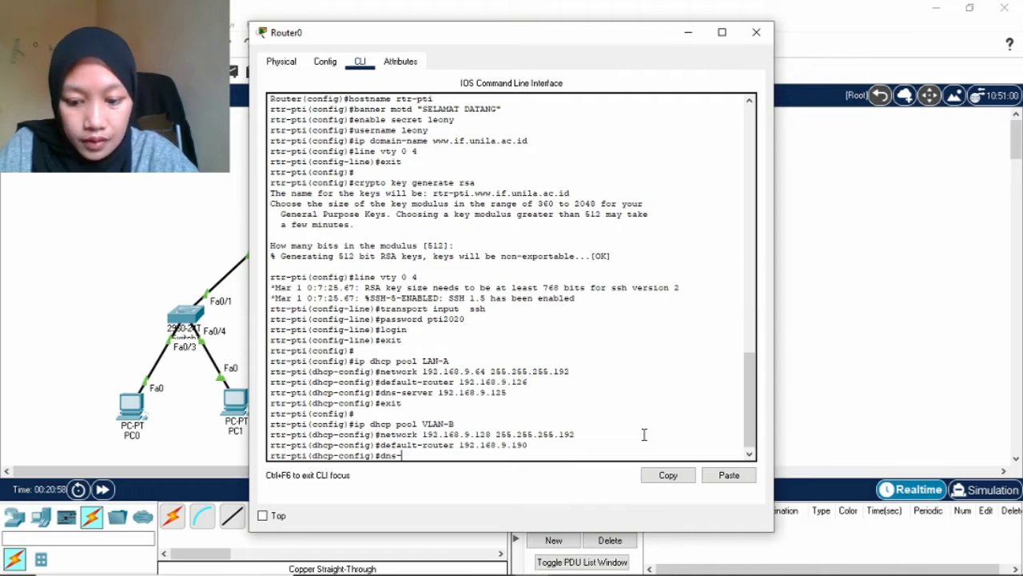
type("server 1")
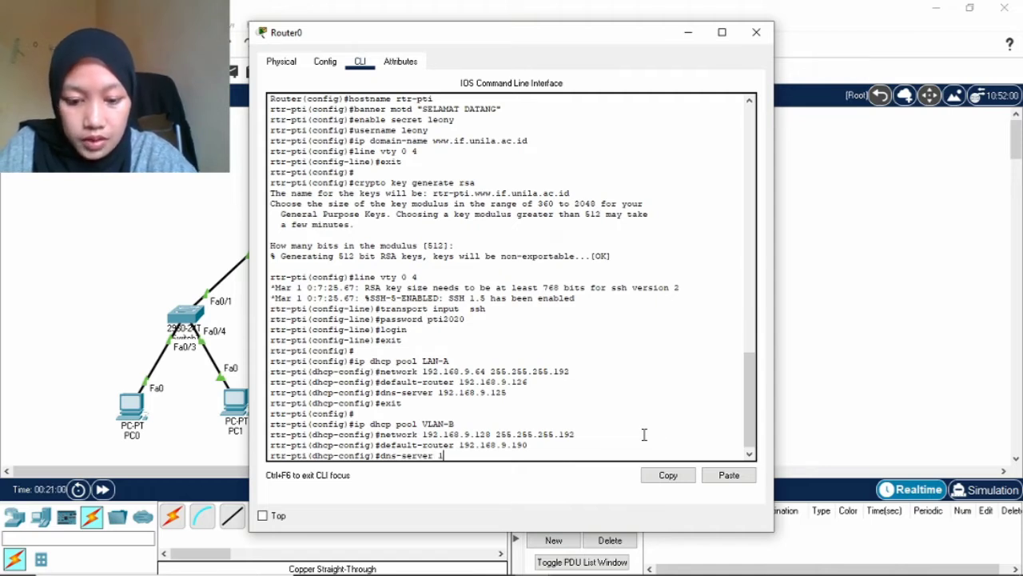
type("92.16")
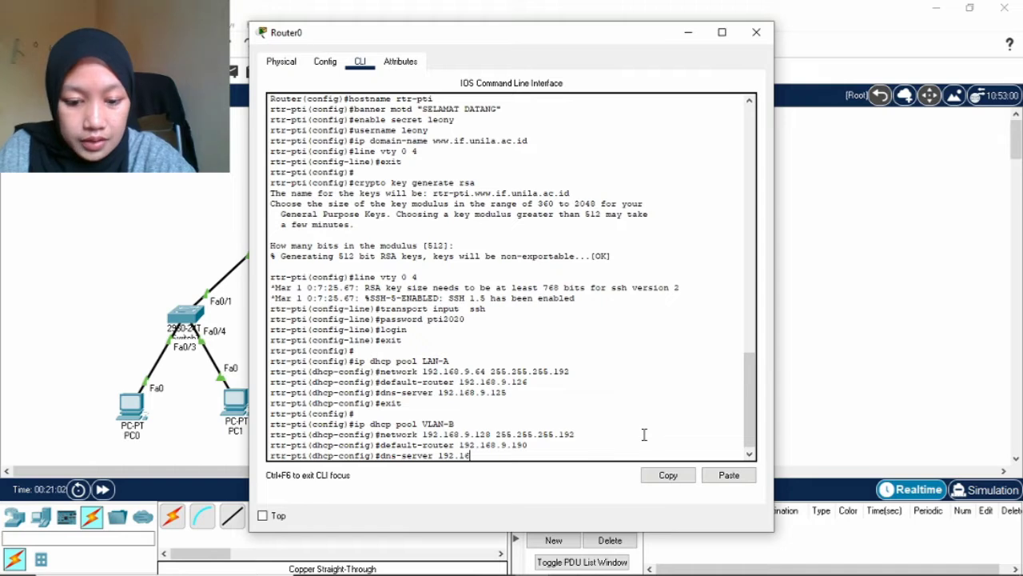
type("8.9.125")
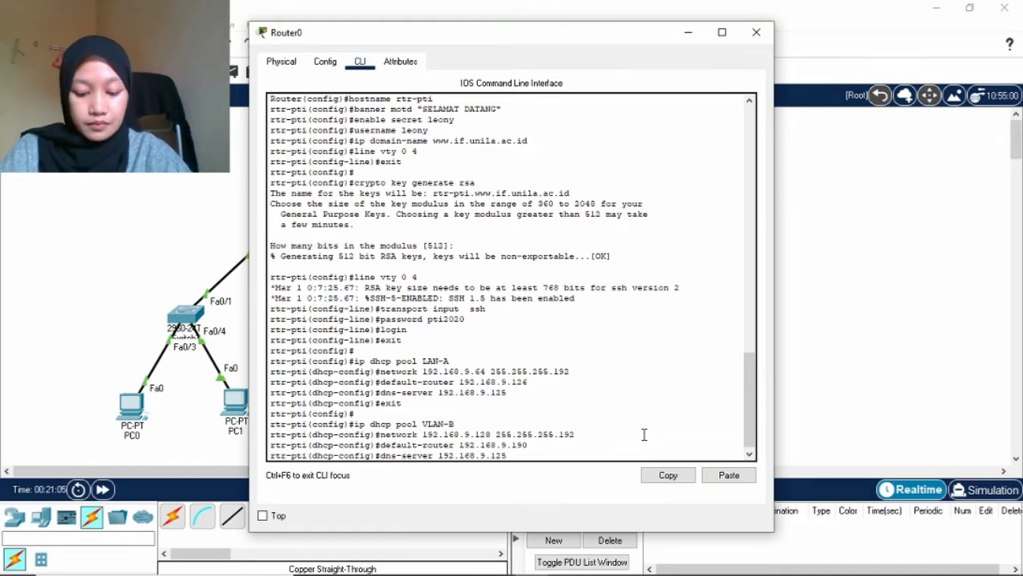
key("Return")
key("Return")
type("int")
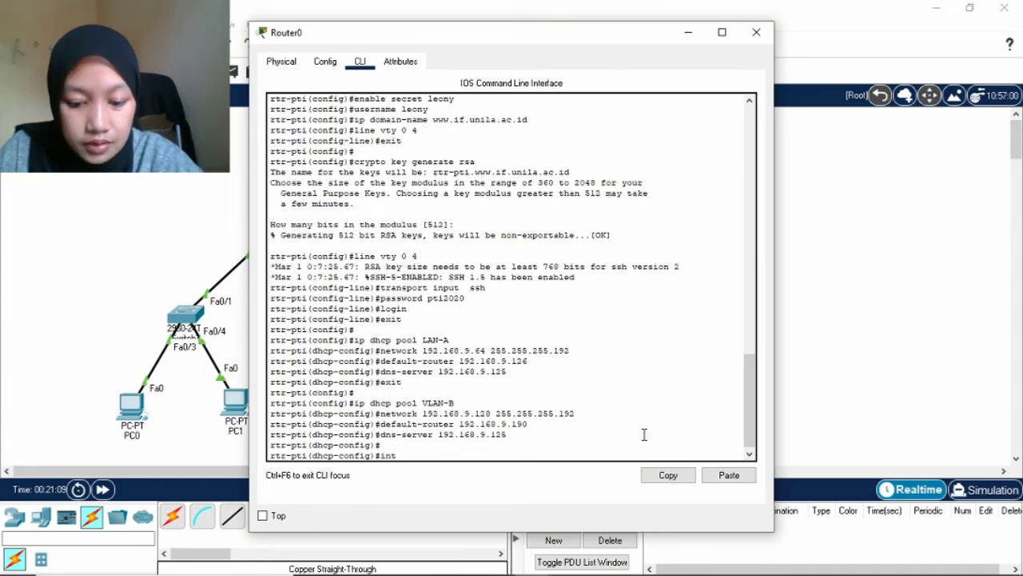
type(" gig")
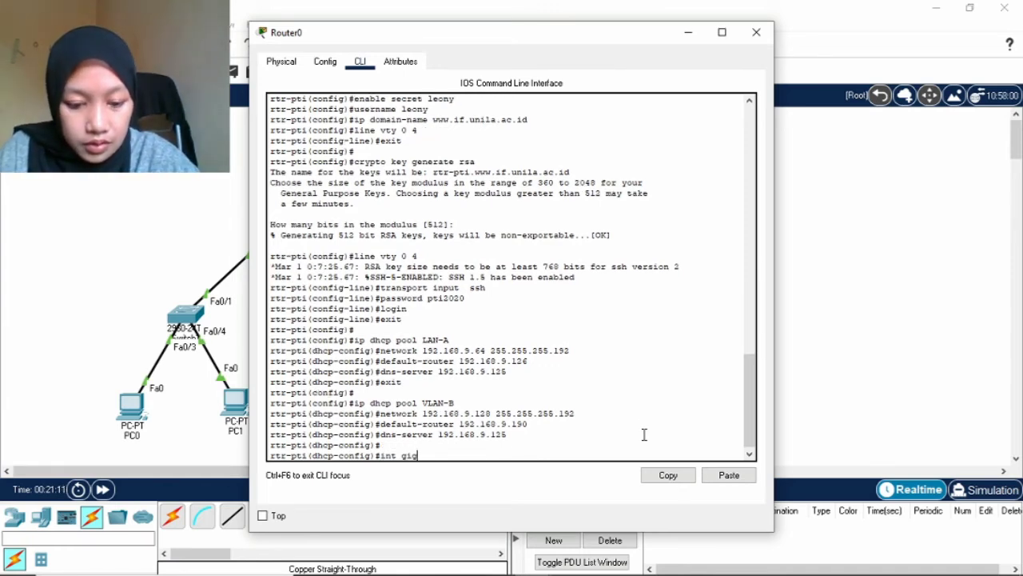
type("0/0")
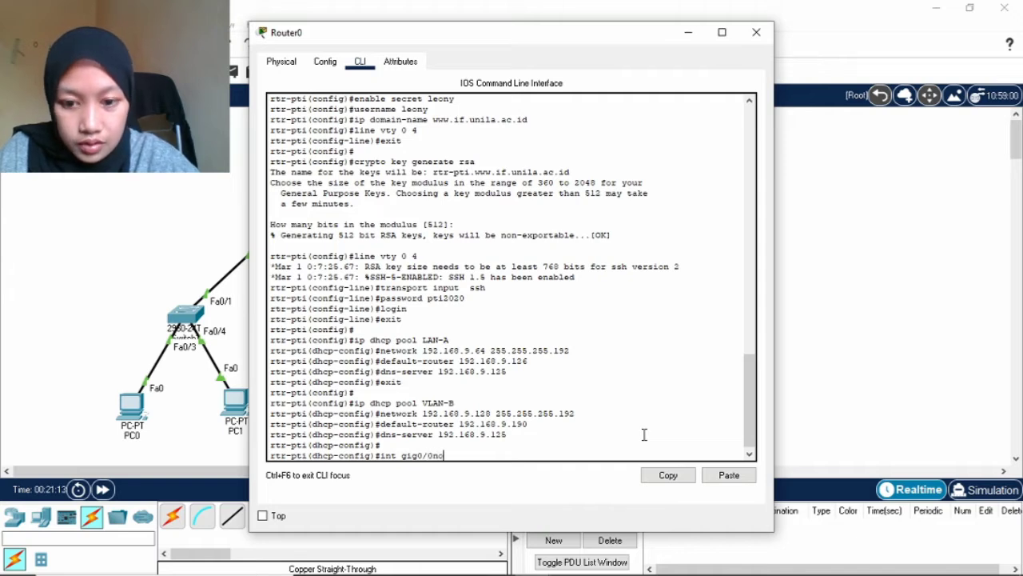
Run no shutdown on GigabitEthernet0/0 and exit interface configuration.
key("Return")
type("no")
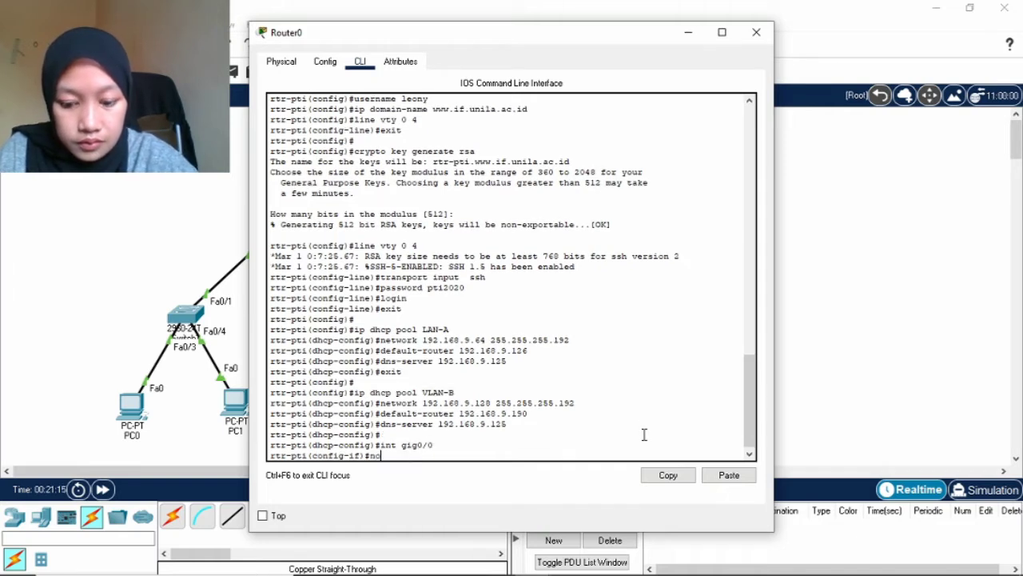
type("hutdown")
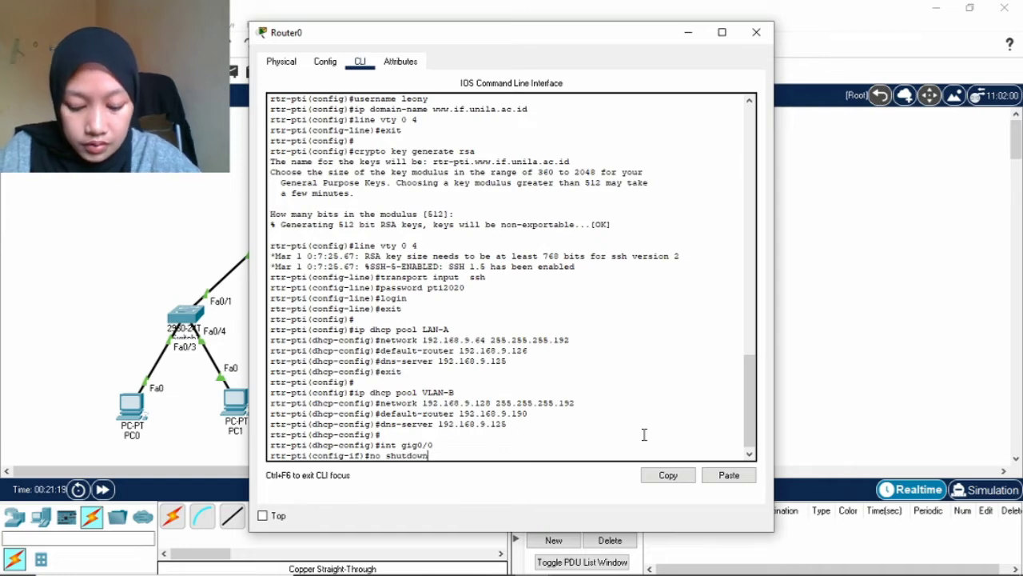
key("Return")
key("Return")
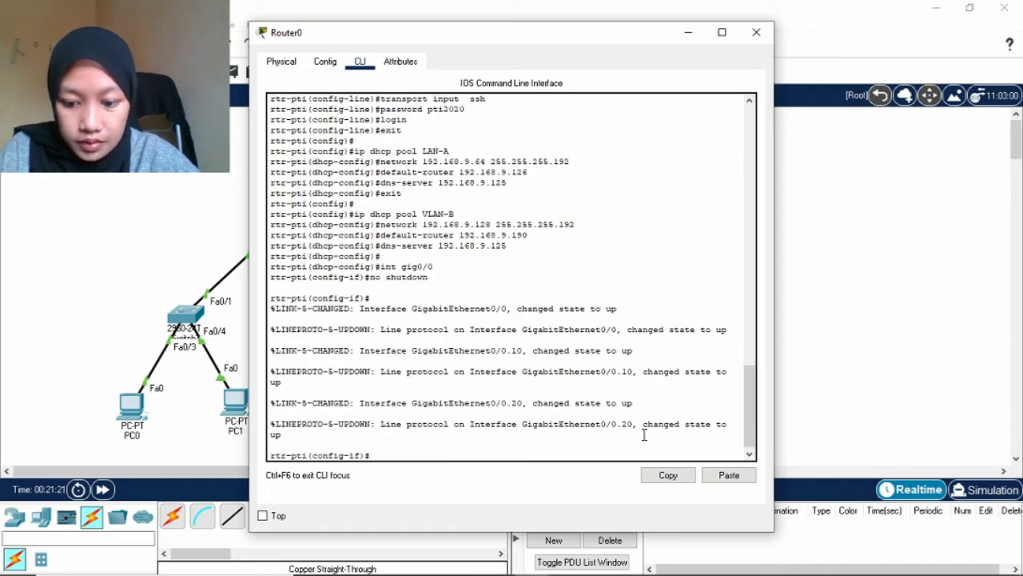
type("exit")
key("Return")
key("Return")
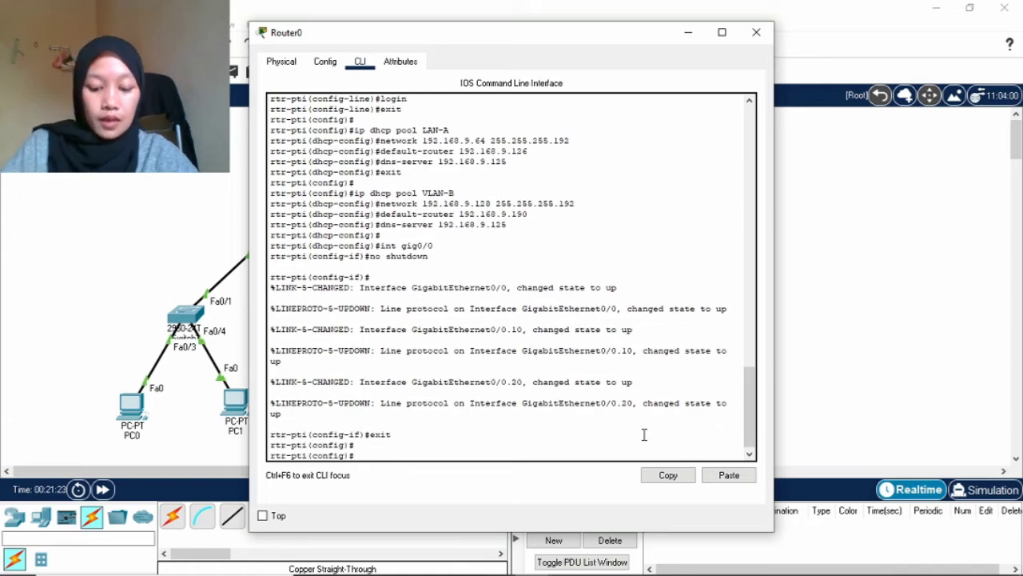
key("Return")
key("Return")
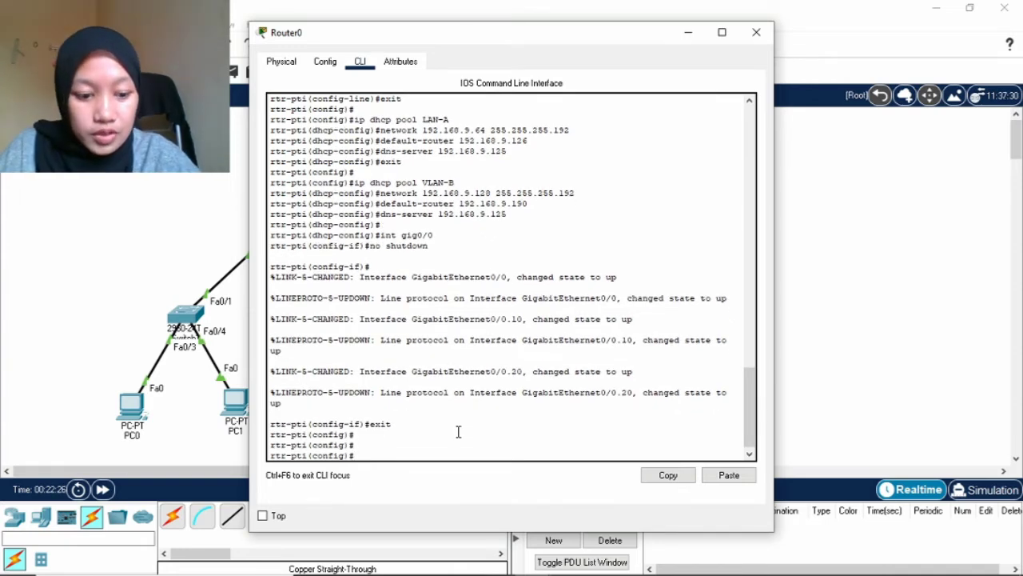
Exclude the range 192.168.9.125–192.168.9.126 from DHCP leases.
type("ip d")
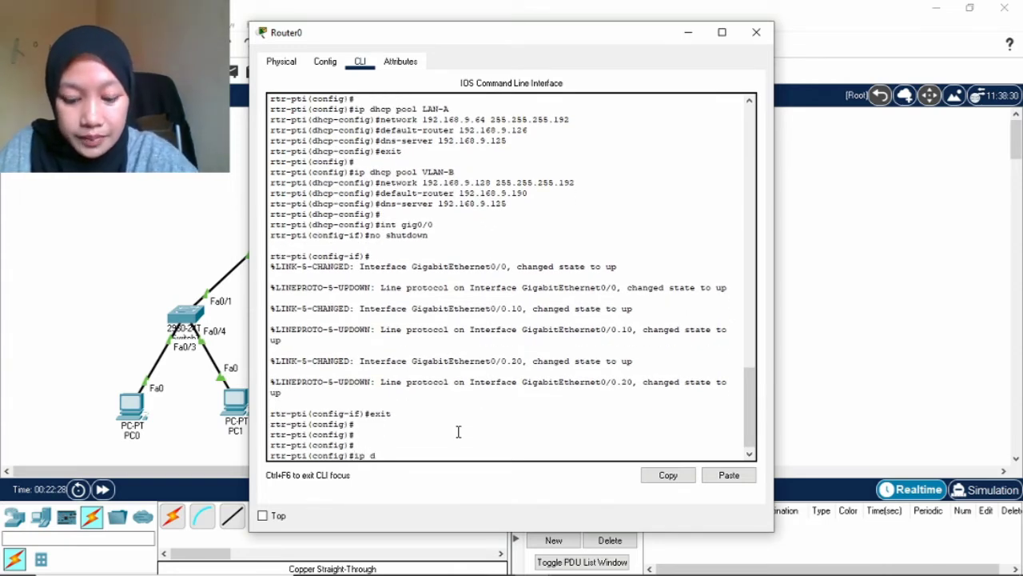
type("hcp")
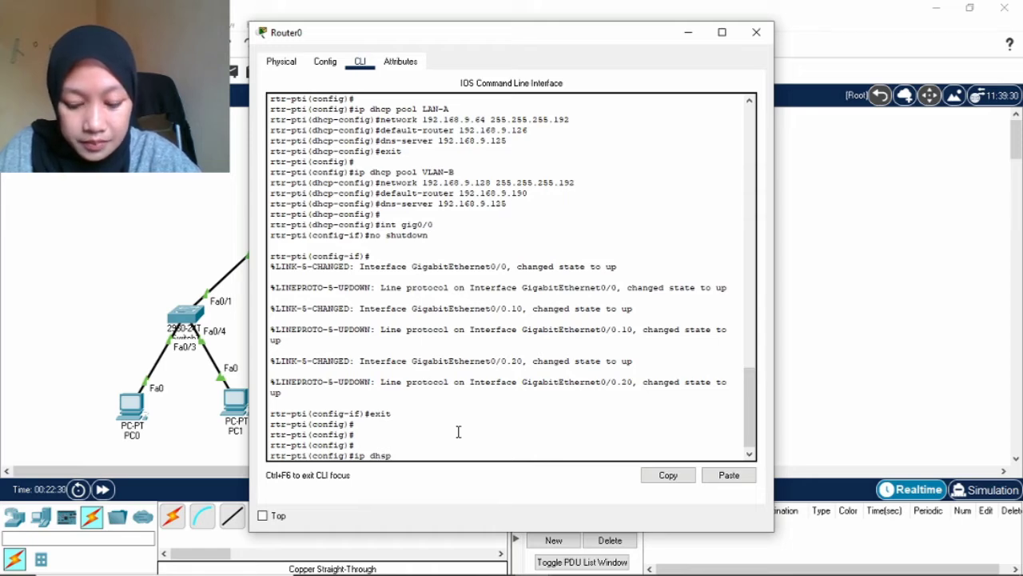
key("BackSpace")
key("BackSpace")
type("cp")
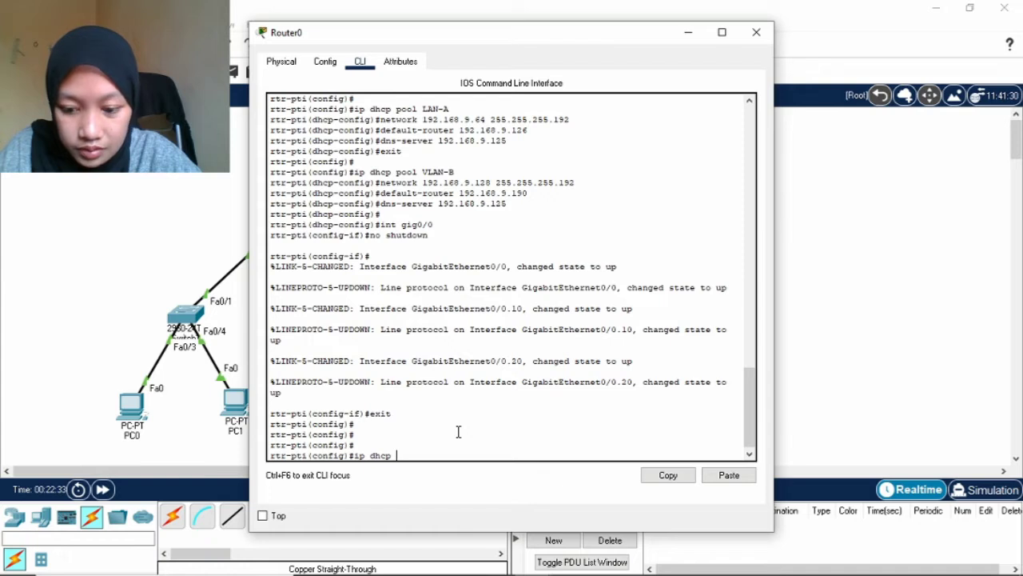
type(" exclud")
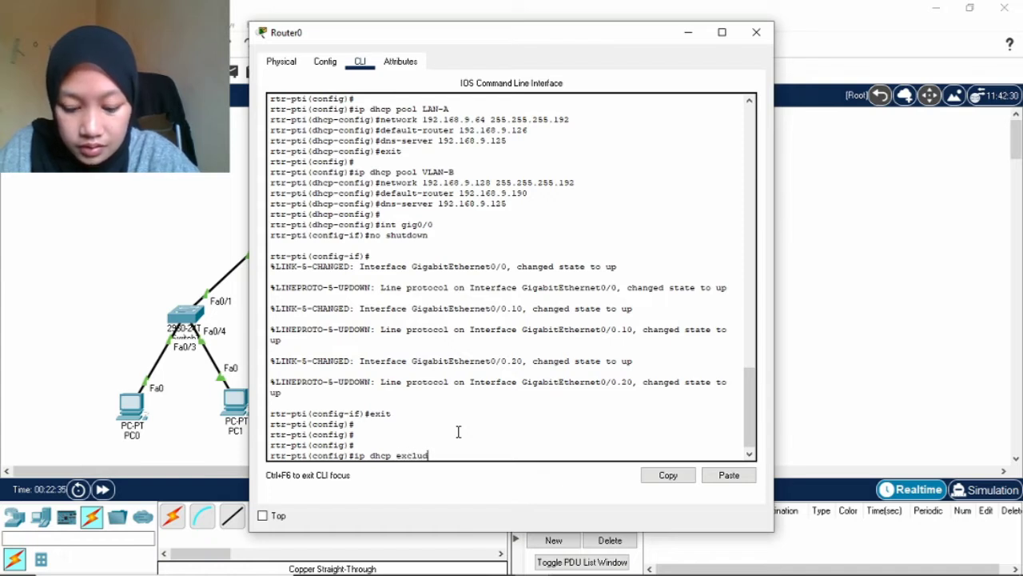
type("ed-address")
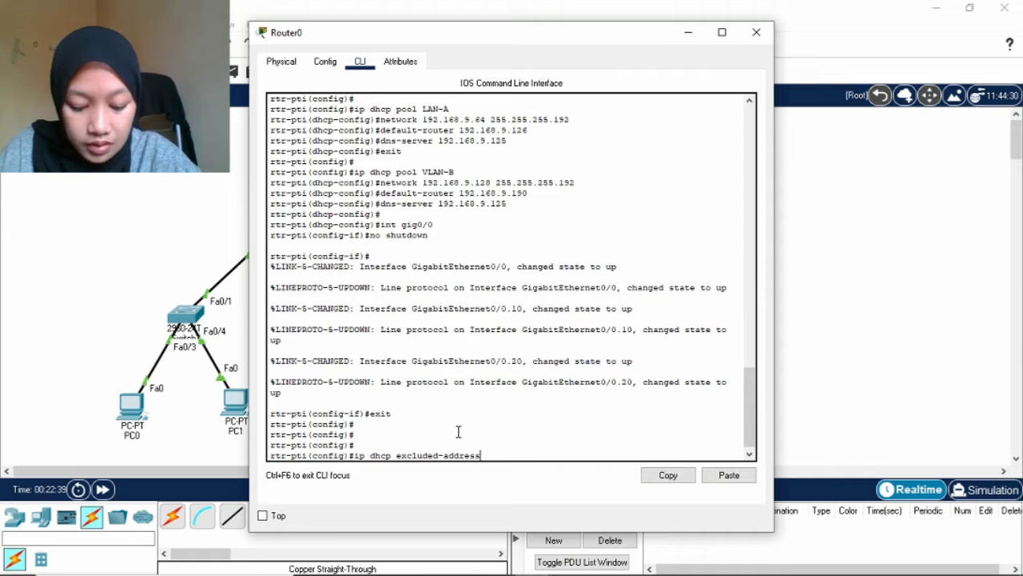
type(" 192.")
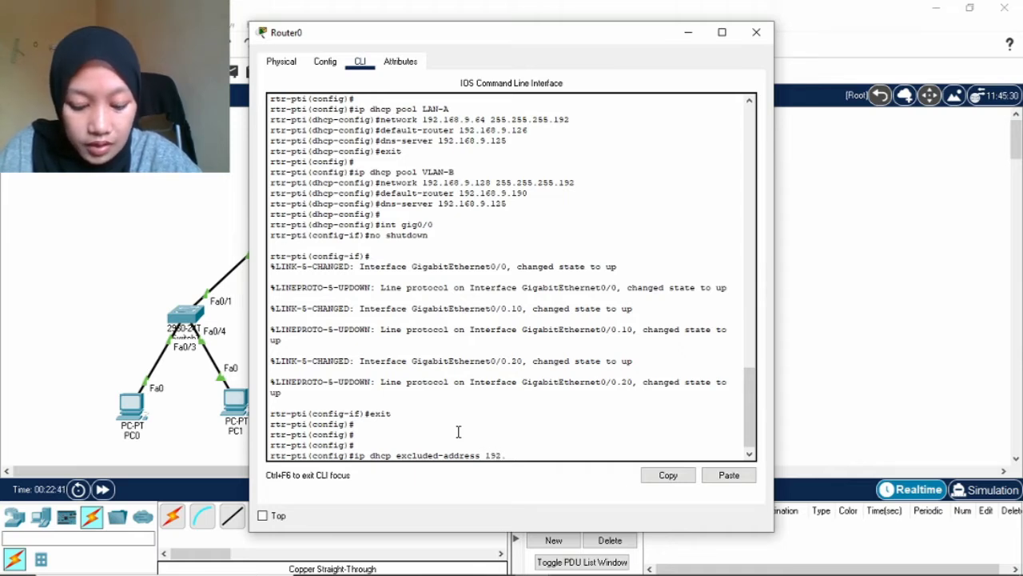
type("1")
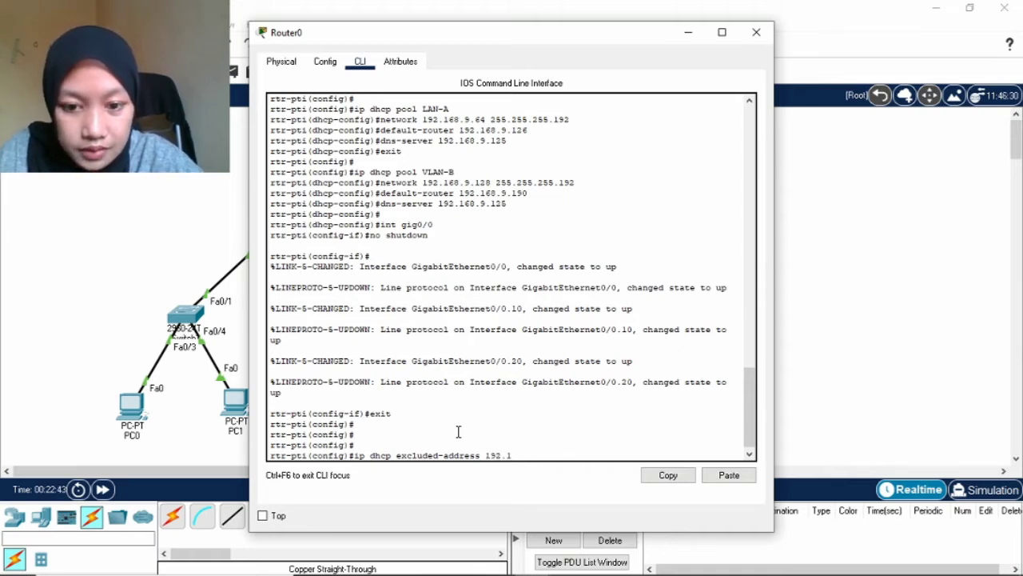
type("668")
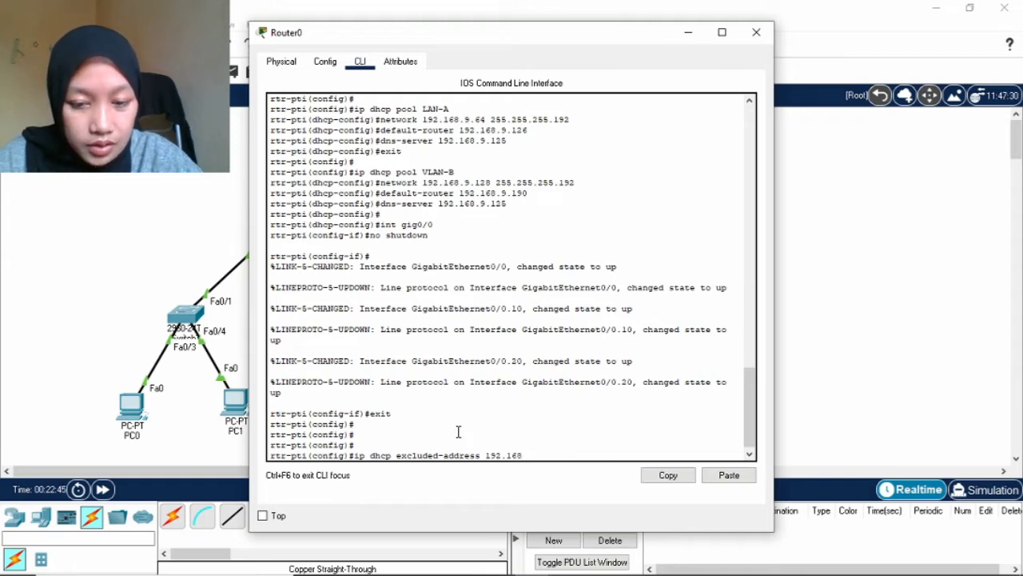
type(".")
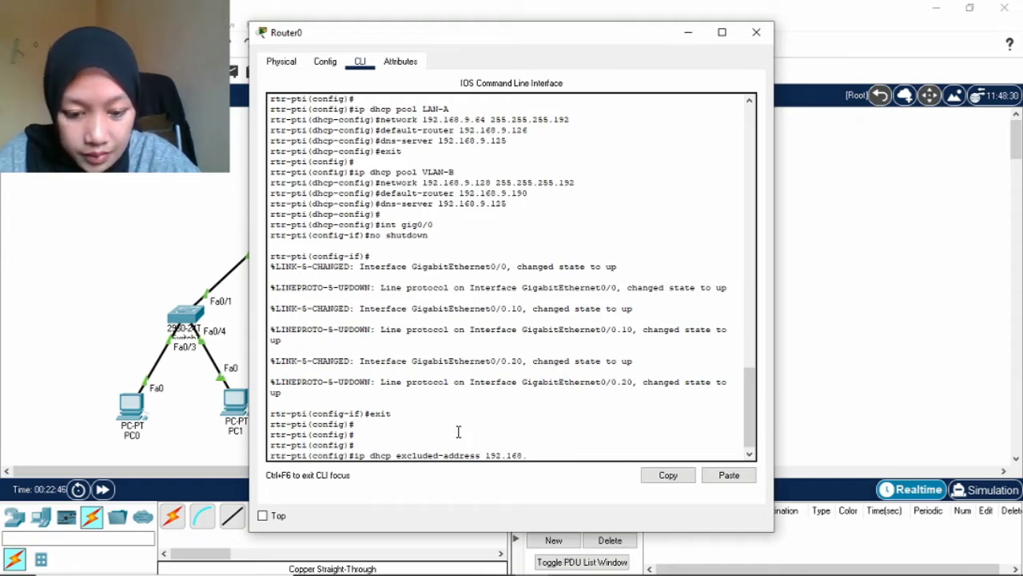
type("9.12")
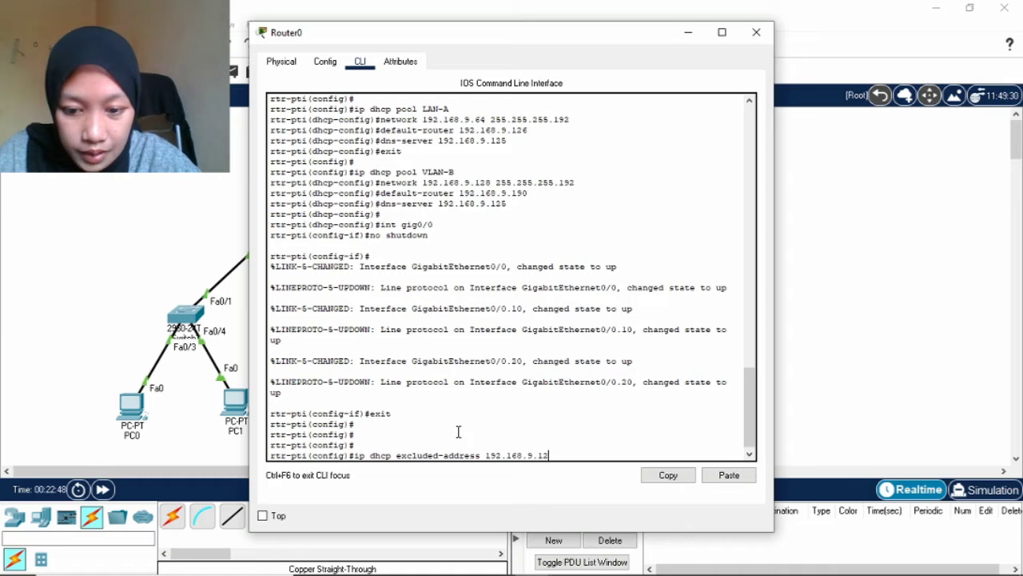
type("5")
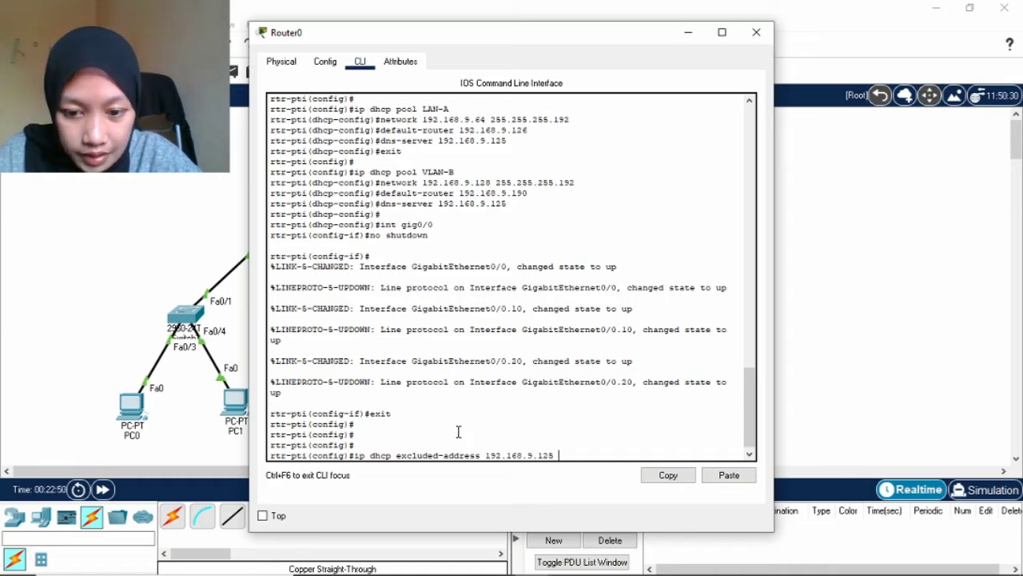
type(" 192")
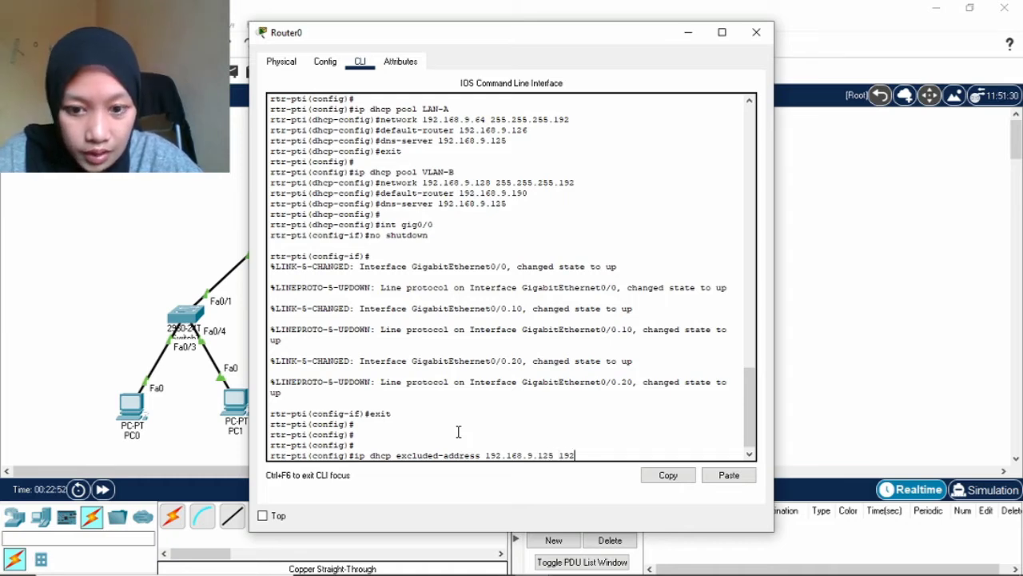
type(".168.")
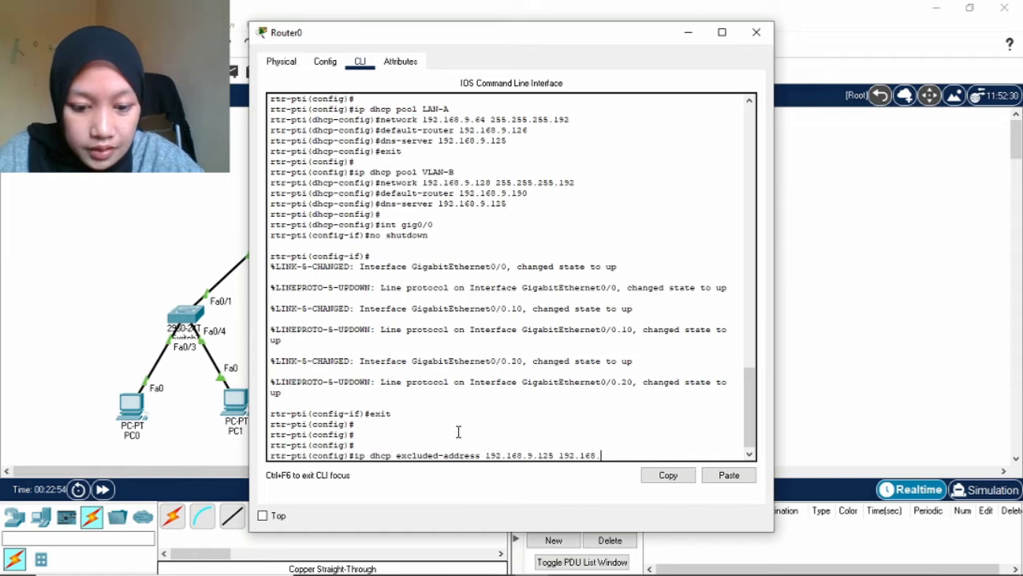
type("9.126")
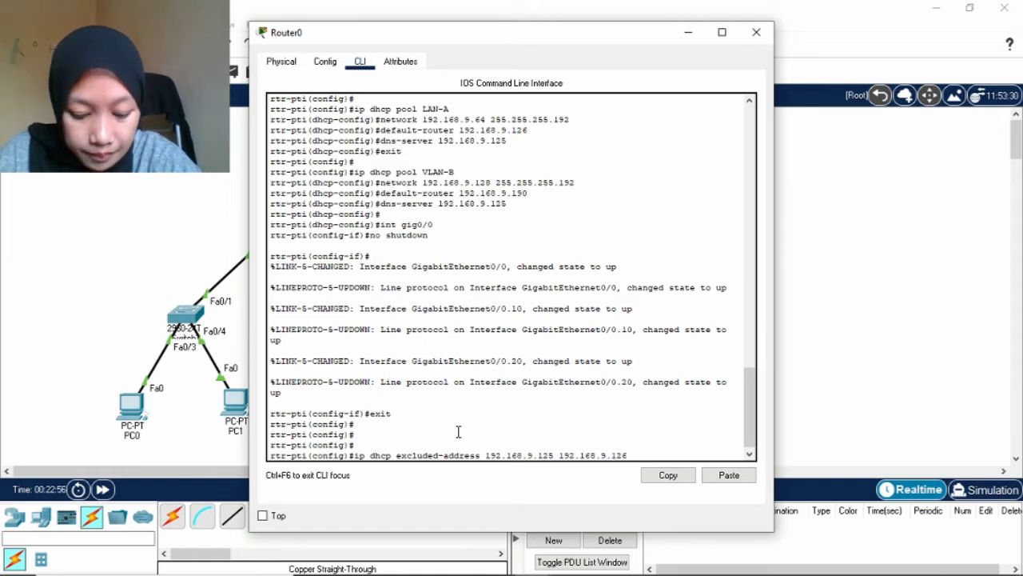
key("Return")
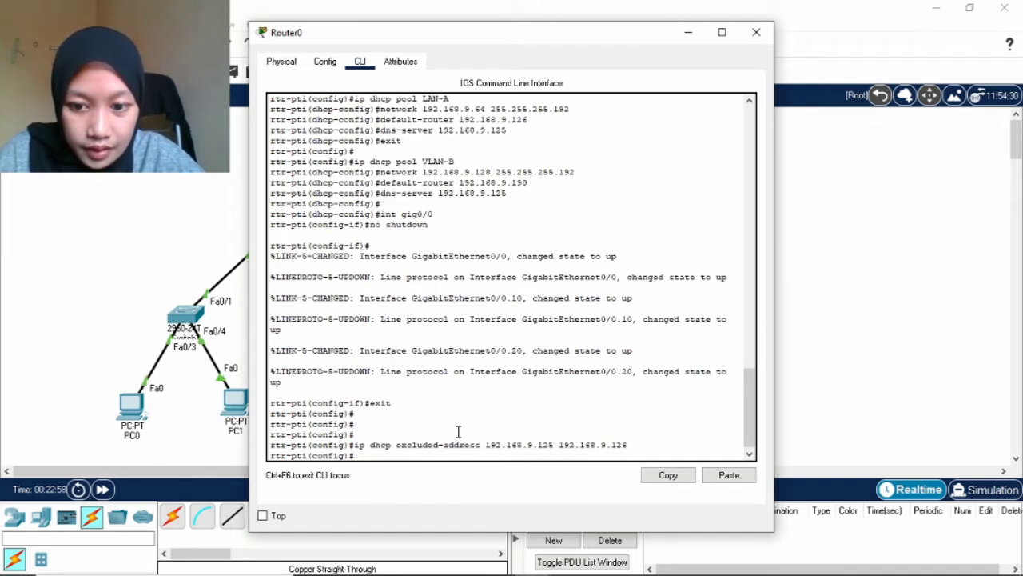
Also exclude 192.168.9.190 from DHCP leases and leave configuration mode.
key("Up")
key("BackSpace")
key("BackSpace")
key("BackSpace")
key("BackSpace")
key("BackSpace")
key("BackSpace")
key("BackSpace")
key("BackSpace")
key("BackSpace")
key("BackSpace")
key("BackSpace")
key("BackSpace")
key("BackSpace")
key("BackSpace")
key("BackSpace")
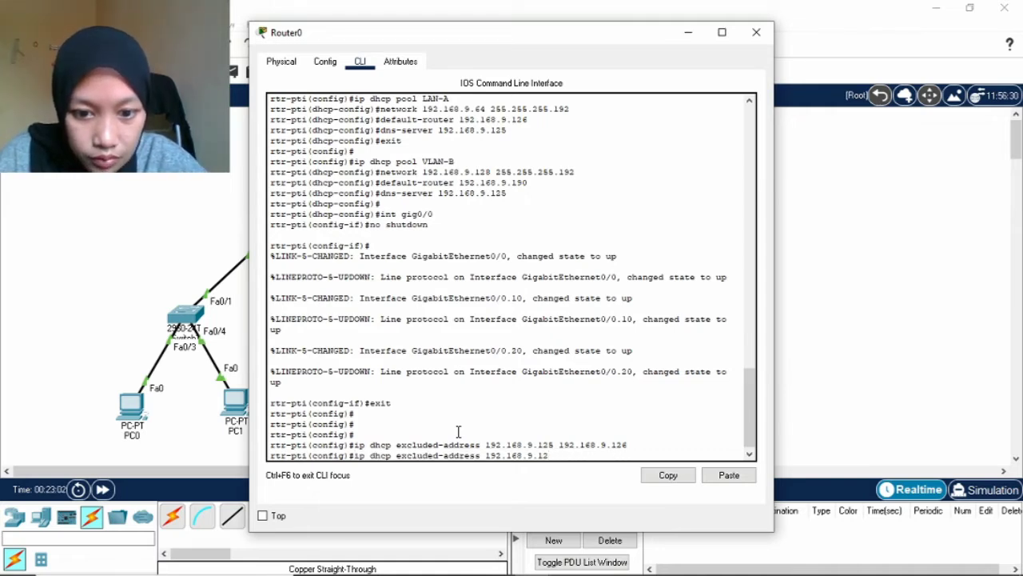
key("BackSpace")
type("90")
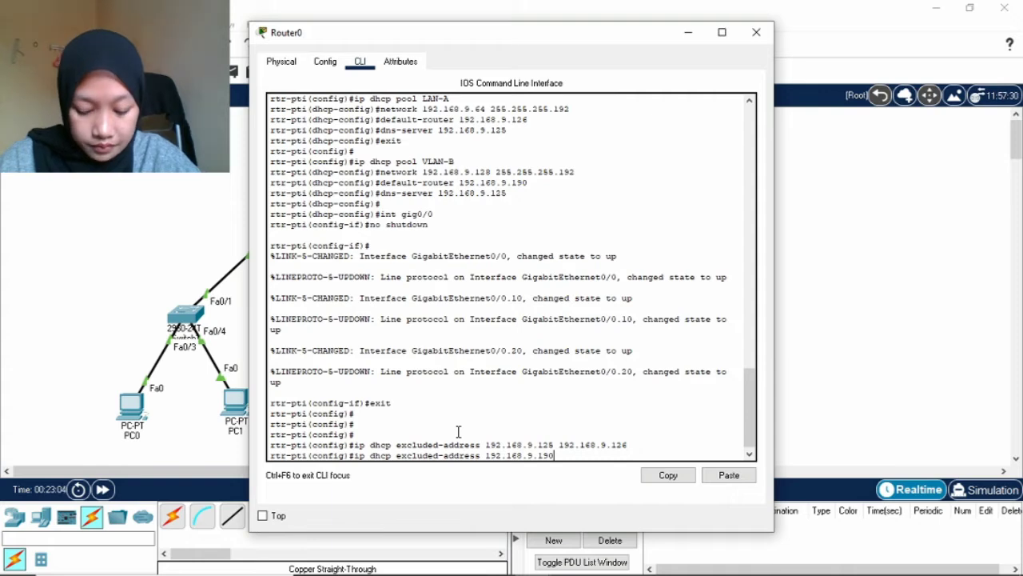
key("Return")
type("exit")
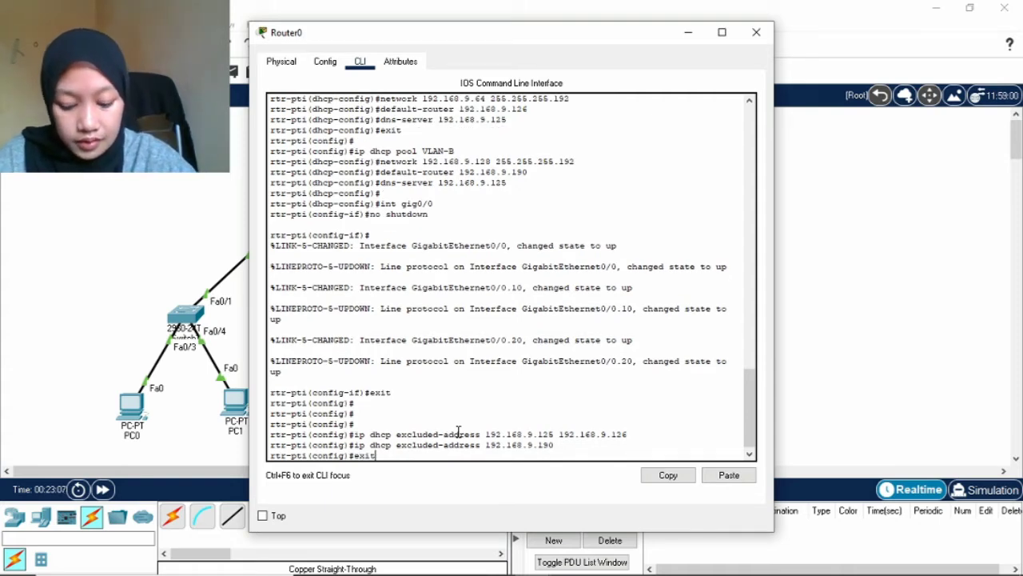
key("Return")
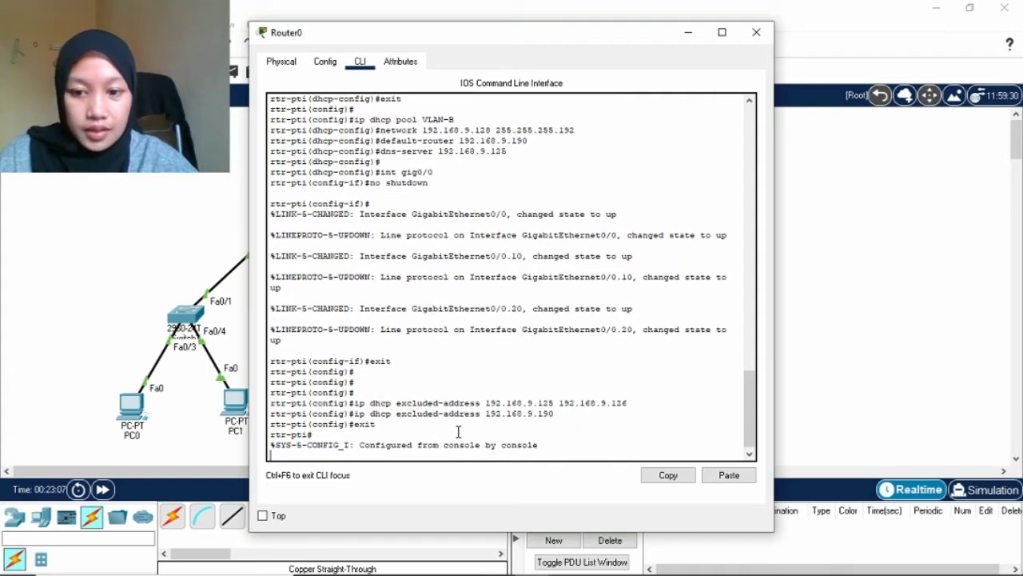
Give Server PTI static address 190.190.198.2 with mask 255.255.255.0.
left_click(681, 33)
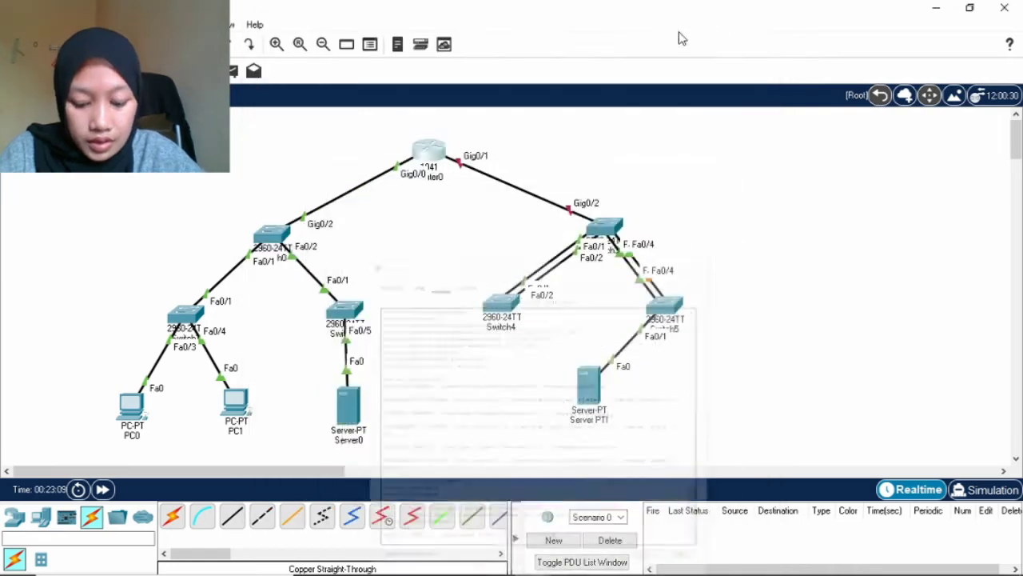
left_click(590, 392)
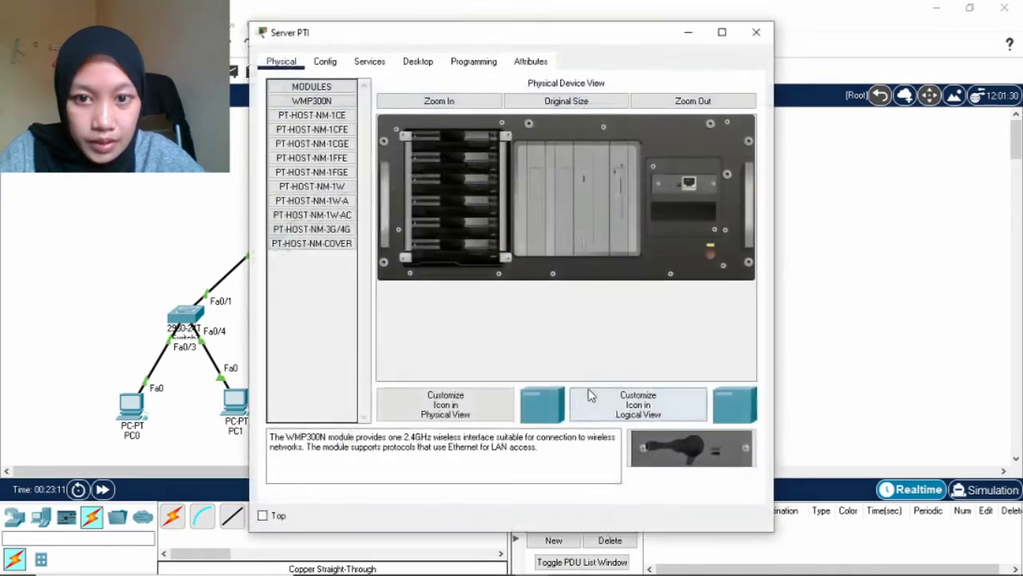
left_click(414, 62)
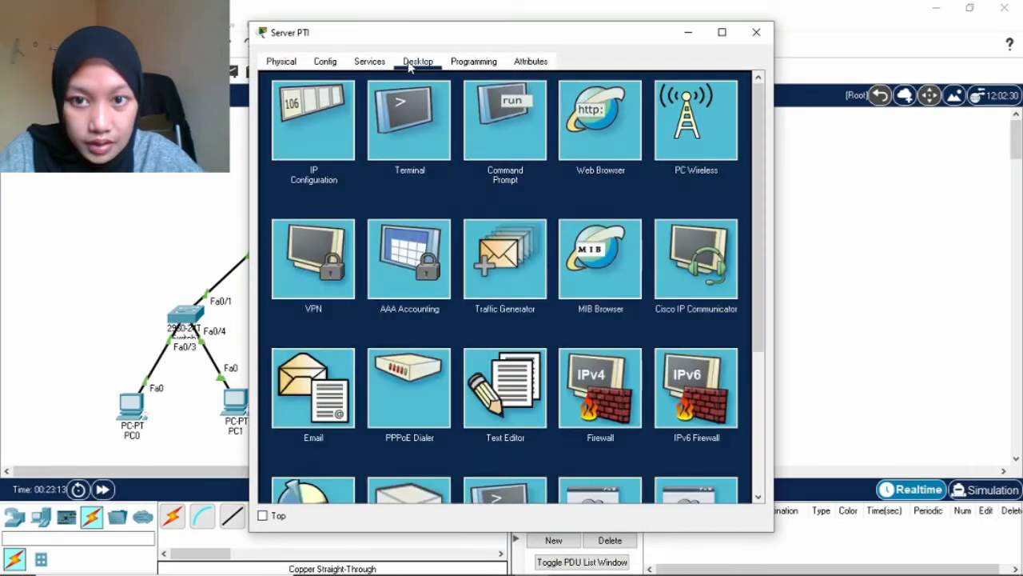
left_click(323, 131)
left_click(450, 147)
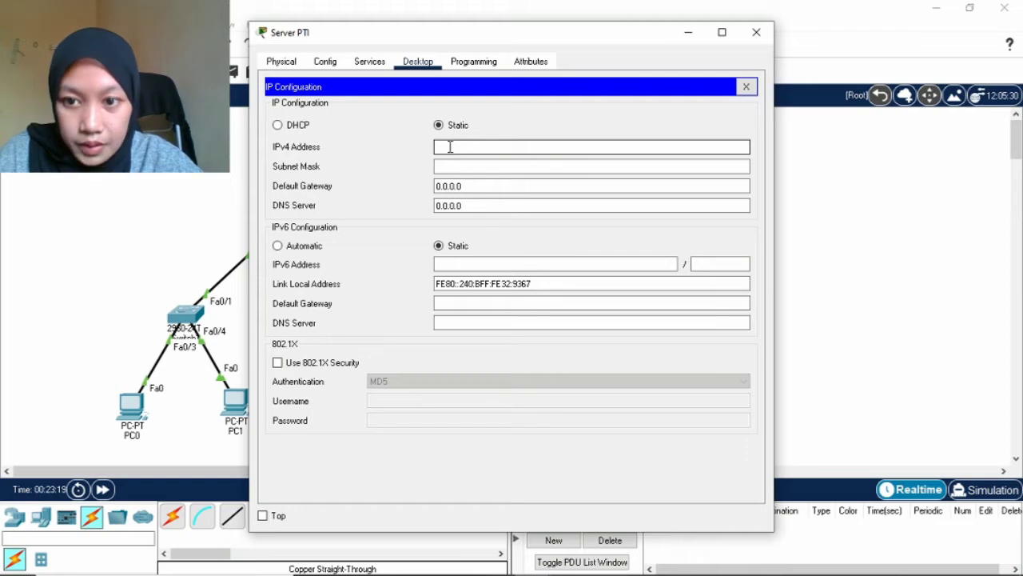
type("190")
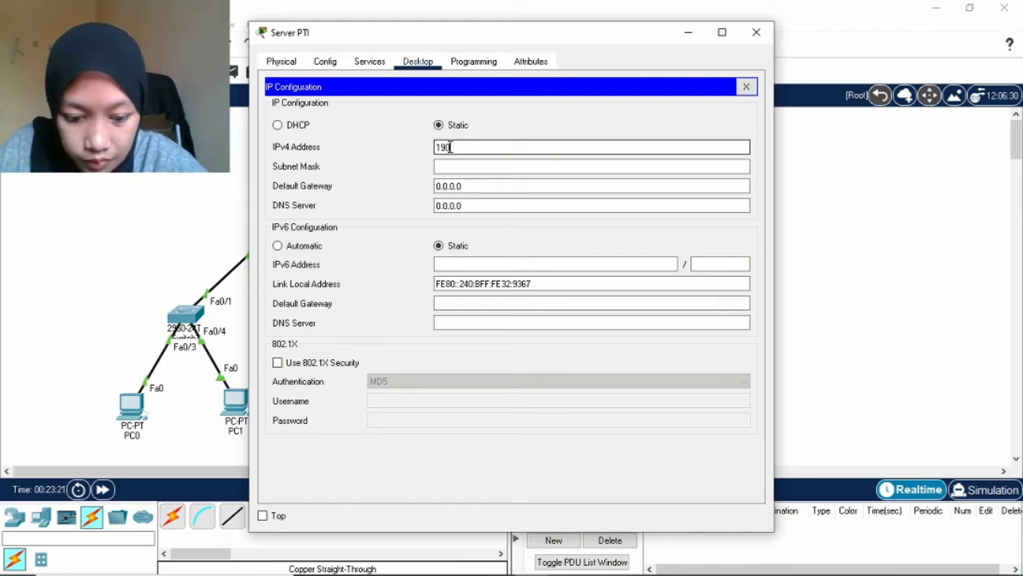
type(".190.")
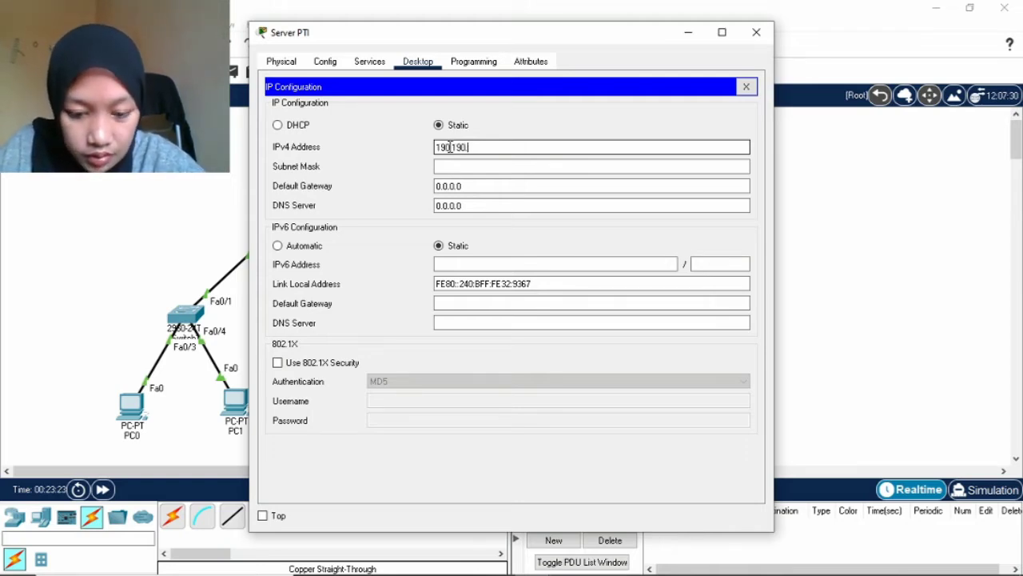
type("198")
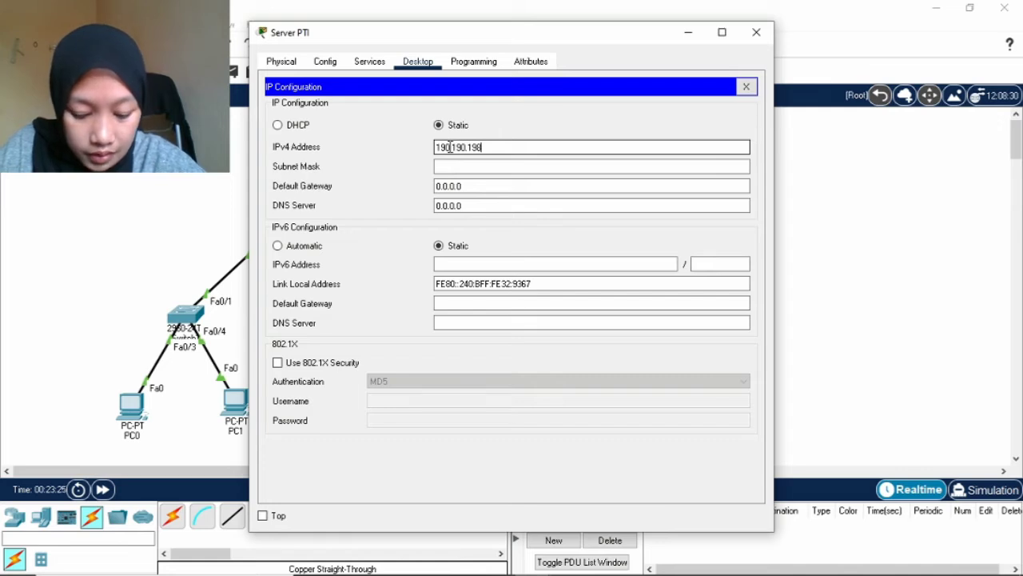
type(".2")
left_click(513, 167)
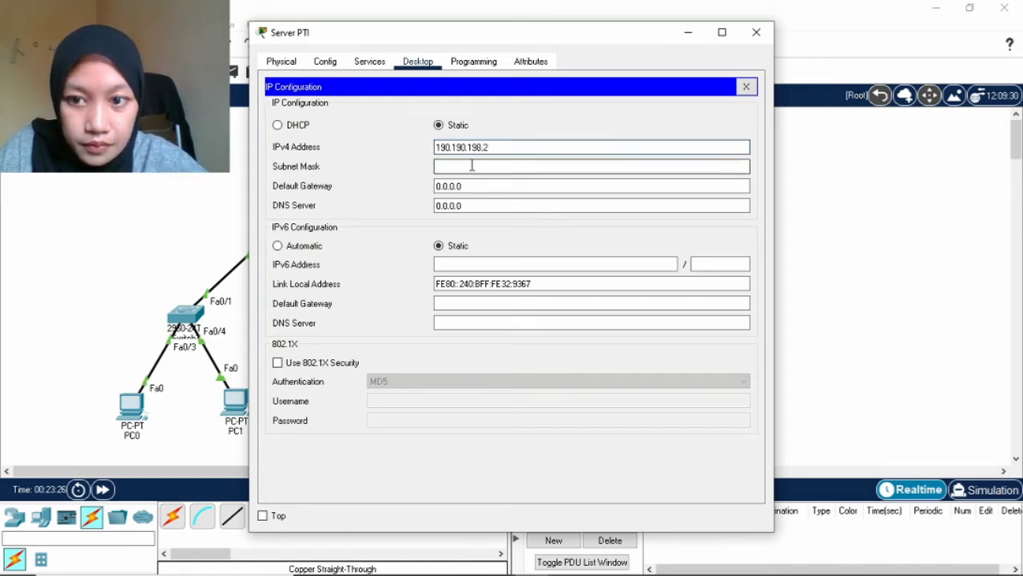
key("BackSpace")
key("BackSpace")
key("BackSpace")
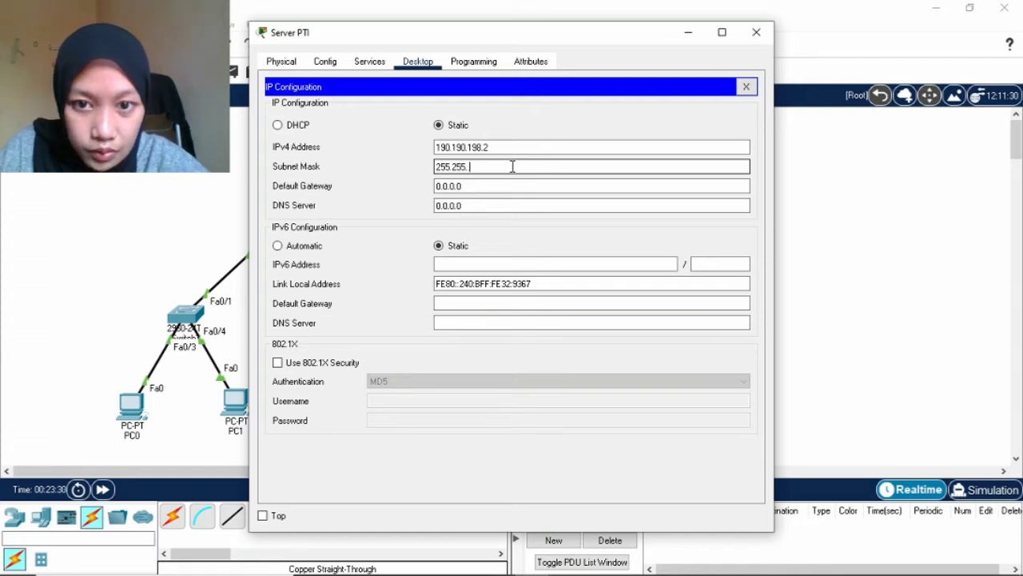
type("255")
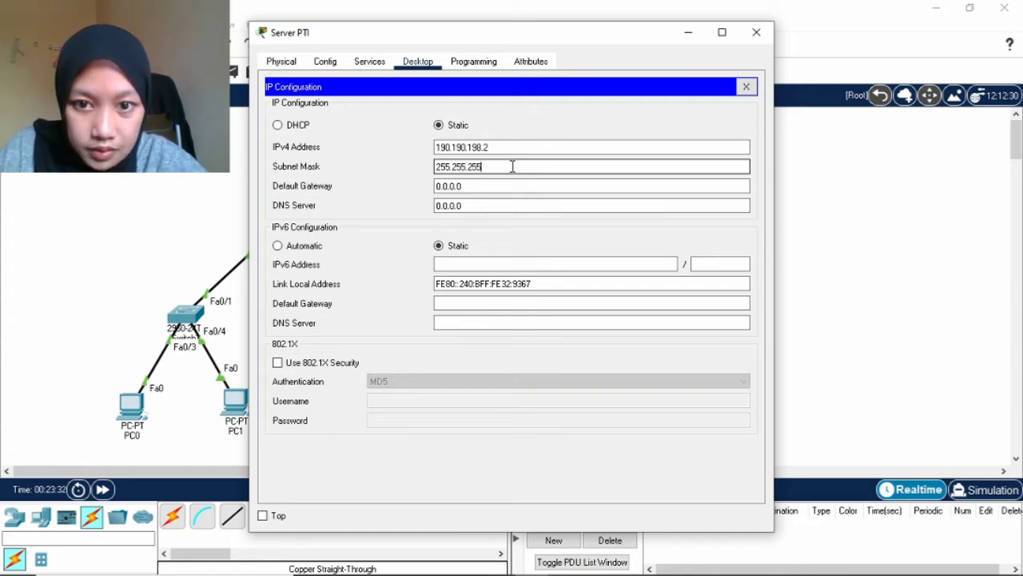
type(".0")
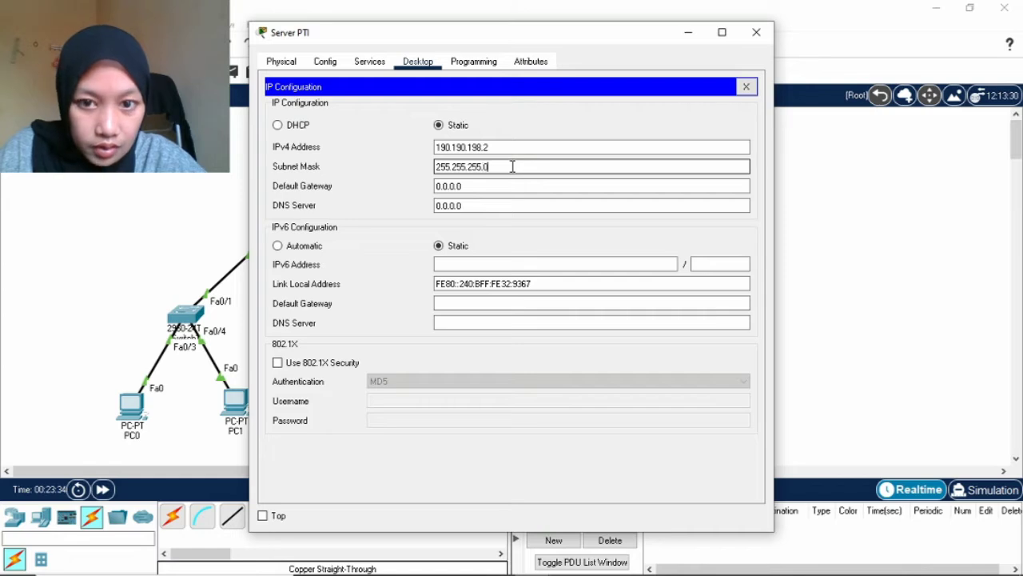
Set Server PTI's gateway to 190.190.198.1 and DNS to 192.168.9.125, then reopen Router0.
key("Tab")
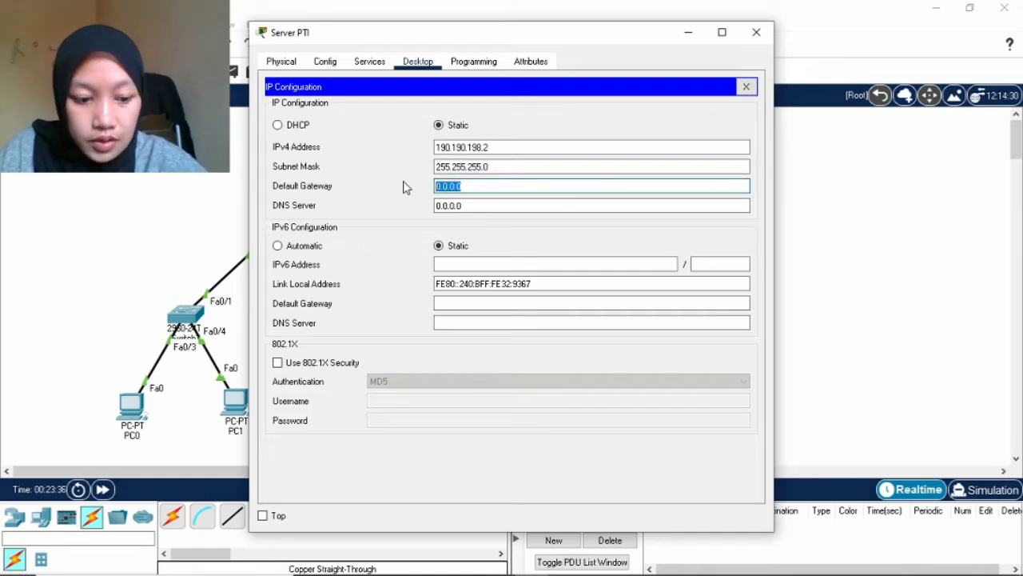
key("BackSpace")
type("190.")
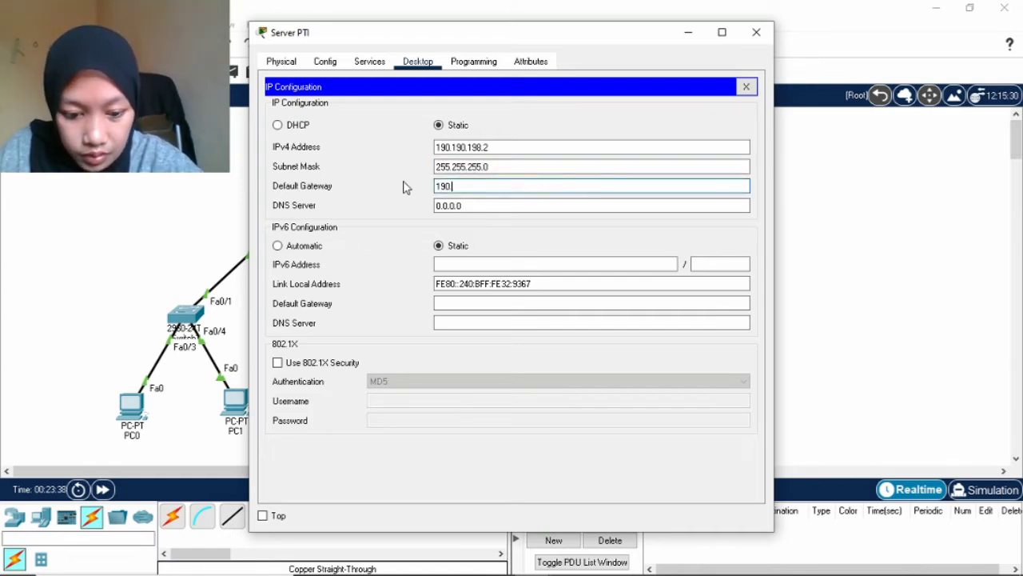
type("190.198")
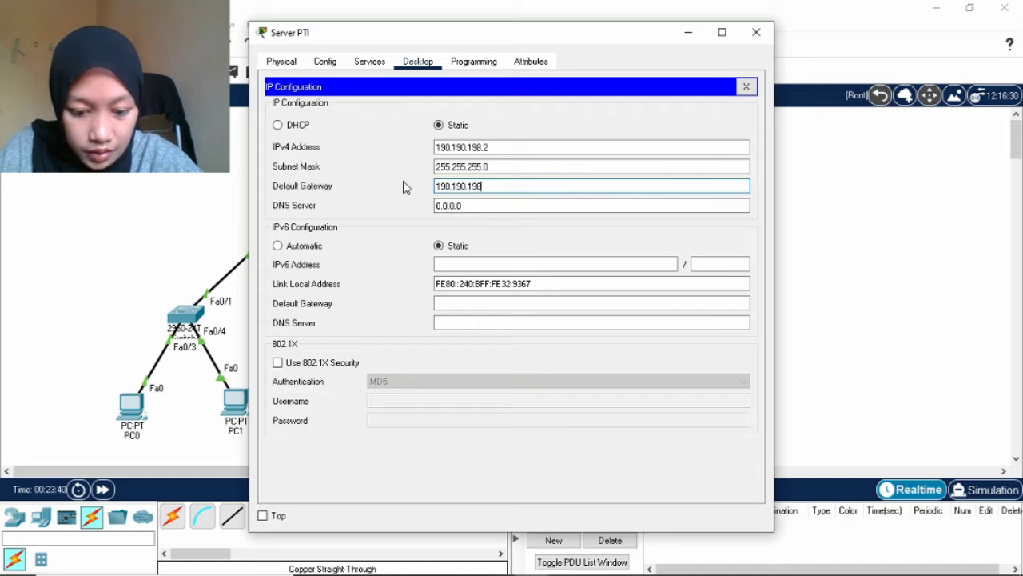
type(".1")
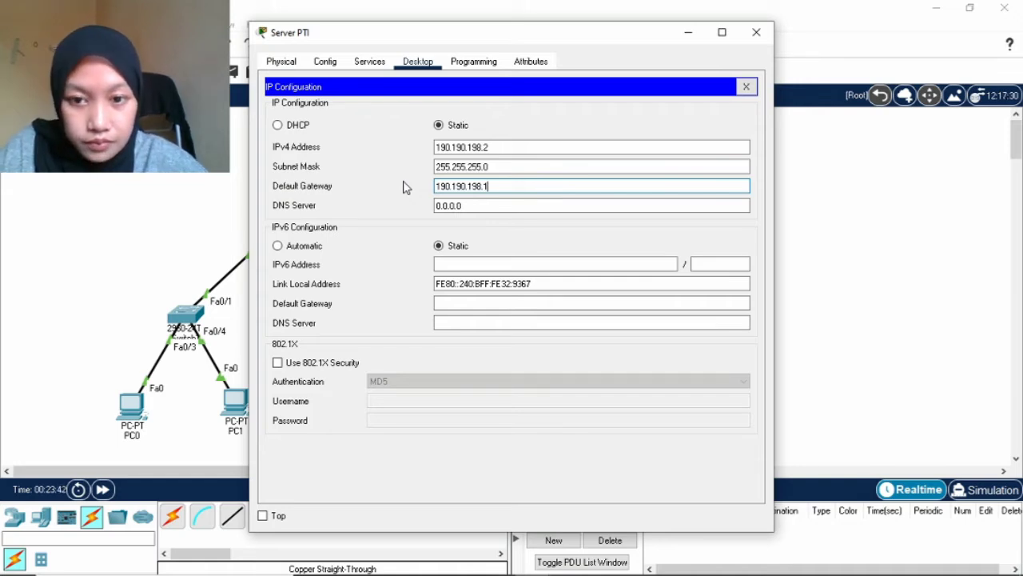
key("Tab")
key("BackSpace")
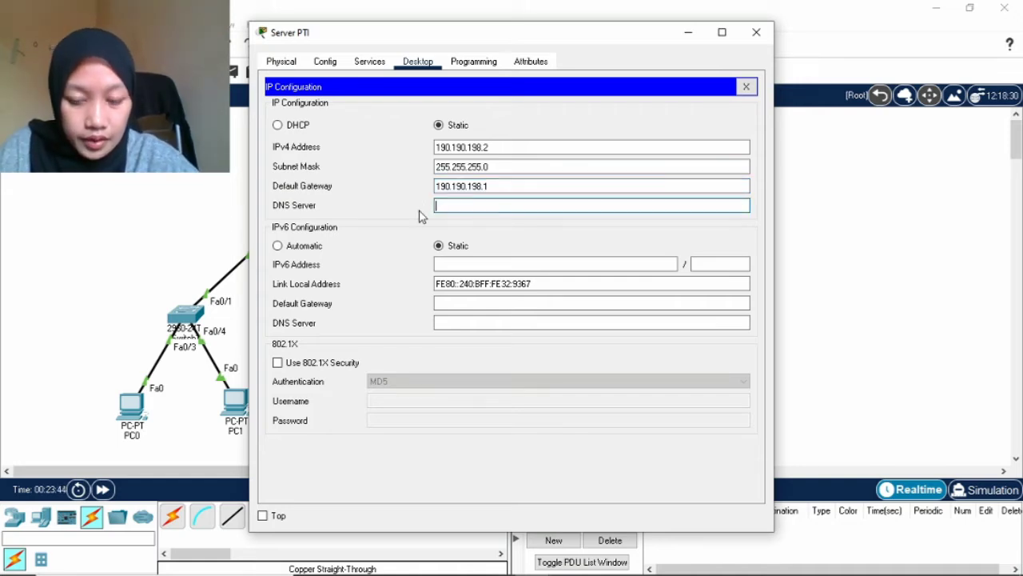
type("1")
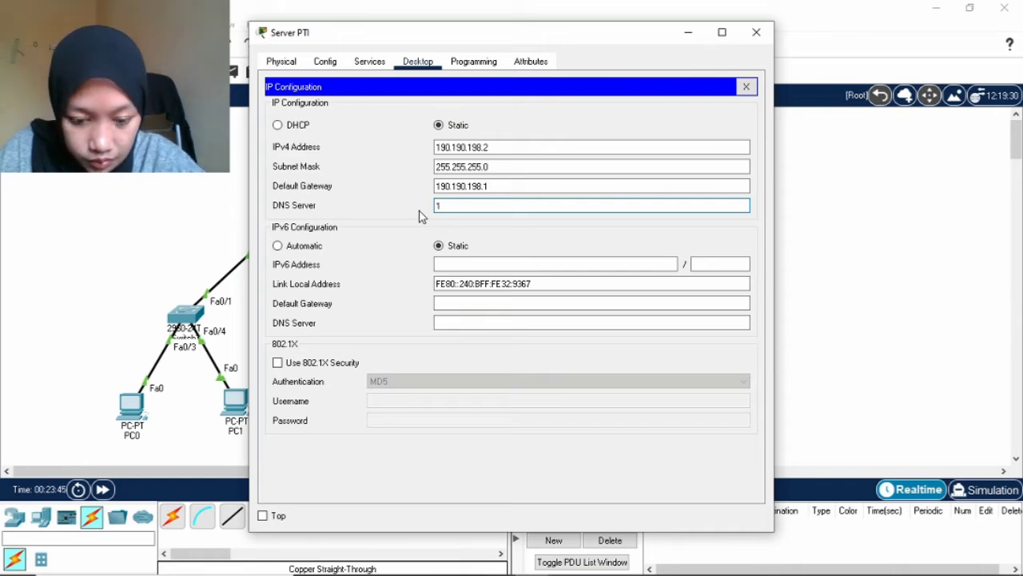
type("92.1")
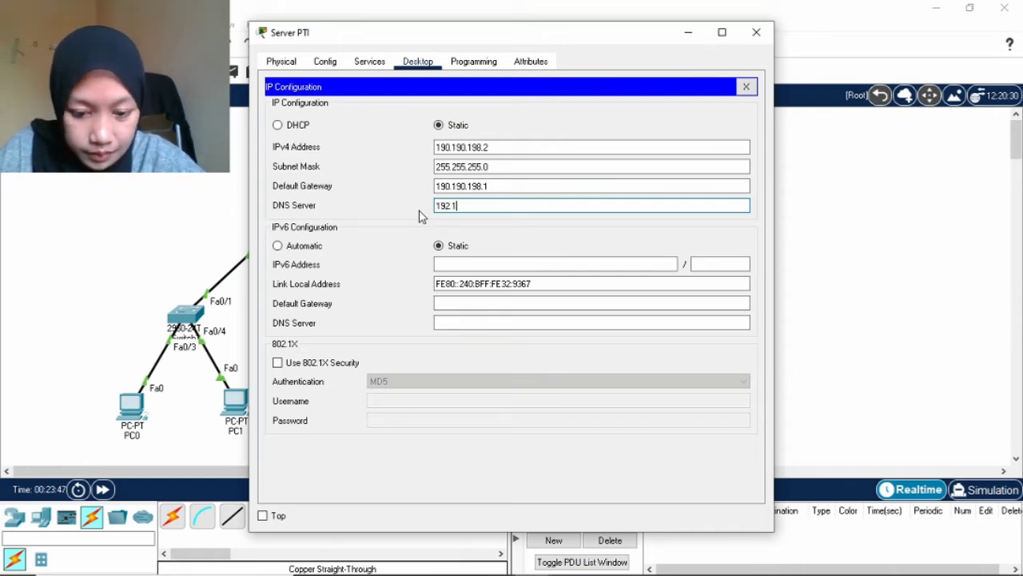
type("68")
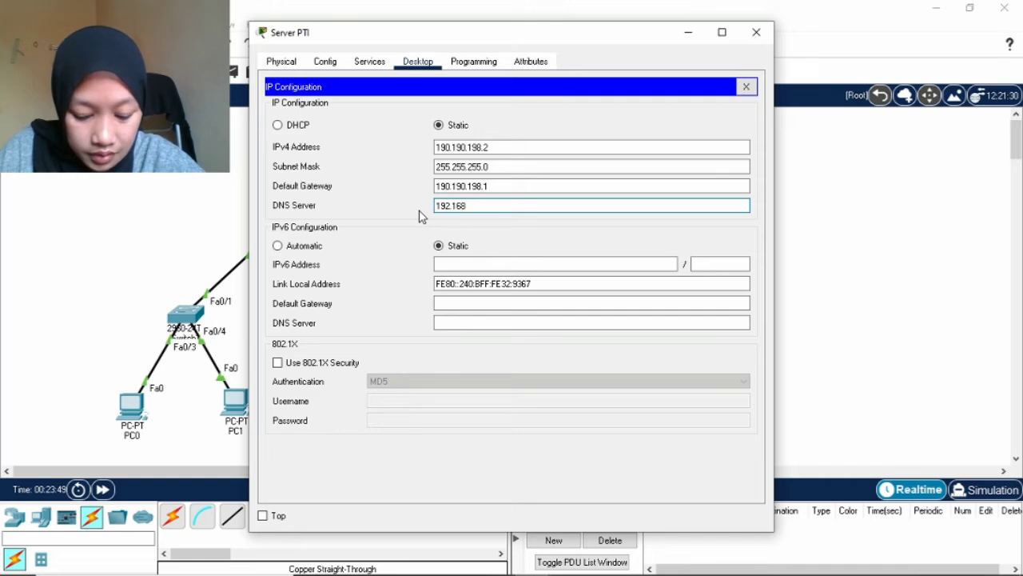
type(".9.1")
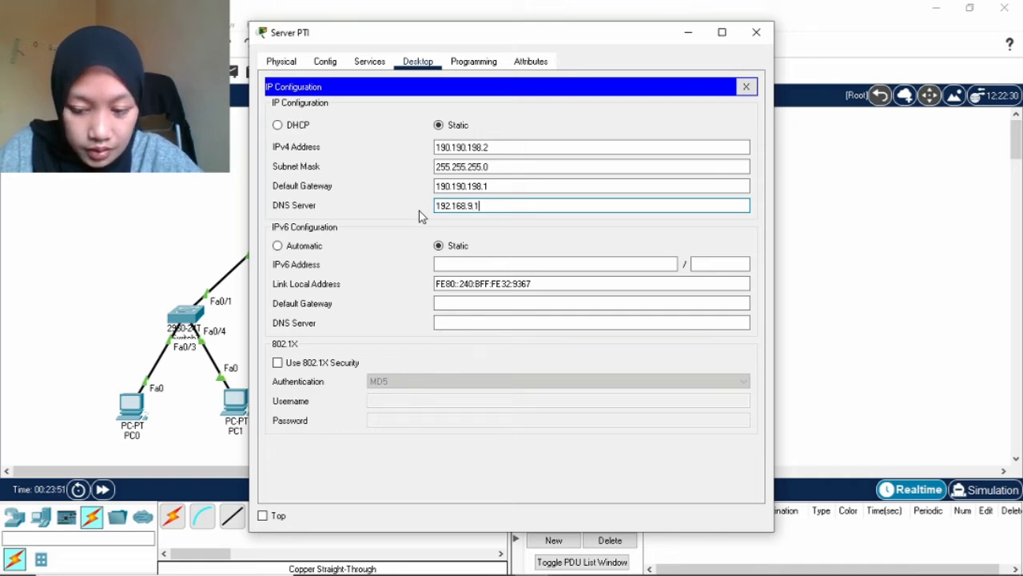
type("3")
type("5")
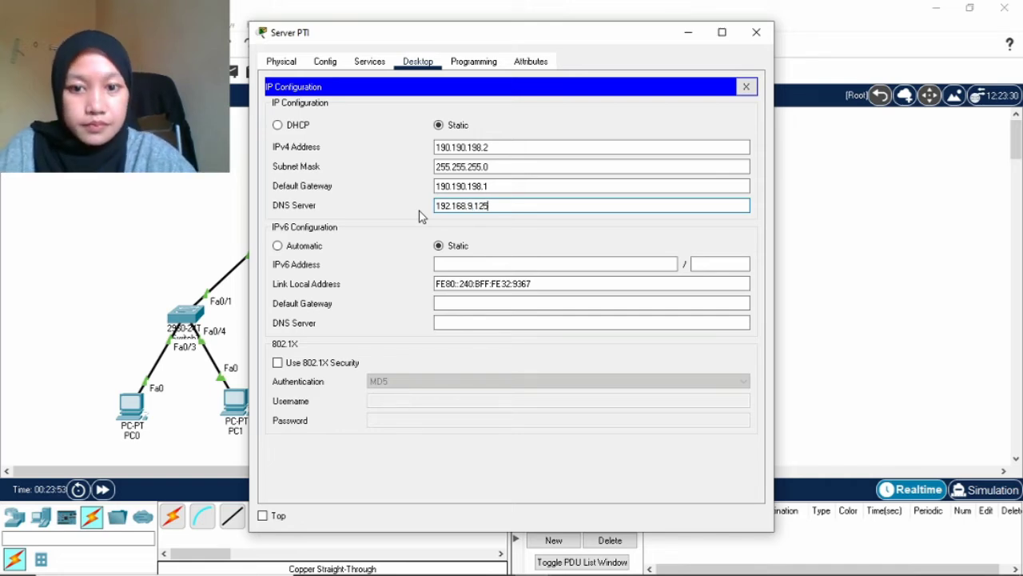
left_click(757, 32)
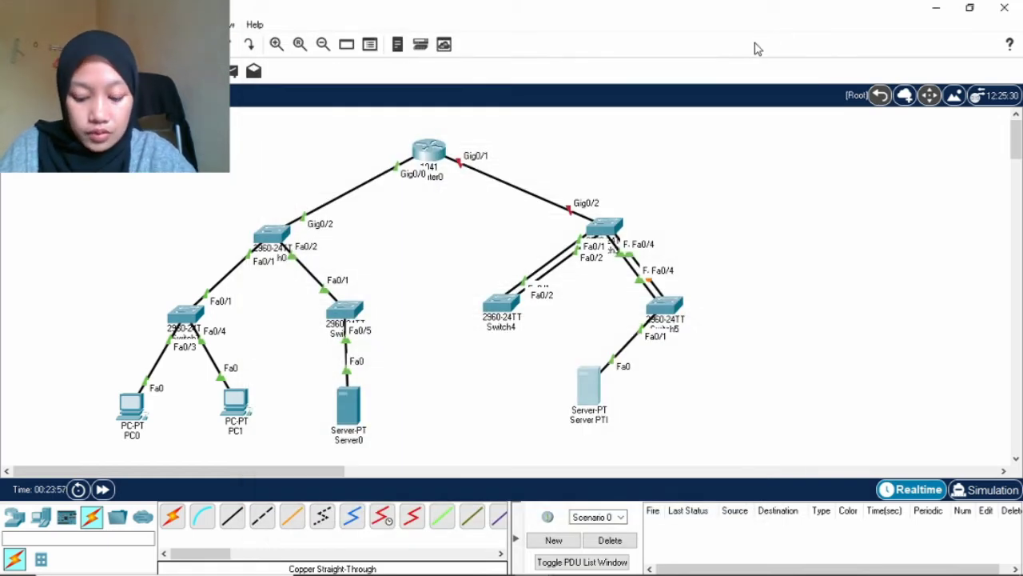
left_click(423, 157)
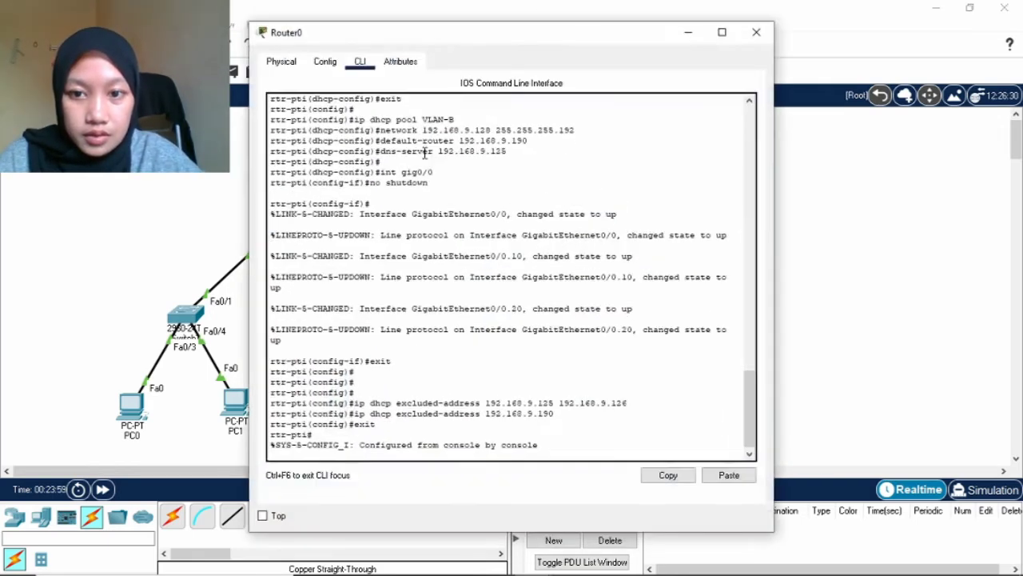
Turn on Router0's GigabitEthernet0/1 port in its Config pages.
left_click(327, 64)
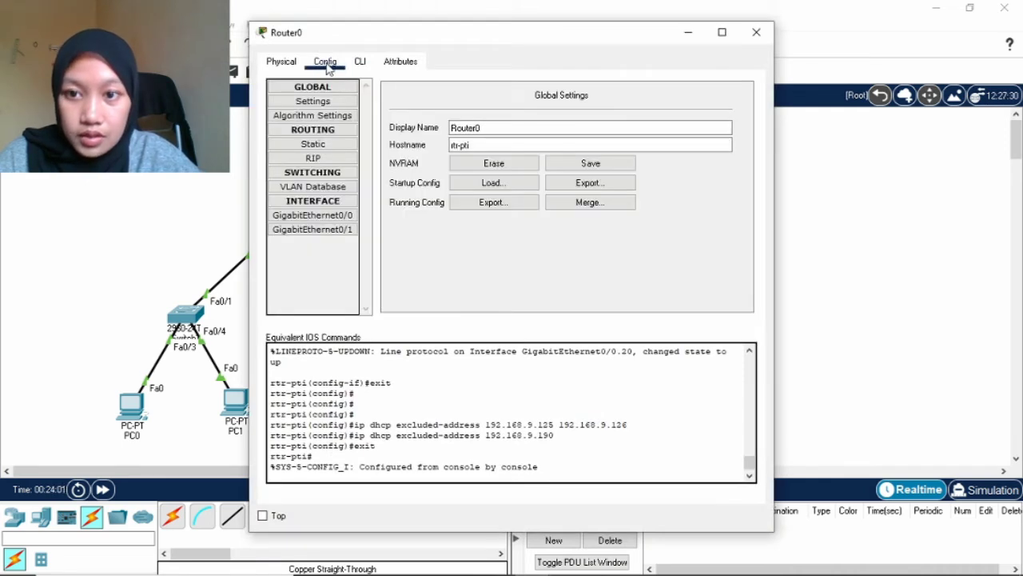
left_click(284, 64)
left_click(324, 63)
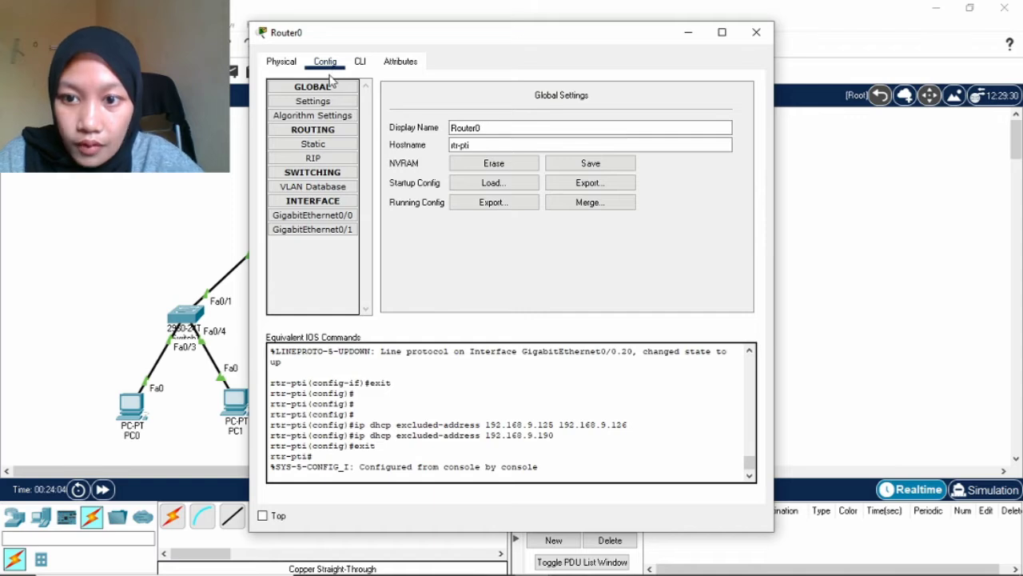
left_click(346, 233)
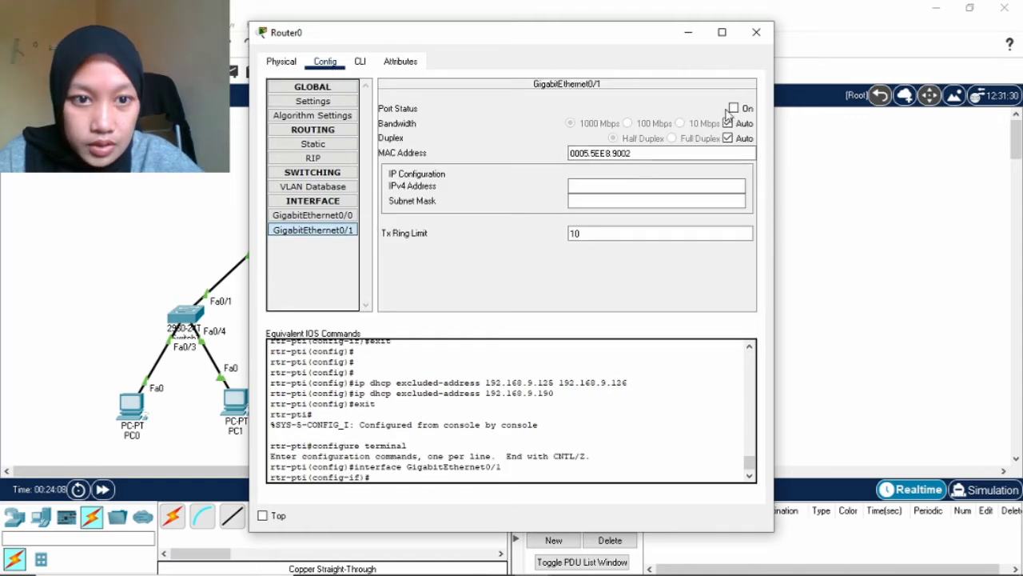
left_click(734, 108)
Address GigabitEthernet0/1 as 190.190.198.1 with mask 255.255.255.0 and close the window.
left_click(660, 185)
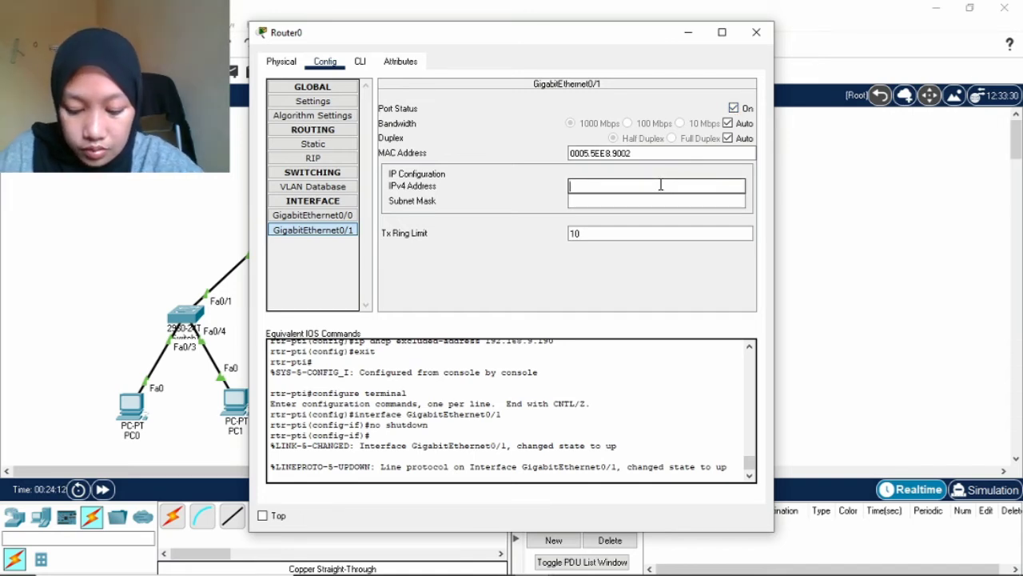
type("192")
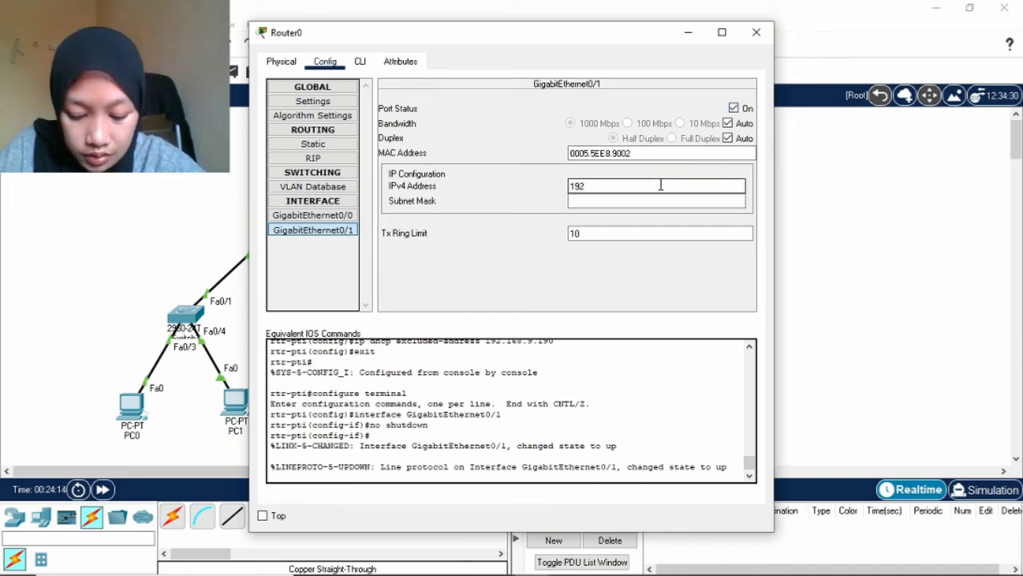
key("BackSpace")
type("0")
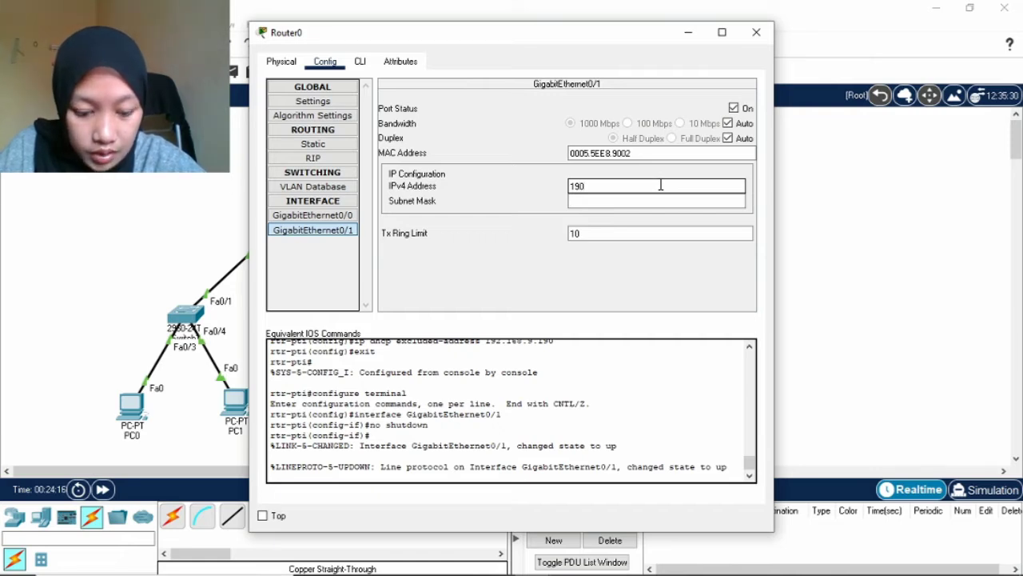
type(".190")
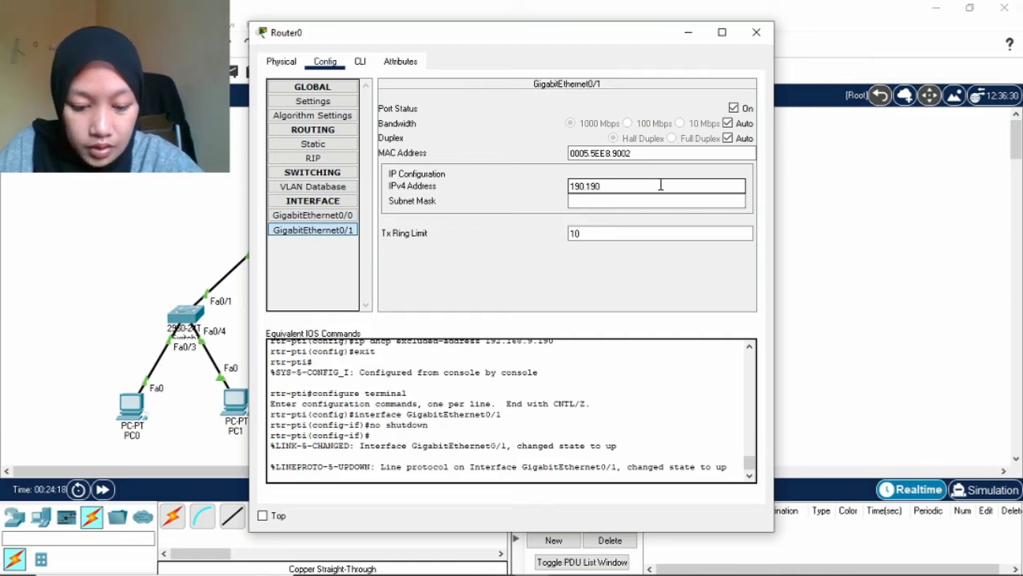
type(".12")
key("BackSpace")
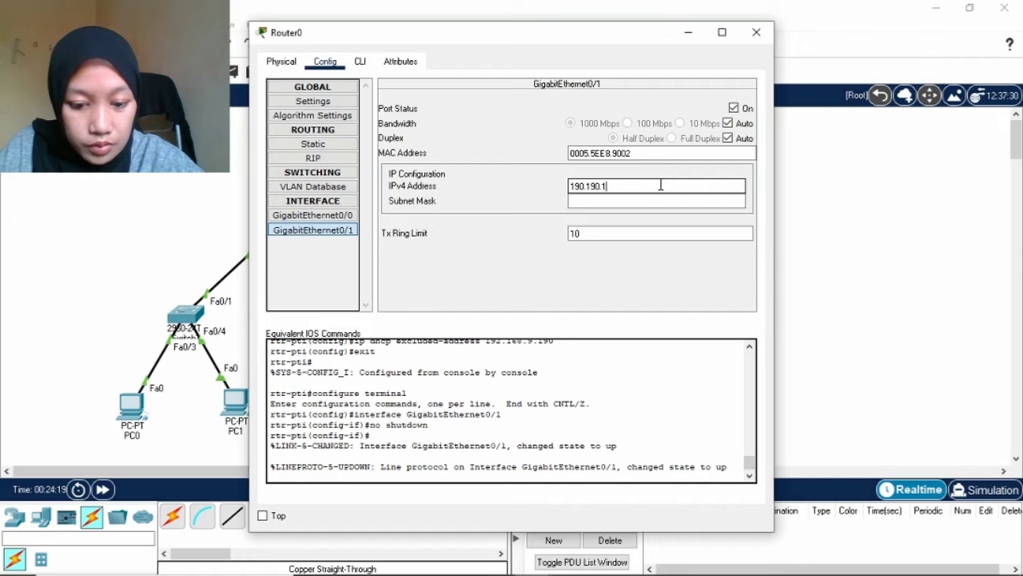
type("98")
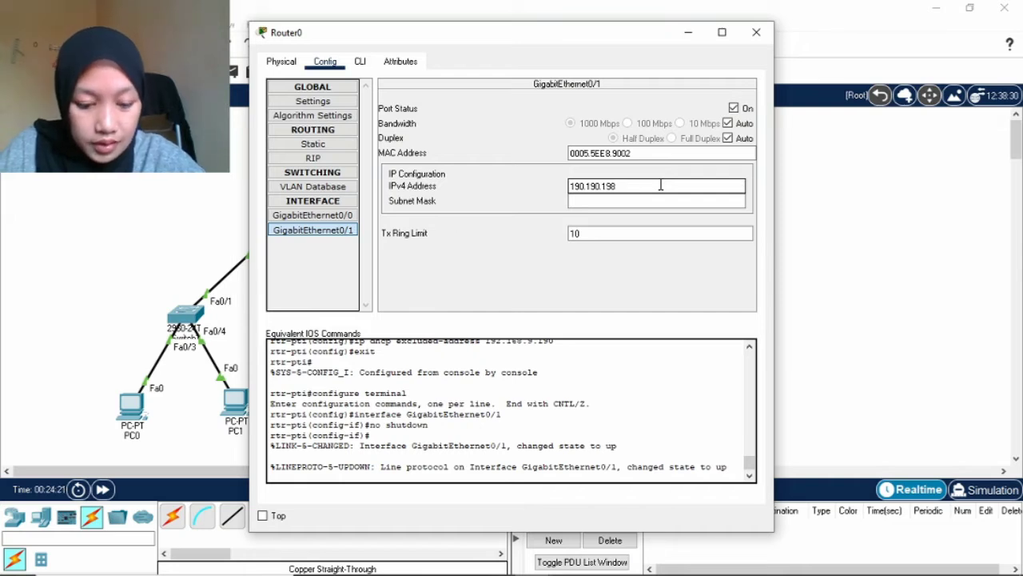
type(".1")
left_click(626, 200)
double_click(625, 202)
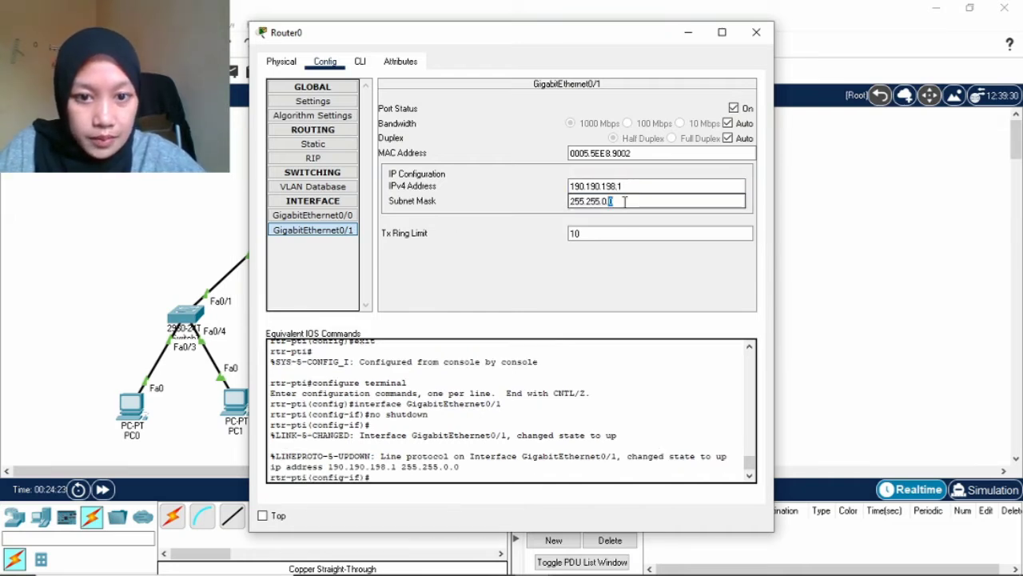
key("BackSpace")
key("BackSpace")
key("BackSpace")
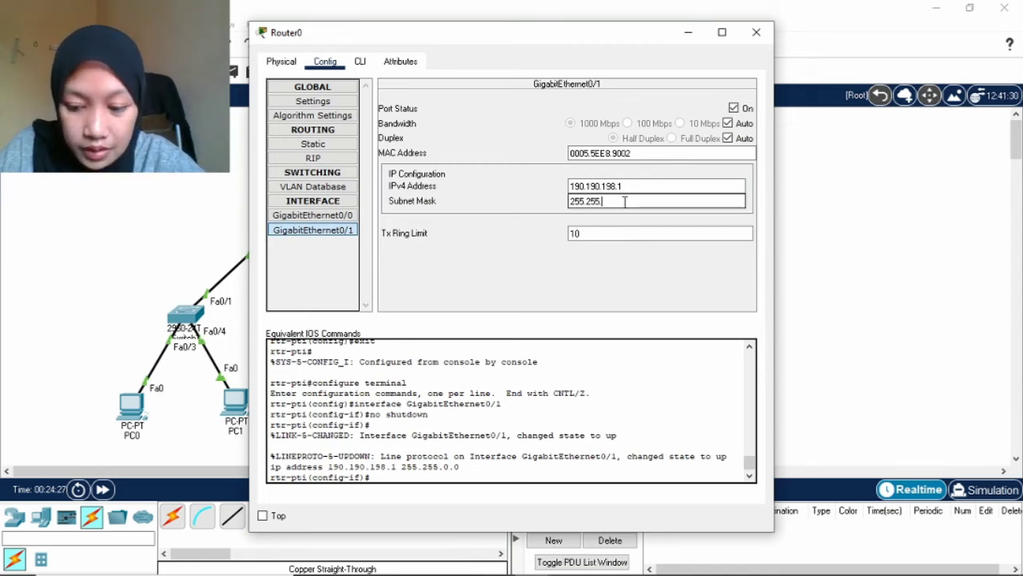
type("255")
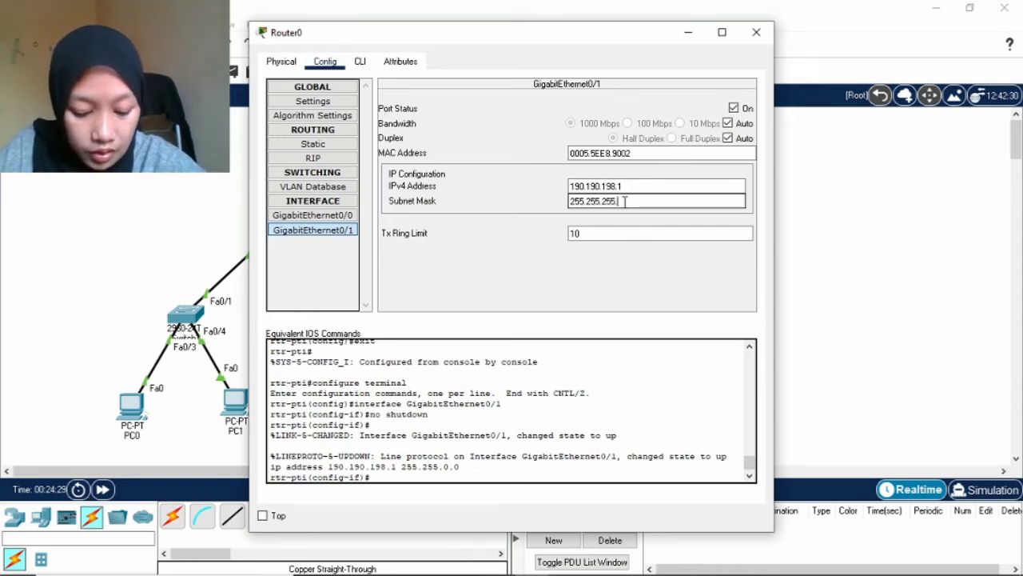
type(".0")
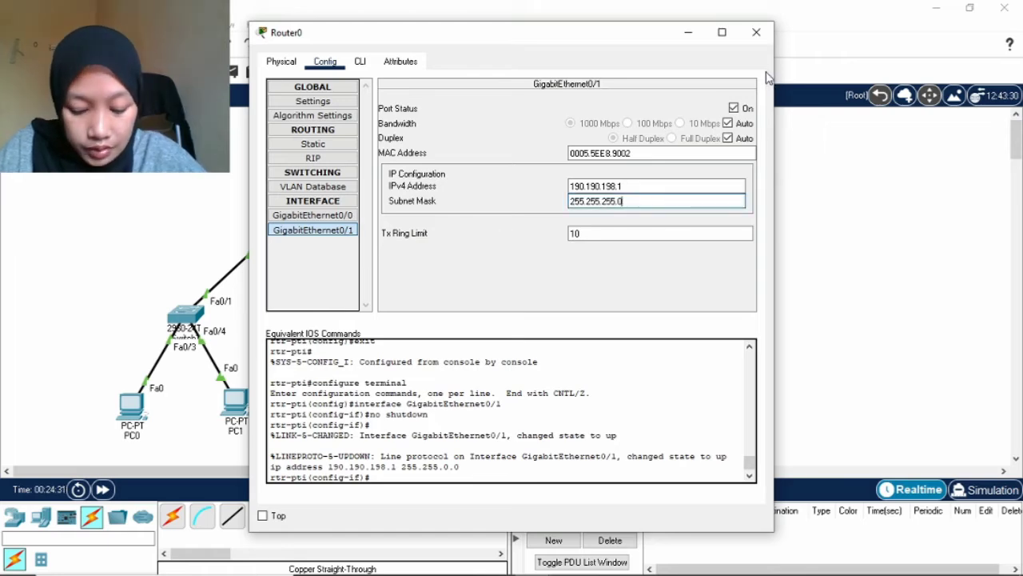
left_click(757, 34)
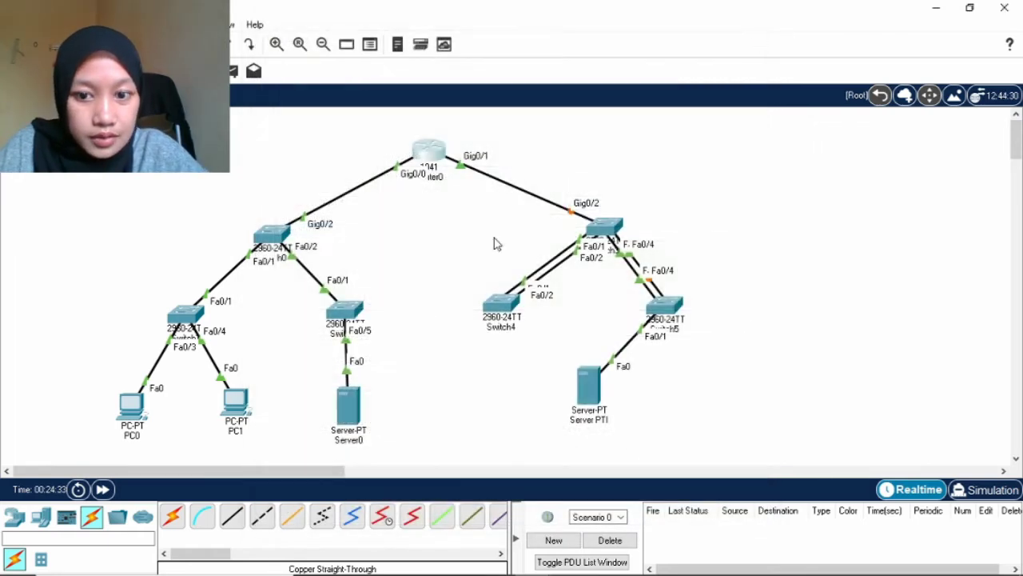
left_click(354, 405)
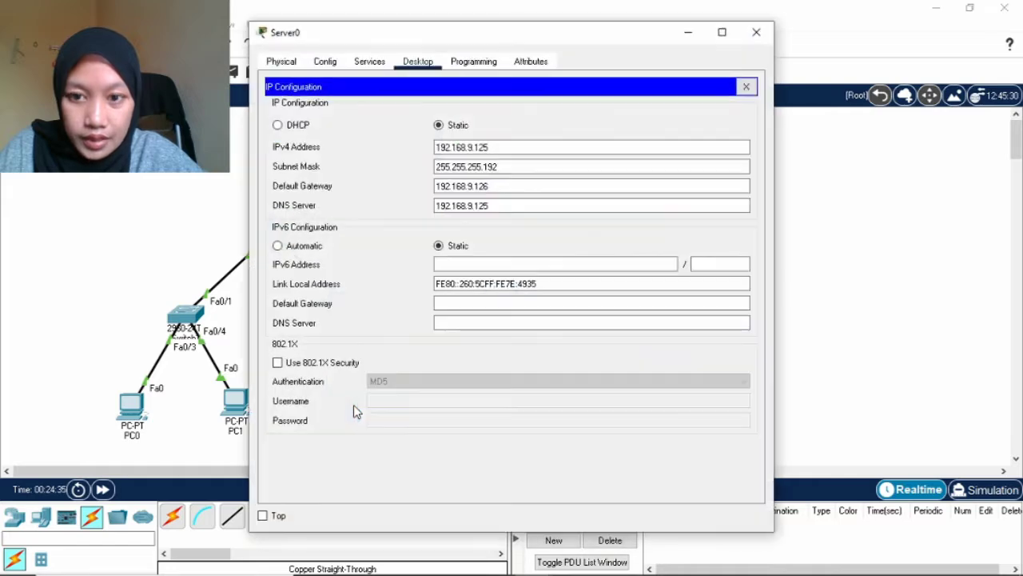
left_click(325, 64)
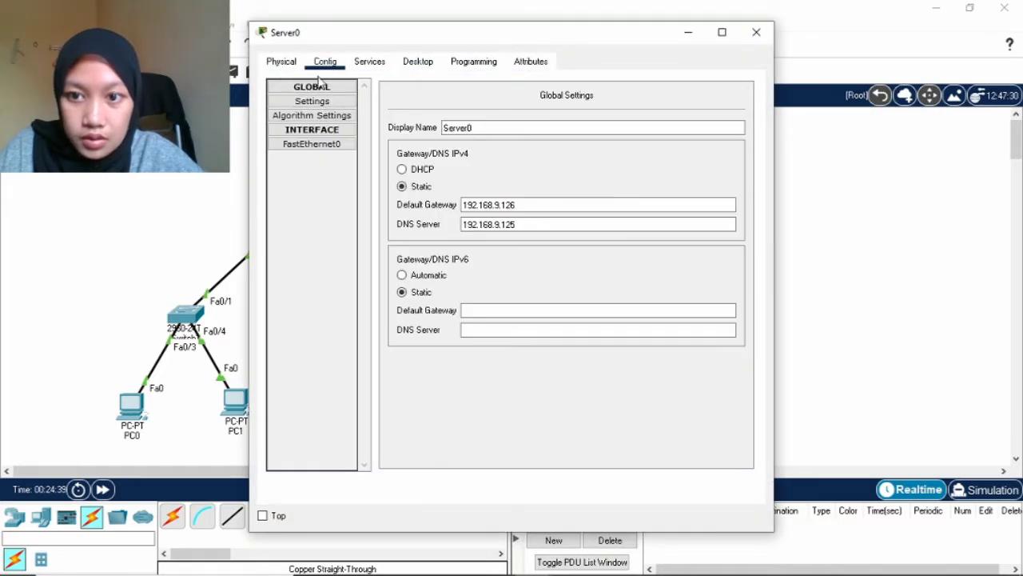
left_click(366, 64)
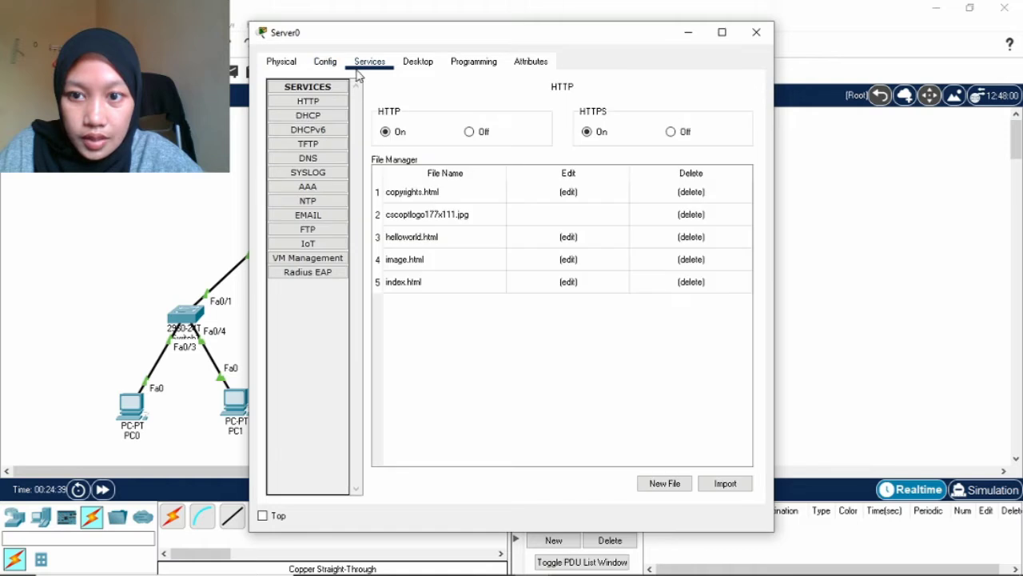
left_click(331, 158)
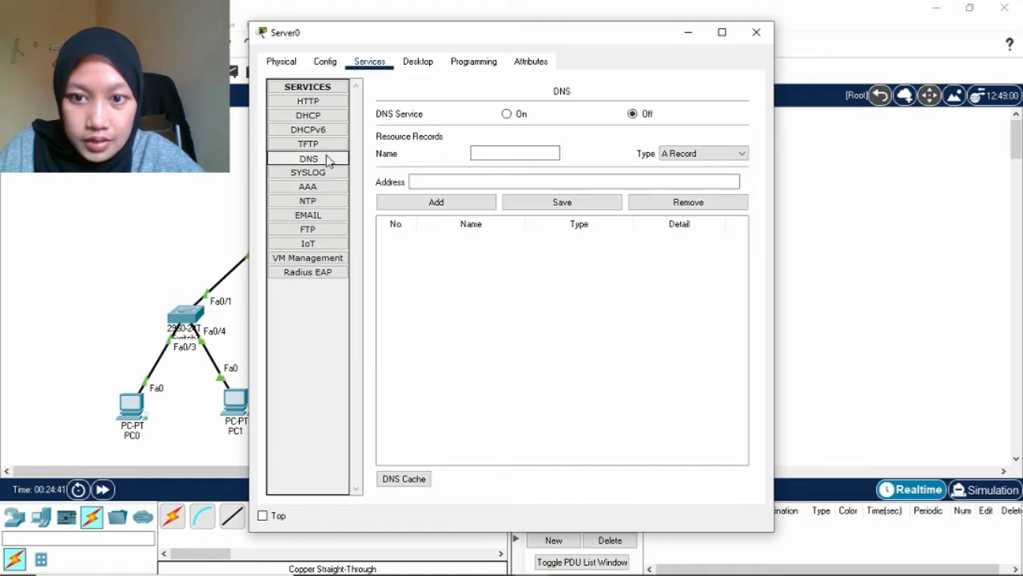
left_click(507, 114)
left_click(507, 155)
type("www.i")
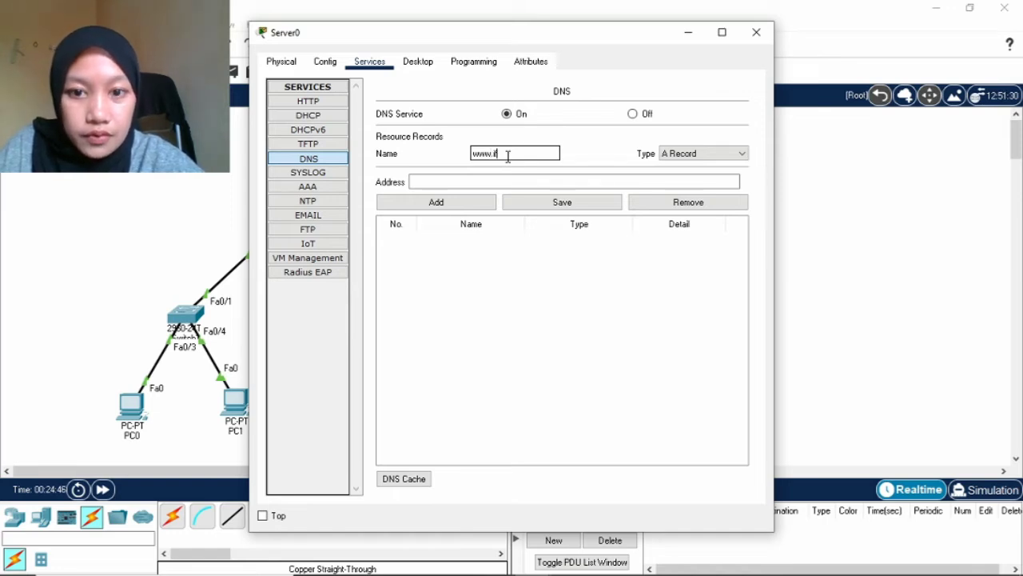
type("f.unila")
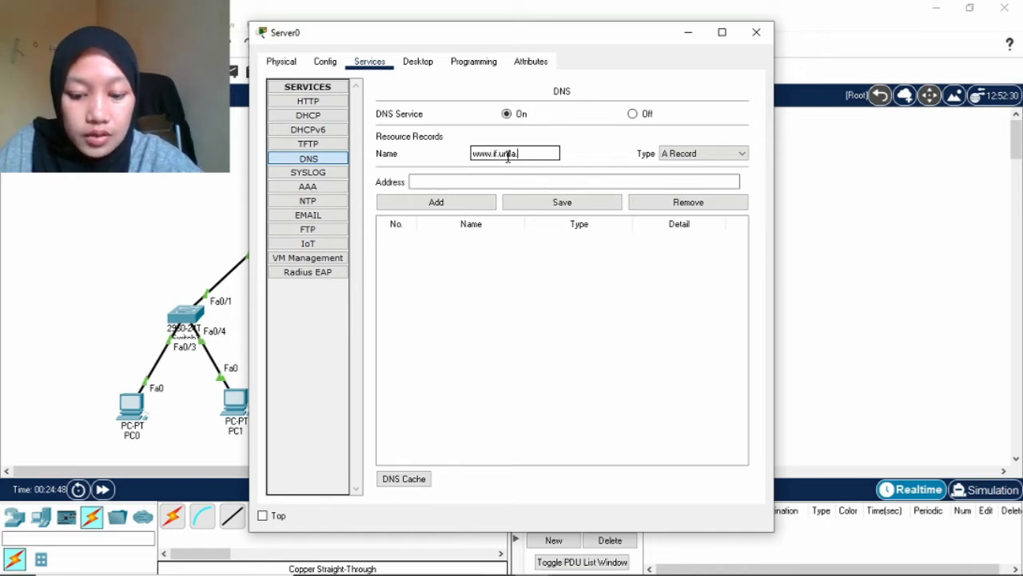
type(".ac.id")
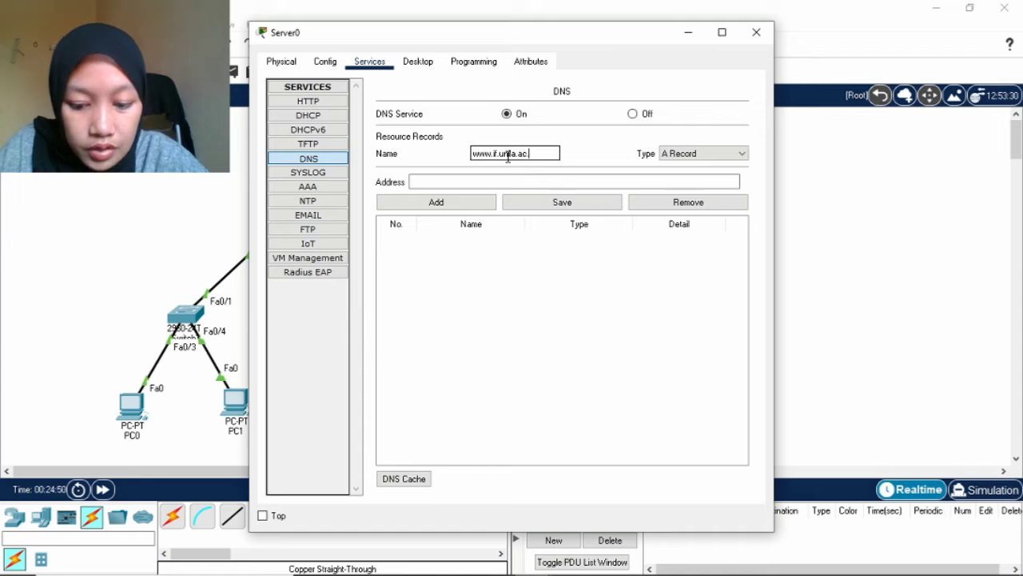
left_click(517, 182)
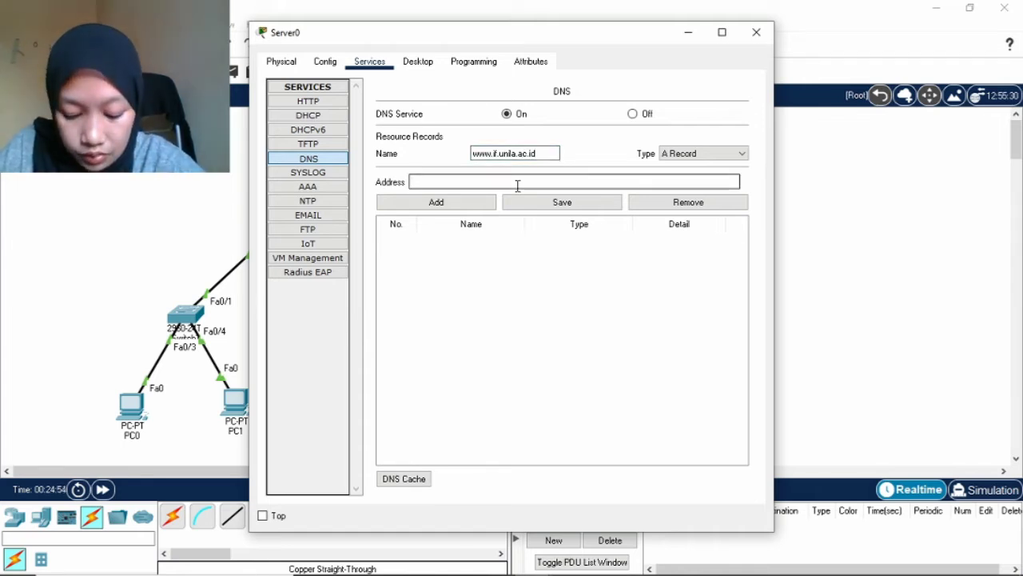
type("190.190")
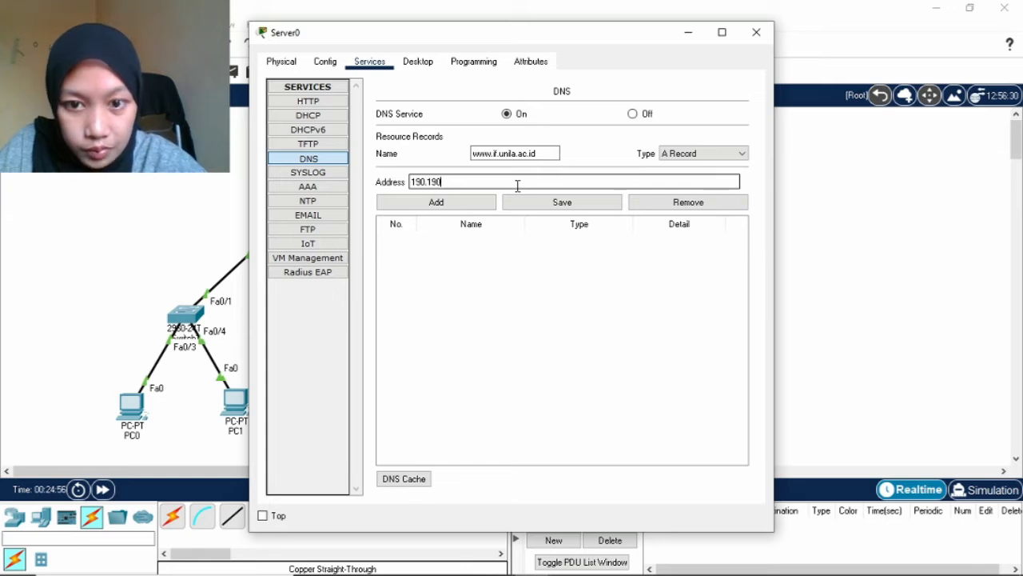
type(".198")
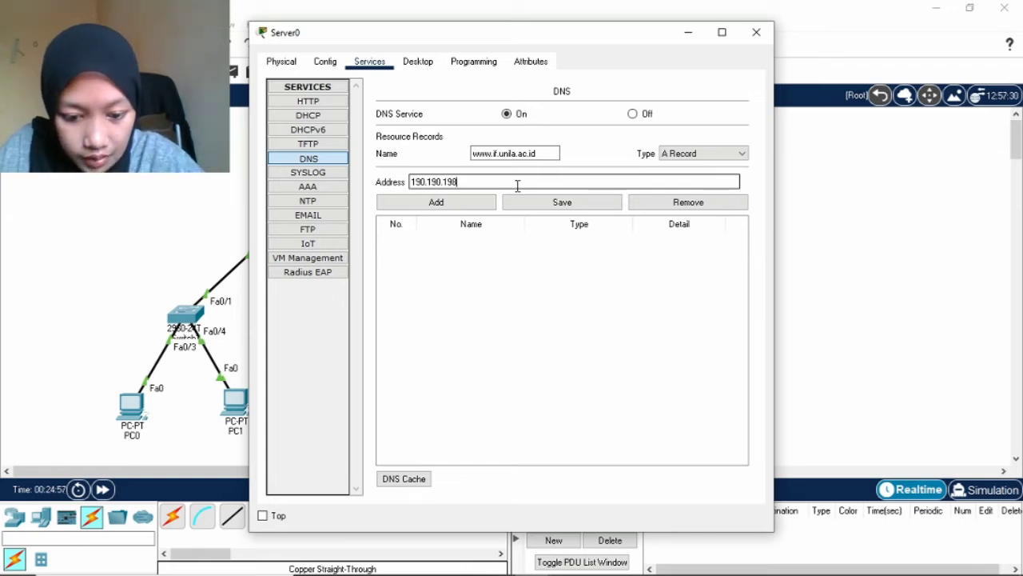
type(".2")
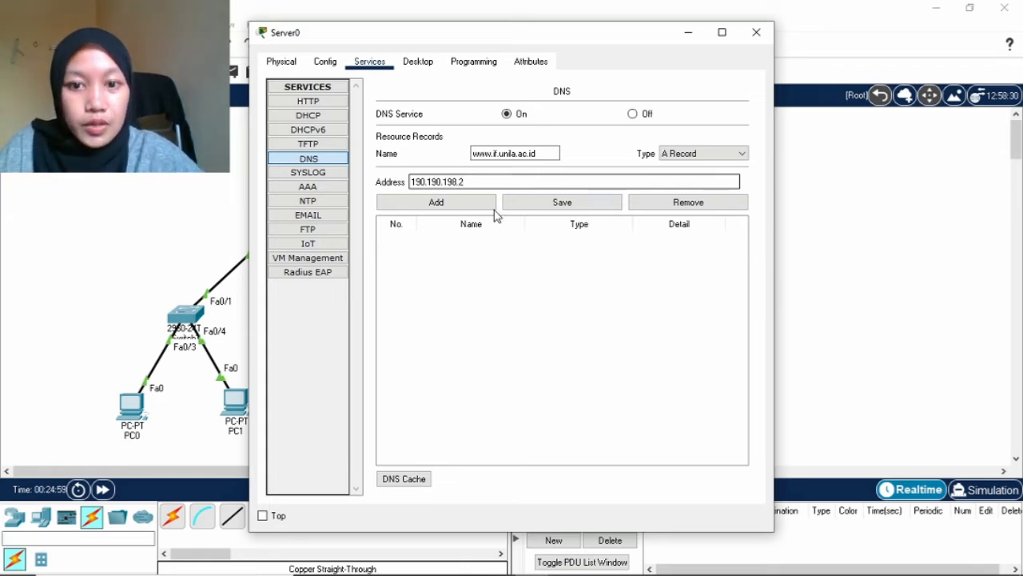
left_click(469, 204)
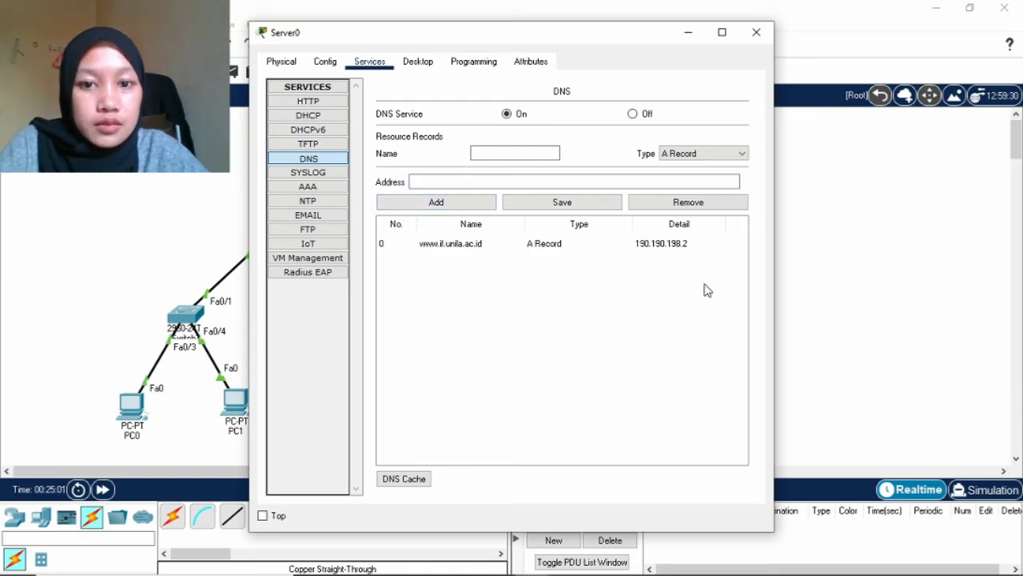
left_click(758, 33)
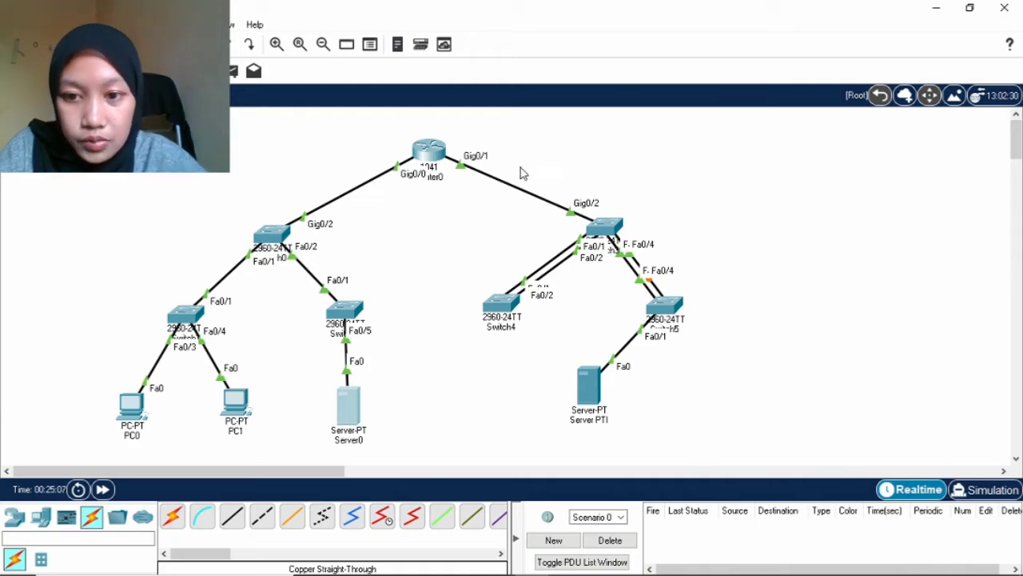
Enter global configuration mode on Switch0's CLI with en and config t.
left_click(272, 232)
left_click(360, 62)
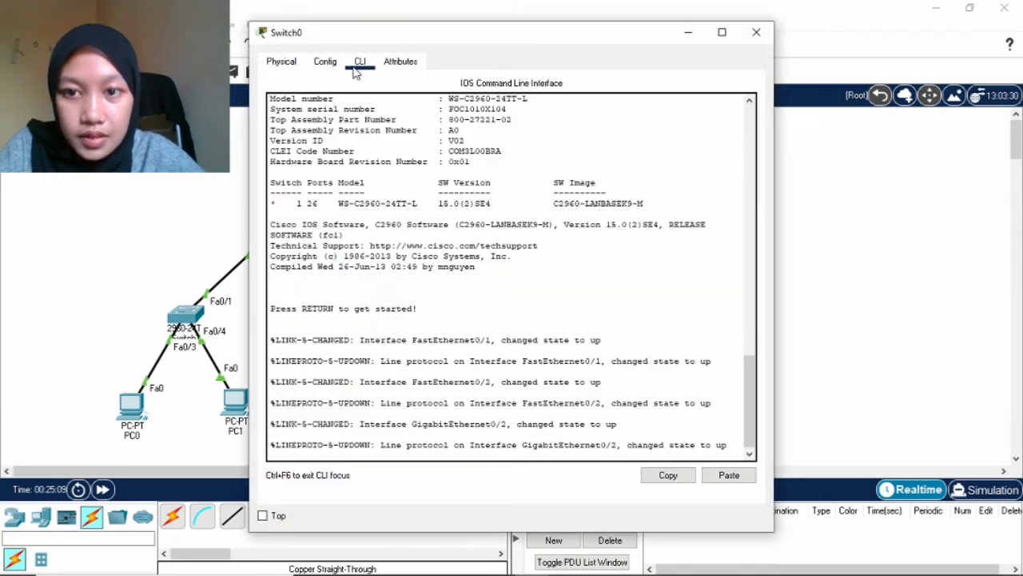
key("Return")
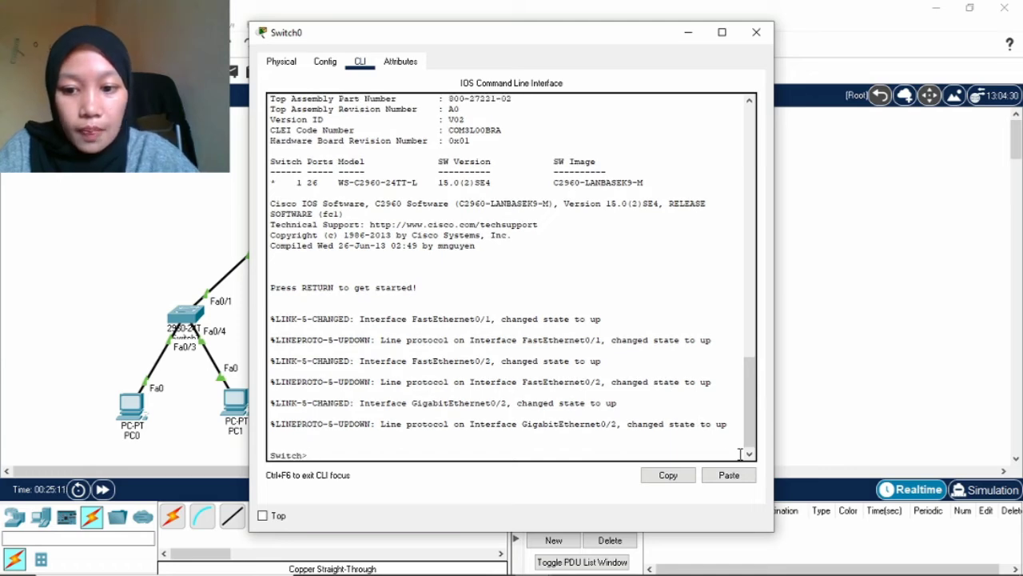
type("en")
key("Return")
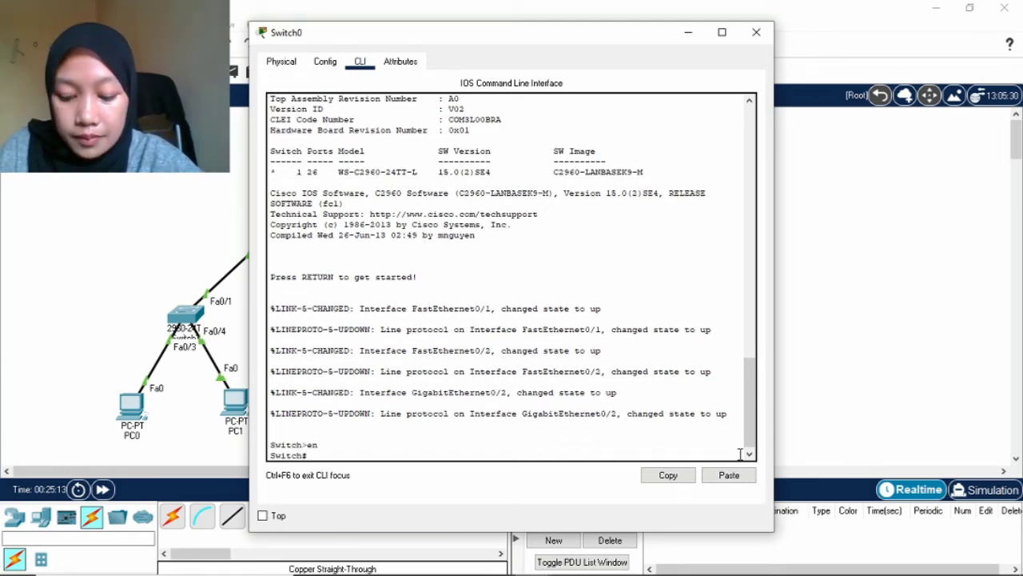
type("conf")
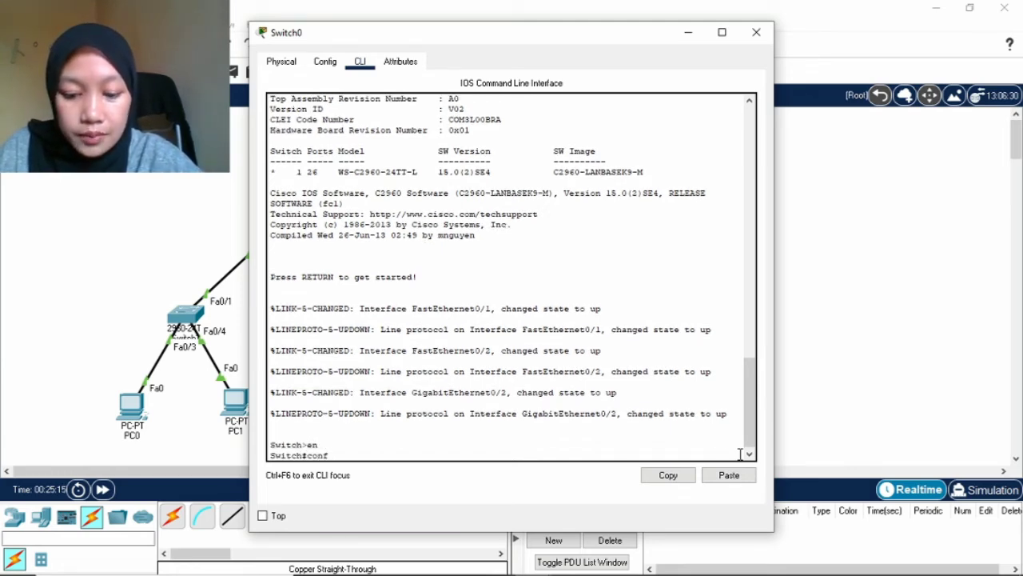
type("ig t")
key("Return")
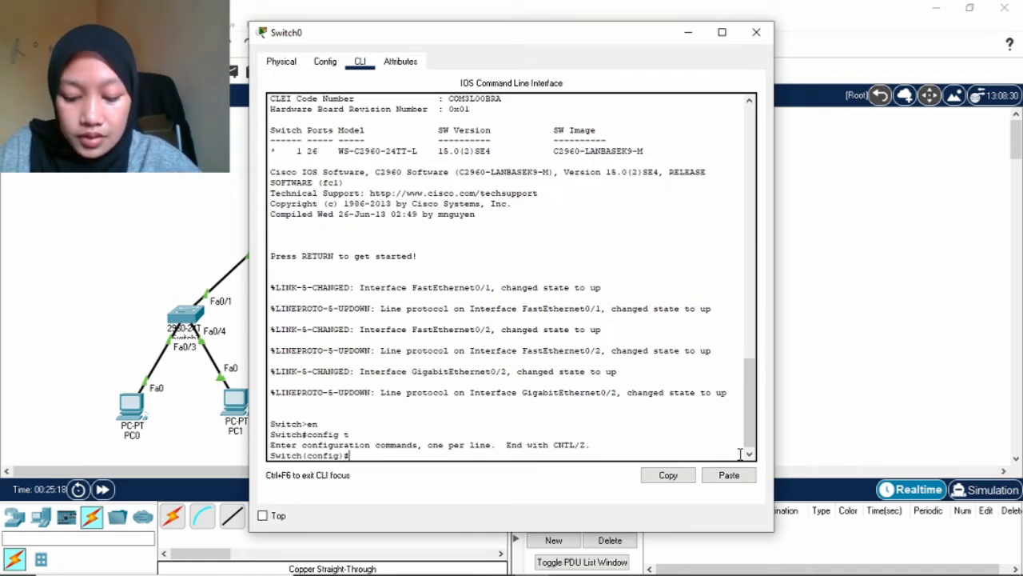
Create VLAN 10 and name it VLAN-A.
type("VL")
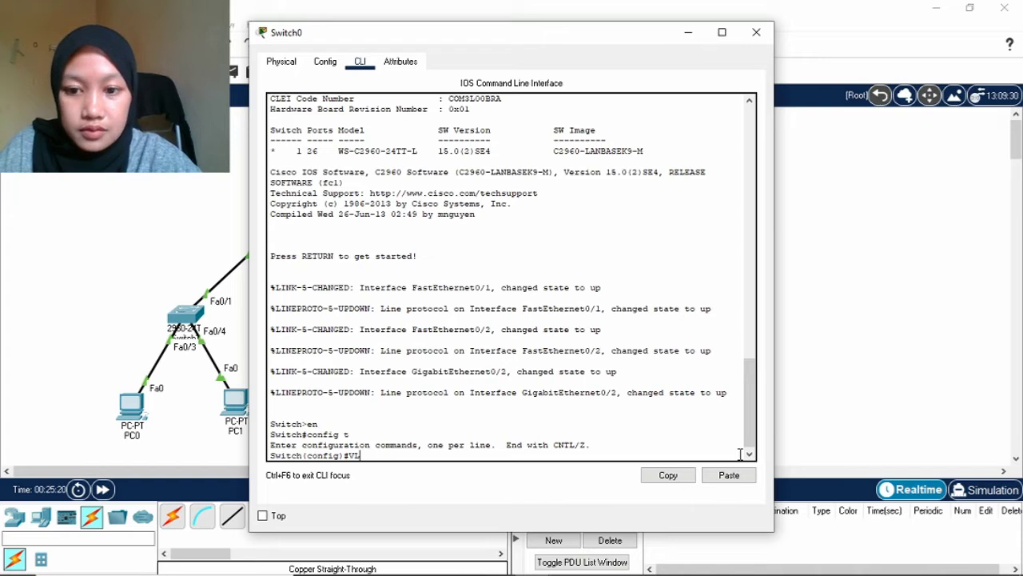
type("an")
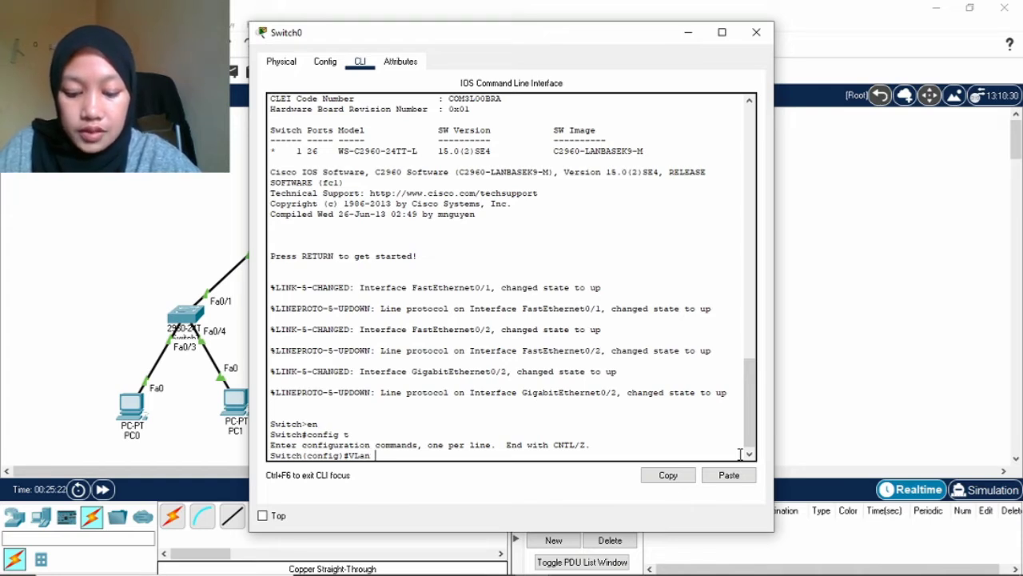
key("BackSpace")
key("BackSpace")
key("BackSpace")
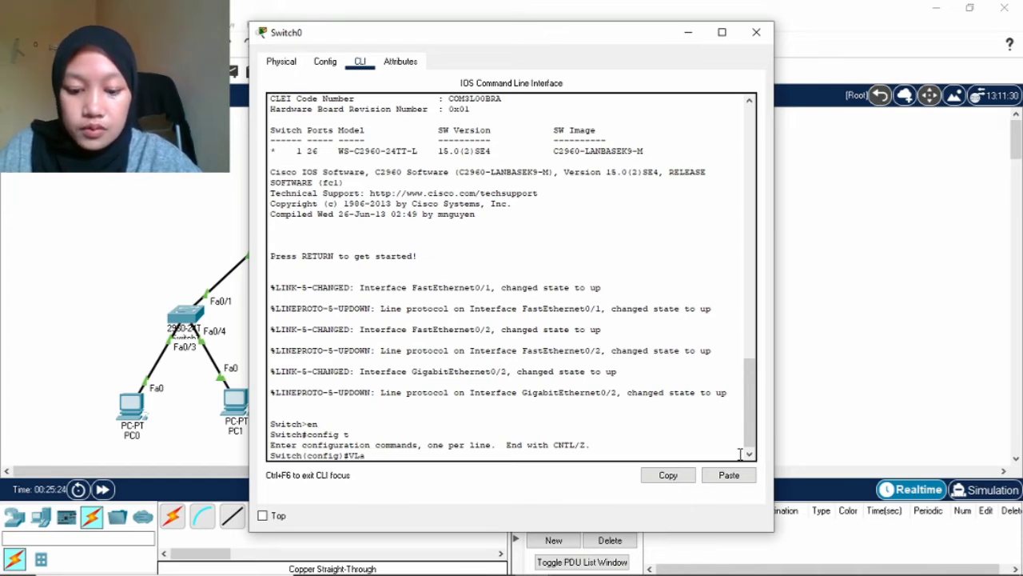
key("BackSpace")
type("a")
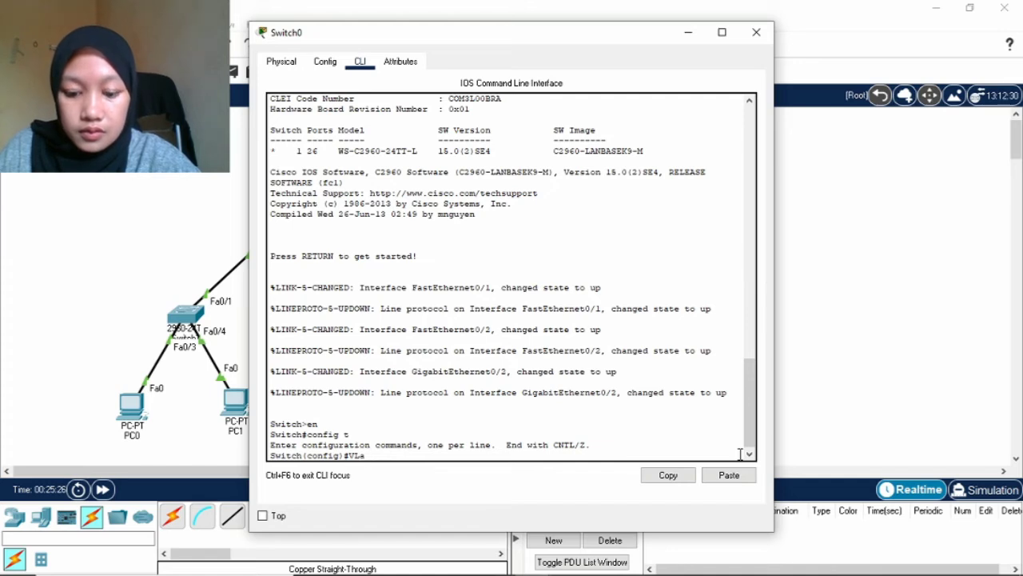
type("n")
key("BackSpace")
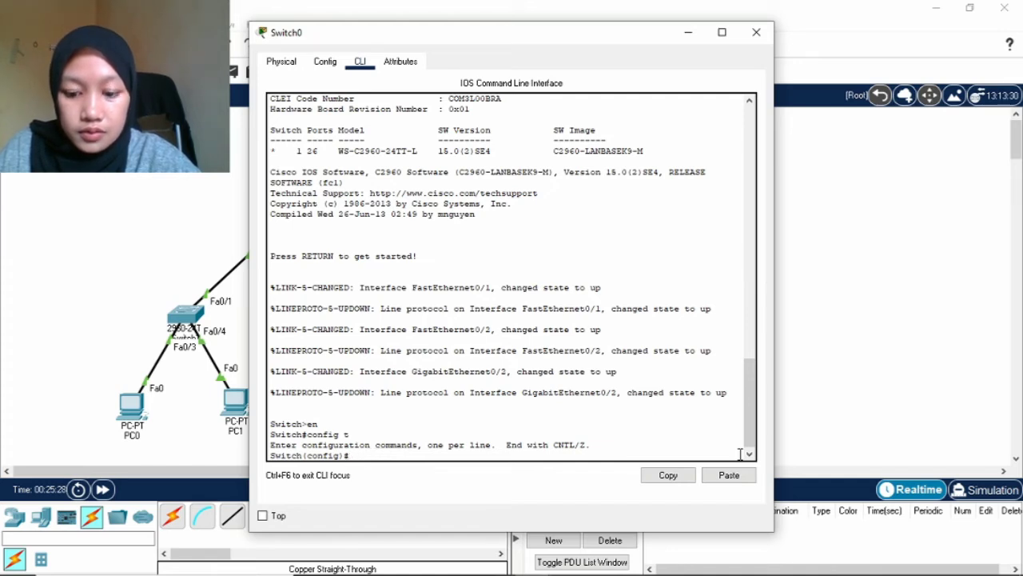
type("V")
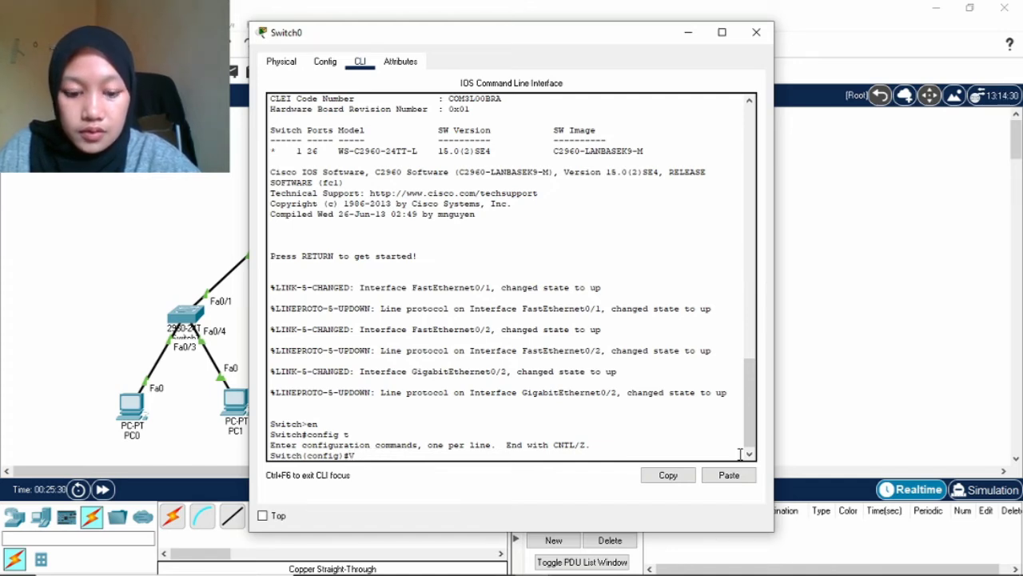
type("LAN 10")
key("Return")
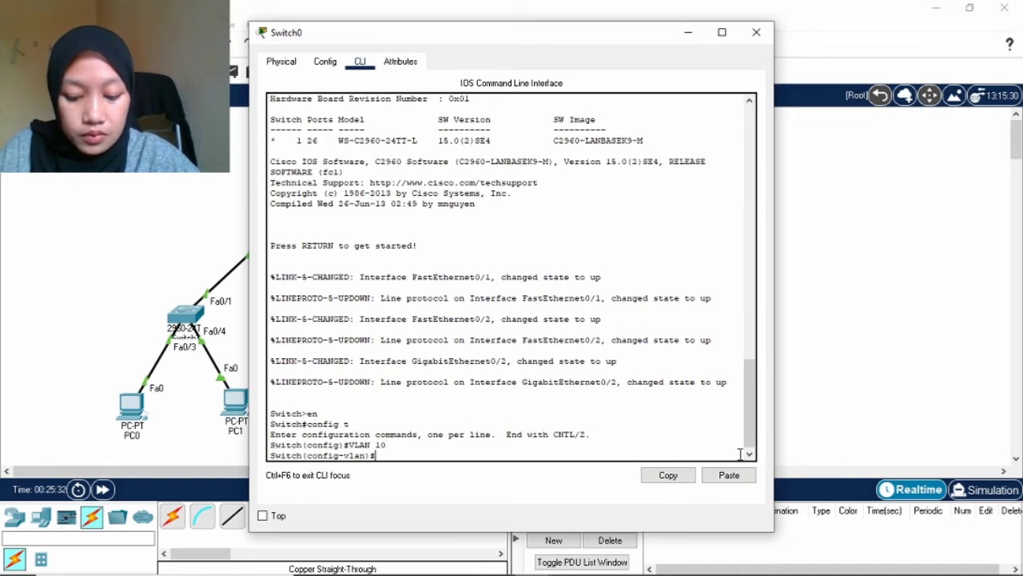
type("name")
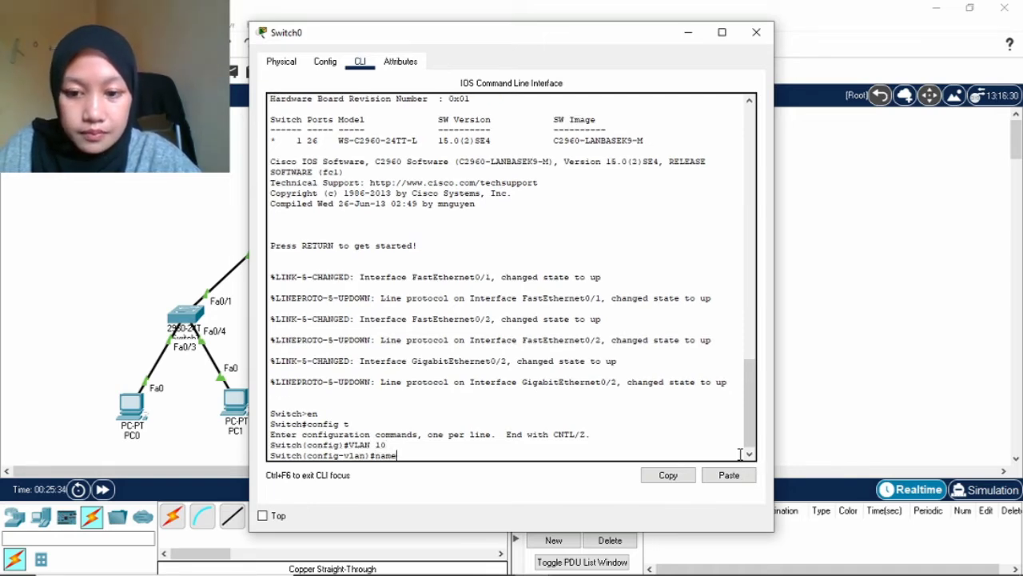
type(" VLAN")
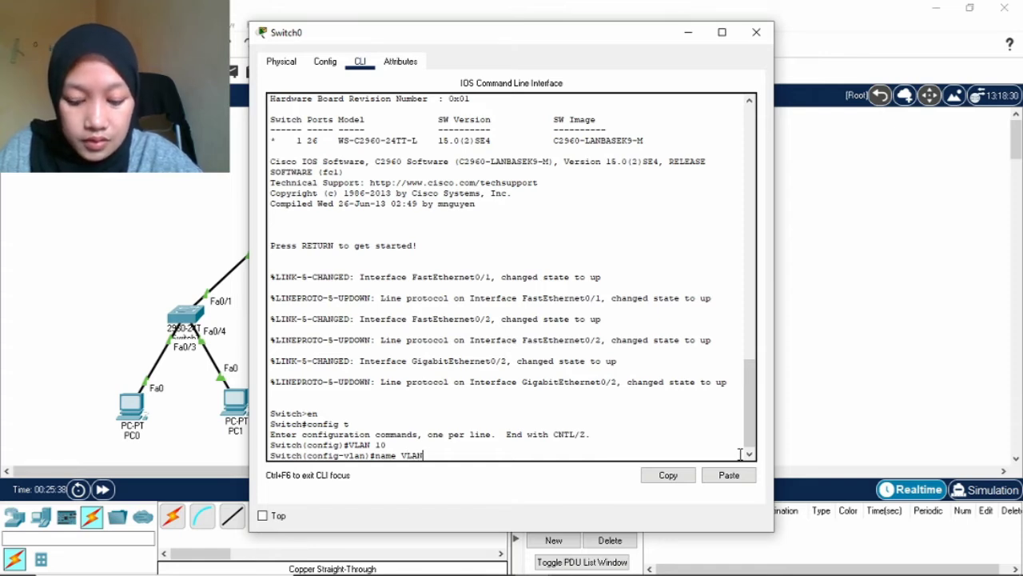
type("A")
key("BackSpace")
type("-")
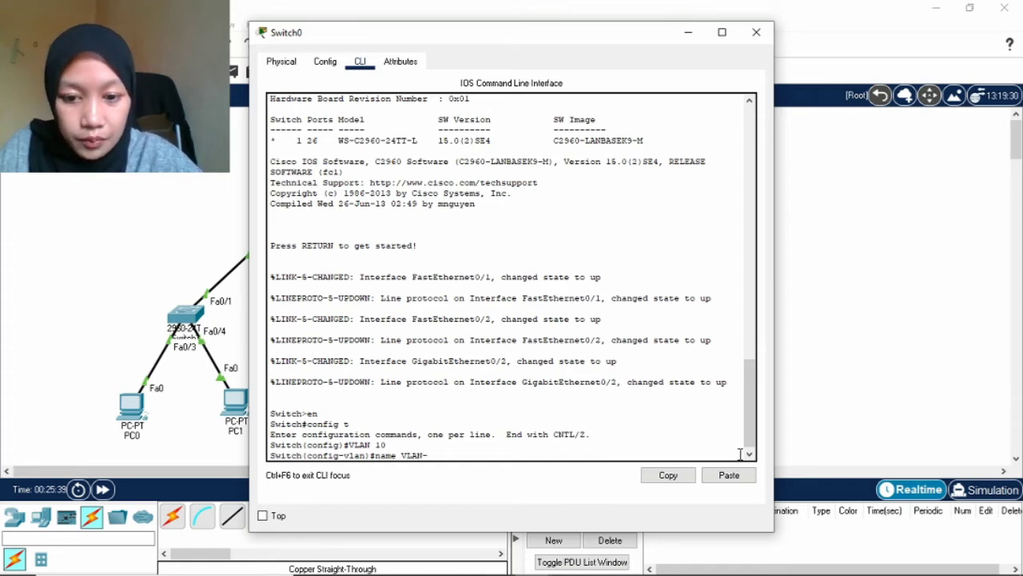
type("A")
key("Return")
Create VLAN 20 named VLAN-B and exit to global configuration.
type("V")
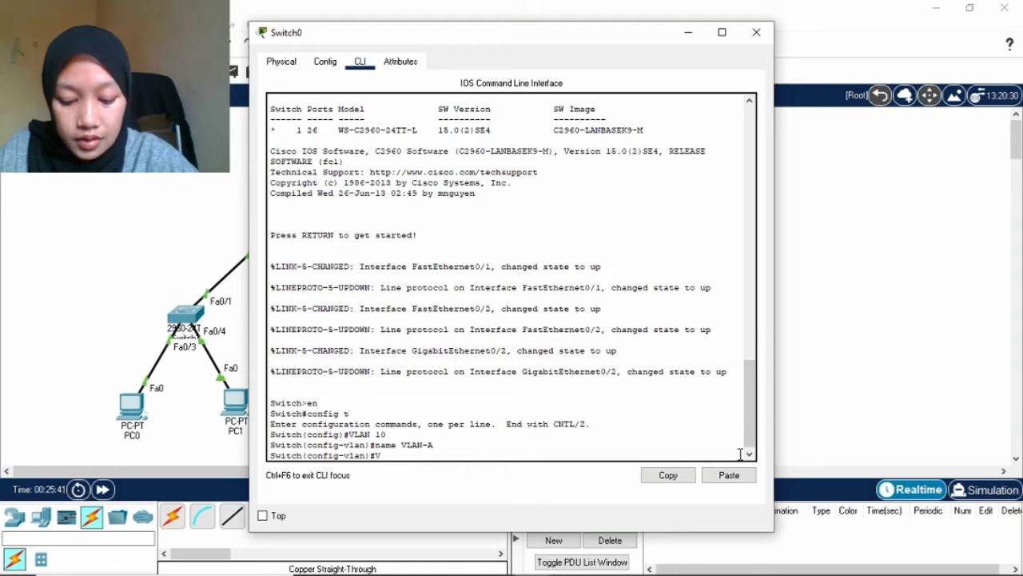
type("LAN")
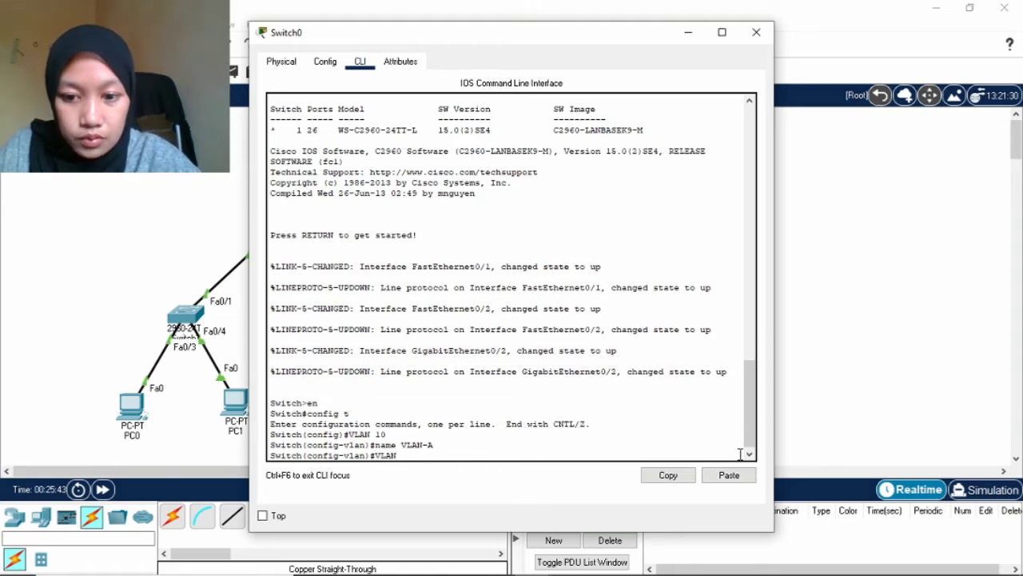
type(" 20")
key("Return")
type("na")
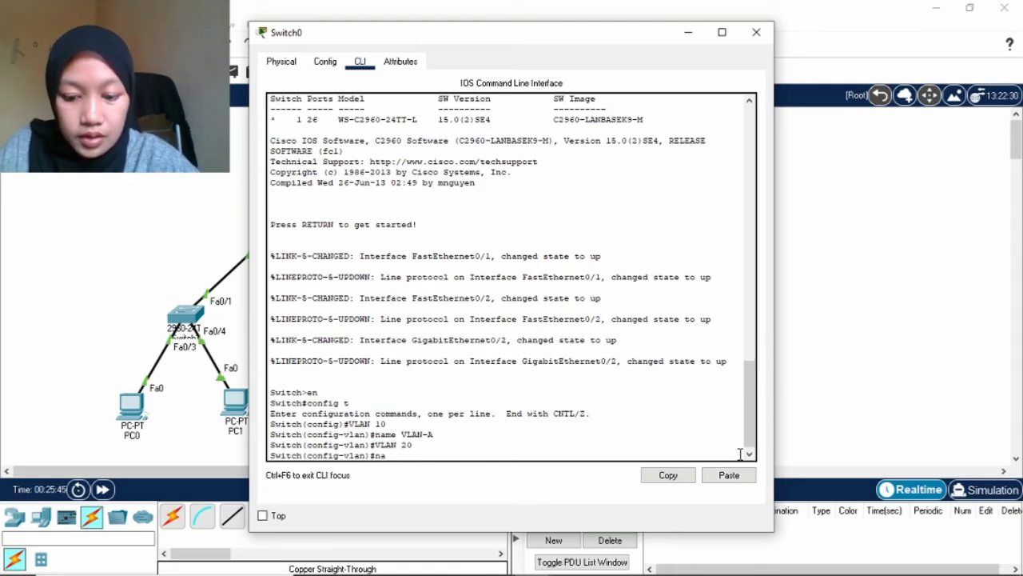
type("me-VLAN")
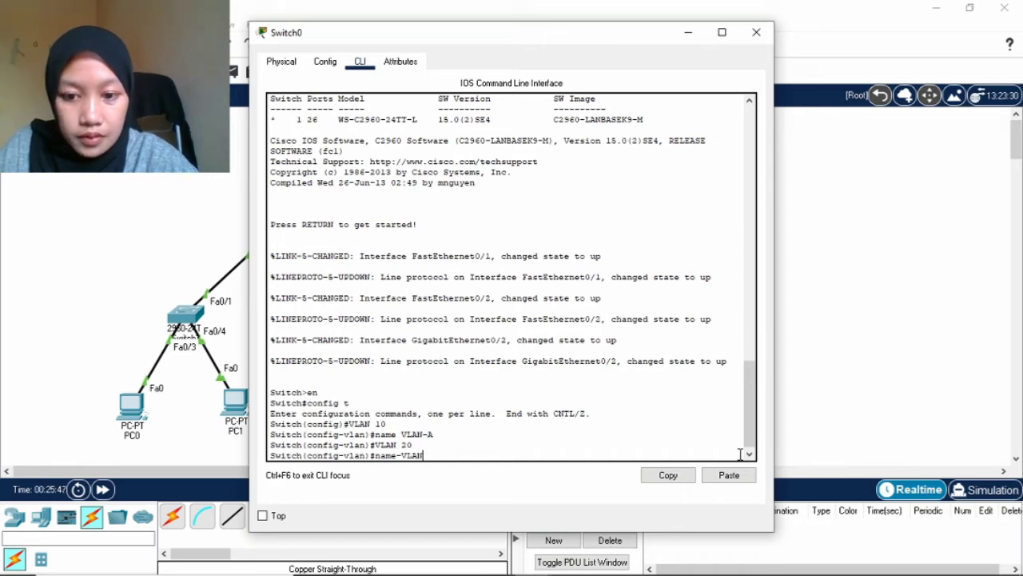
key("BackSpace")
key("BackSpace")
key("BackSpace")
key("BackSpace")
key("BackSpace")
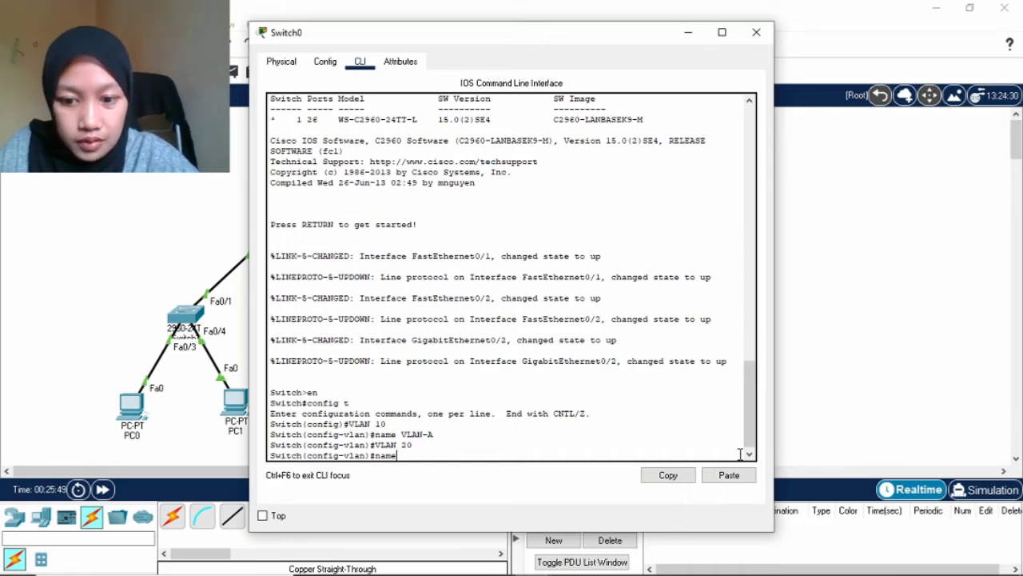
type("VLAN")
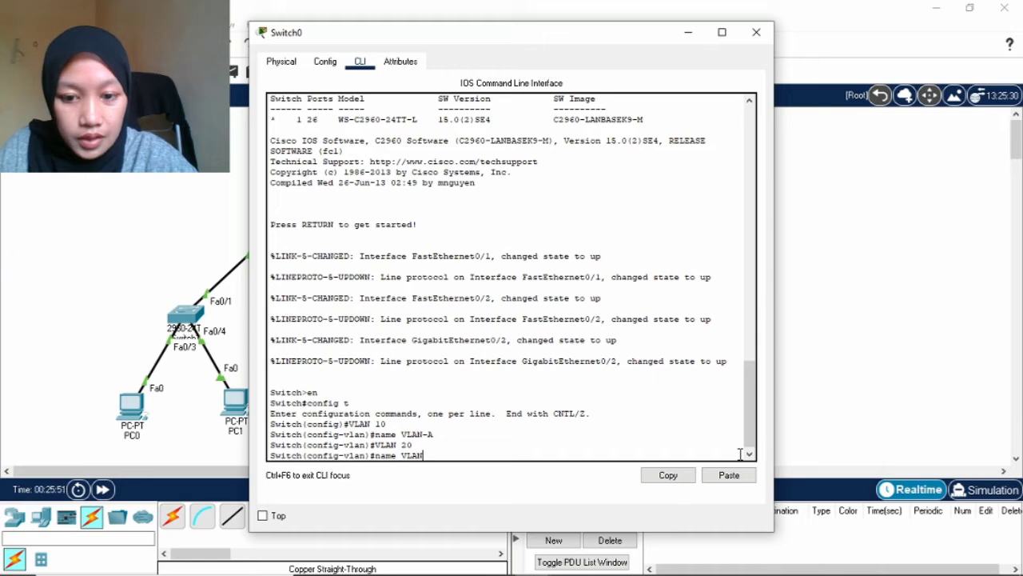
type("-B")
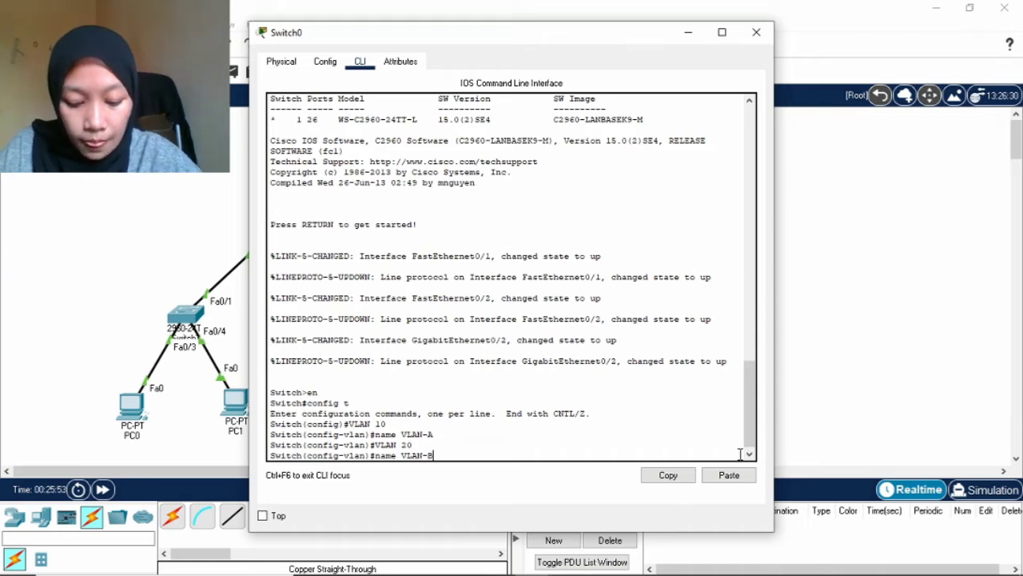
key("Return")
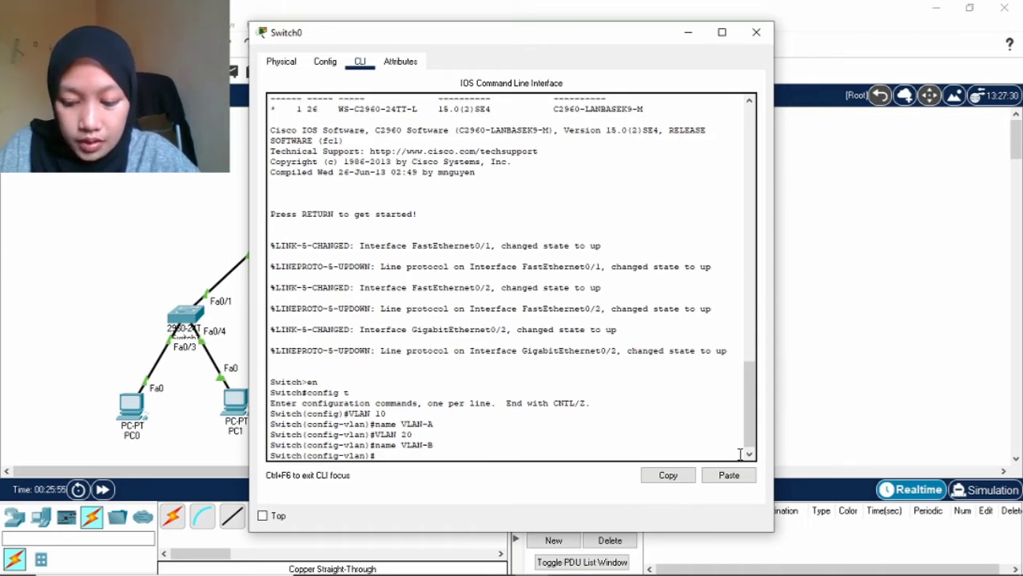
type("exit")
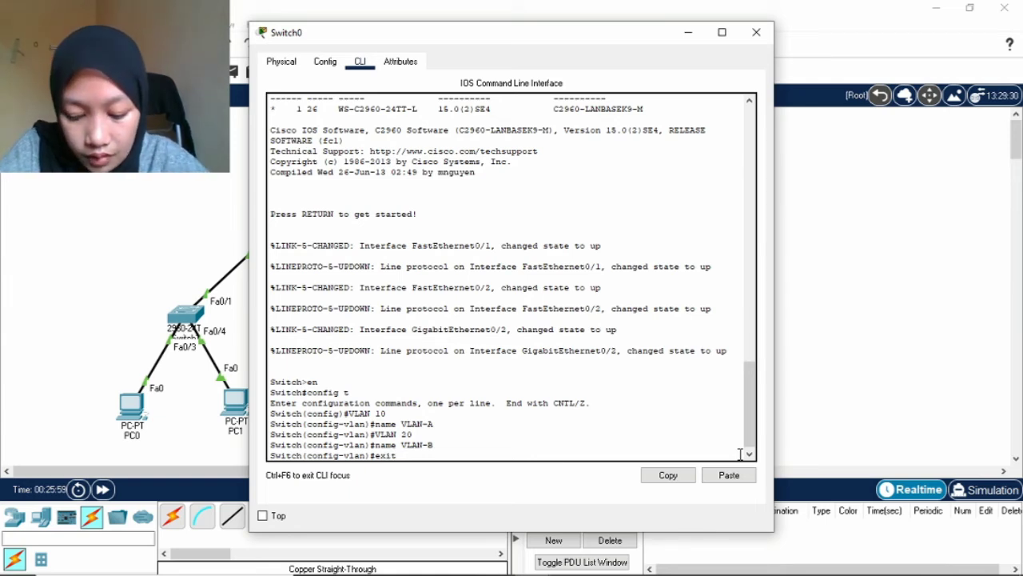
key("Return")
key("Return")
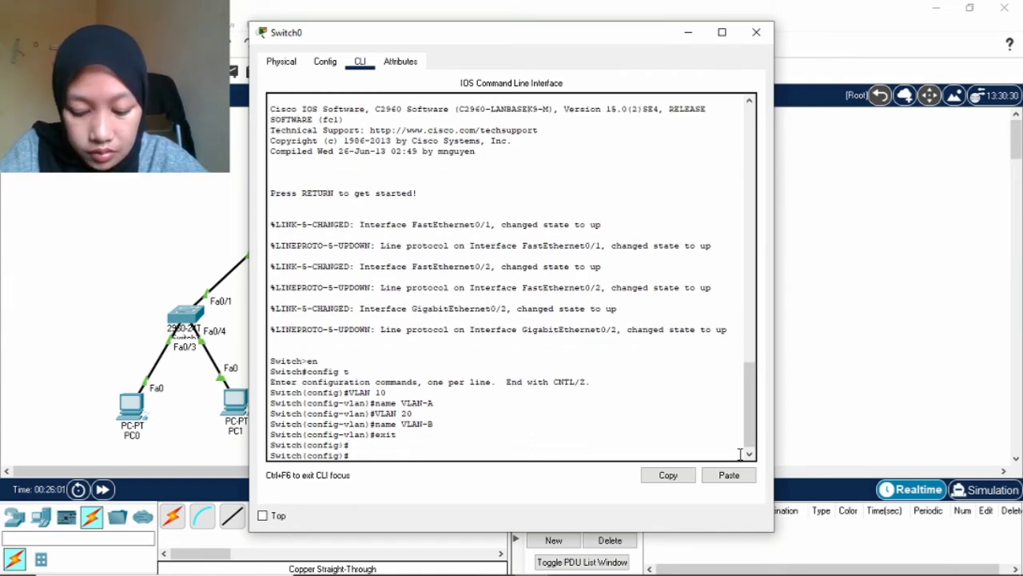
type("int ")
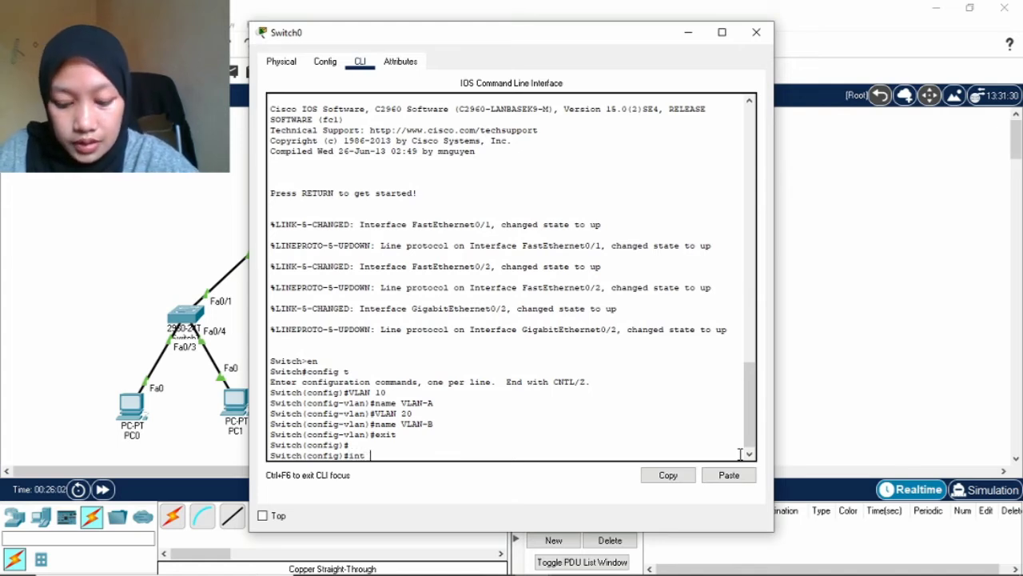
type("ra fa")
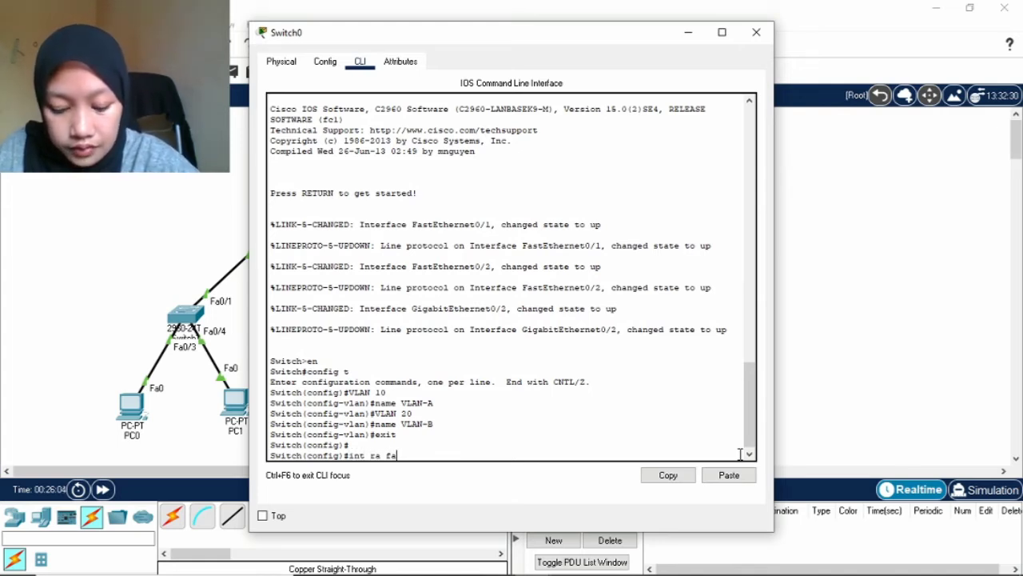
type("0")
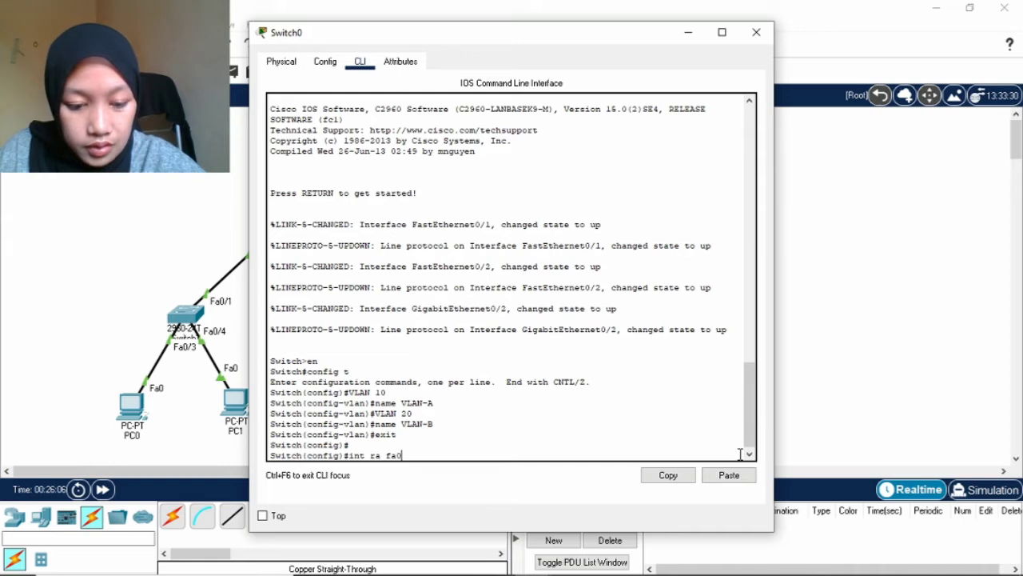
type("/1-")
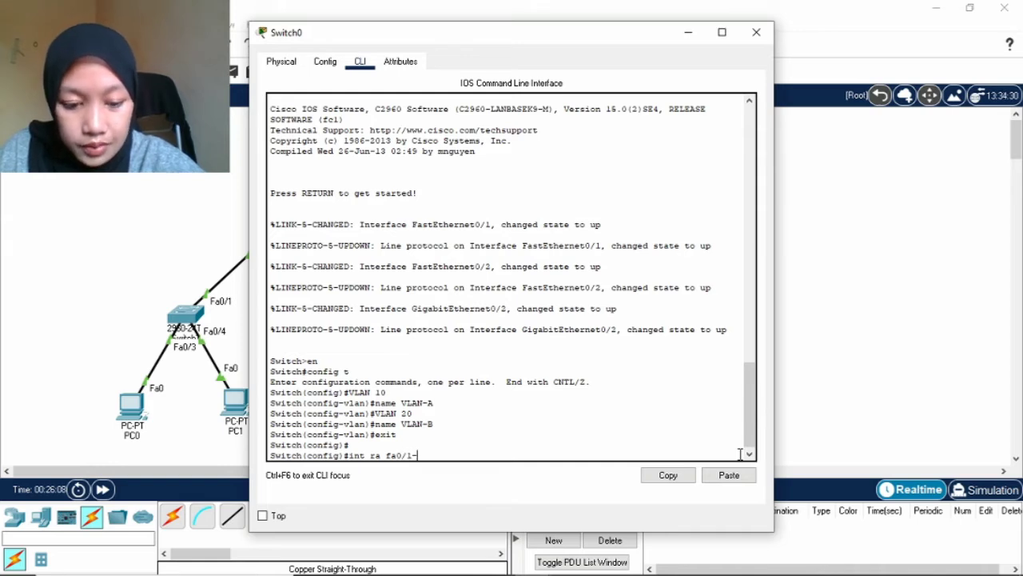
type("10")
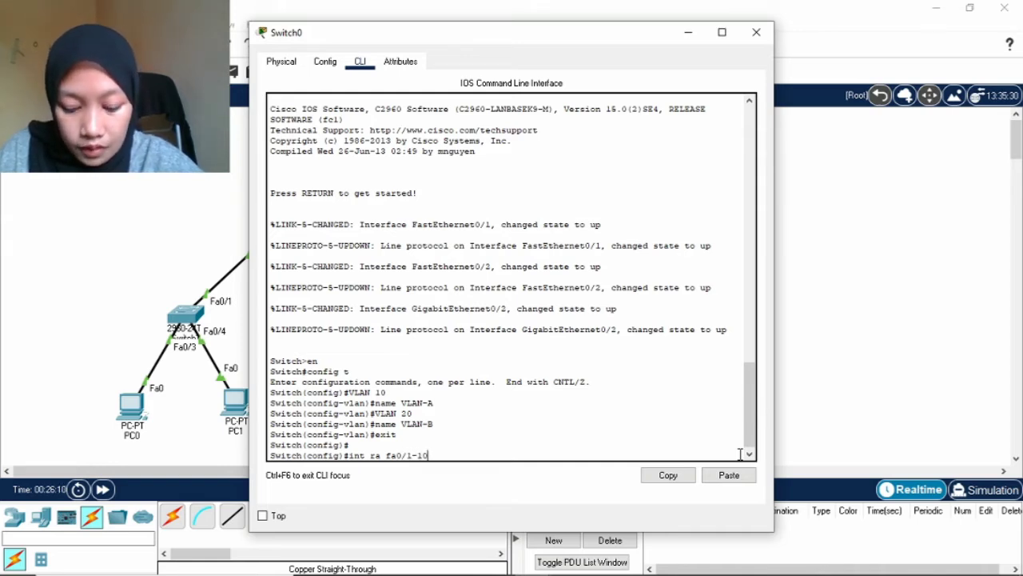
Make ports Fa0/1–10 access ports in VLAN 10.
key("Return")
type("swit")
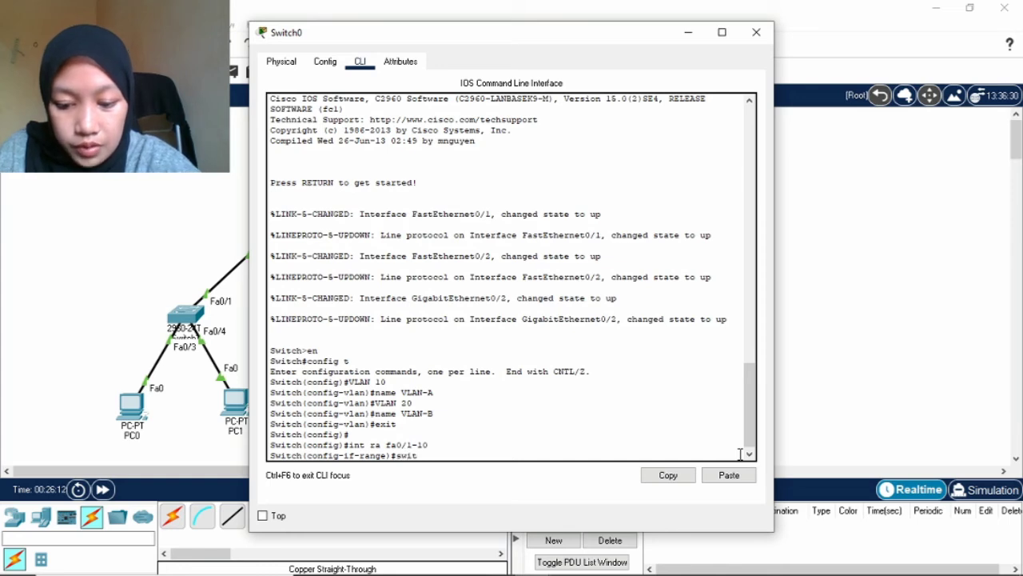
type("chpor")
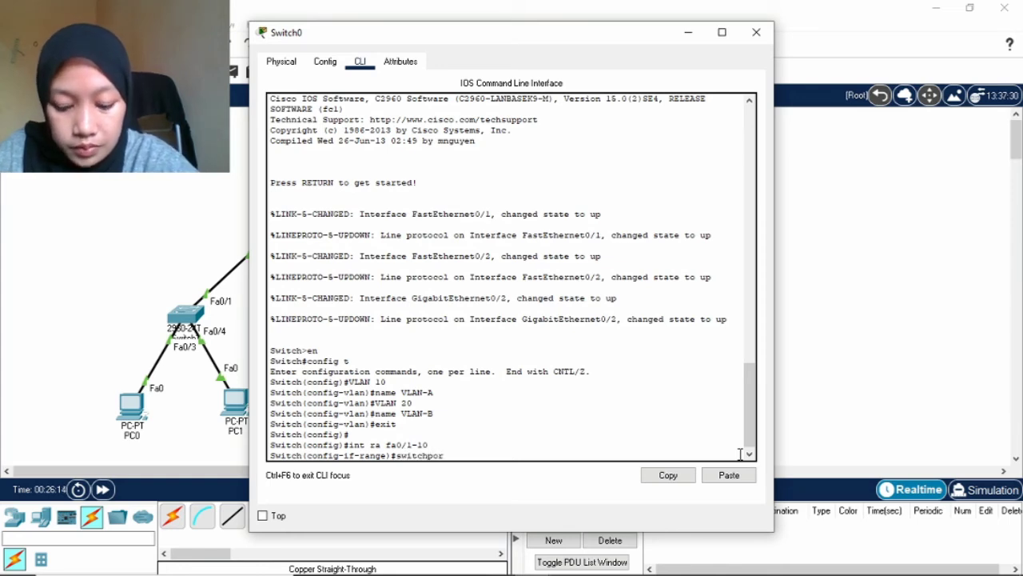
type("t mode")
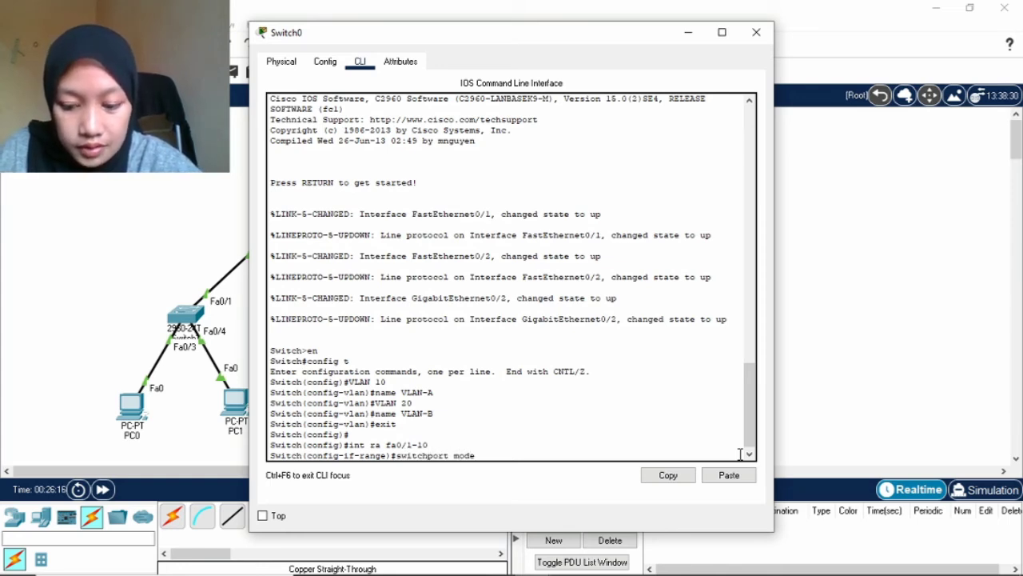
type(" access")
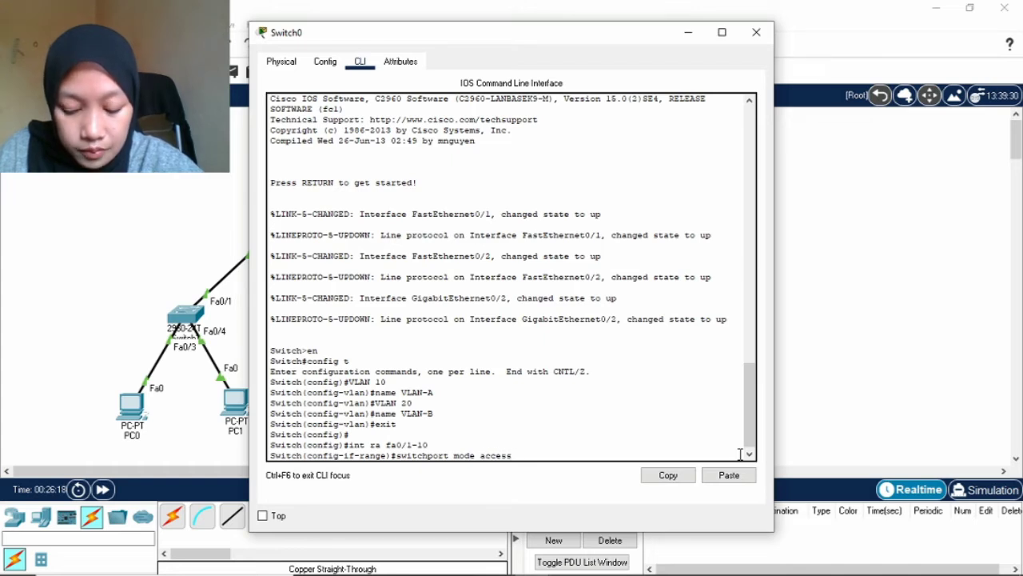
key("Return")
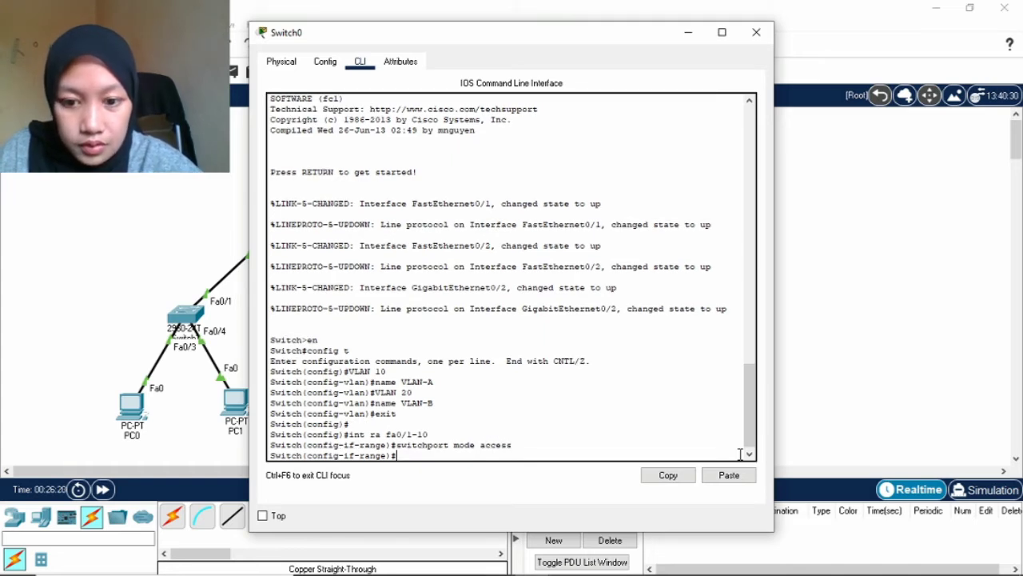
key("Up")
key("Left")
key("Left")
key("Left")
key("Left")
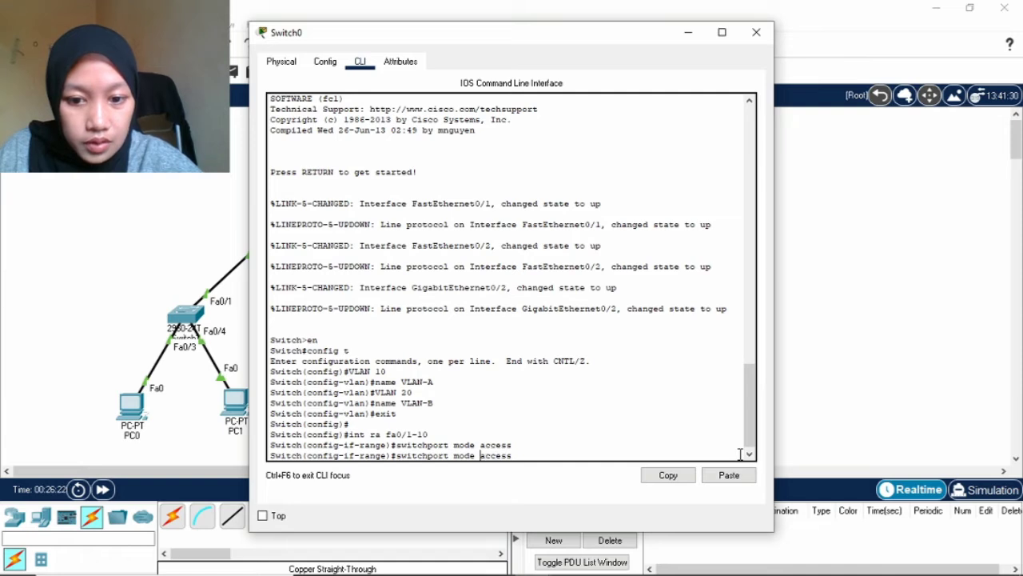
key("BackSpace")
key("BackSpace")
key("BackSpace")
key("BackSpace")
key("BackSpace")
key("Right")
key("Right")
key("Right")
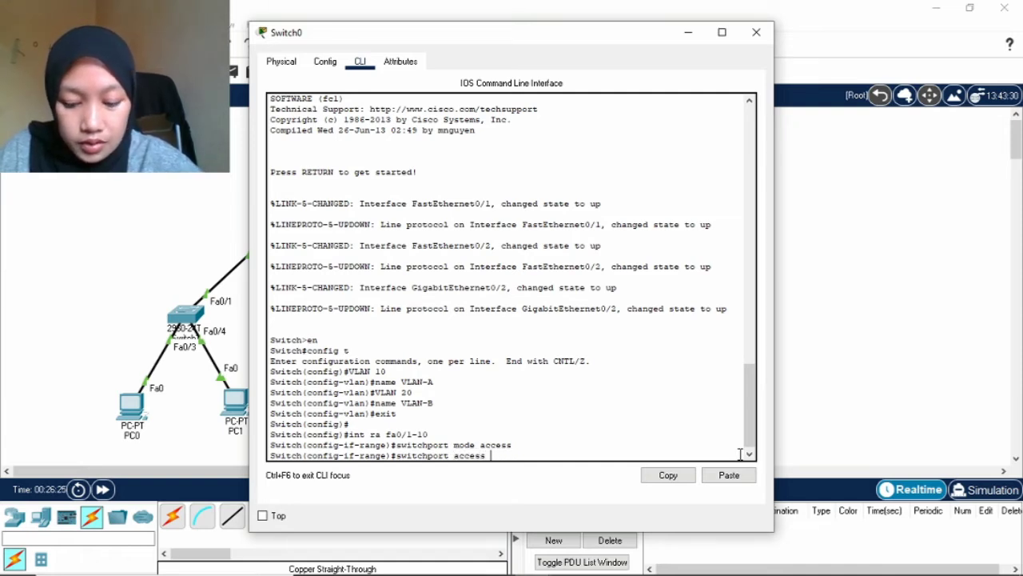
type("VLAN 1")
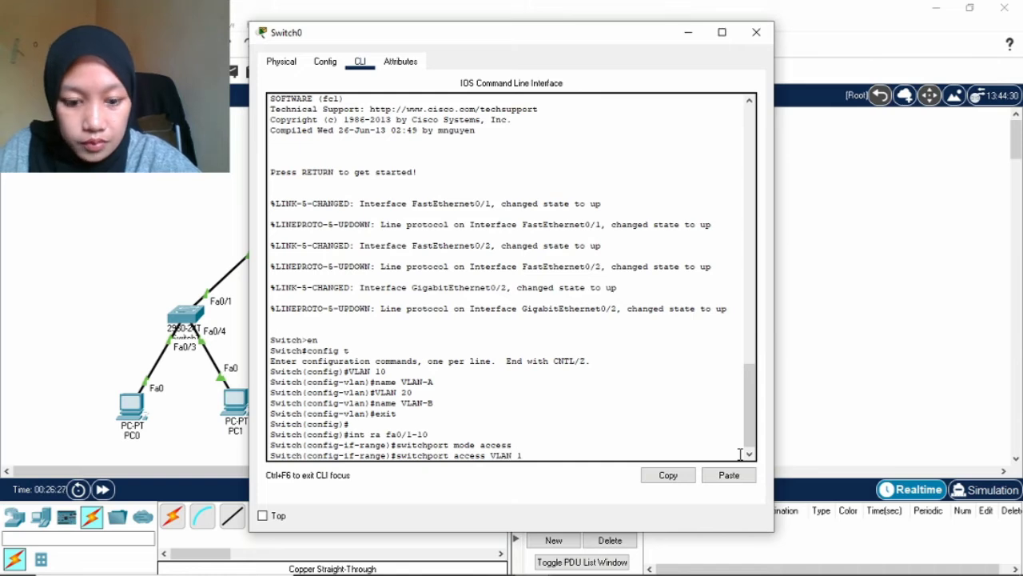
type("0")
key("Return")
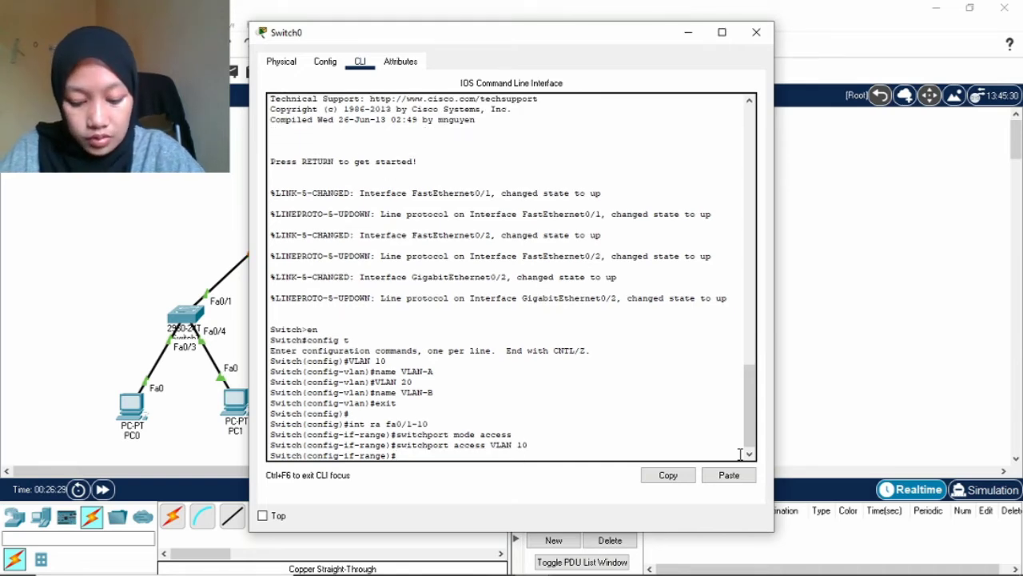
Make ports Fa0/11–24 access ports in VLAN 20.
type("int")
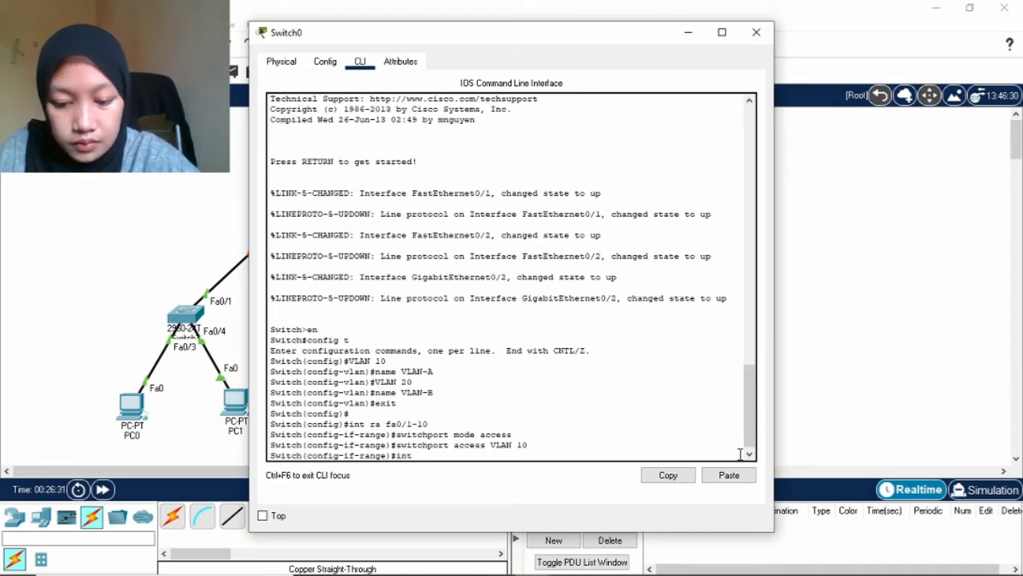
type(" ra fa")
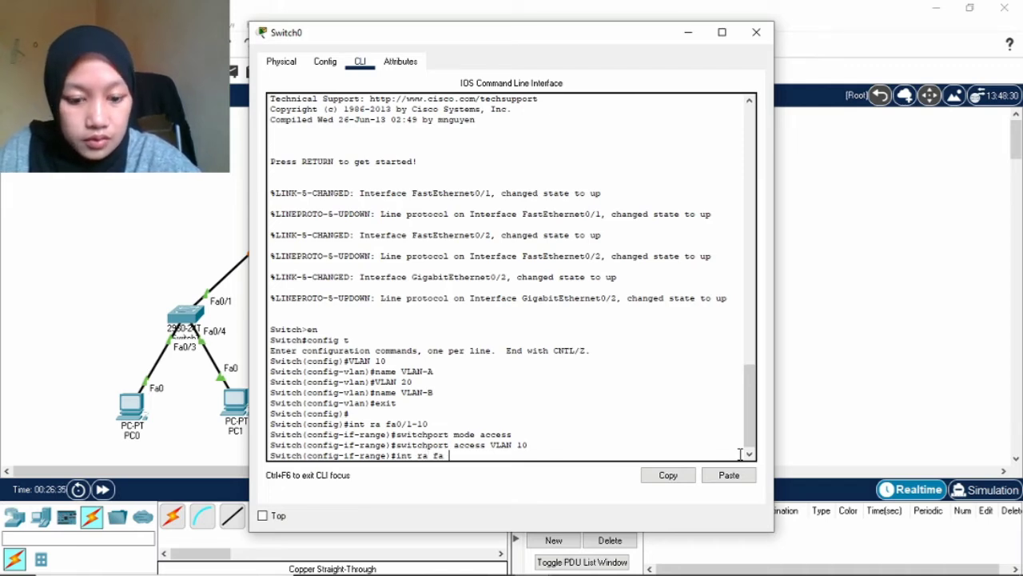
type(" 0/11-2")
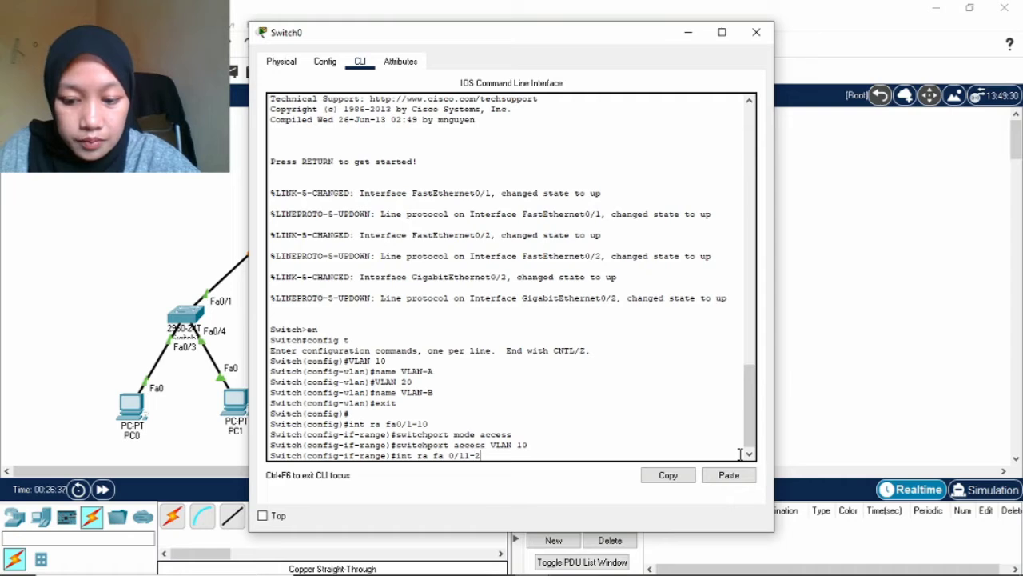
type("4")
key("Return")
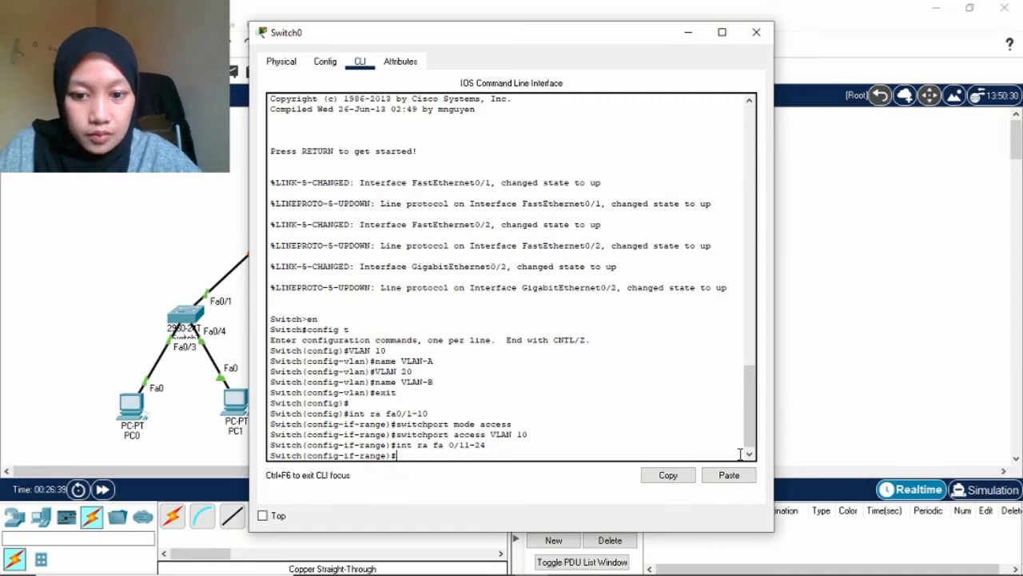
key("Up")
key("Up")
key("Up")
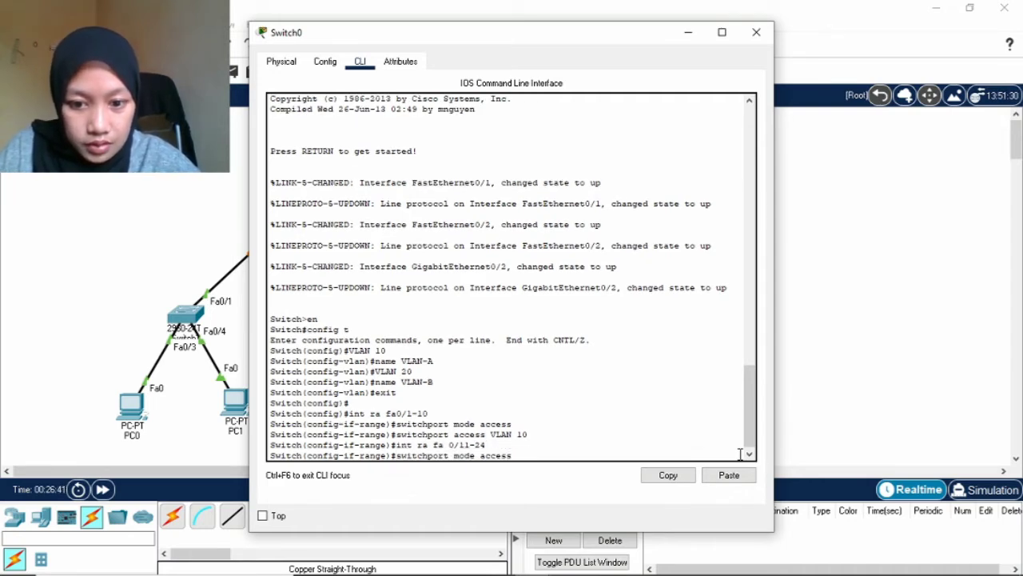
key("Return")
key("Up")
key("Up")
key("Up")
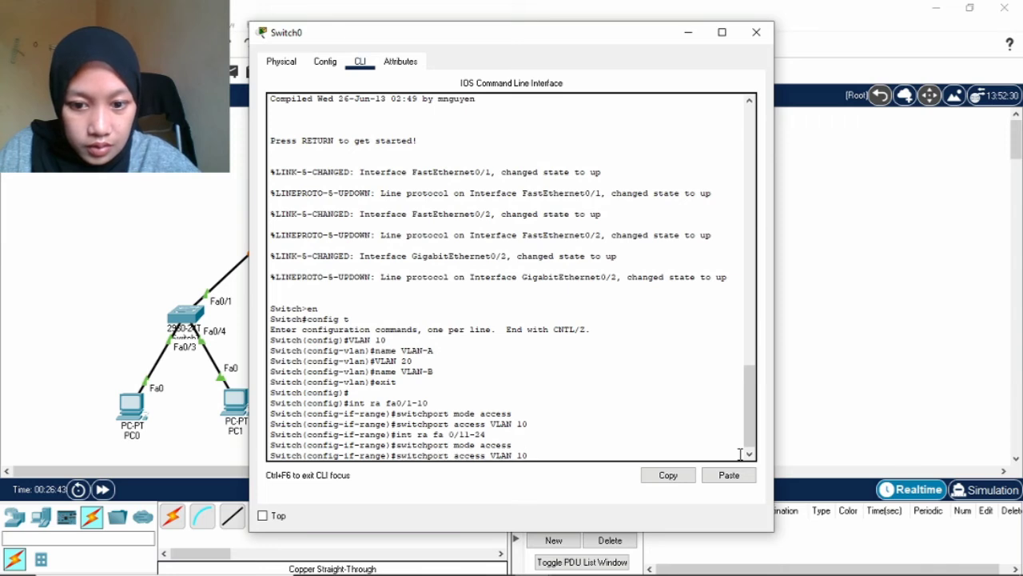
key("Left")
key("Left")
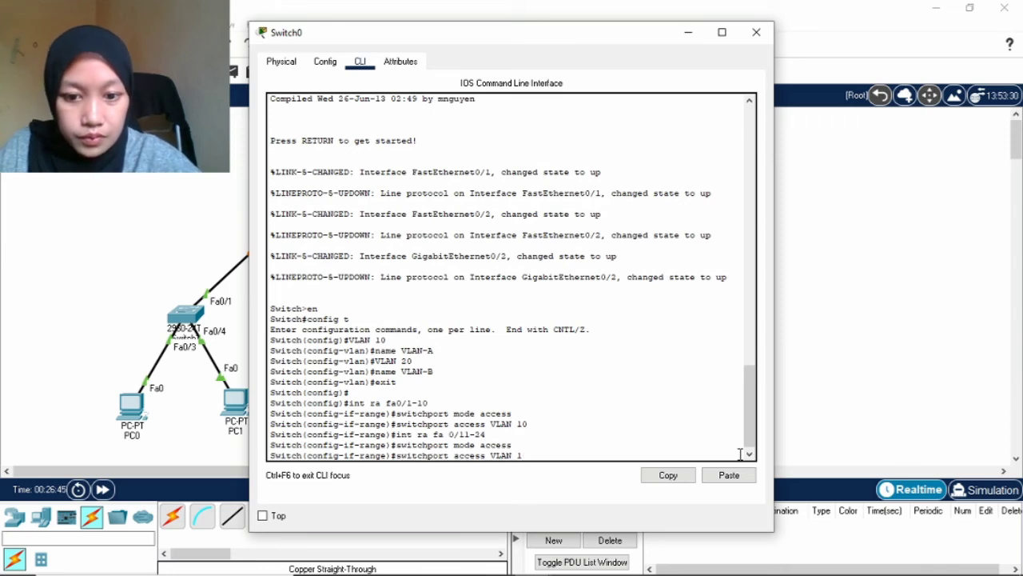
key("BackSpace")
type("20")
key("Return")
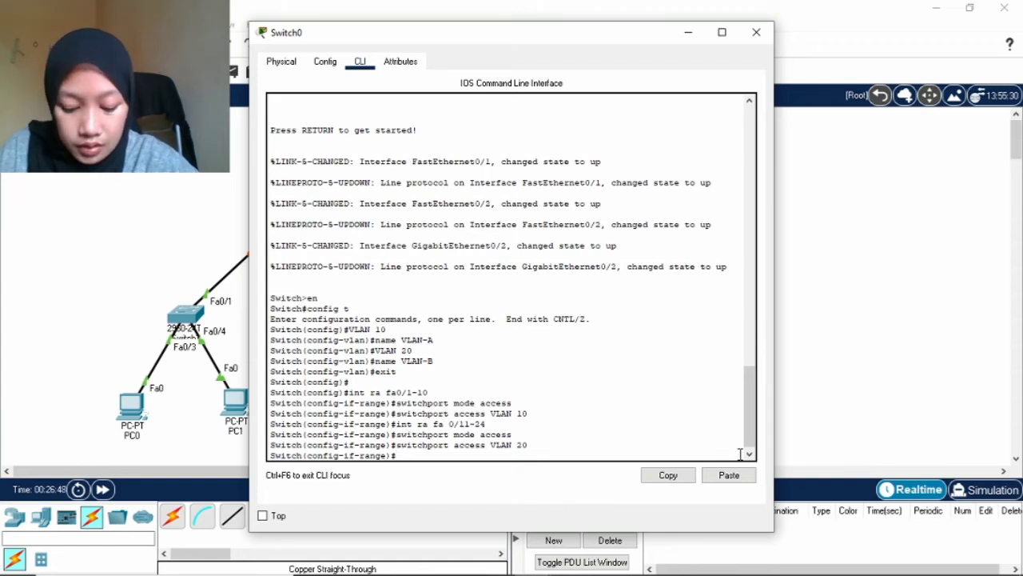
type("int ")
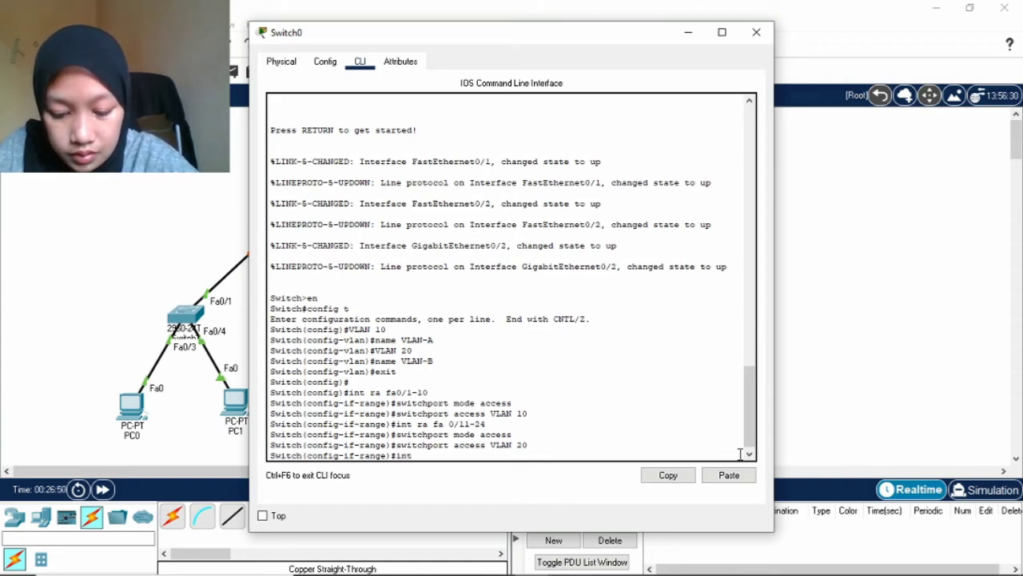
type("gig ")
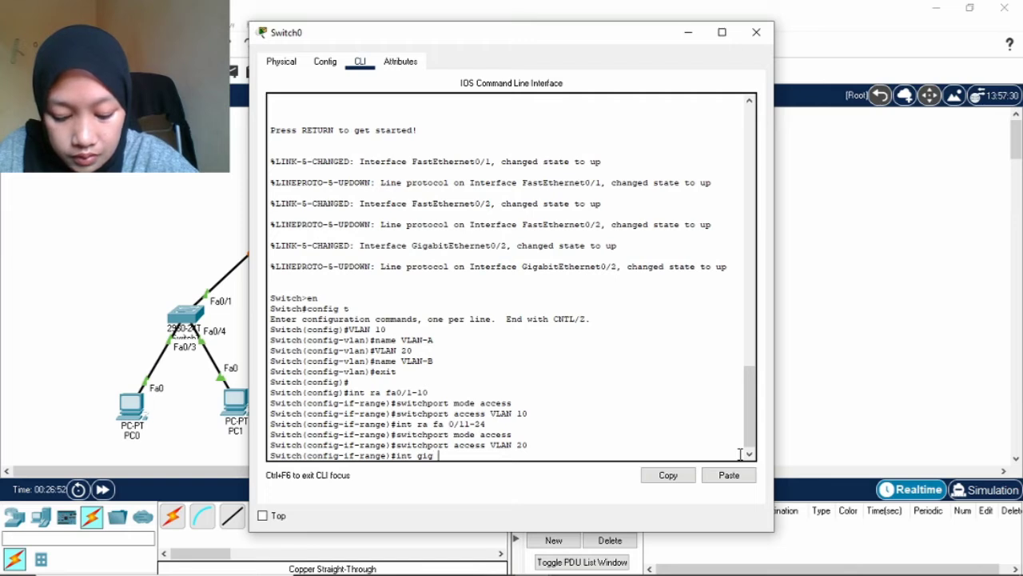
type("0/2")
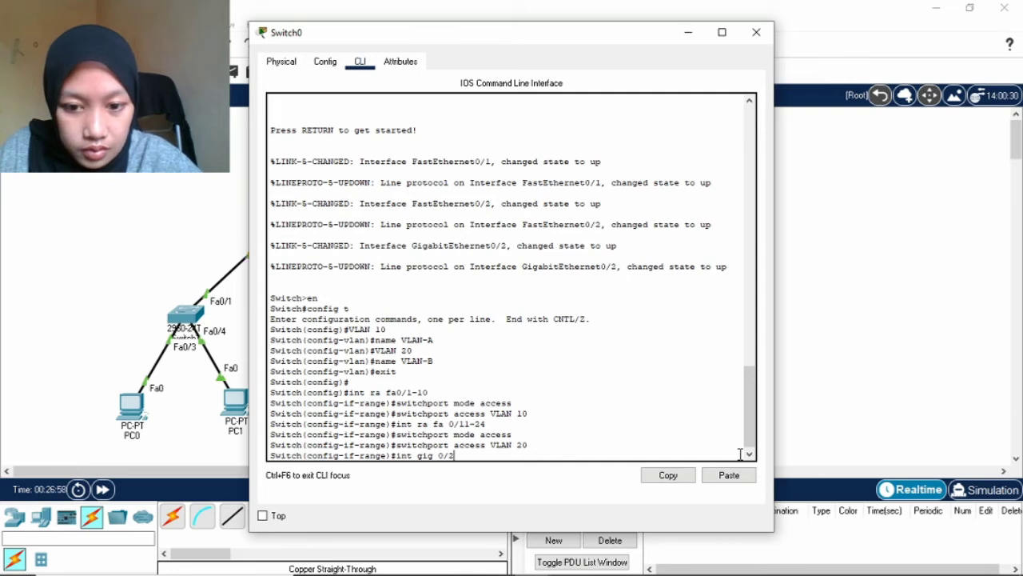
Set Switch0's GigabitEthernet0/2 to switchport mode trunk, exit interface mode, and close the Switch0 window.
key("Return")
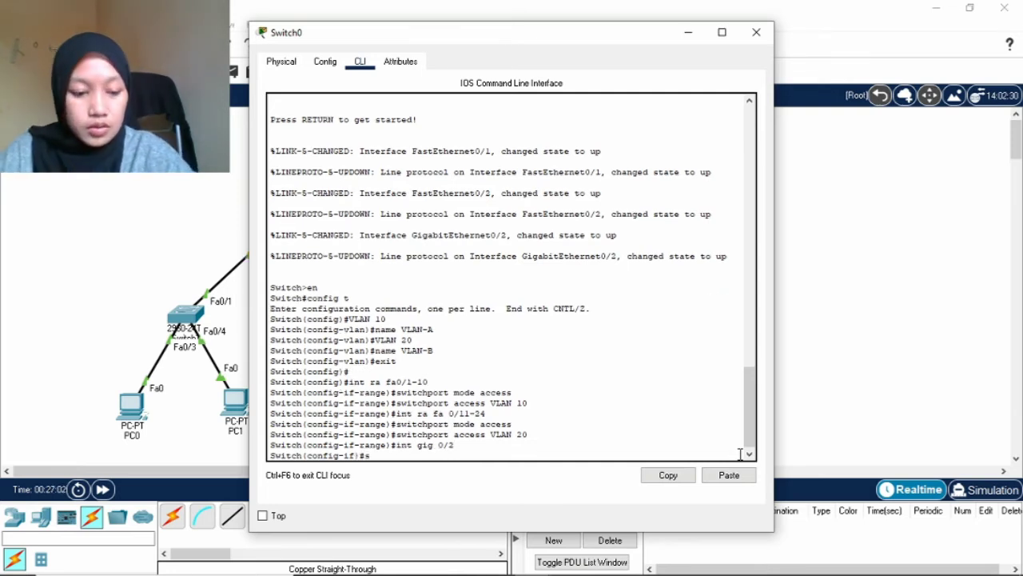
type("int gig 0/2")
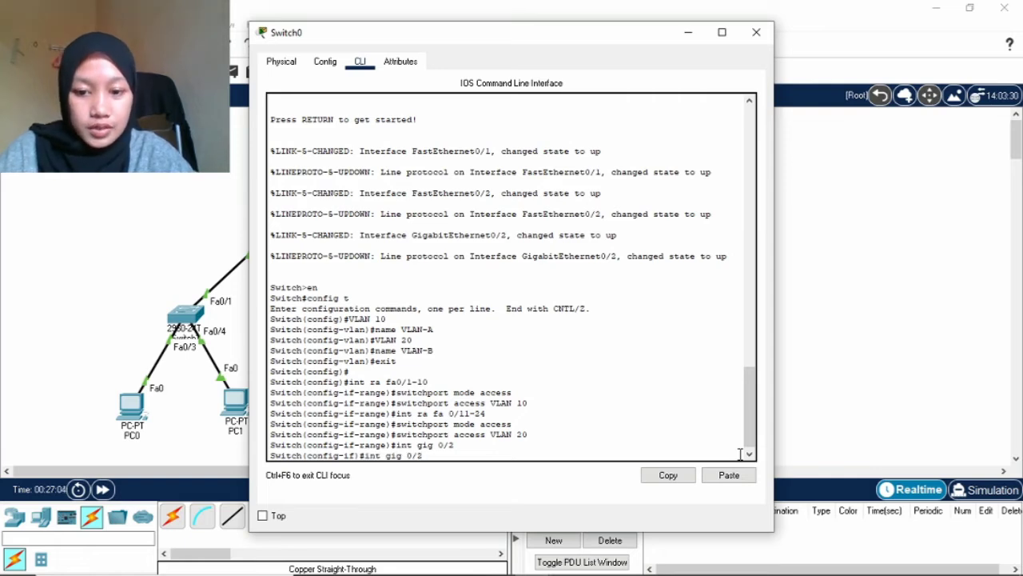
key("Up")
key("Up")
key("BackSpace")
key("BackSpace")
key("BackSpace")
key("BackSpace")
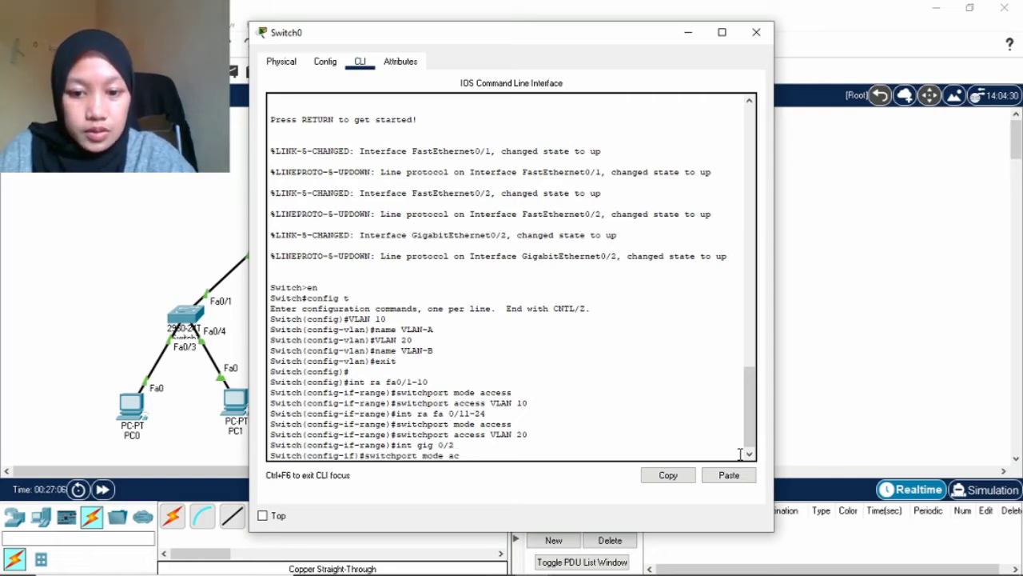
key("BackSpace")
key("BackSpace")
type("trunk")
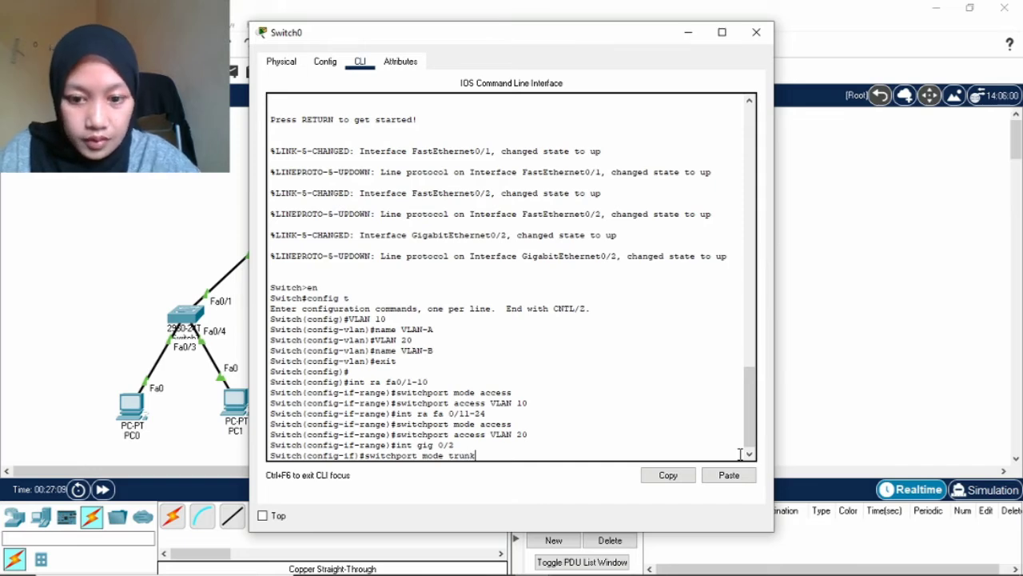
key("Return")
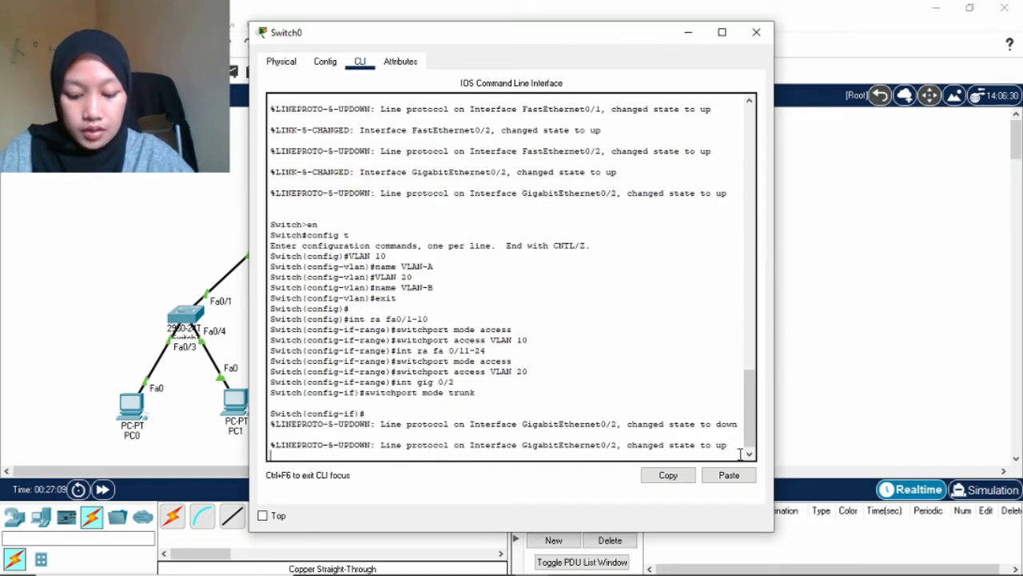
key("Return")
type("ex")
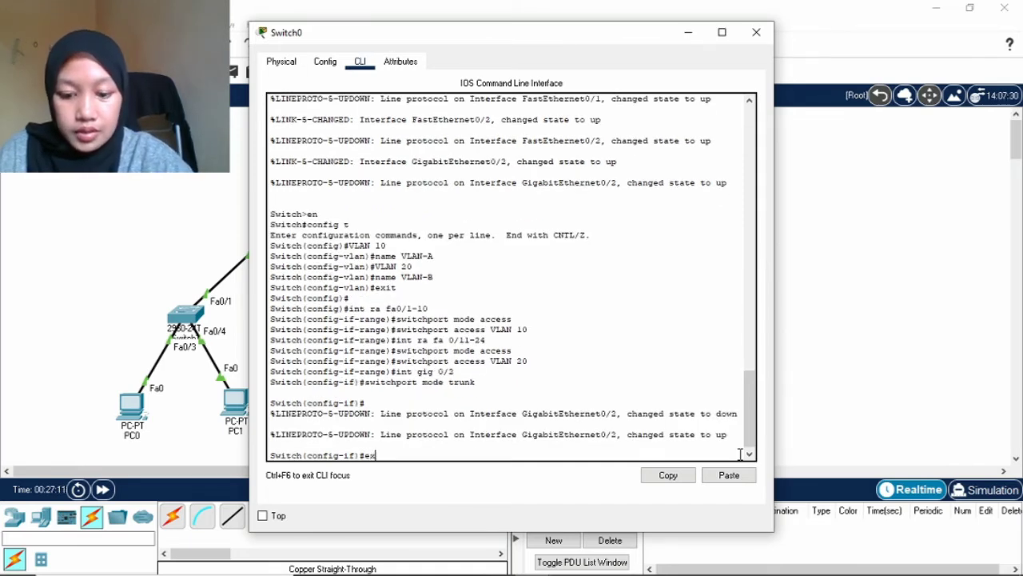
type("it")
key("Return")
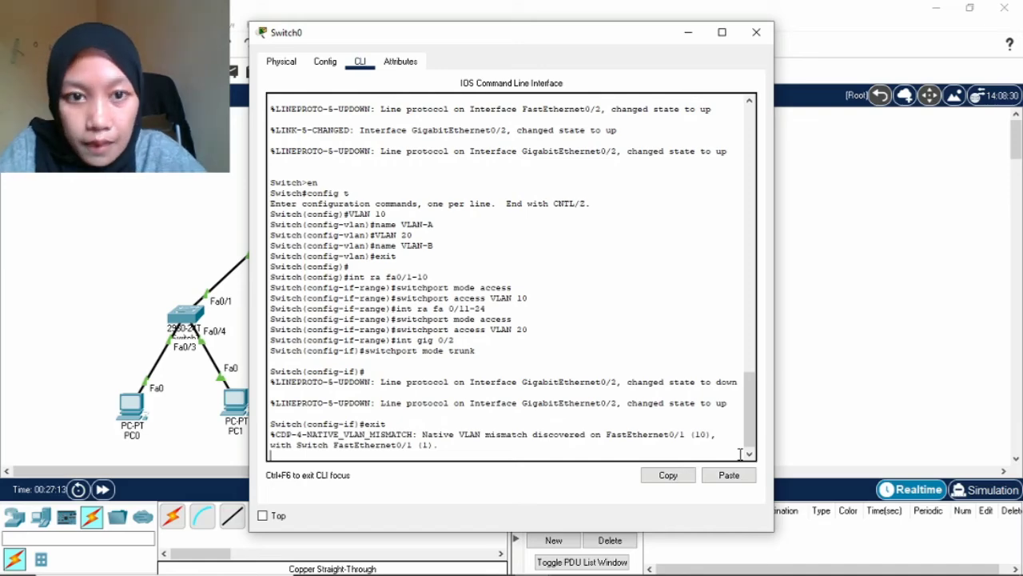
left_click(756, 32)
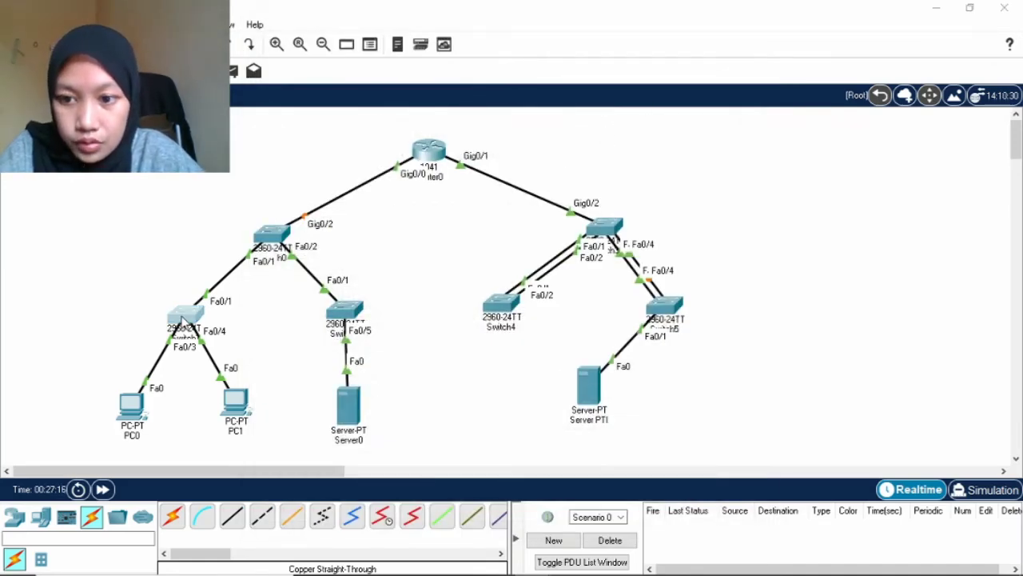
Open Switch1's CLI and enter privileged and global configuration mode with 'en' and 'config t'.
left_click(183, 319)
left_click(359, 62)
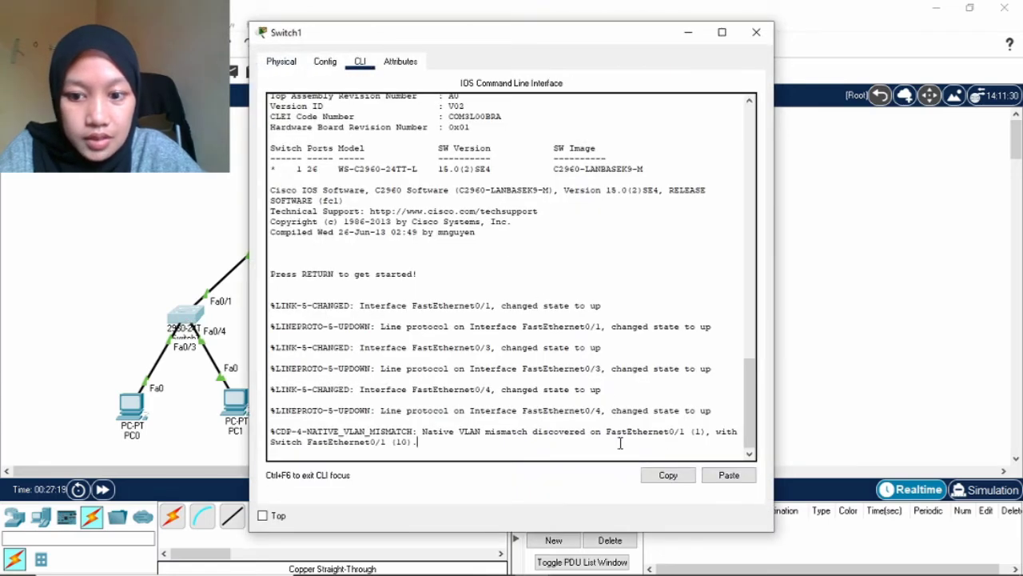
key("Return")
type("e")
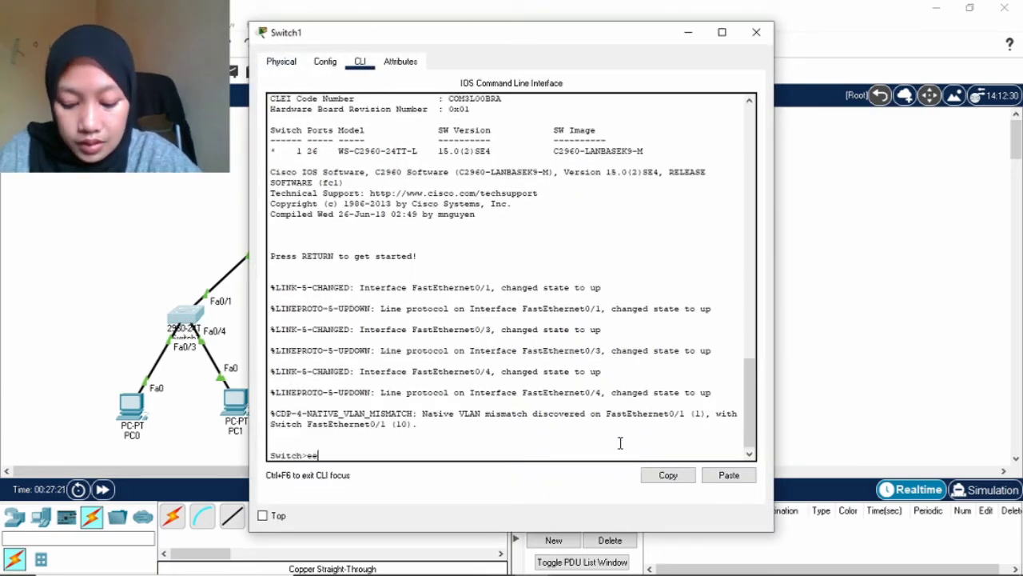
key("BackSpace")
type("n")
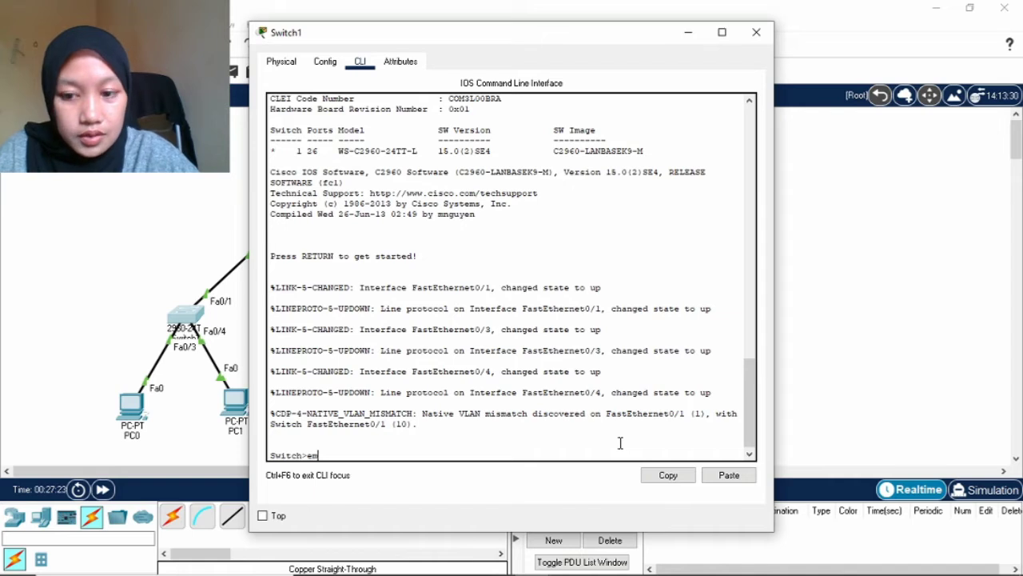
key("Return")
type("con")
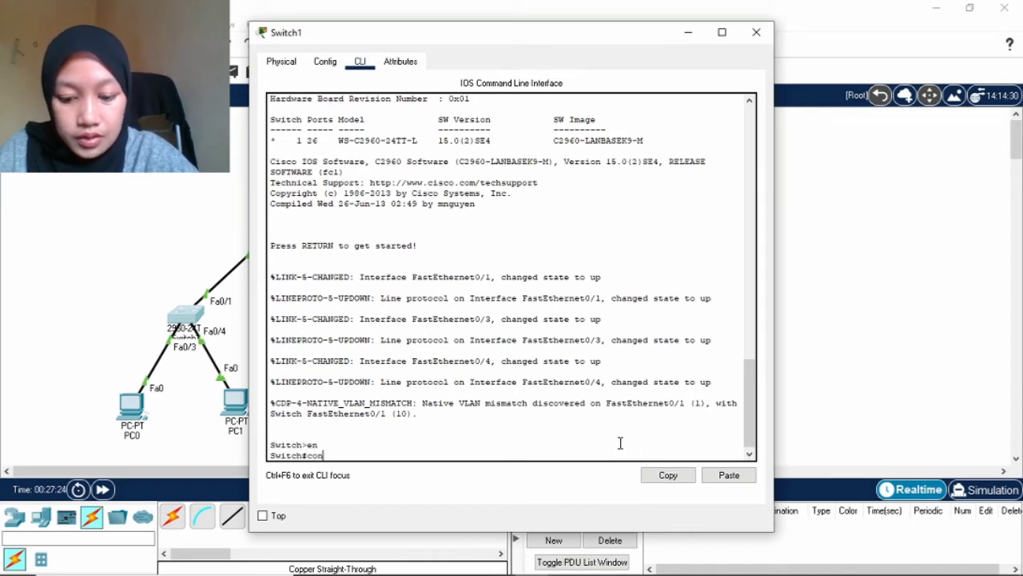
type("fig t")
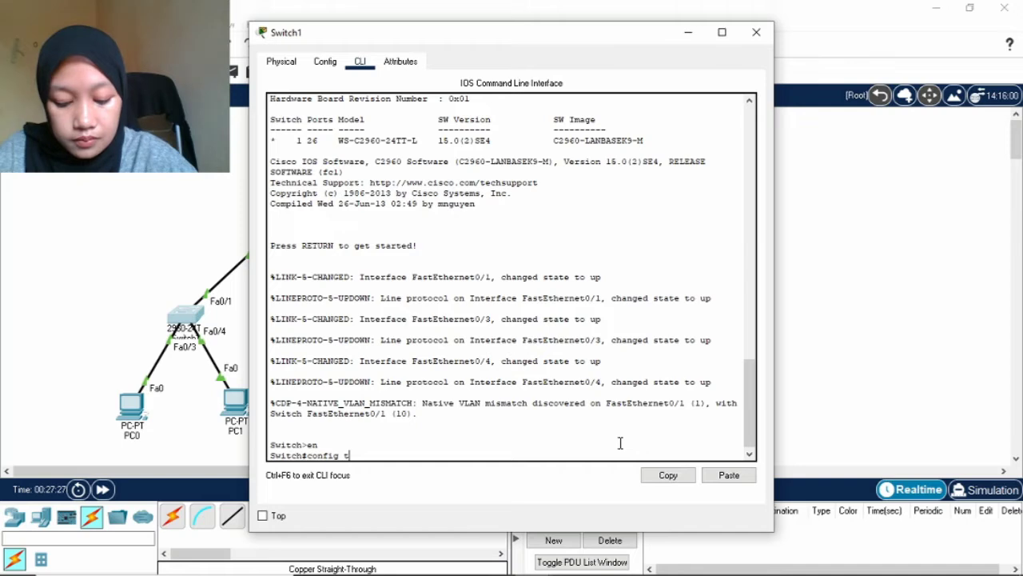
key("Return")
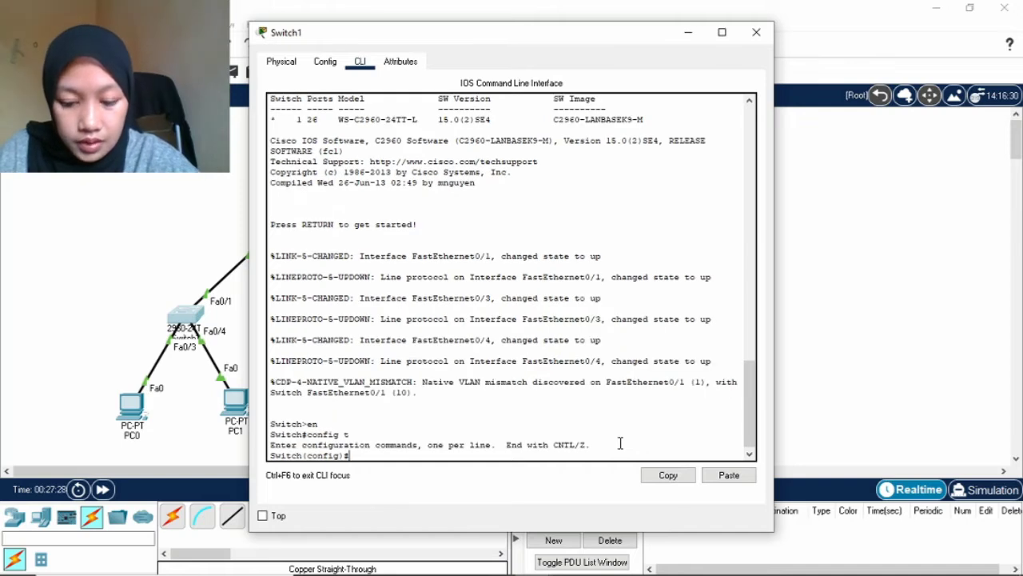
Create VLAN 10 on Switch1 and name it VLAN-A.
type("VLAN 1")
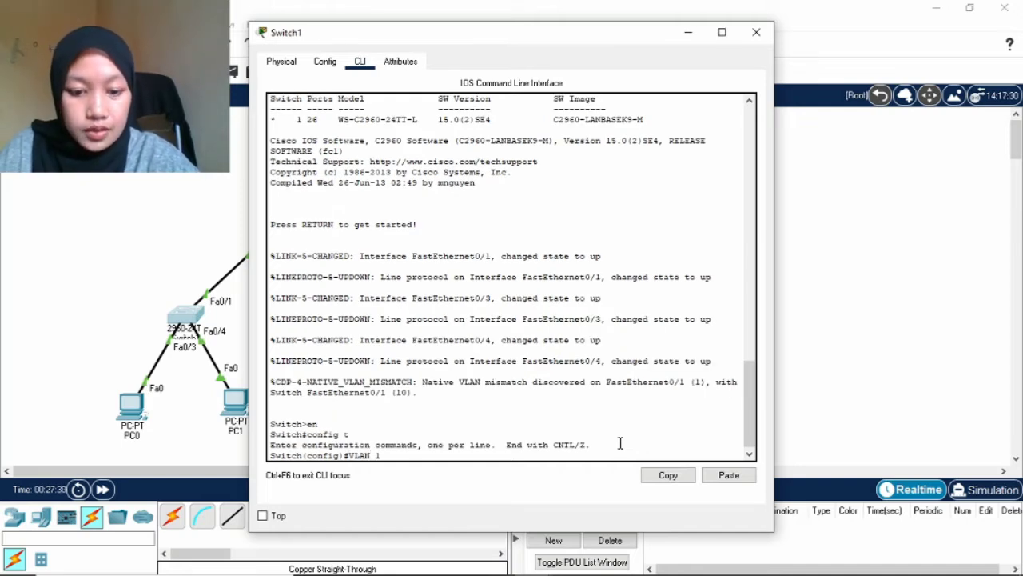
type("0")
key("Return")
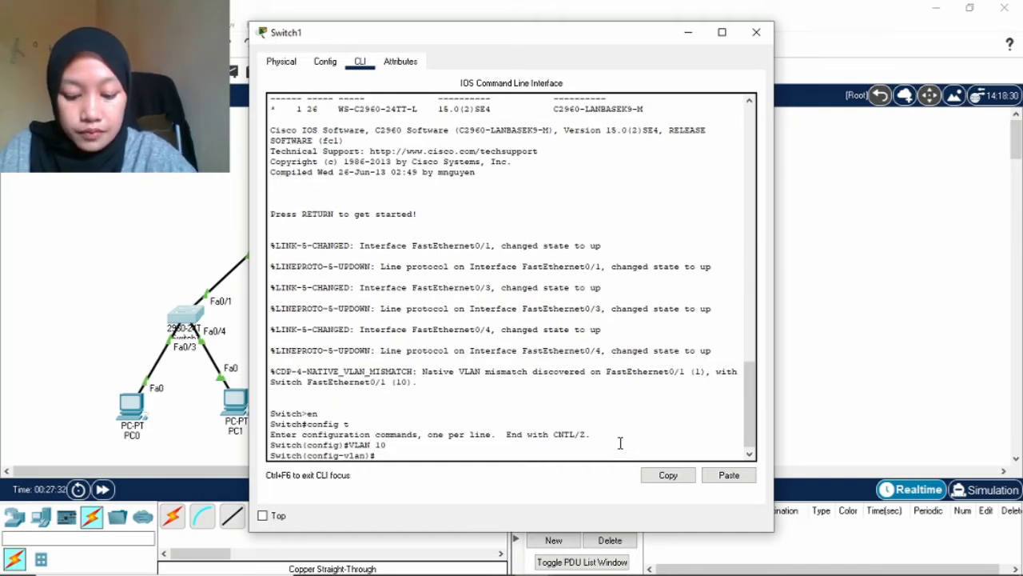
type("n")
key("BackSpace")
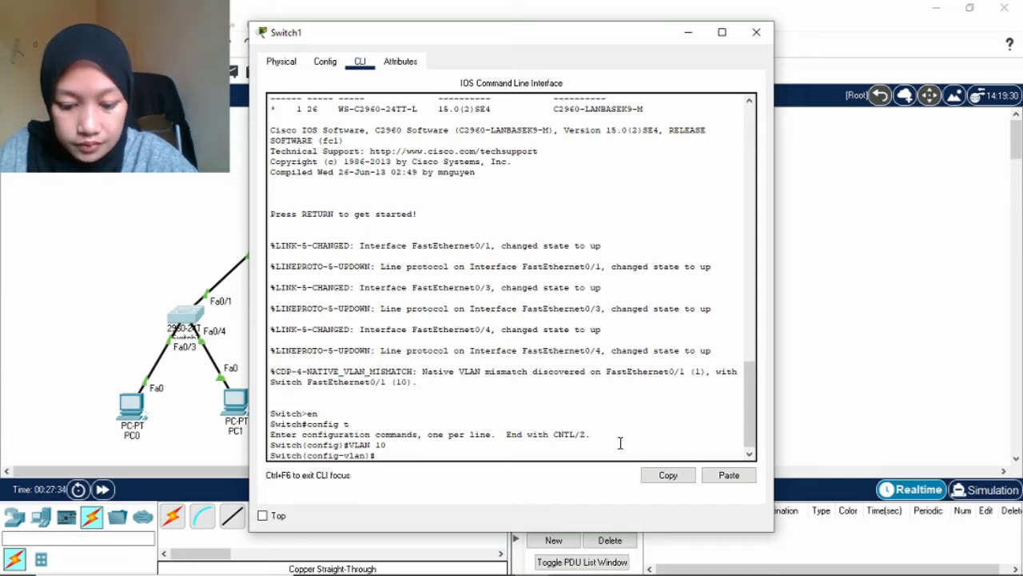
type("name VLAN")
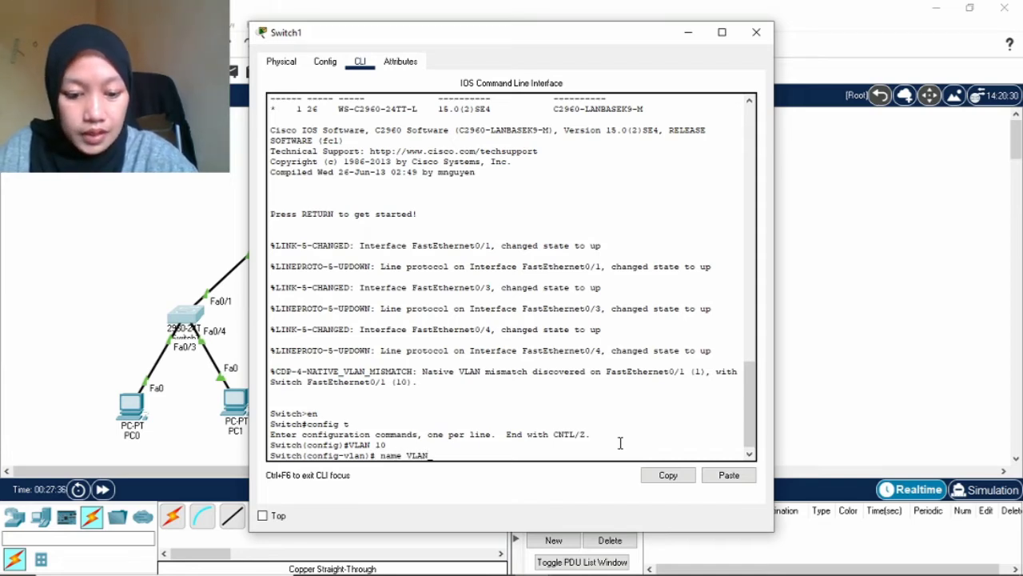
type("-A")
key("Return")
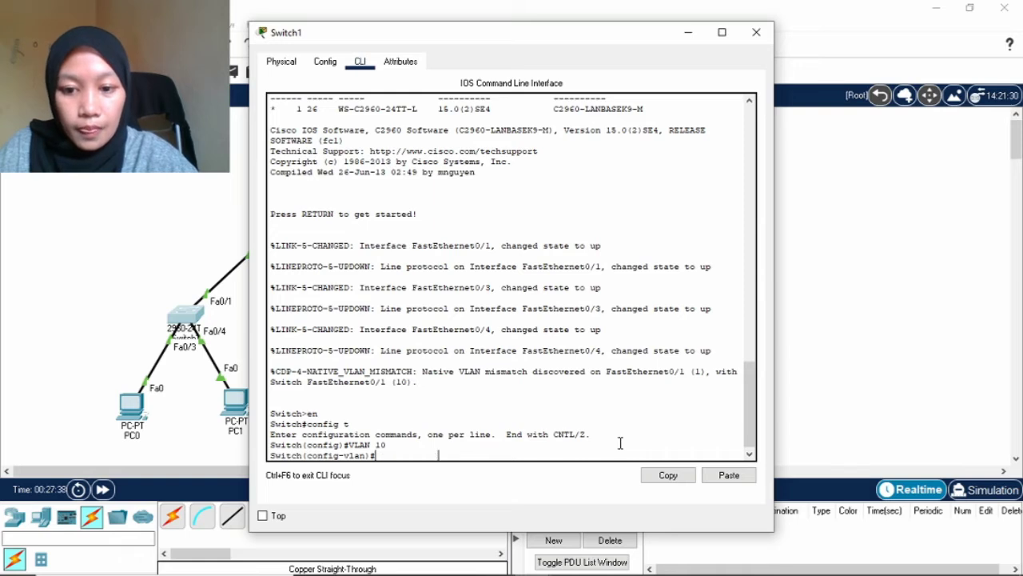
Create VLAN 20 named VLAN-B, then exit VLAN configuration mode.
type("VLAB")
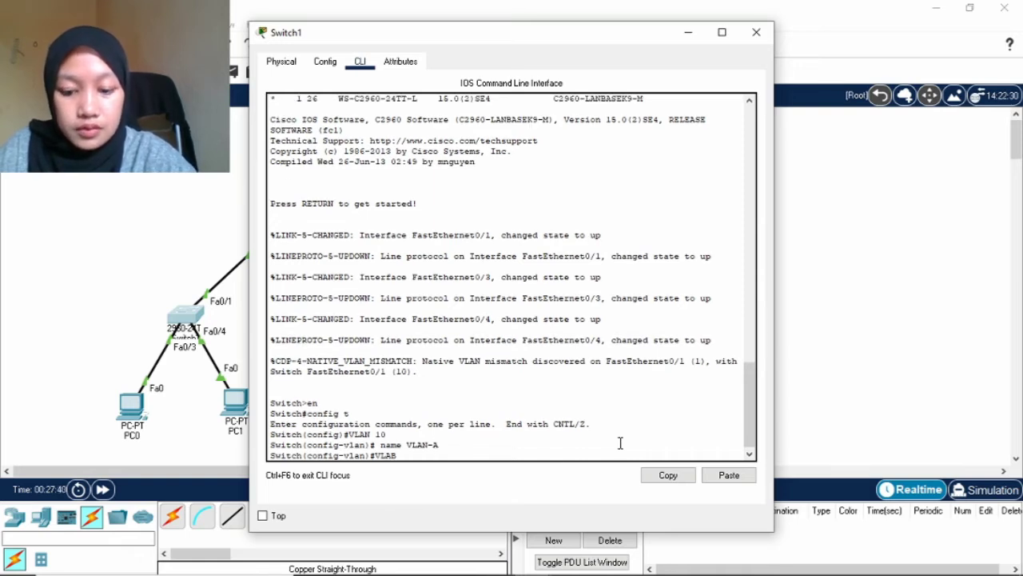
key("BackSpace")
type("N")
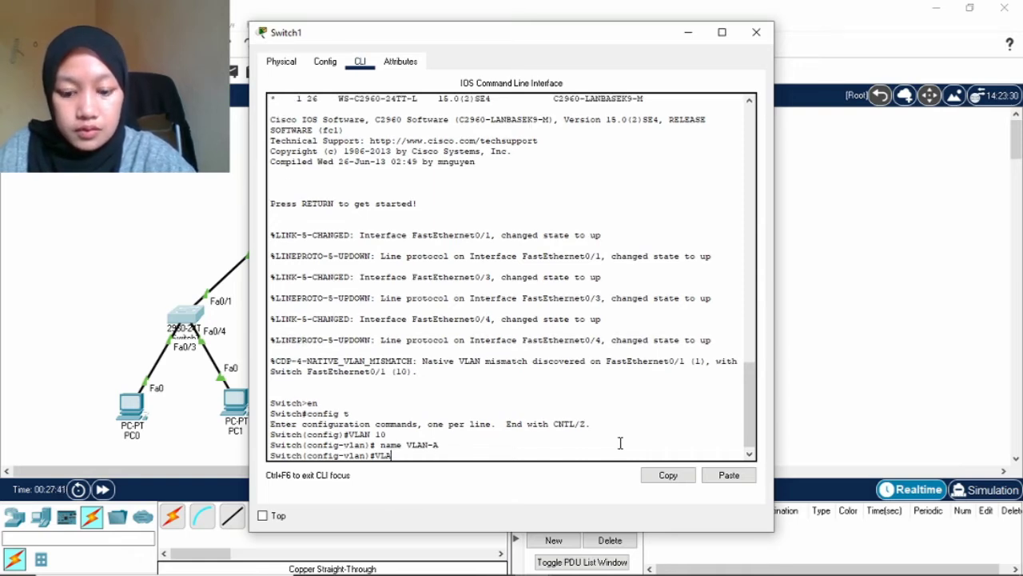
type(" 20")
key("Return")
type("name")
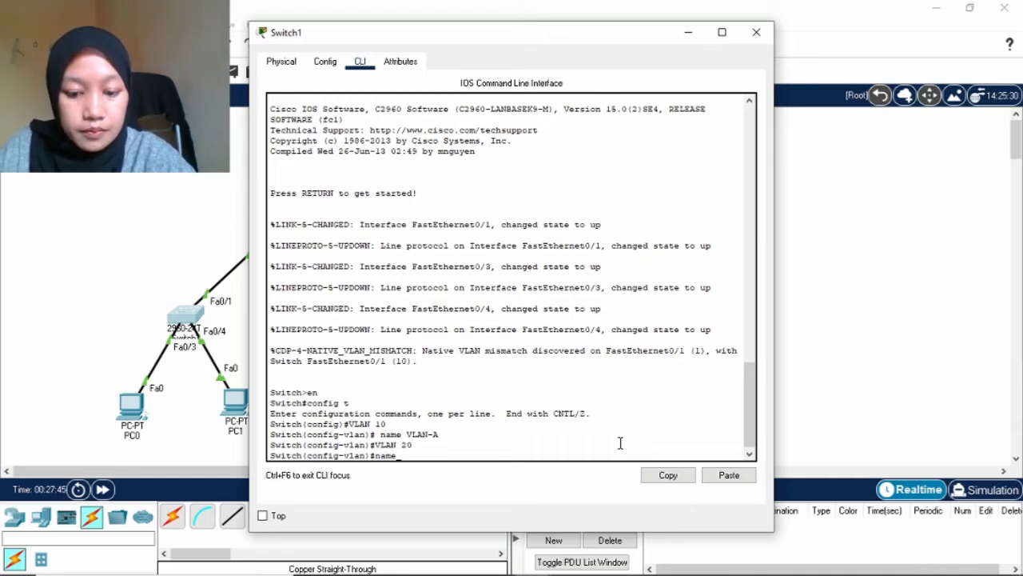
type(" VLAN-")
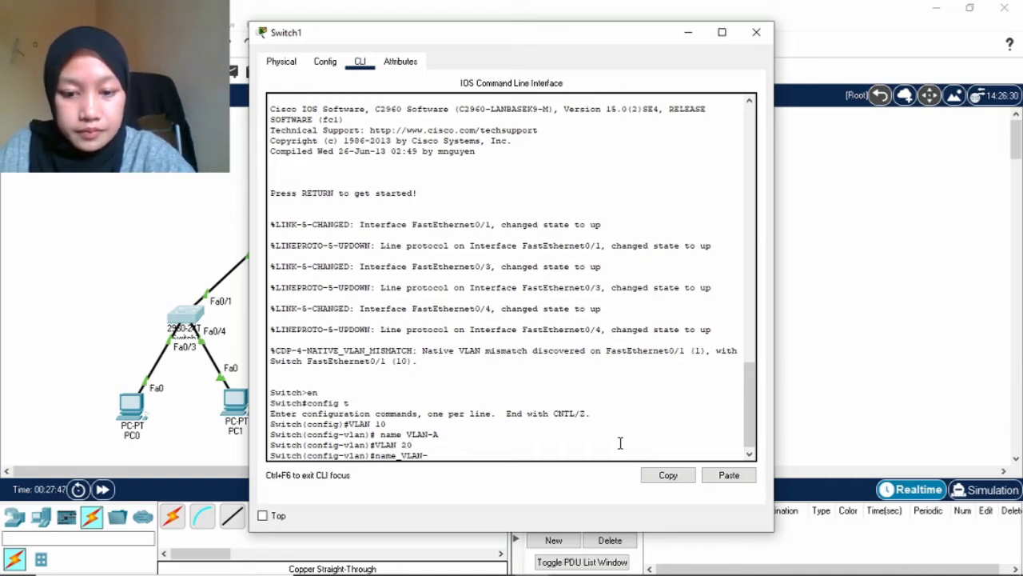
type("B")
key("Return")
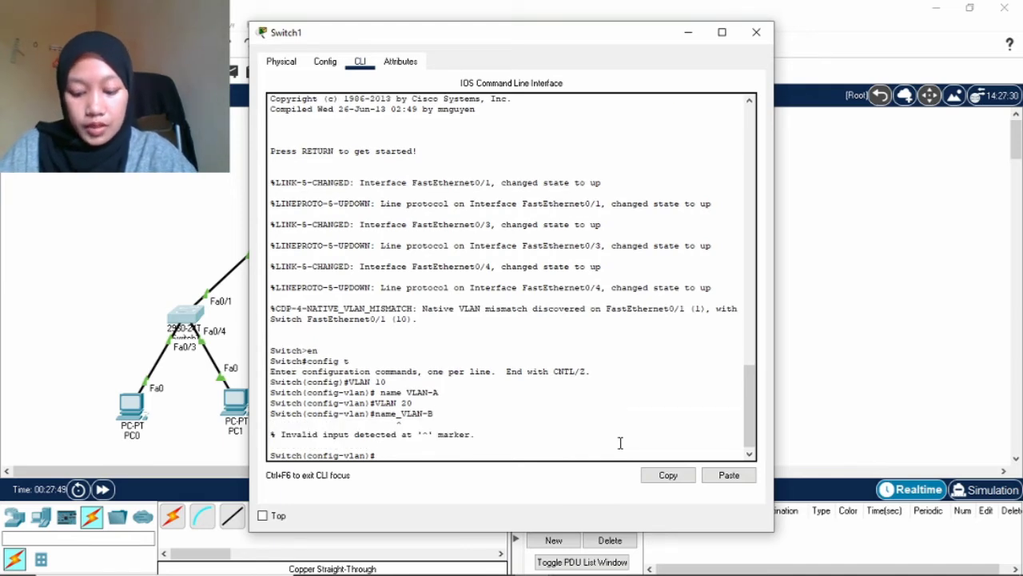
type("e")
key("BackSpace")
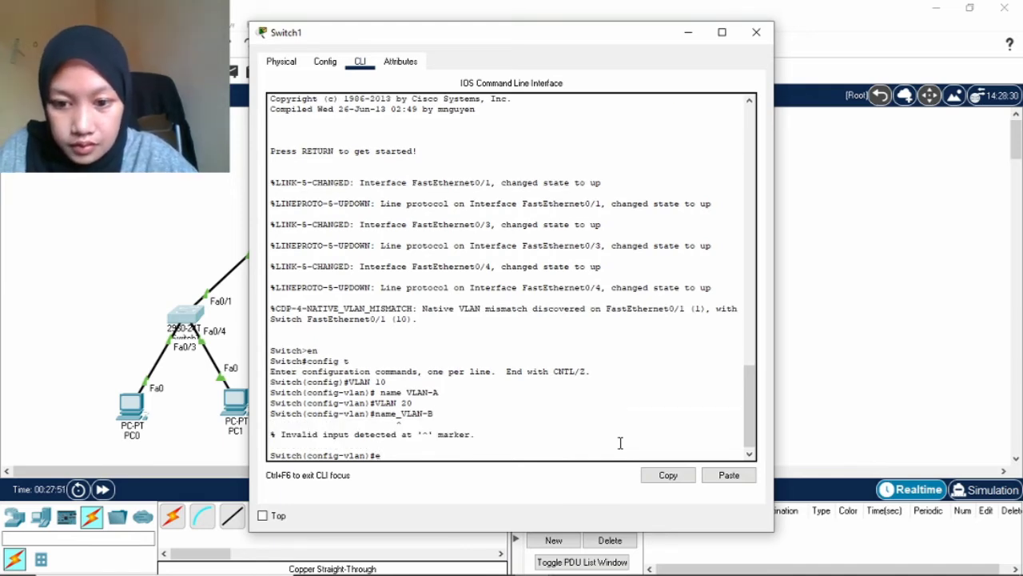
key("Up")
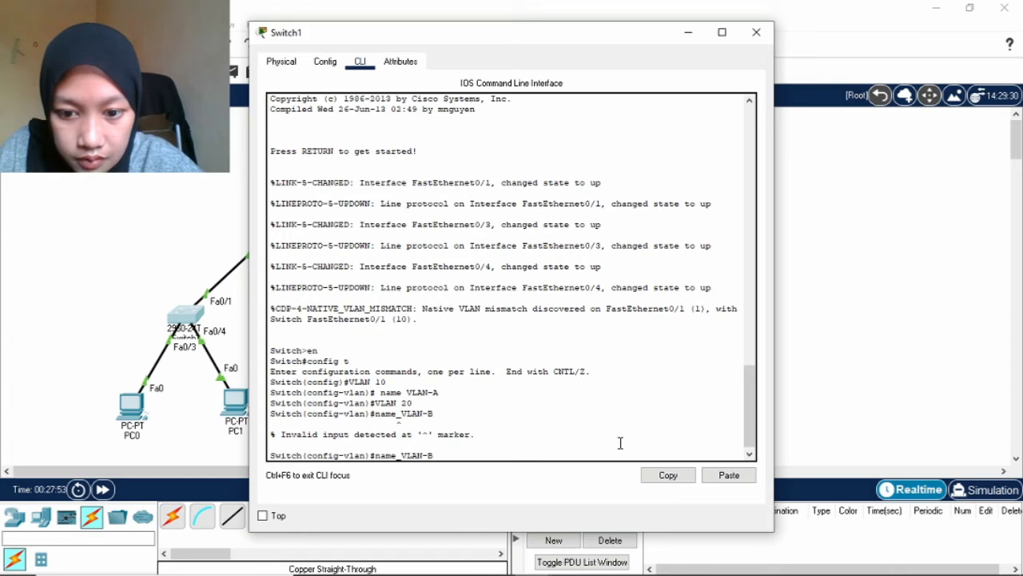
key("BackSpace")
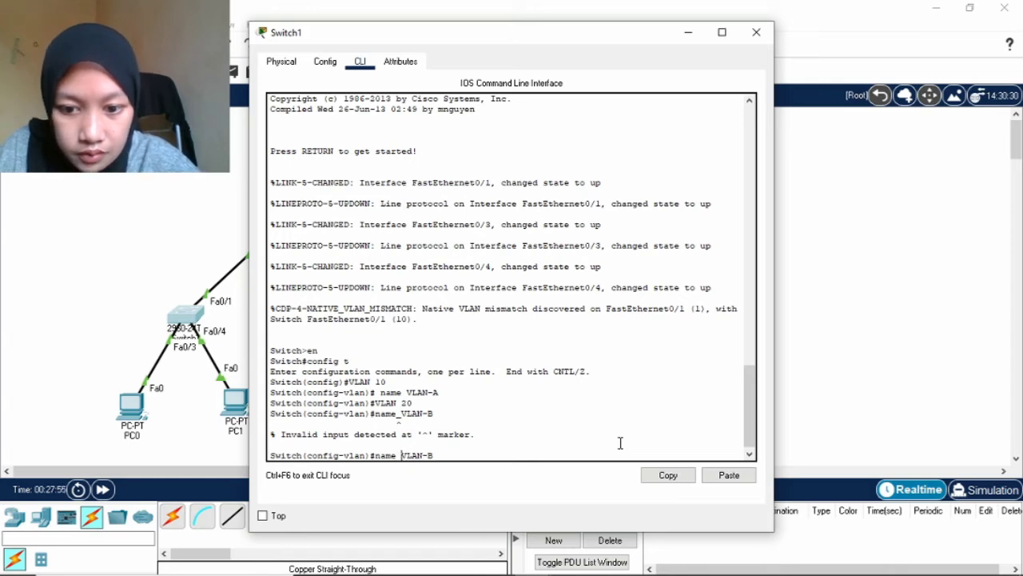
key("Return")
type("exit")
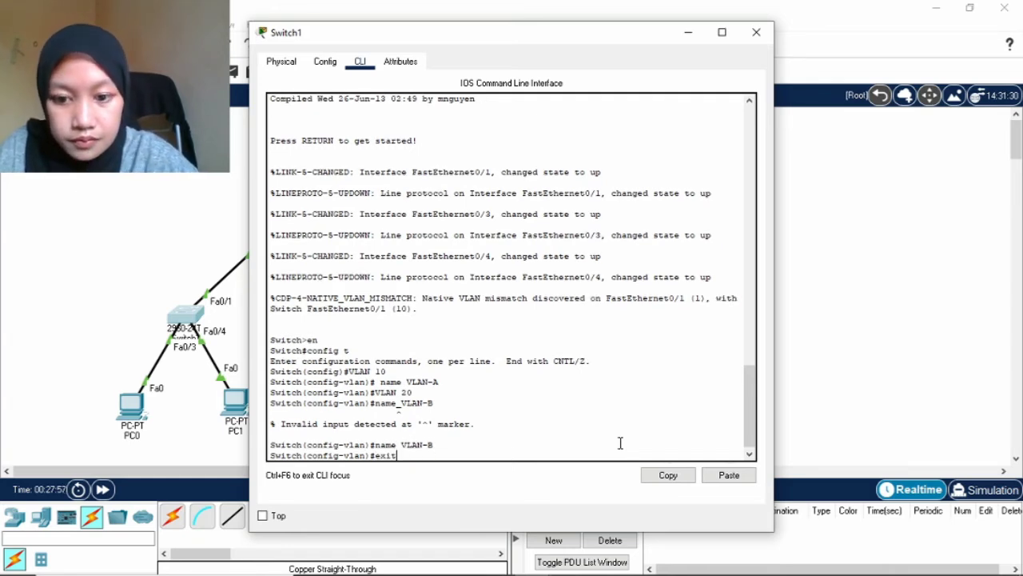
key("Return")
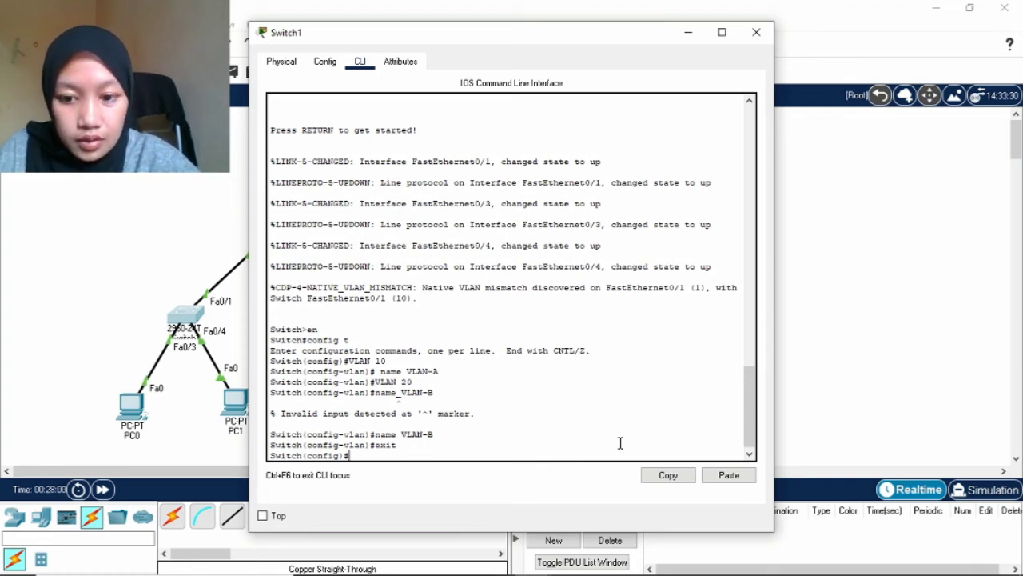
Configure Switch1's interface range Fa0/1-10 as switchport mode access with access VLAN 10.
type("int fa")
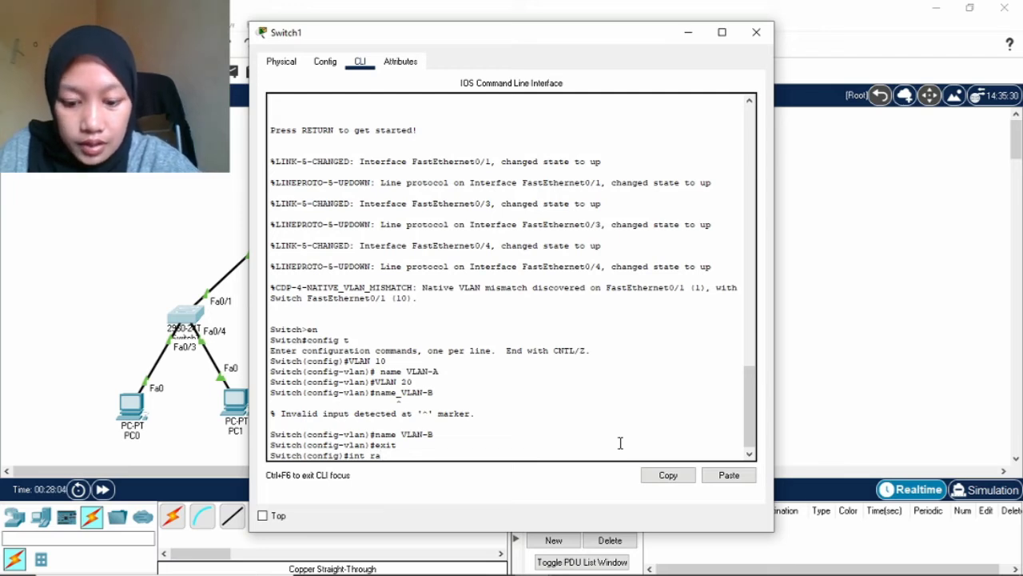
type(" fa 0")
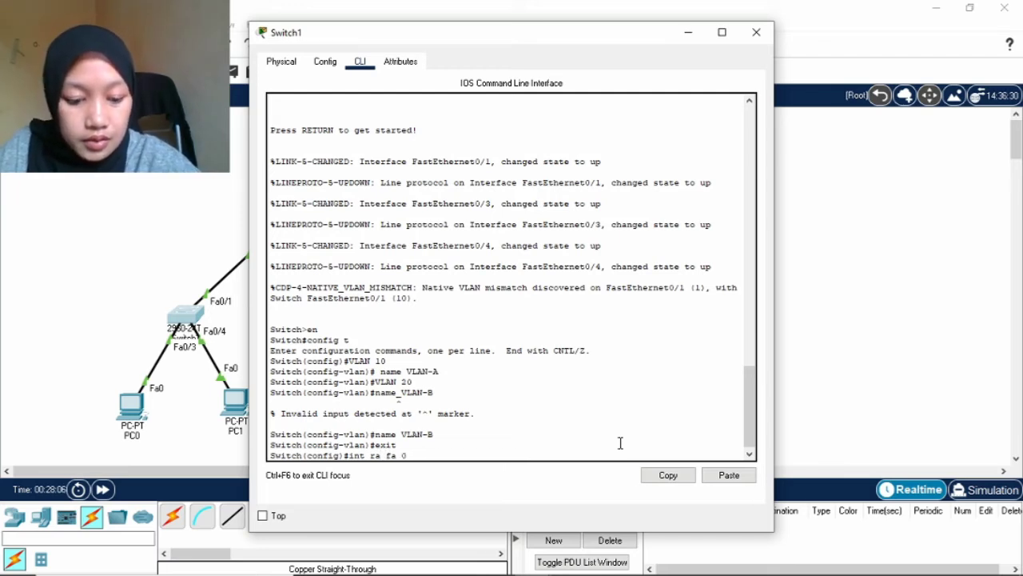
type("/1-1")
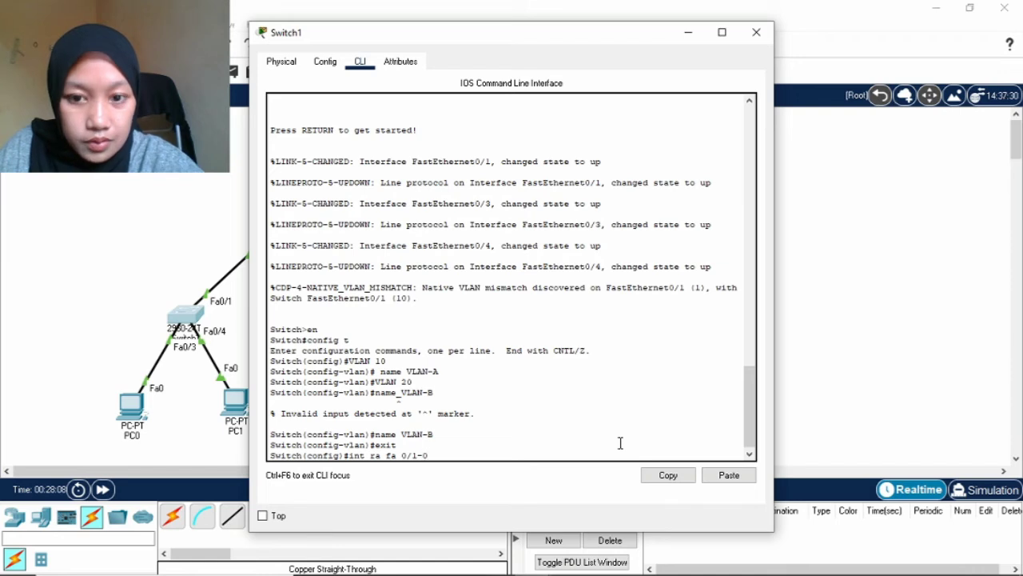
type("0")
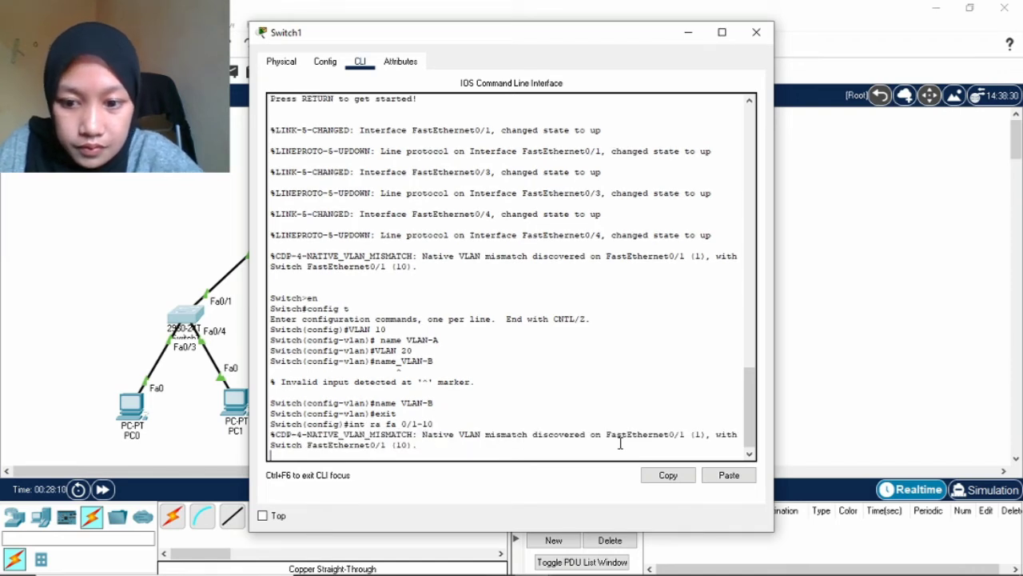
key("Return")
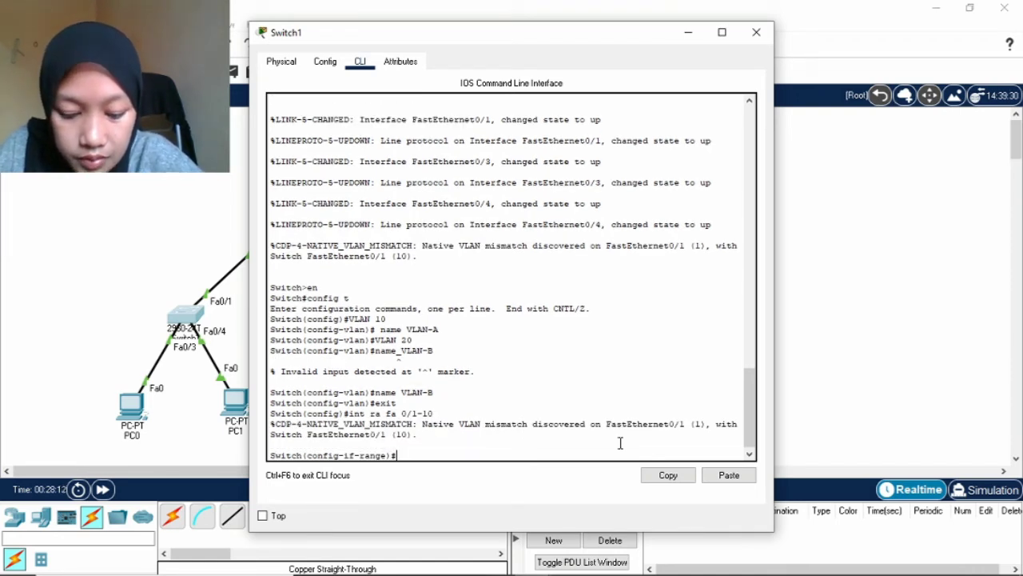
type("switc")
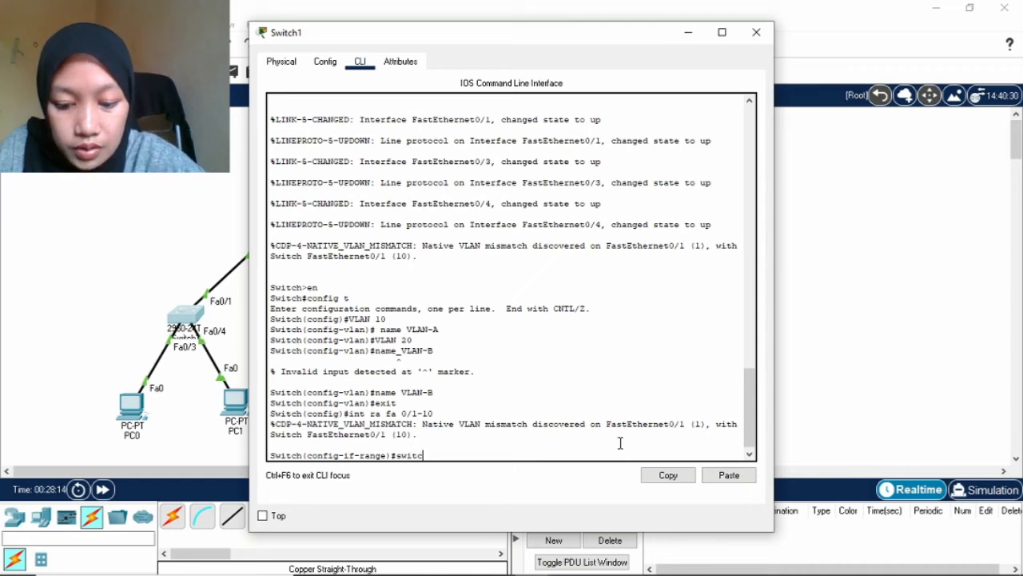
type("hp")
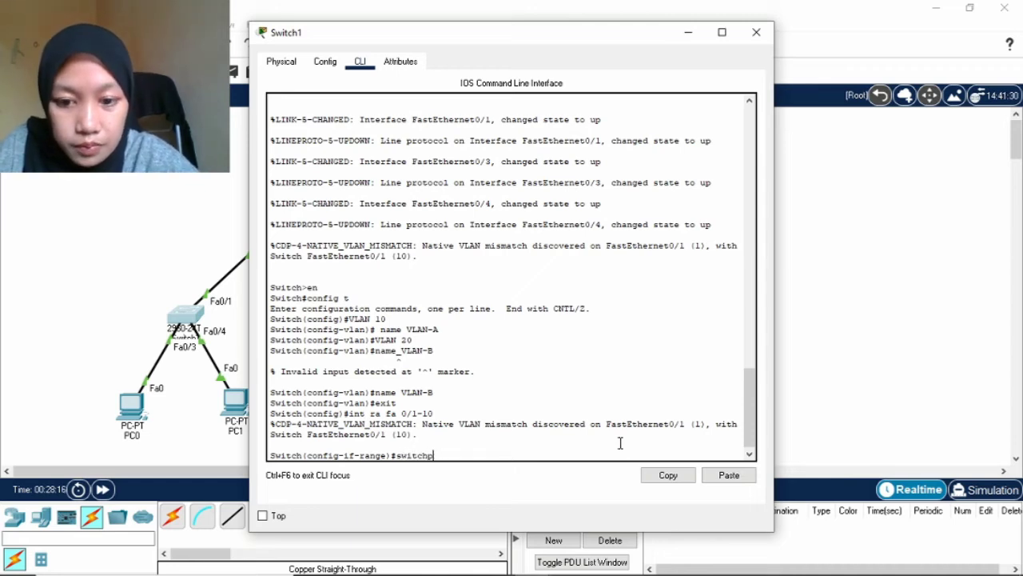
type("ort")
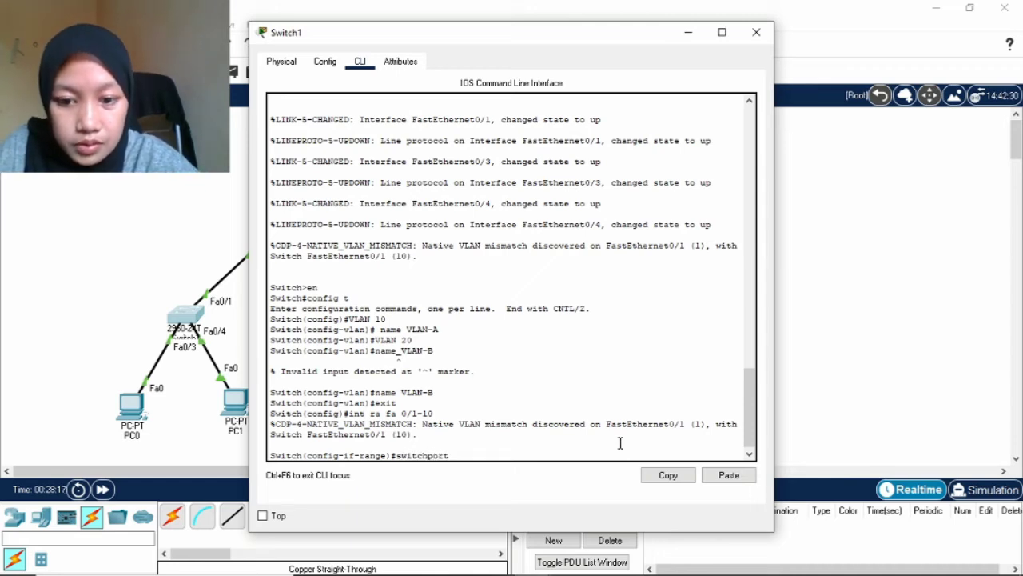
type(" mode")
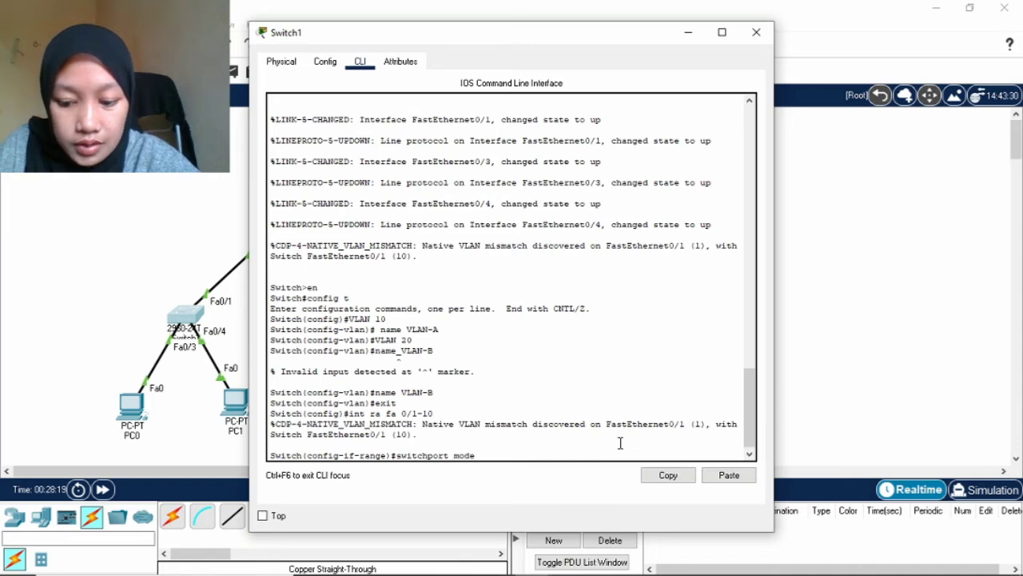
type(" access")
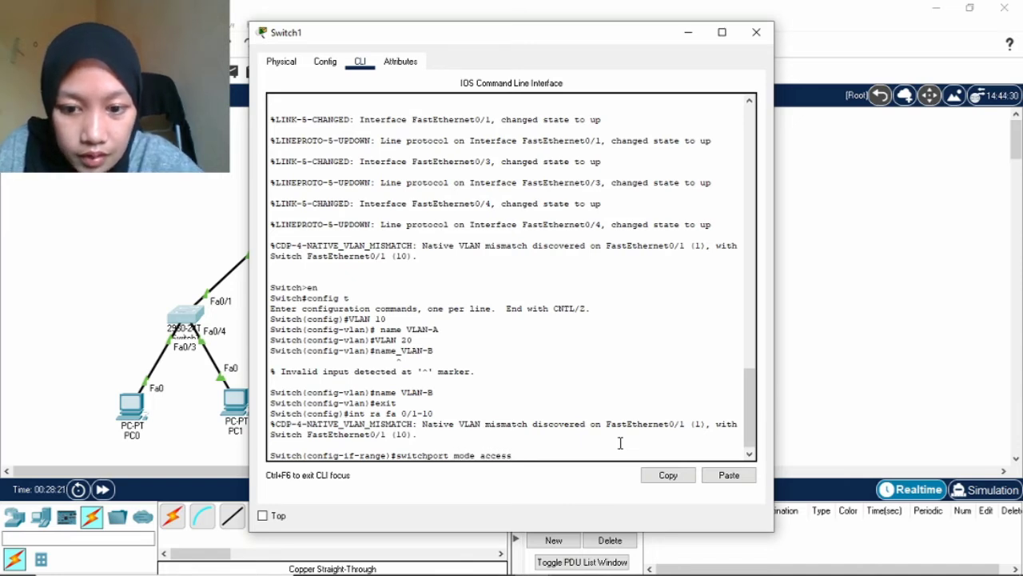
key("Return")
key("Up")
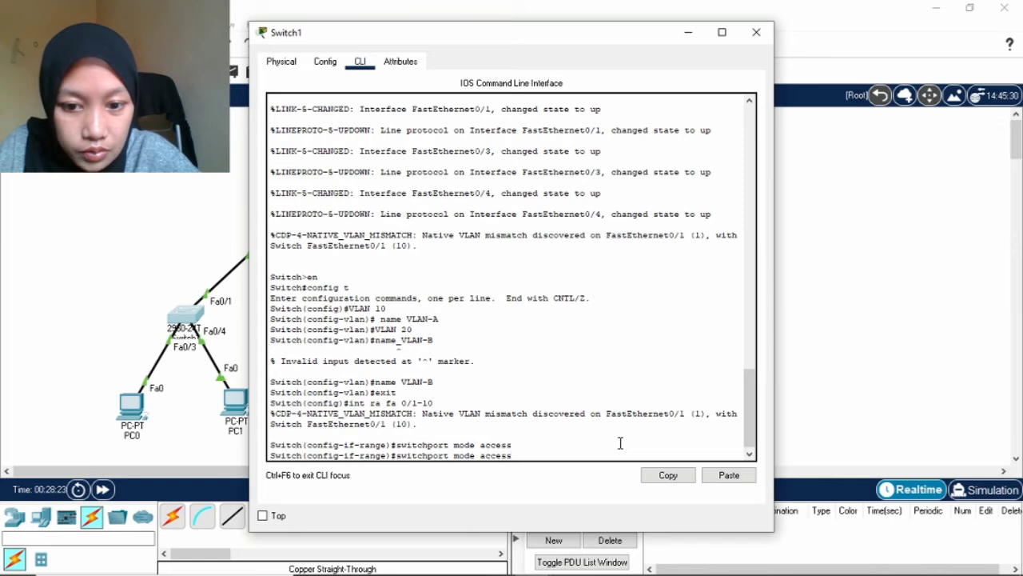
key("BackSpace")
key("BackSpace")
key("BackSpace")
key("BackSpace")
key("BackSpace")
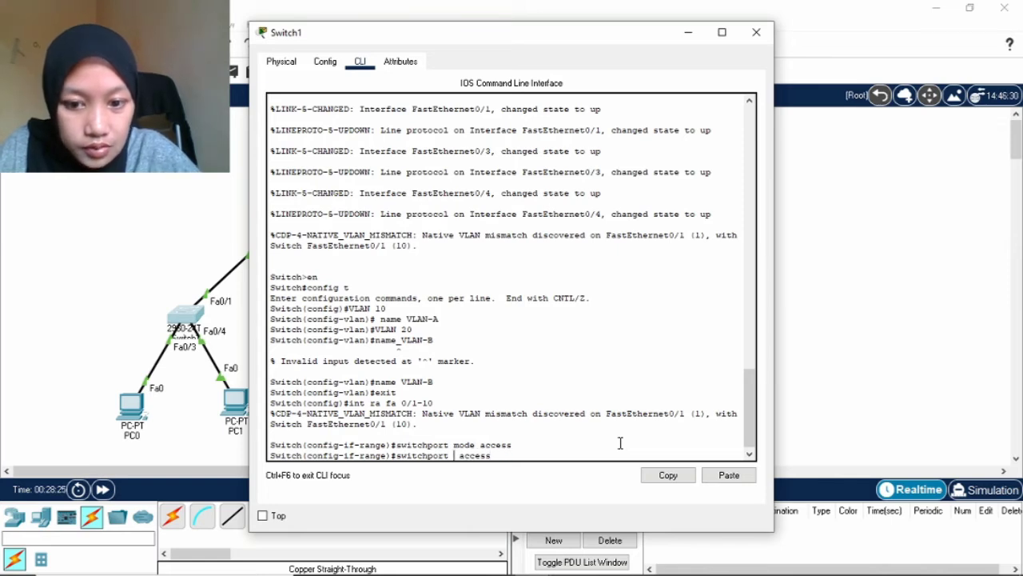
key("BackSpace")
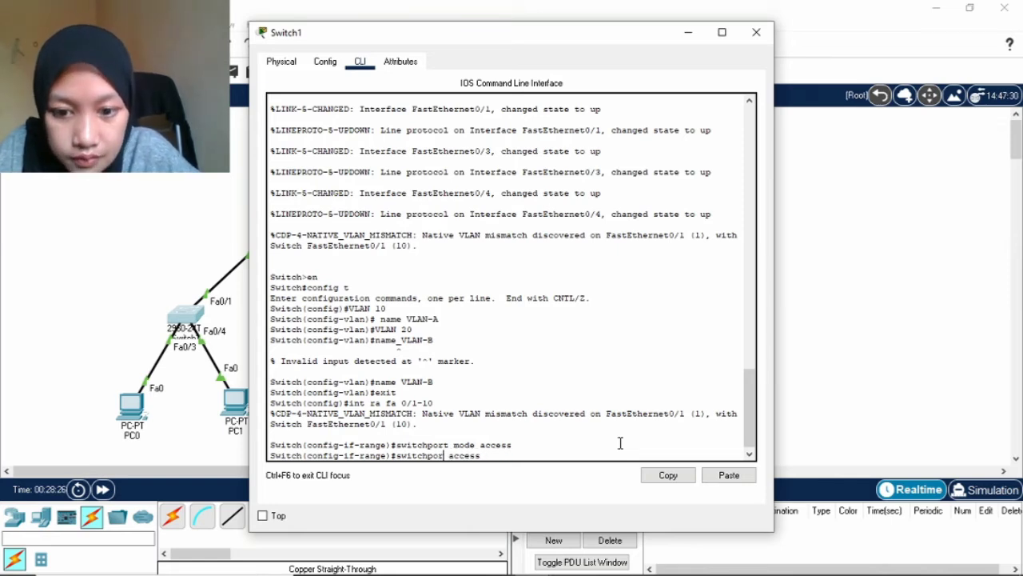
type("t")
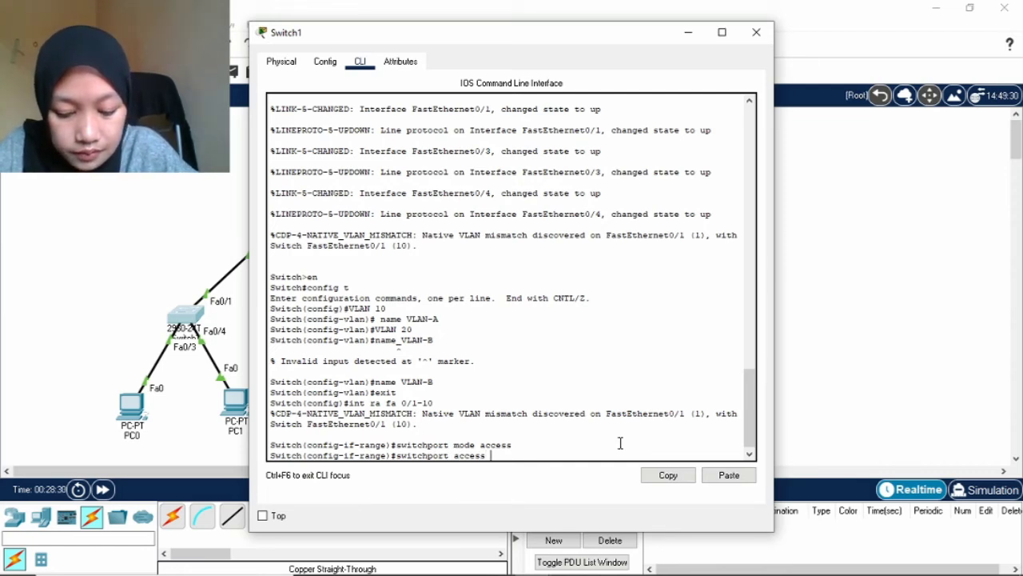
type(" VLA")
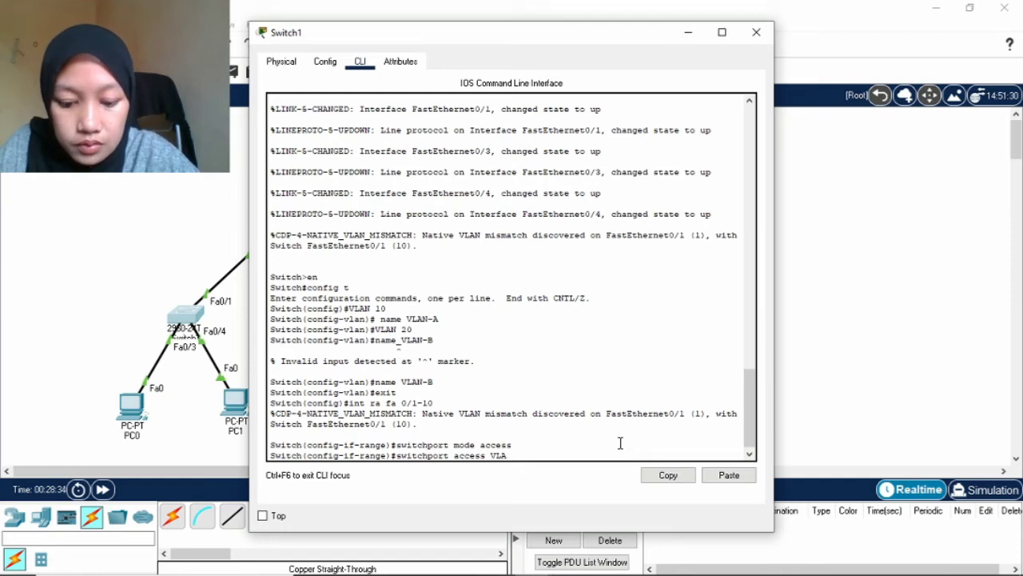
type("nN 10")
key("Return")
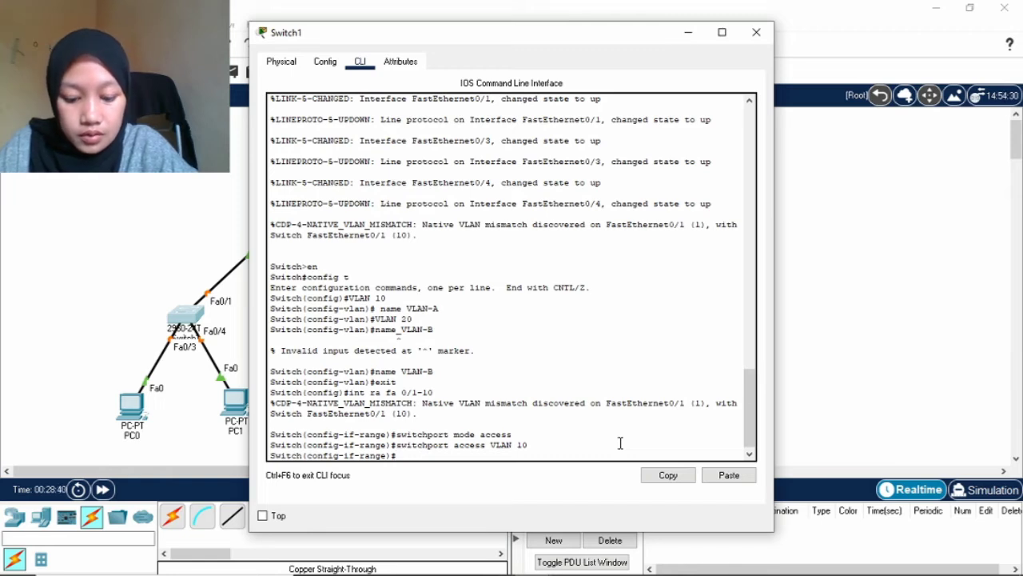
Configure Switch1's interface range Fa0/11-24 as access ports in VLAN 20.
key("Return")
type("int ra ")
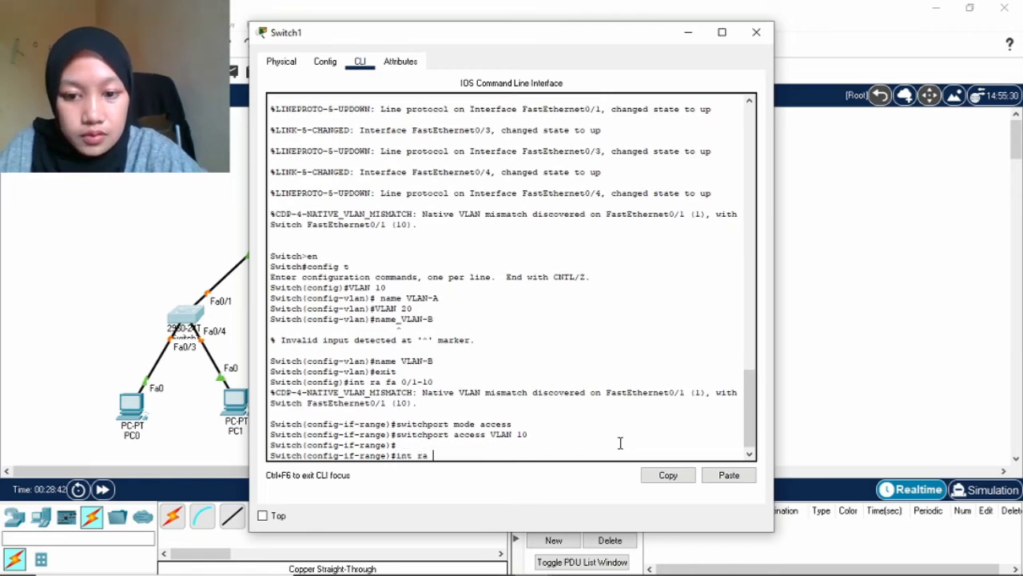
type("fa 0/")
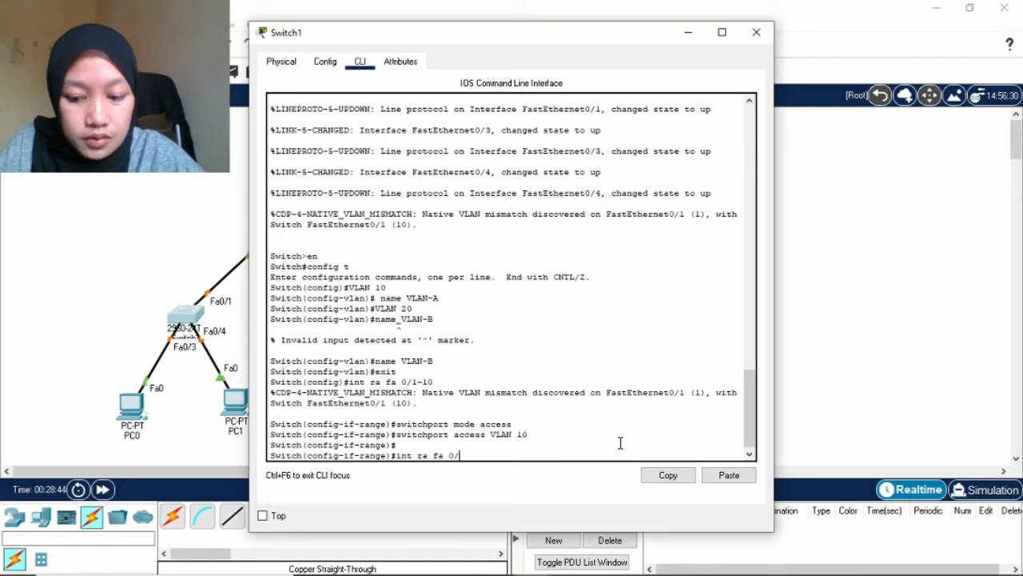
type("11")
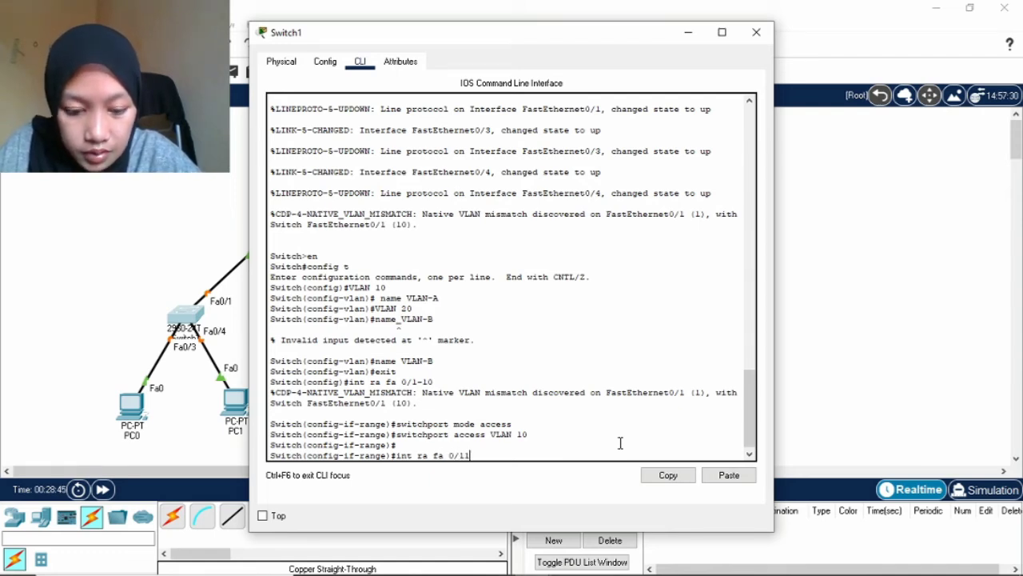
type("-24")
key("Return")
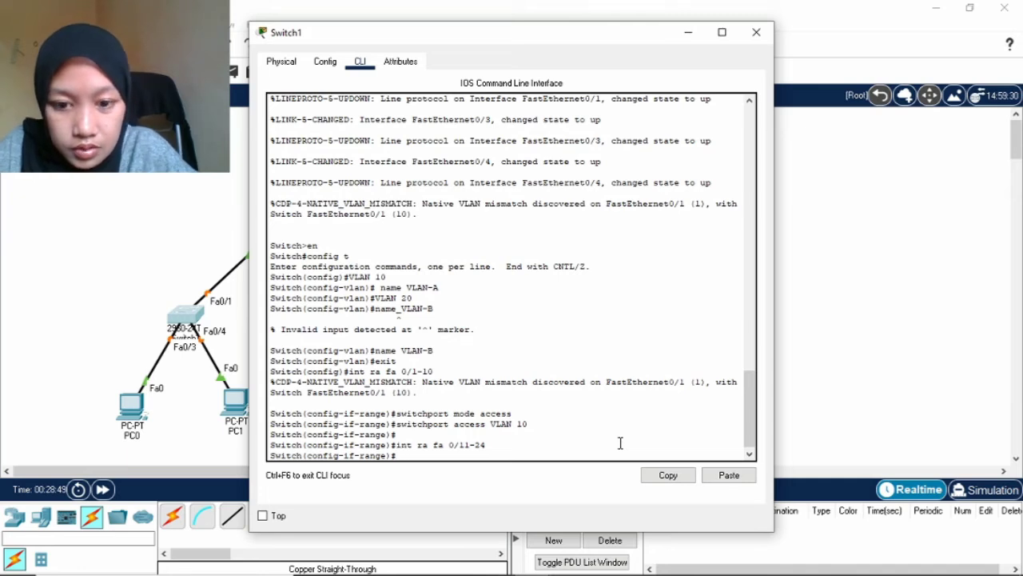
key("Up")
key("Up")
key("Up")
key("Return")
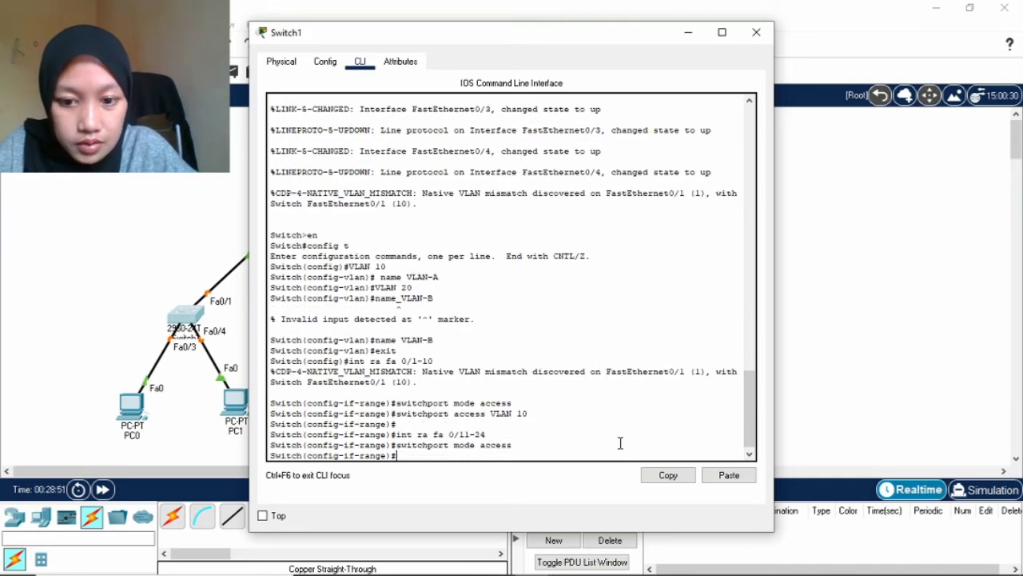
key("Up")
key("Up")
key("Up")
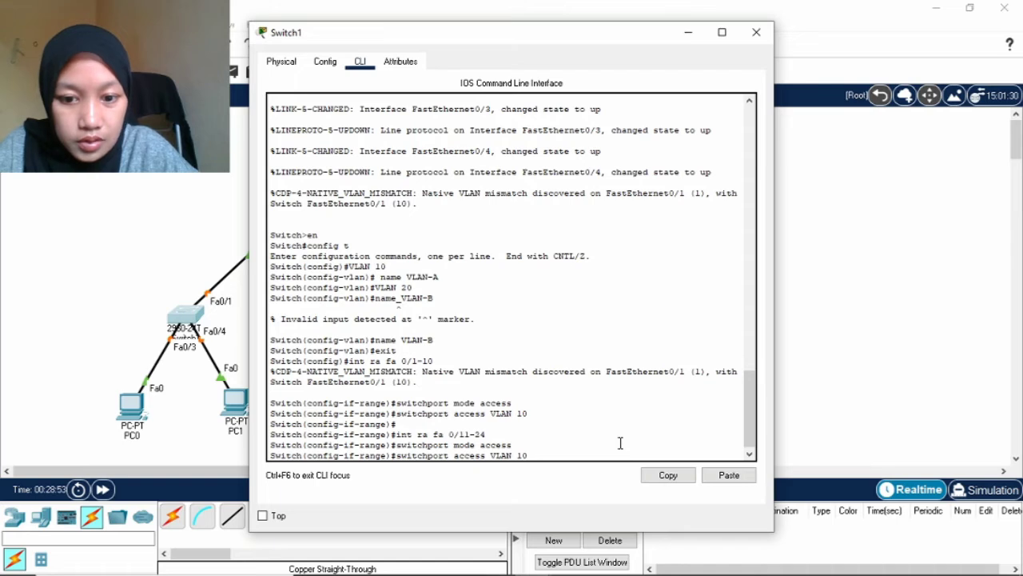
key("BackSpace")
key("BackSpace")
type("2")
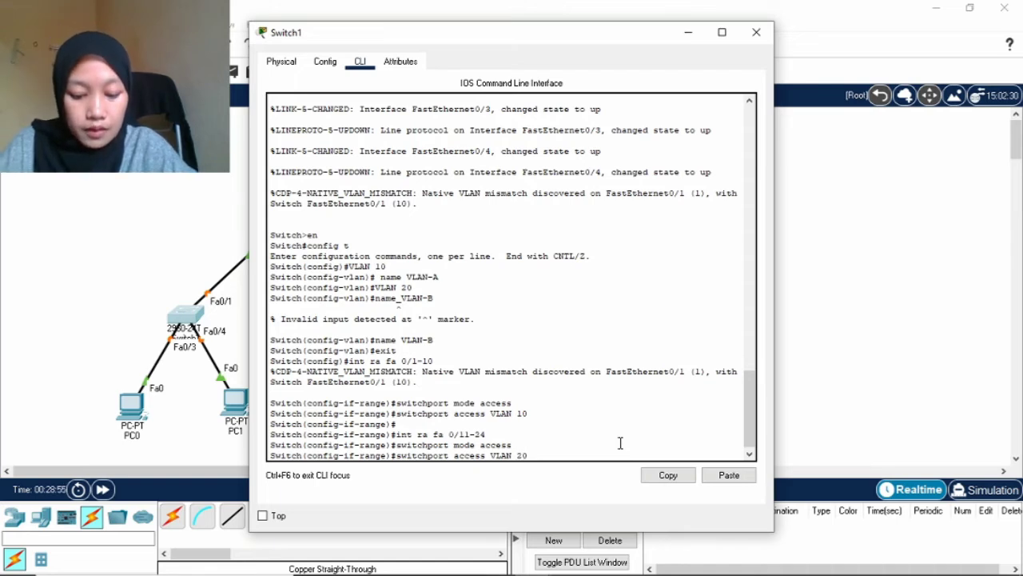
key("Return")
key("Return")
Set Switch1's GigabitEthernet0/1 to switchport mode trunk, exit, and close the Switch1 window.
type("in")
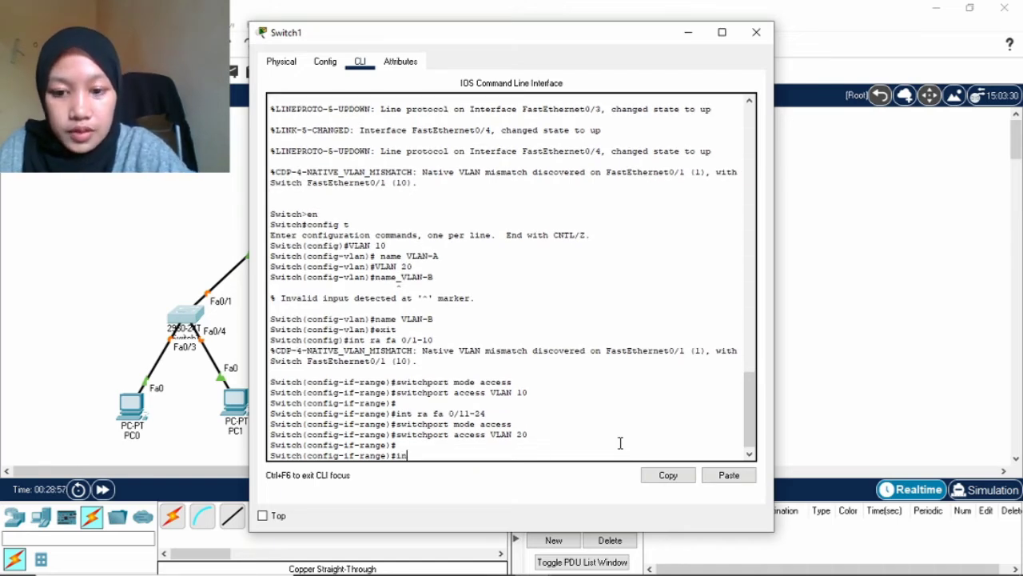
type("t gig 0/1")
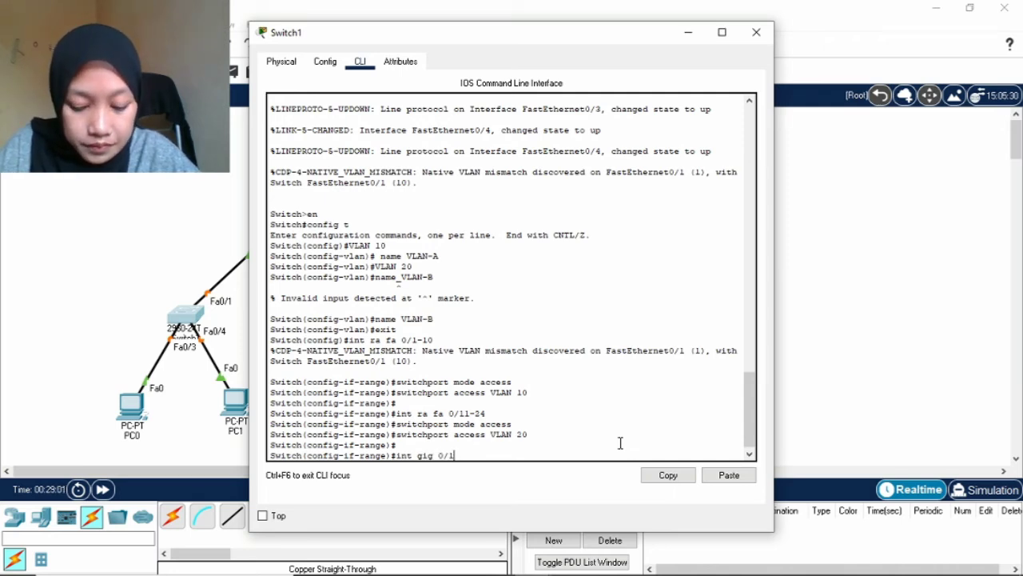
key("Return")
key("Up")
key("Up")
key("Up")
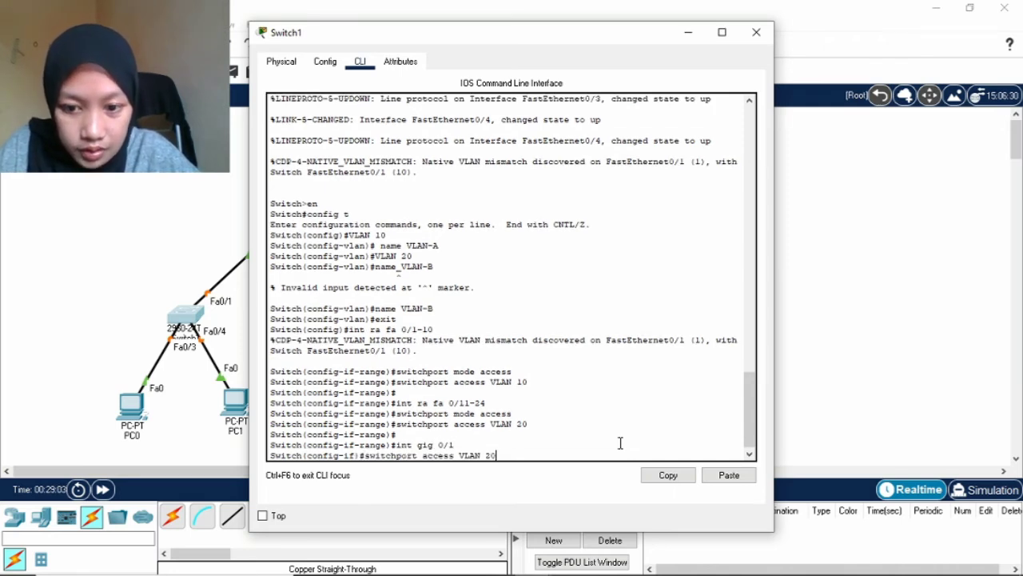
key("BackSpace")
key("BackSpace")
key("BackSpace")
key("BackSpace")
key("BackSpace")
key("BackSpace")
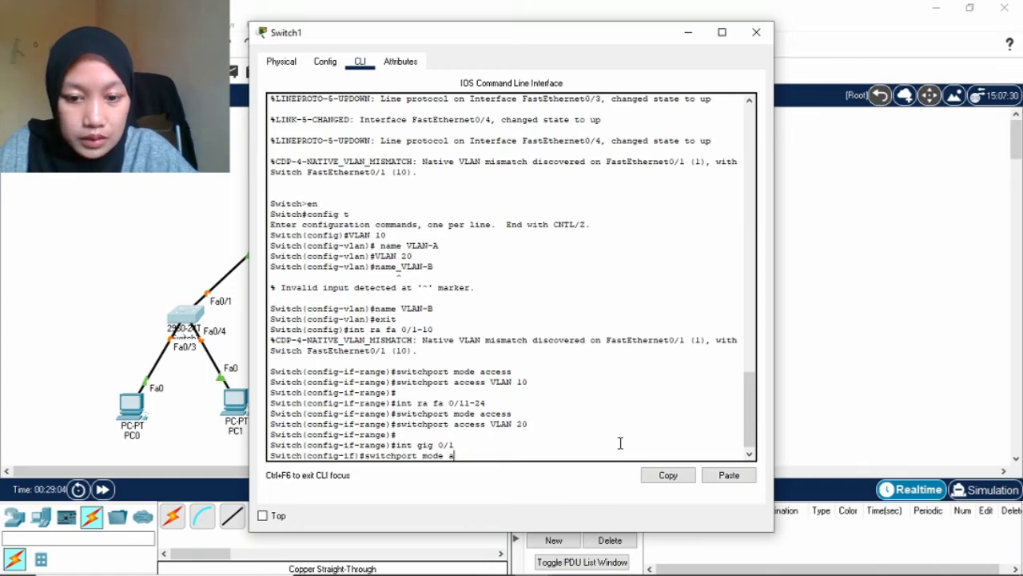
type("trunk")
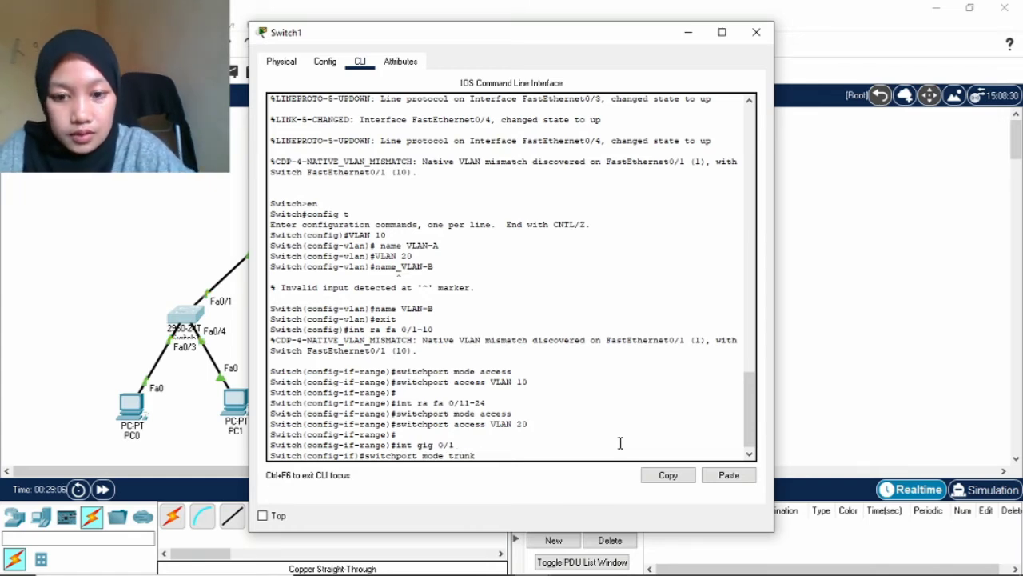
key("Return")
key("Return")
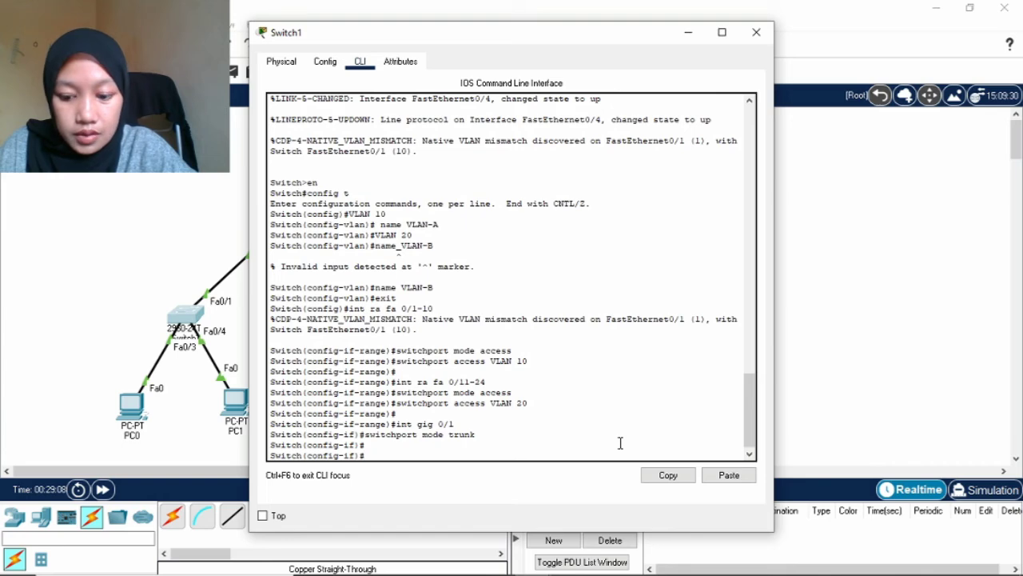
type("exit")
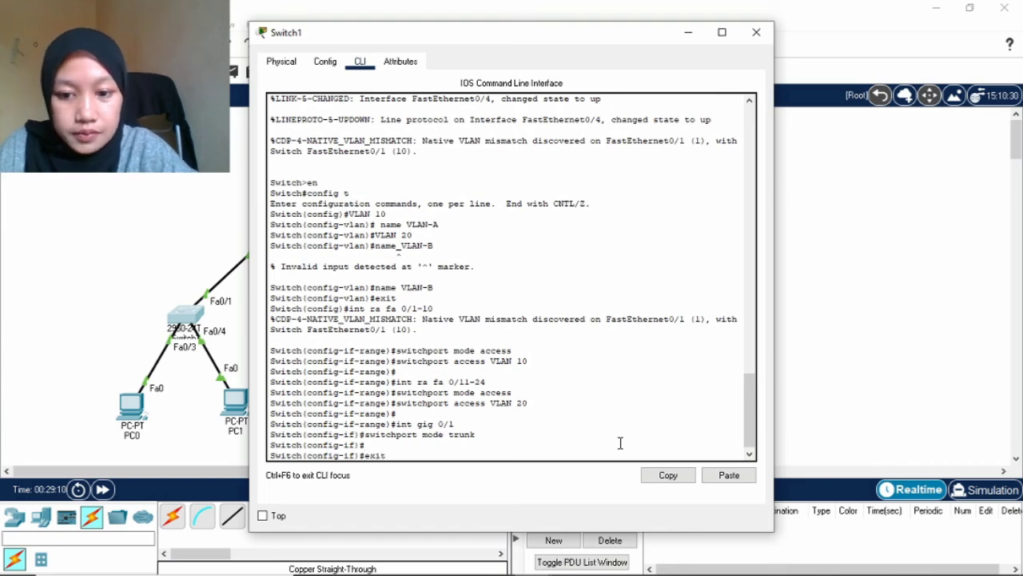
key("Return")
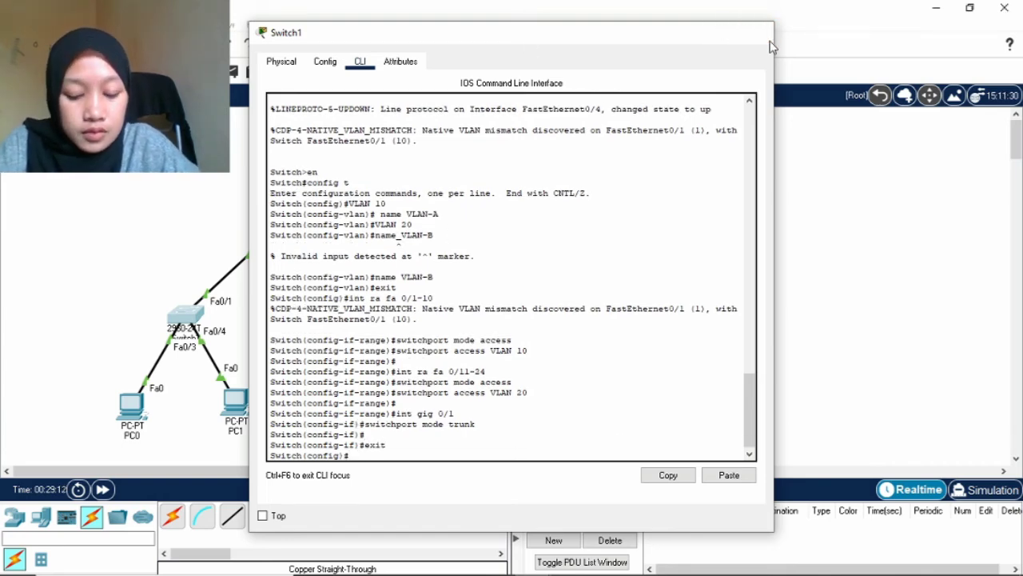
left_click(756, 32)
Toggle PC0's IP Configuration from Static back to DHCP so it requests a new address.
left_click(131, 405)
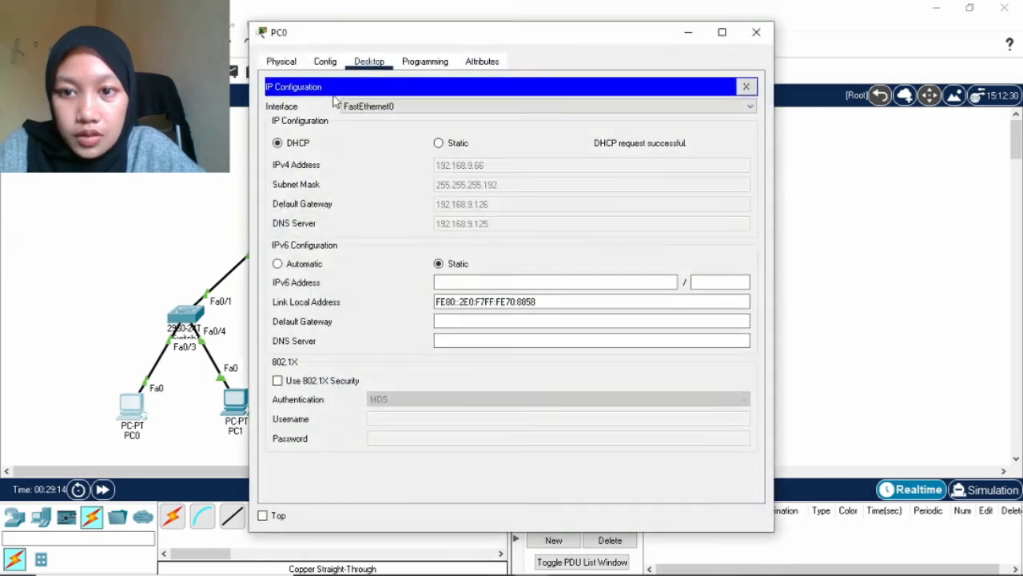
left_click(439, 143)
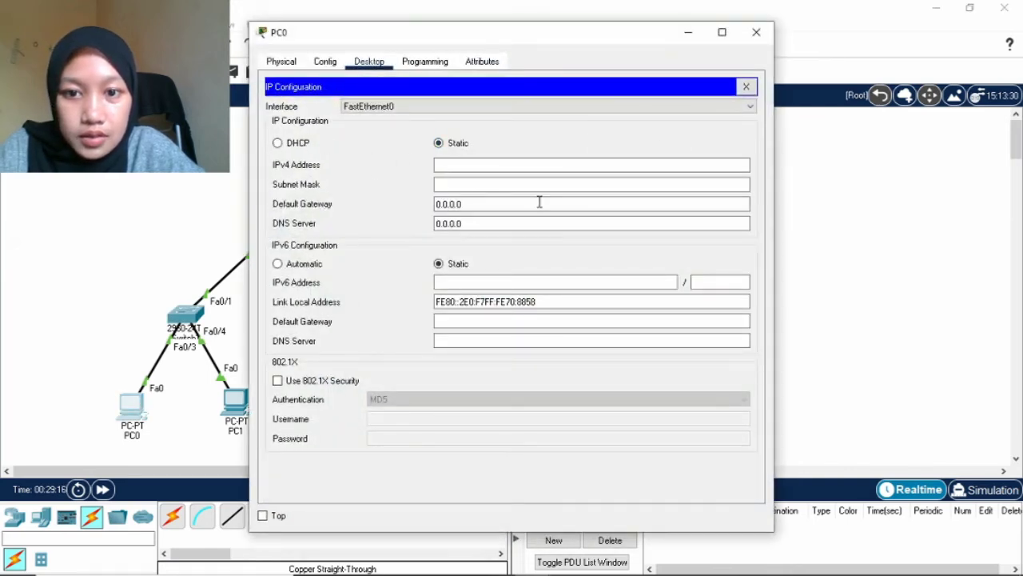
left_click(288, 148)
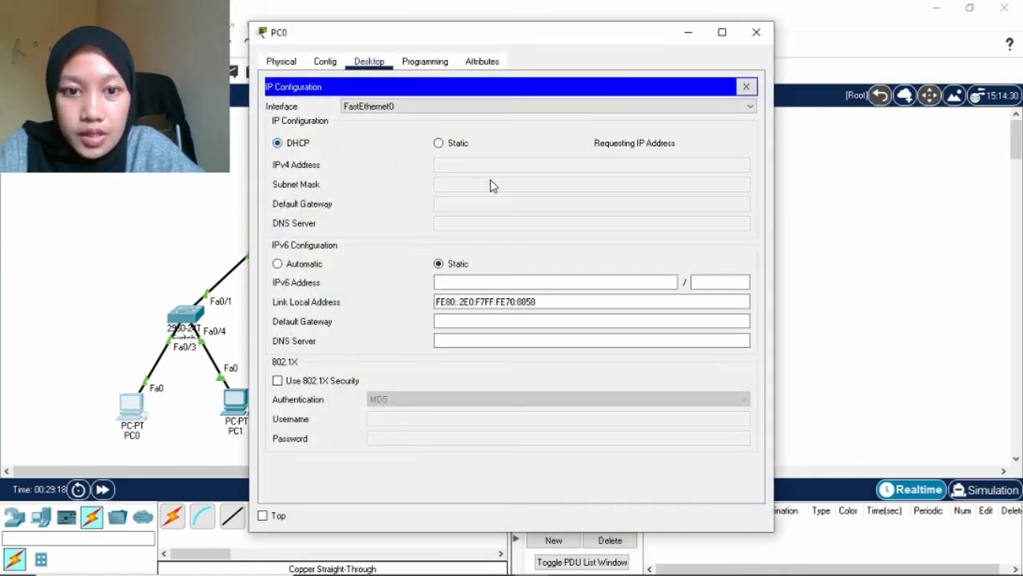
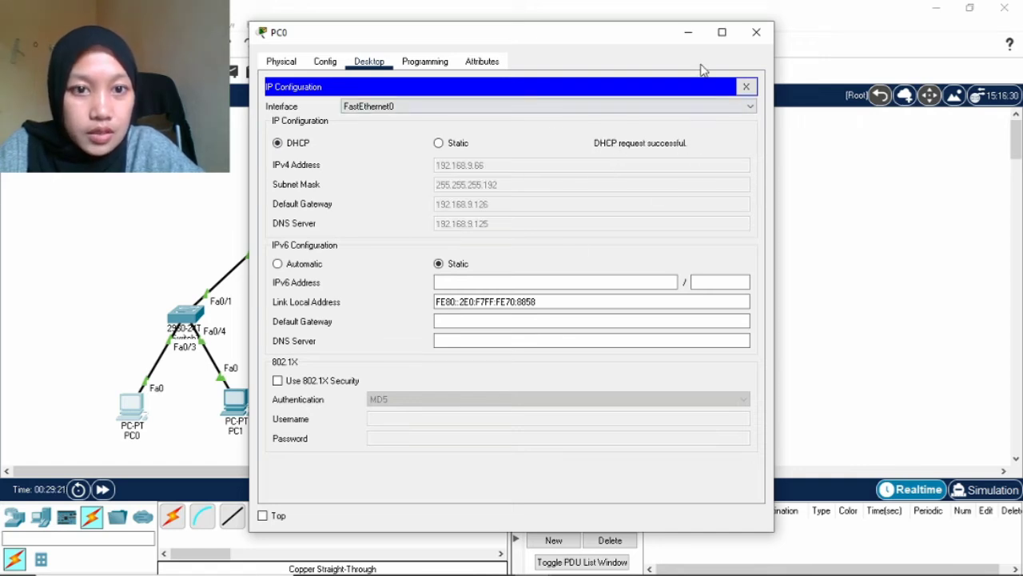
Close PC0's configuration window now that it holds DHCP address 192.168.9.66.
left_click(689, 32)
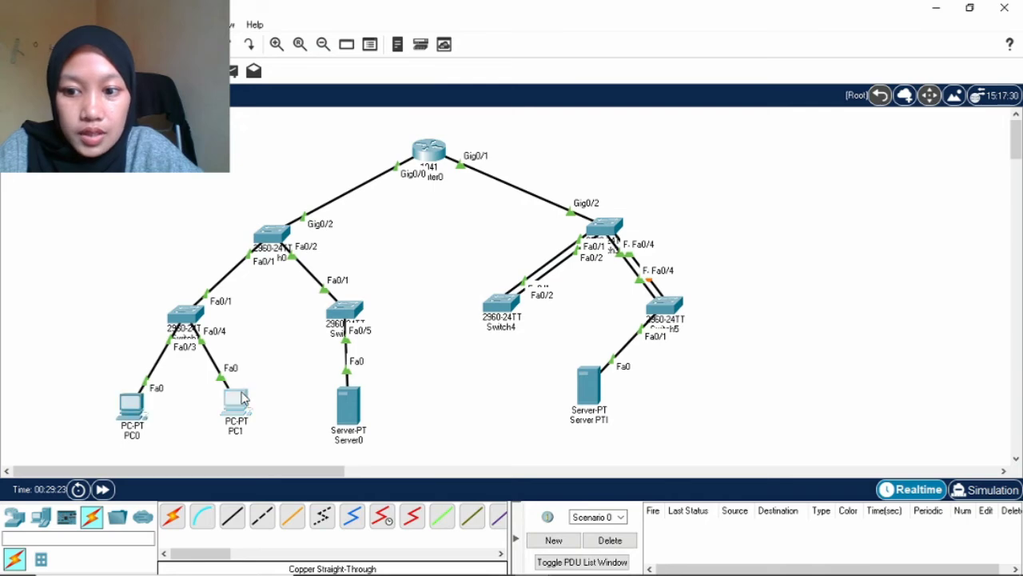
Toggle PC1 from Static back to DHCP to get 192.168.9.65, gateway 192.168.9.126, then close it.
left_click(238, 399)
left_click(440, 144)
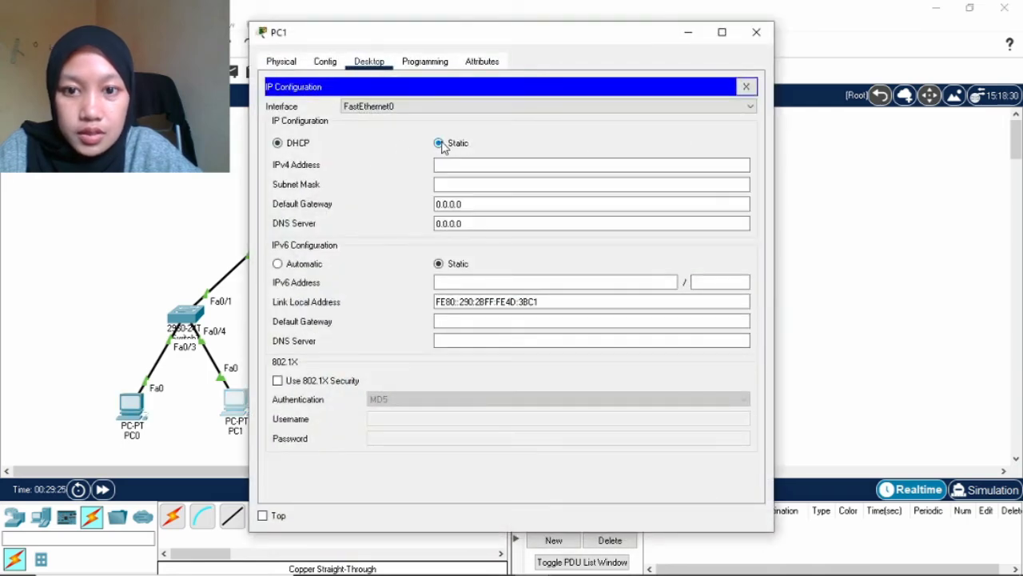
left_click(284, 147)
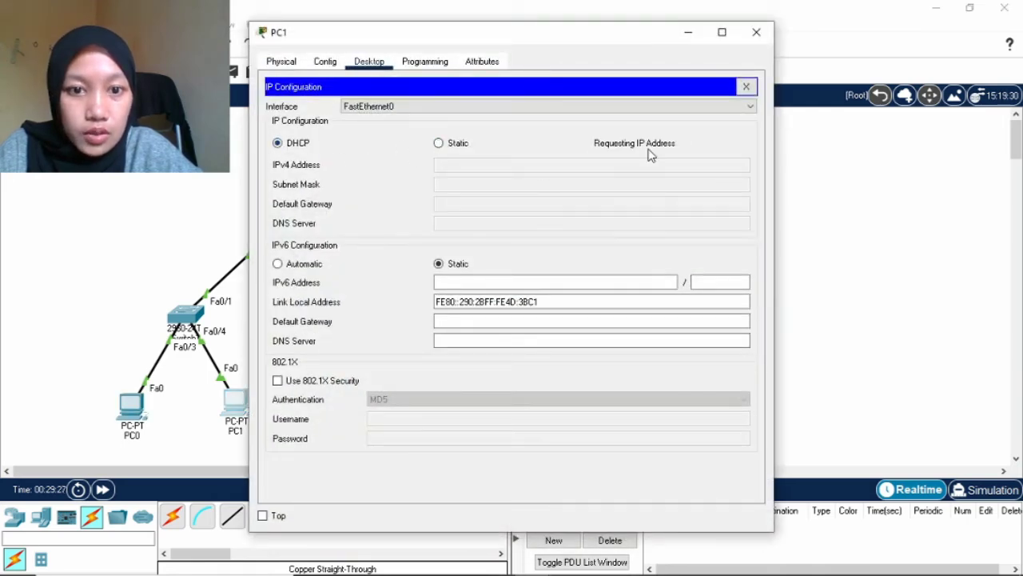
left_click(686, 38)
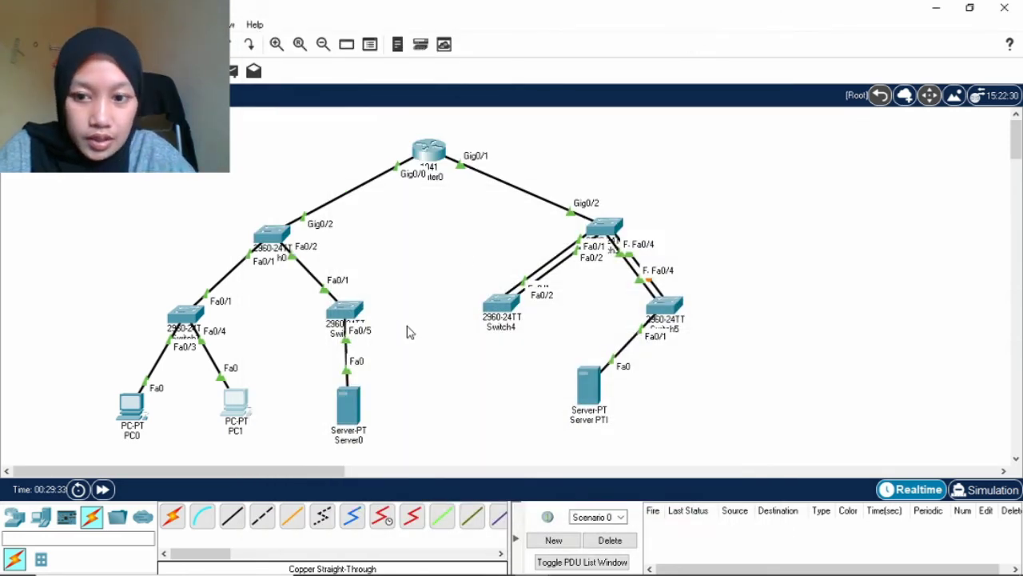
Open Switch2's CLI and enter privileged and global configuration mode with en and config t.
left_click(352, 313)
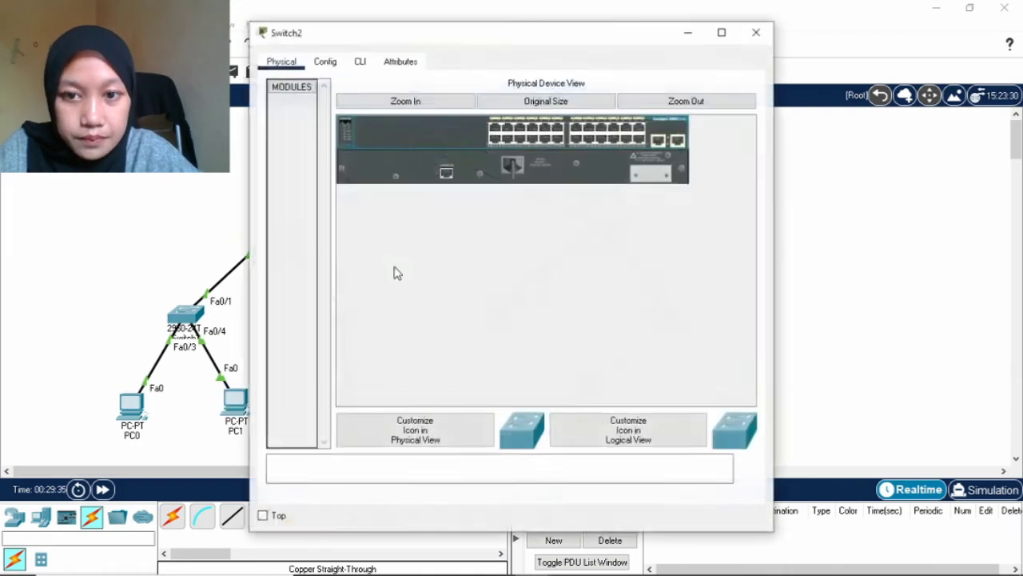
left_click(360, 62)
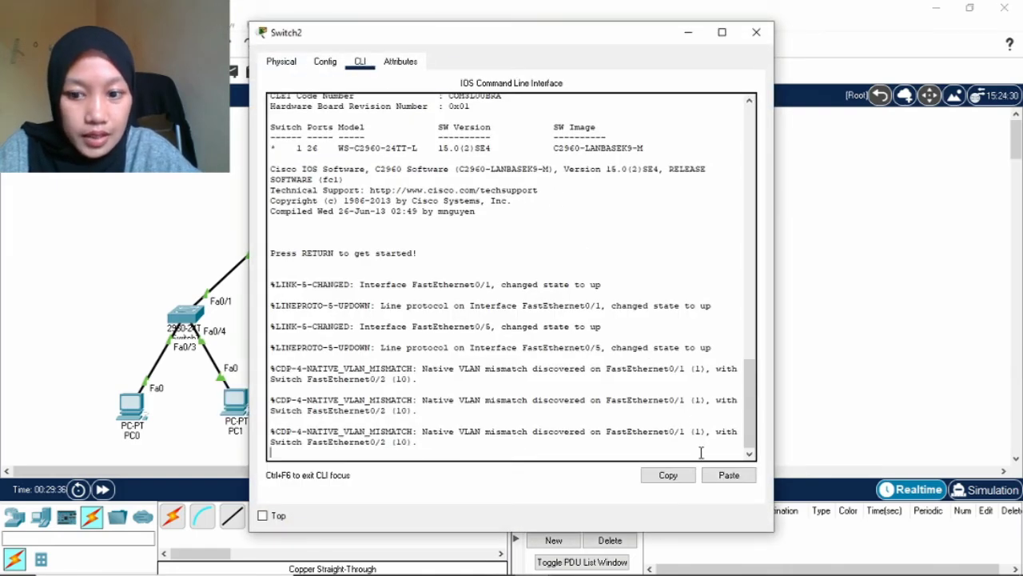
key("Return")
type("en")
key("Return")
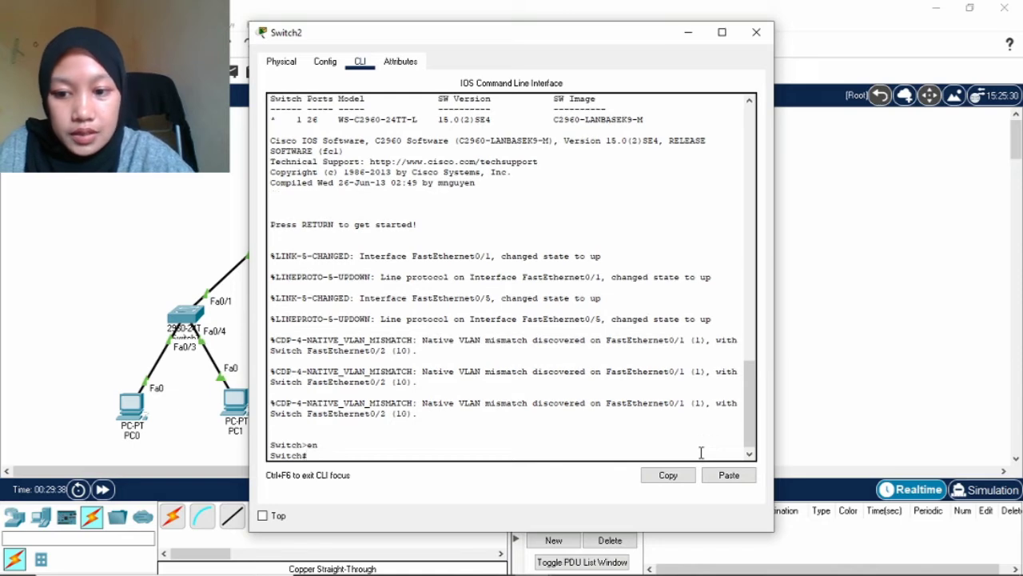
type("config t")
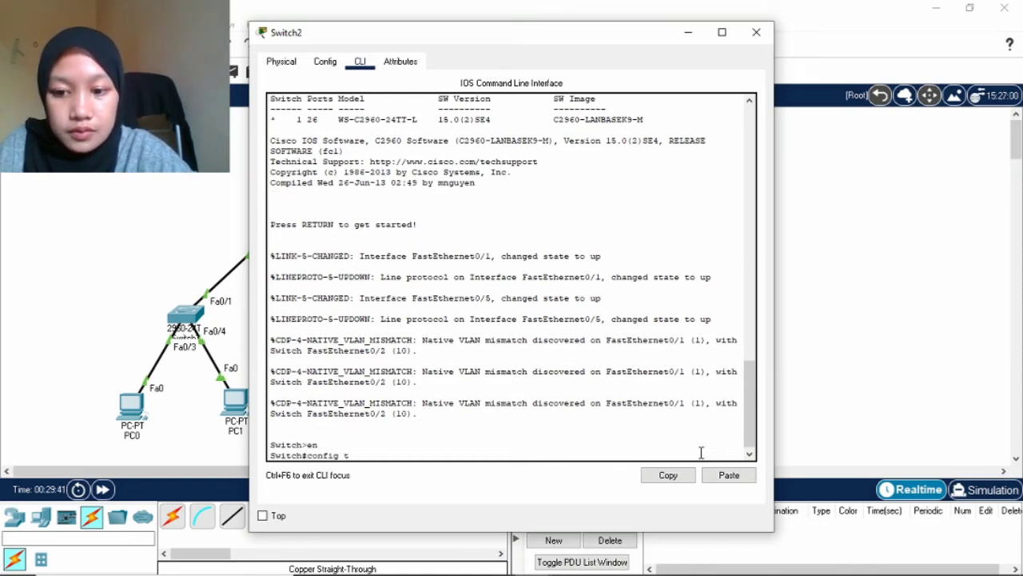
key("Return")
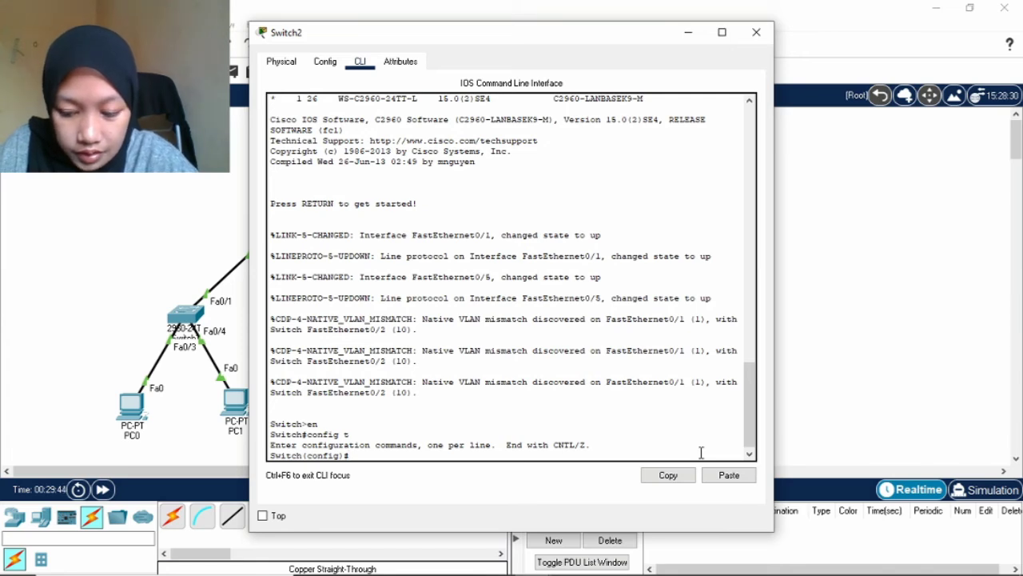
Define VLAN 10 named VLAN-A and VLAN 20 named VLAN-B, then exit VLAN configuration.
type("V")
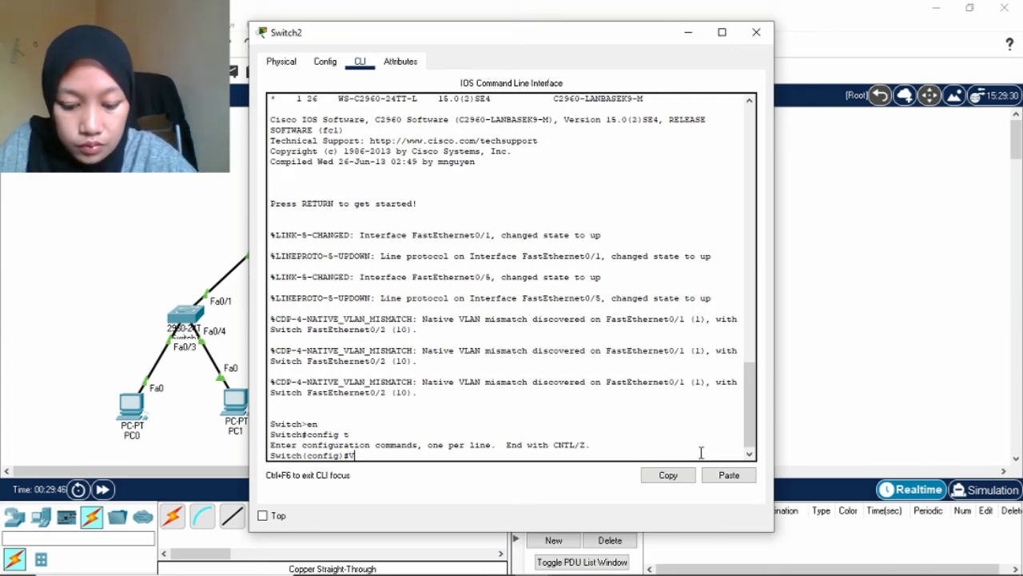
type("ALAN")
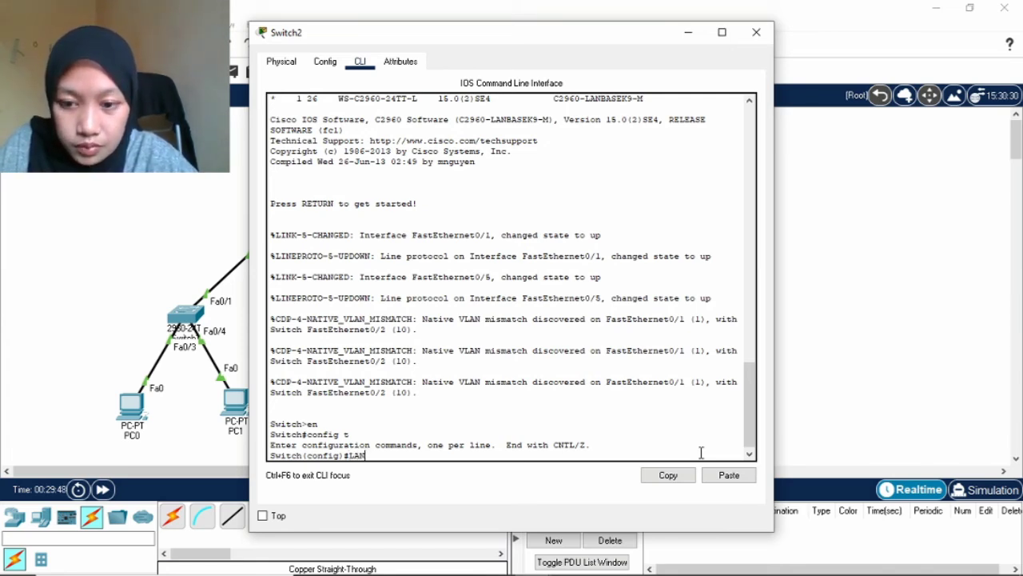
key("BackSpace")
key("BackSpace")
key("BackSpace")
type("VL")
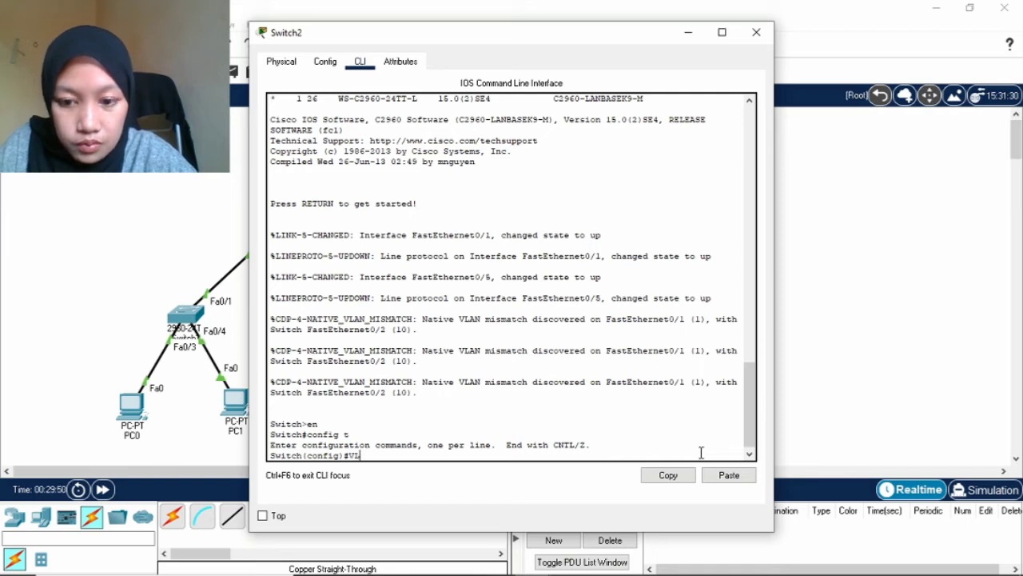
type("AN 10")
key("Return")
type("name")
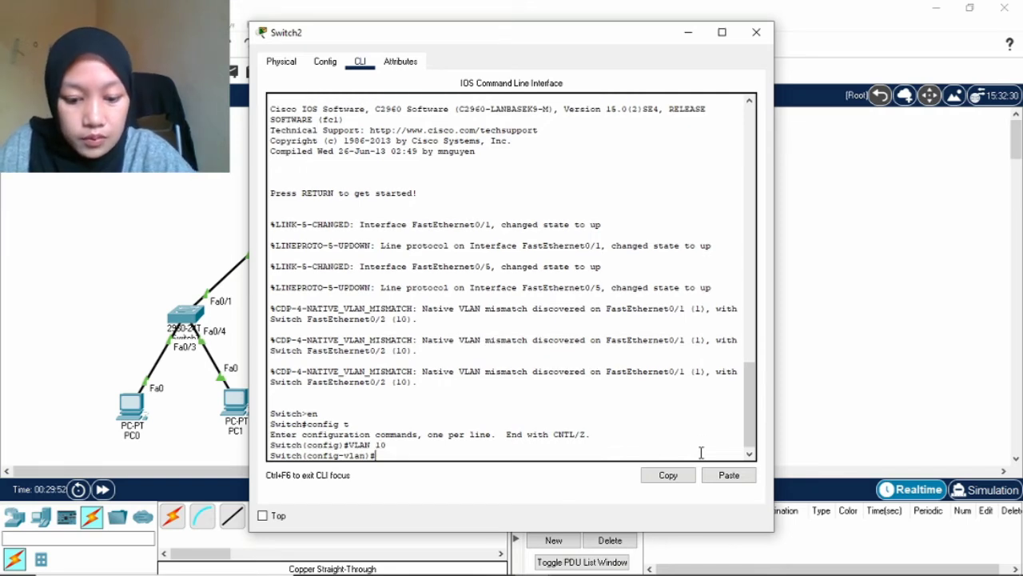
type(" VLA")
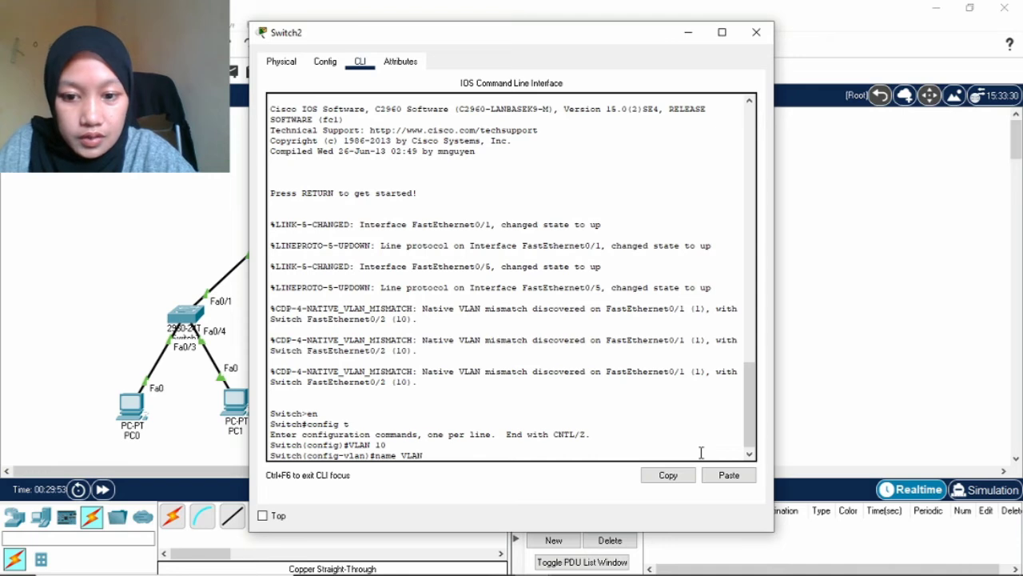
type("N-A")
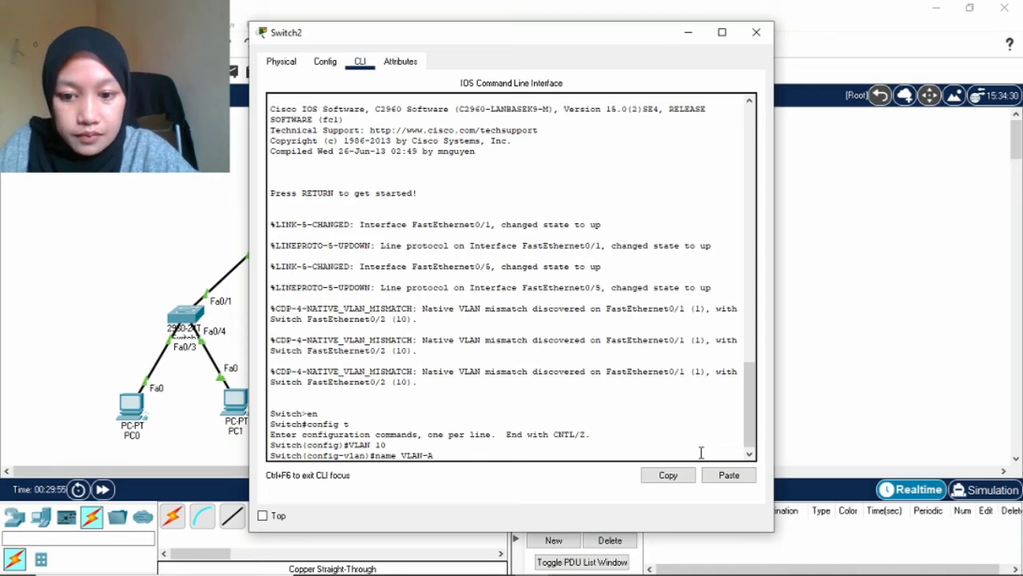
key("Return")
type("VLAN")
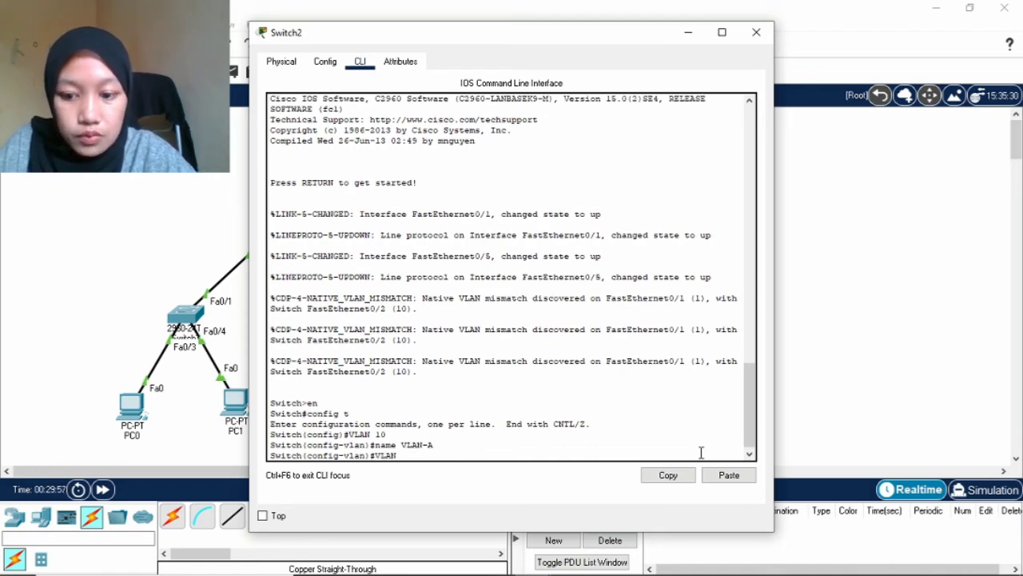
type(" 20")
key("Return")
type("name ")
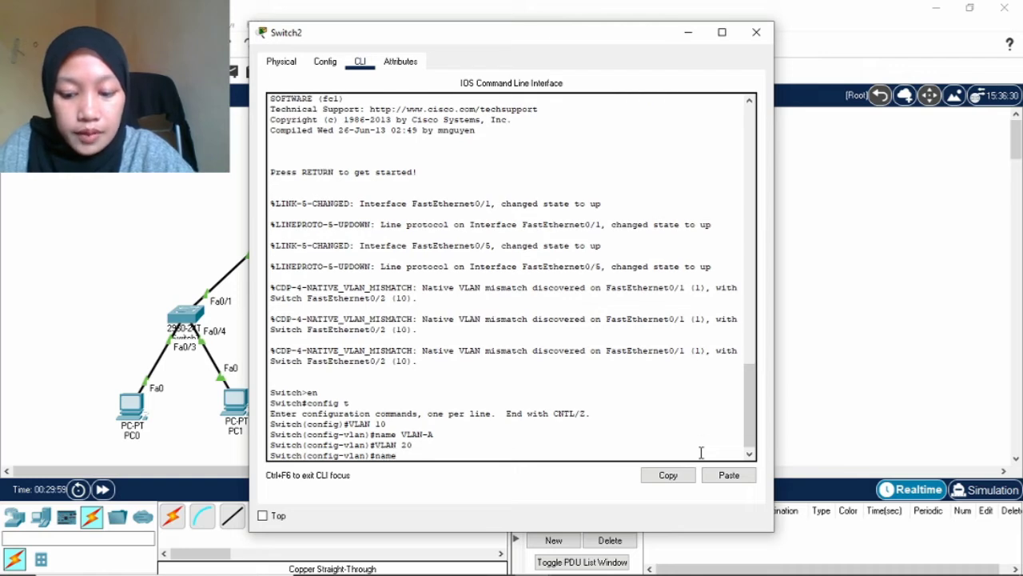
type("VLAN")
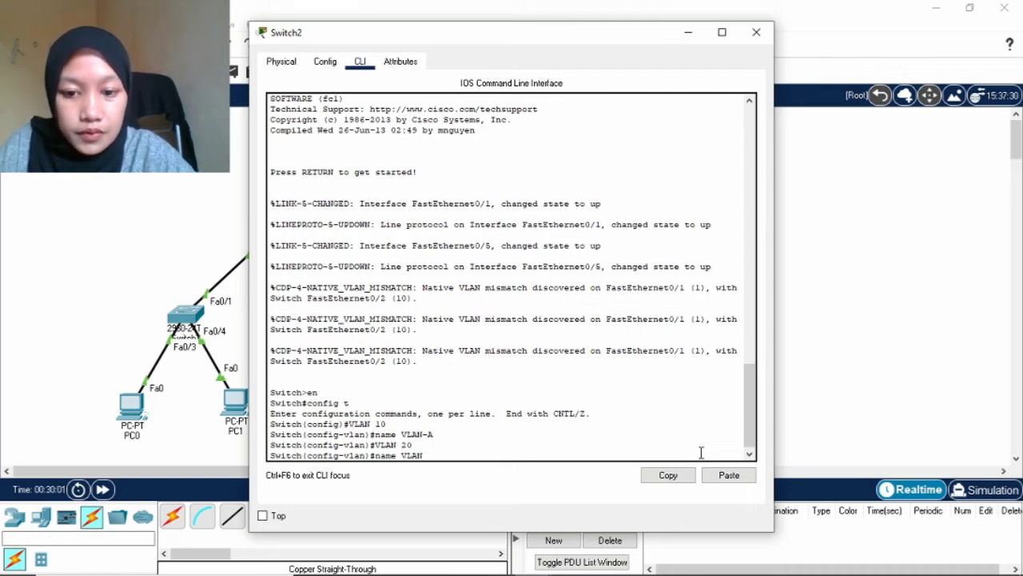
type("-B")
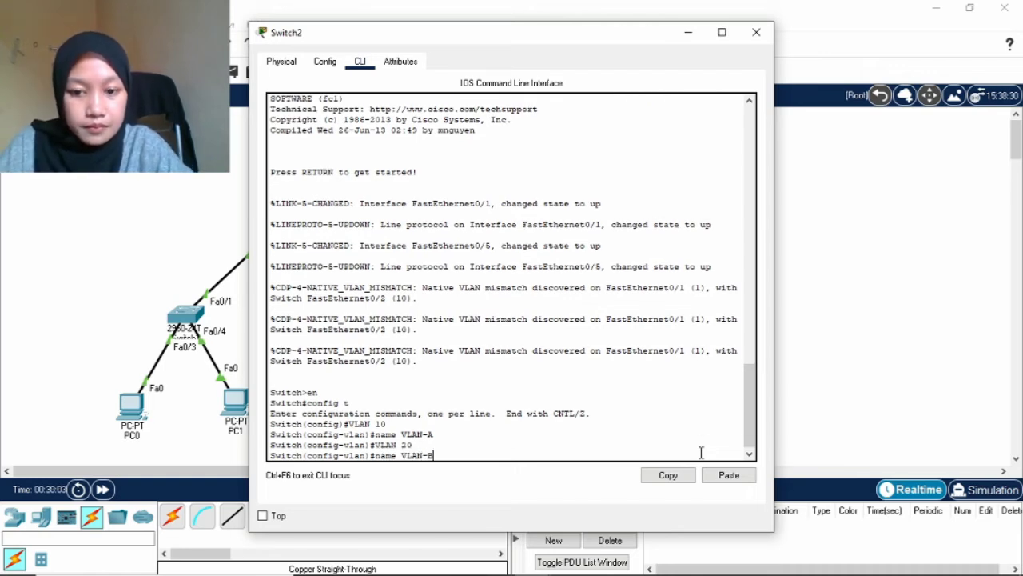
key("Return")
type("exit")
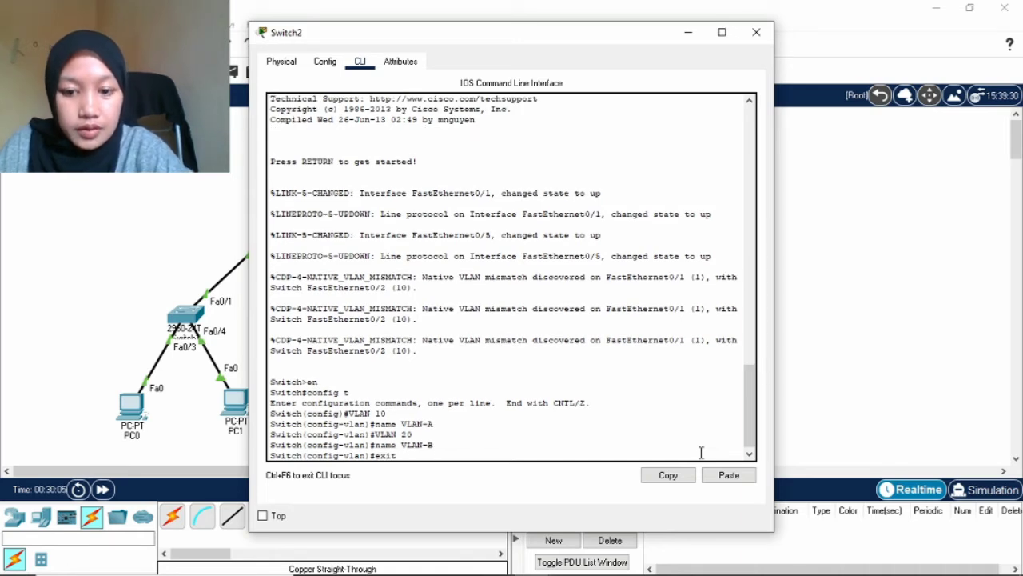
key("Return")
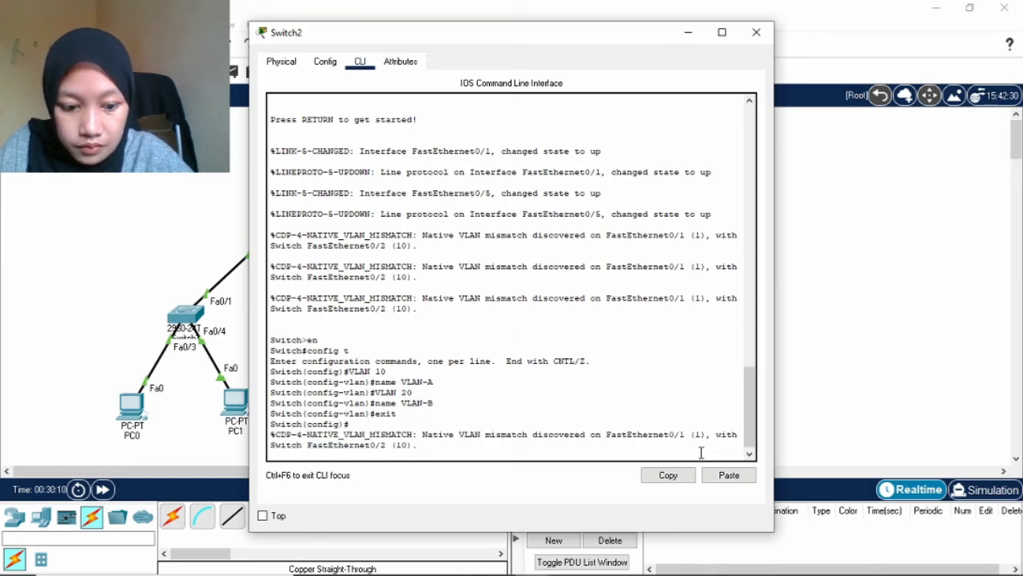
key("Return")
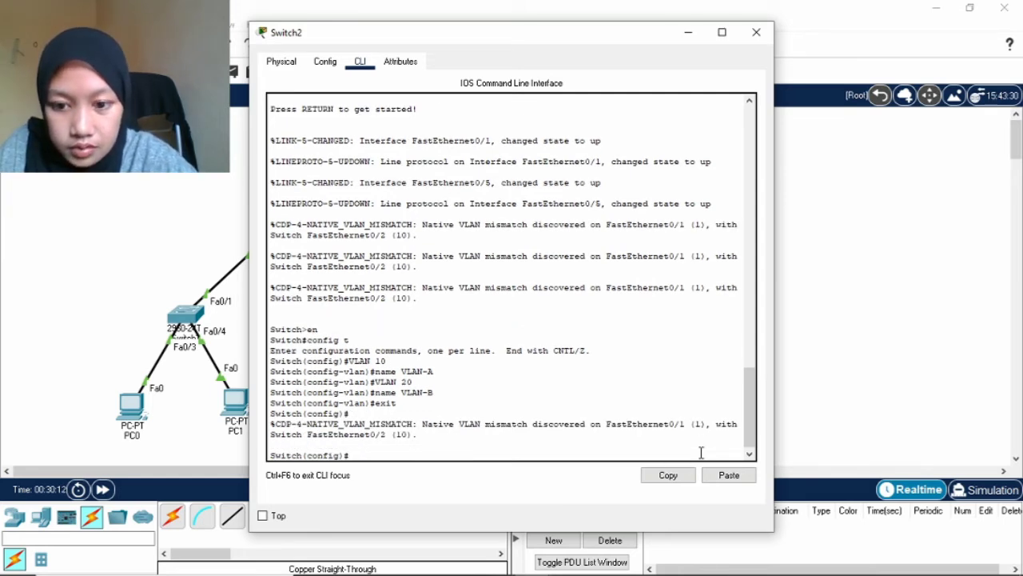
Make Switch2's Fa0/1-10 access ports assigned to VLAN 10.
type("int r")
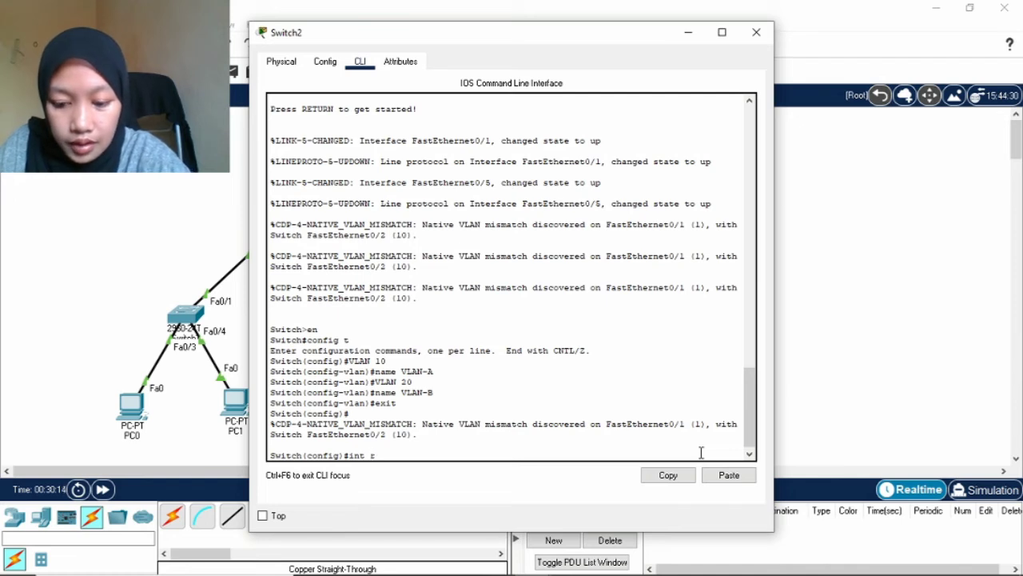
type("a fa 0")
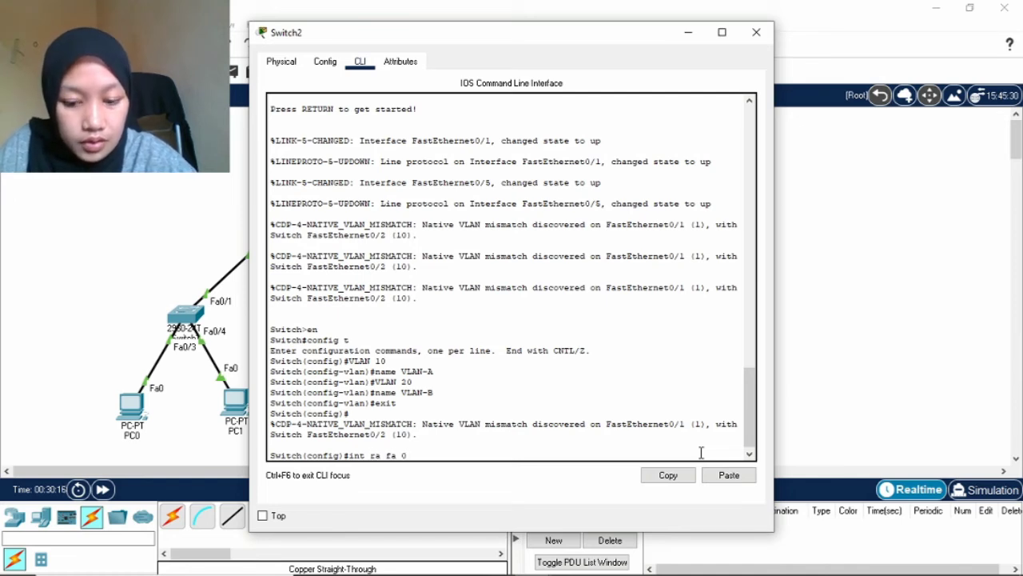
type("/1")
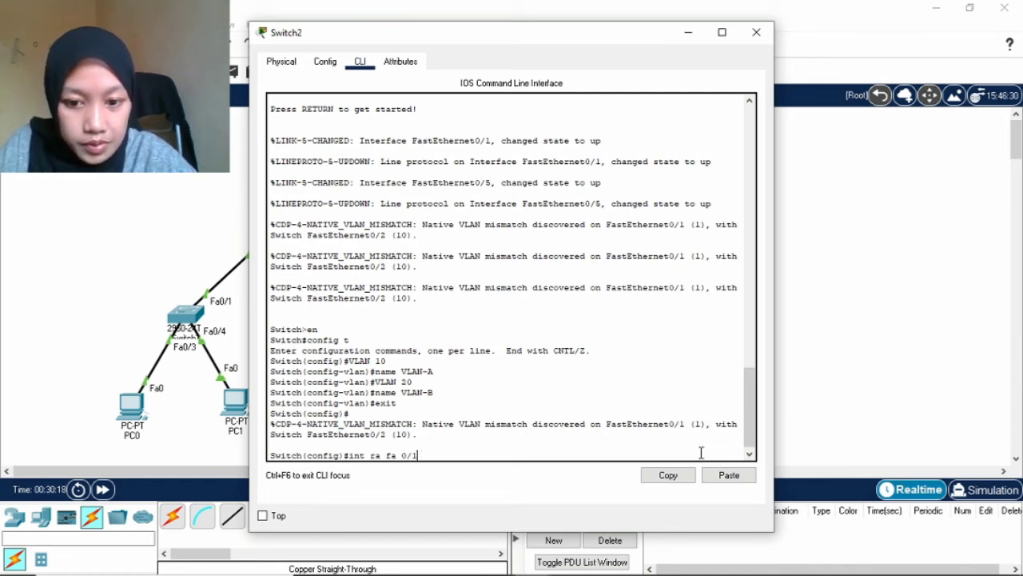
type("-10")
key("Return")
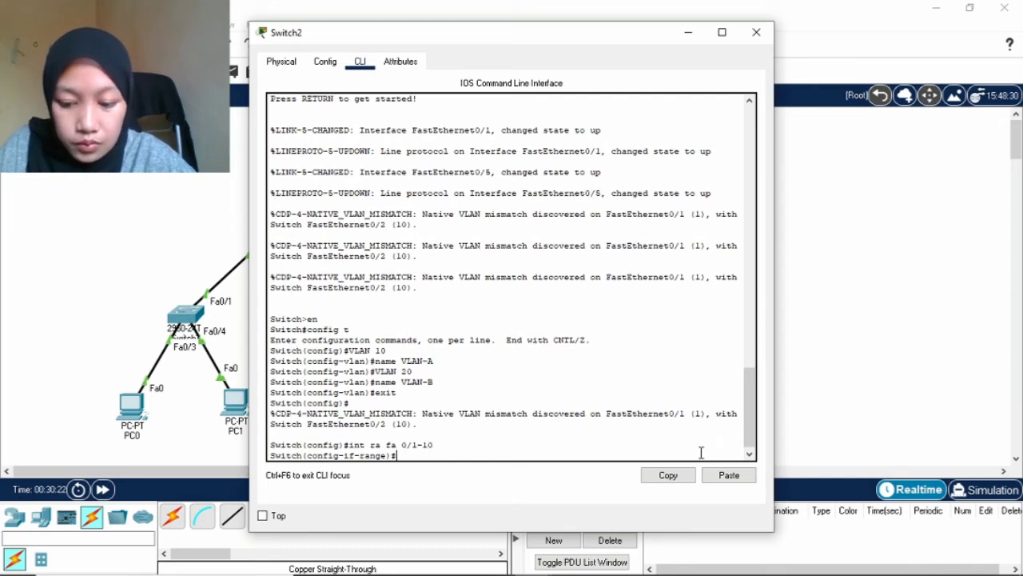
type("swit")
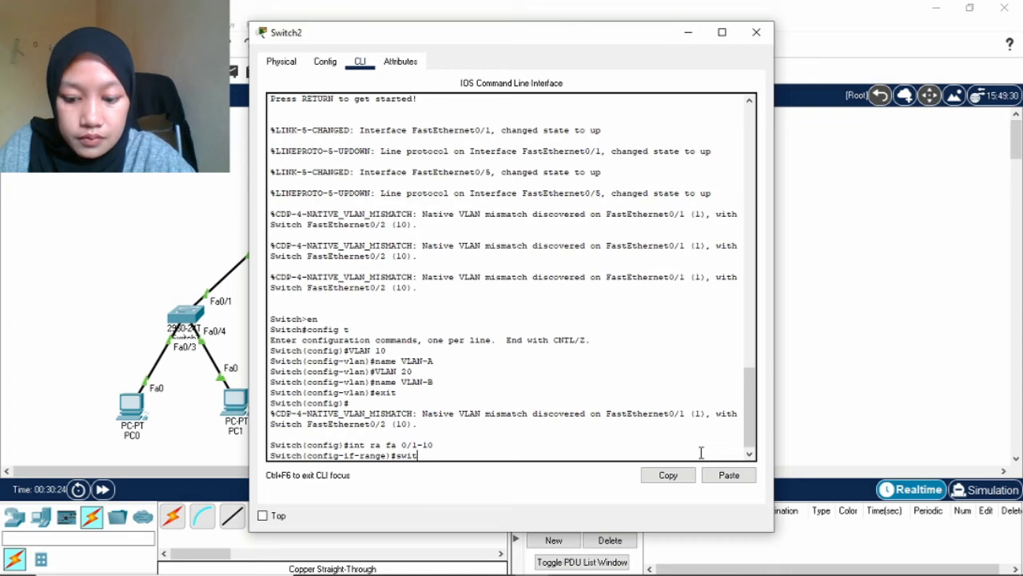
type("chport")
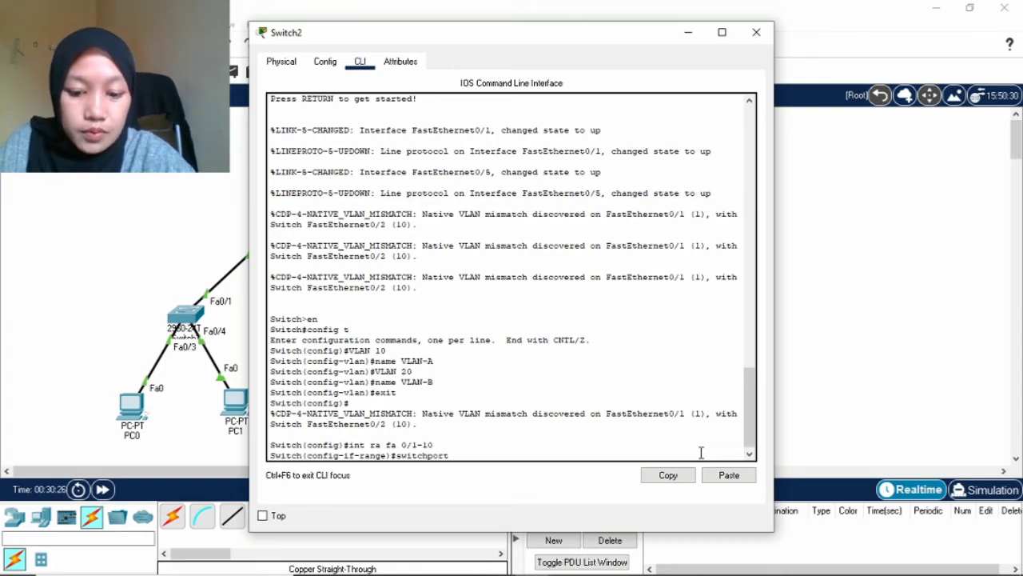
type(" mode")
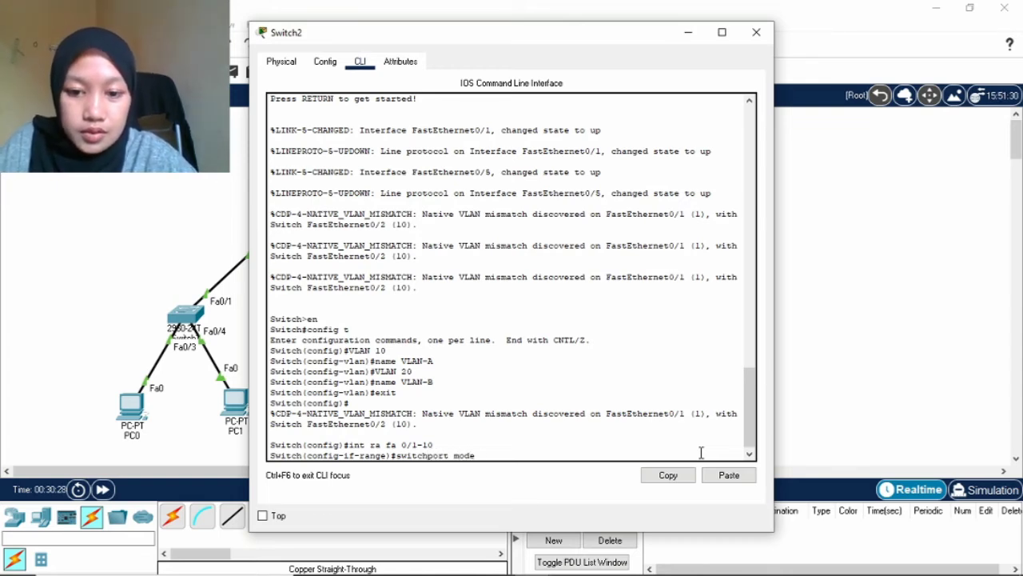
type(" access")
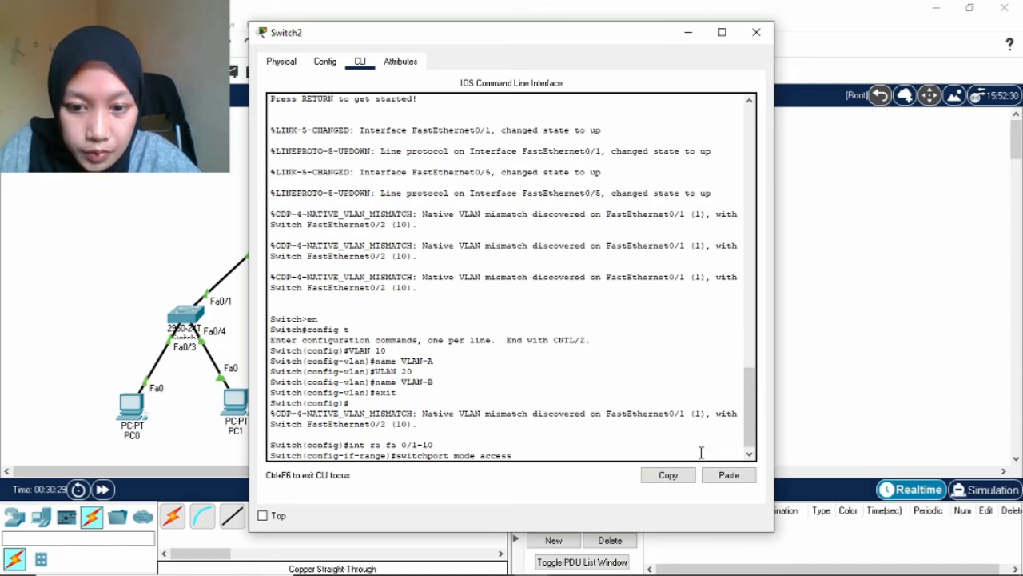
key("Return")
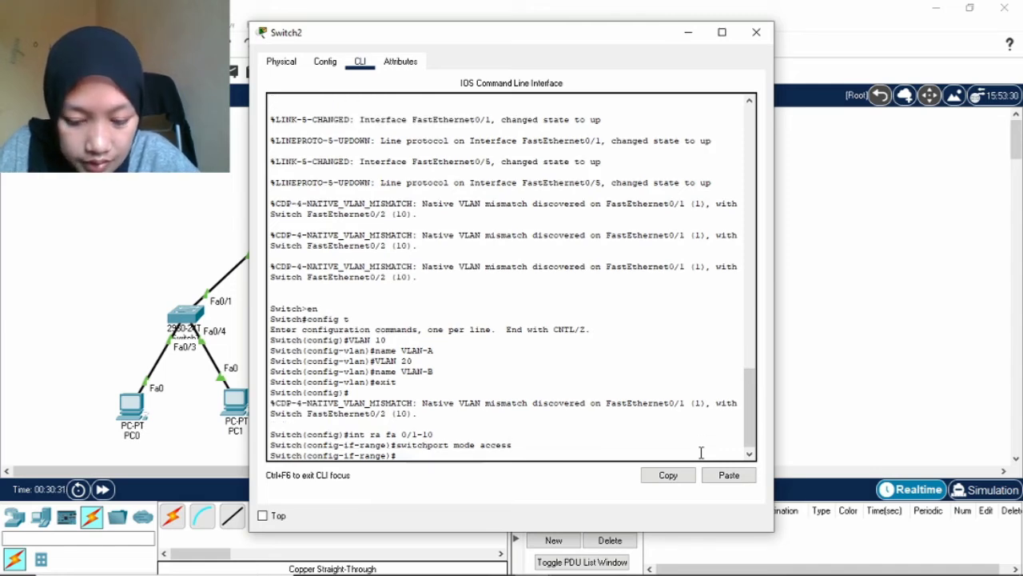
key("Up")
key("Left")
key("Left")
key("Left")
key("Left")
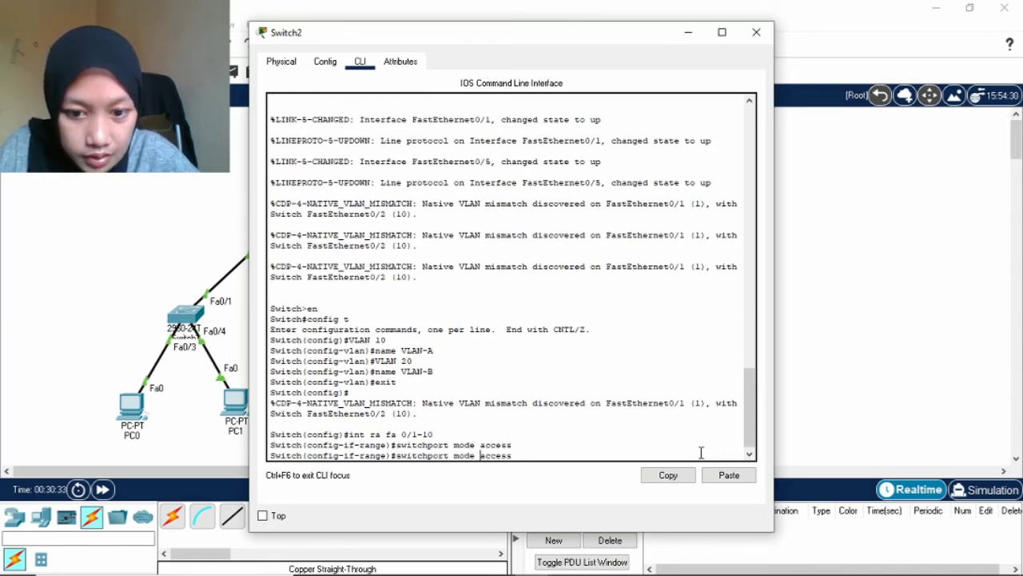
key("BackSpace")
key("BackSpace")
key("BackSpace")
key("BackSpace")
key("BackSpace")
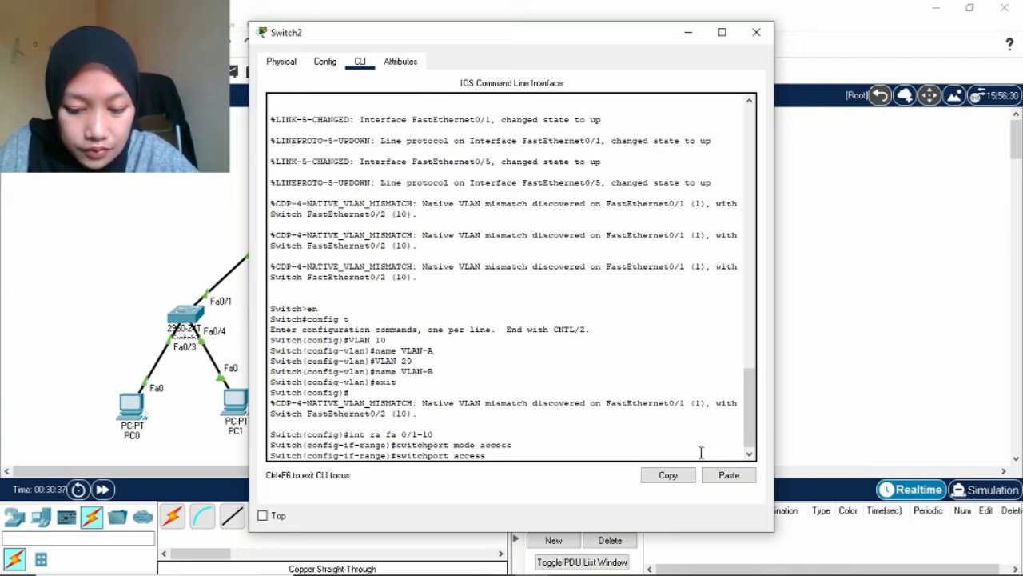
type("VLAN")
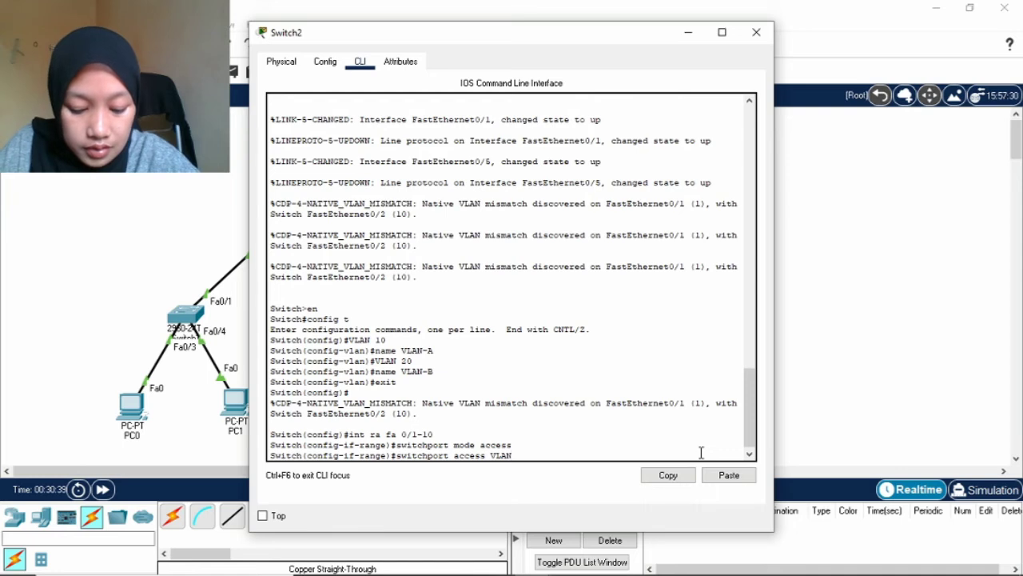
type(" 10")
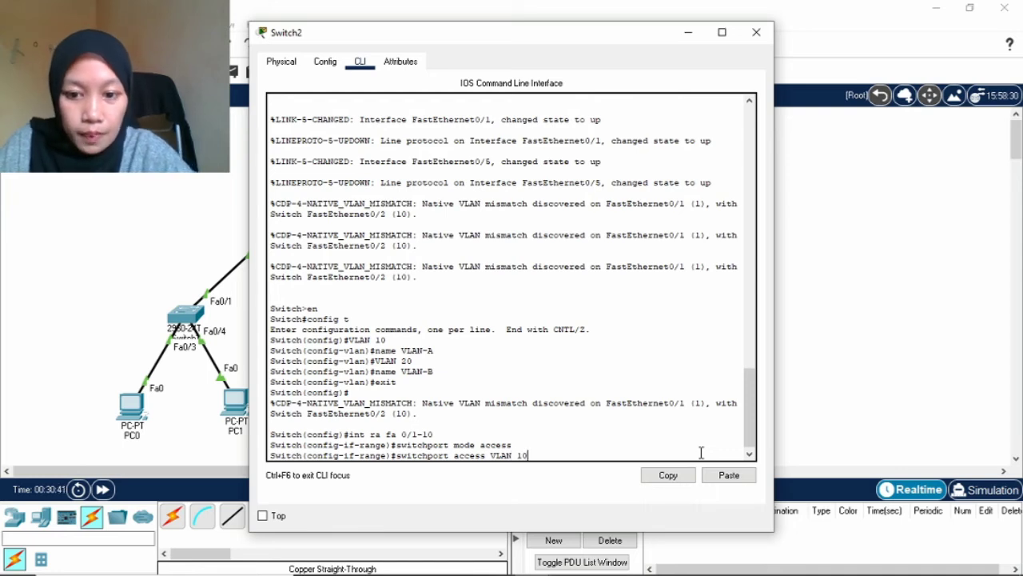
key("Return")
Make Fa0/11-24 access ports assigned to VLAN 20.
key("Up")
key("Up")
key("Up")
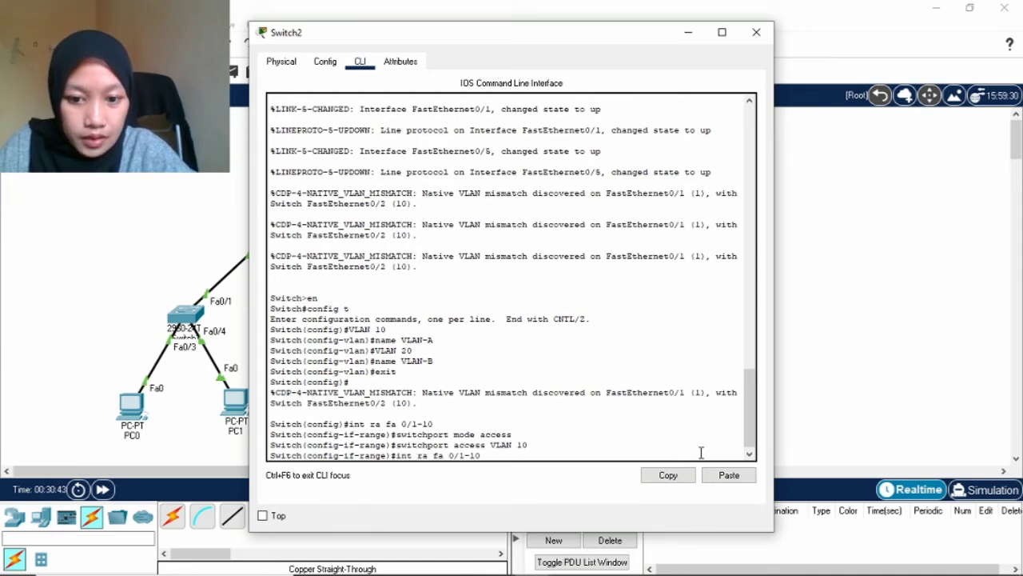
key("BackSpace")
key("BackSpace")
key("BackSpace")
type("-")
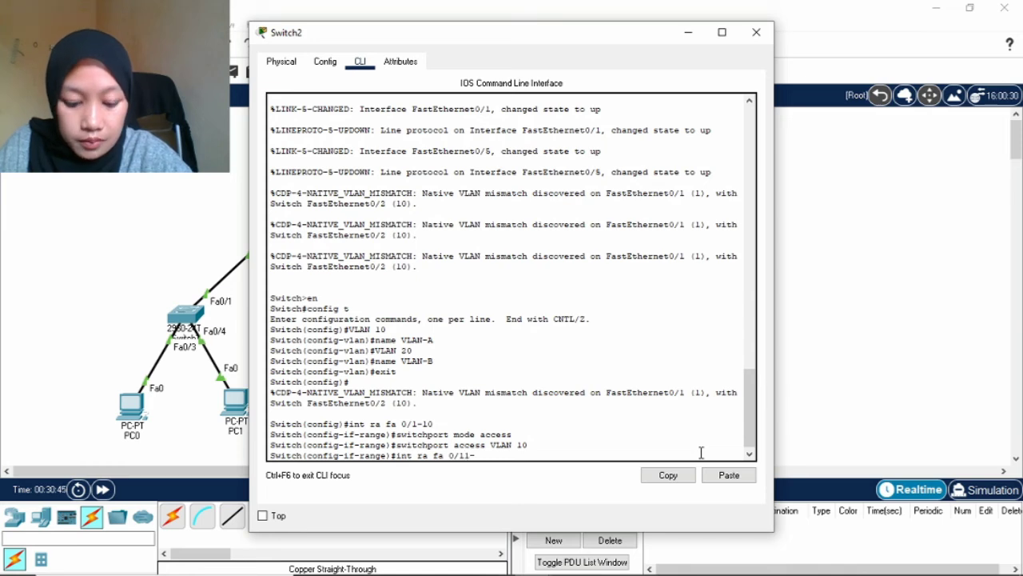
type("24")
key("Return")
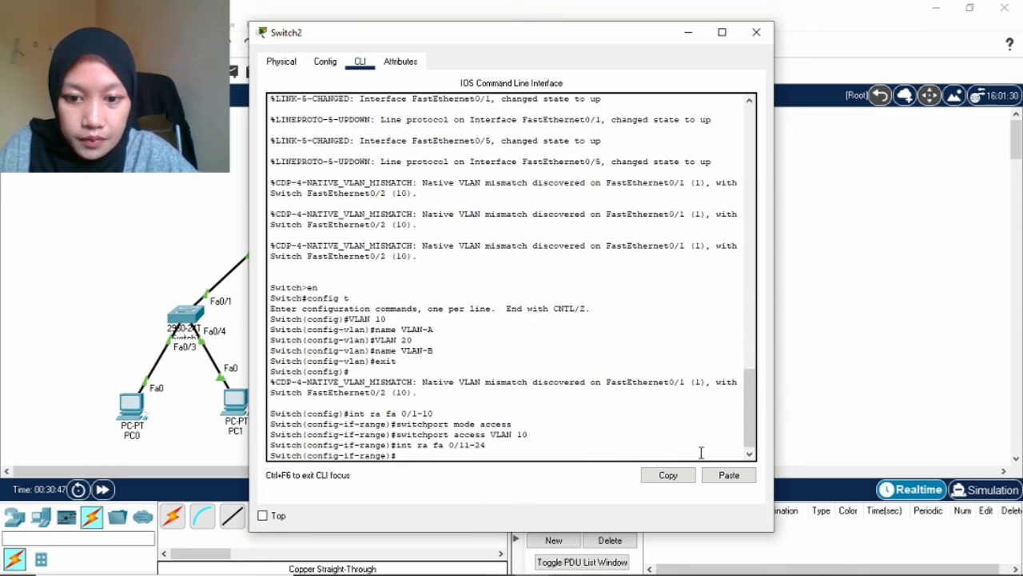
key("Up")
key("Up")
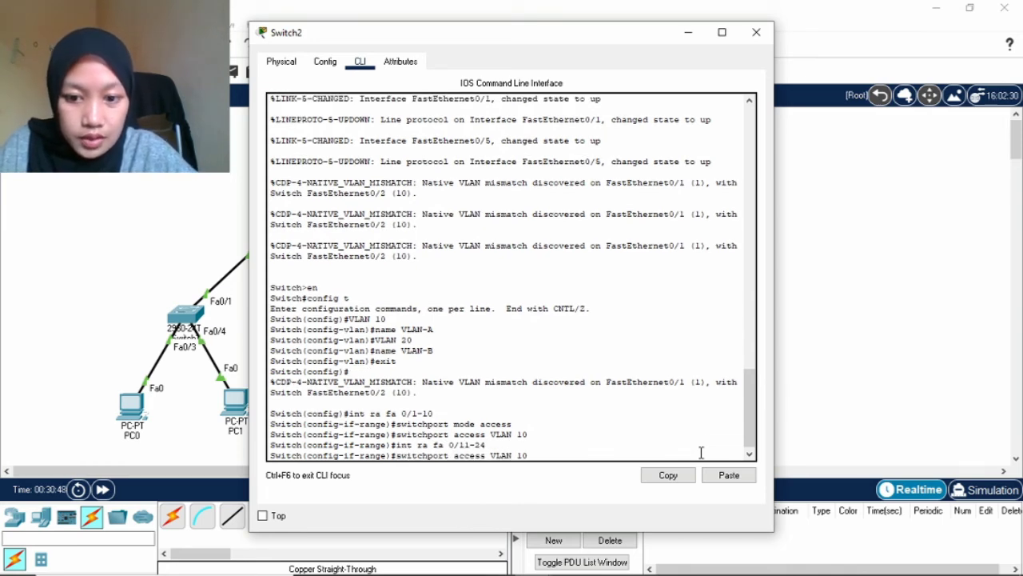
key("Up")
key("Return")
key("Up")
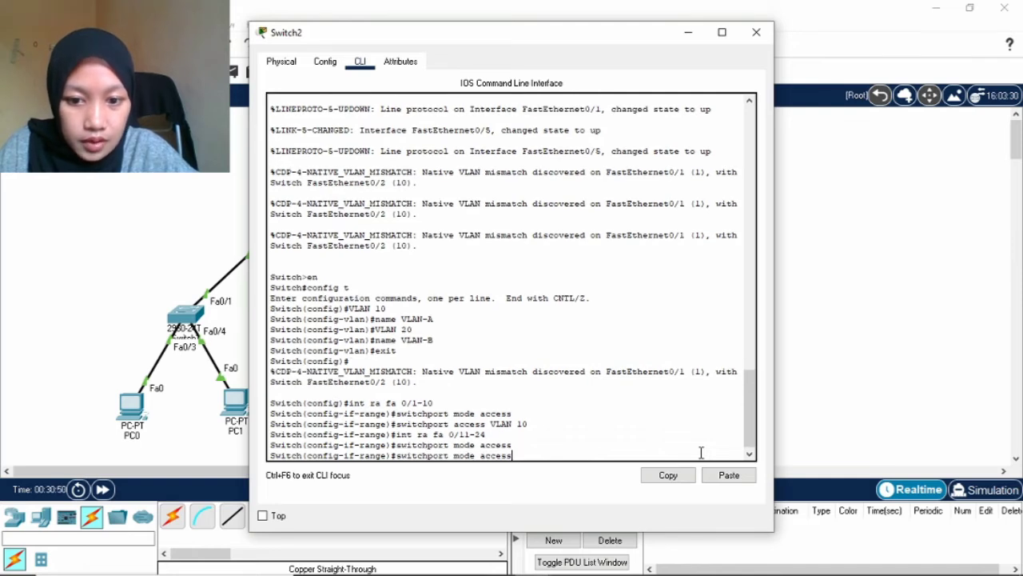
key("Up")
key("Up")
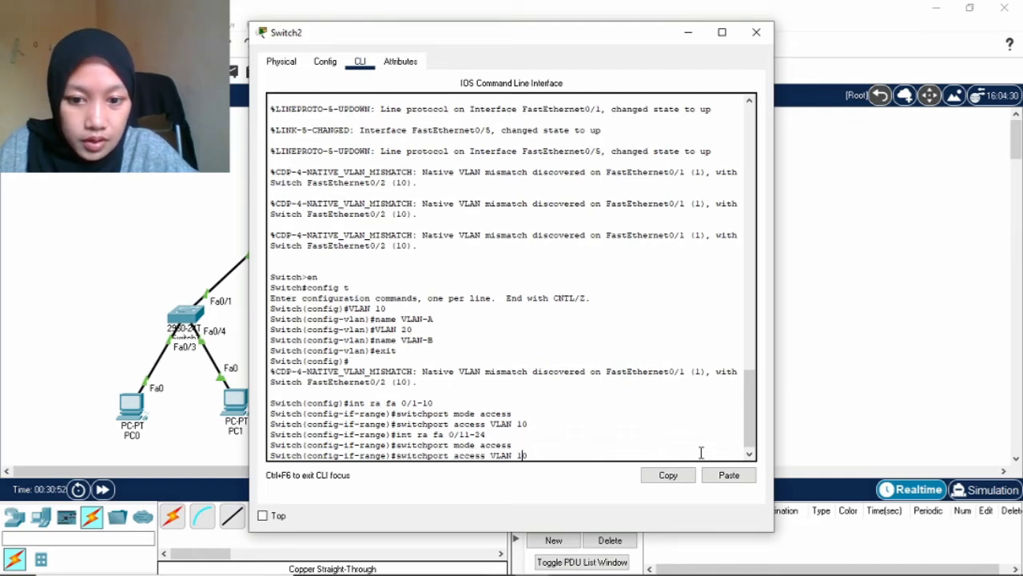
key("BackSpace")
key("BackSpace")
type("20")
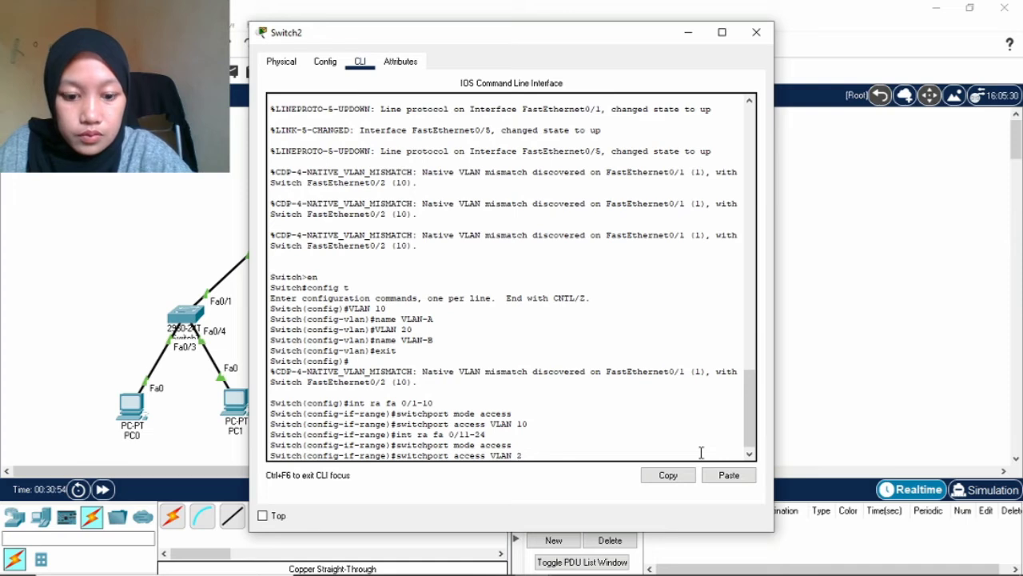
key("Return")
key("Return")
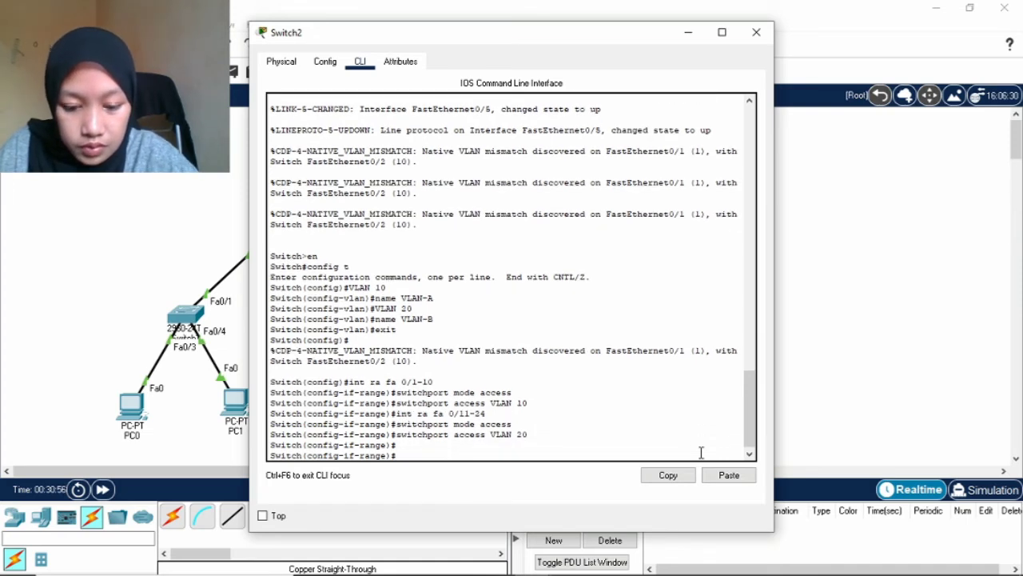
Select interface Gig0/1 and begin entering its switchport mode command.
type("int gig")
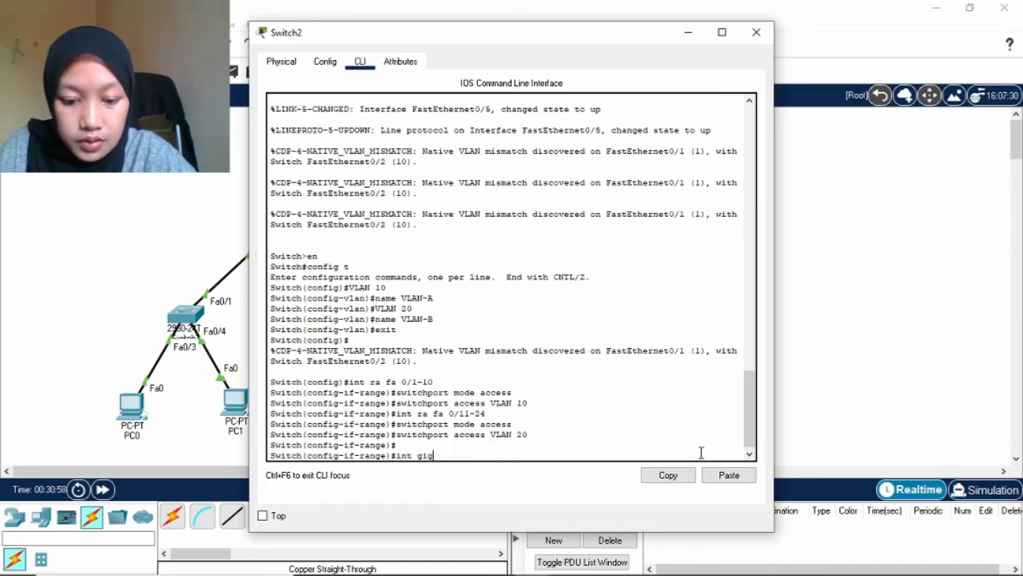
type(" 0")
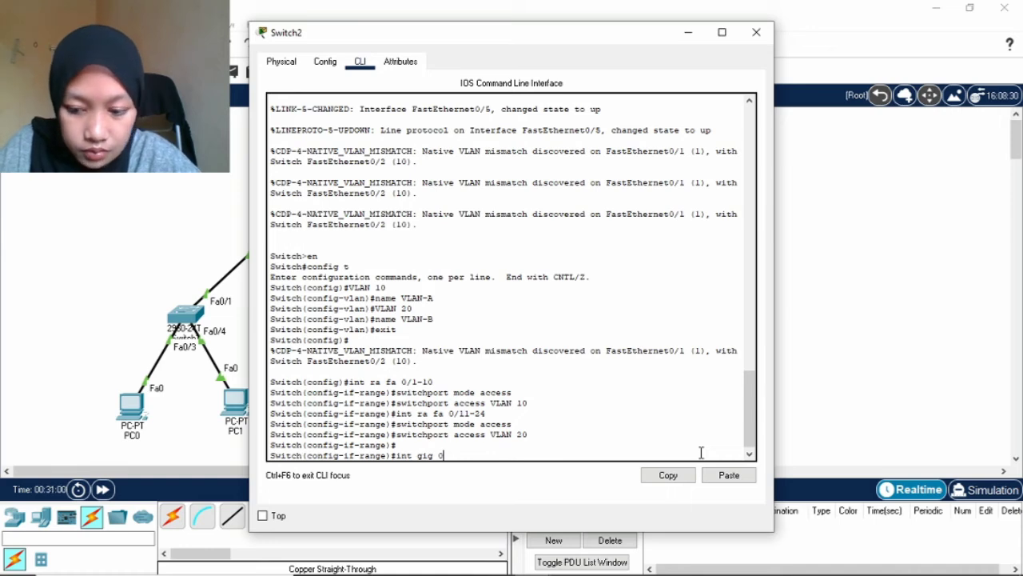
type("/1")
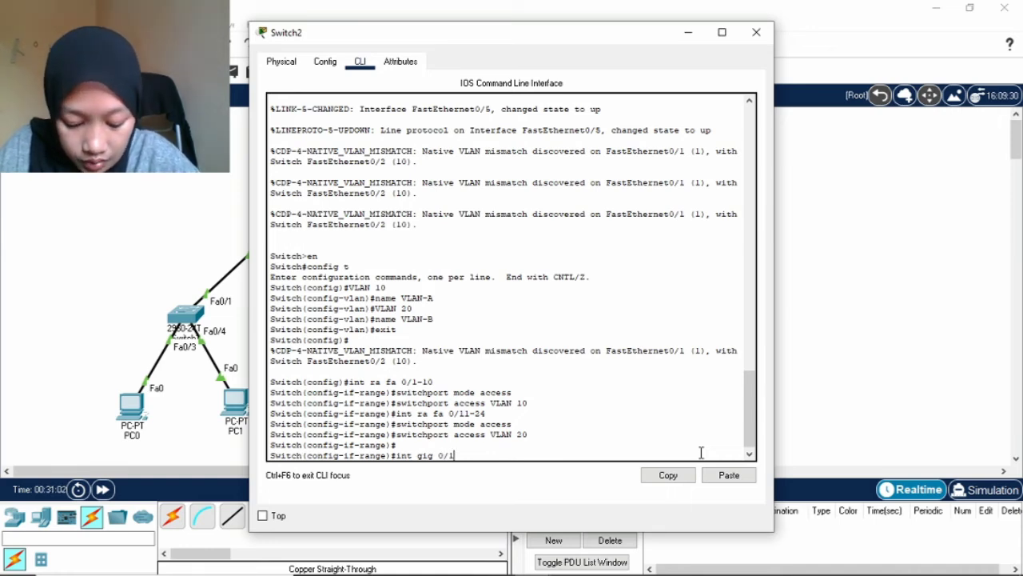
key("Return")
type("switchport mode access")
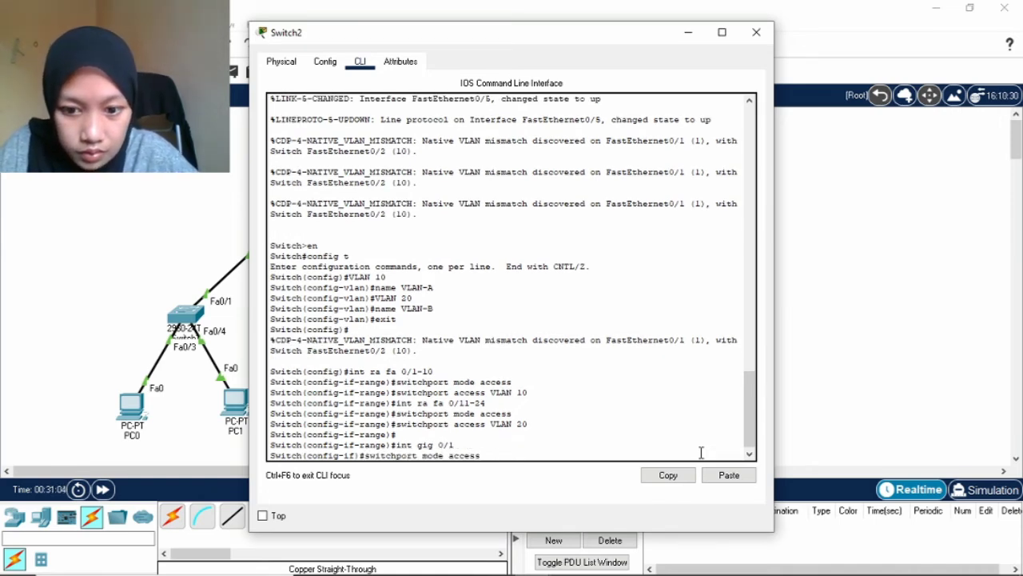
key("BackSpace")
key("BackSpace")
key("BackSpace")
key("BackSpace")
key("BackSpace")
key("BackSpace")
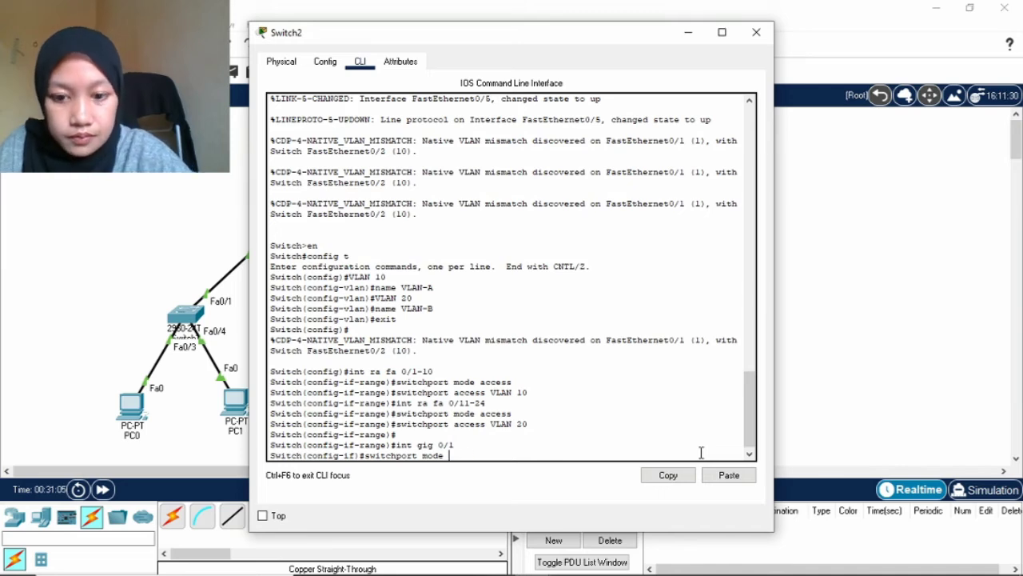
Set Gig0/1 to switchport mode trunk and attempt to select the gig 0/1-2 range.
type("trunk")
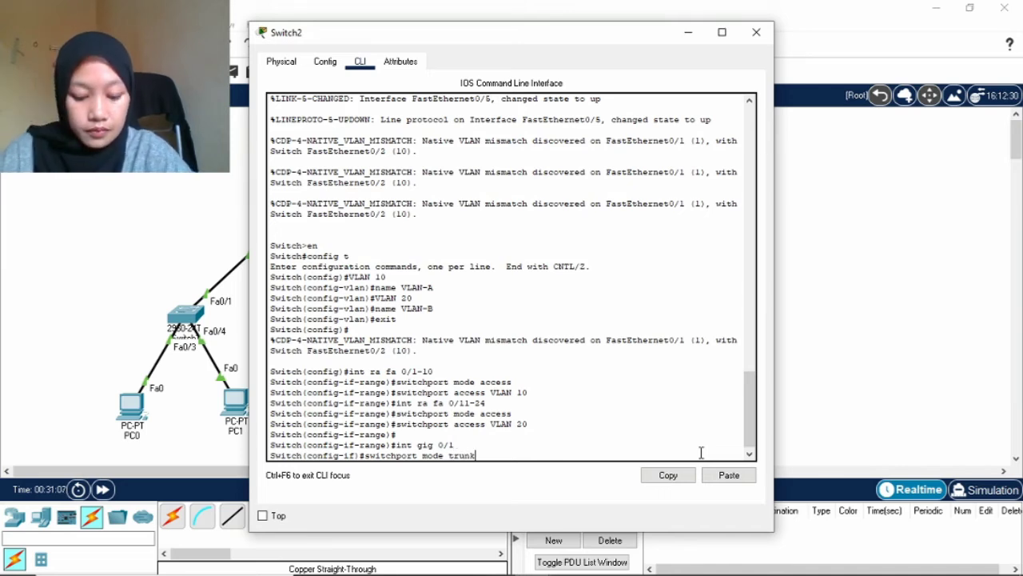
key("Return")
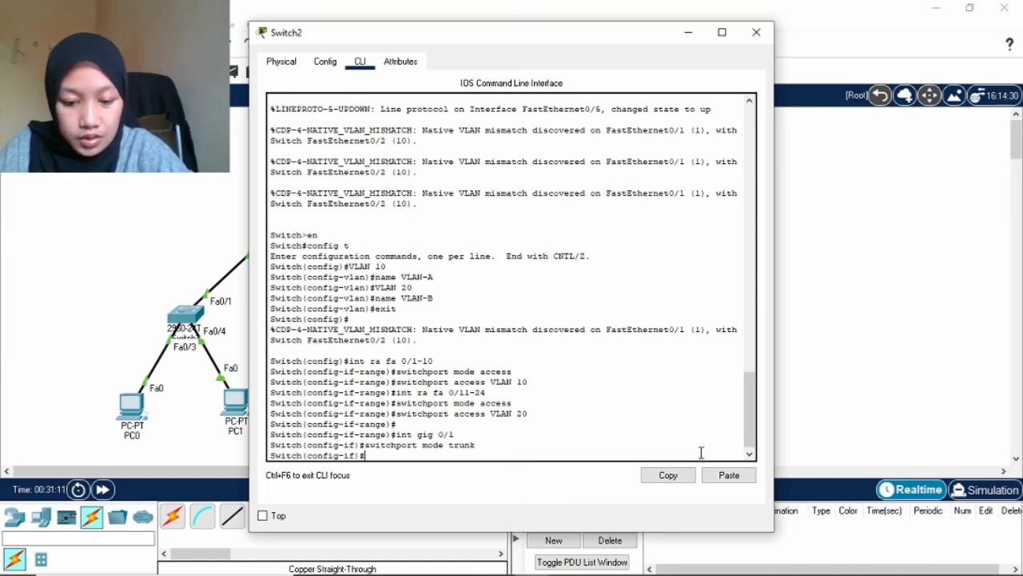
type("int ")
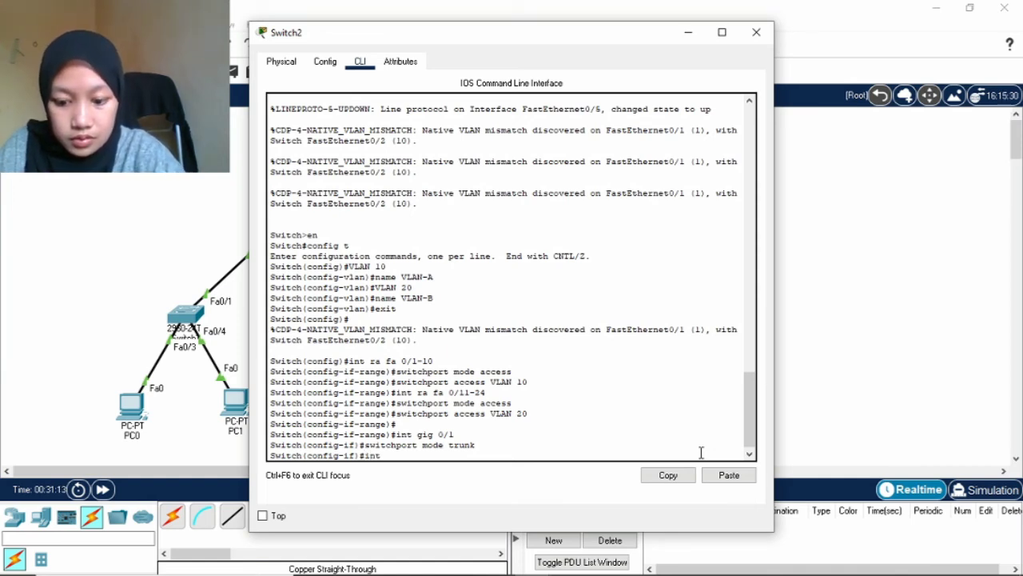
type("ra ")
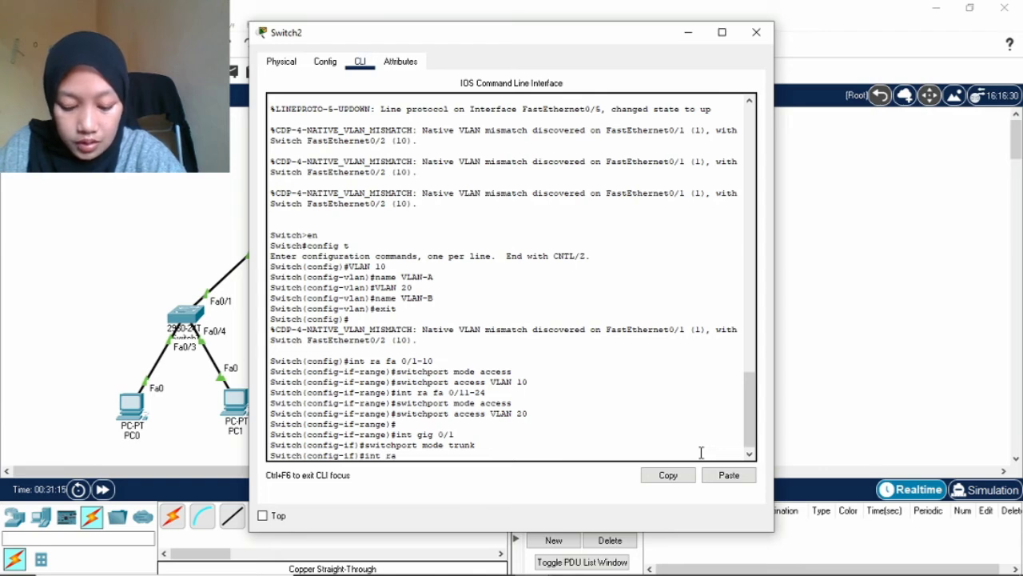
type("gig 0")
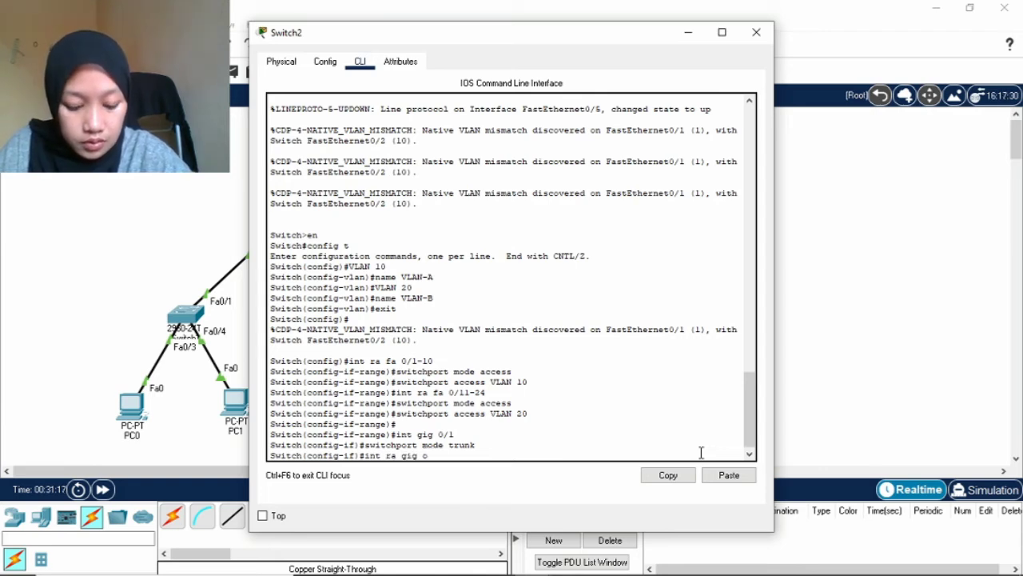
type("/1-2")
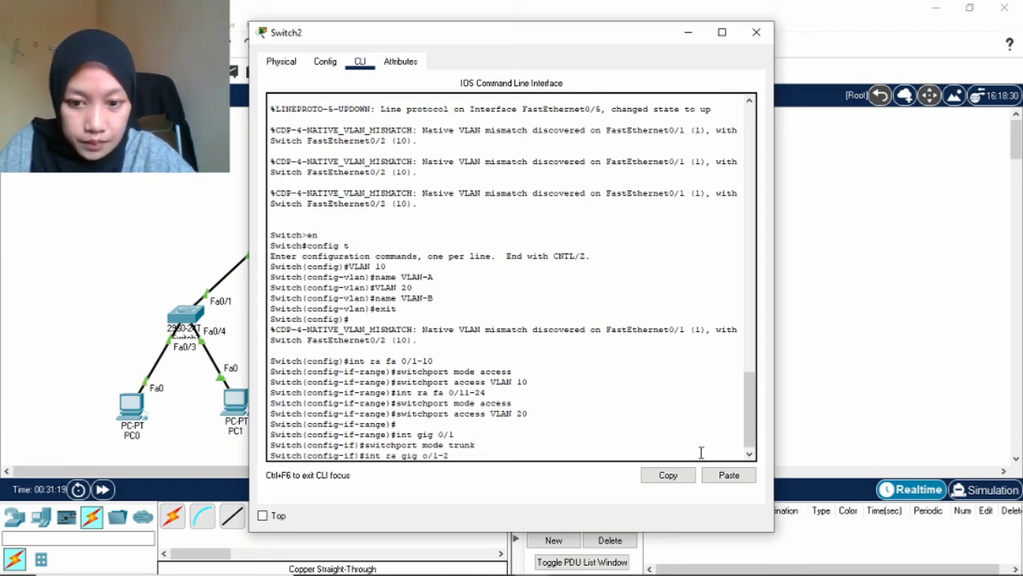
key("Return")
Correct the range command to select Gig0/1-2 and shut those ports down.
type("shu")
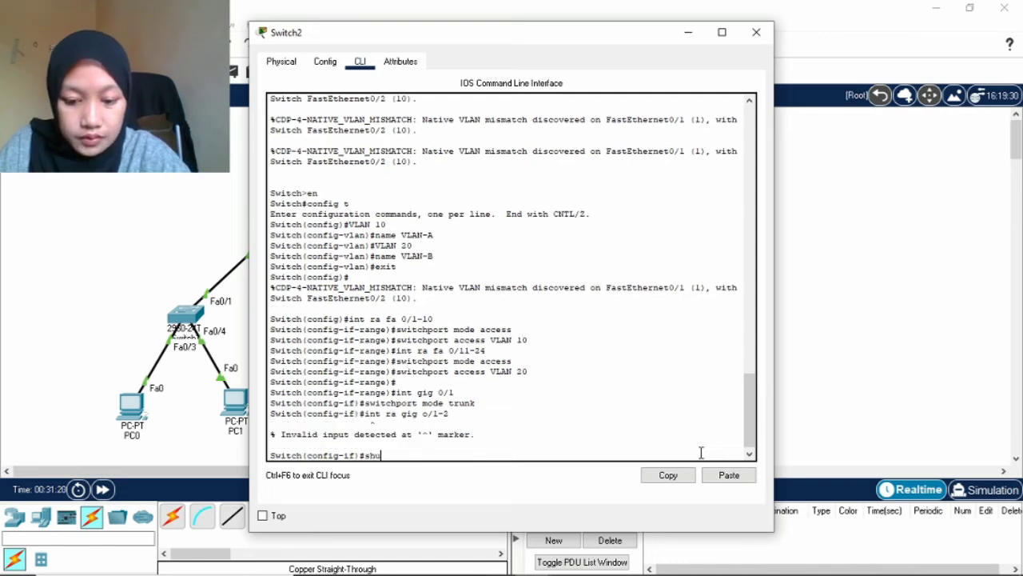
type("tdow")
key("BackSpace")
key("BackSpace")
key("BackSpace")
key("BackSpace")
key("BackSpace")
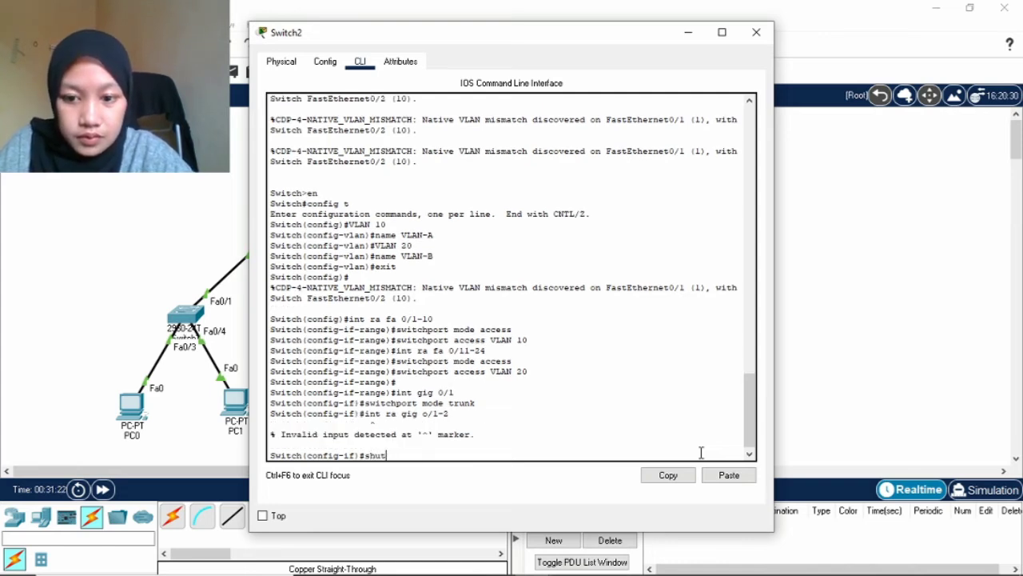
key("BackSpace")
key("BackSpace")
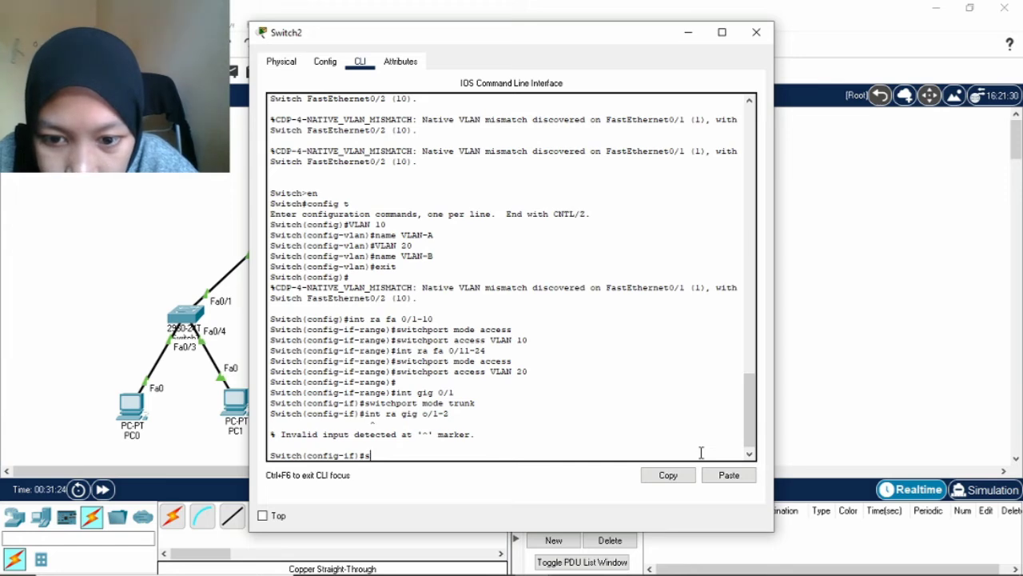
key("Up")
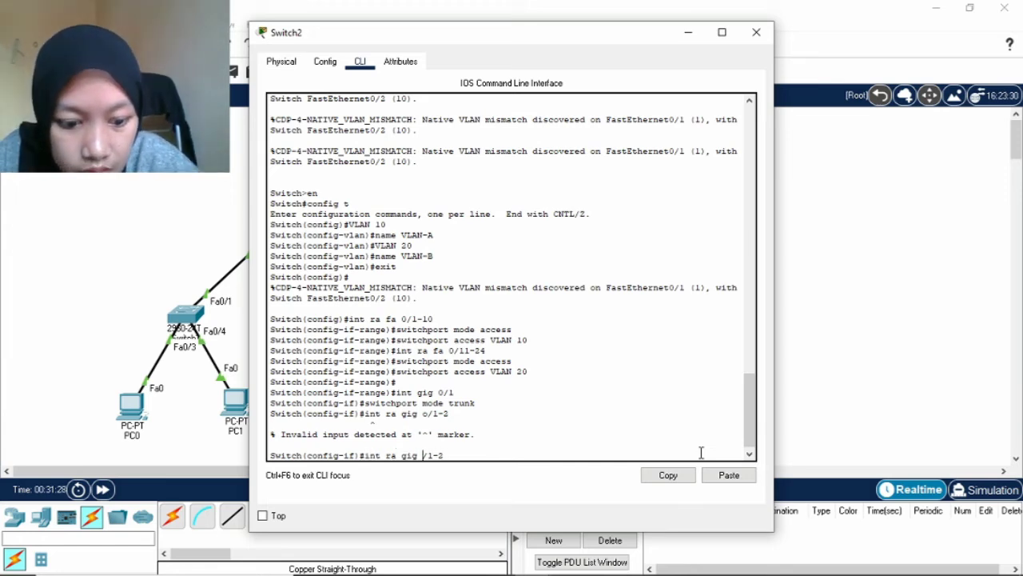
key("Left")
key("Left")
key("Left")
key("Left")
key("BackSpace")
type("0")
key("Right")
key("Right")
key("Right")
key("Right")
key("Return")
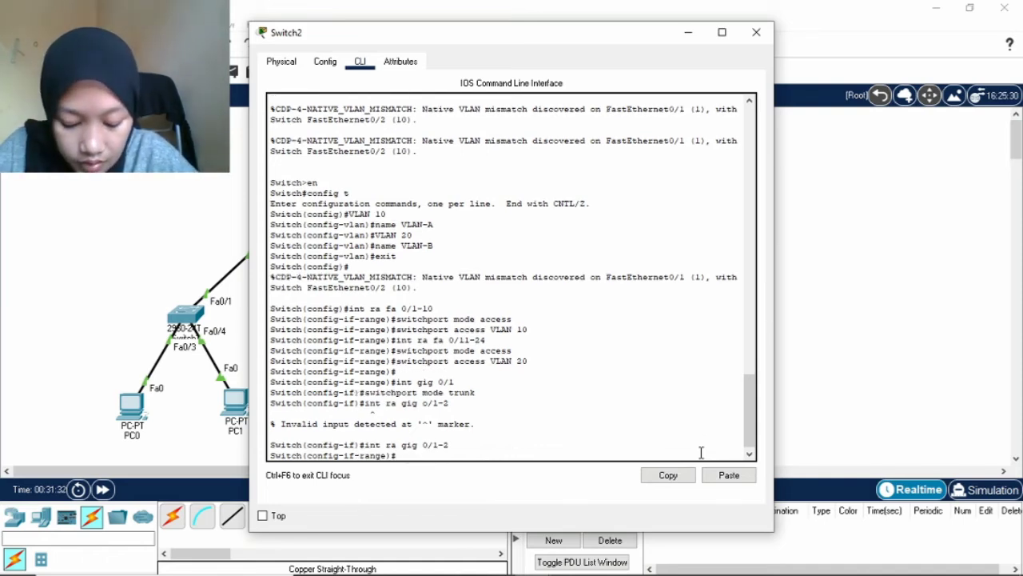
type("shu")
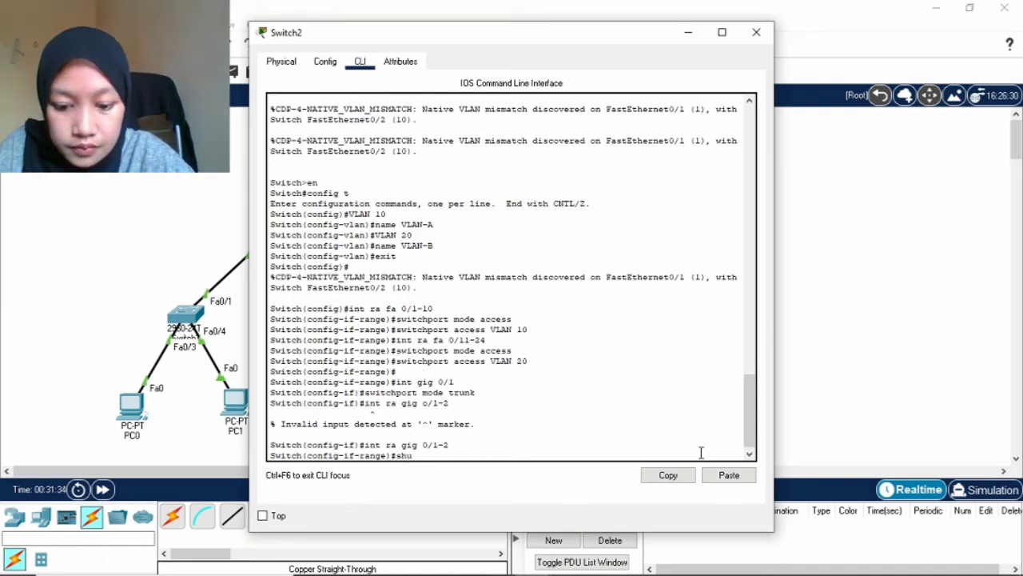
type("tdown")
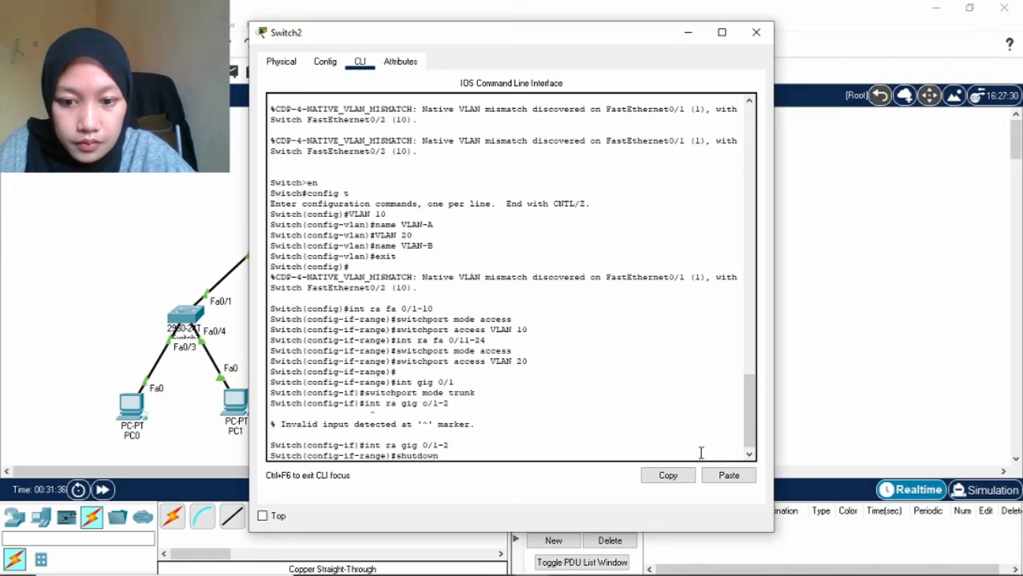
key("Return")
key("Return")
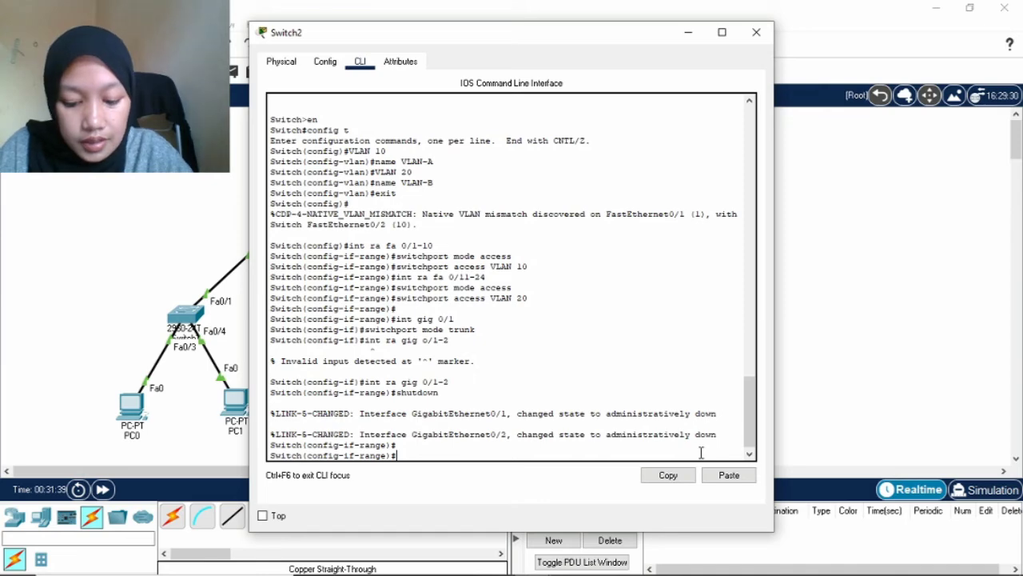
Exit interface configuration and close the Switch2 window.
type("exit")
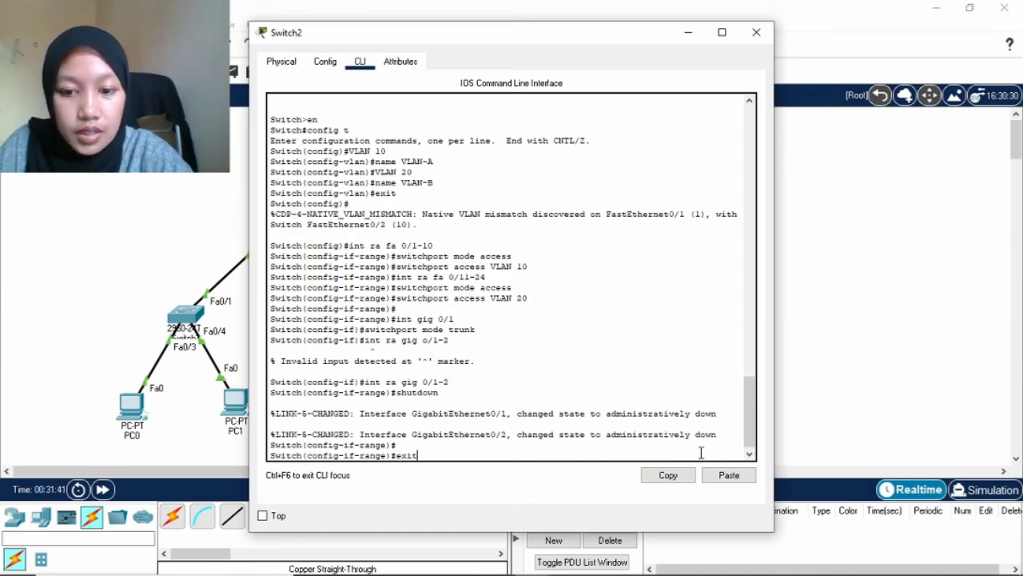
key("Return")
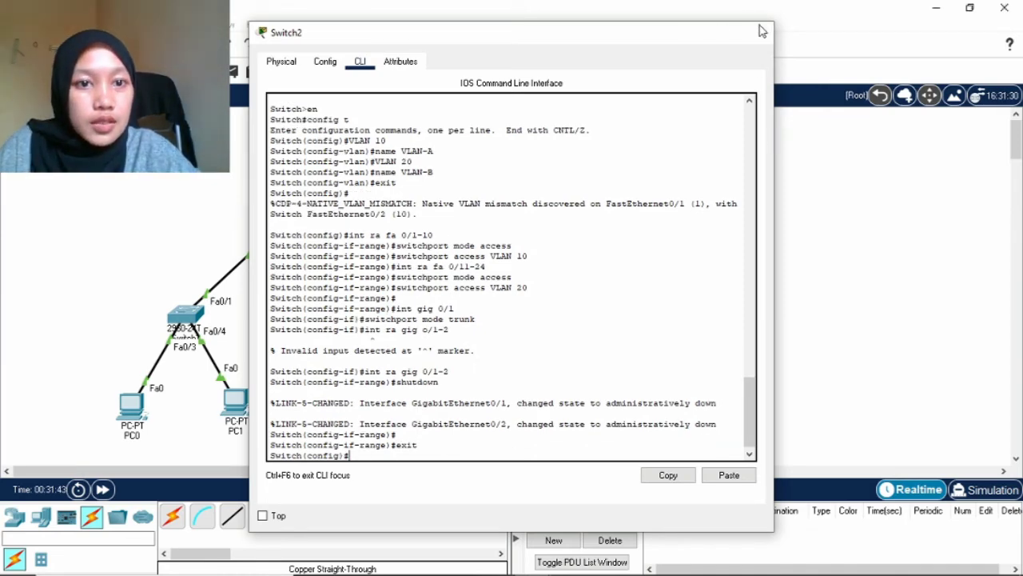
left_click(757, 32)
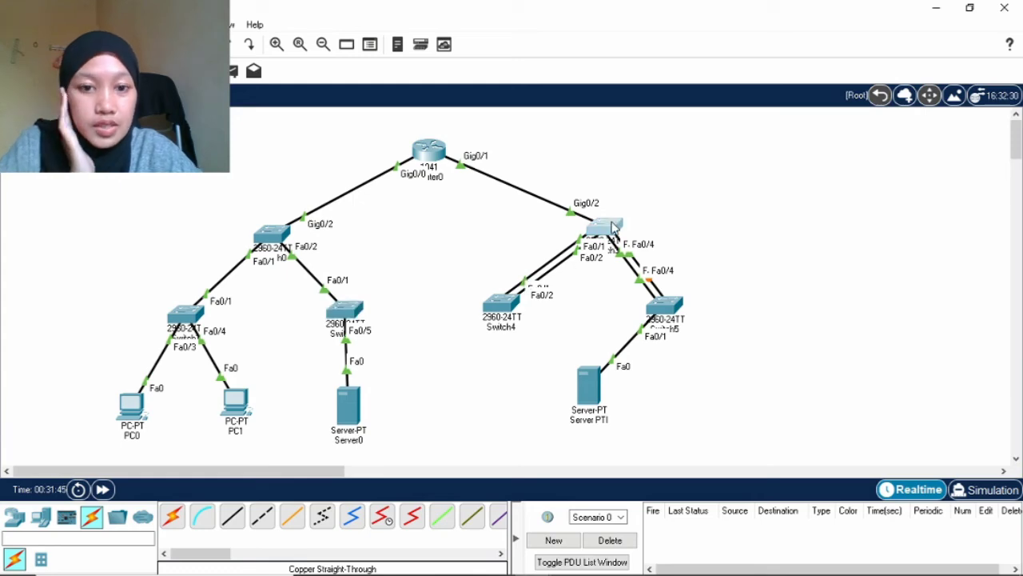
Open Switch3's CLI and enter privileged and global configuration mode.
left_click(608, 228)
left_click(366, 67)
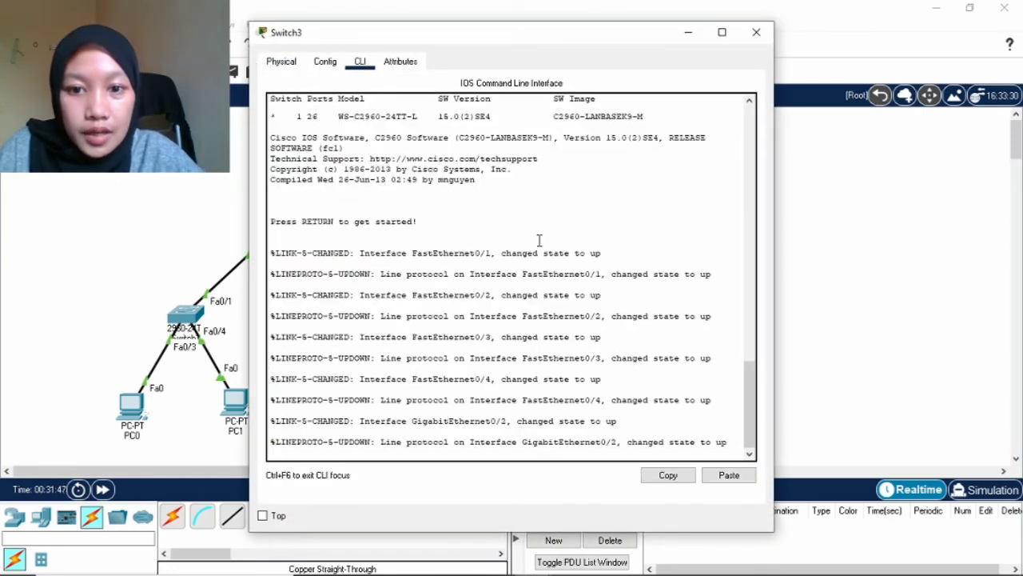
key("Return")
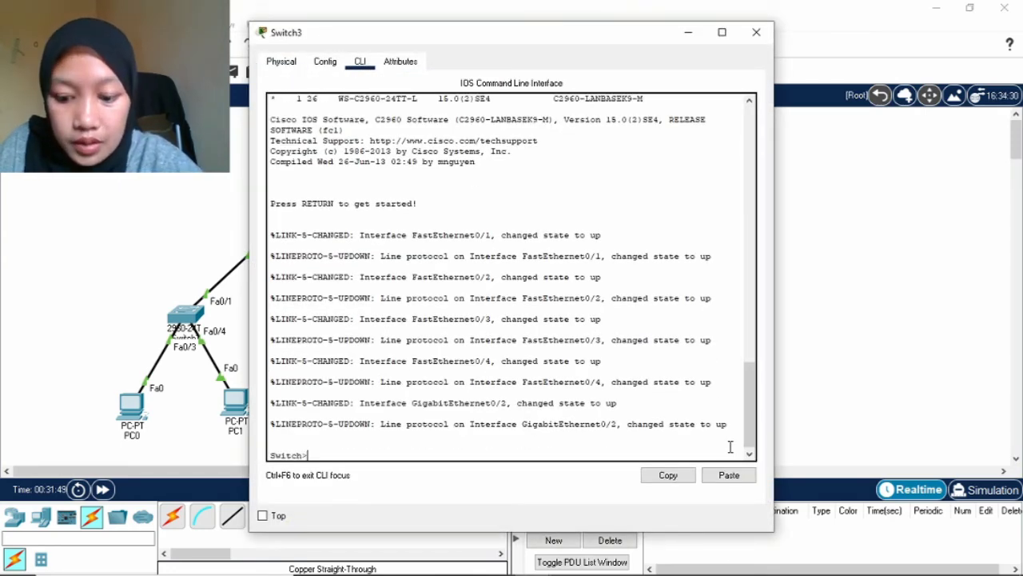
type("en")
key("Return")
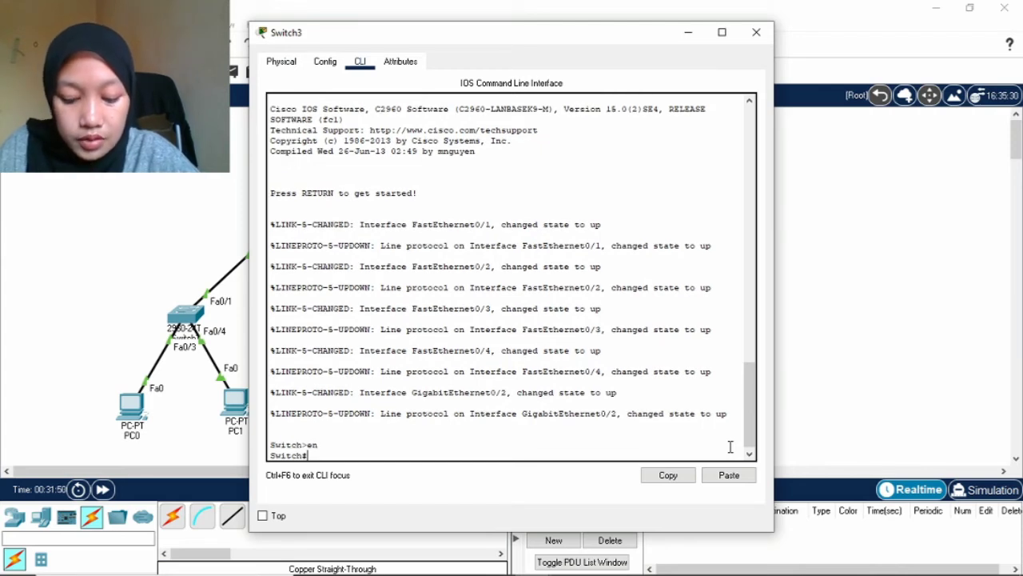
type("ch#")
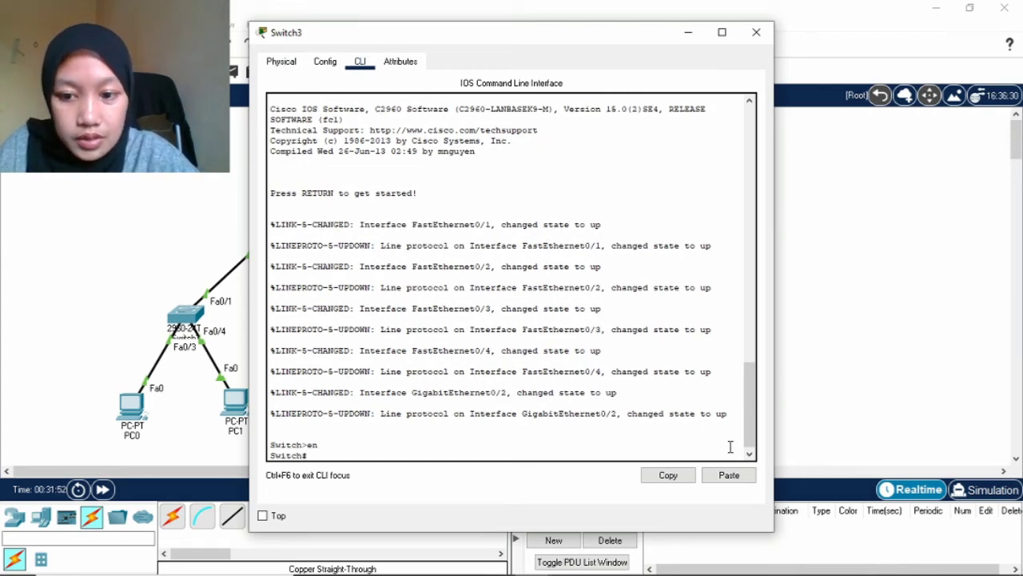
type("config")
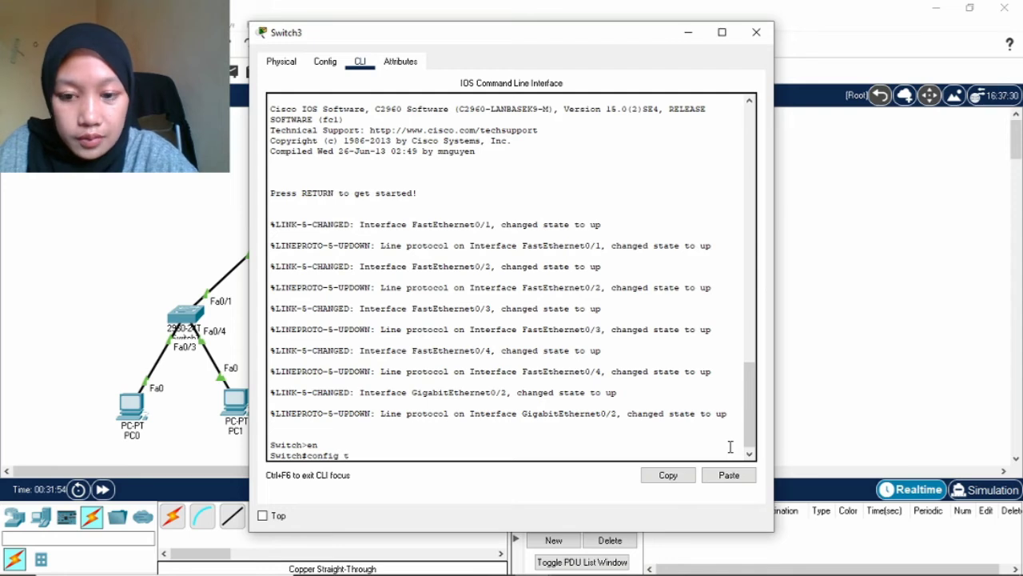
type(" t")
key("Return")
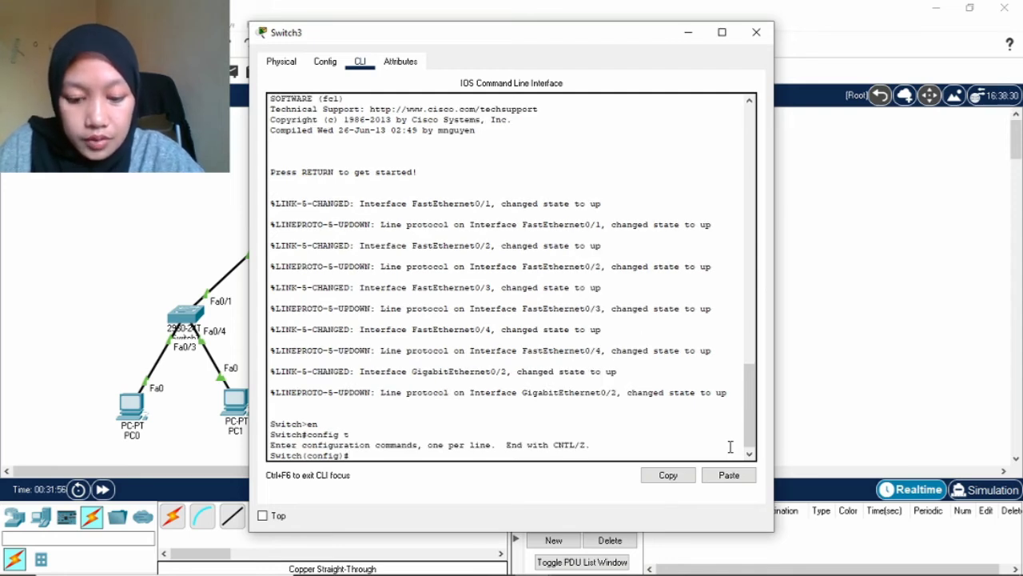
Select interface range Fa0/1-4 and enter 'channel-group 1 mode active'.
type("int ra fa")
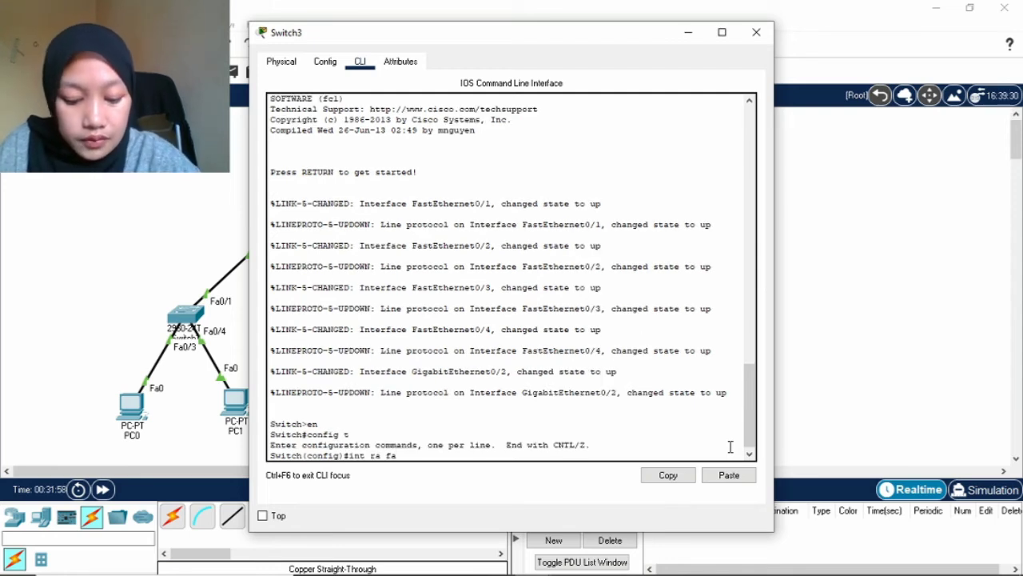
type(" 0/")
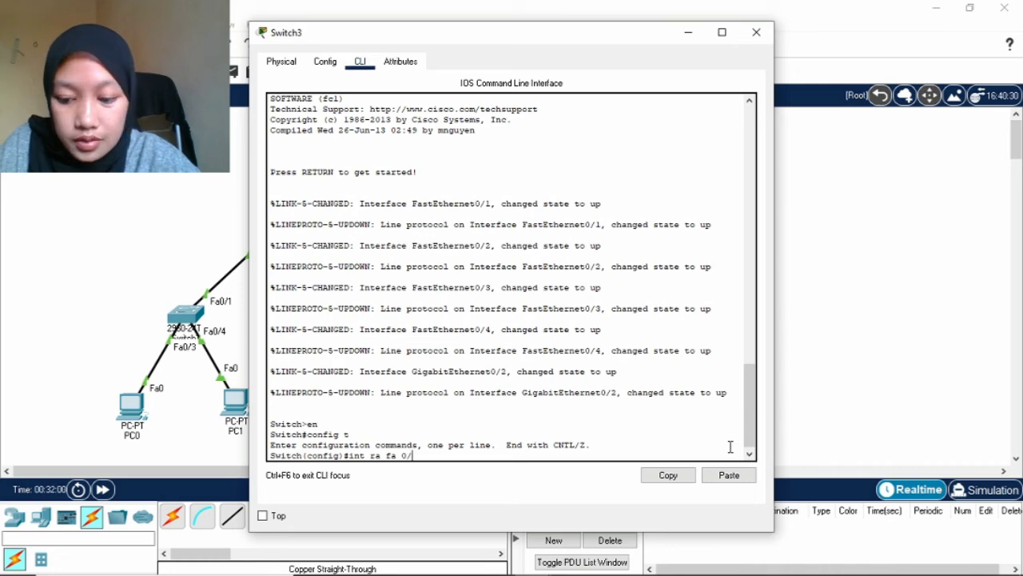
type("1-")
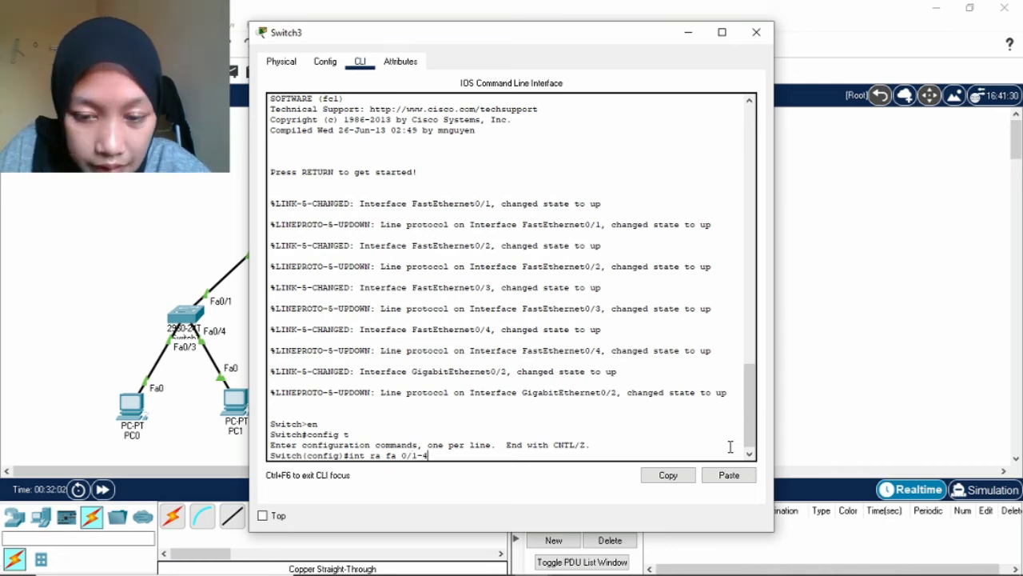
type("4")
key("Return")
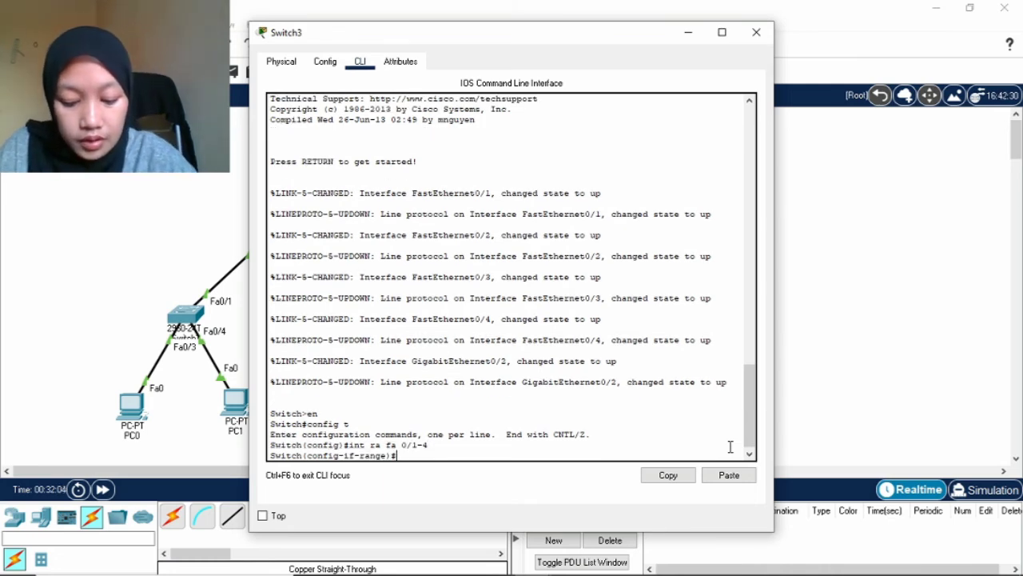
type("channel")
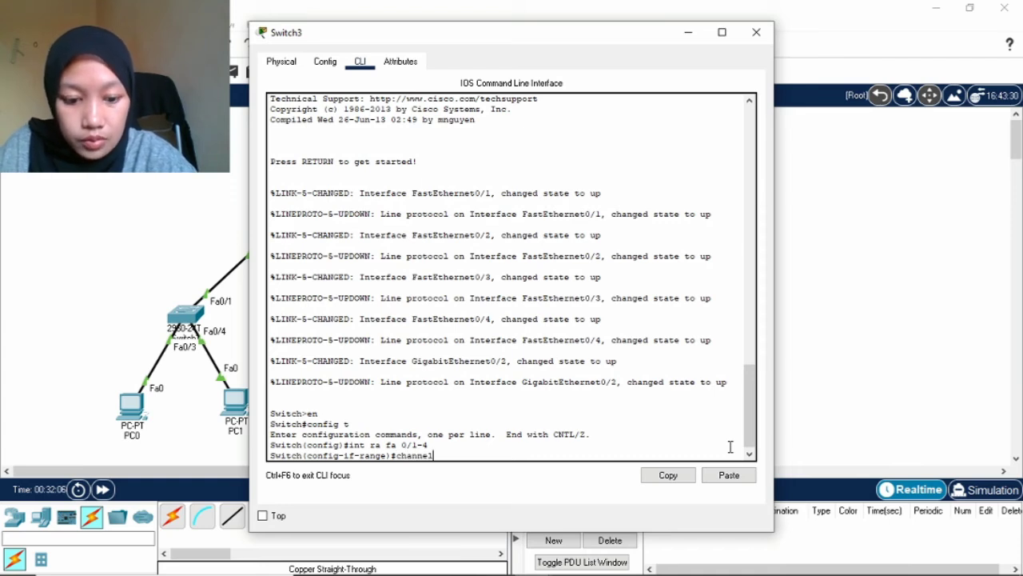
type("-group ")
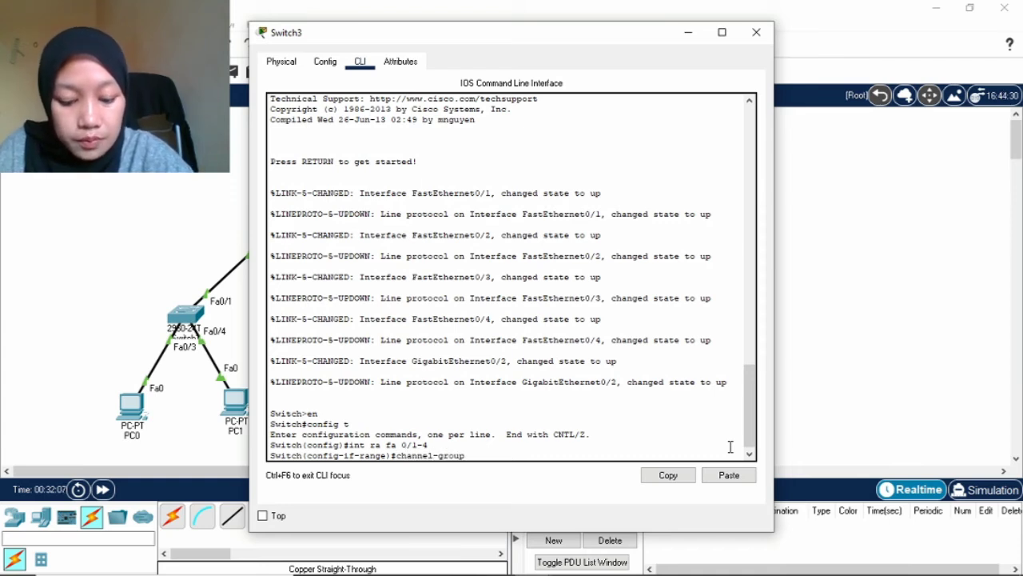
type("1 mod")
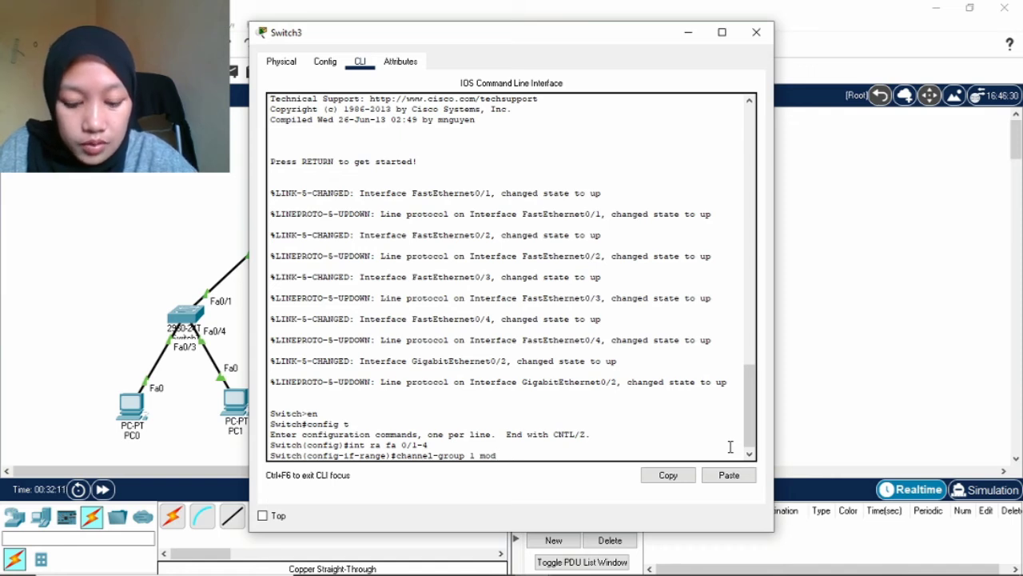
type("e")
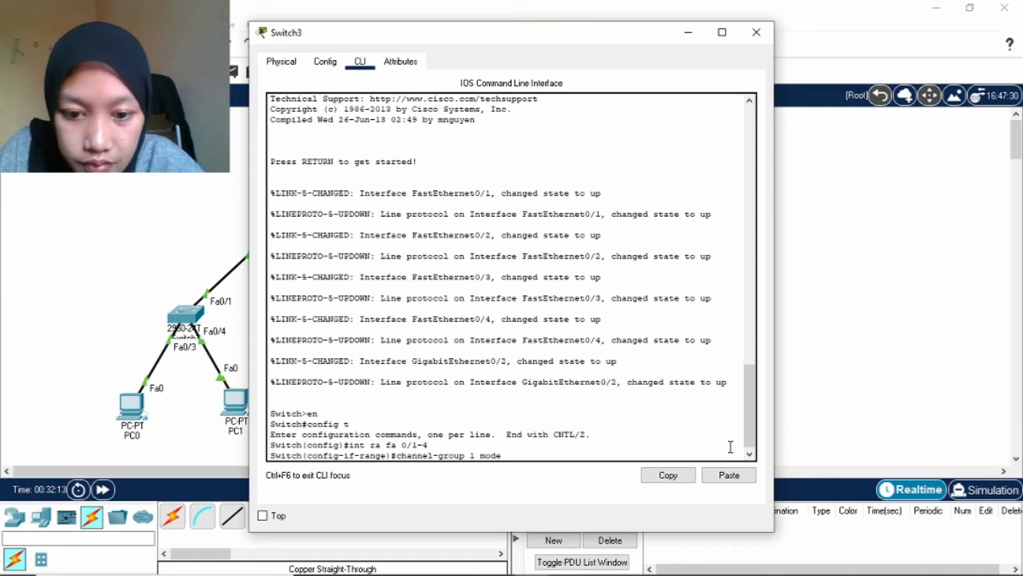
type(" ac")
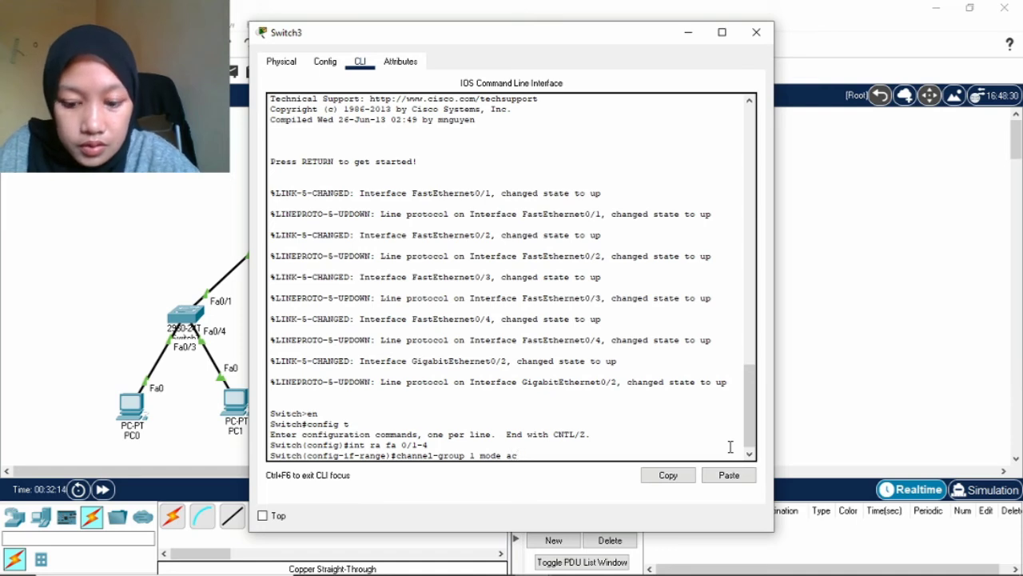
type("tive")
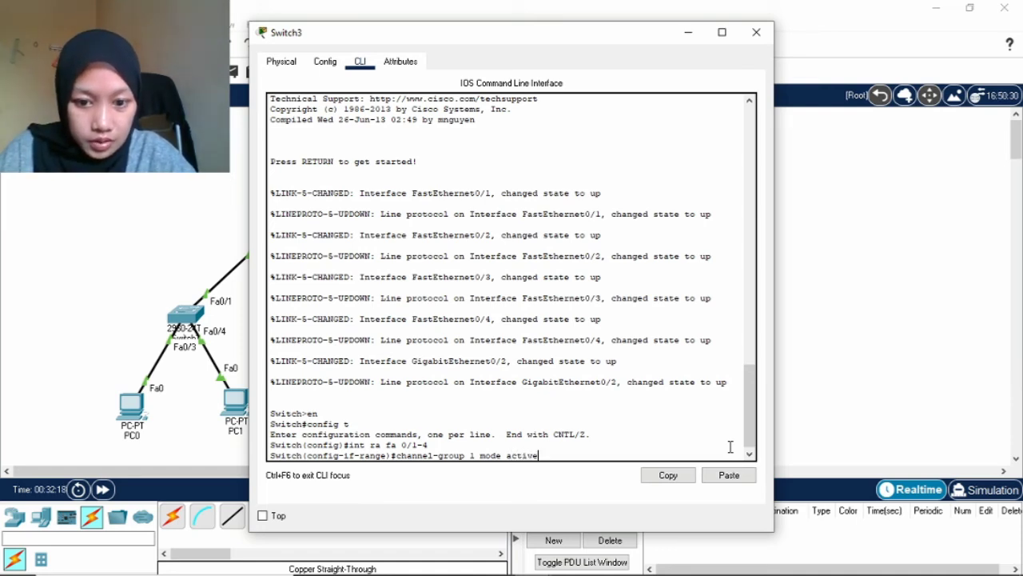
Add Fa0/1-4 to LACP channel group 1 and exit the interface range.
key("Return")
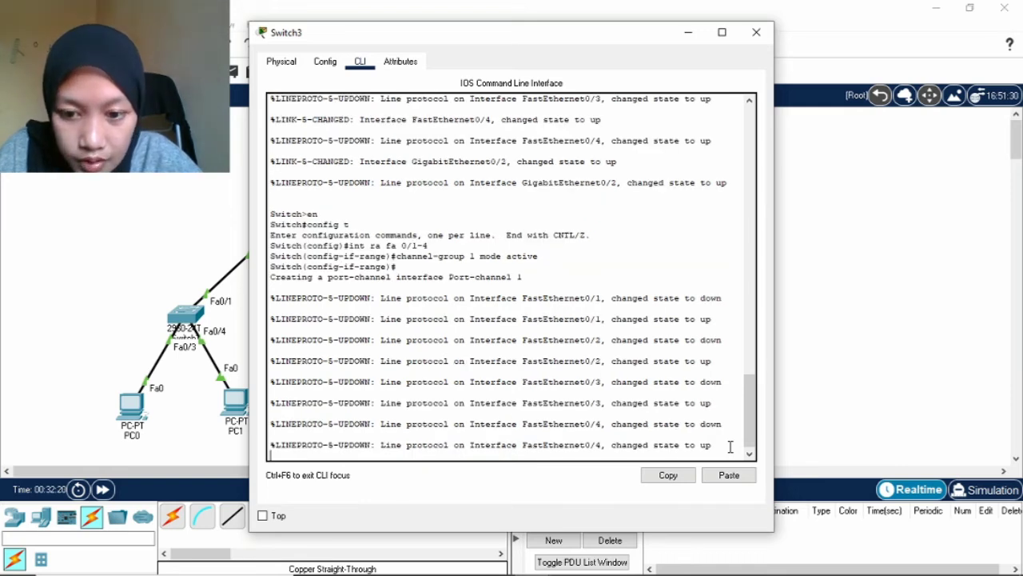
key("Return")
type("exi")
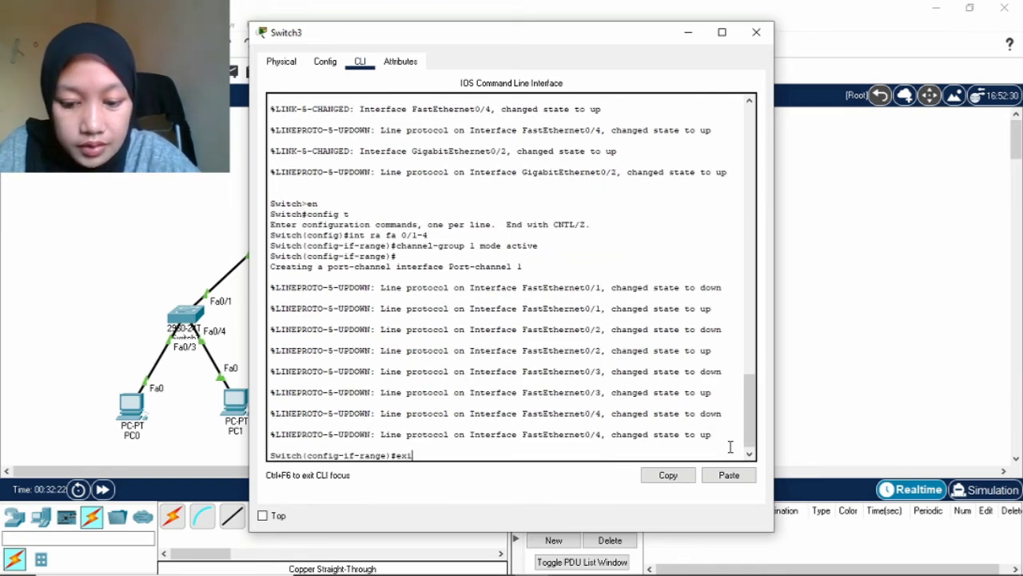
type("t")
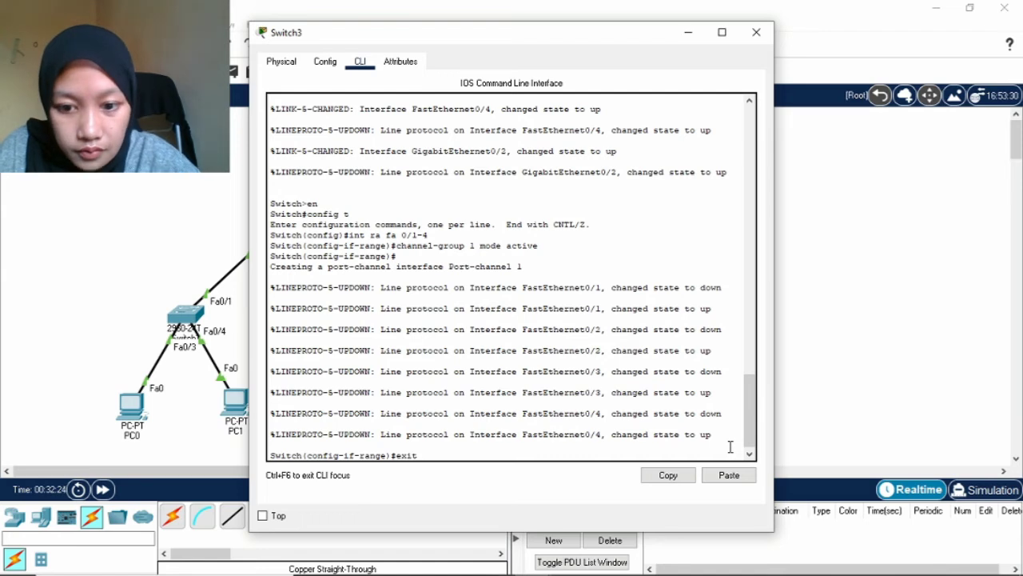
key("Return")
Set Port-channel 1 to switchport mode trunk, exit, and close Switch3's window.
type("i")
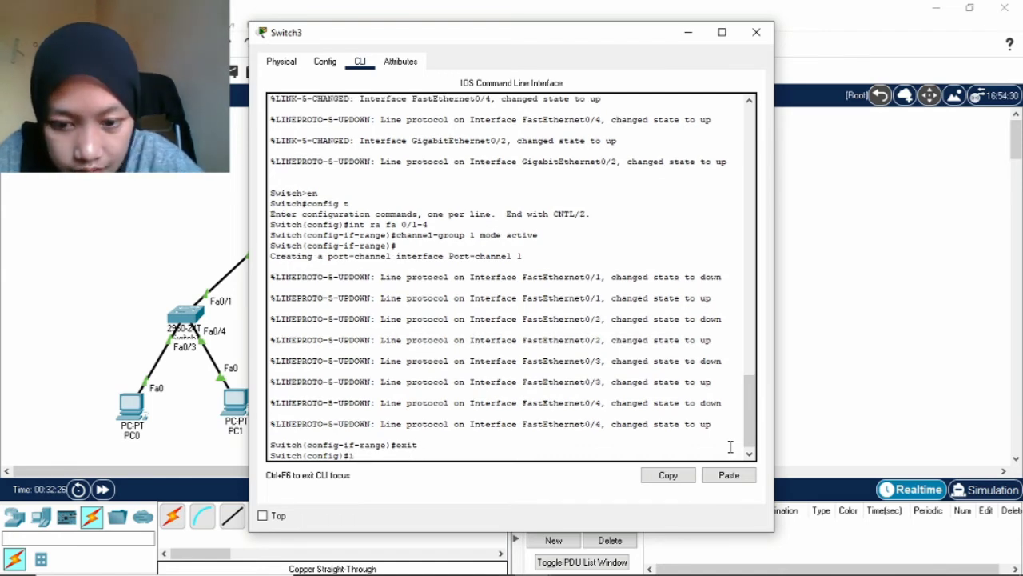
type("nt p")
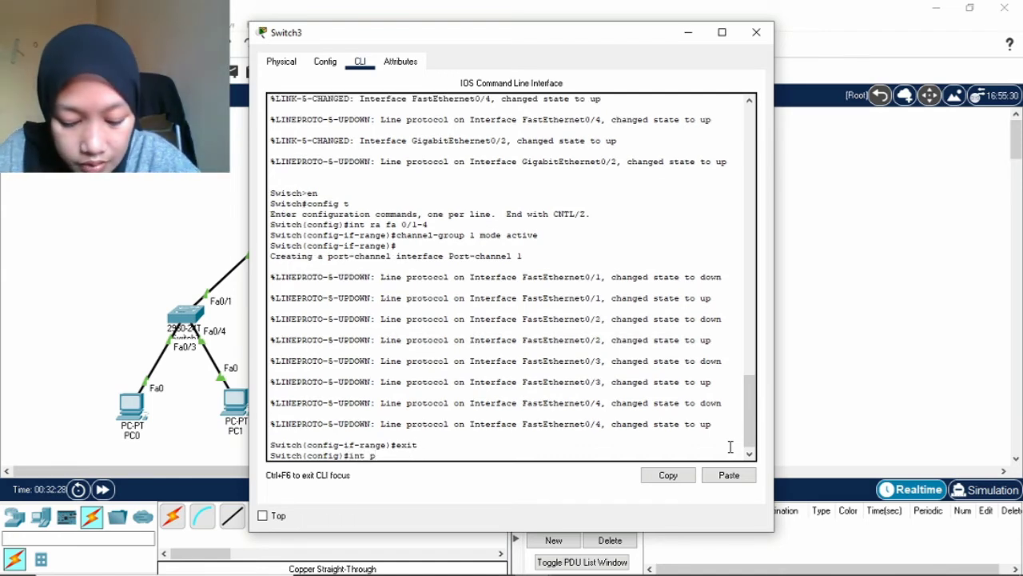
type("or")
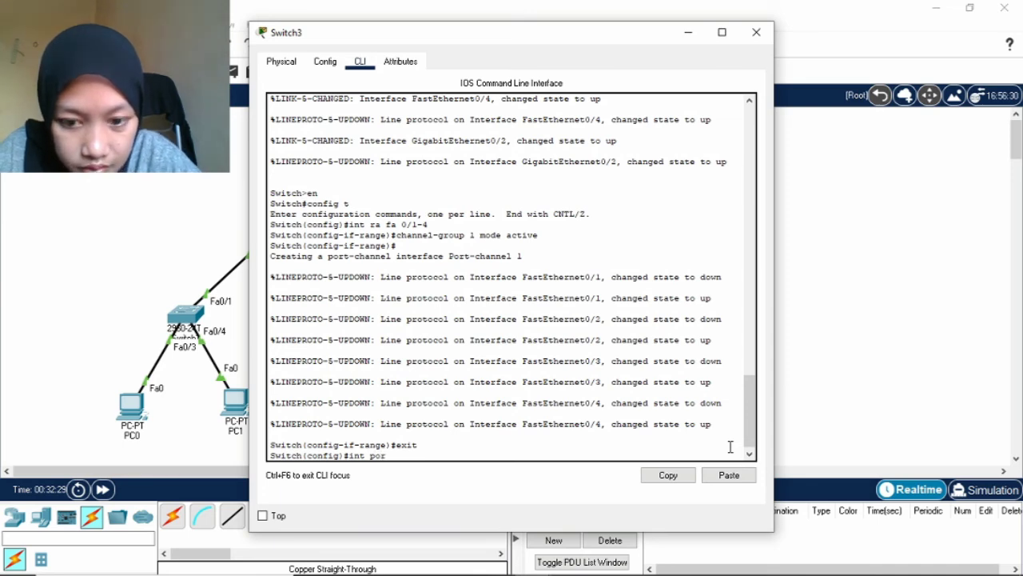
type("t-chann")
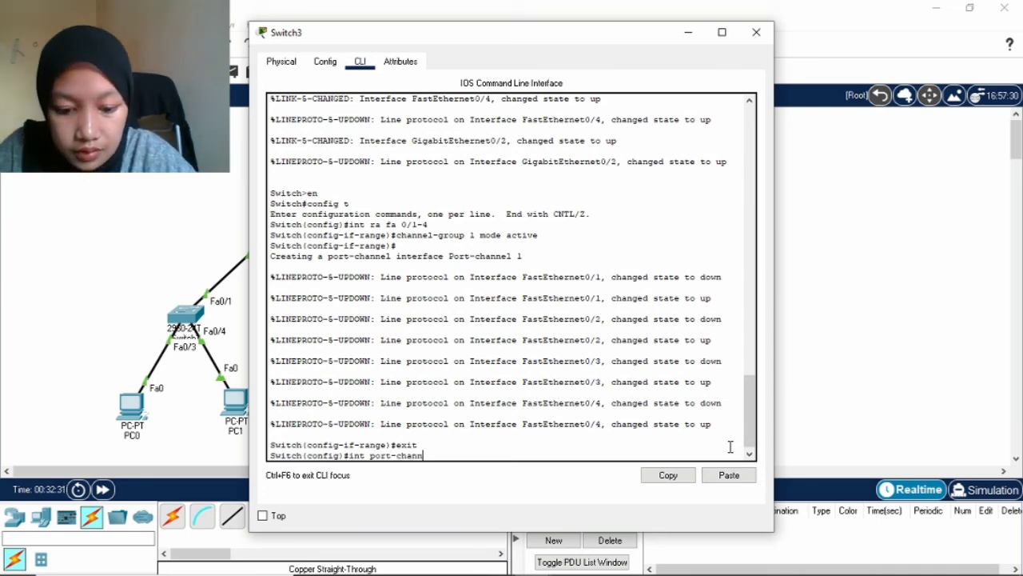
type("el 1")
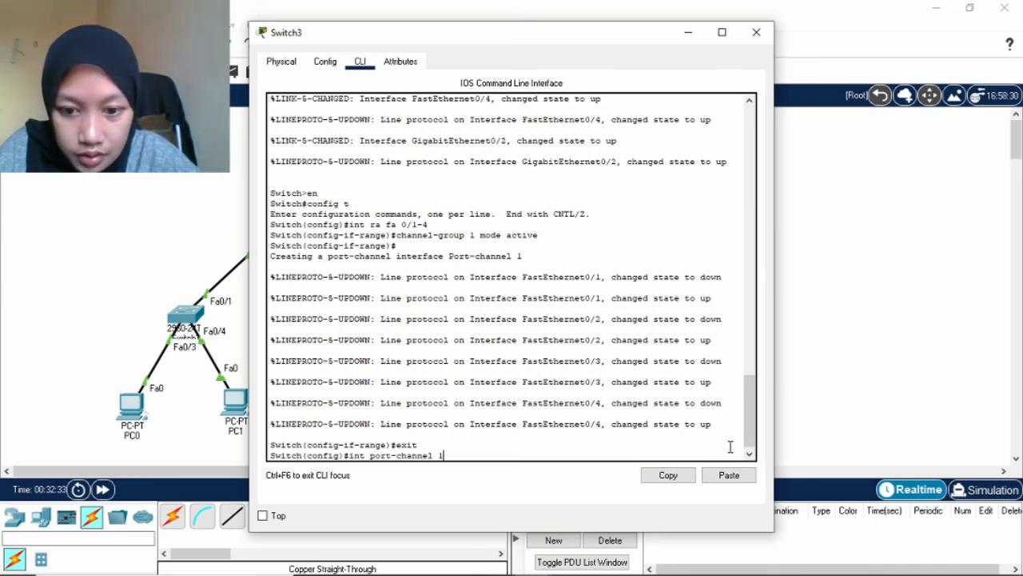
key("Return")
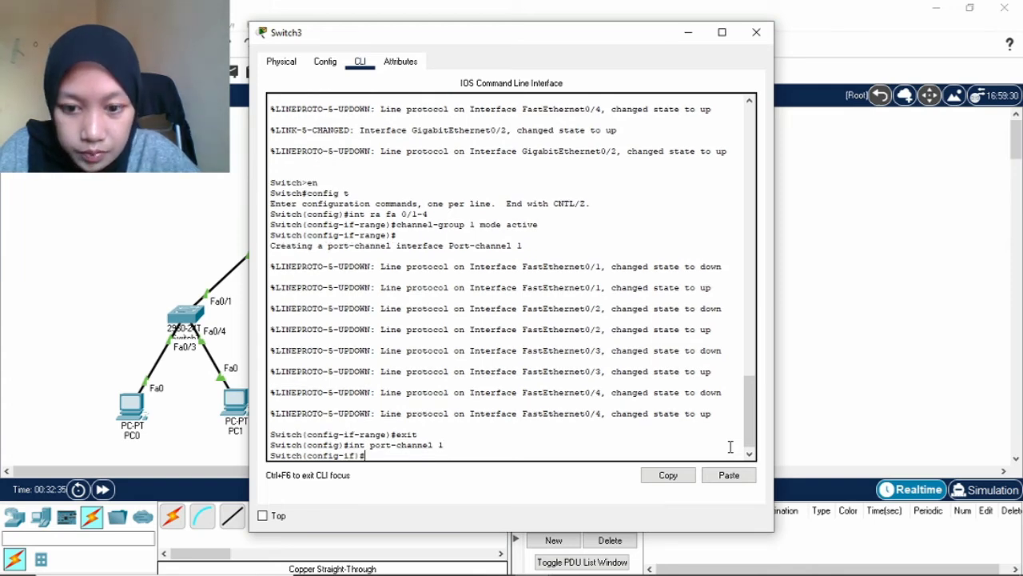
type("switc")
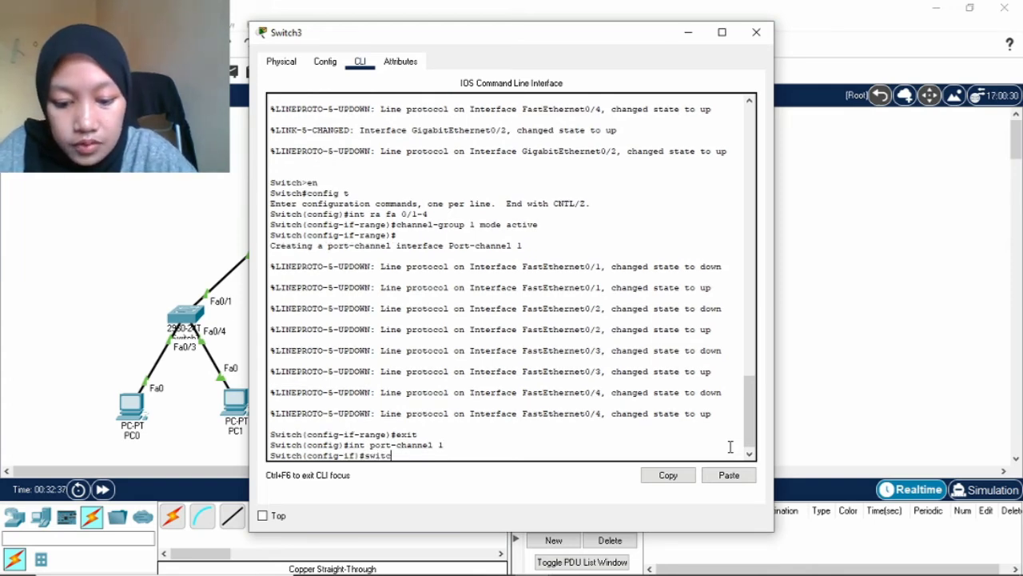
type("hport mode")
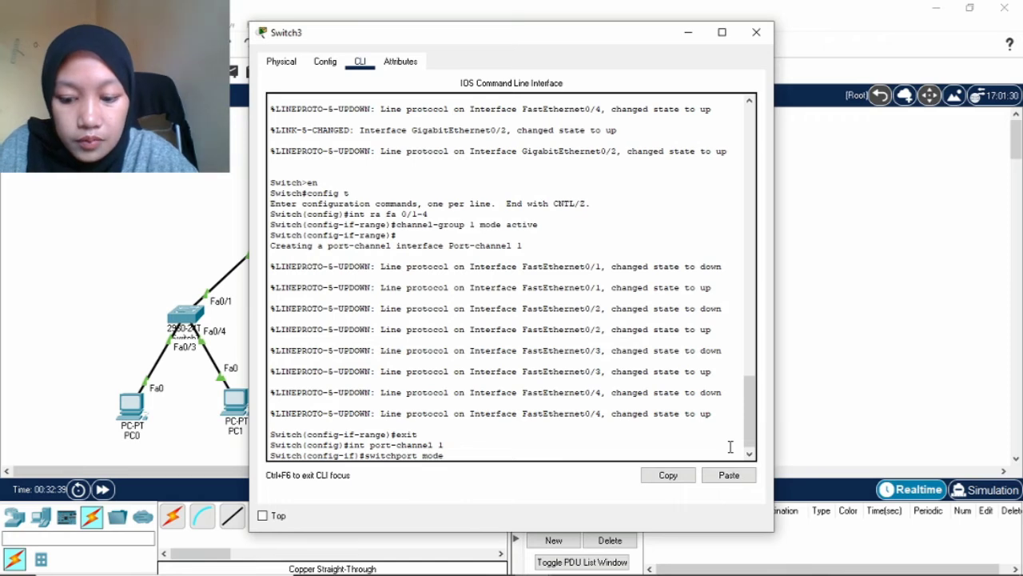
type(" trunk")
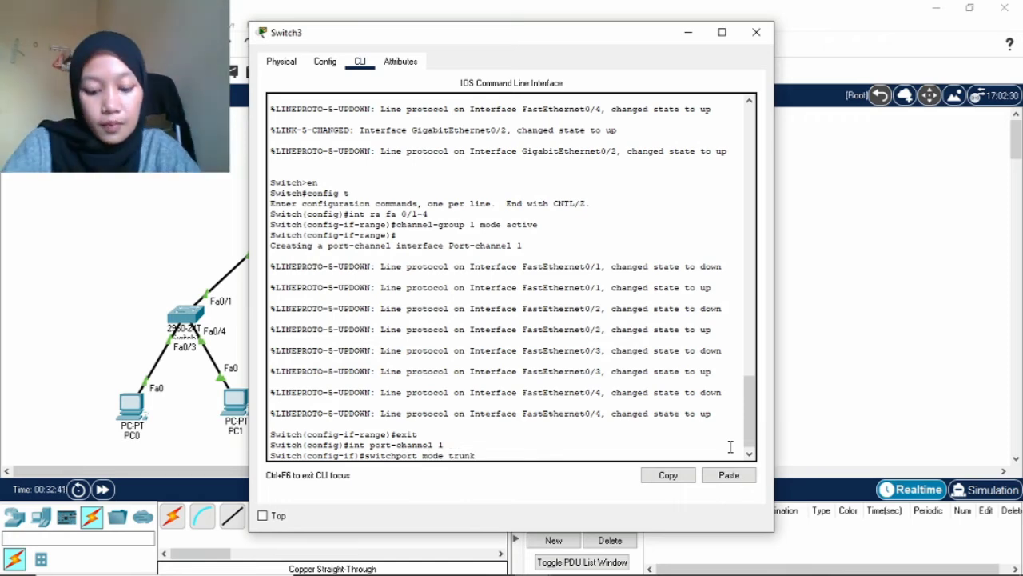
key("Return")
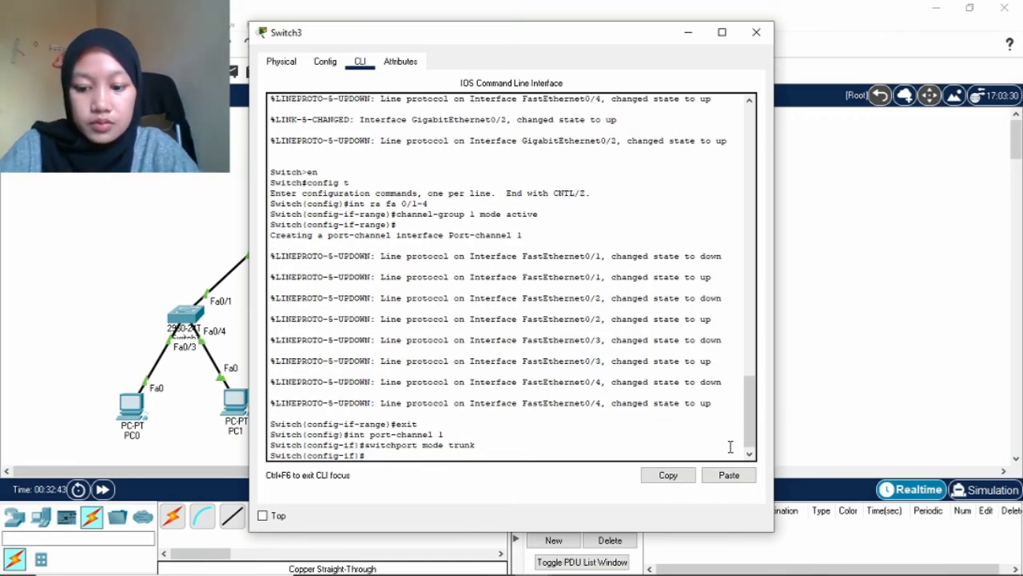
type("exit")
key("Return")
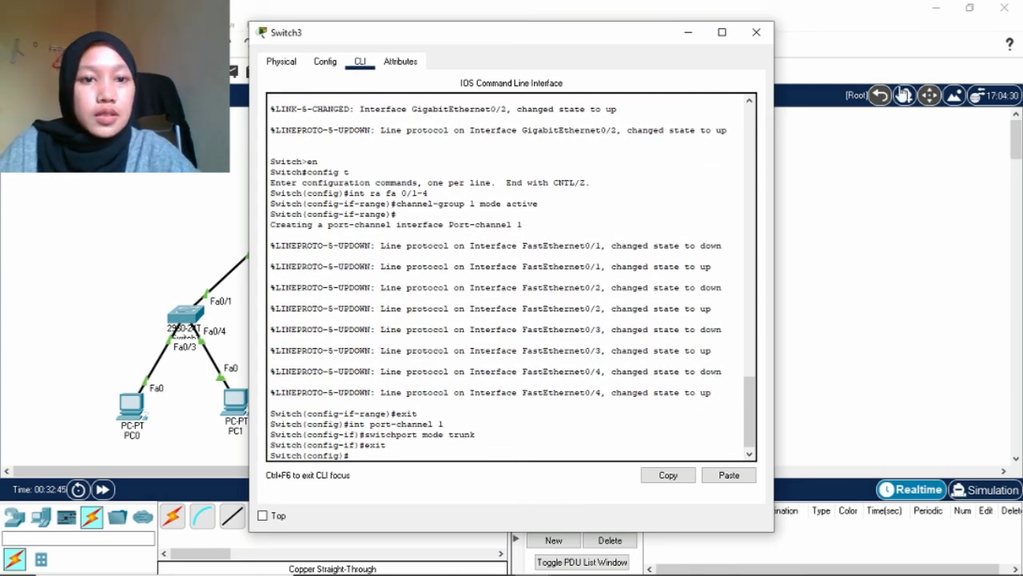
left_click(756, 32)
Open Switch4's CLI and enter privileged and global configuration mode.
left_click(509, 314)
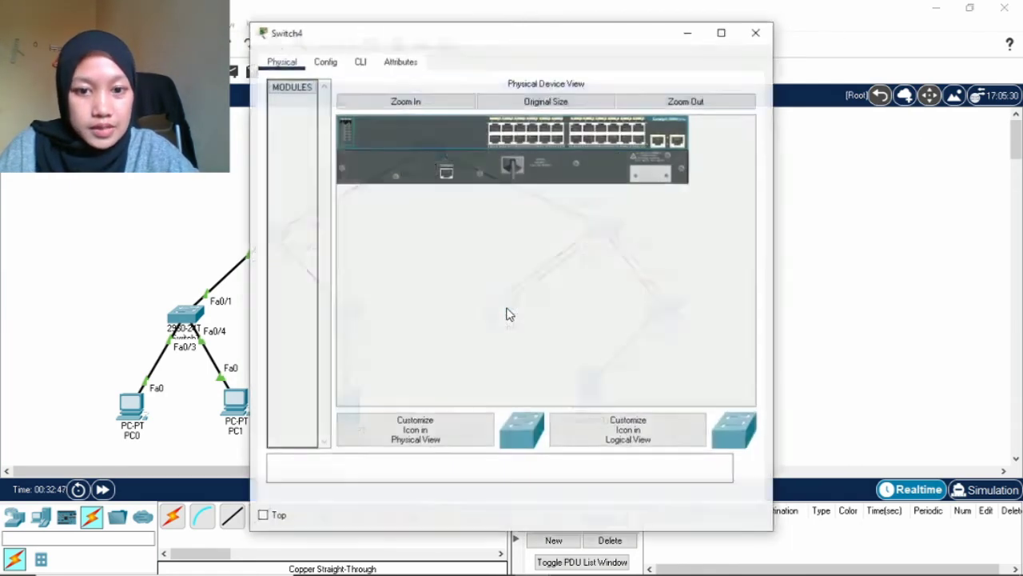
left_click(360, 61)
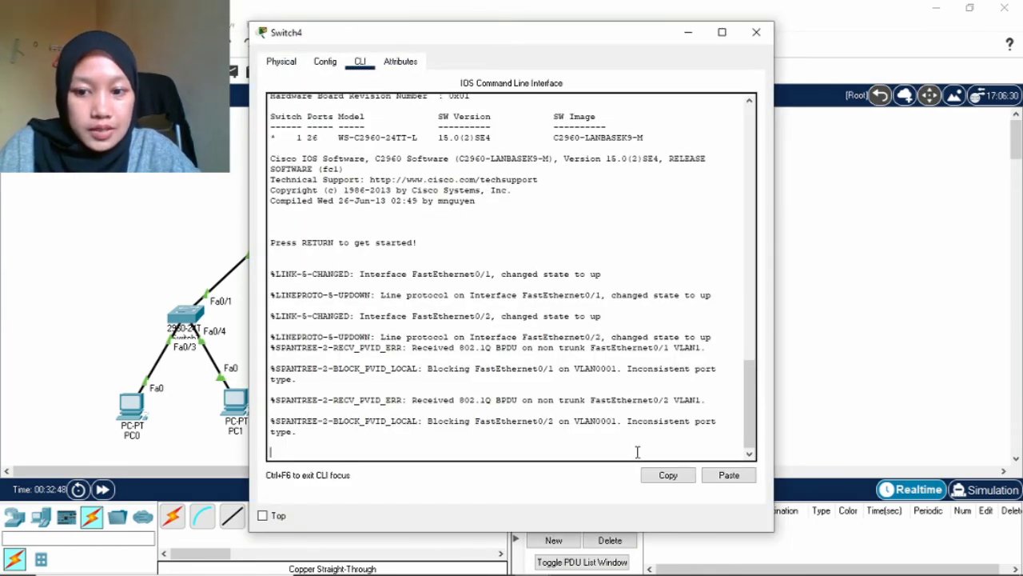
key("Return")
type("en")
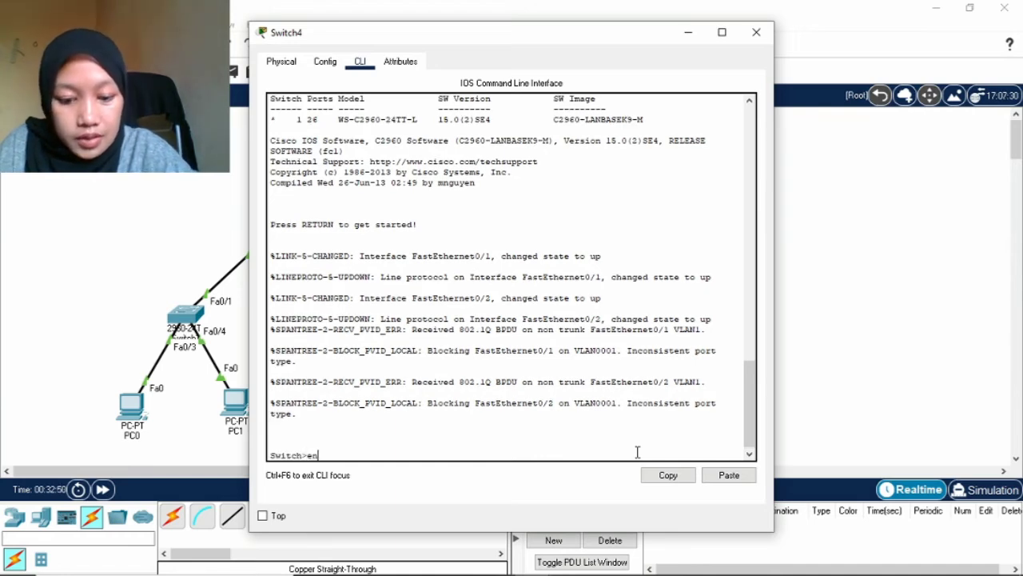
key("Return")
type("config")
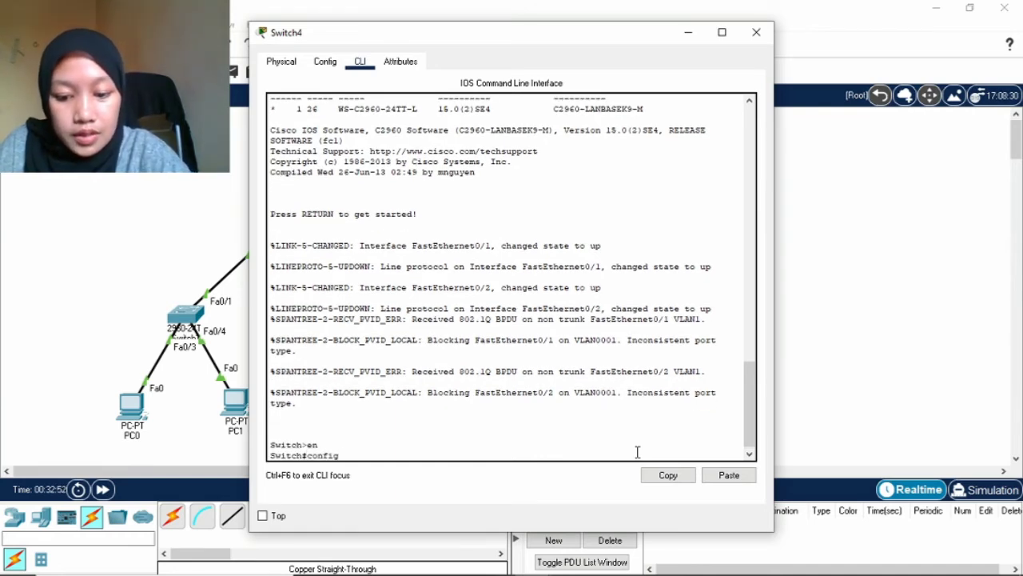
type(" t")
key("Return")
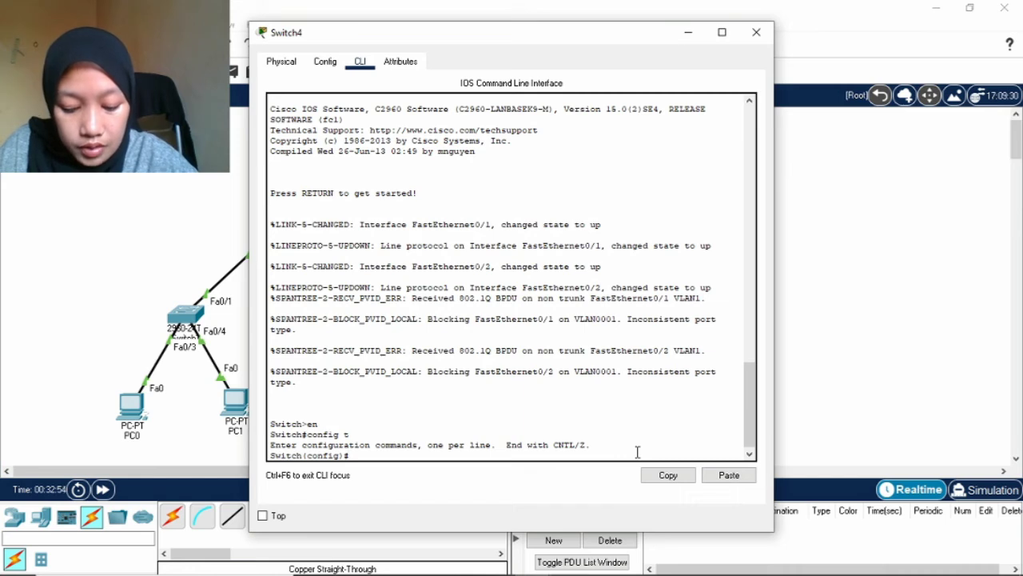
Select Fa0/3-4, fixing the mistyped range, and join them to channel-group 1 mode active.
type("int")
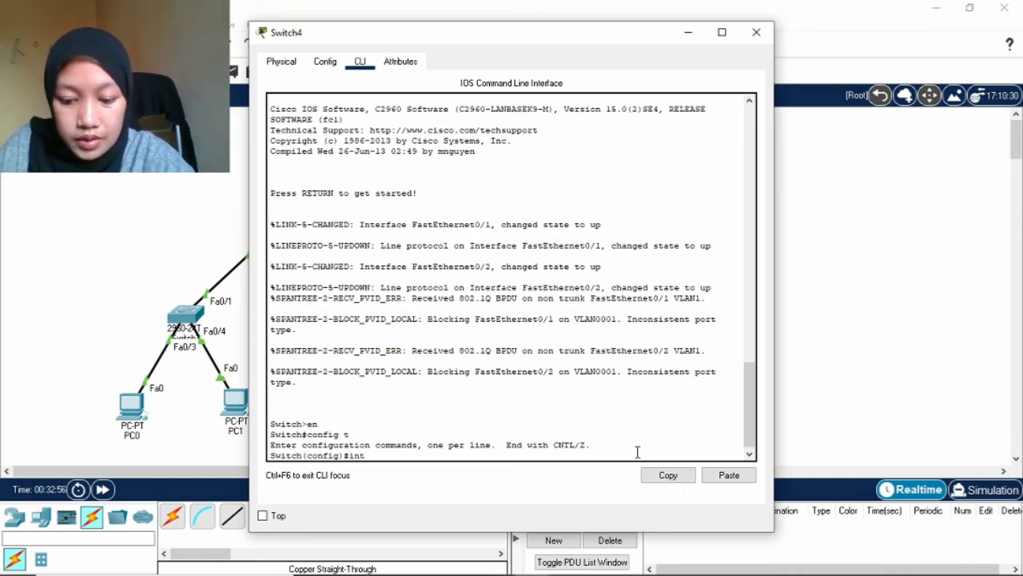
type(" fa fa")
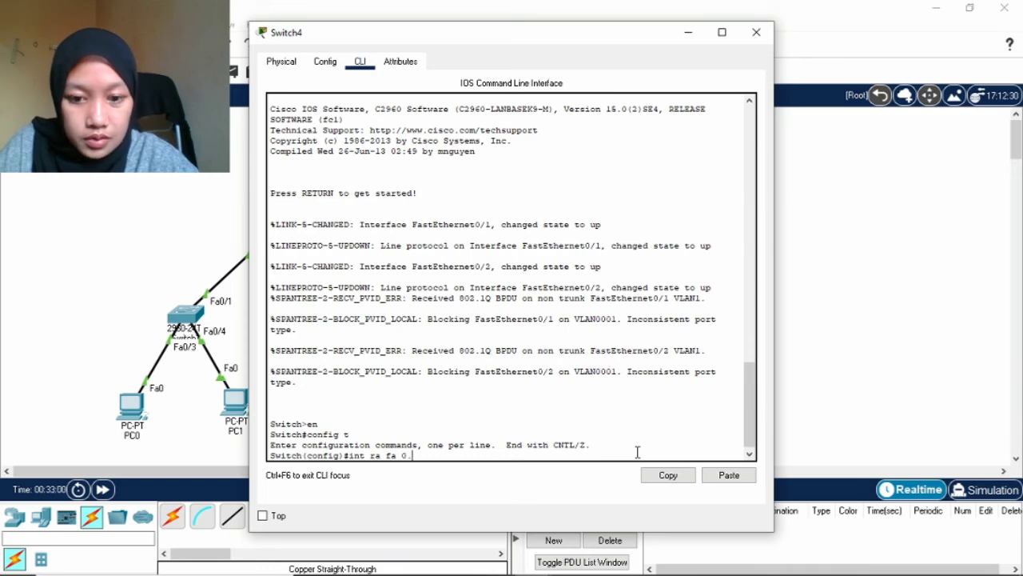
type(" 0/3-4")
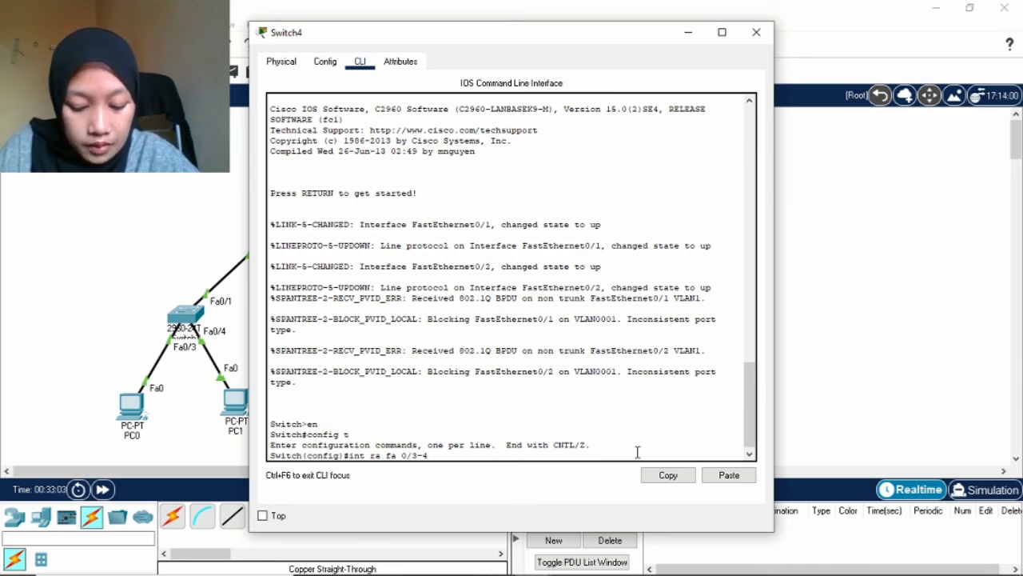
key("Return")
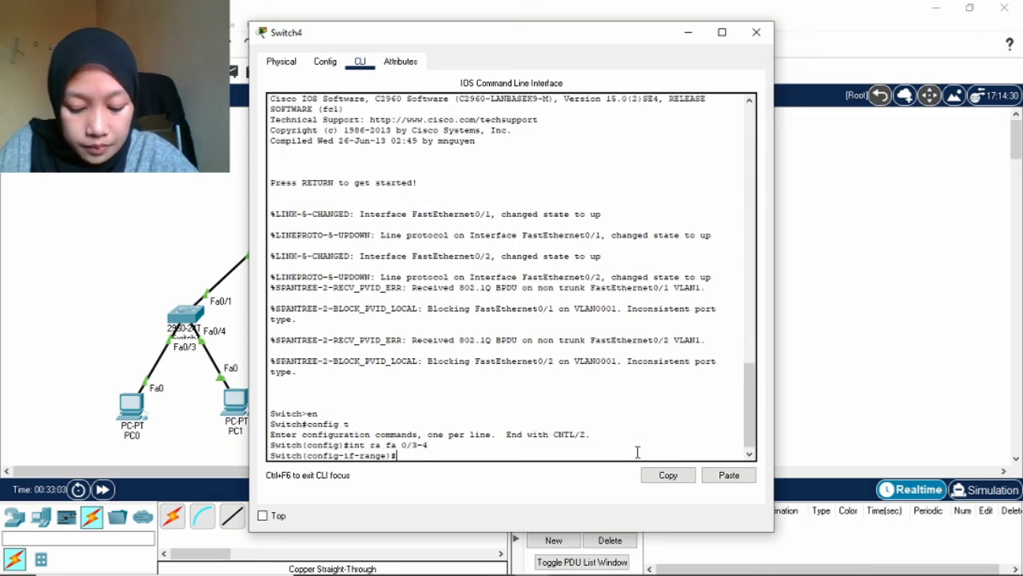
type("channel")
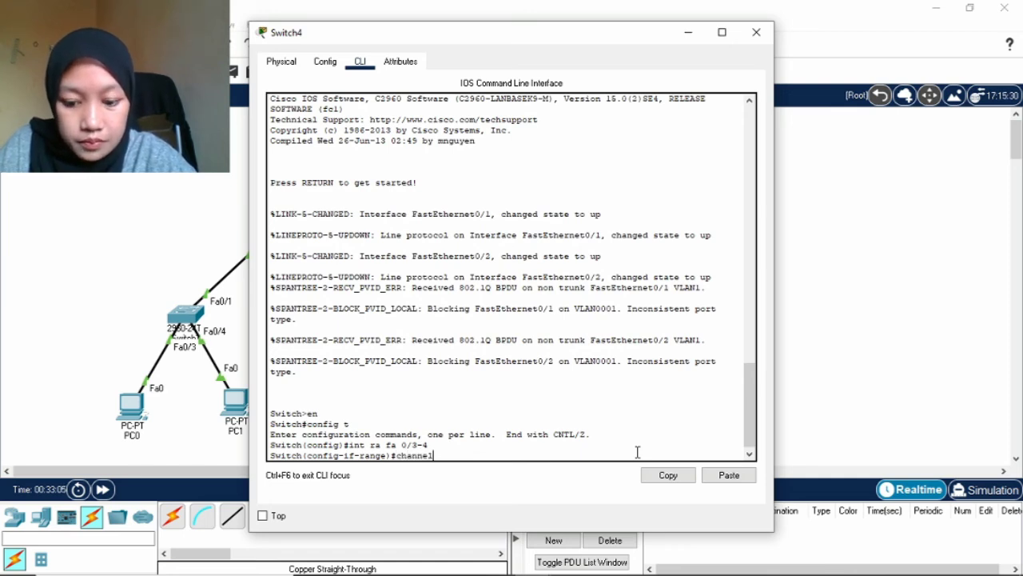
type("-")
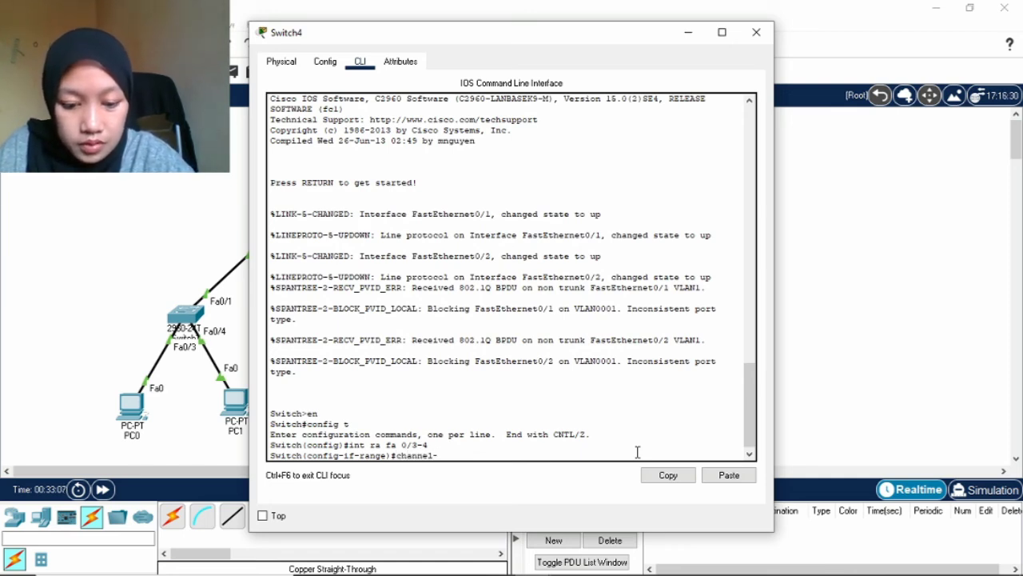
type("group")
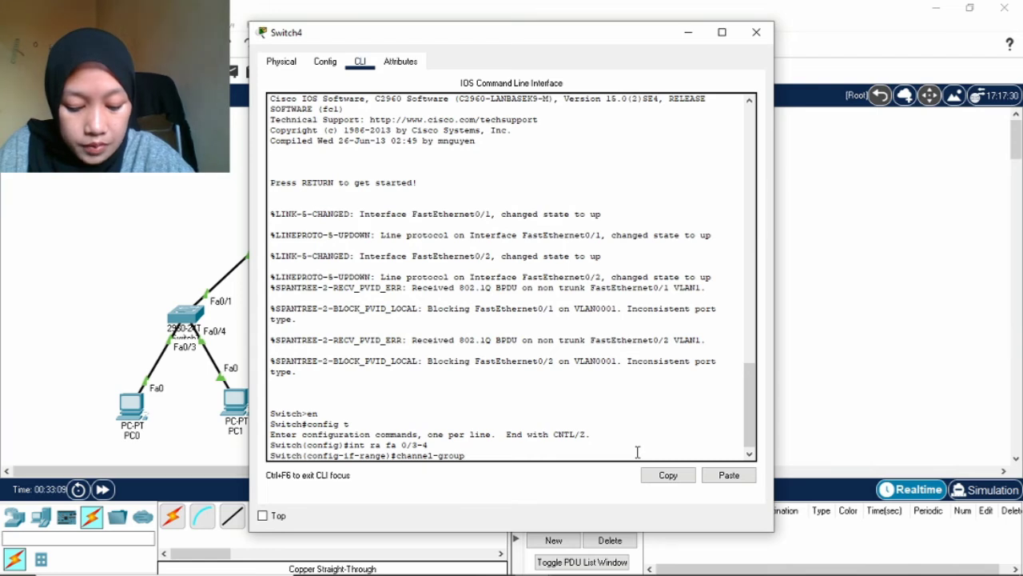
type(" 1 m")
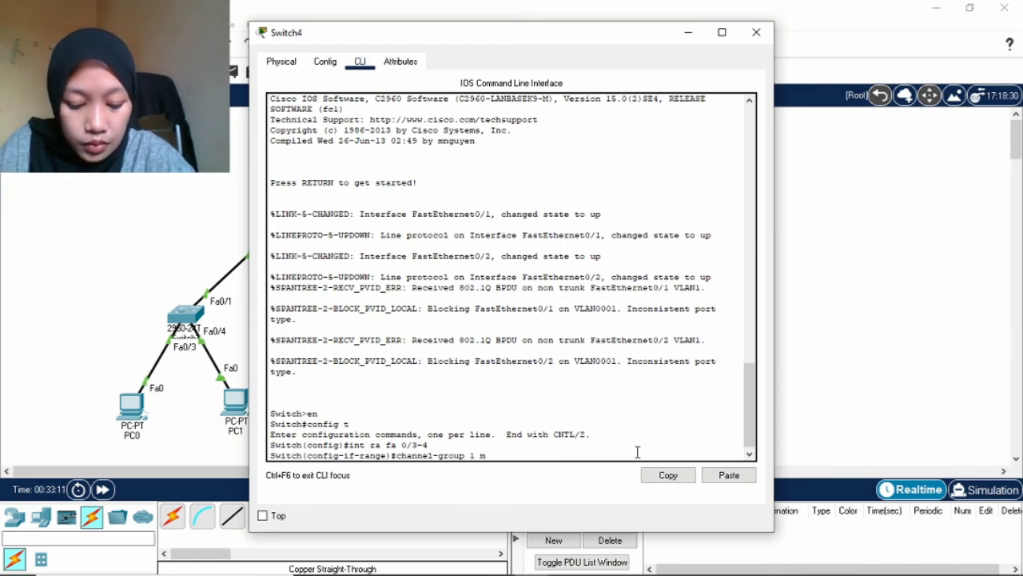
type("od")
type("e")
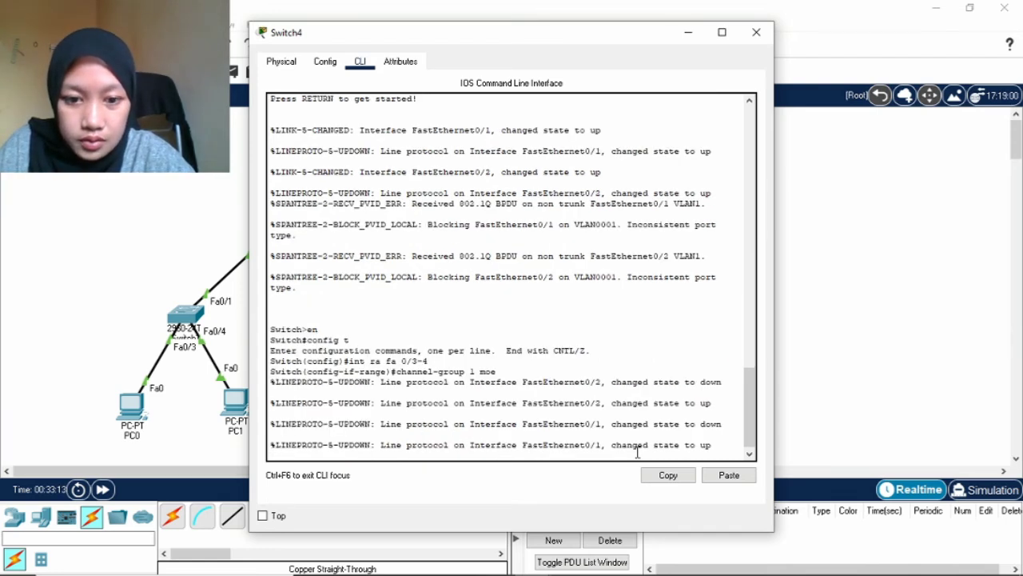
key("Up")
key("Up")
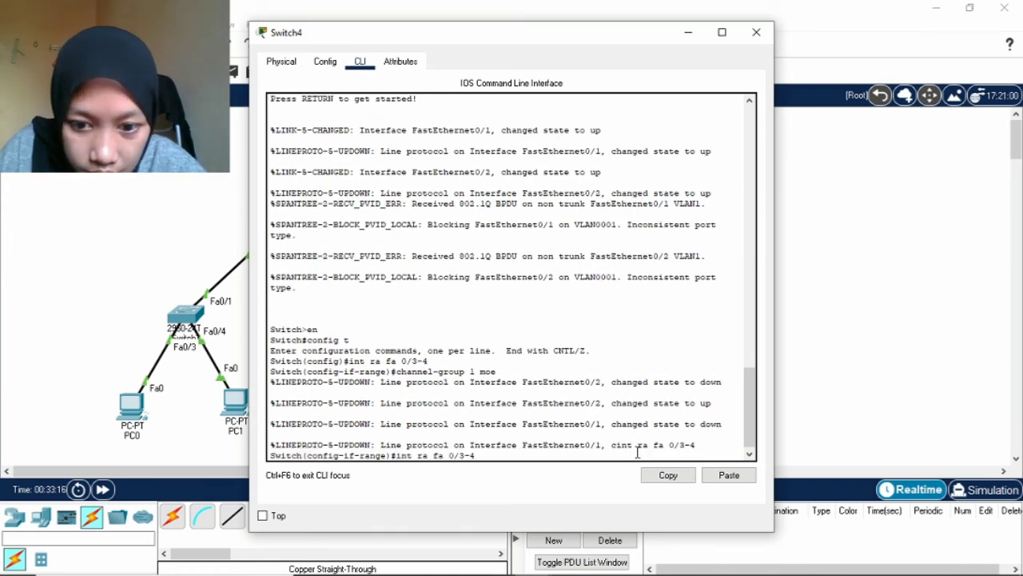
key("BackSpace")
key("BackSpace")
key("BackSpace")
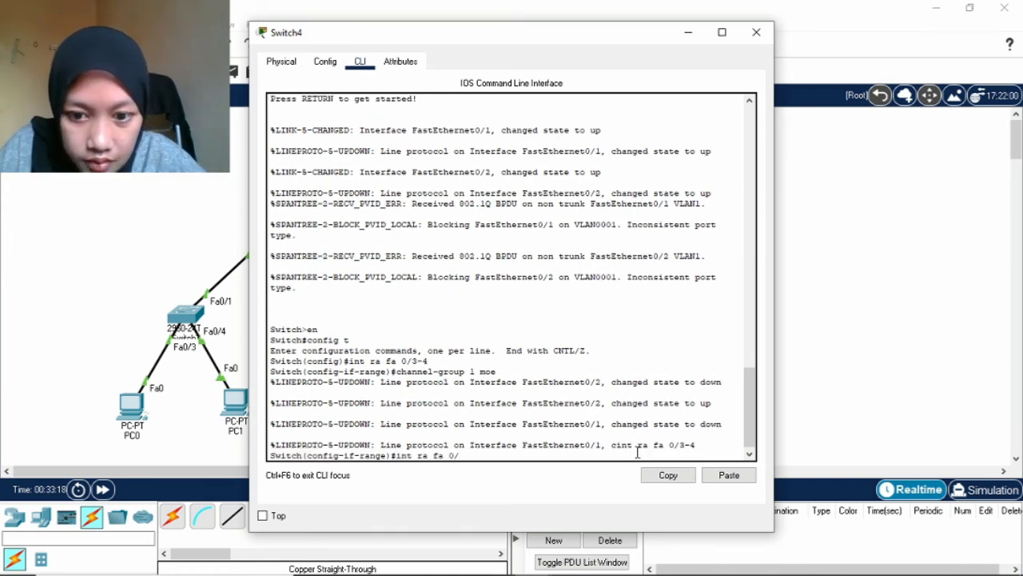
type("3-4")
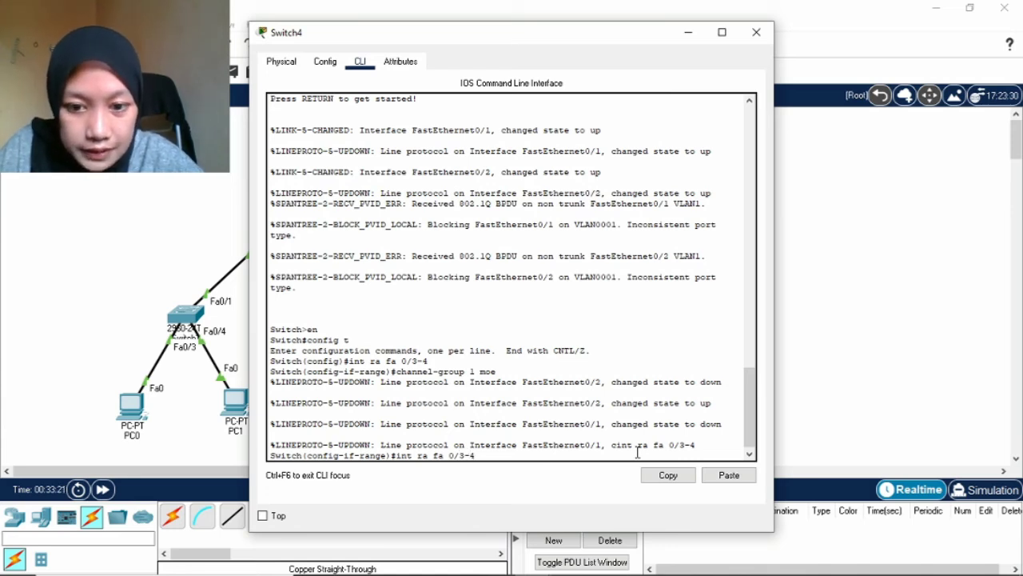
key("Return")
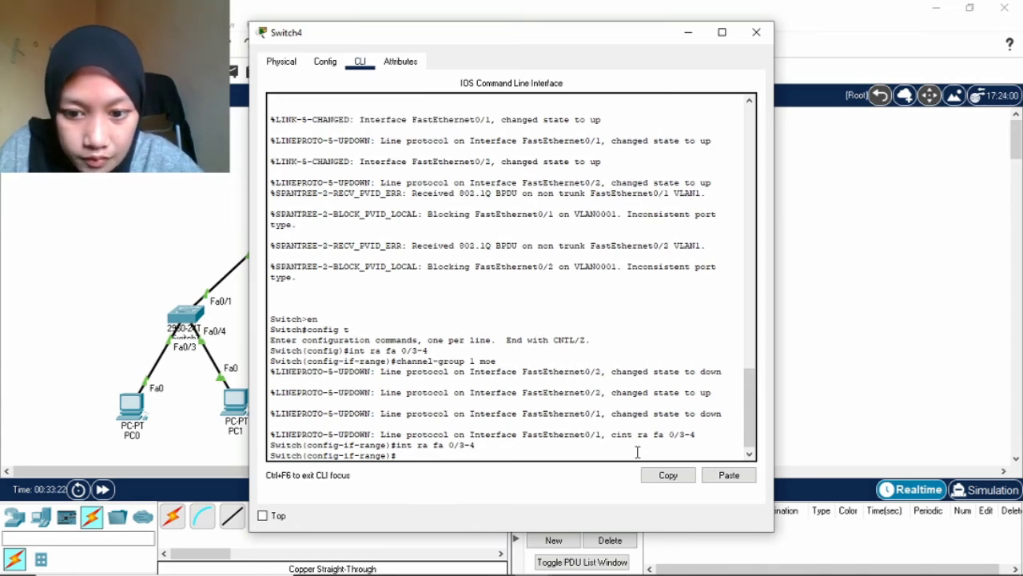
type("channe")
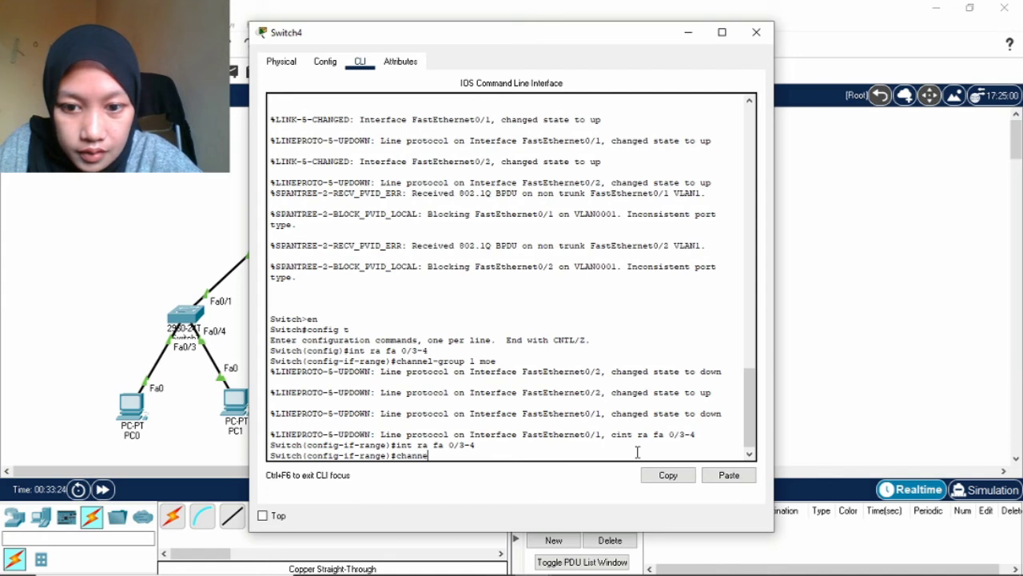
type("l-group")
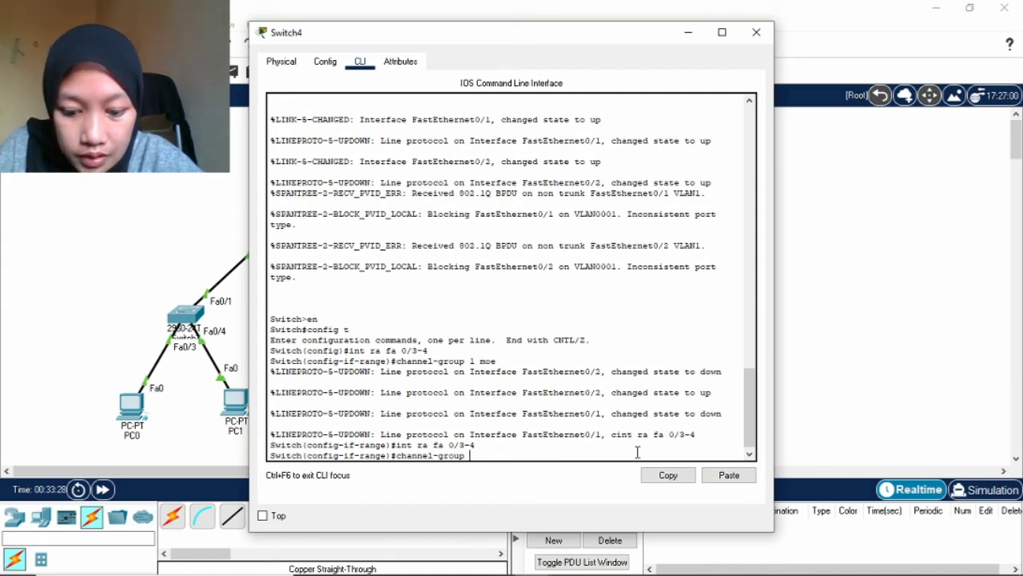
type(" 1 mode")
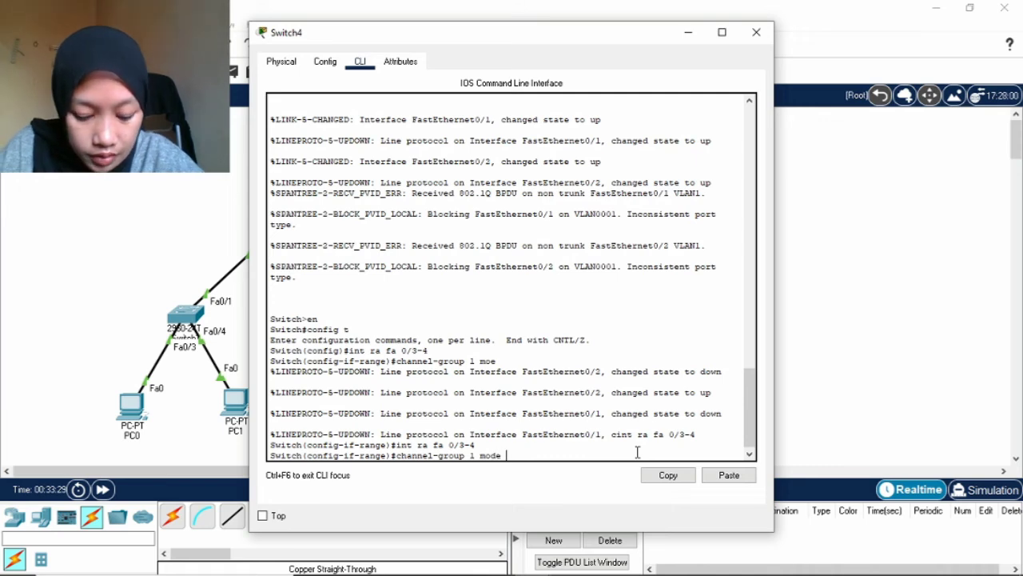
type(" ac")
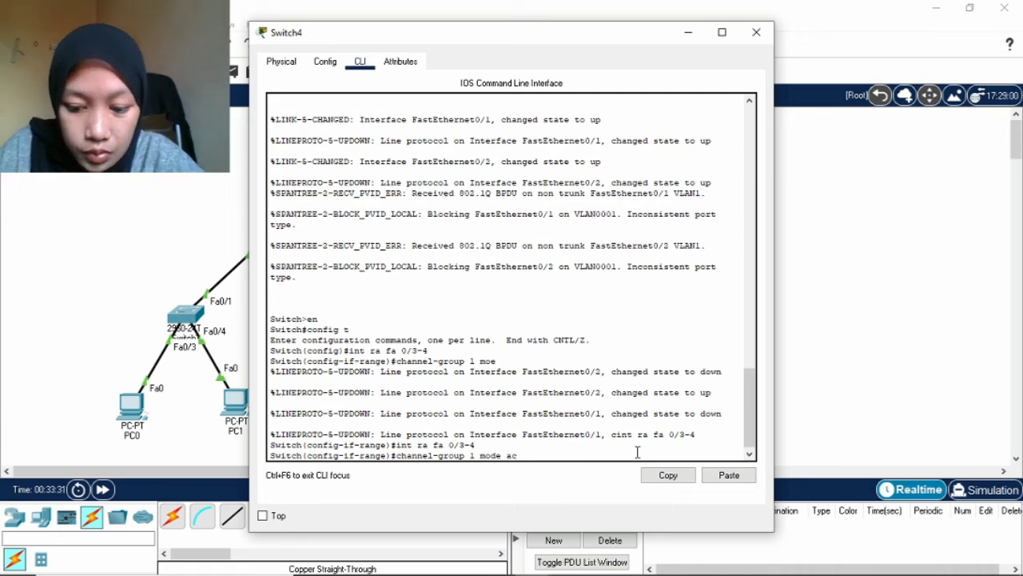
type("tive")
key("Return")
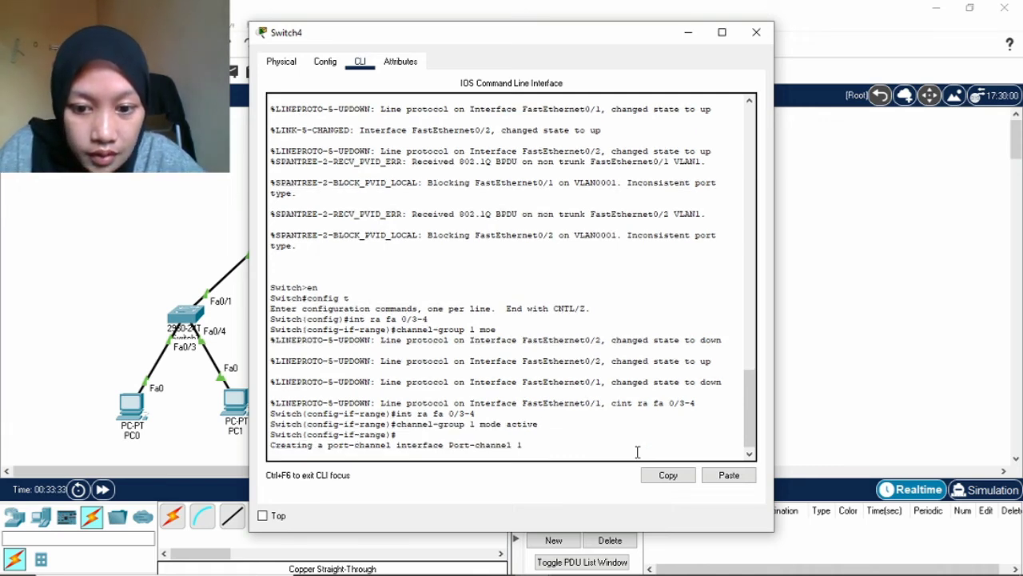
Set Switch4's Port-channel 1 to switchport mode trunk and exit back to global configuration.
key("Return")
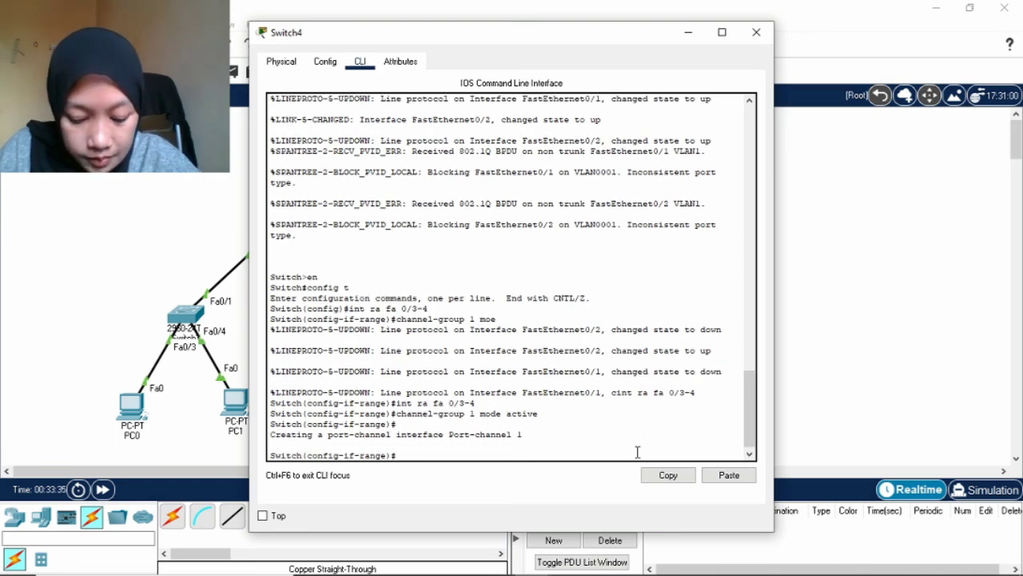
type("e")
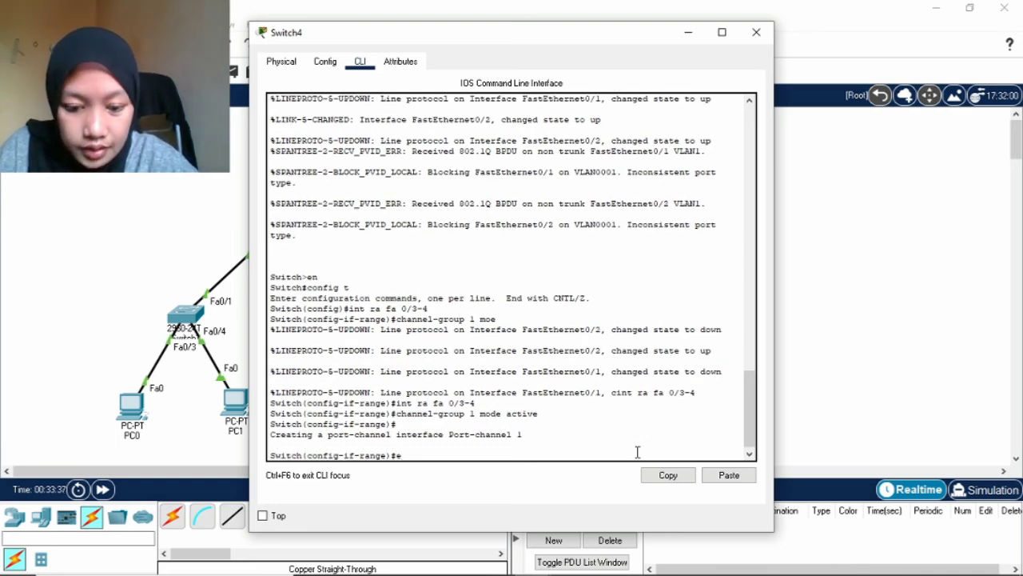
type("xit")
key("Return")
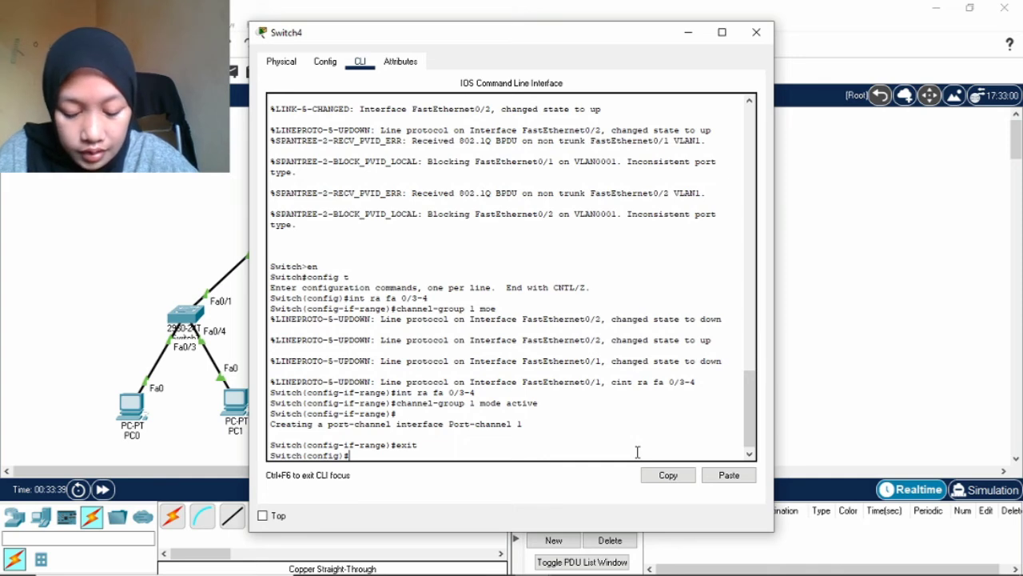
type("int por")
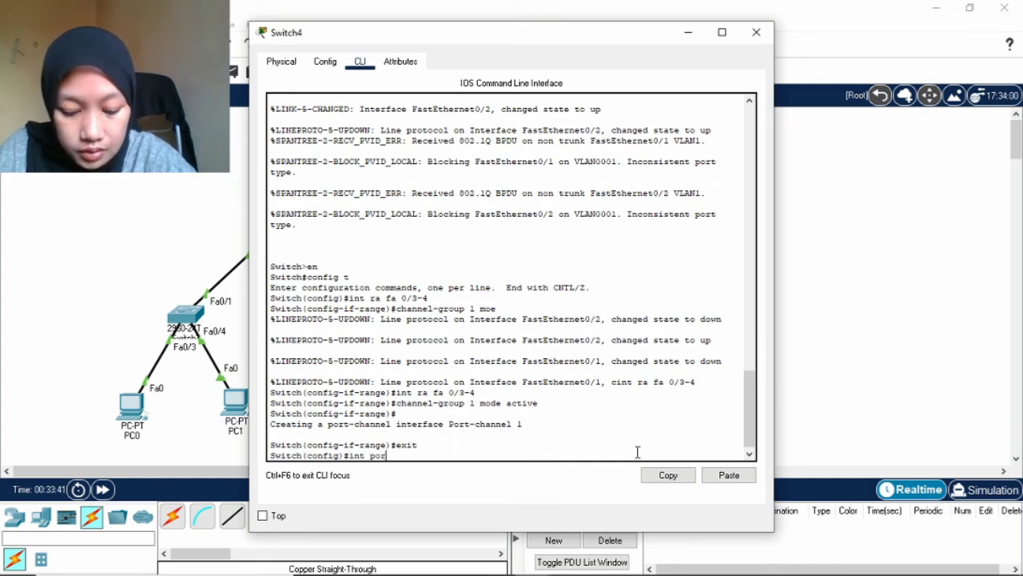
type("t-c")
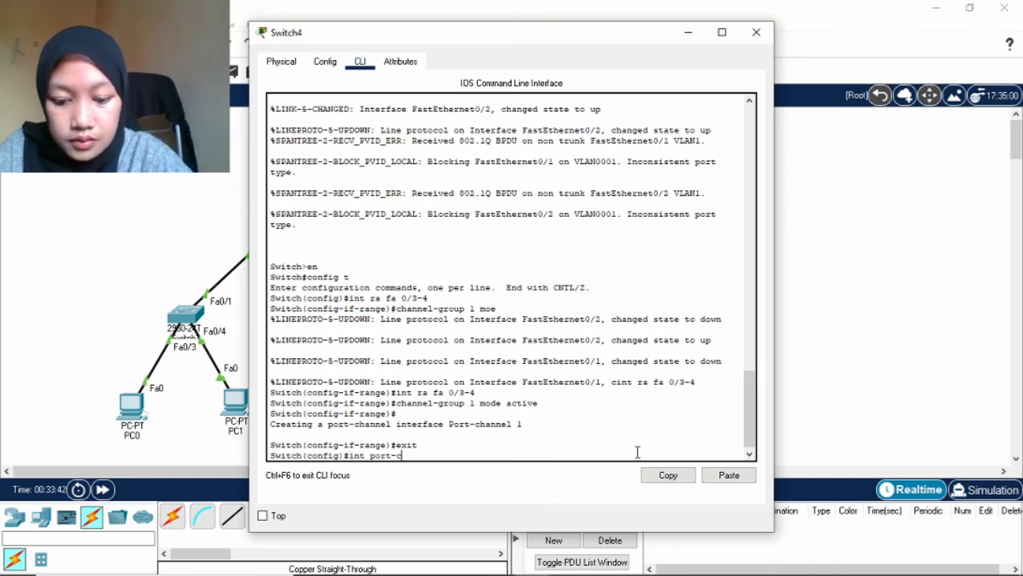
type("hannel 1")
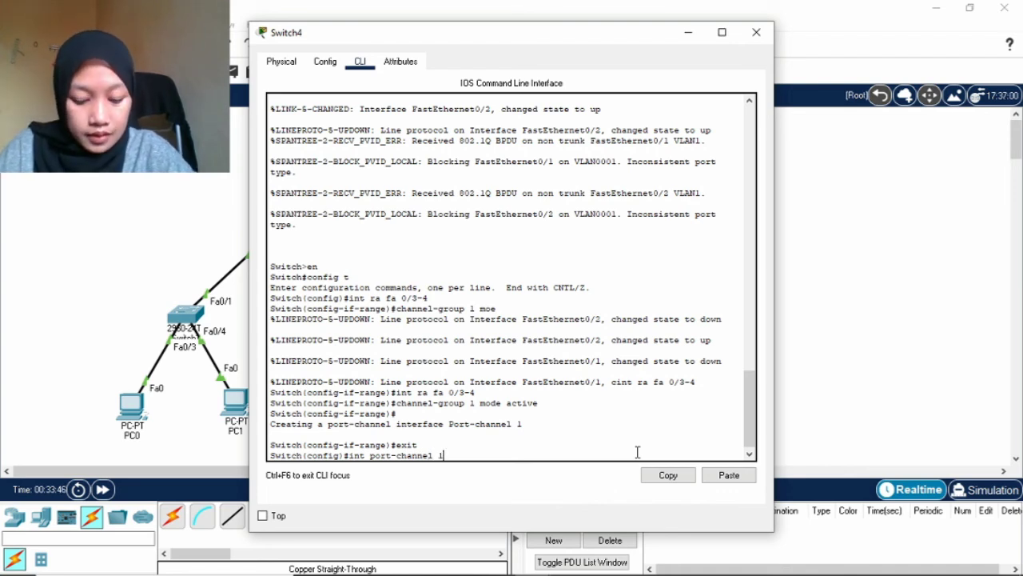
key("Return")
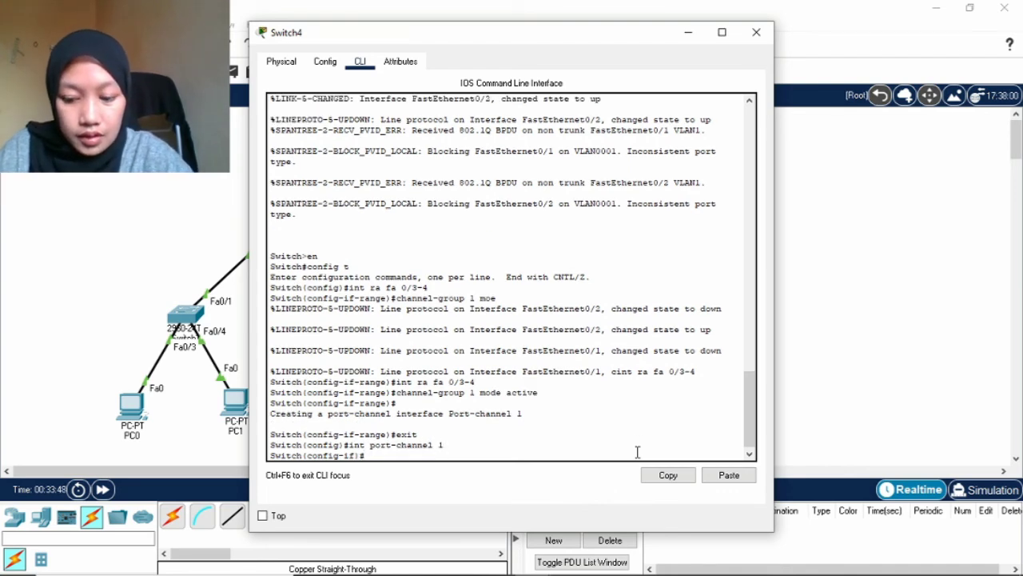
type("switc")
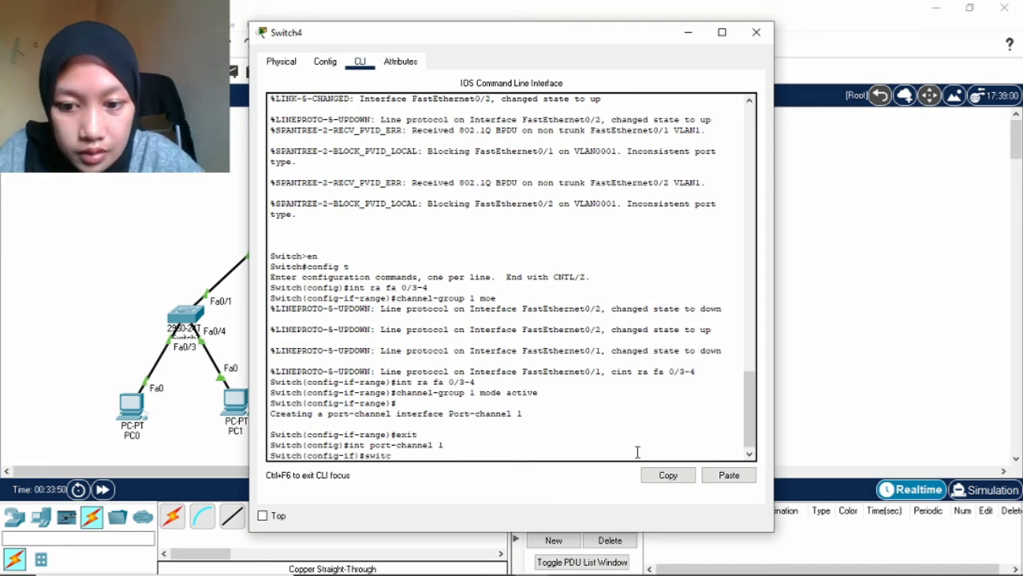
type("hport")
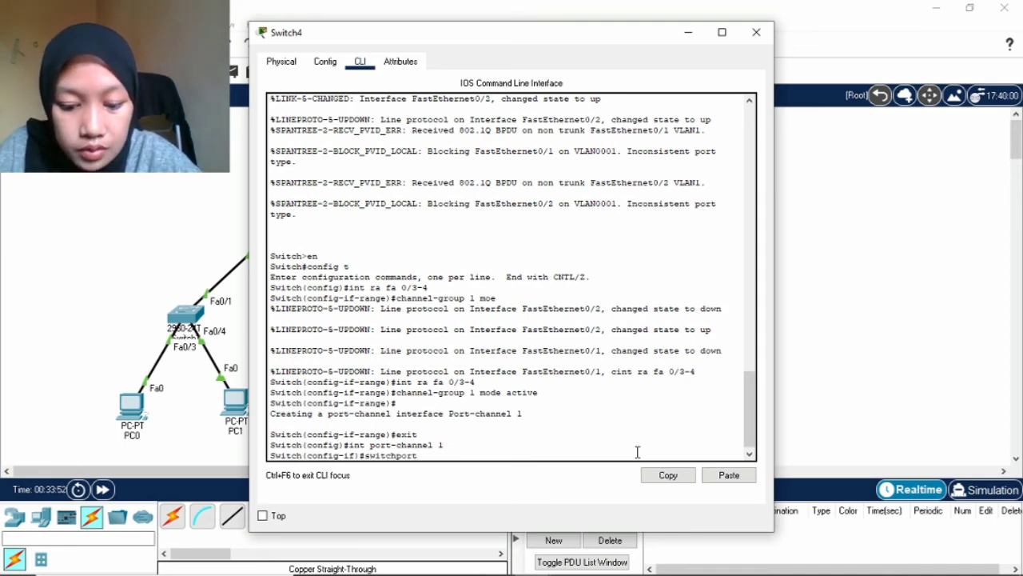
type(" mode trunk")
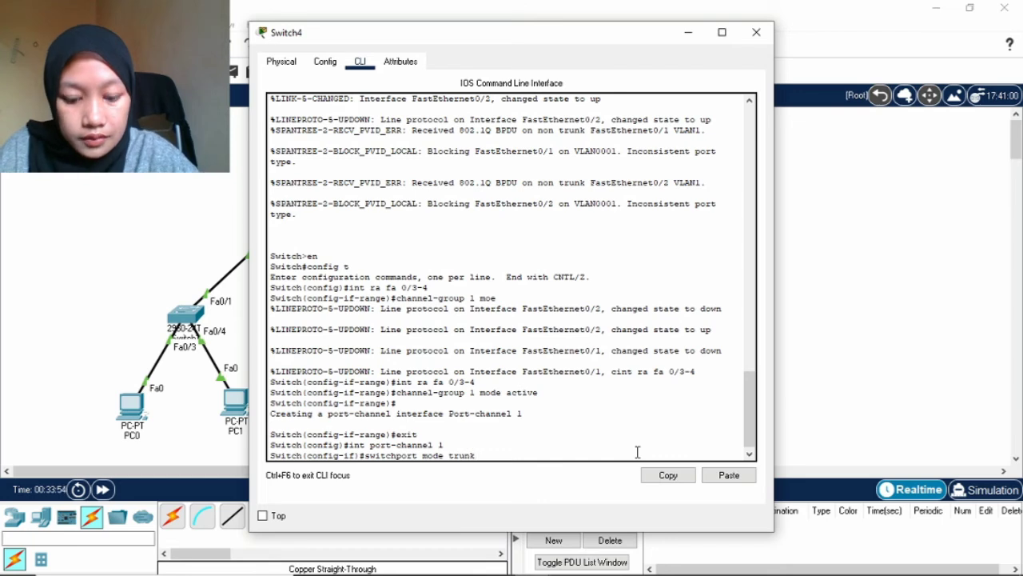
key("Return")
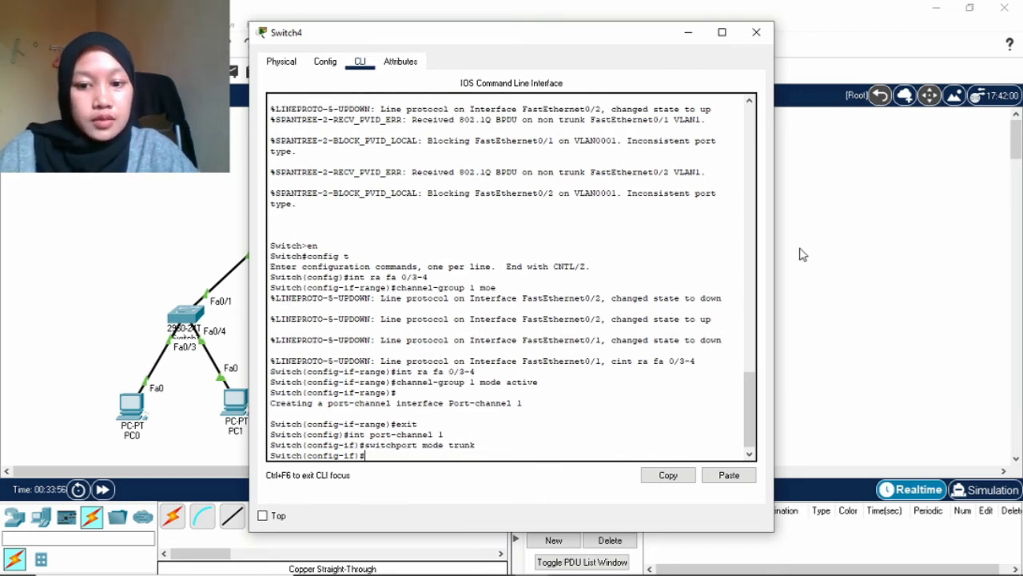
type("exitb")
key("Return")
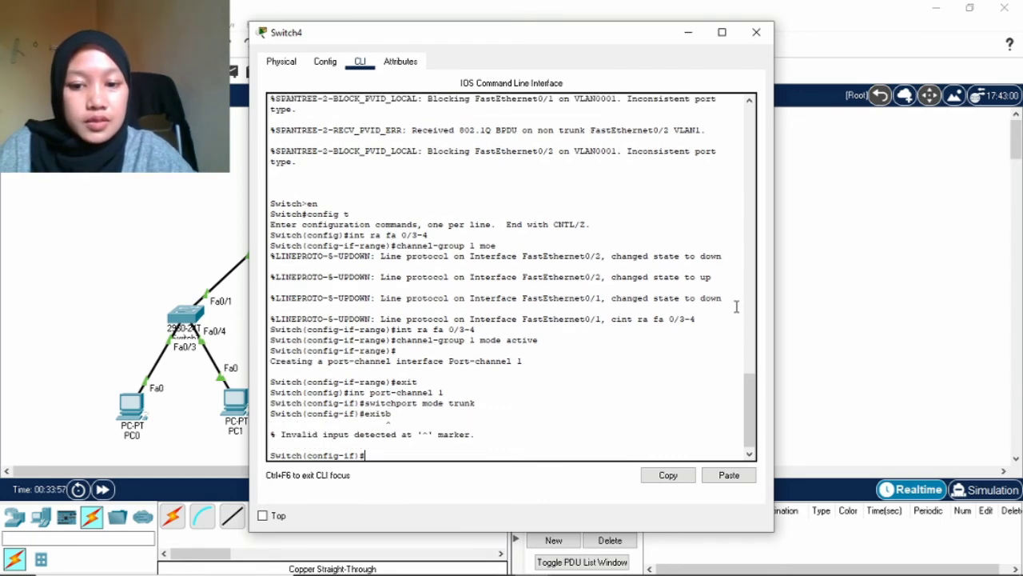
type("exit")
key("Return")
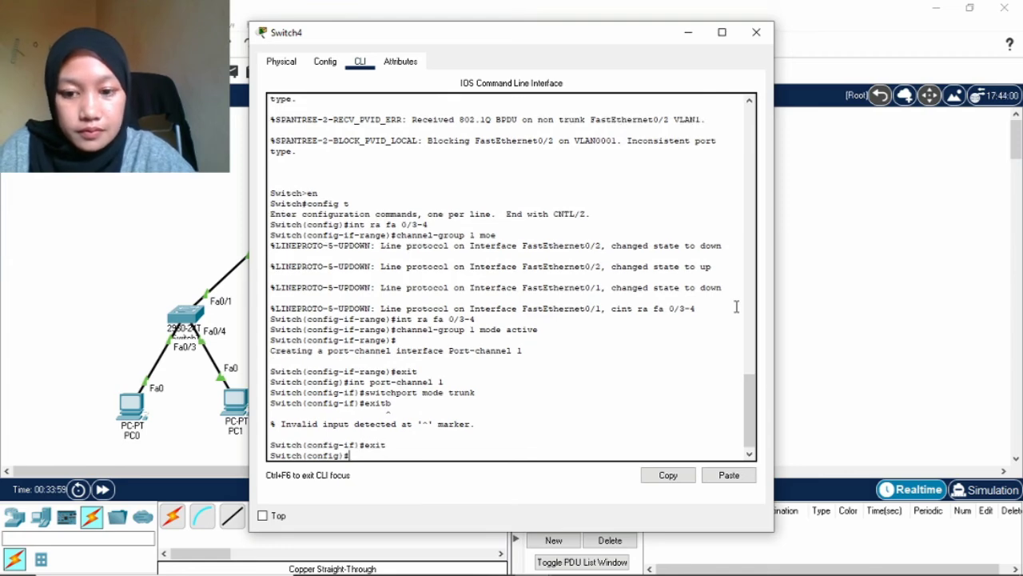
Close Switch4, open Switch5's CLI, and enter privileged and global configuration mode.
left_click(756, 32)
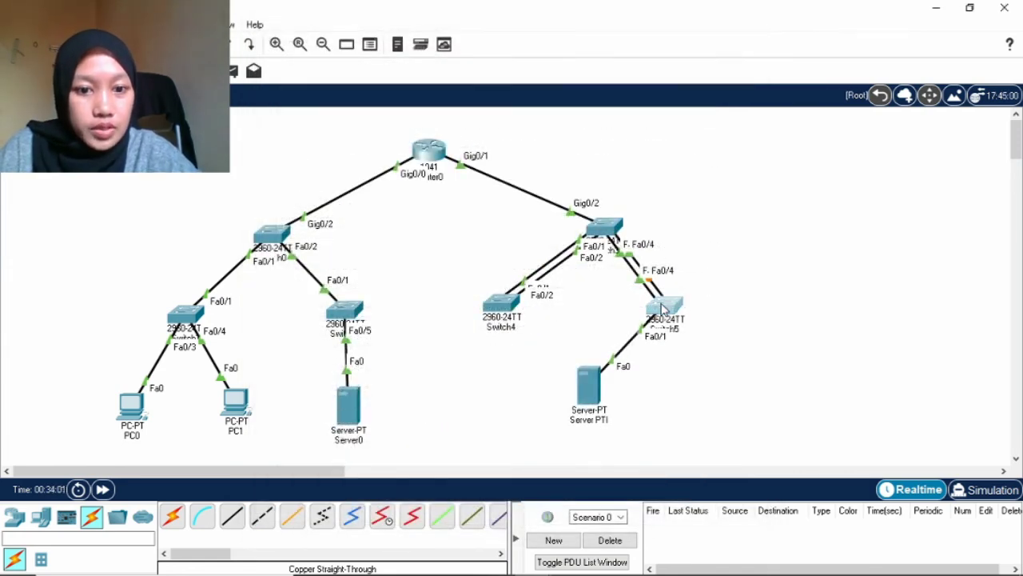
left_click(663, 308)
left_click(360, 62)
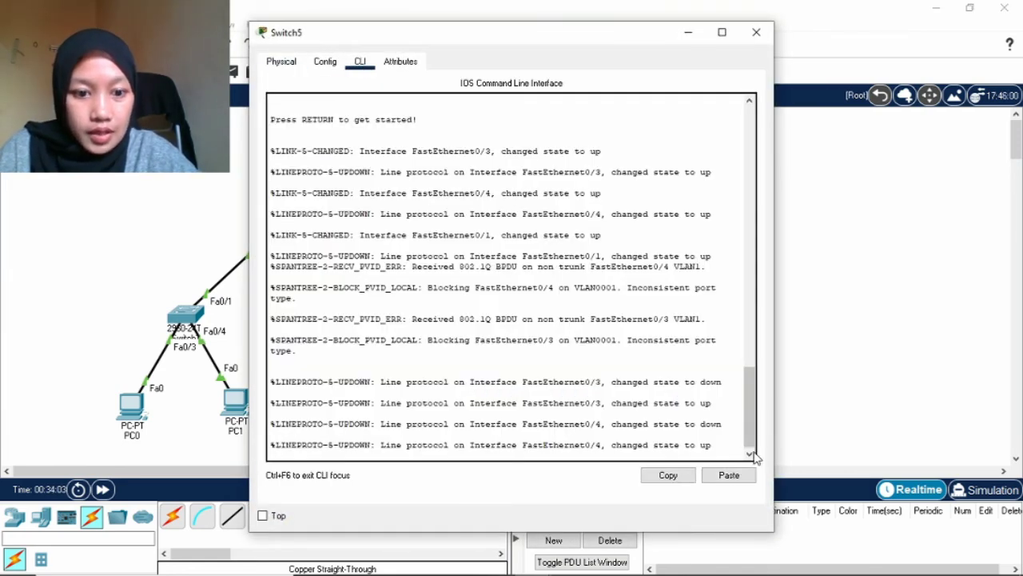
key("Return")
type("en")
key("Return")
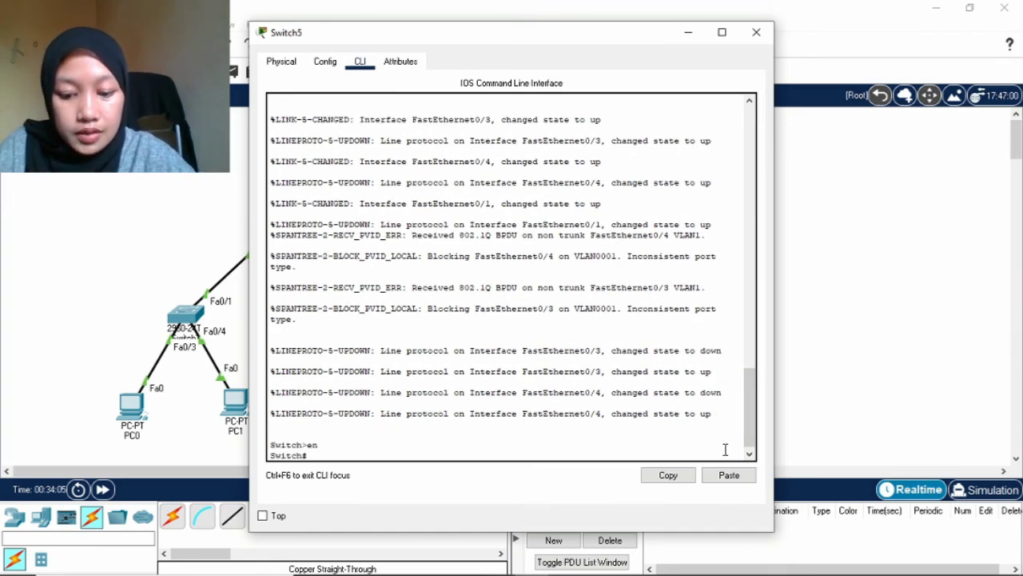
type("config")
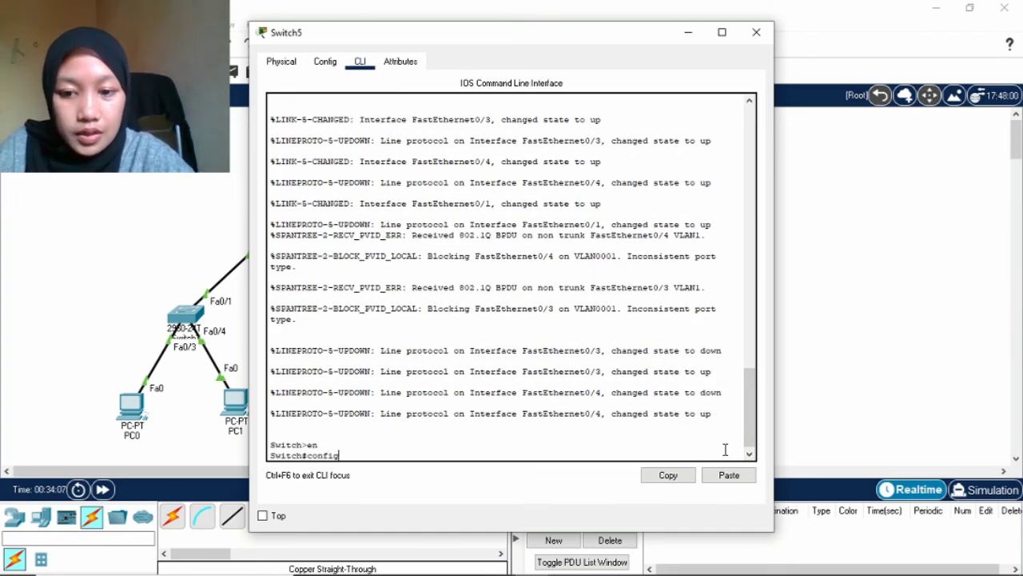
type(" t")
key("Return")
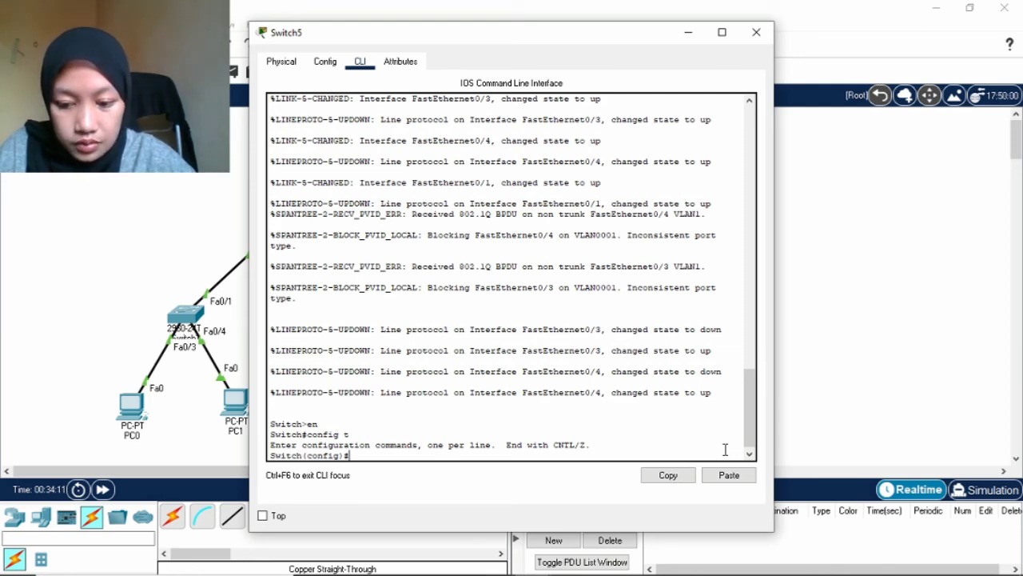
Bundle Switch5's Fa0/1-2 into LACP channel group 1 in active mode.
type("int ra fa")
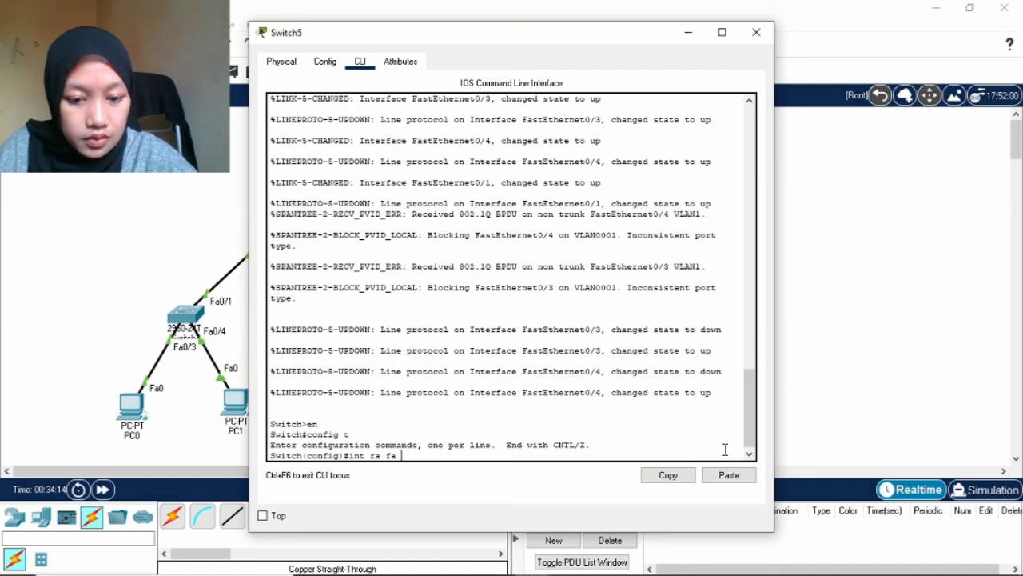
type(" 0/1")
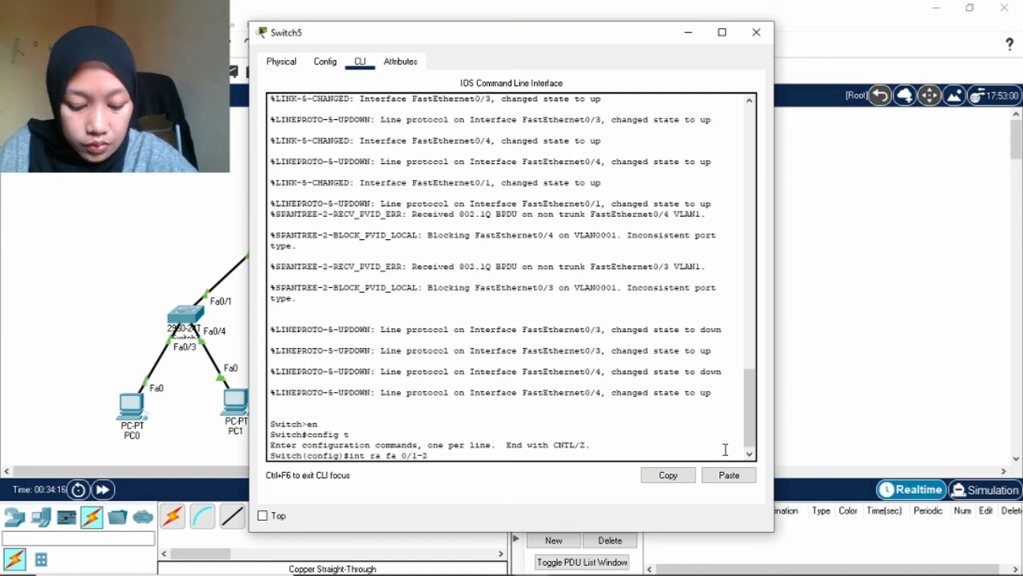
type("-2")
key("Return")
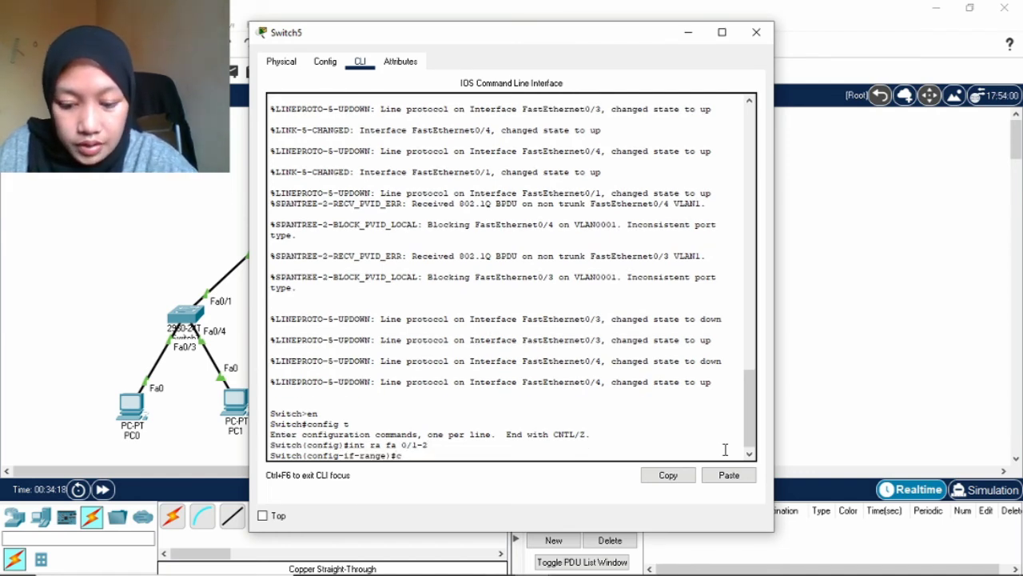
type("channel")
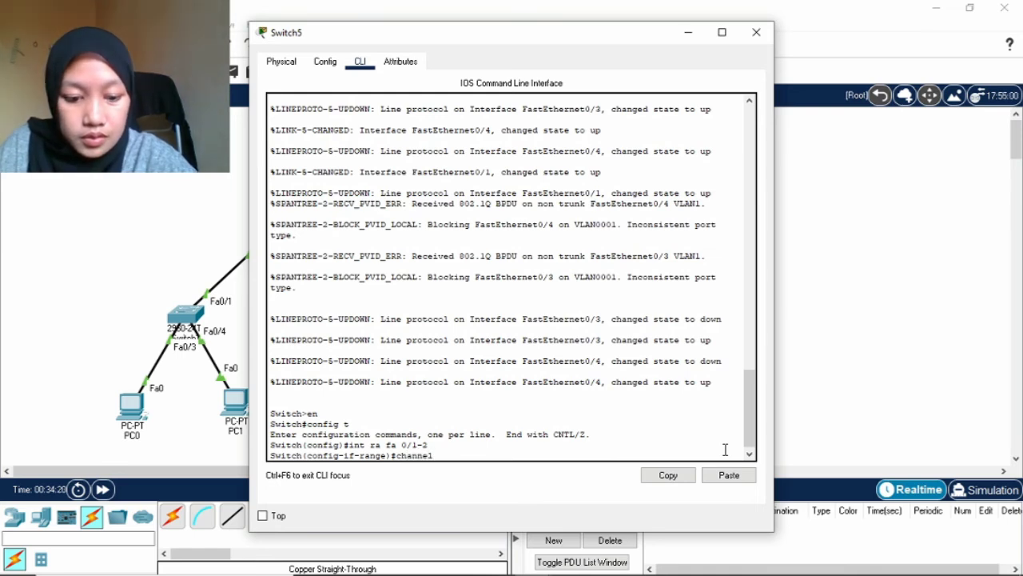
type("-group")
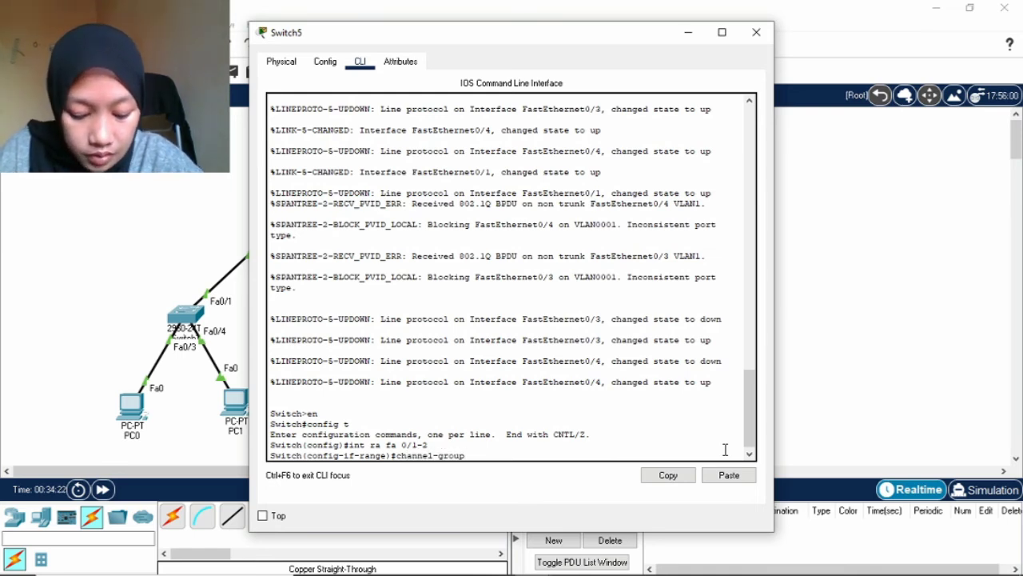
type(" 1")
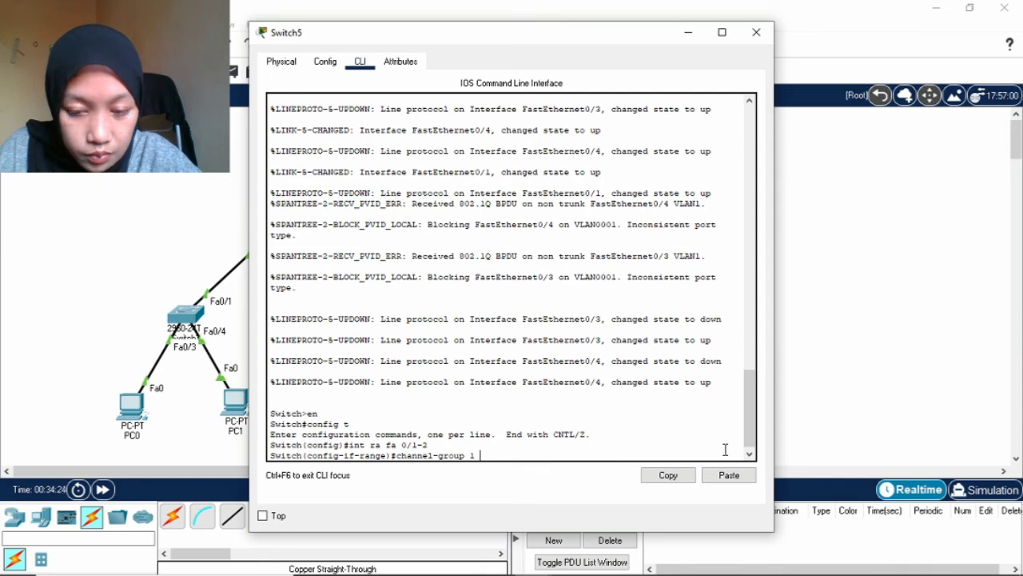
type(" mode active")
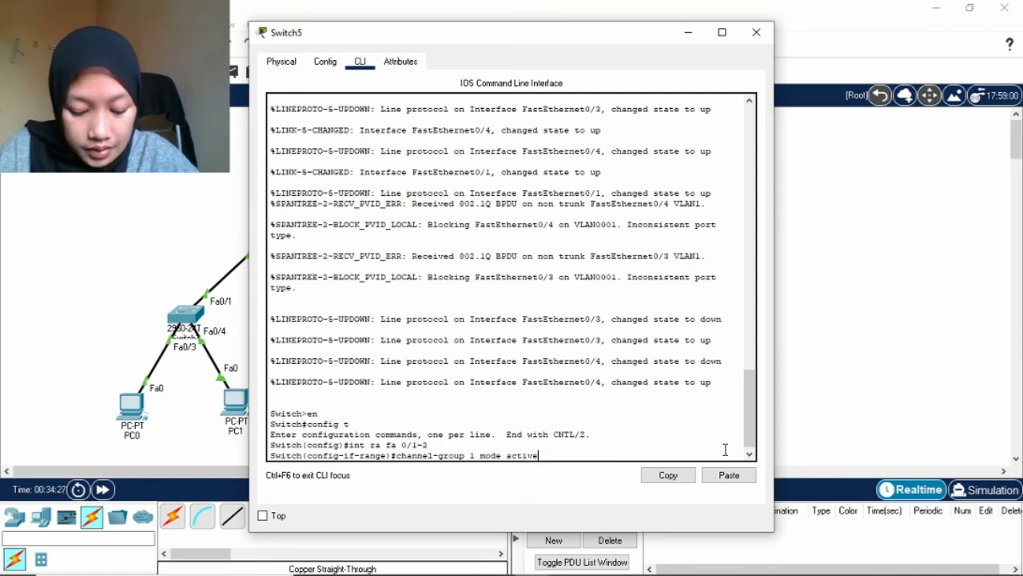
key("Return")
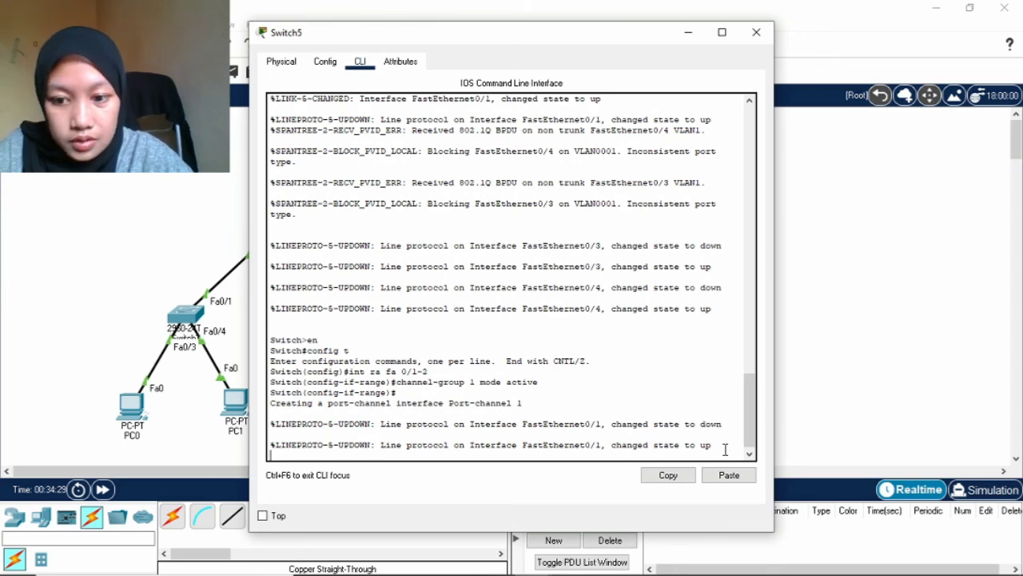
key("Return")
Set Port-channel 1 to switchport mode trunk, exit, and close Switch5's window.
type("int")
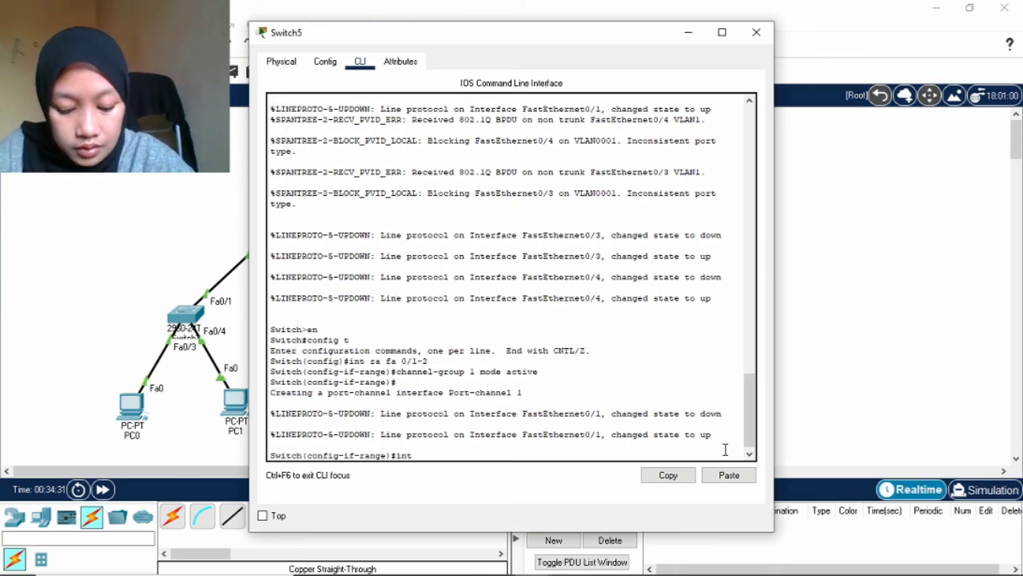
type(" port")
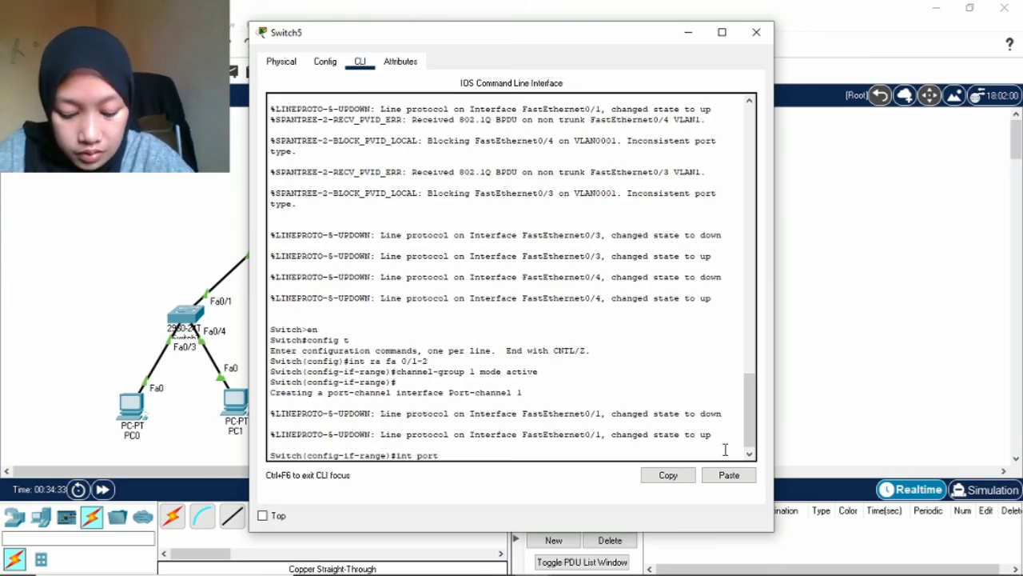
type("-")
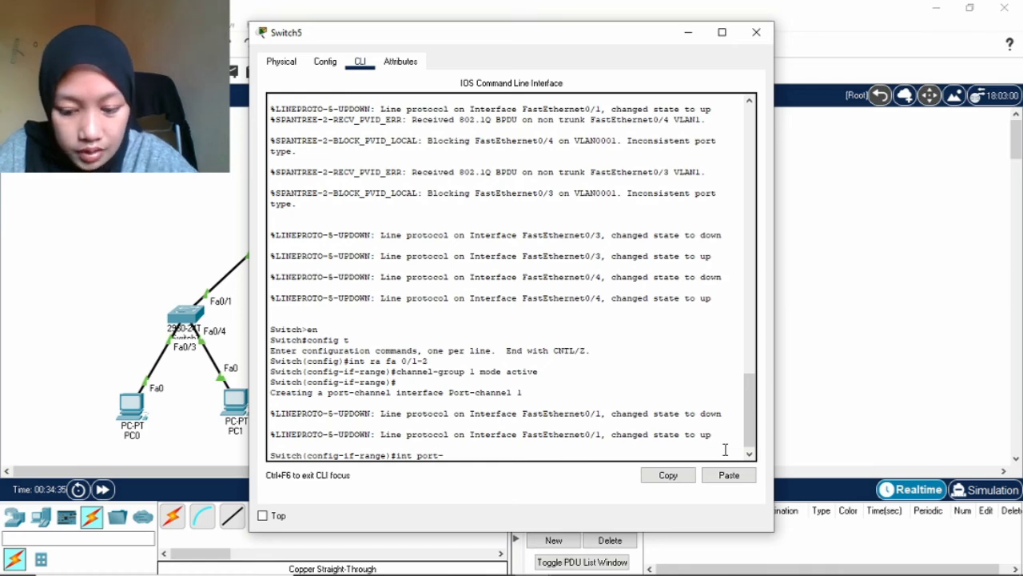
type("channel")
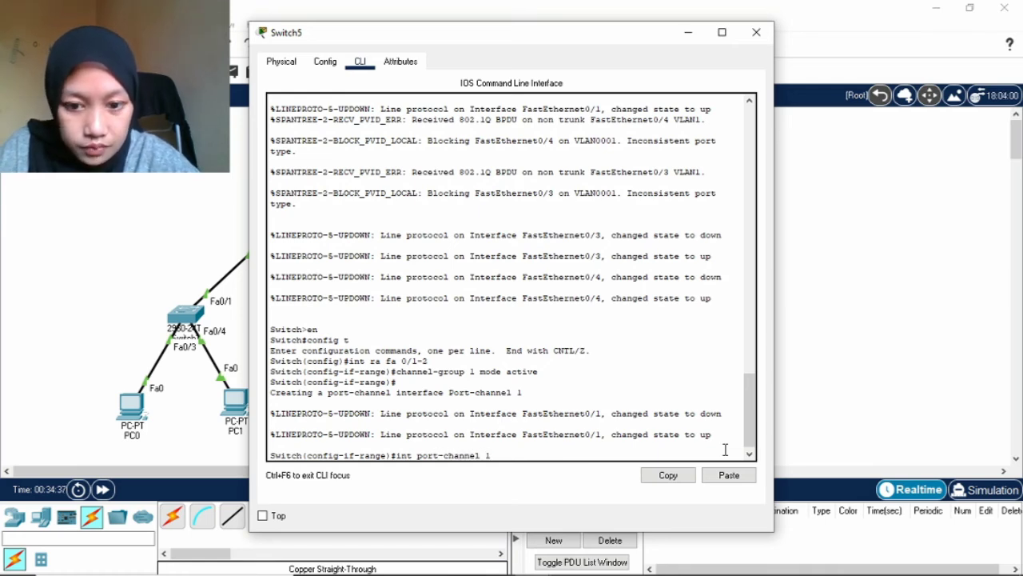
type(" 1")
key("Return")
type("sw")
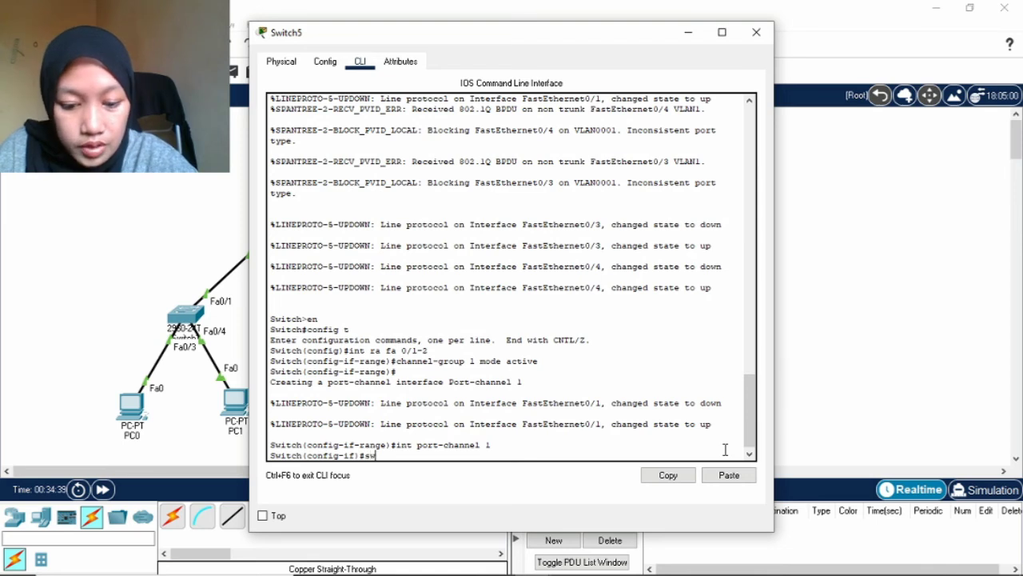
type("itc")
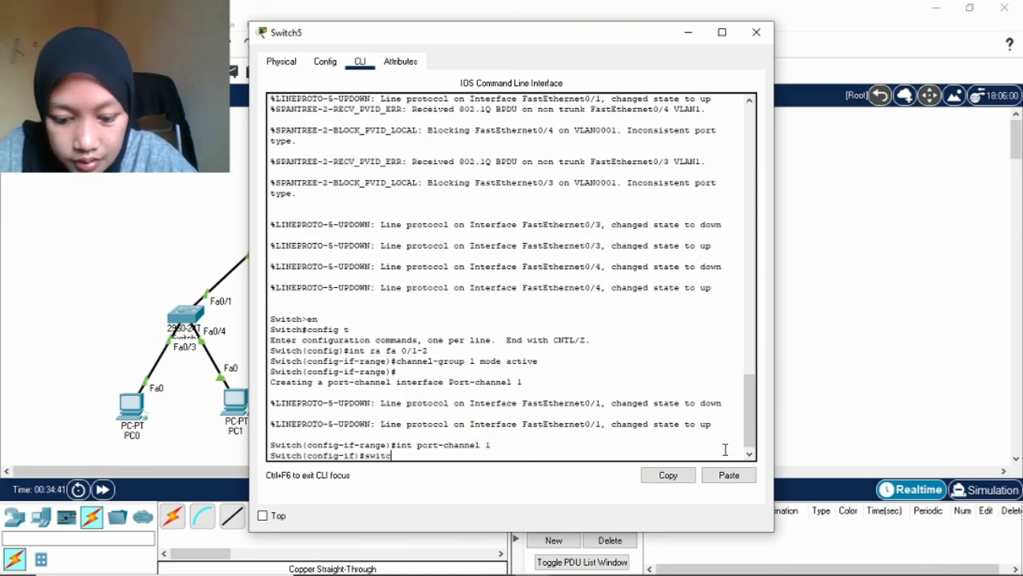
type("hport m")
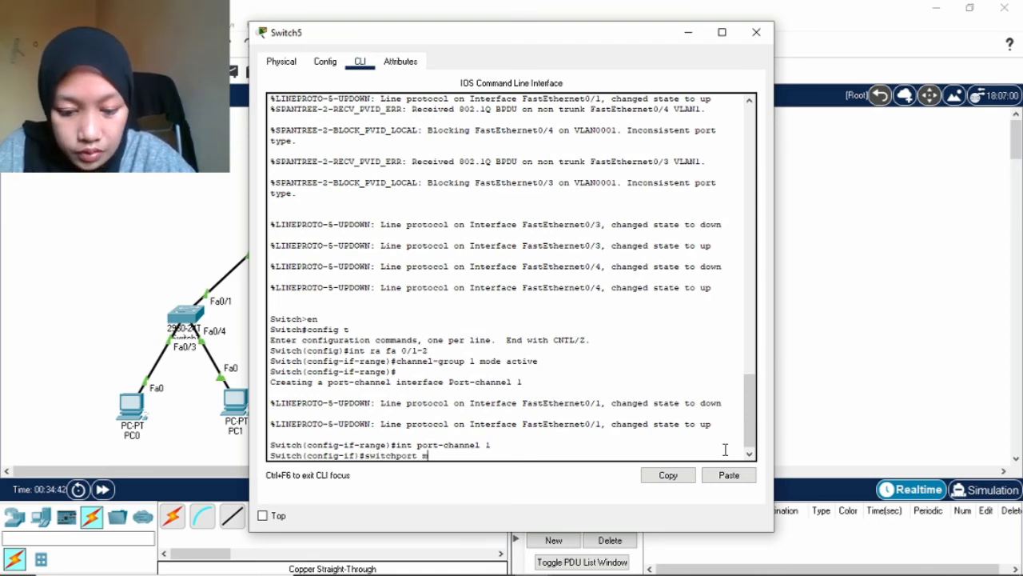
type("ode trunk")
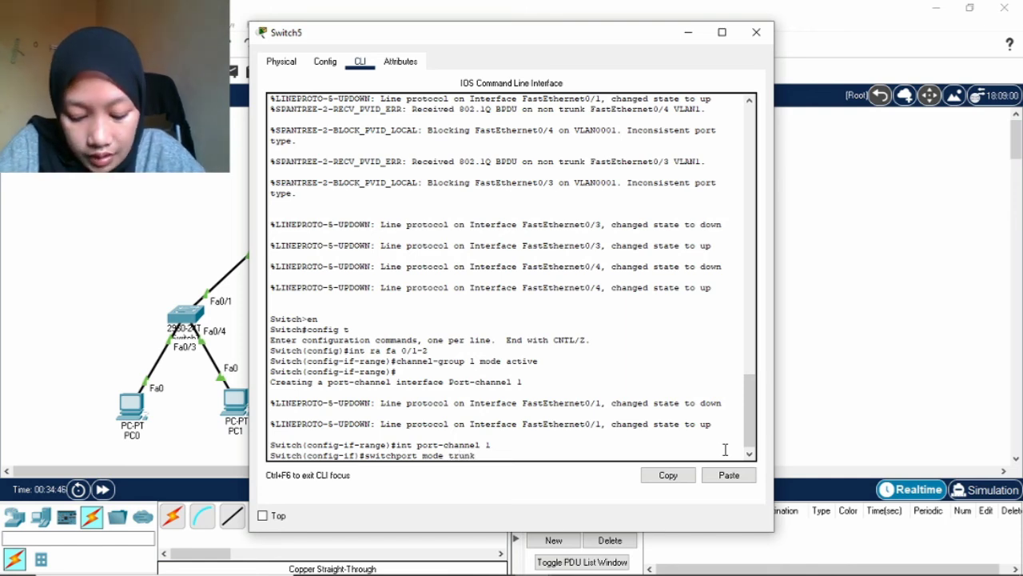
key("Return")
type("exit")
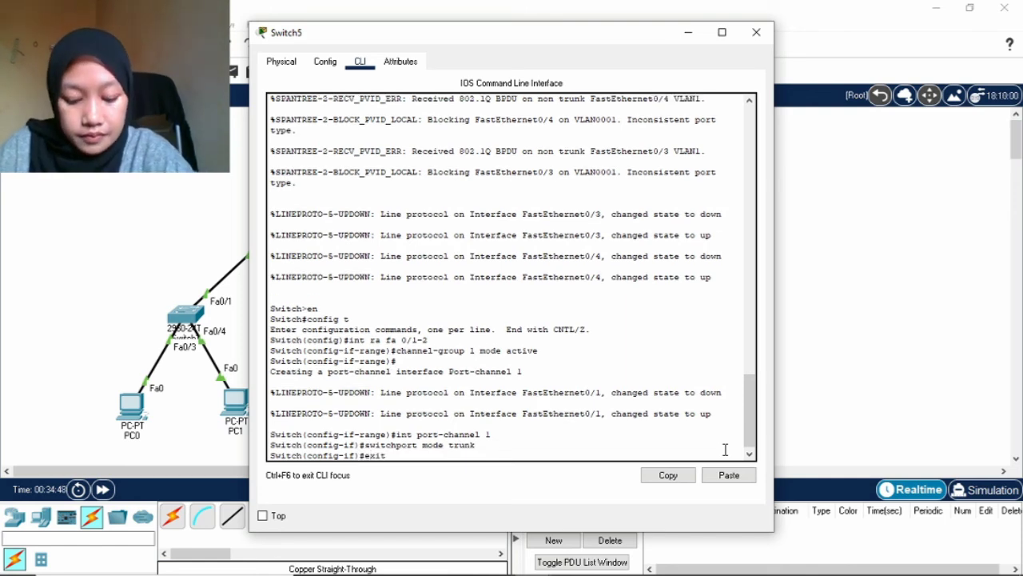
key("Return")
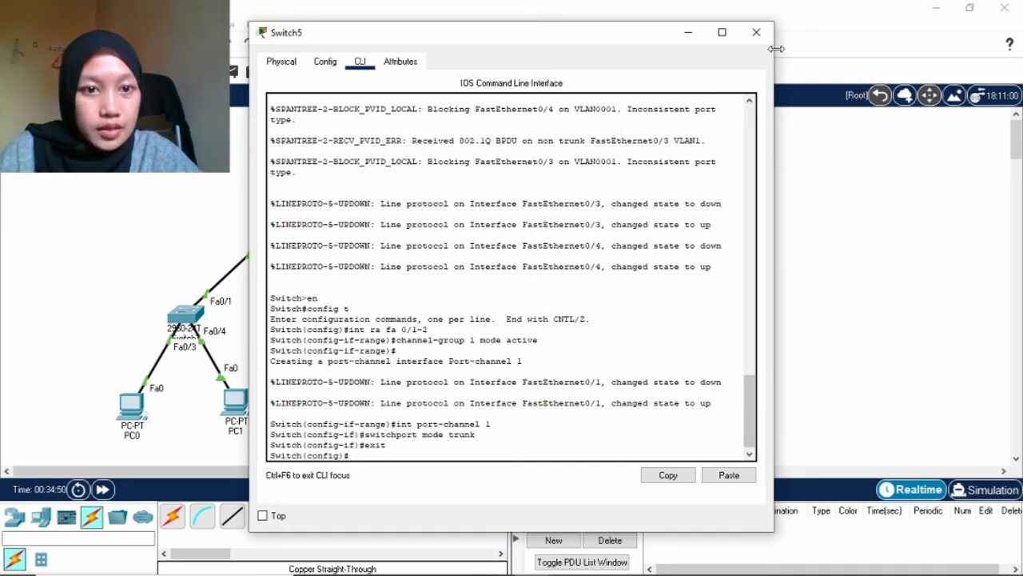
left_click(755, 32)
Show the assignment diagram beside the network, then maximize the Packet Tracer window.
key("super+Down")
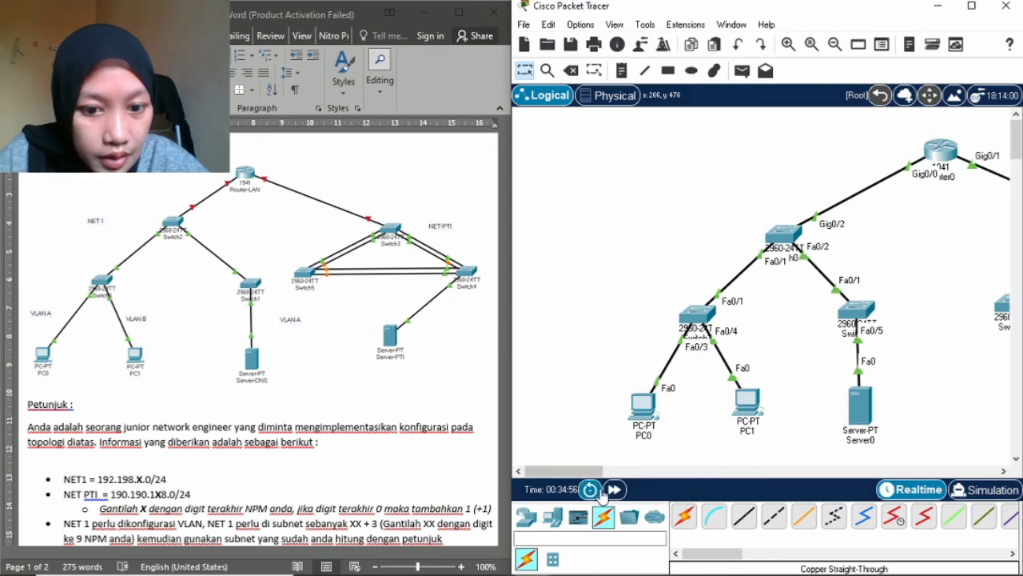
left_click_drag(591, 472, 656, 471)
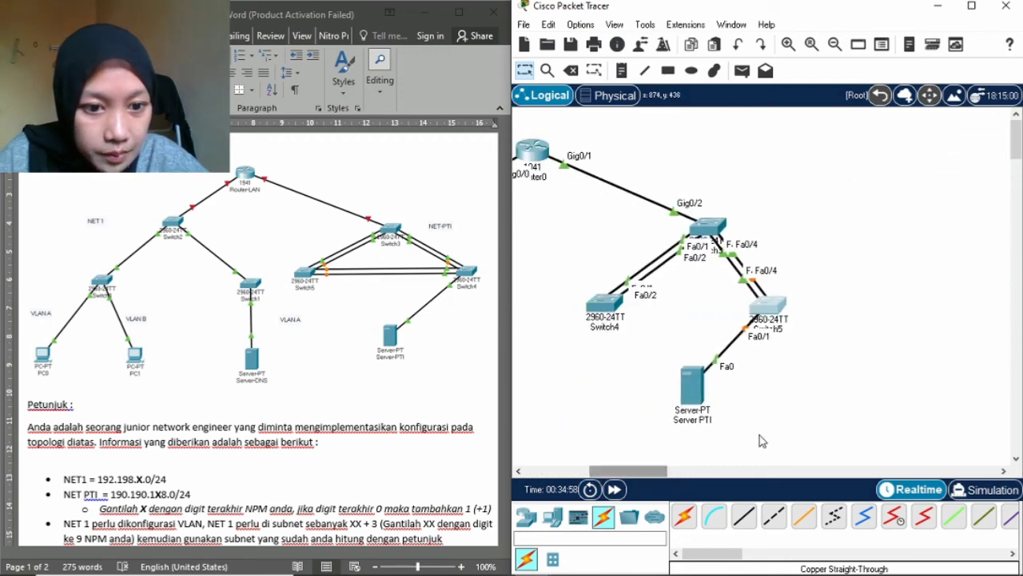
left_click(968, 12)
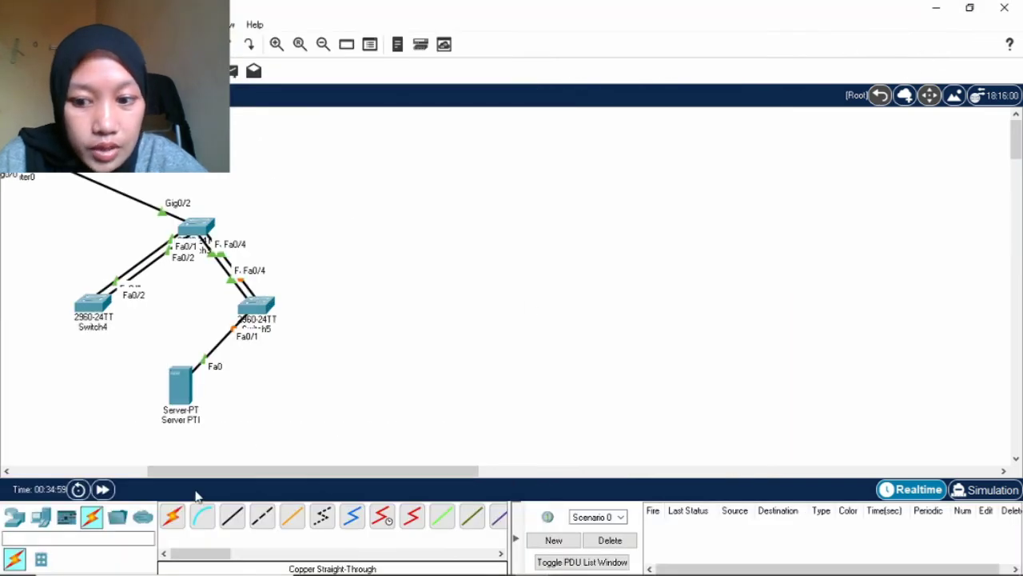
left_click_drag(433, 474, 363, 475)
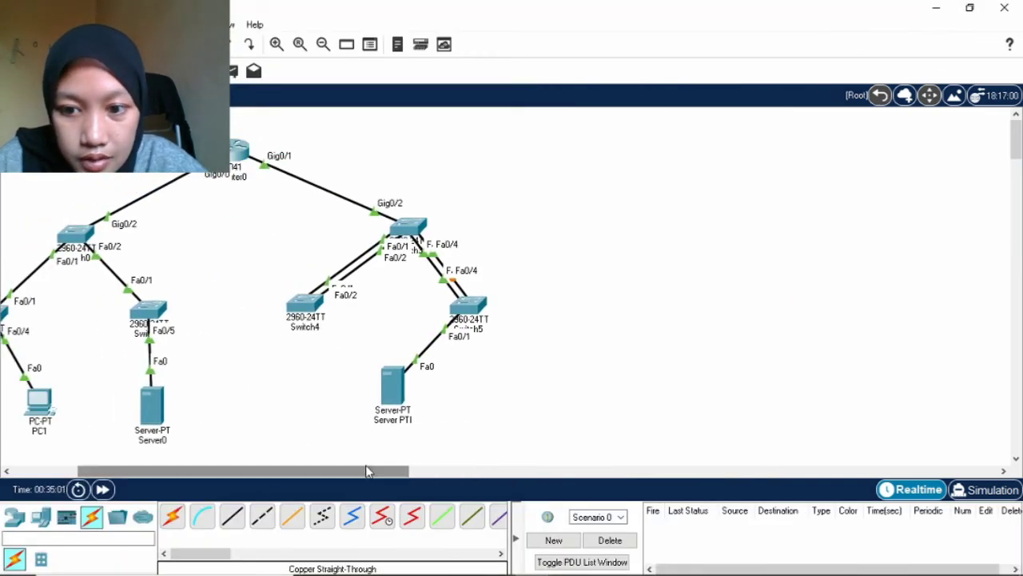
Cable Switch4 to Switch5 with straight-through copper on Fa0/7–Fa0/7 and Fa0/8–Fa0/8.
left_click(232, 515)
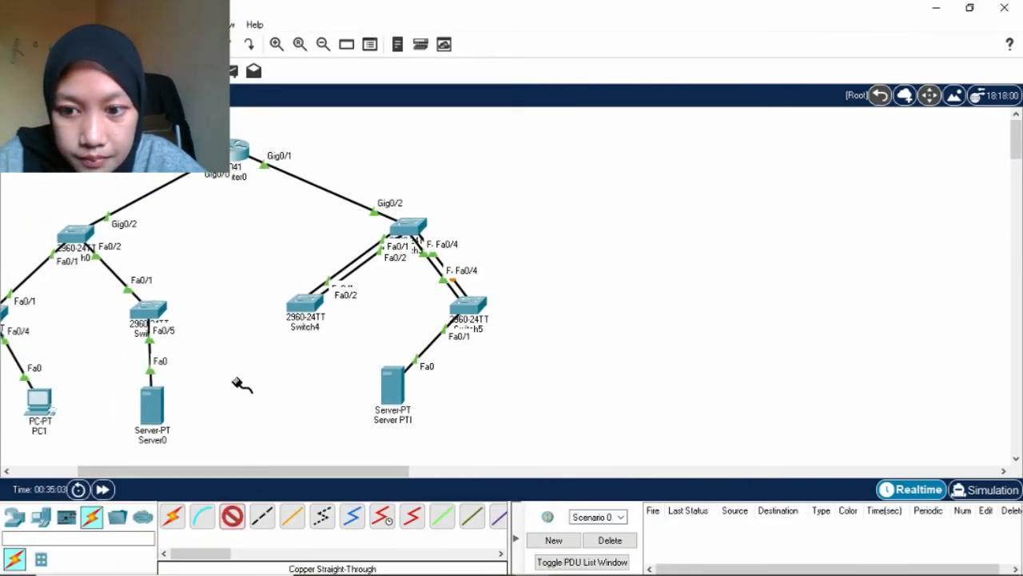
left_click(304, 310)
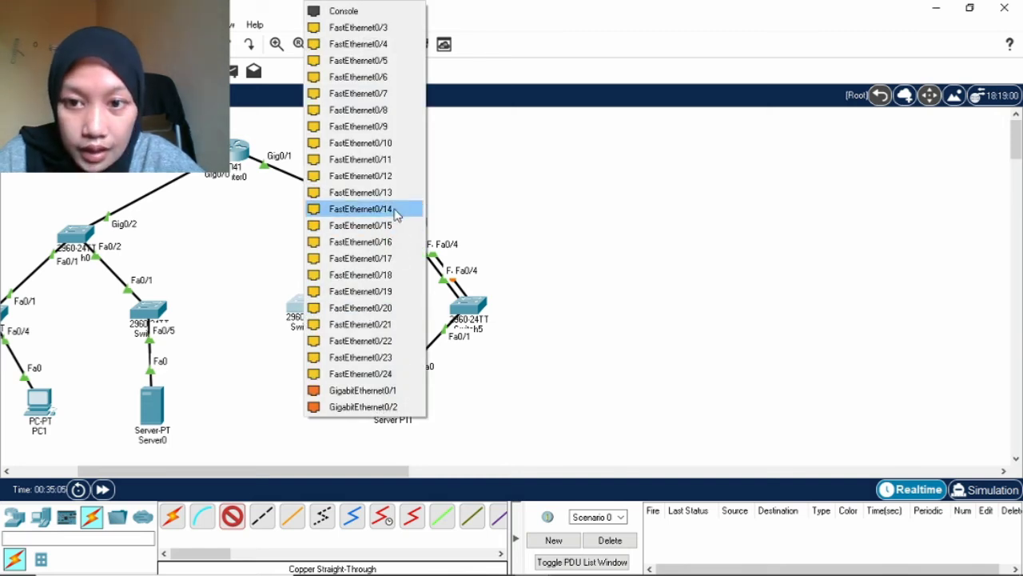
left_click(385, 94)
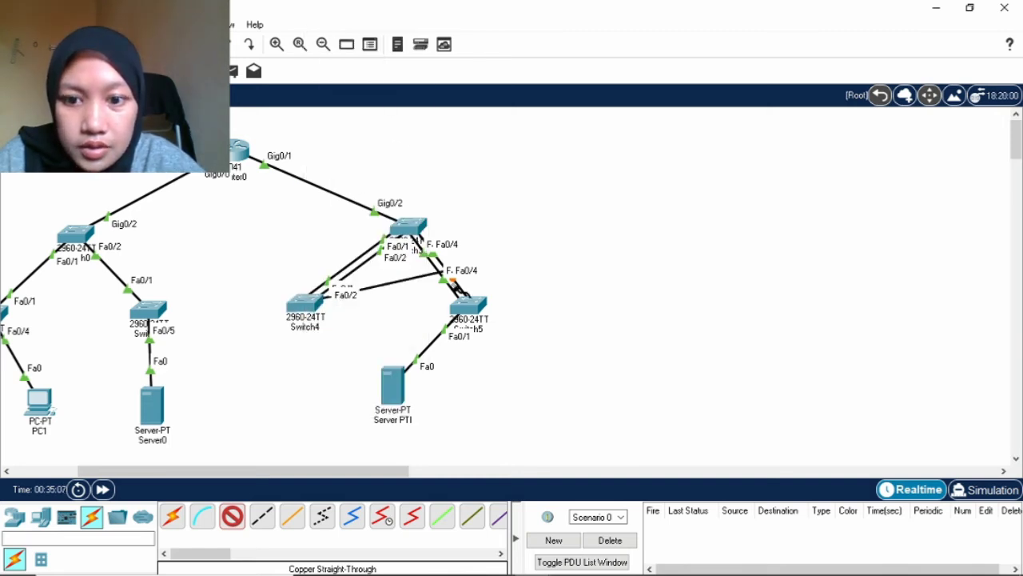
left_click(471, 307)
left_click(528, 77)
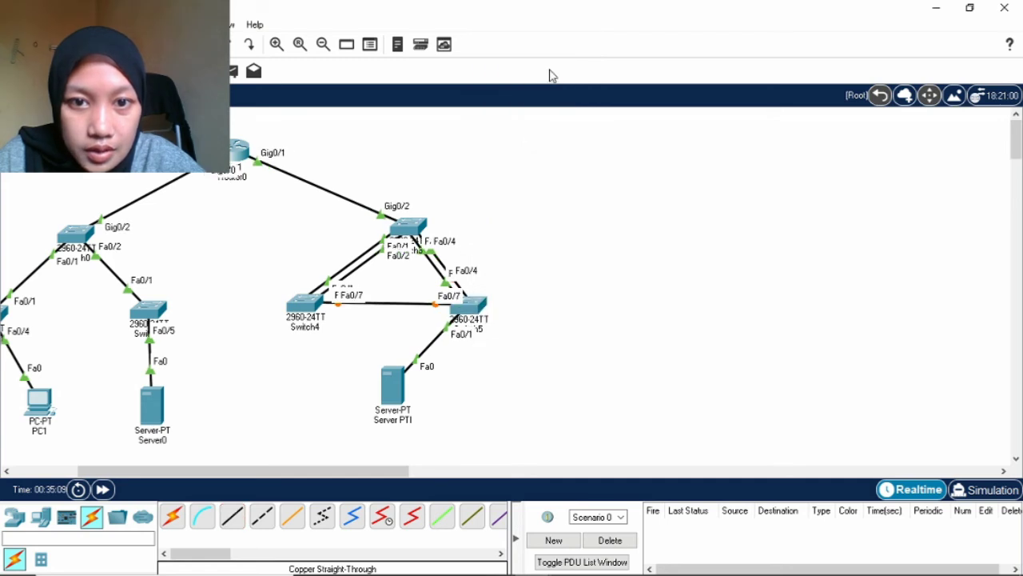
left_click(233, 517)
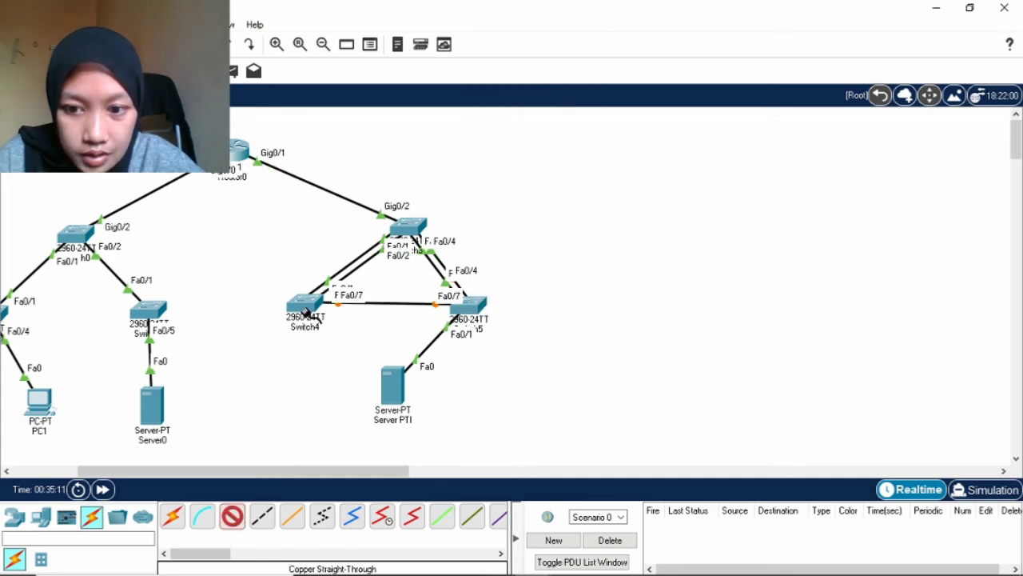
left_click(312, 313)
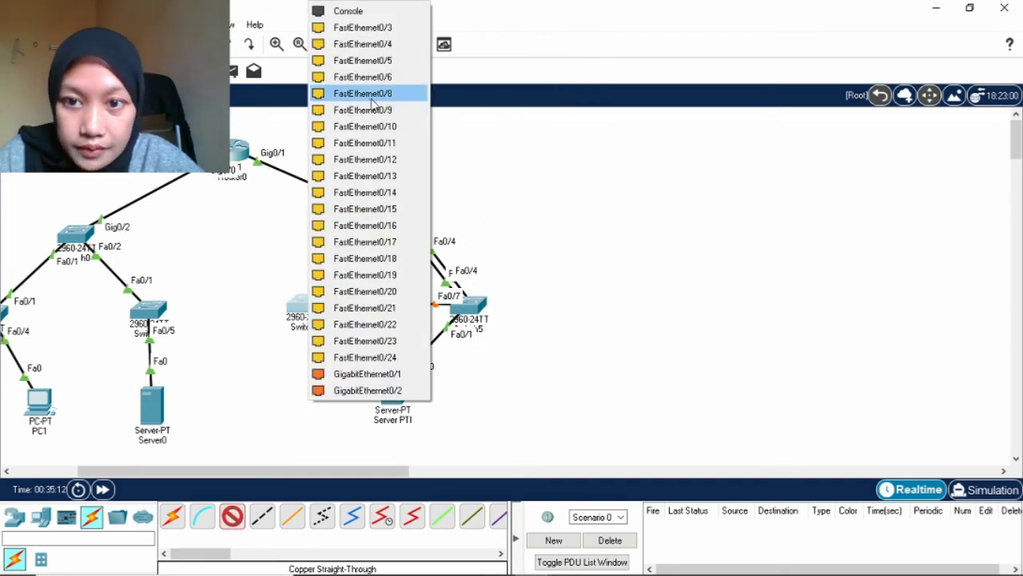
left_click(373, 96)
left_click(470, 304)
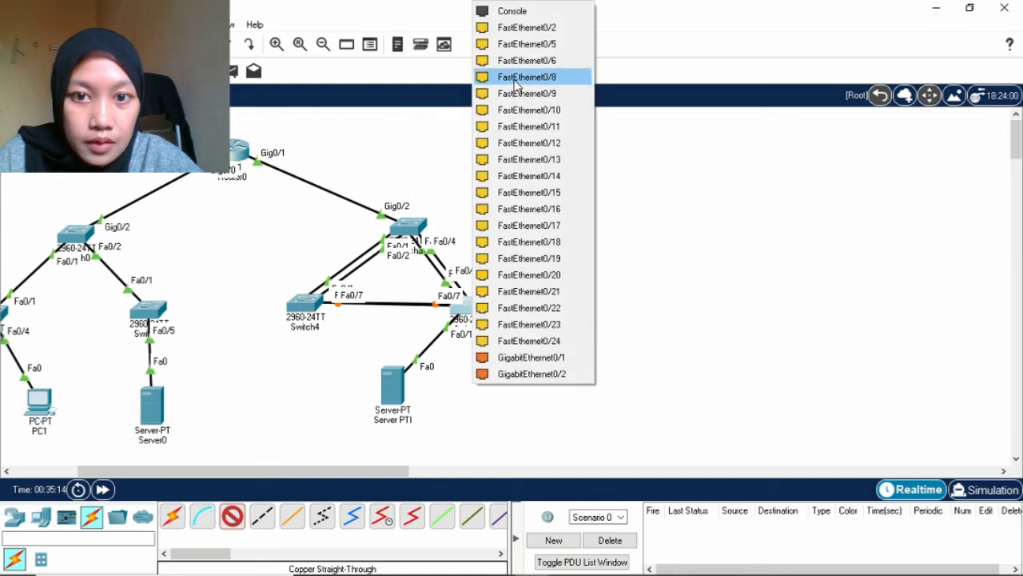
left_click(510, 77)
left_click_drag(332, 472, 253, 472)
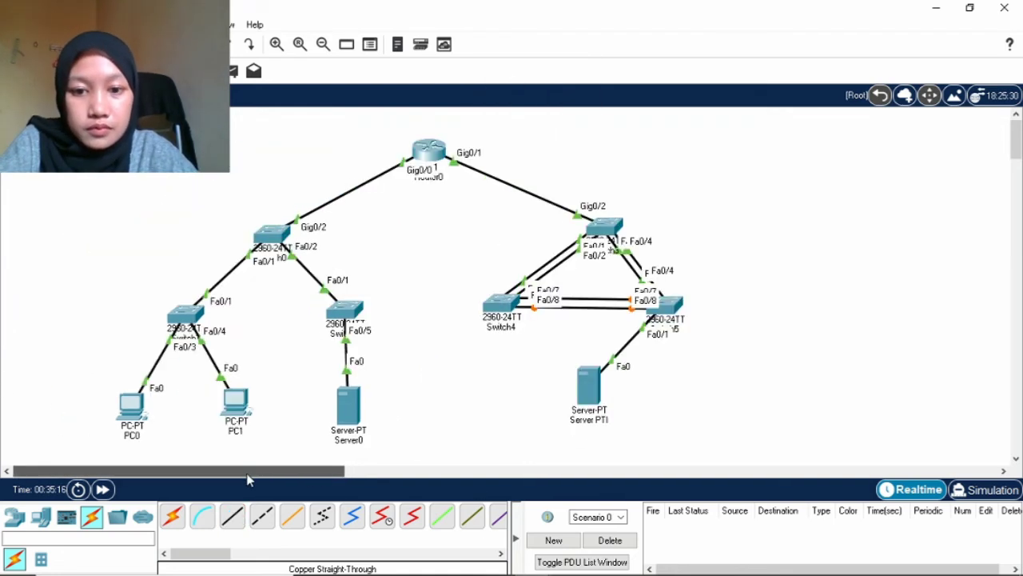
In Switch4's CLI, bundle Fa0/7–8 into channel-group 2 mode active (LACP).
left_click(506, 307)
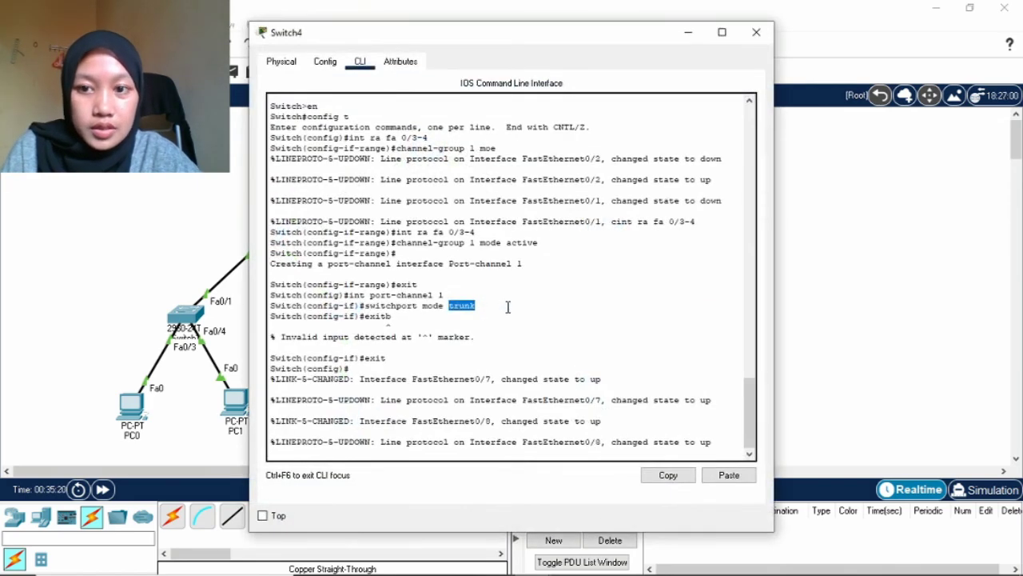
left_click(724, 443)
key("Return")
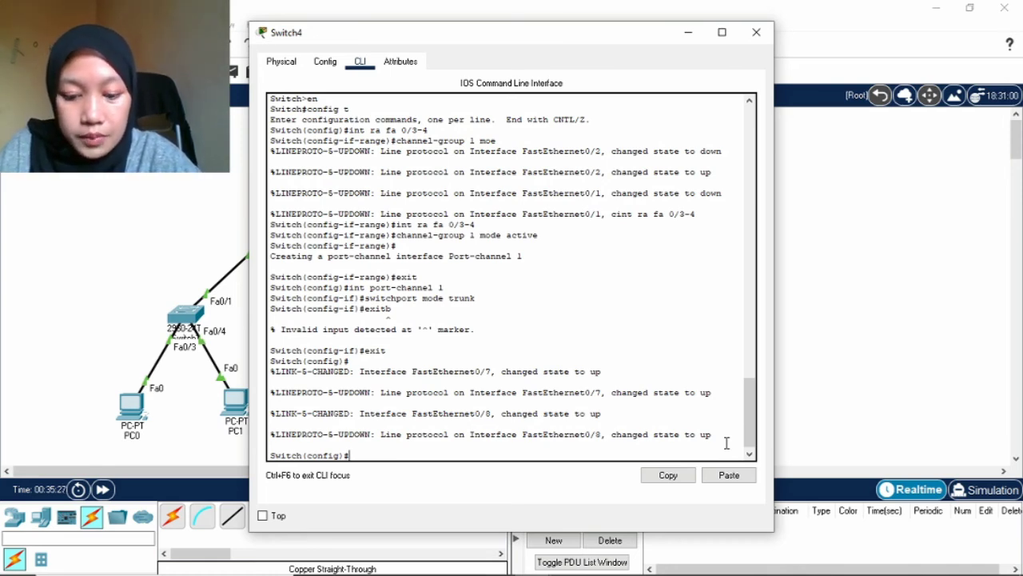
type("int")
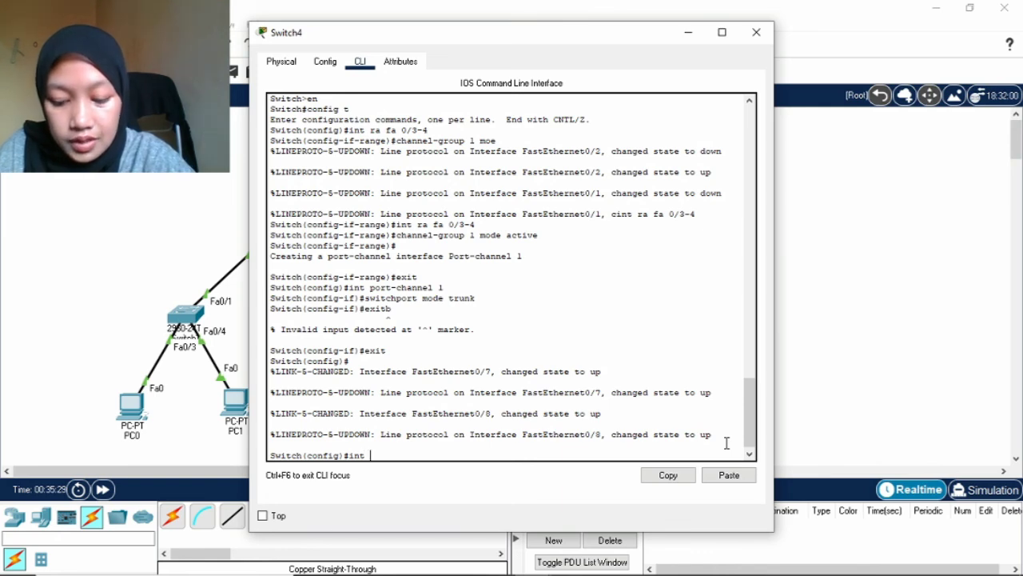
type(" ra fa 0/")
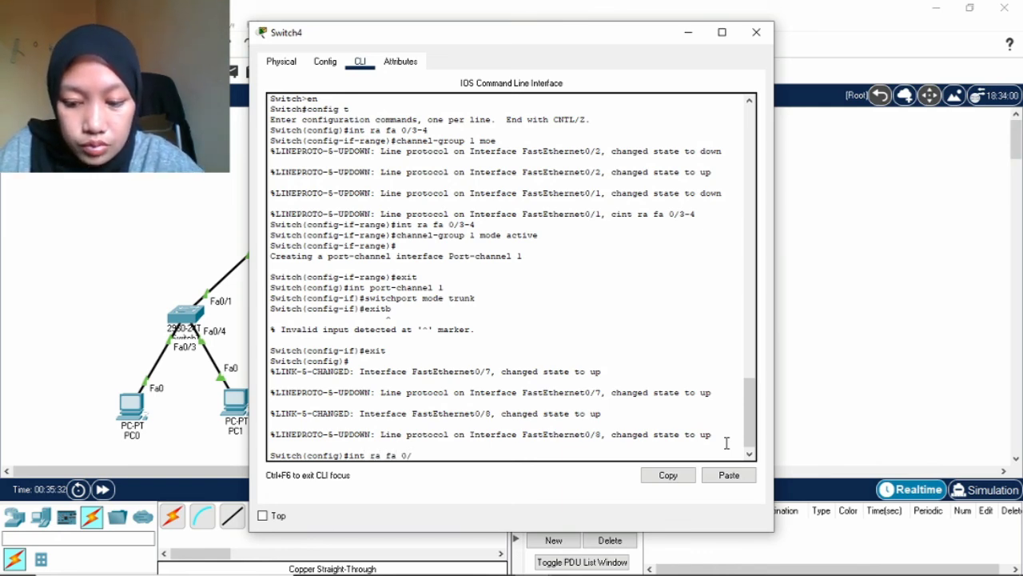
type("7-8")
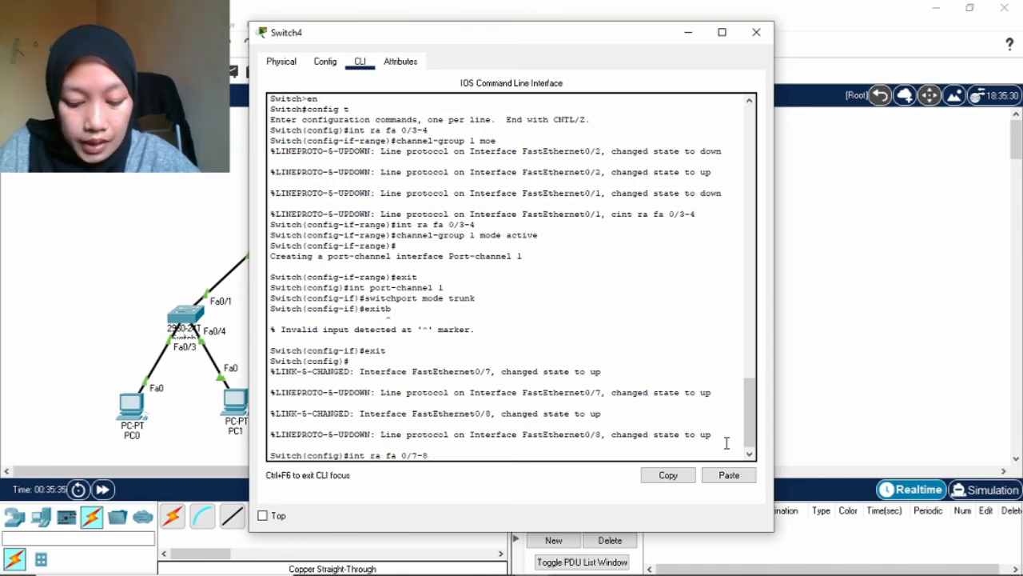
key("Return")
type("ch(config-if-range)#c")
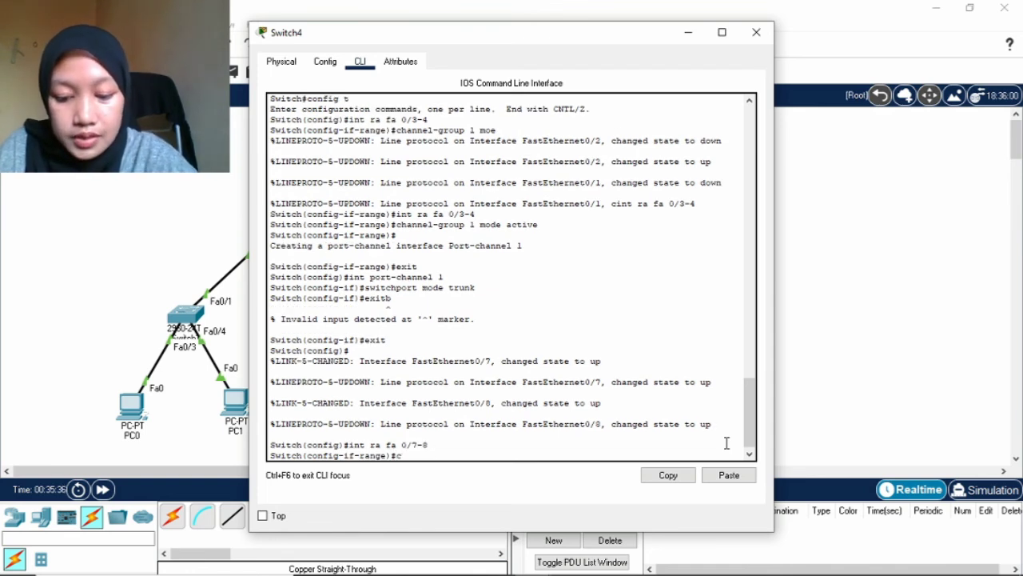
type("hannel-group 2")
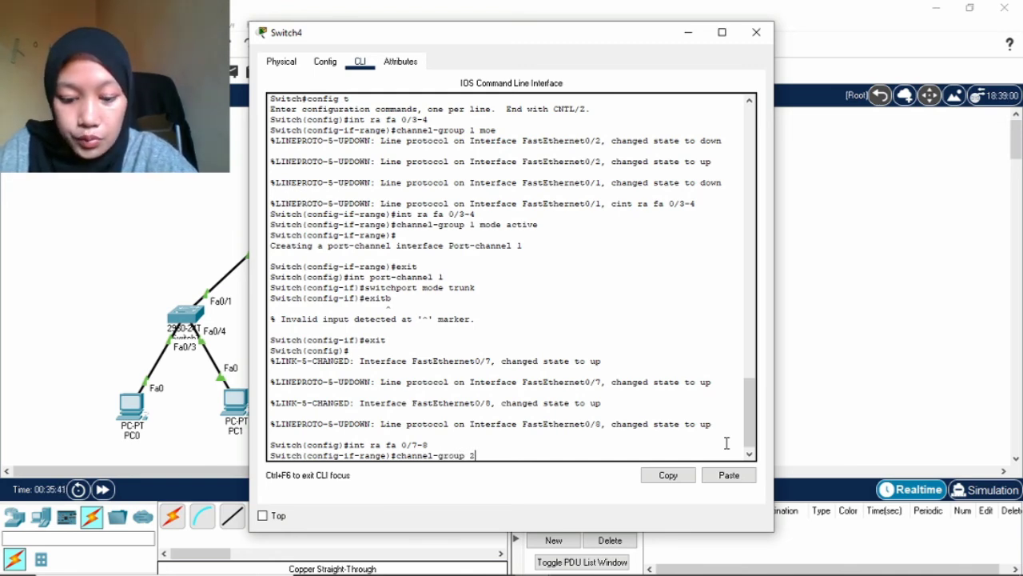
type(" mode acti")
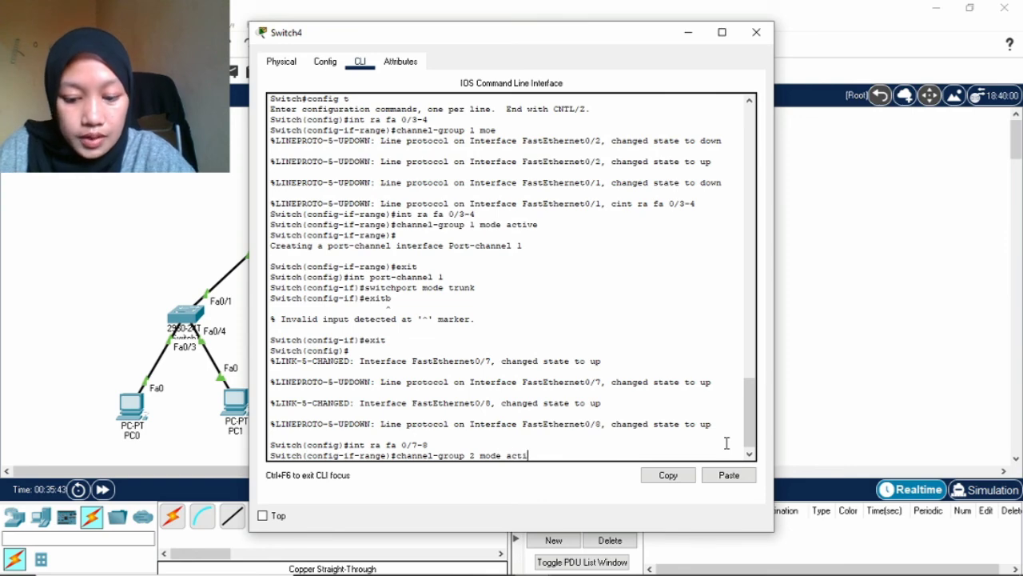
type("ve")
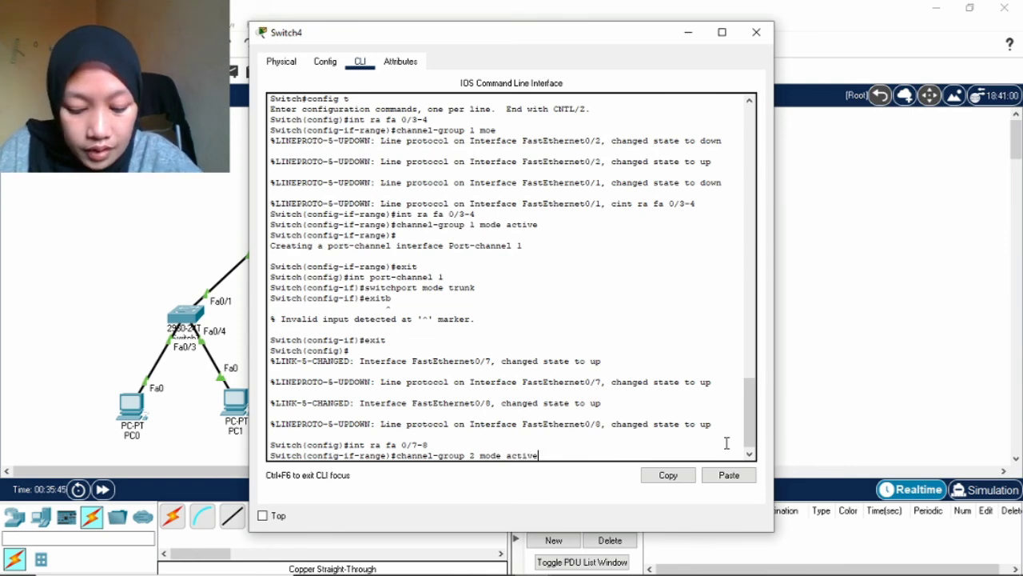
key("Return")
Set Switch4's Port-channel 2 to switchport mode trunk, exit, then open Switch5's configuration window.
key("Return")
type("ex")
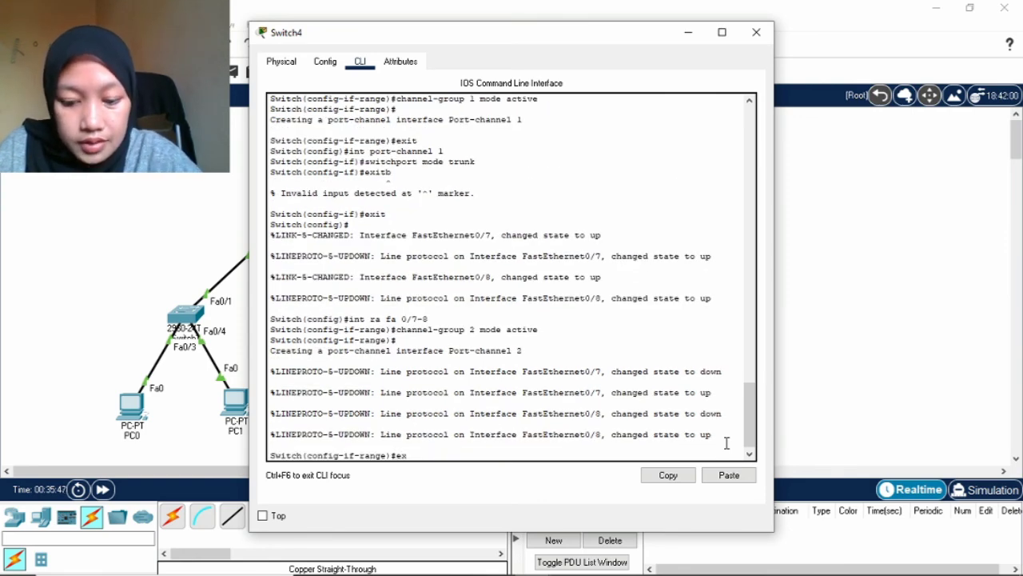
type("it")
key("Return")
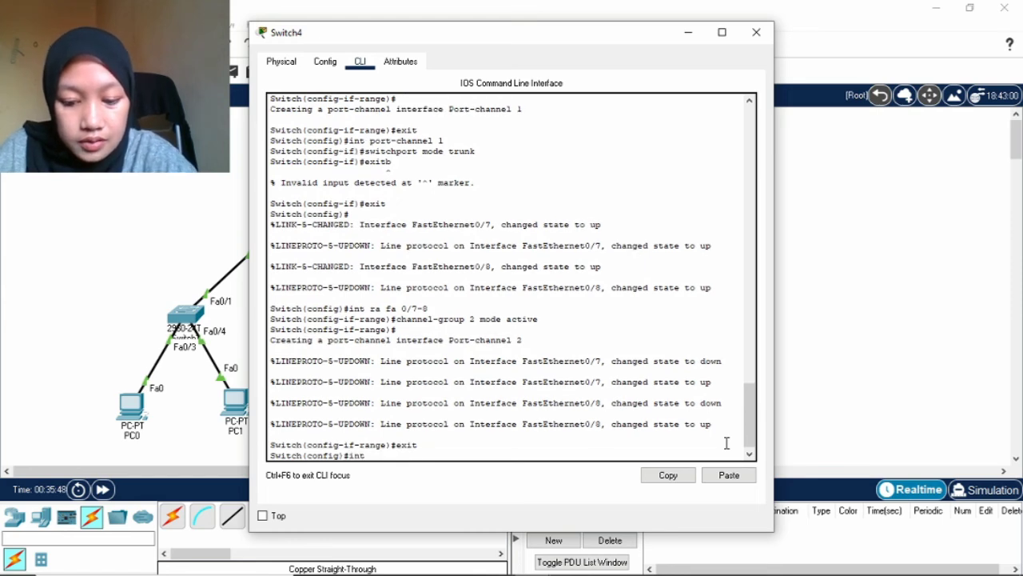
type("int port ")
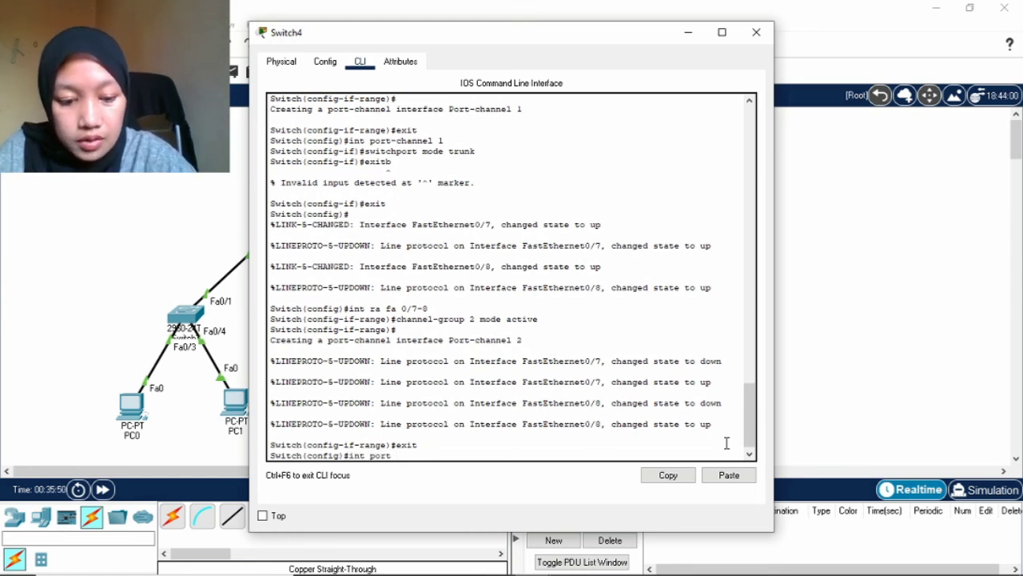
type("-channel")
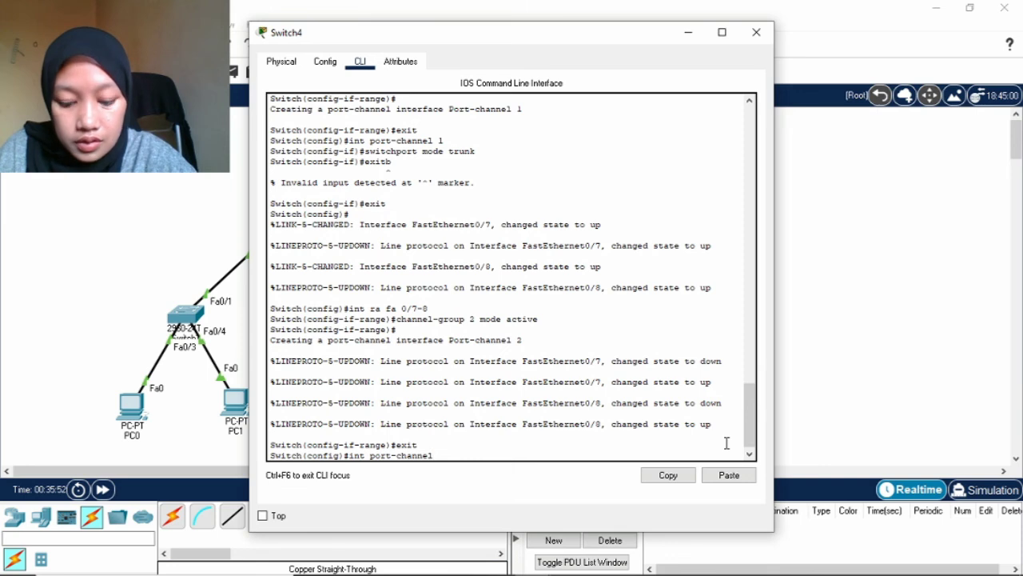
type(" 2")
key("Return")
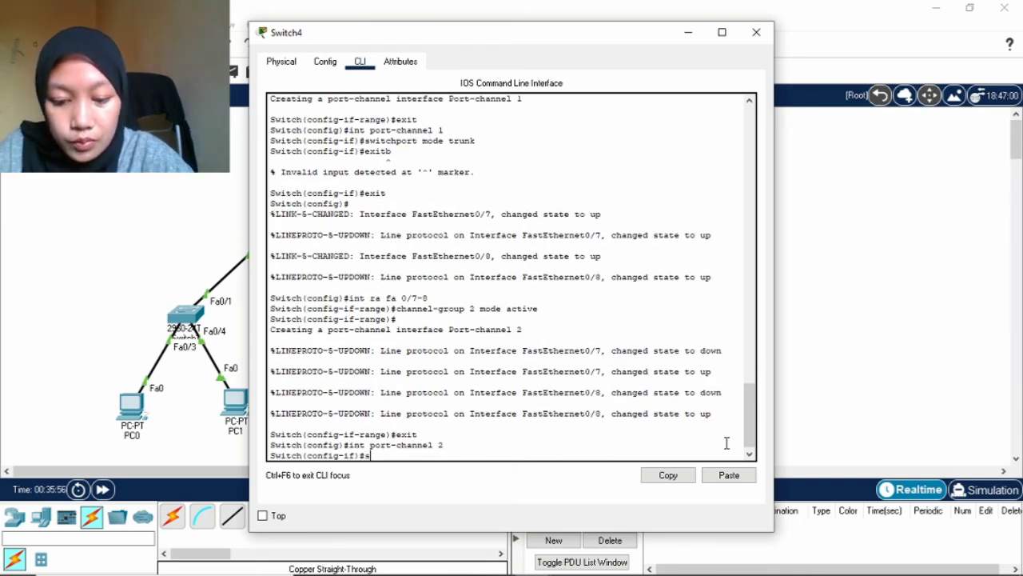
type("switchpo")
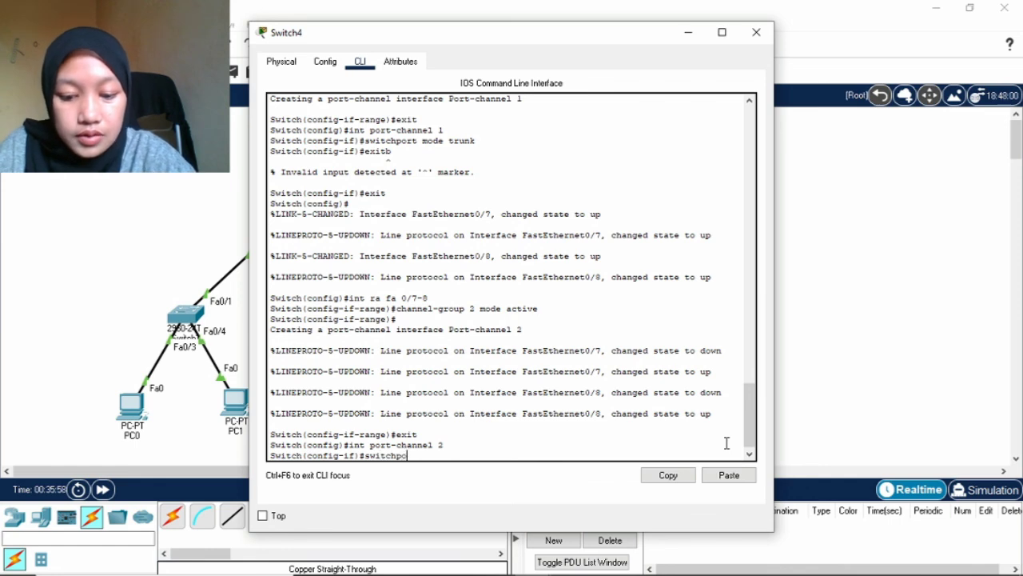
type("rt mode tru")
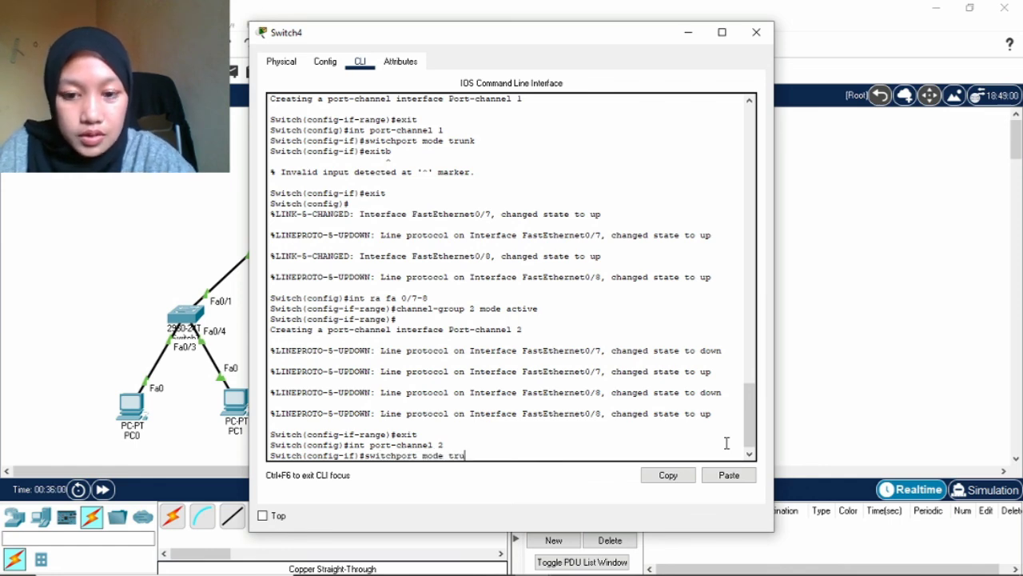
type("nk")
key("Return")
type("exi")
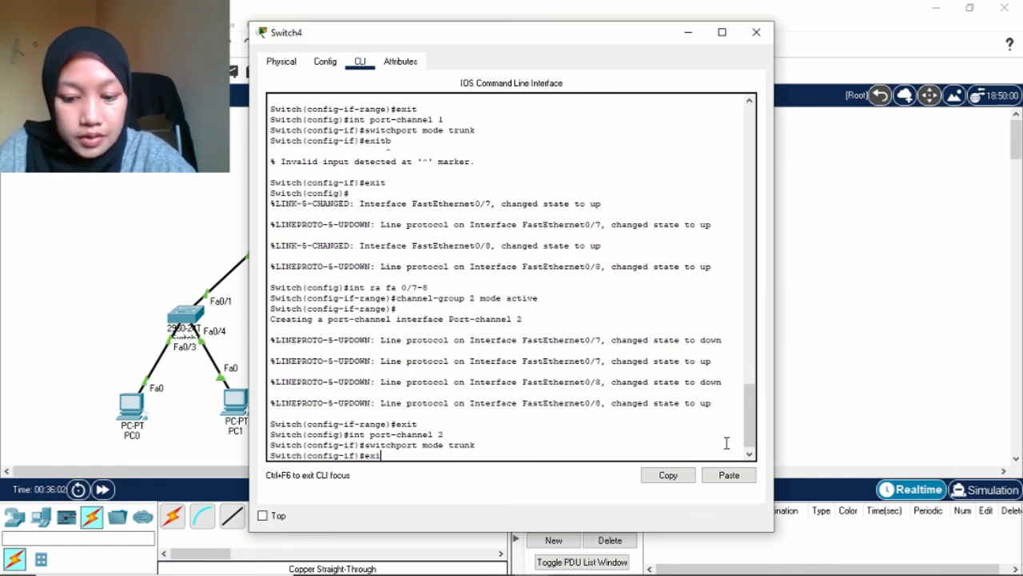
type("t")
key("Return")
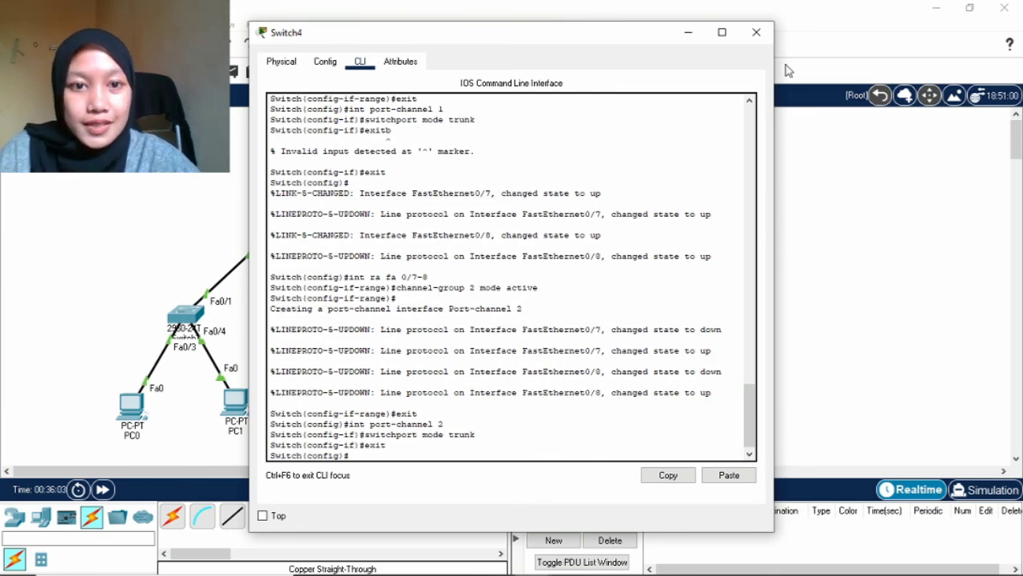
left_click(757, 32)
left_click(665, 308)
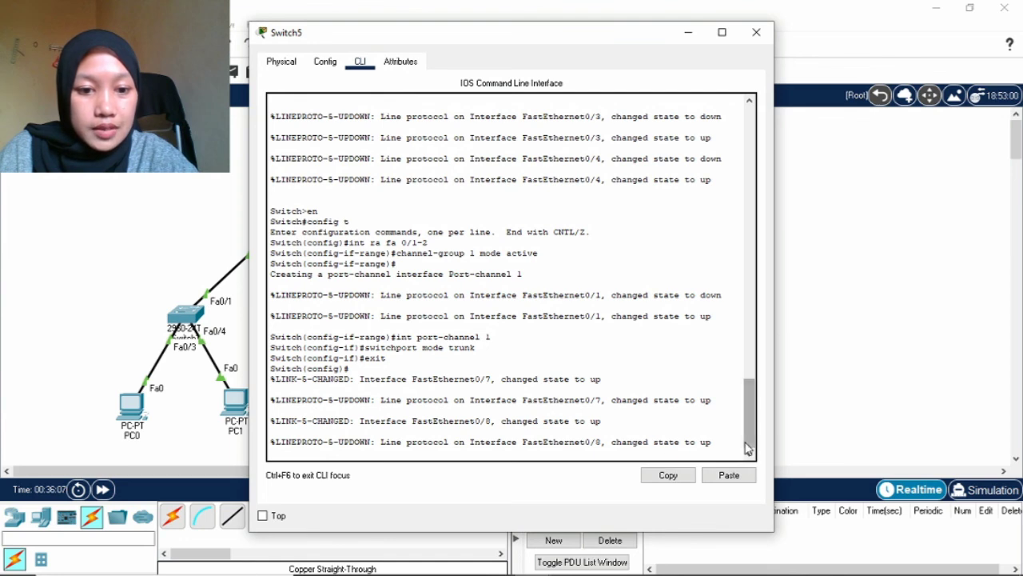
In Switch5's CLI, bundle Fa0/7-8 into channel-group 2 mode active.
scroll(732, 441, "down", 1)
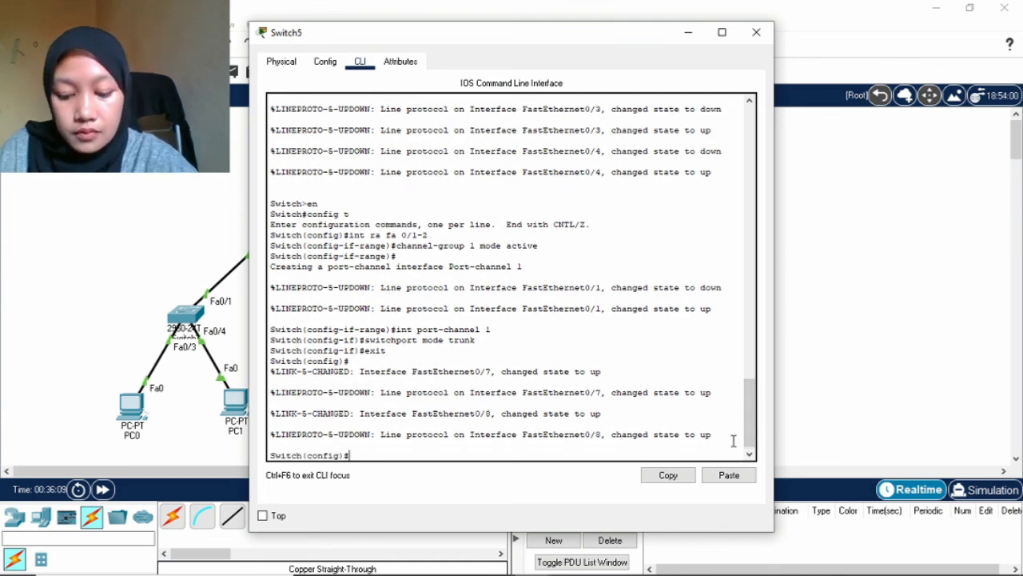
type("int")
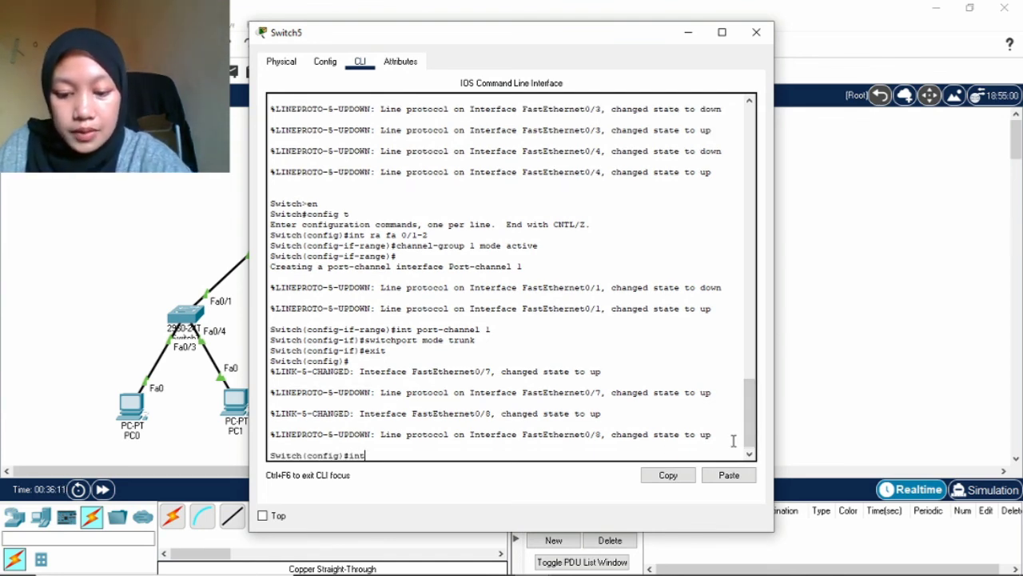
type(" ra fa")
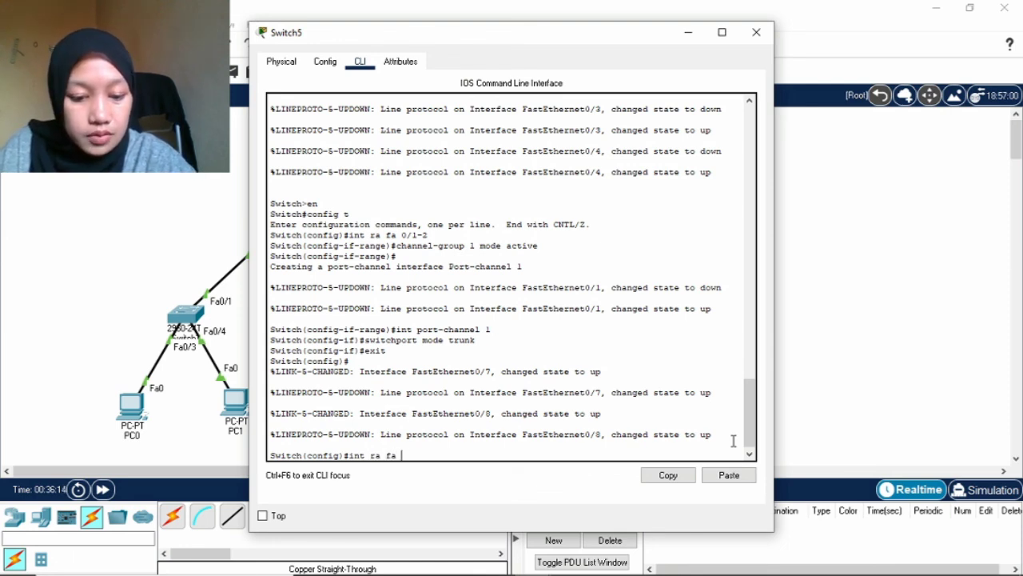
type(" 0/7-")
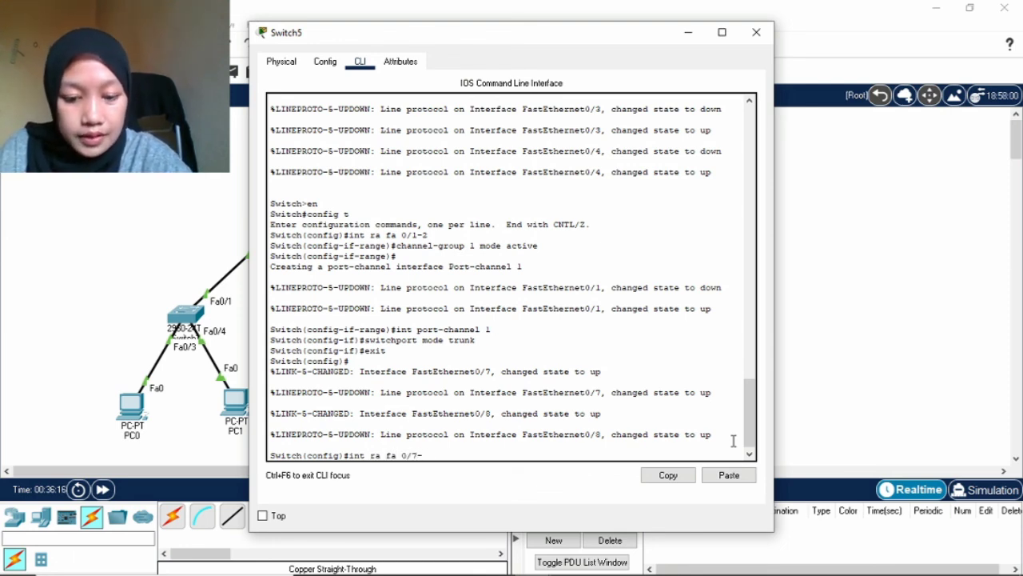
type("8")
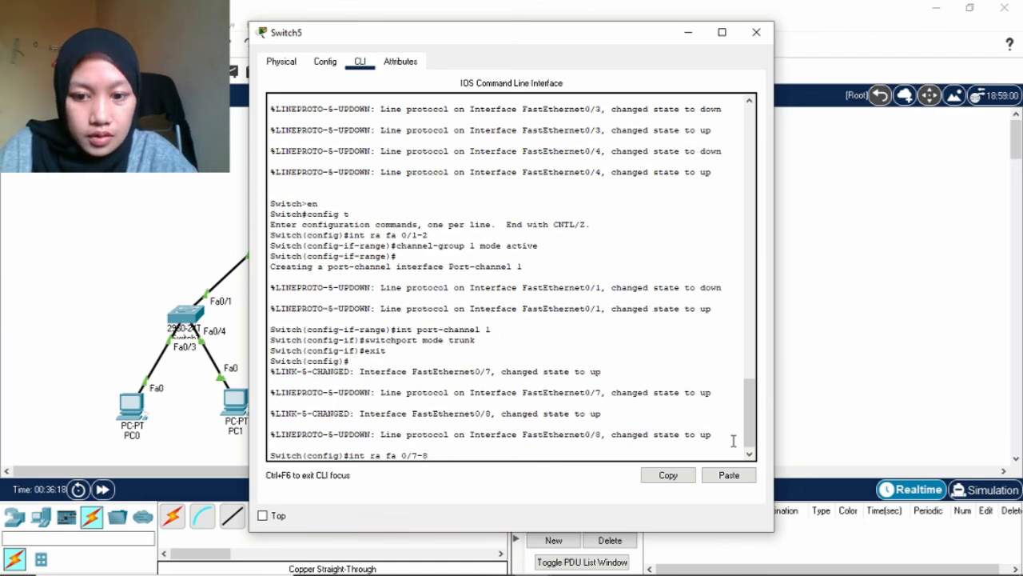
key("Return")
type("chan")
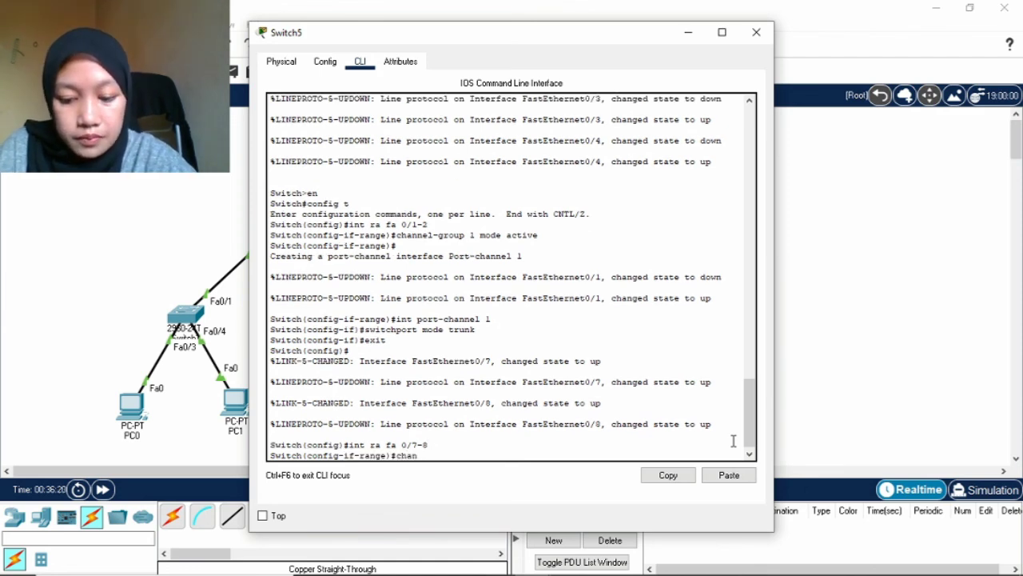
type("nel-gro")
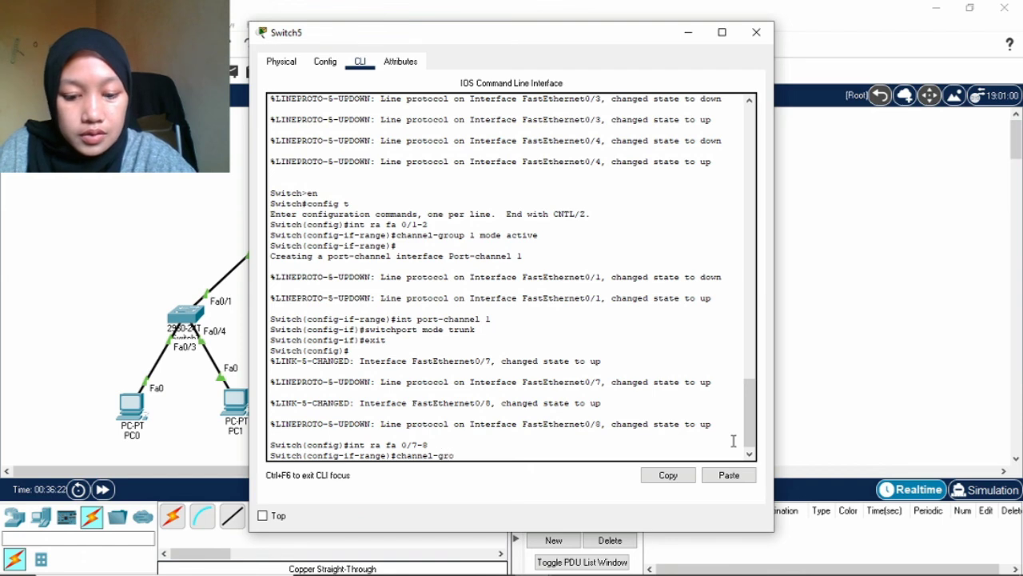
type("up 2")
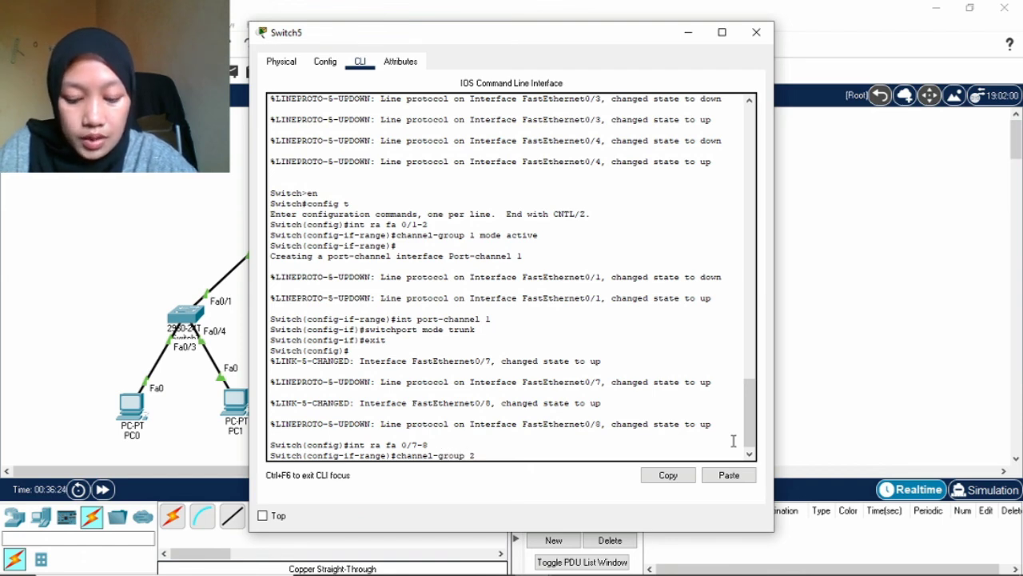
type(" mode a")
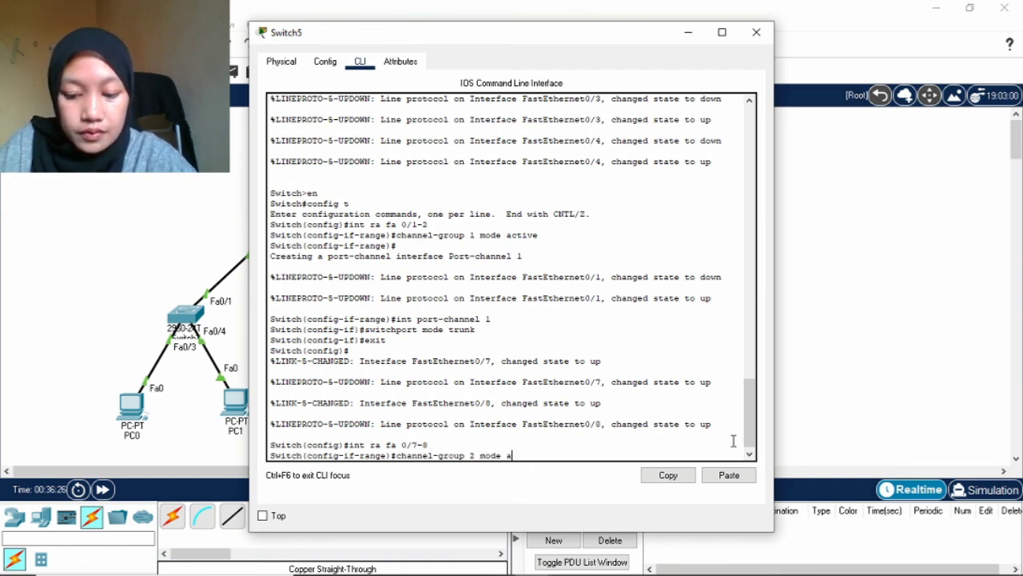
type("ctive")
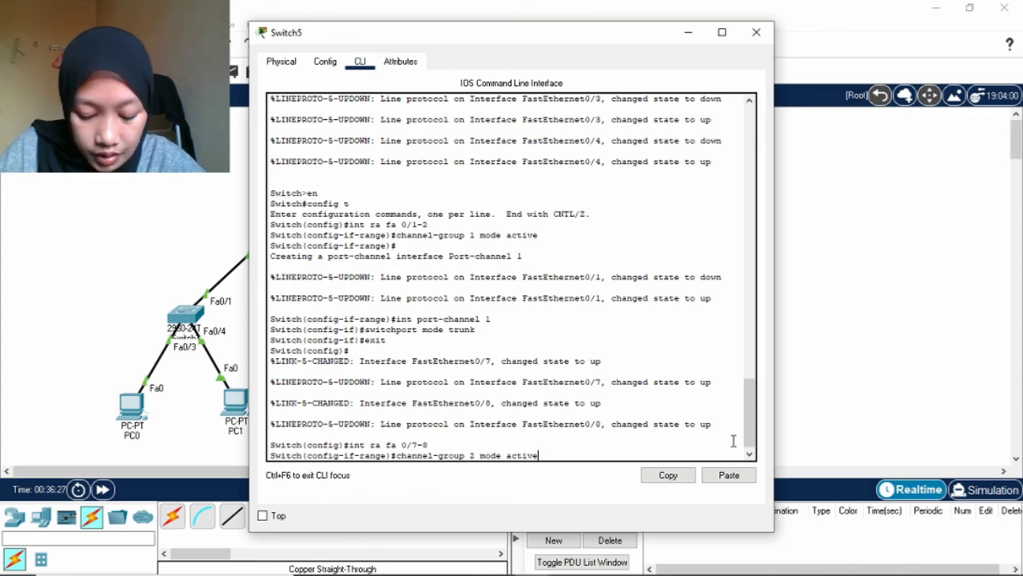
key("Return")
key("Return")
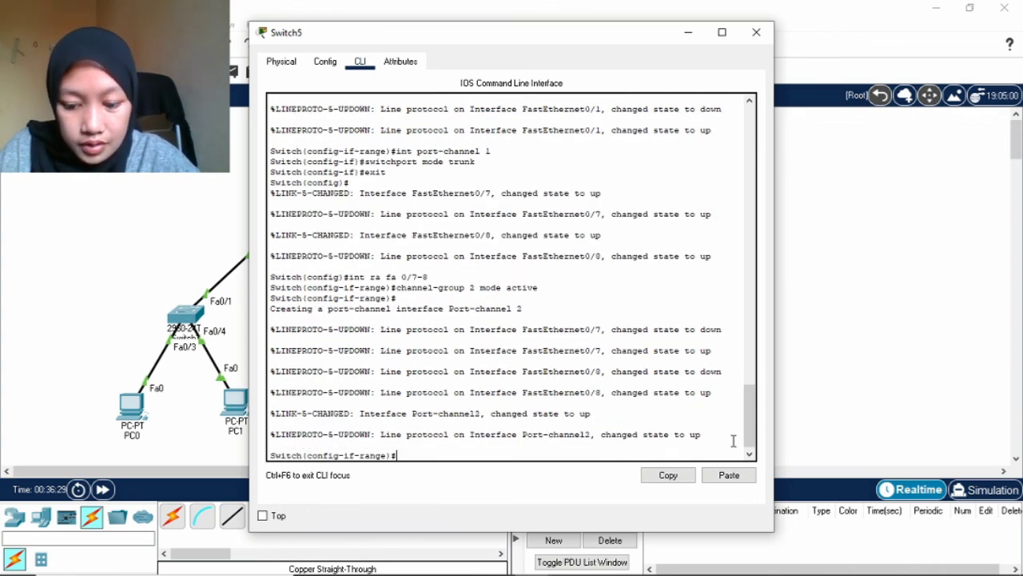
type("exit")
key("Return")
Set Switch5's Port-channel 2 to switchport mode trunk and exit interface configuration.
type("ig)#i")
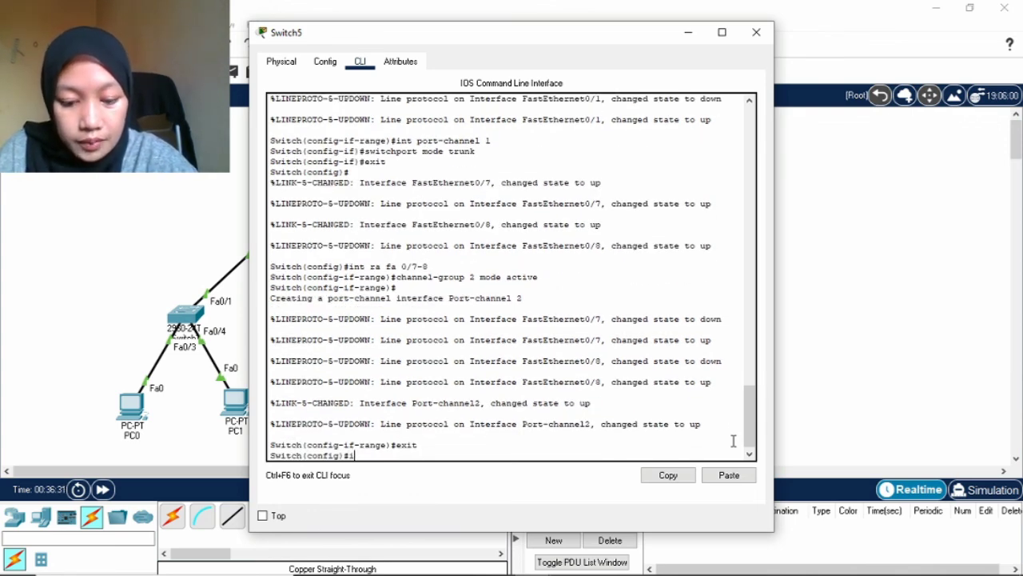
type("nt port")
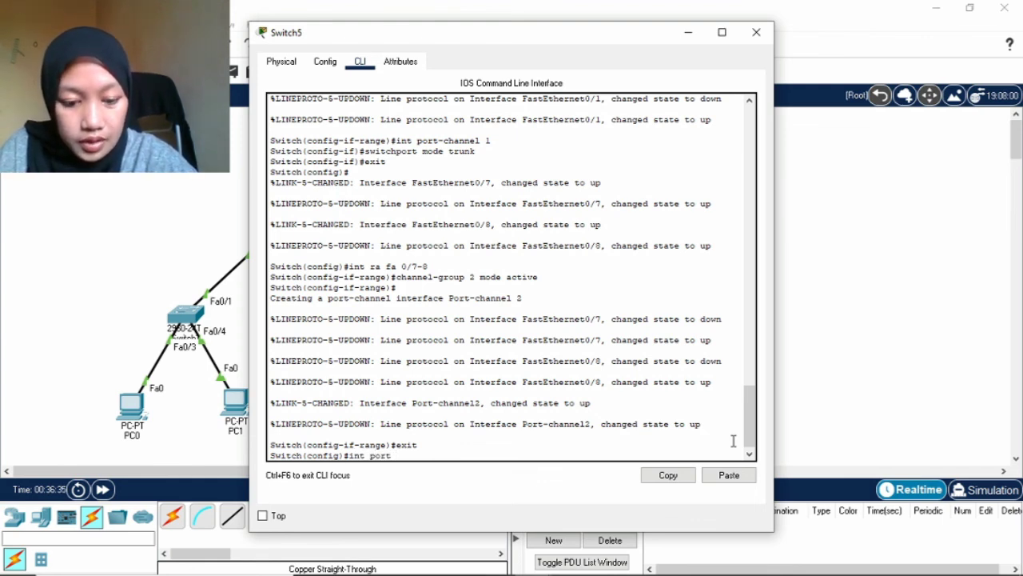
type("-channel")
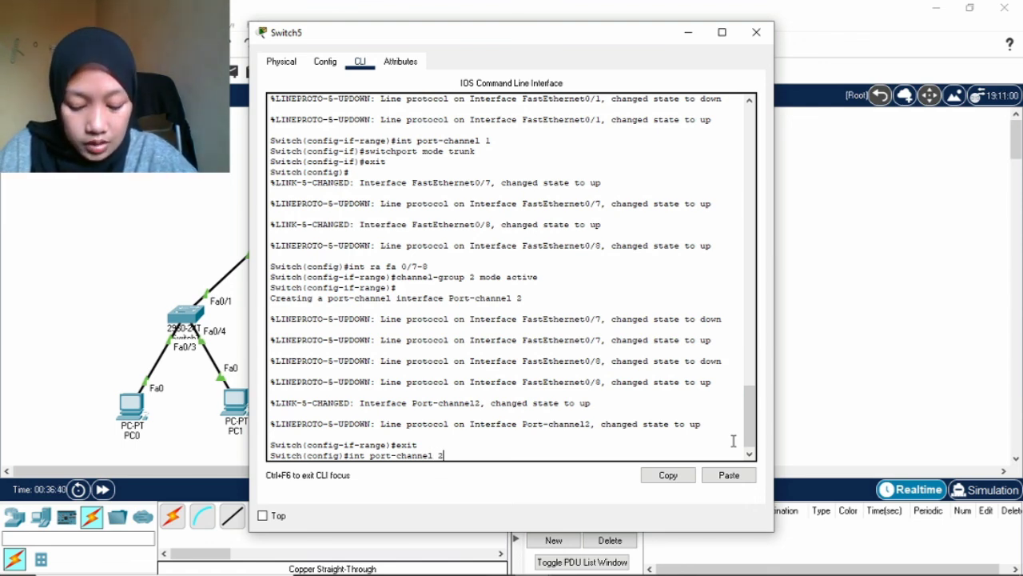
type(" 2")
key("Return")
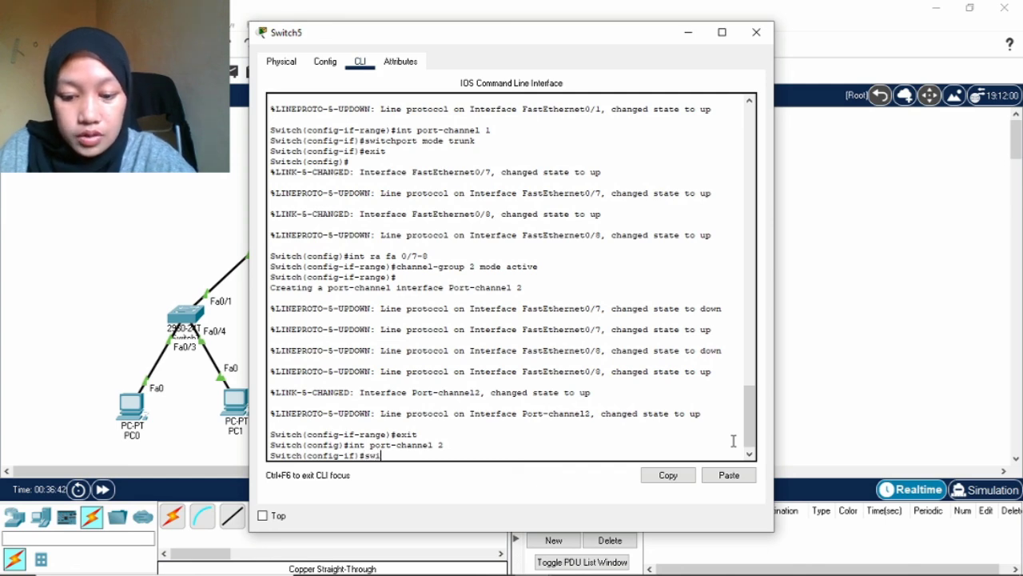
type("switchport")
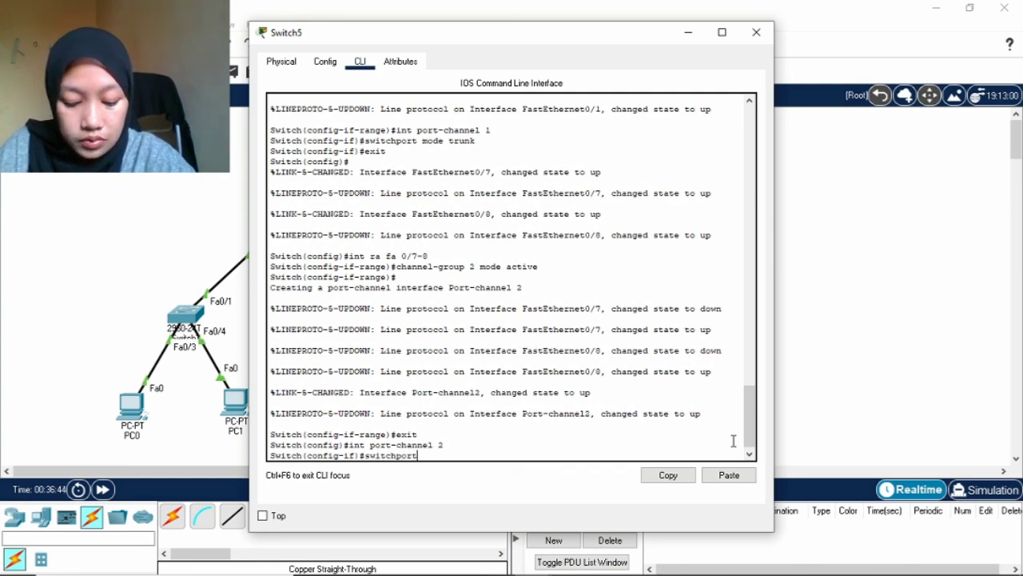
type(" mode tru")
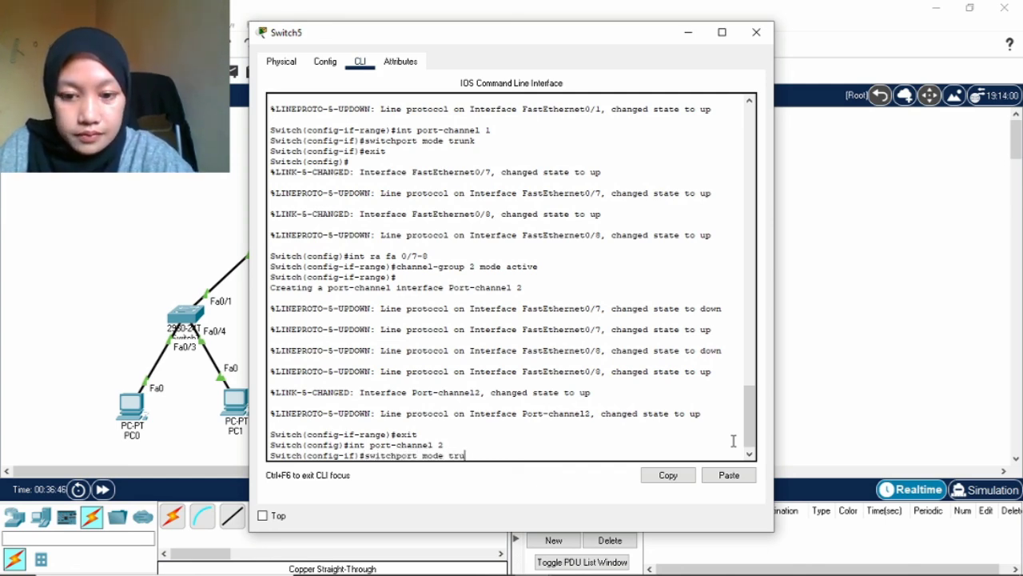
type("nk")
key("Return")
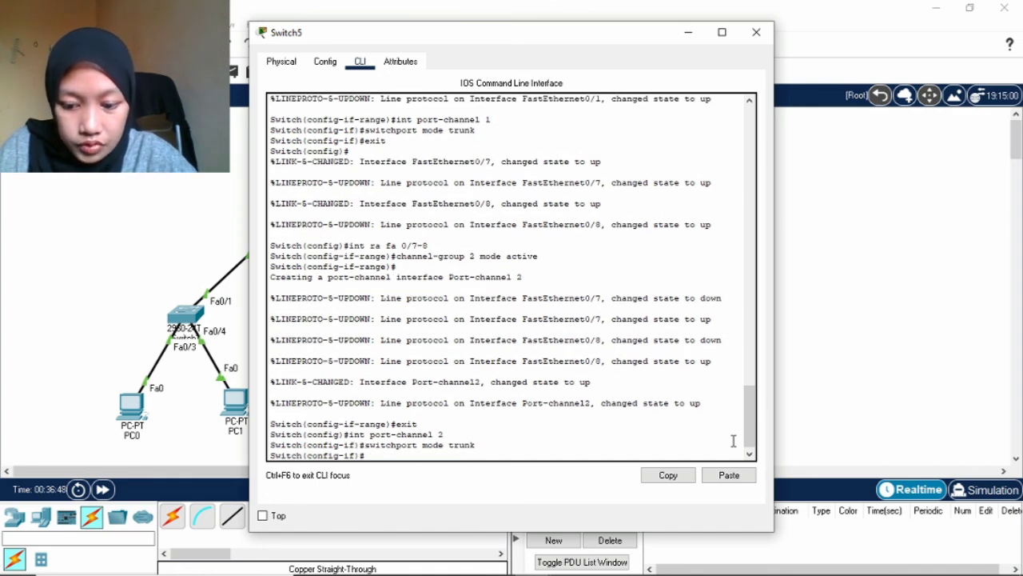
type("exit")
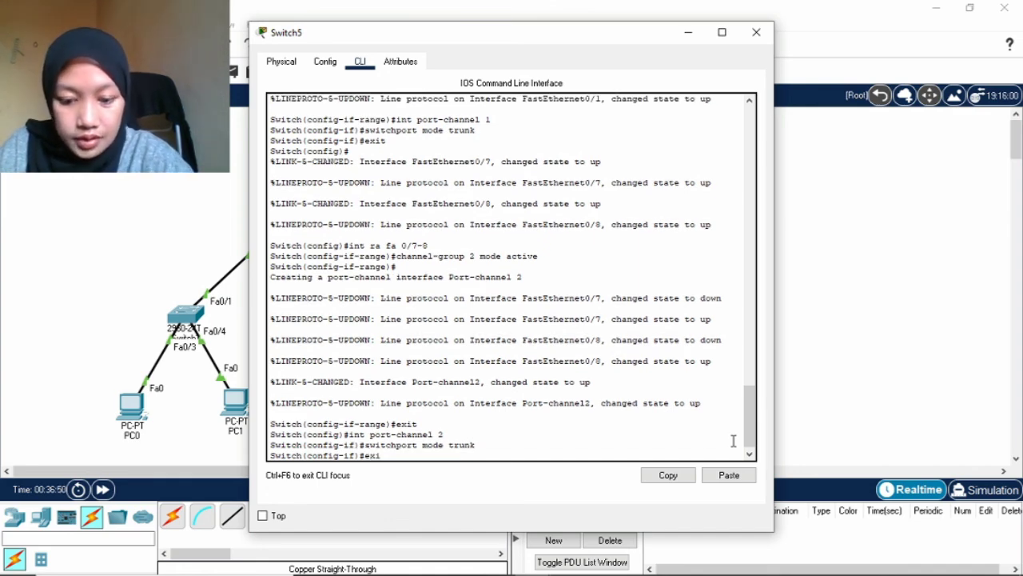
key("Return")
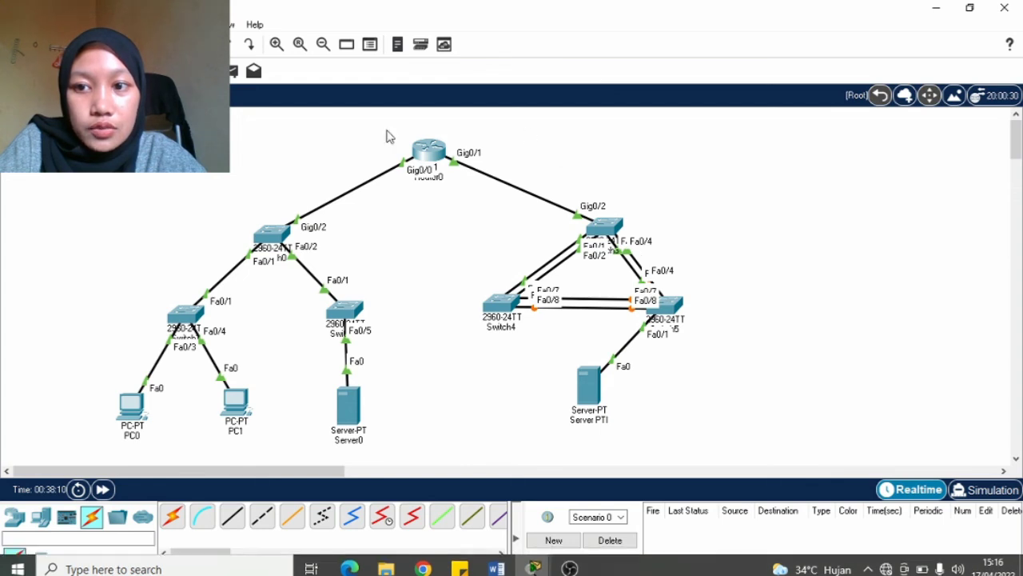
Send simple PDU pings from Router0 to Server PTI and to Server0.
left_click(233, 72)
left_click(432, 150)
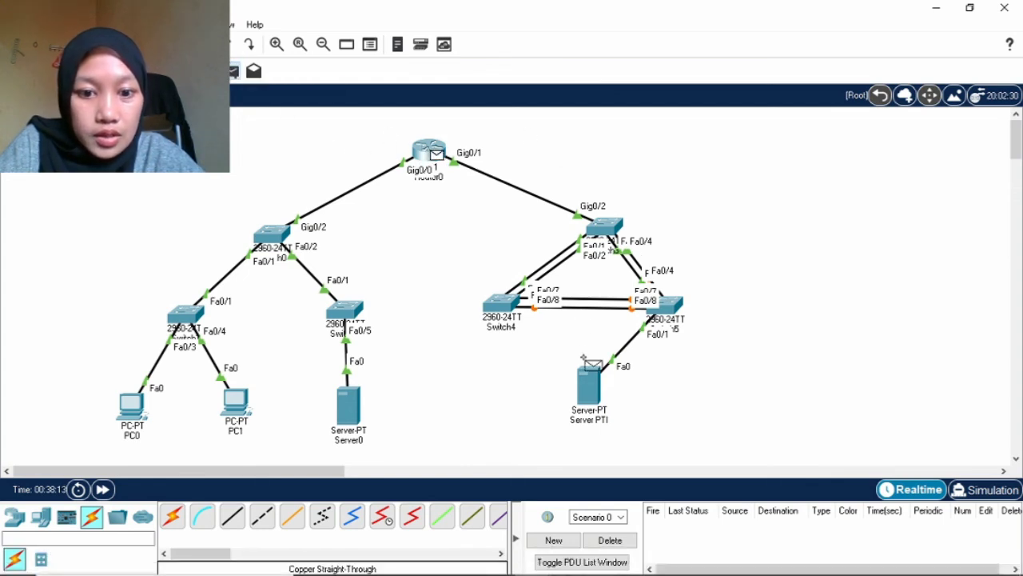
left_click(595, 388)
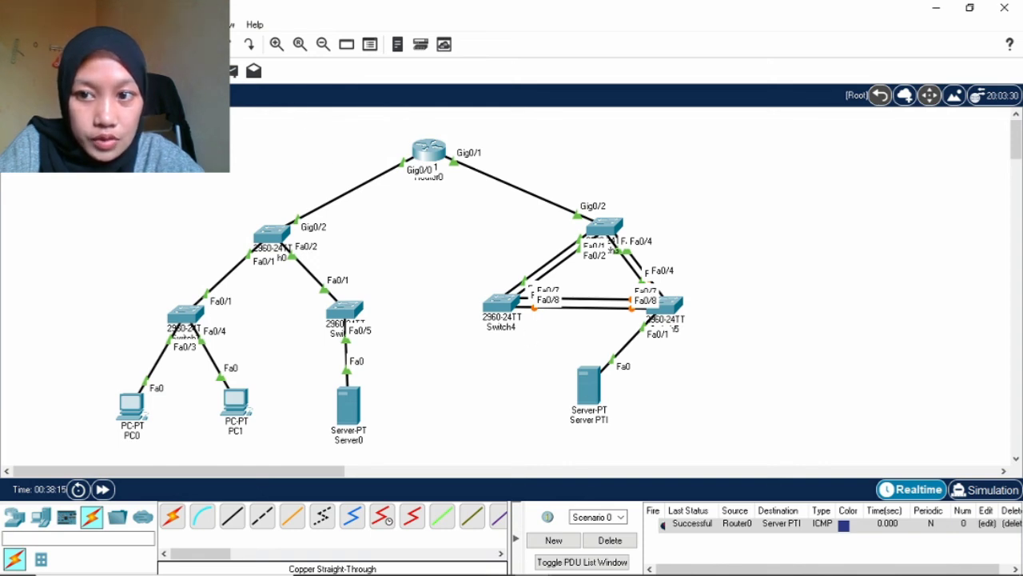
left_click(233, 72)
left_click(429, 152)
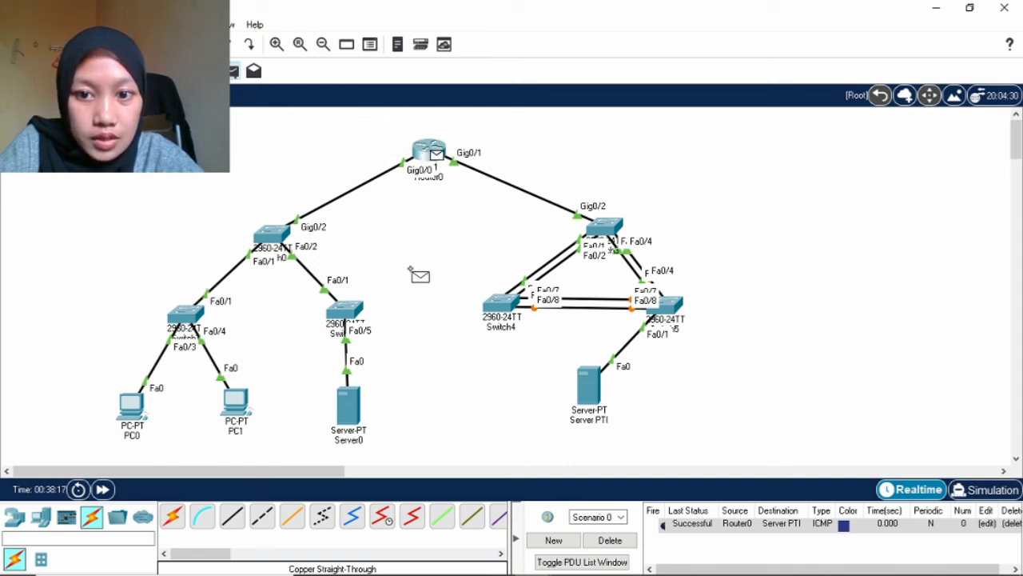
left_click(351, 409)
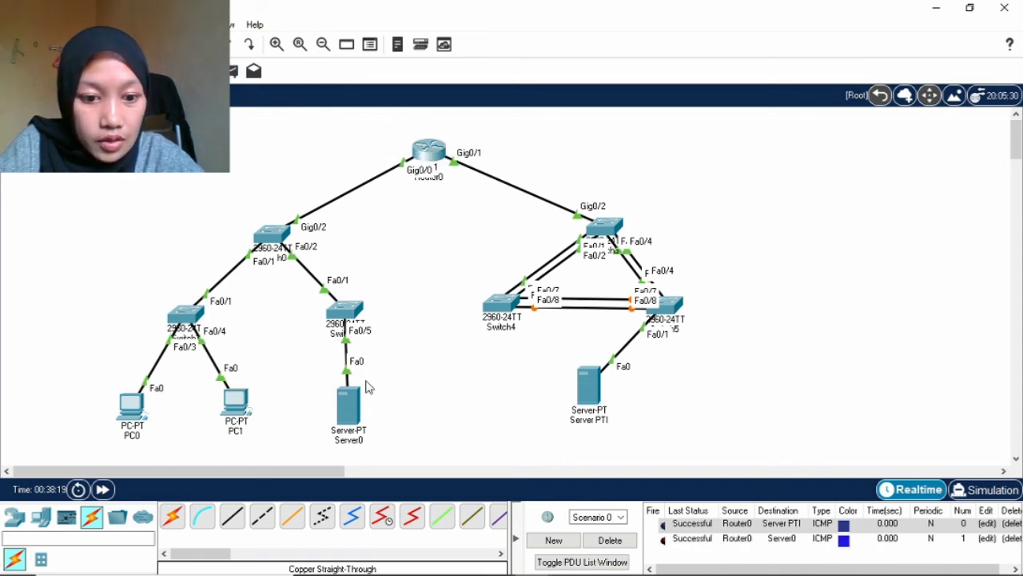
Send simple PDU pings from Server0 to PC0 and to PC1.
left_click(234, 72)
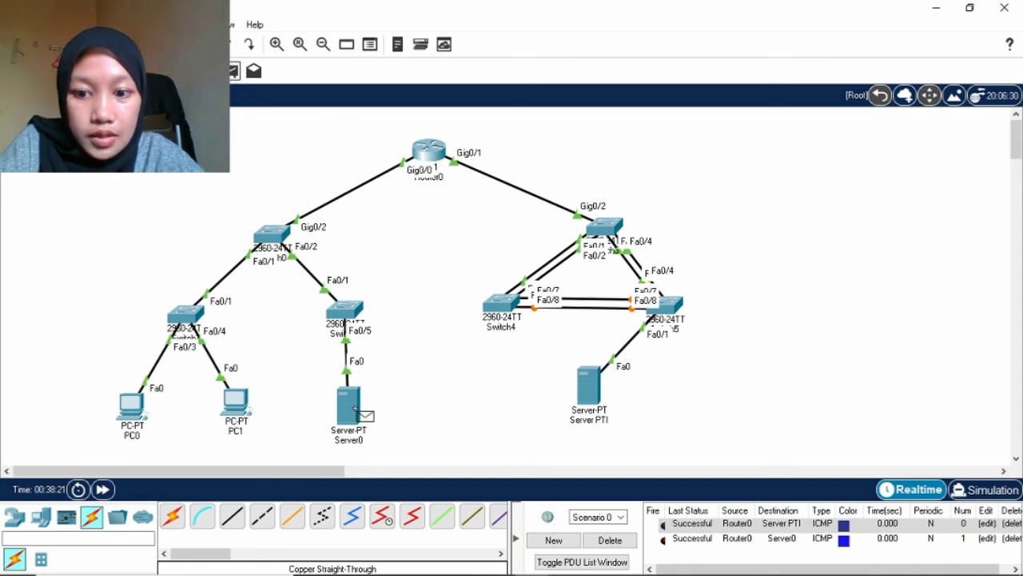
left_click(350, 406)
left_click(136, 411)
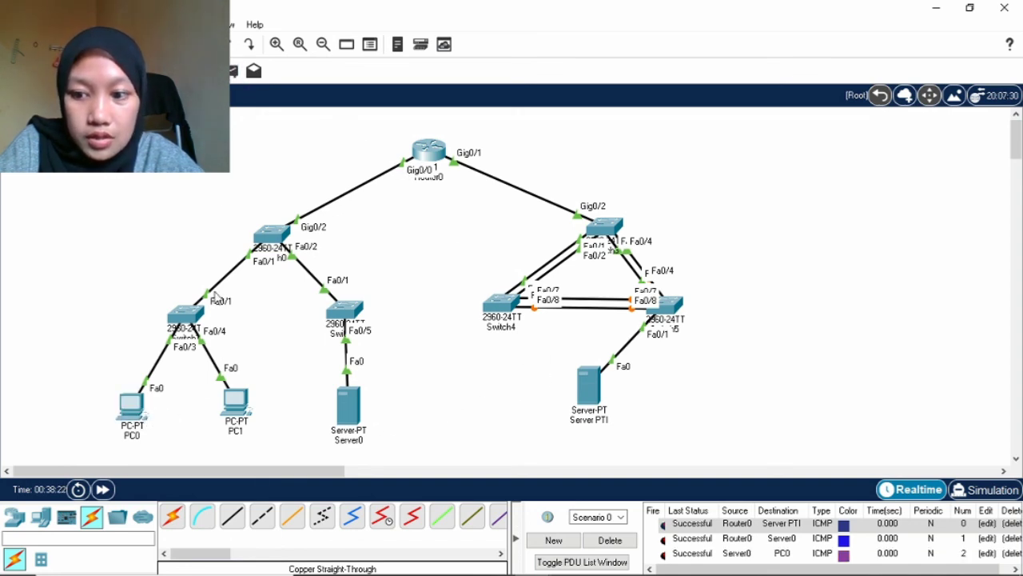
left_click(233, 72)
left_click(349, 407)
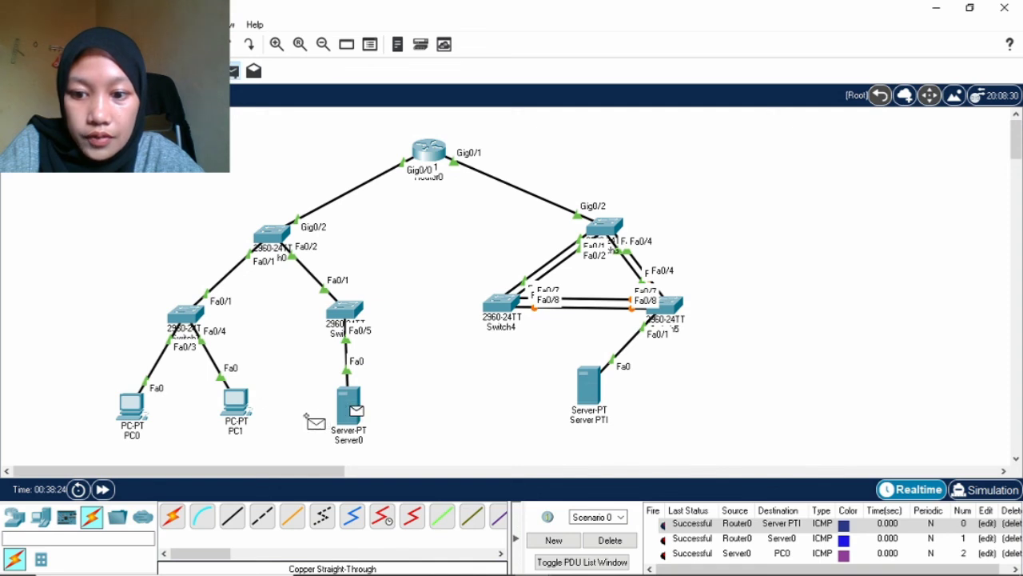
left_click(238, 406)
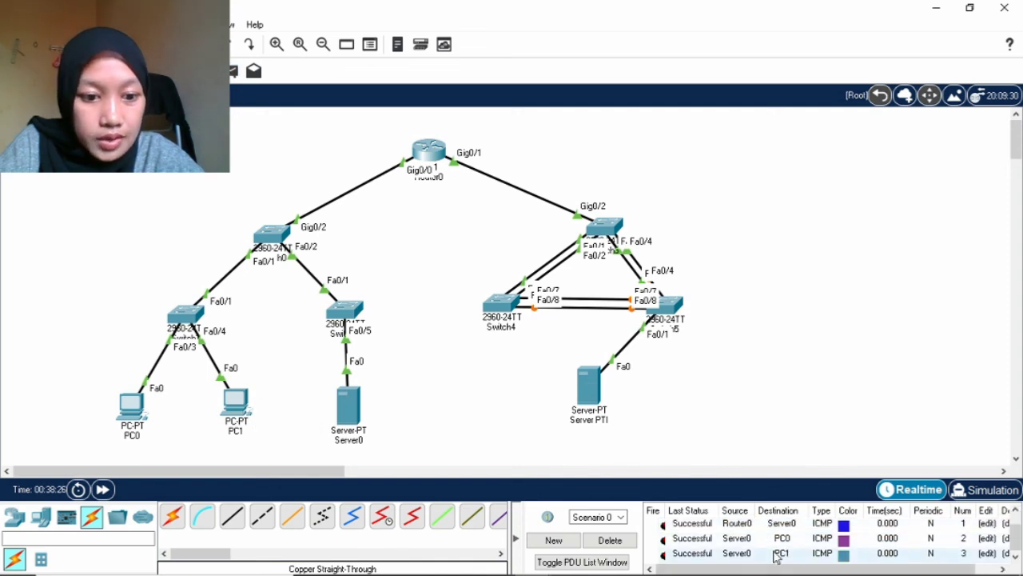
Send simple PDU pings from Server PTI to PC0 and to PC1.
left_click(234, 72)
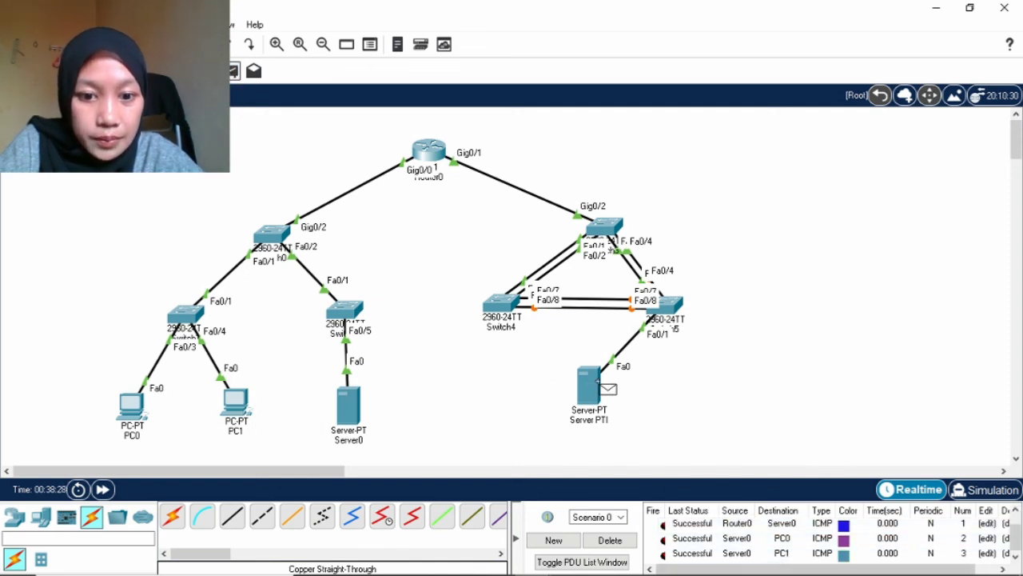
left_click(596, 382)
left_click(134, 412)
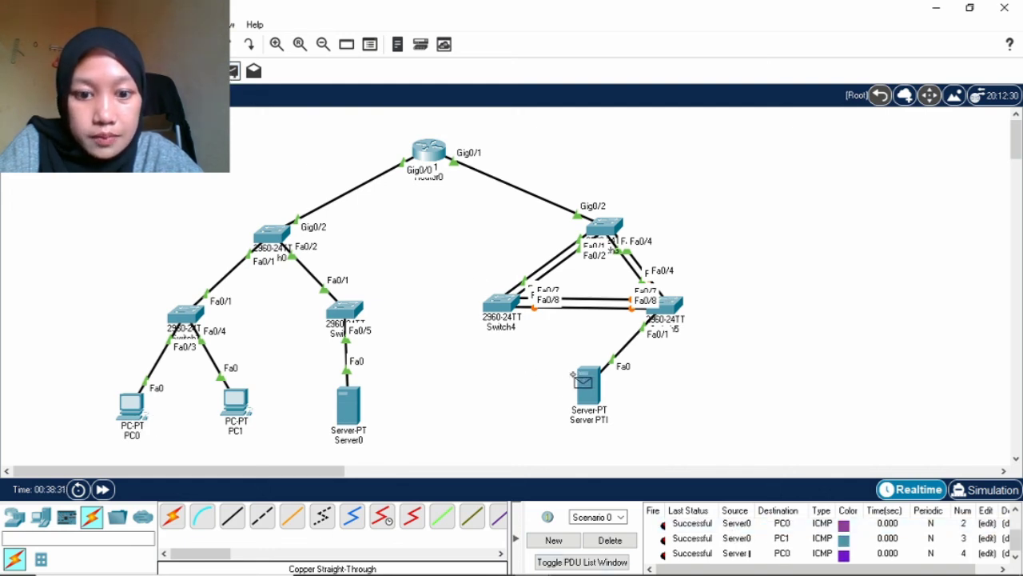
left_click(582, 382)
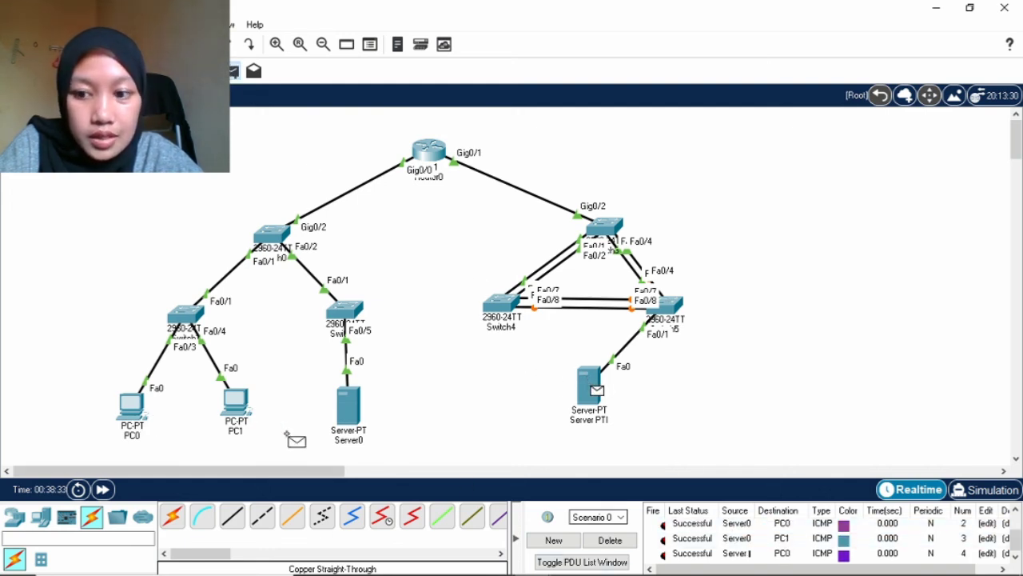
left_click(237, 404)
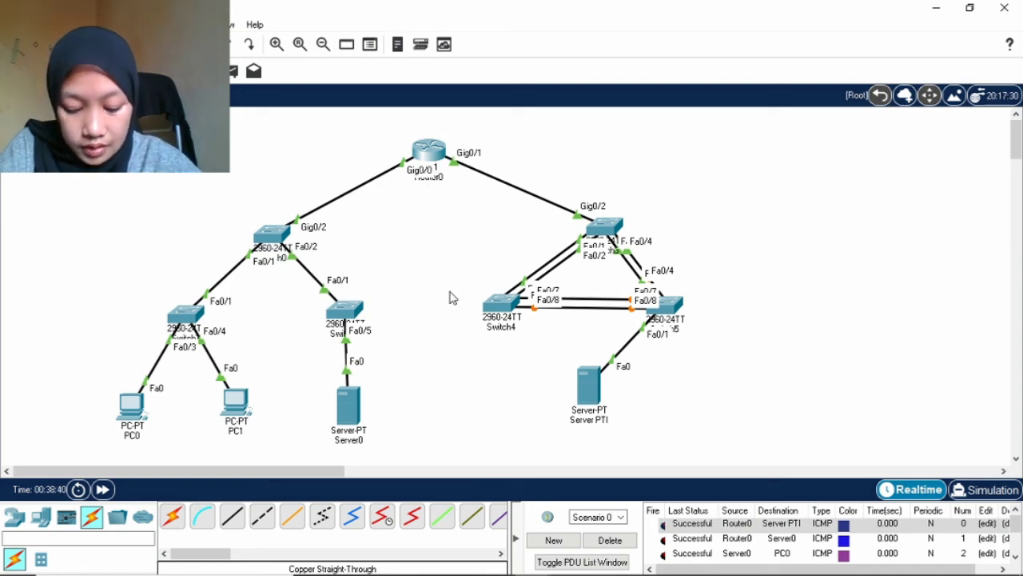
Open the Web Browser from Server PTI's Desktop applications.
left_click(592, 388)
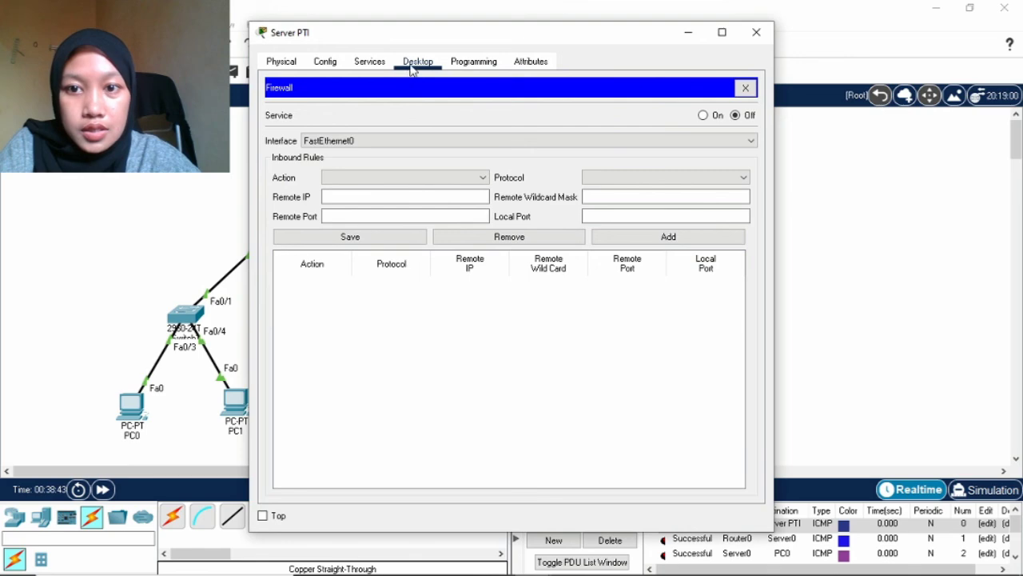
left_click(371, 64)
left_click(423, 63)
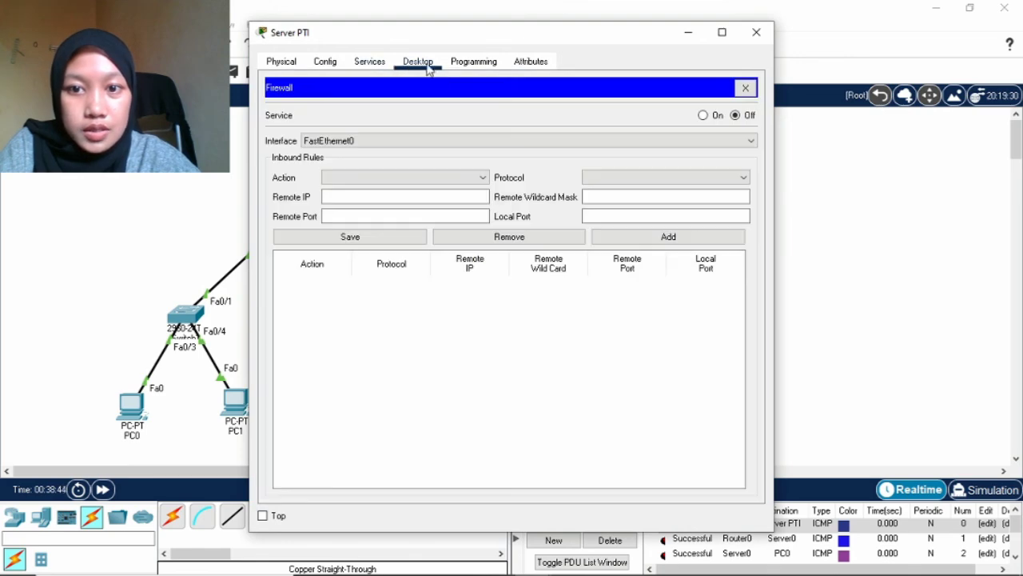
left_click(745, 88)
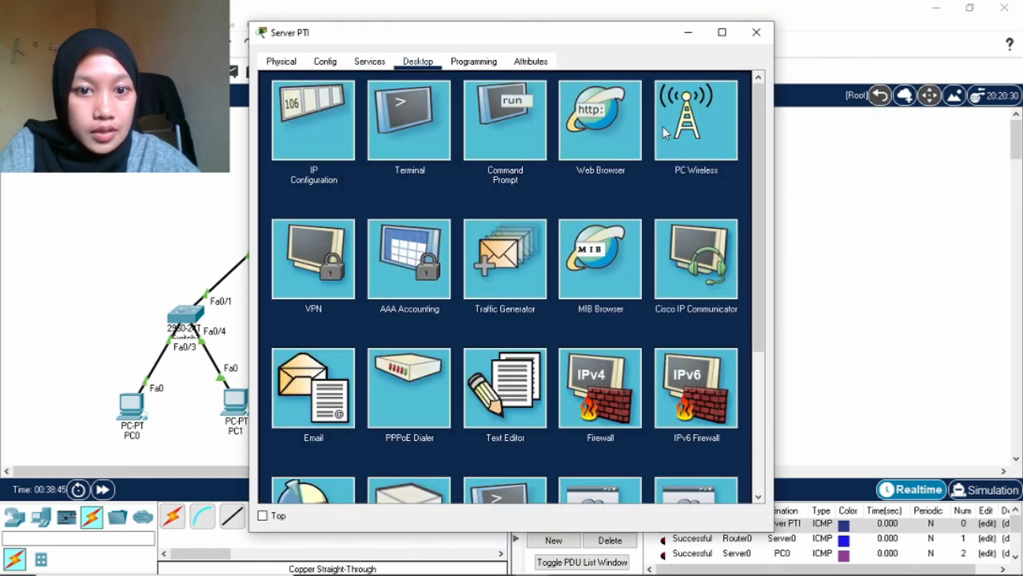
left_click(593, 120)
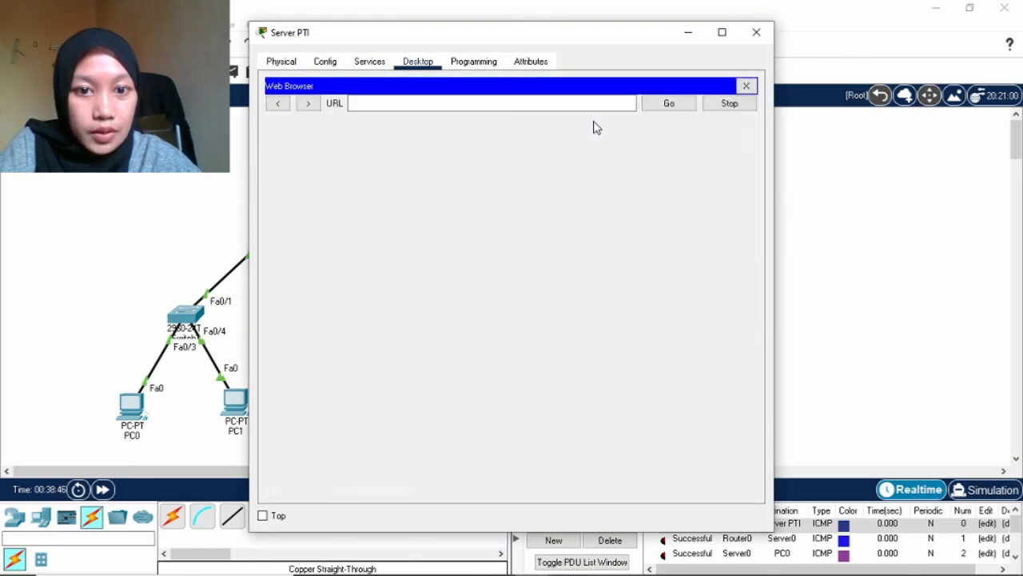
type("ww")
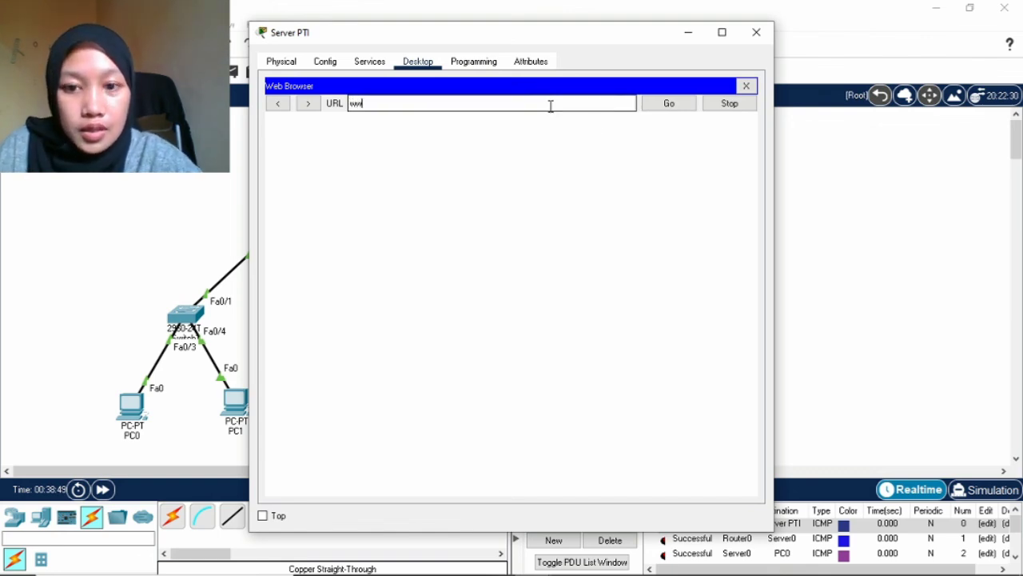
type("w.")
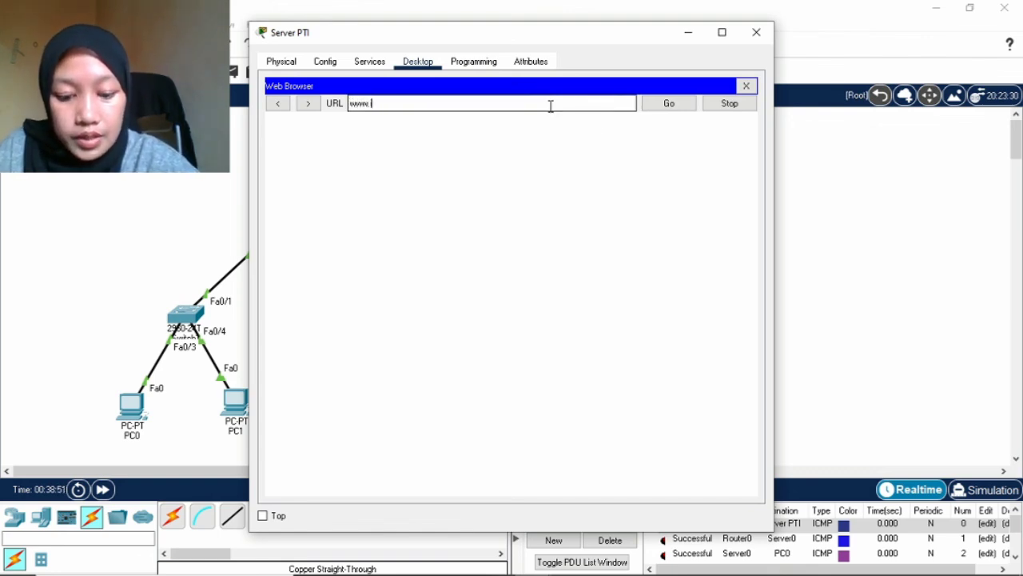
type("if.u")
type("nil")
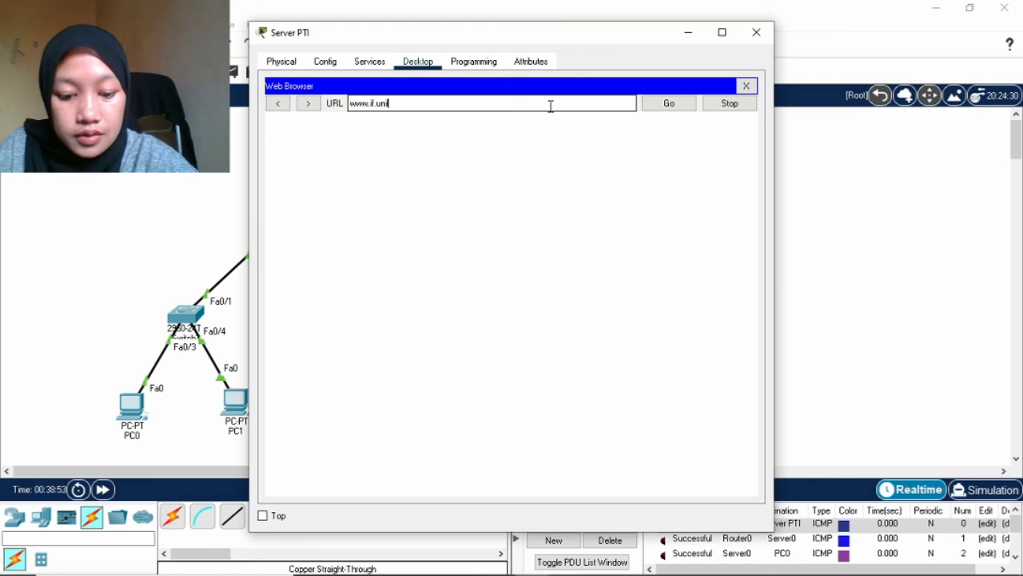
type("a.ac.")
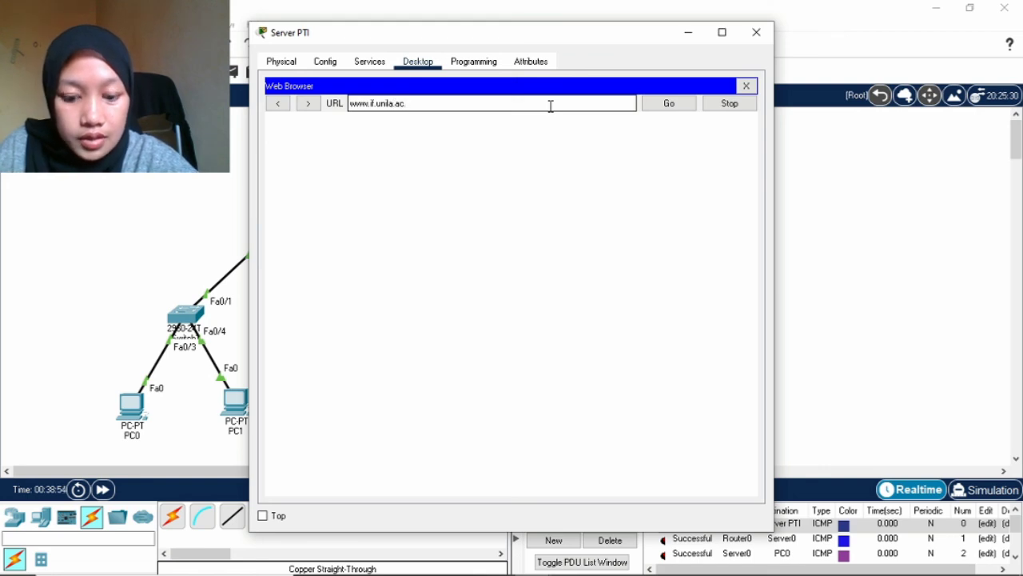
type("id")
key("Return")
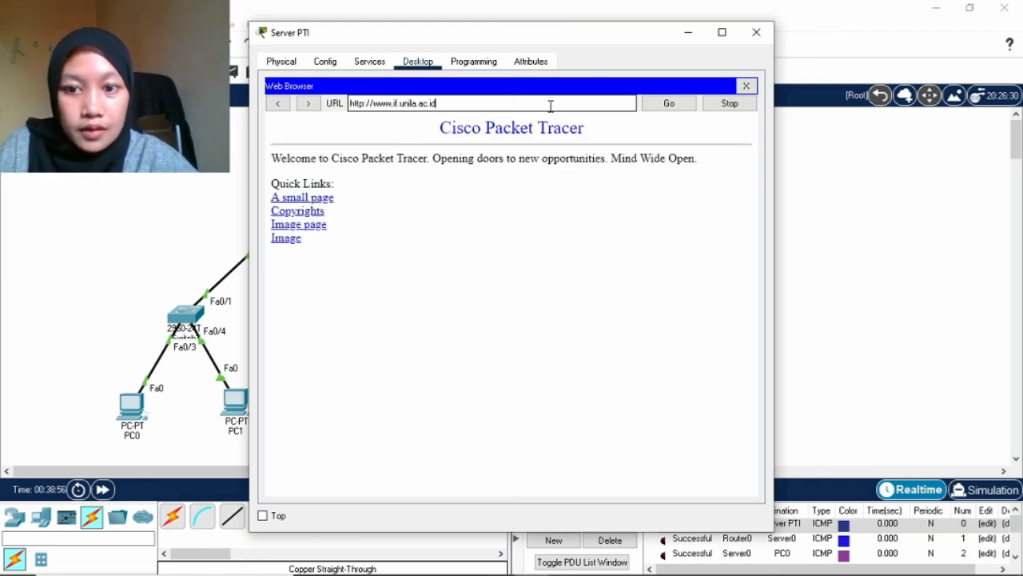
left_click_drag(407, 183, 471, 311)
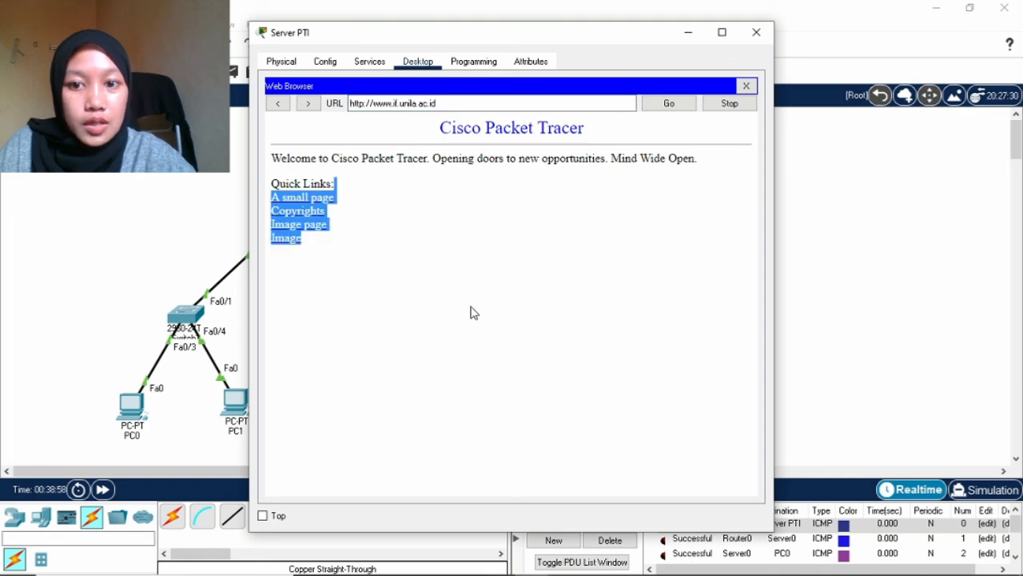
left_click(608, 222)
left_click(688, 33)
left_click(352, 408)
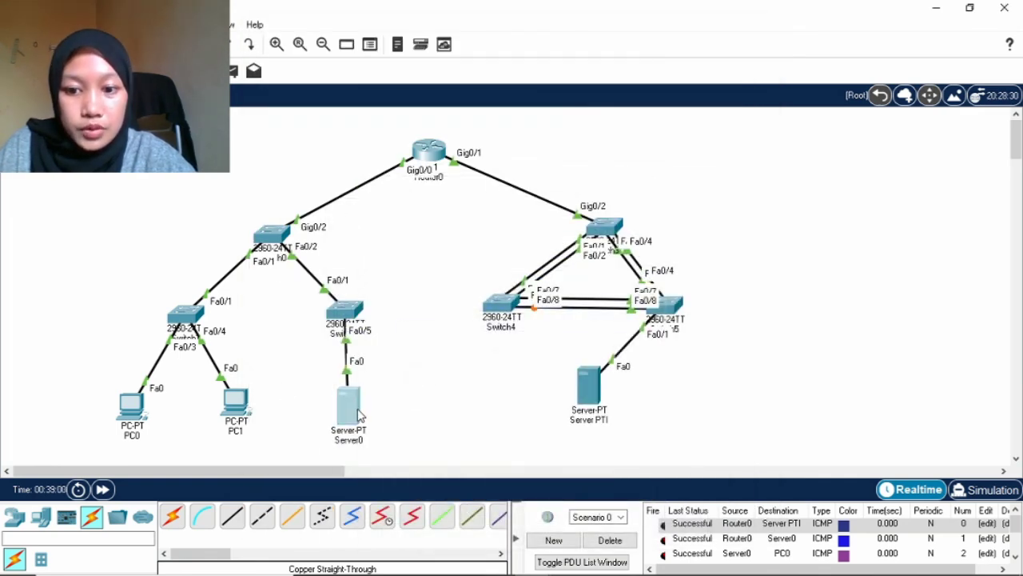
left_click(420, 66)
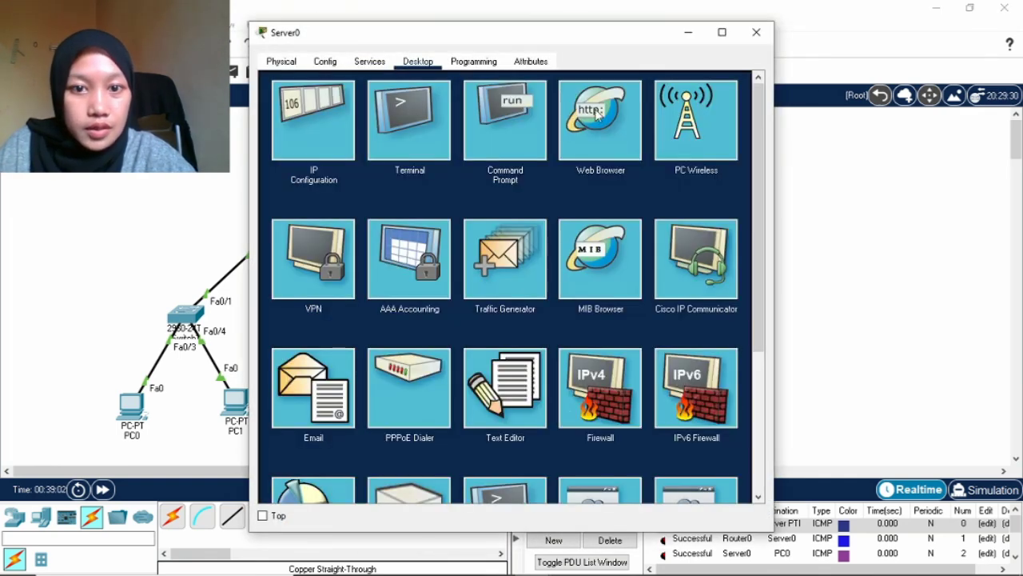
left_click(592, 122)
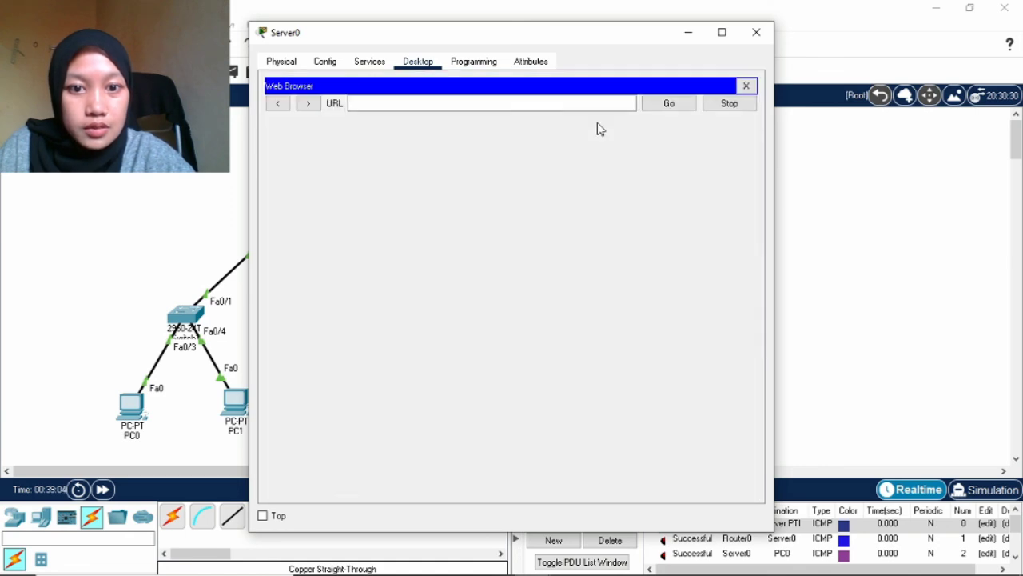
left_click(516, 103)
type("www")
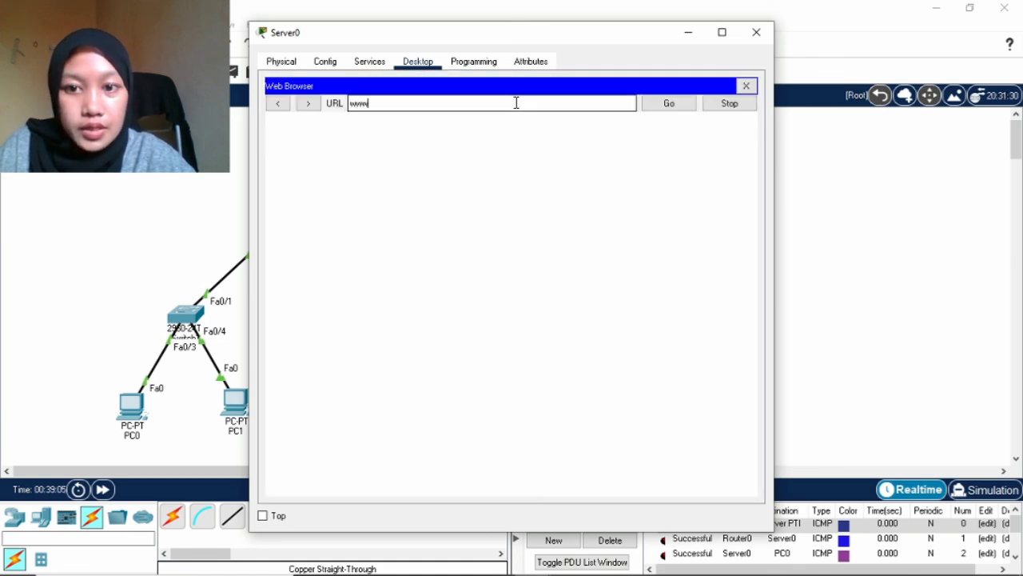
type(".")
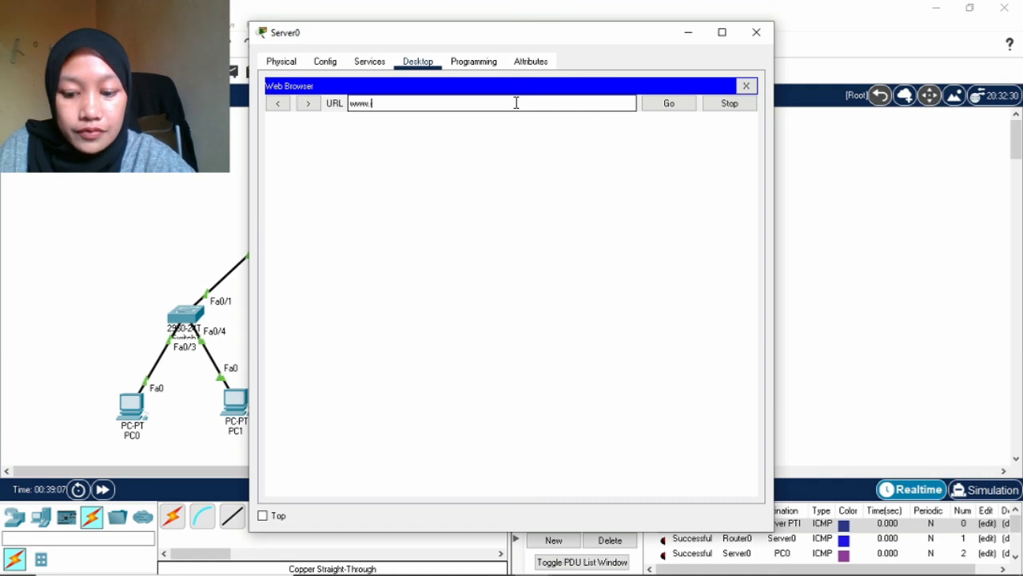
type("if.unila")
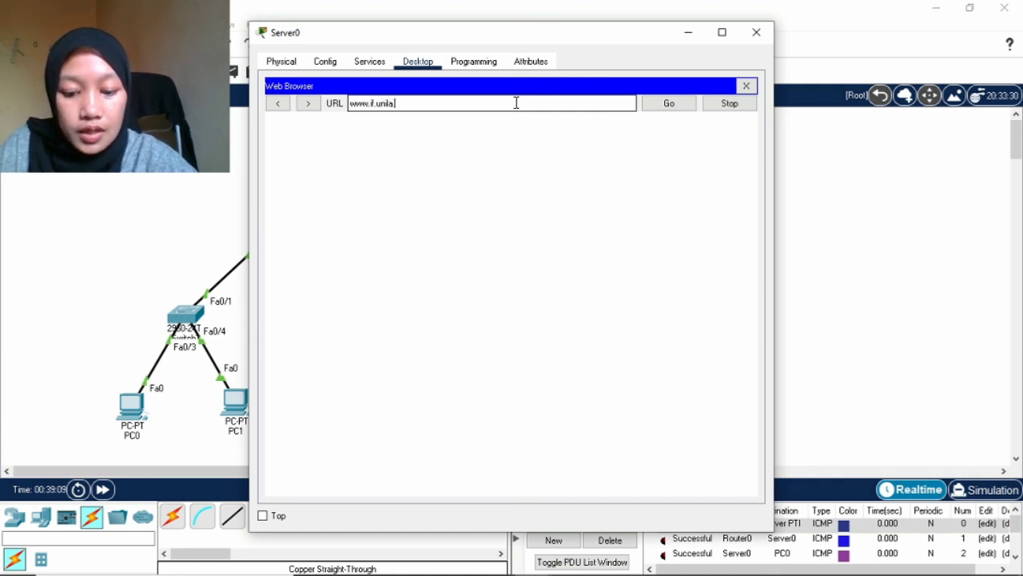
type(".ac.id")
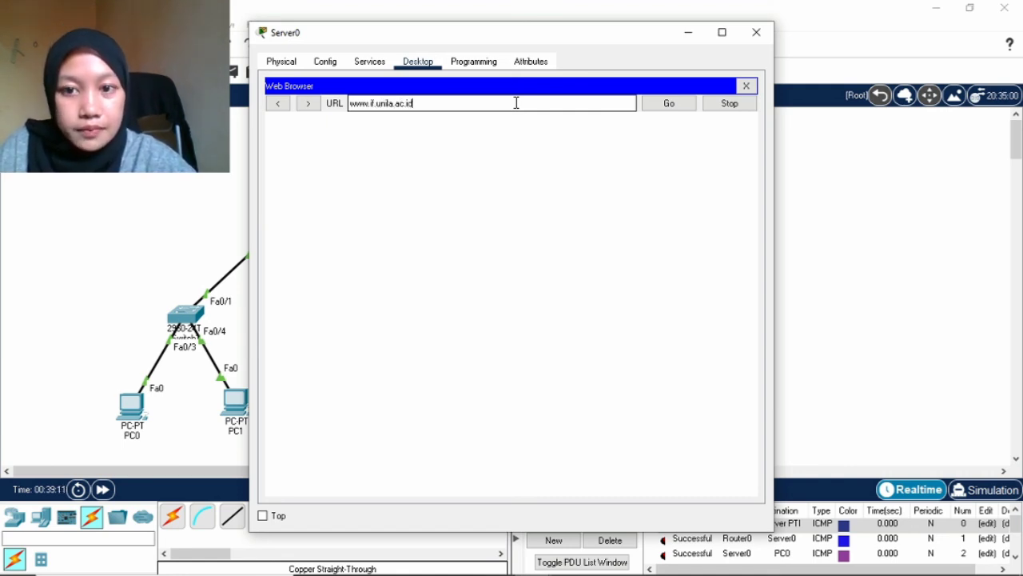
key("Return")
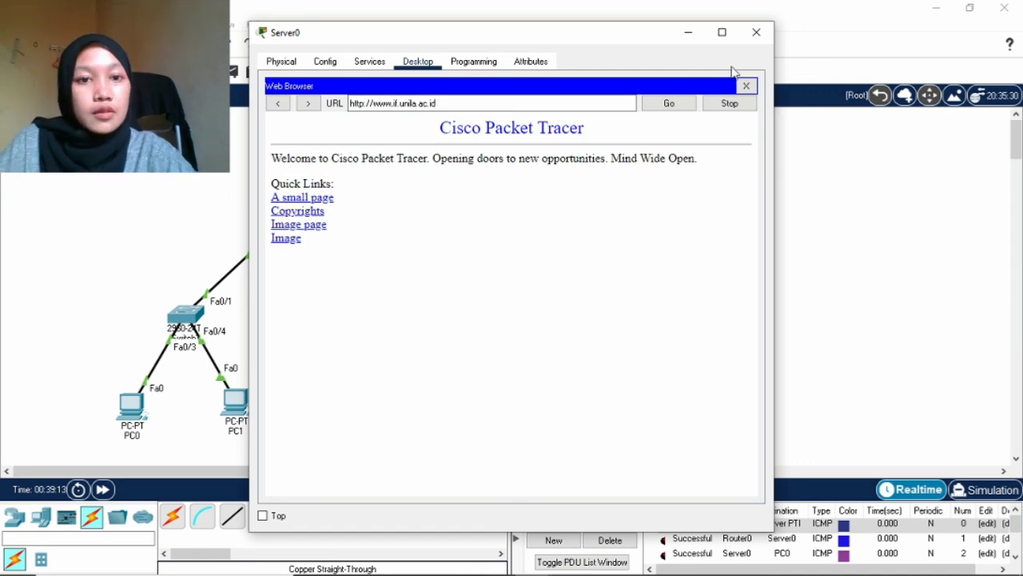